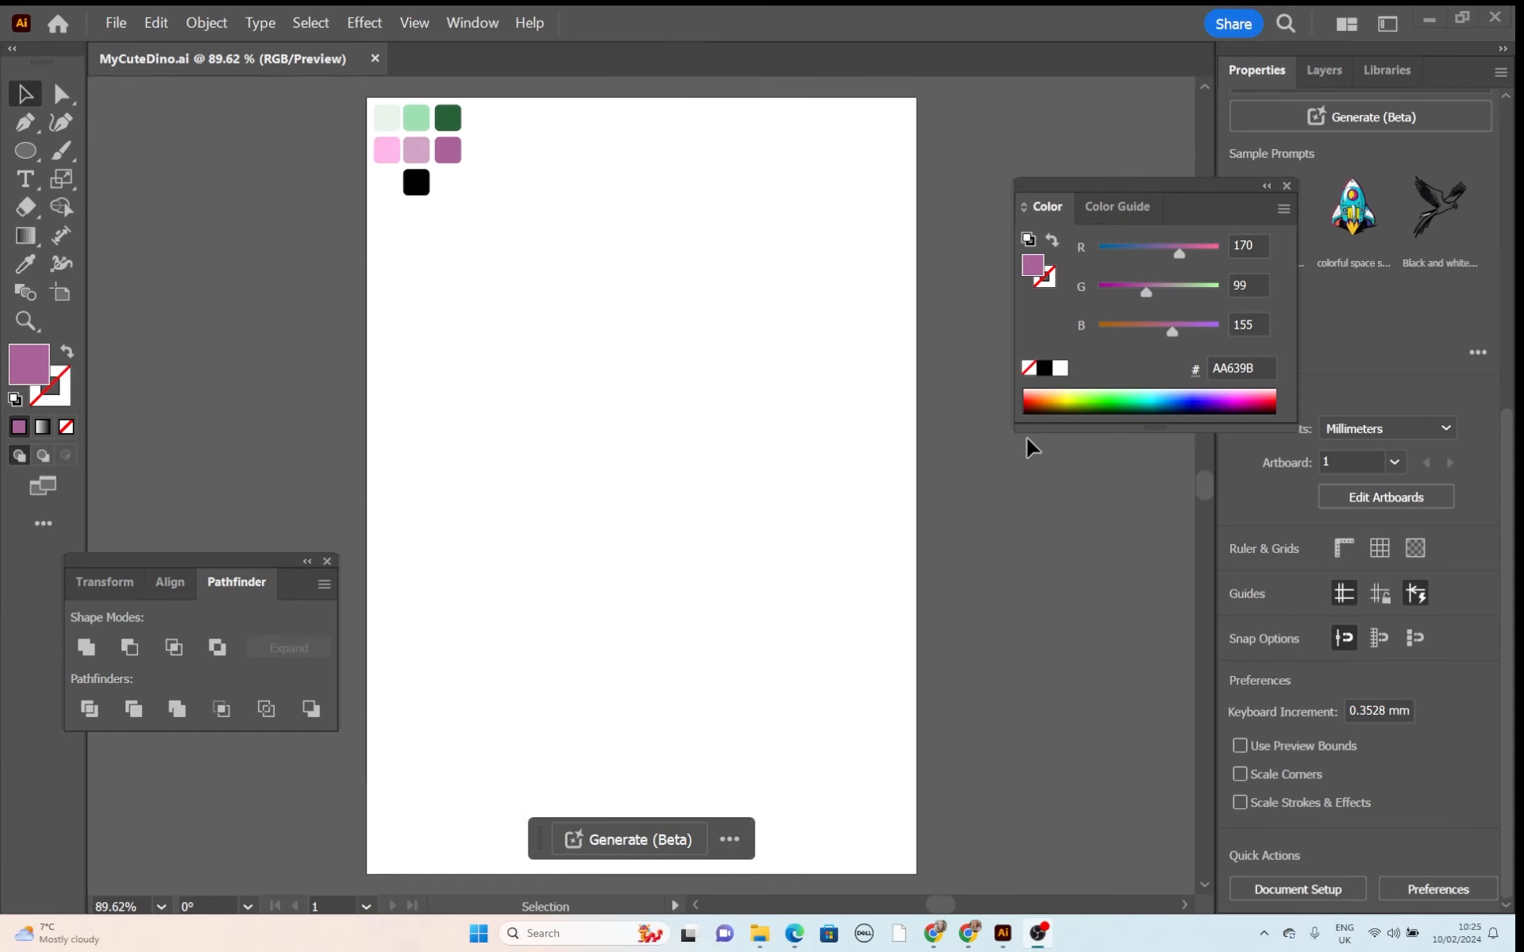
Create a colour group named "Dino Colour Palette" from all the palette squares at the page's upper-left corner.
drag(351, 126, 354, 121)
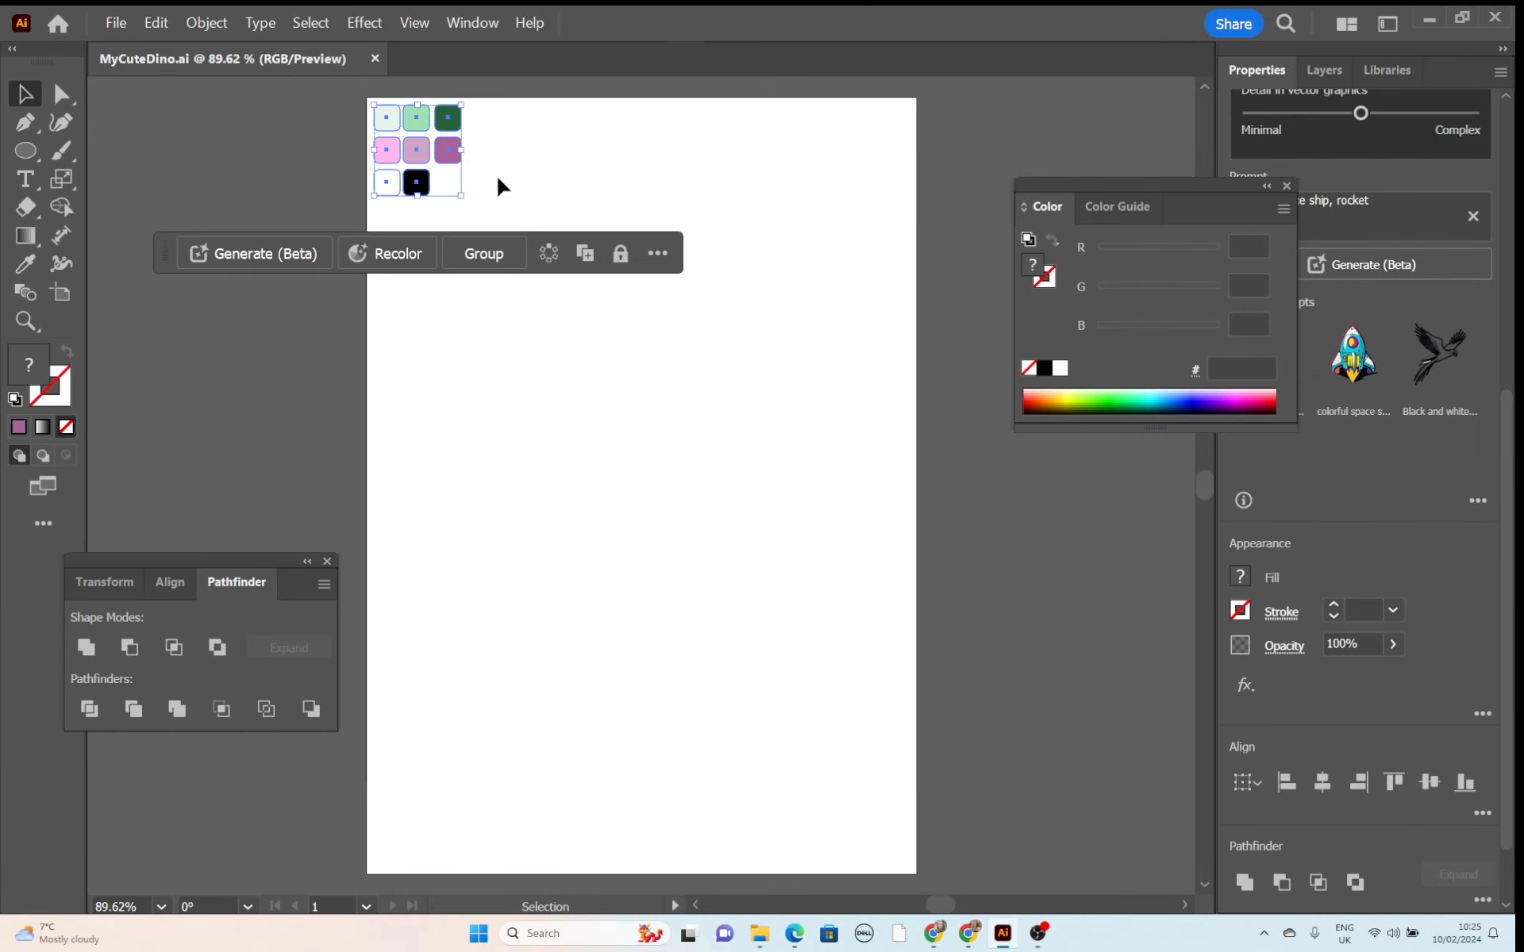
click(1241, 577)
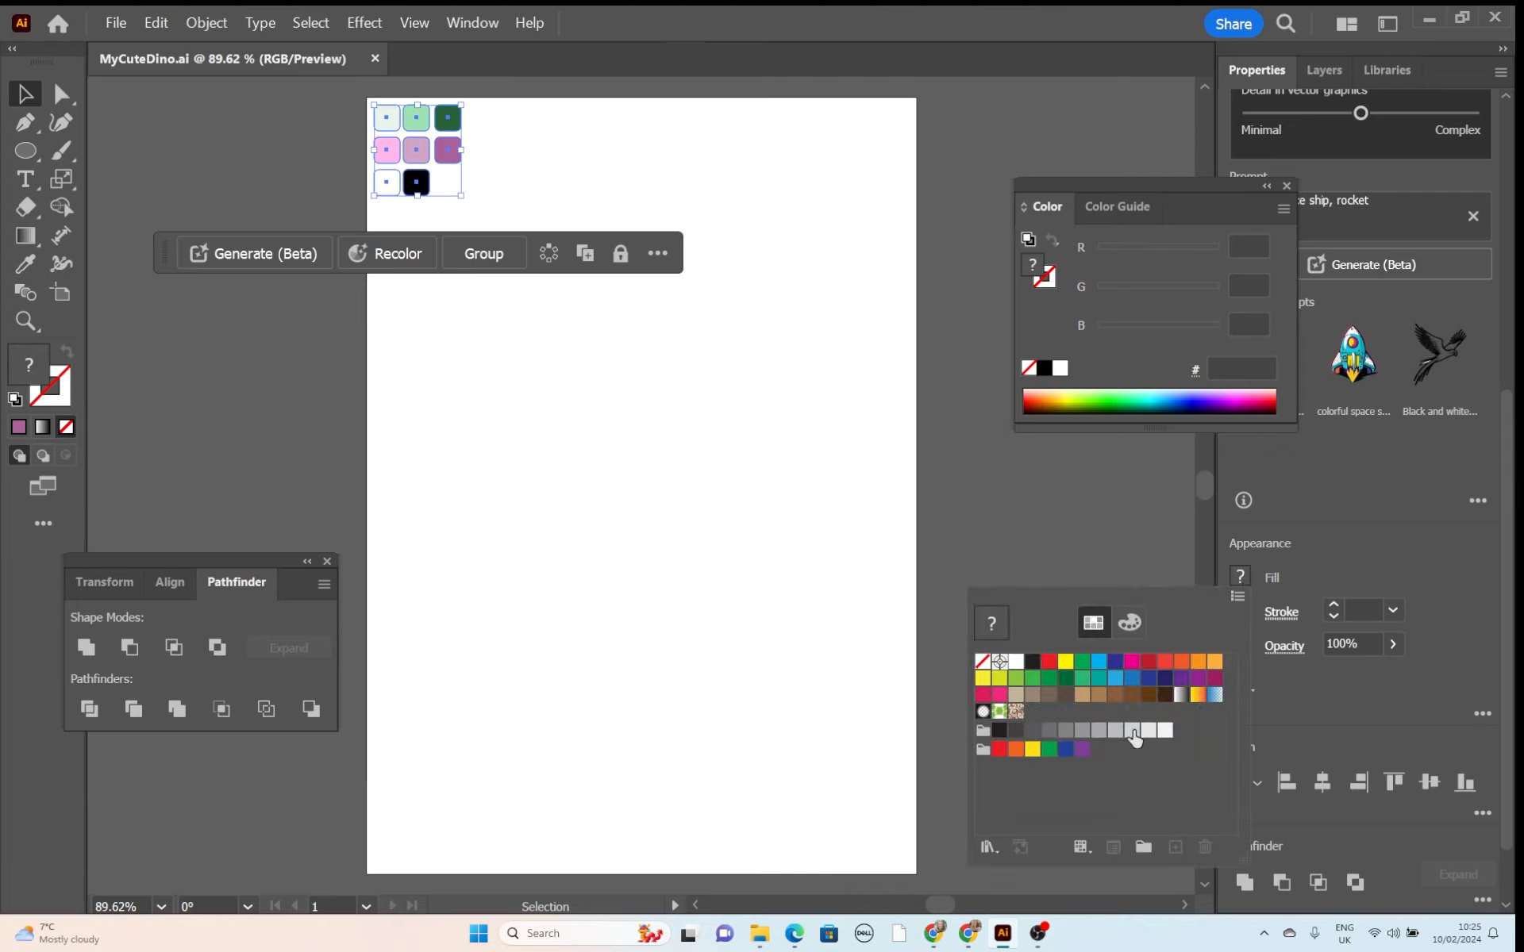
click(1143, 847)
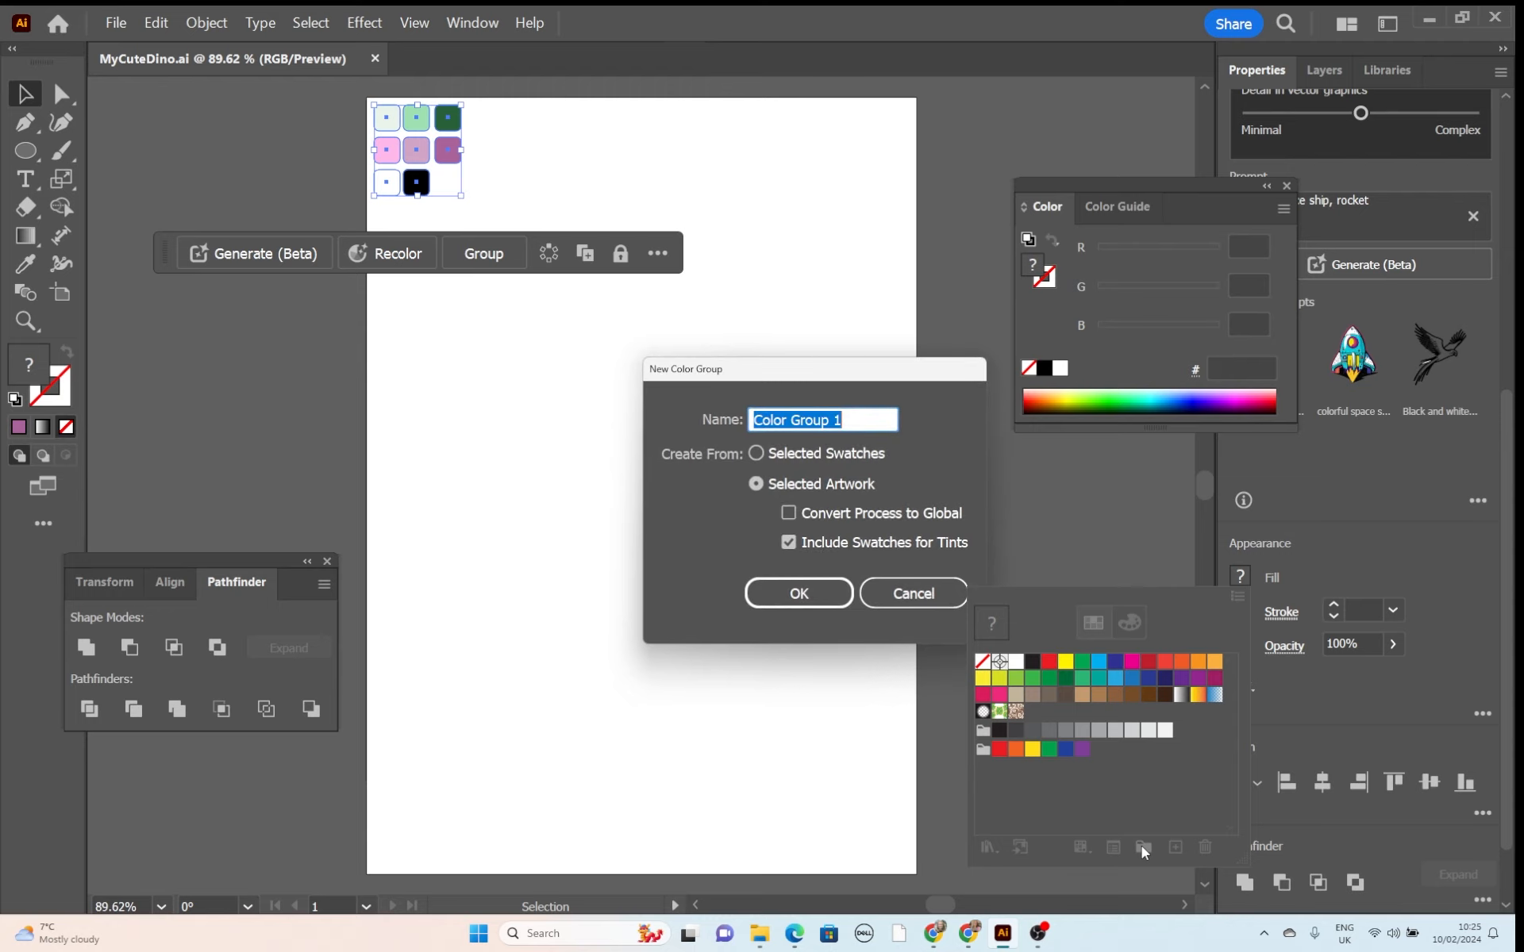
text(Dino Colour Palette)
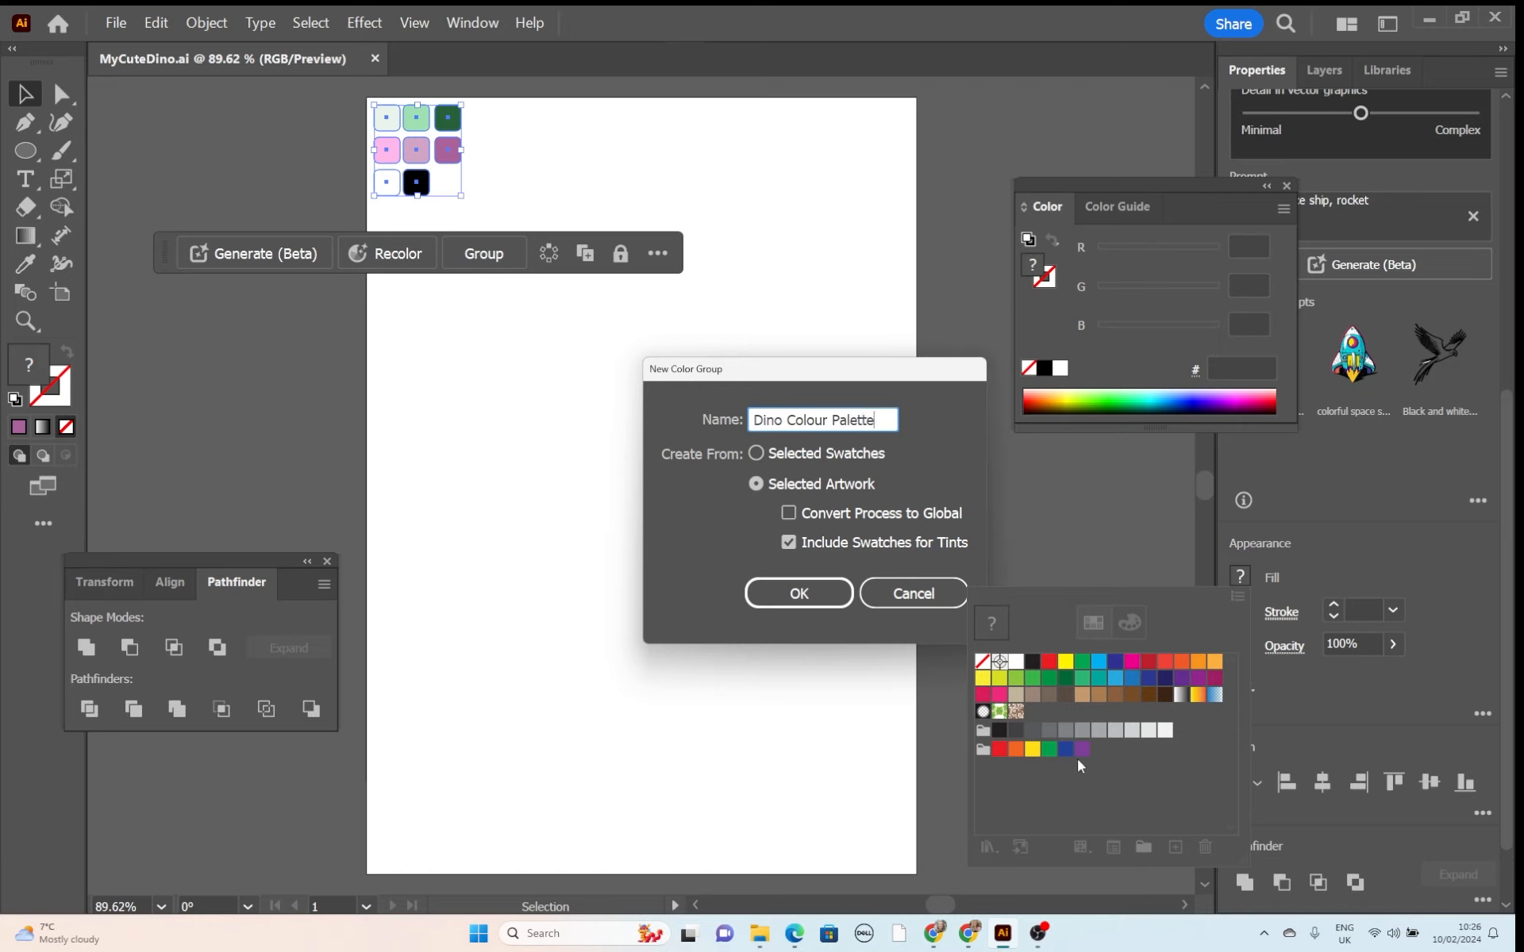
click(797, 597)
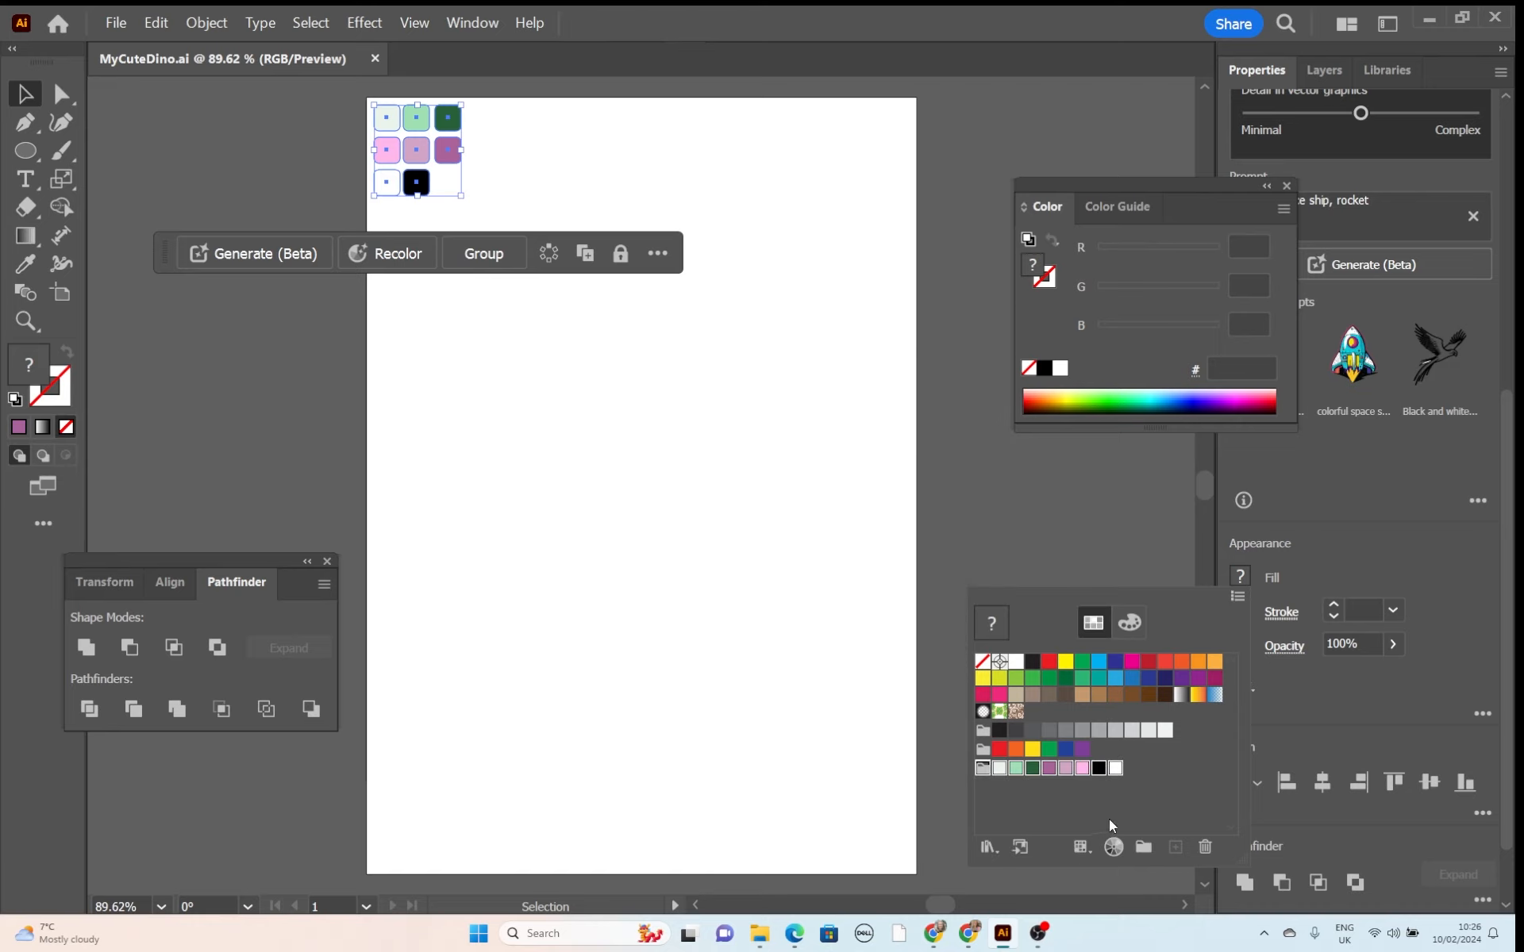
click(1171, 776)
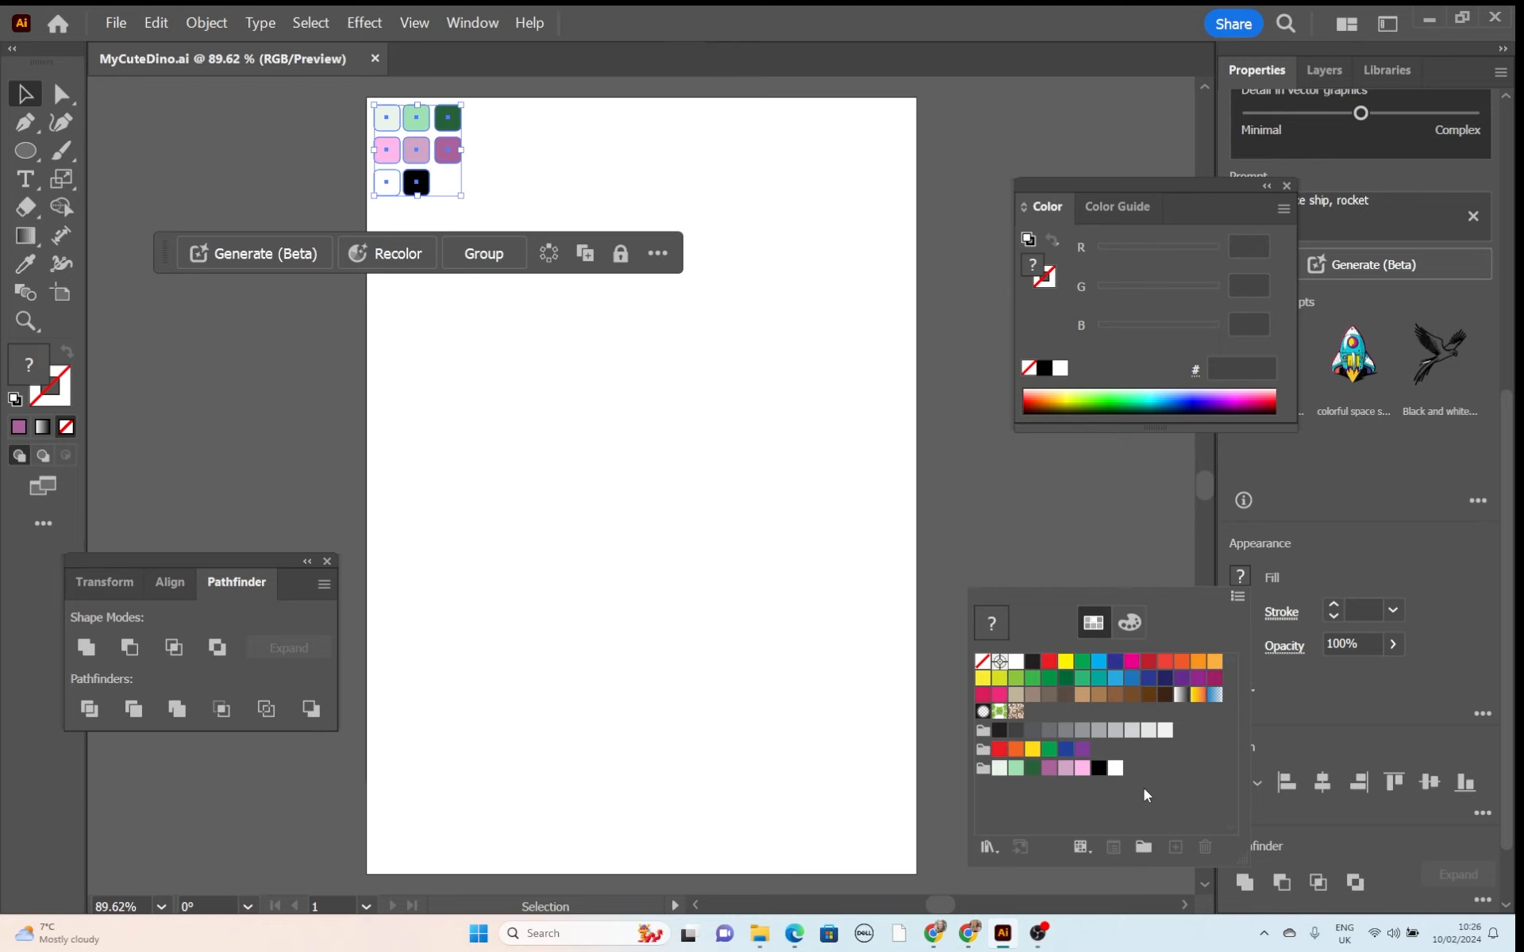
click(1278, 521)
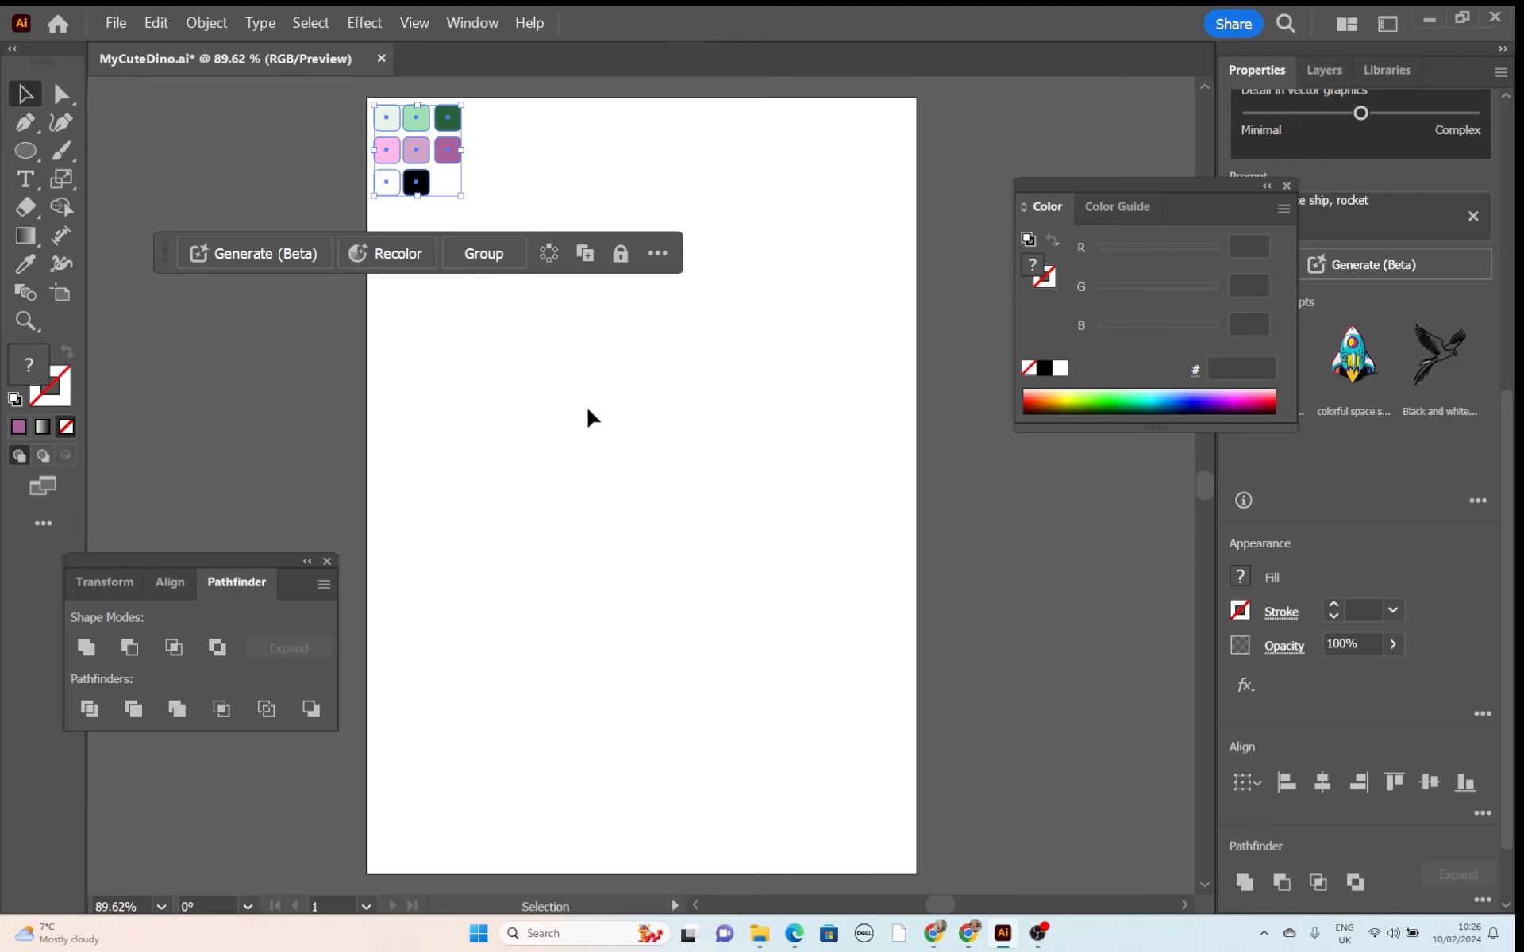
click(564, 398)
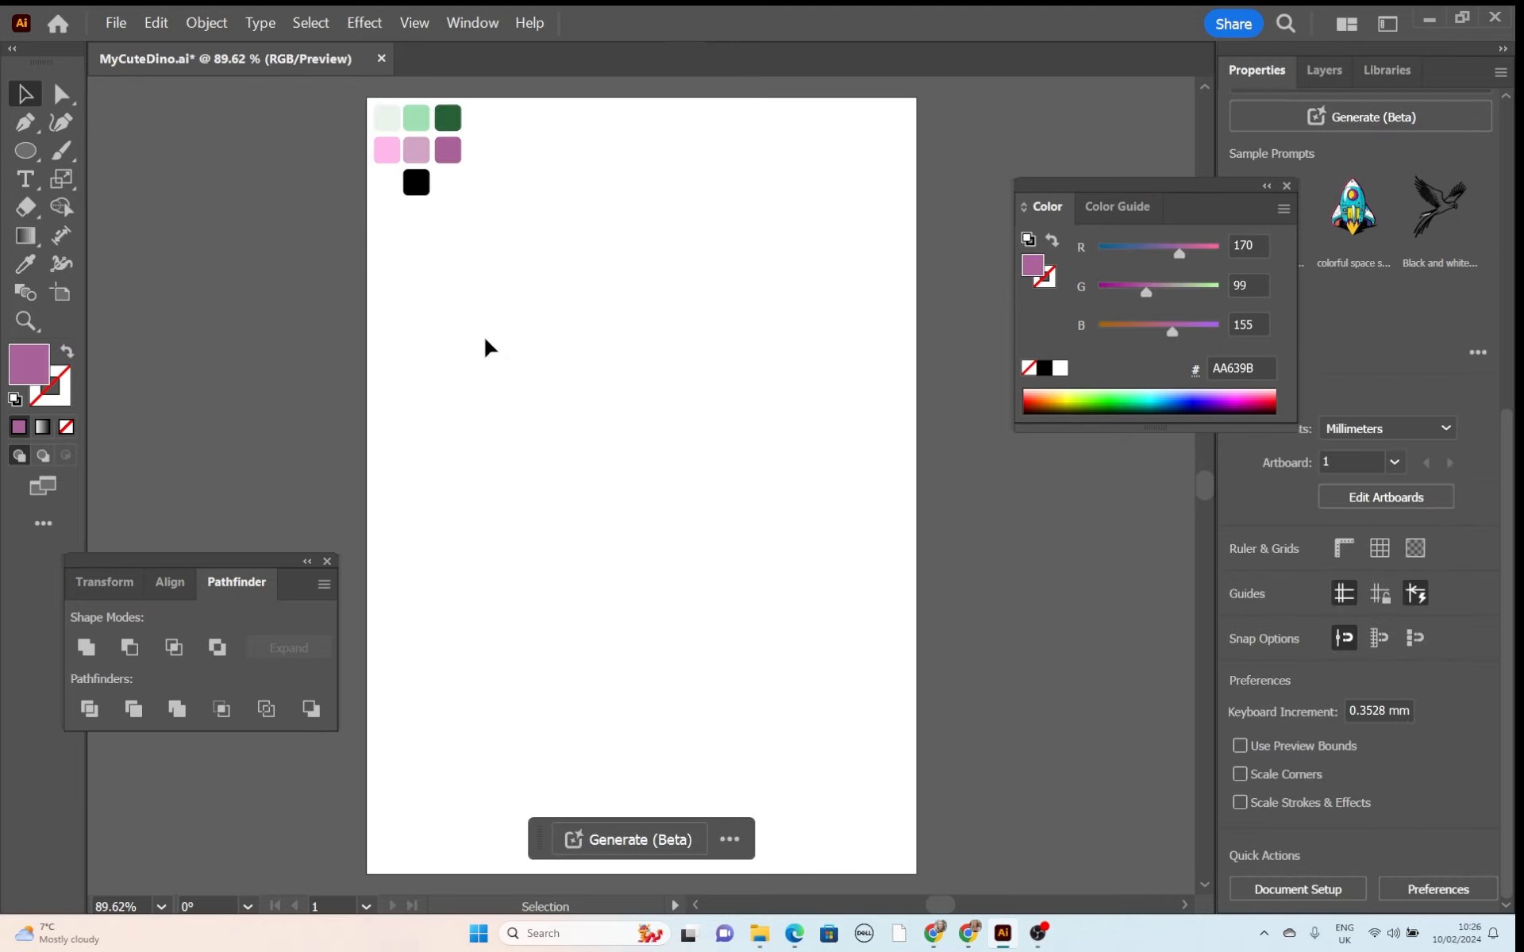
Draw a large circle with the Ellipse tool and position it slightly above the middle of the page.
click(26, 151)
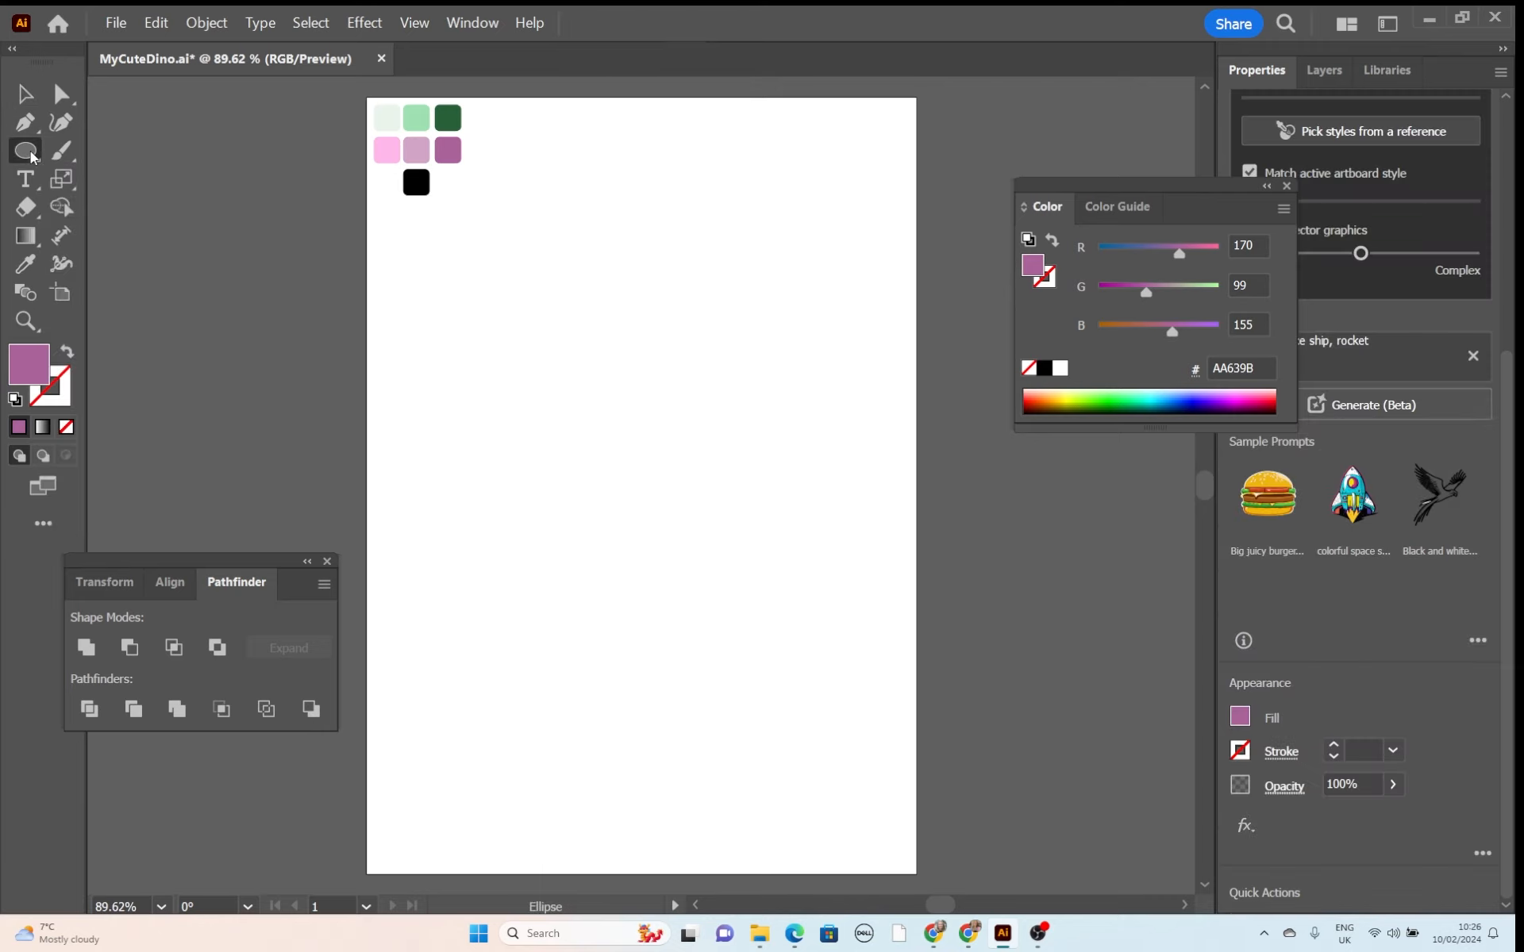
drag(30, 155, 120, 177)
mouse_move(498, 349)
mouse_down()
mouse_move(622, 455)
mouse_move(746, 597)
mouse_up()
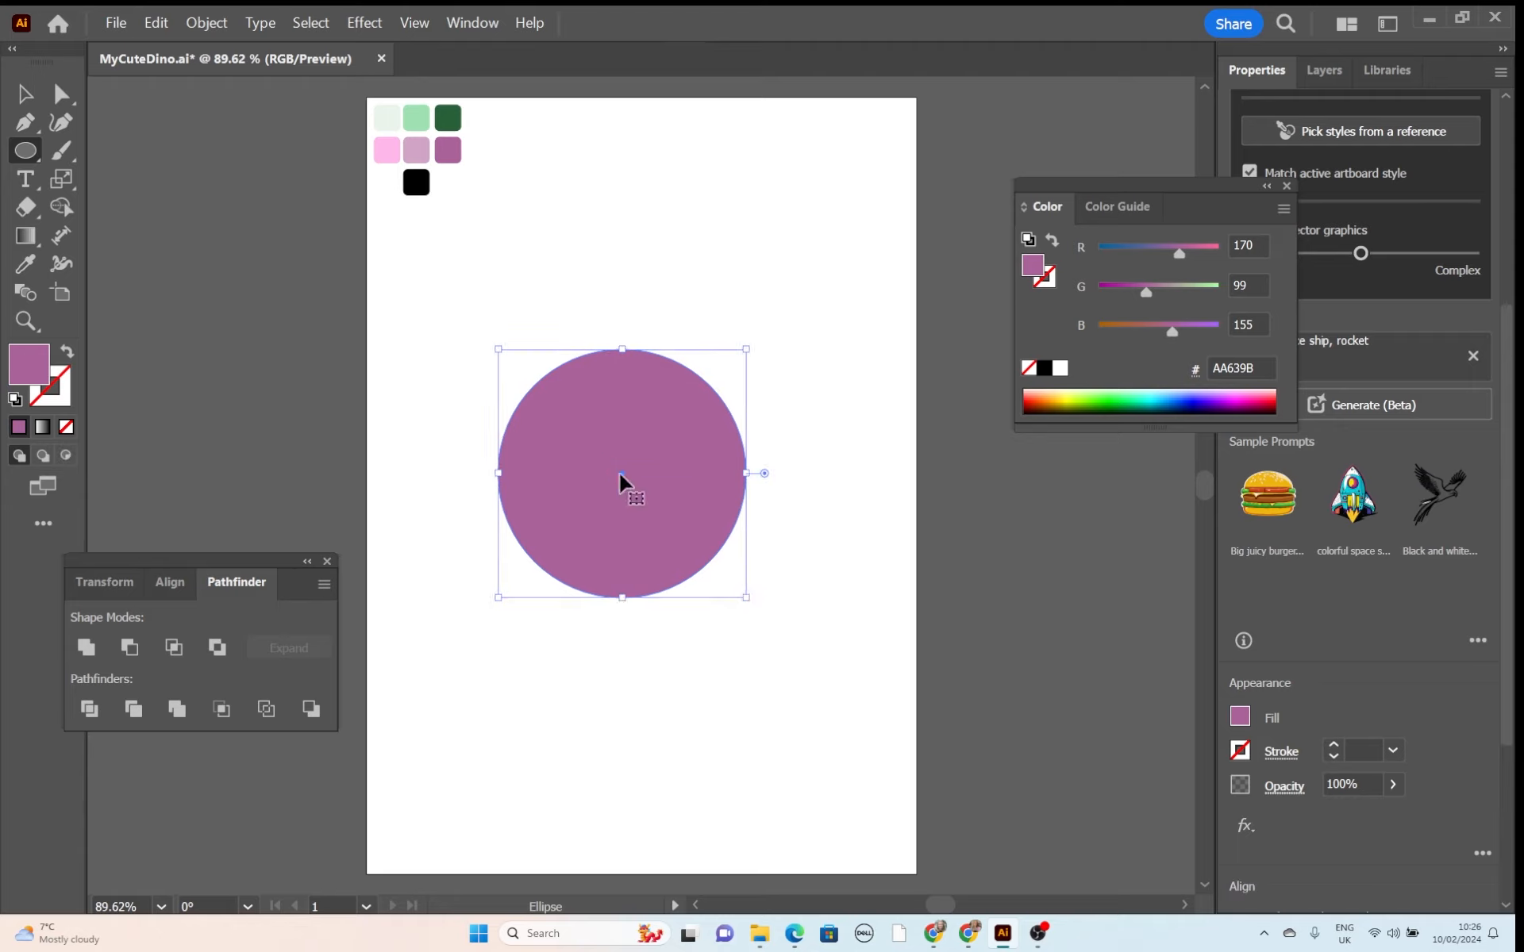
drag(622, 474, 623, 436)
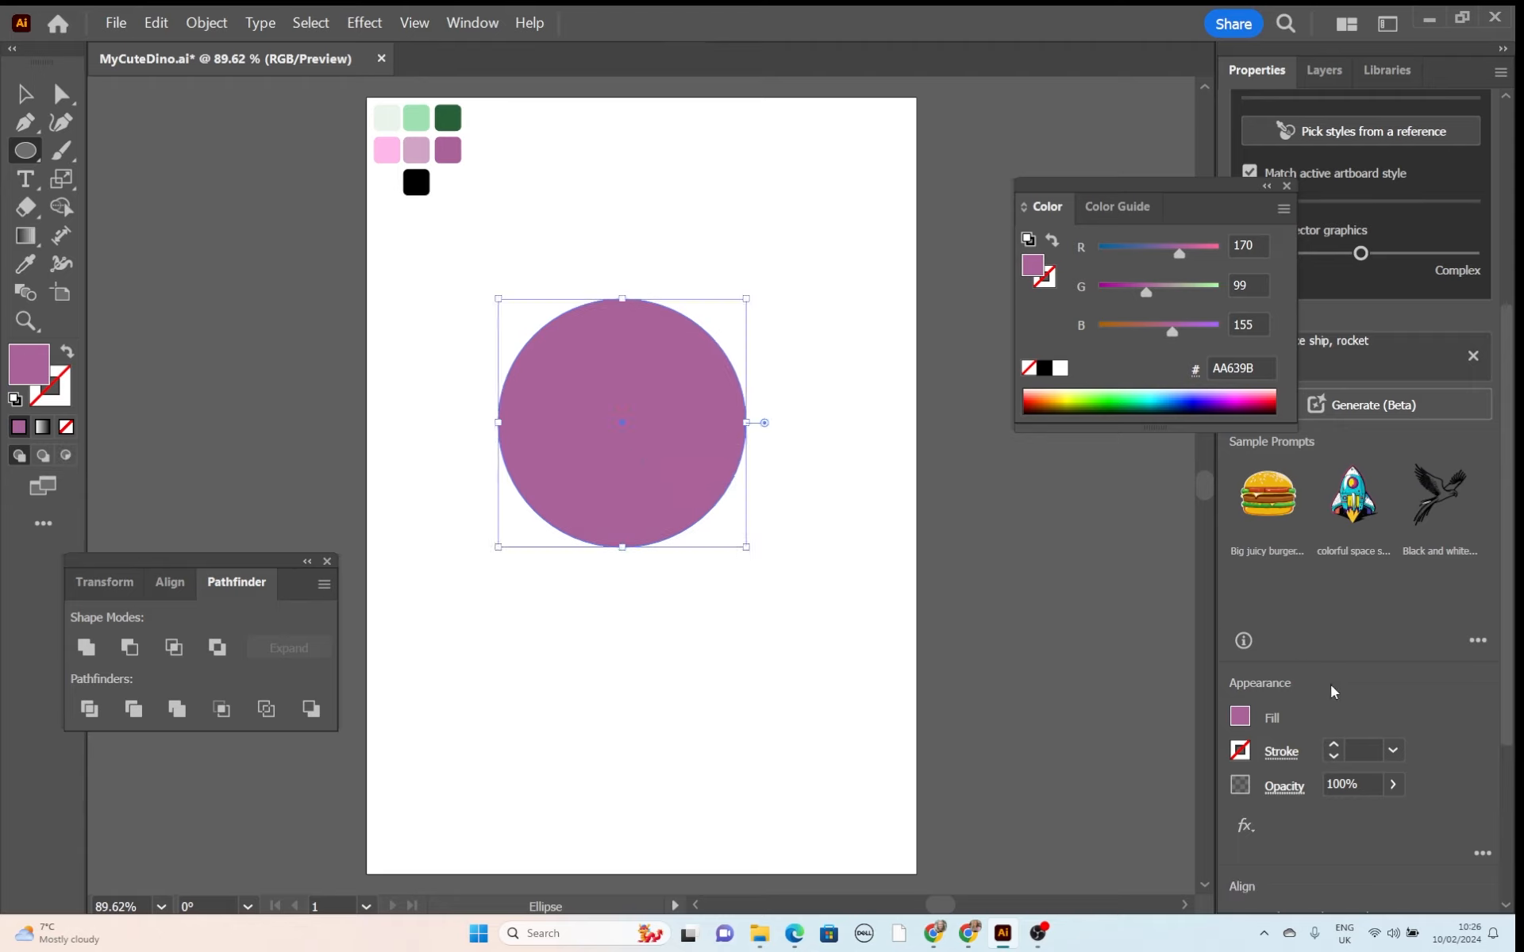
Fill the circle with the mint green swatch (9FE1B1) from the Dino palette group.
click(1240, 718)
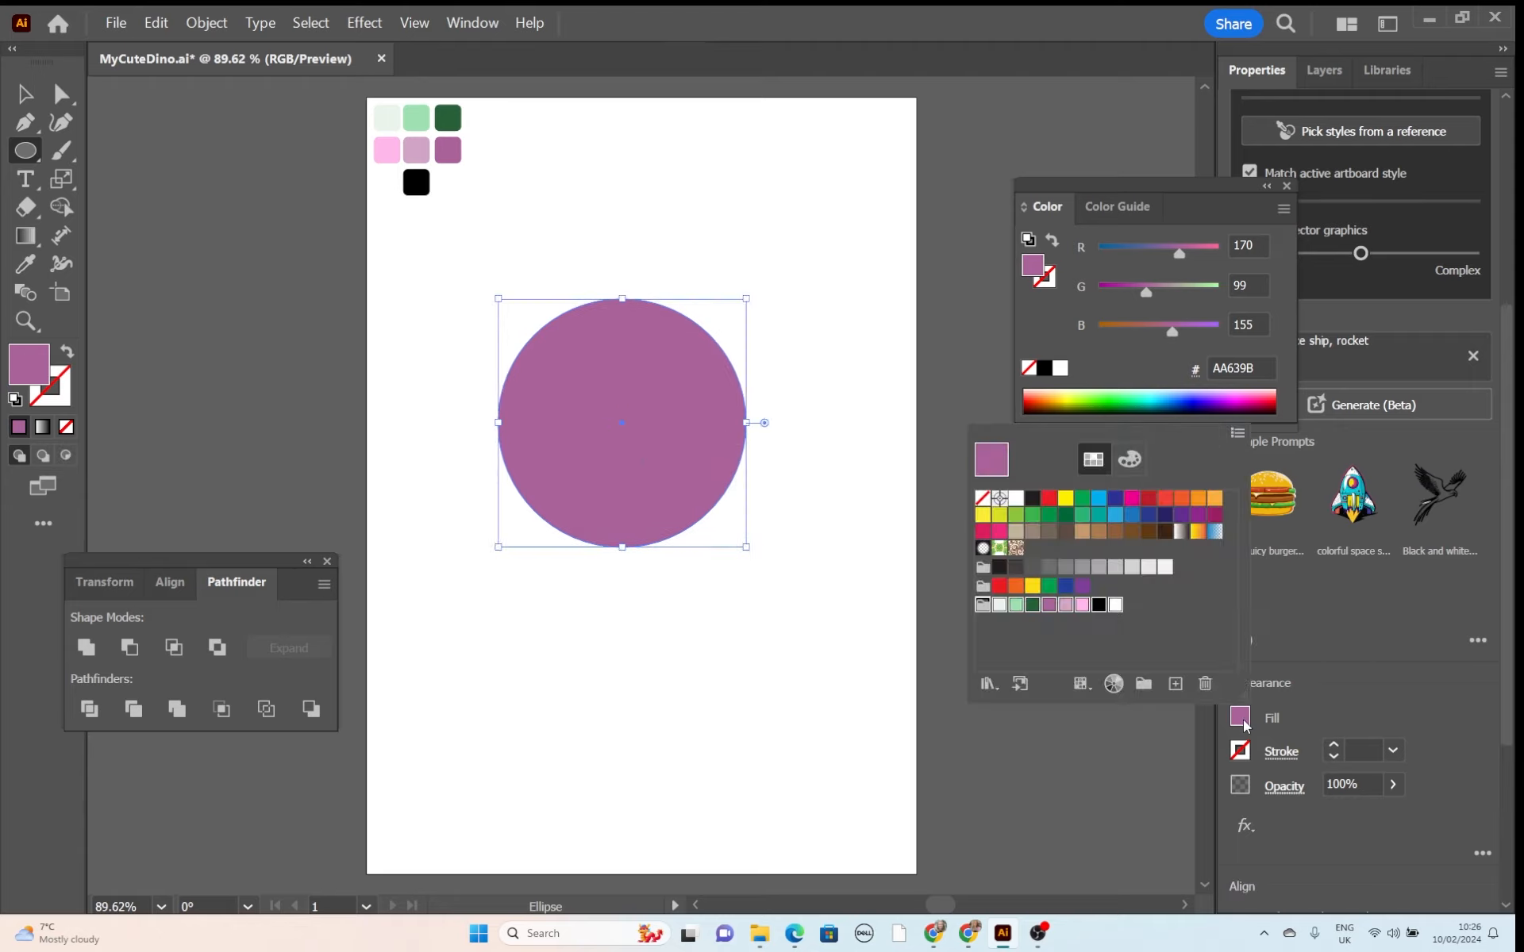
click(1068, 663)
click(1016, 607)
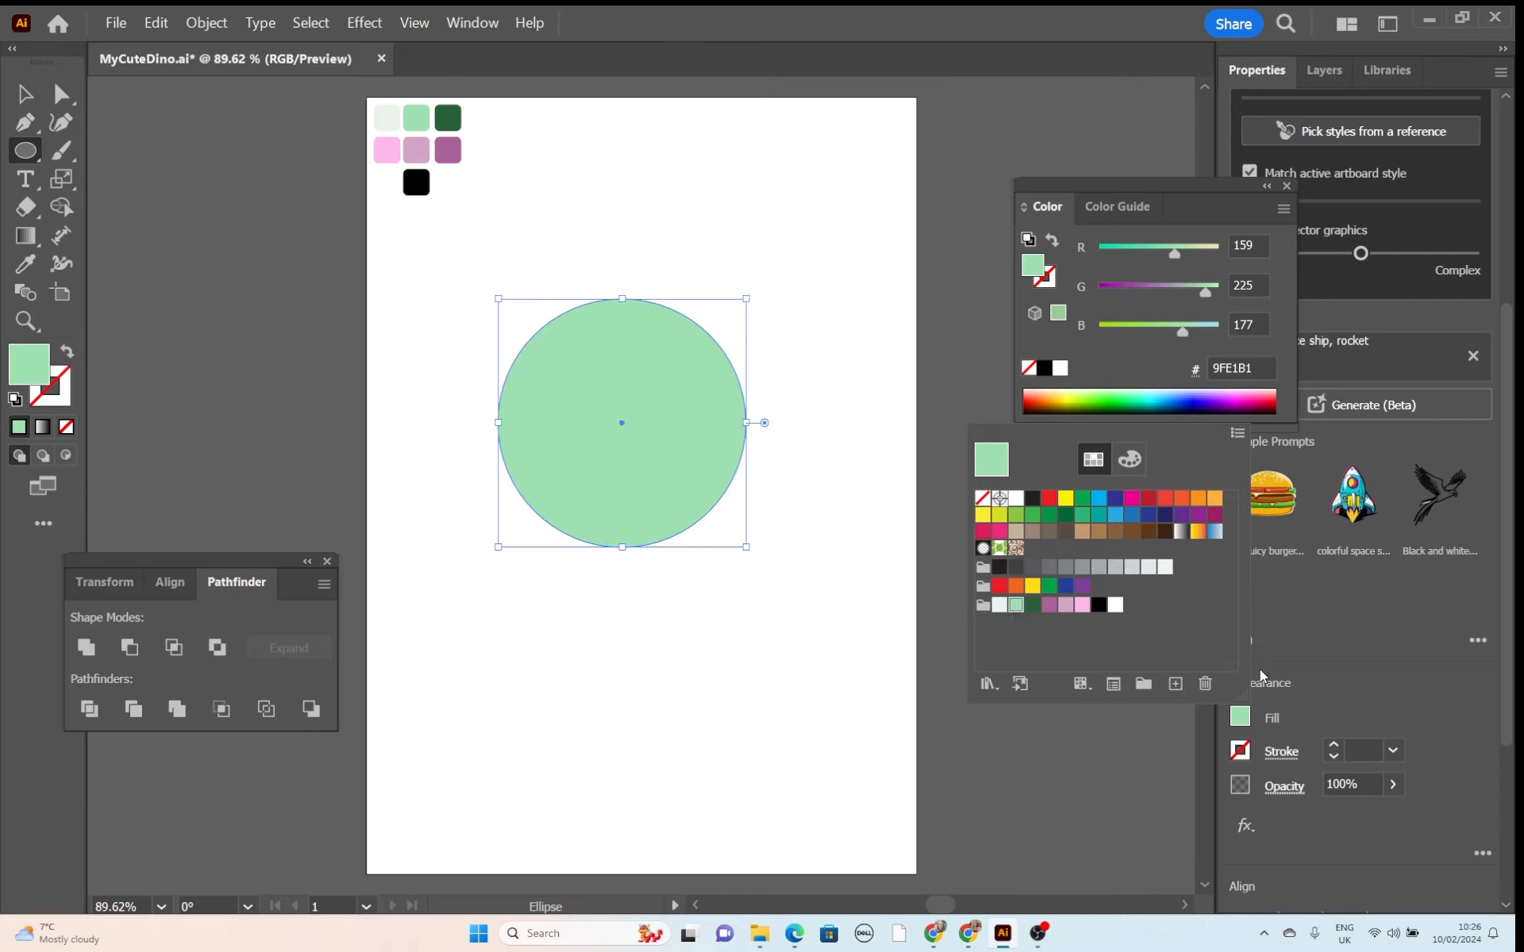
Give the circle a dark green stroke from the Dino palette group and set its weight to 4 pt.
click(1281, 754)
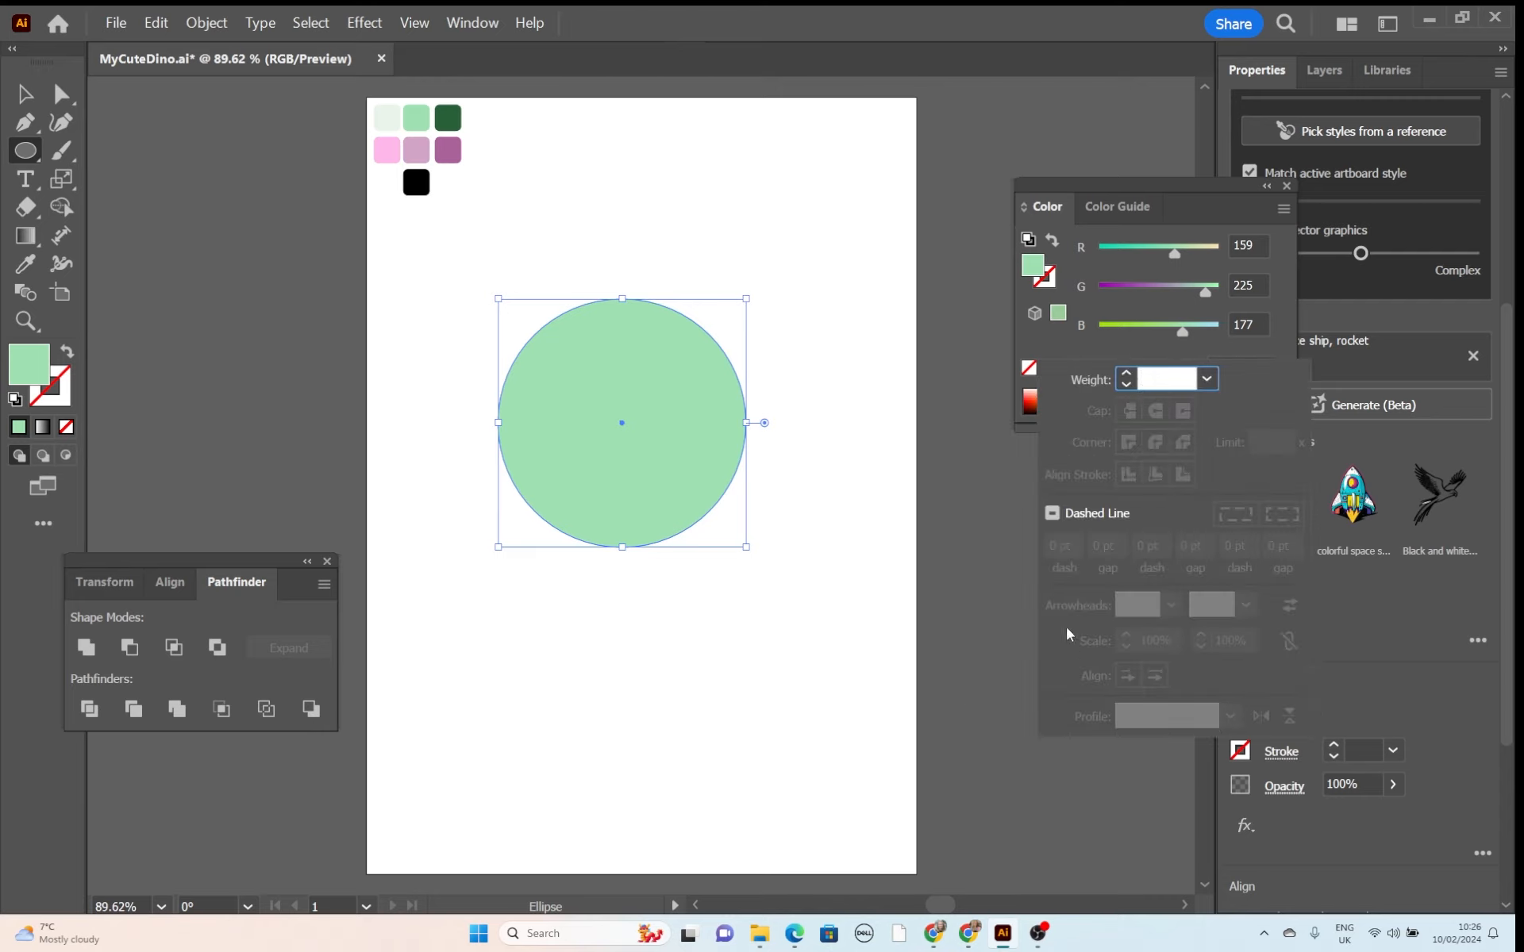
click(1238, 751)
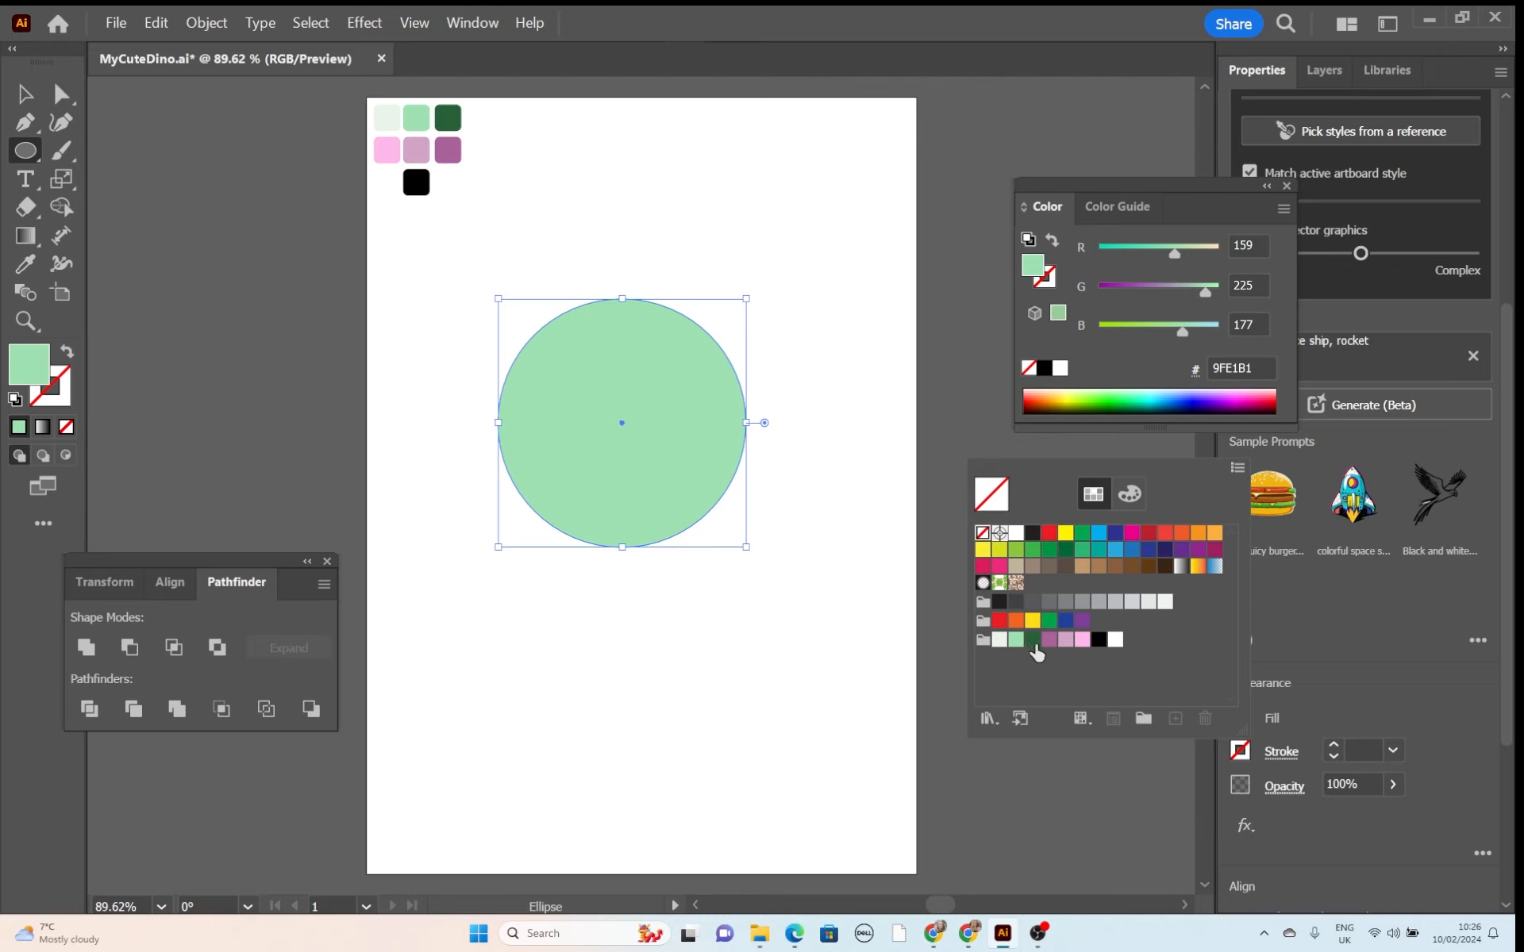
click(1034, 640)
click(1333, 744)
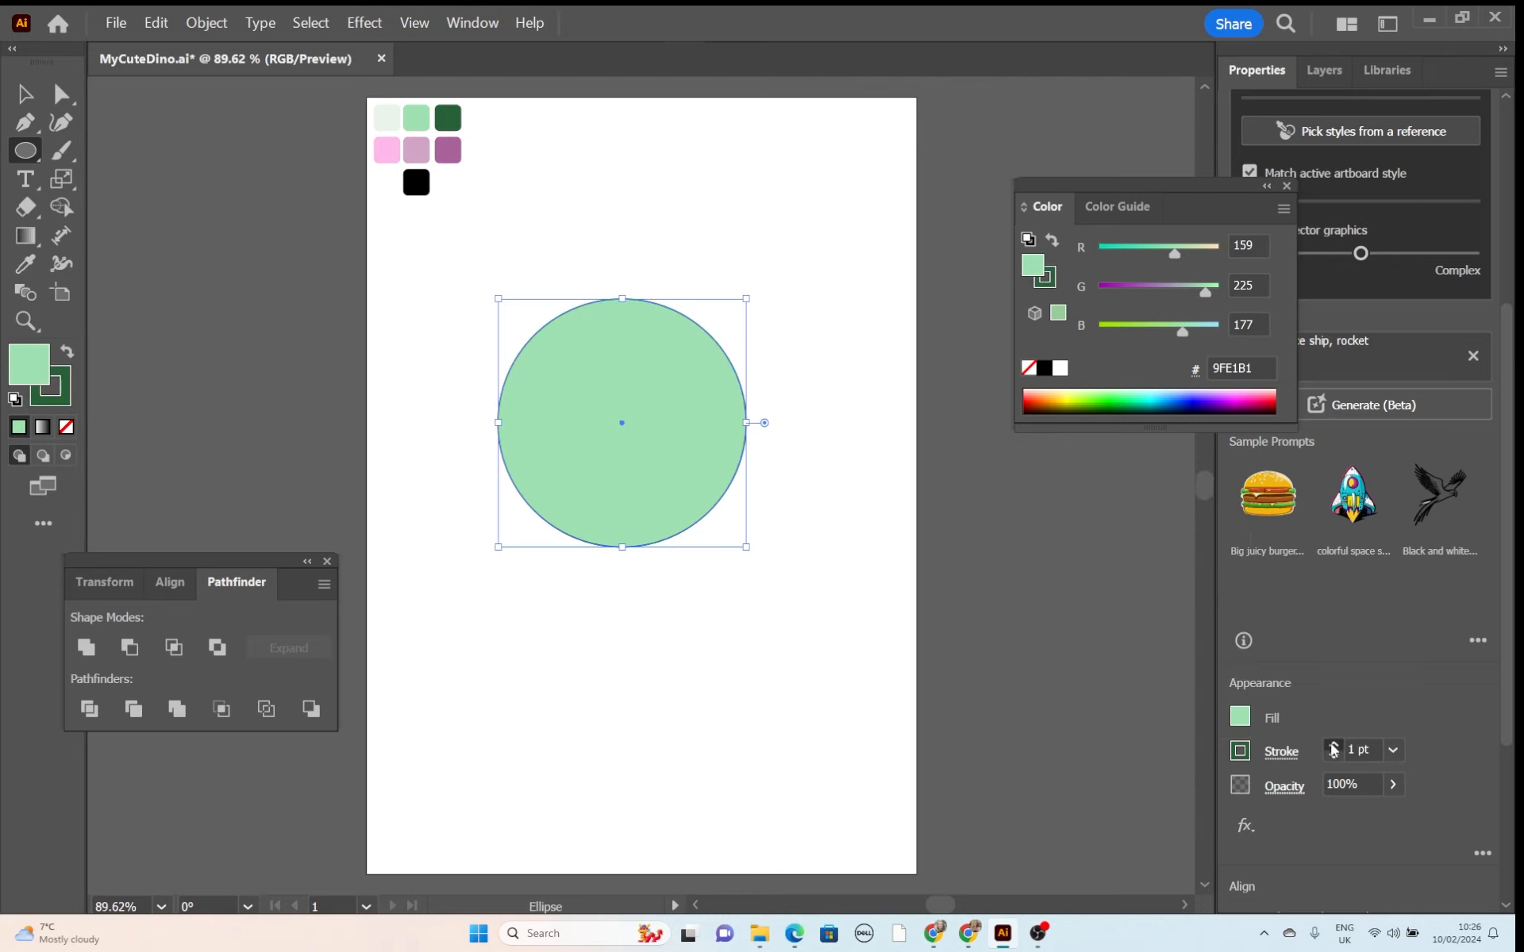
click(1332, 744)
click(1332, 745)
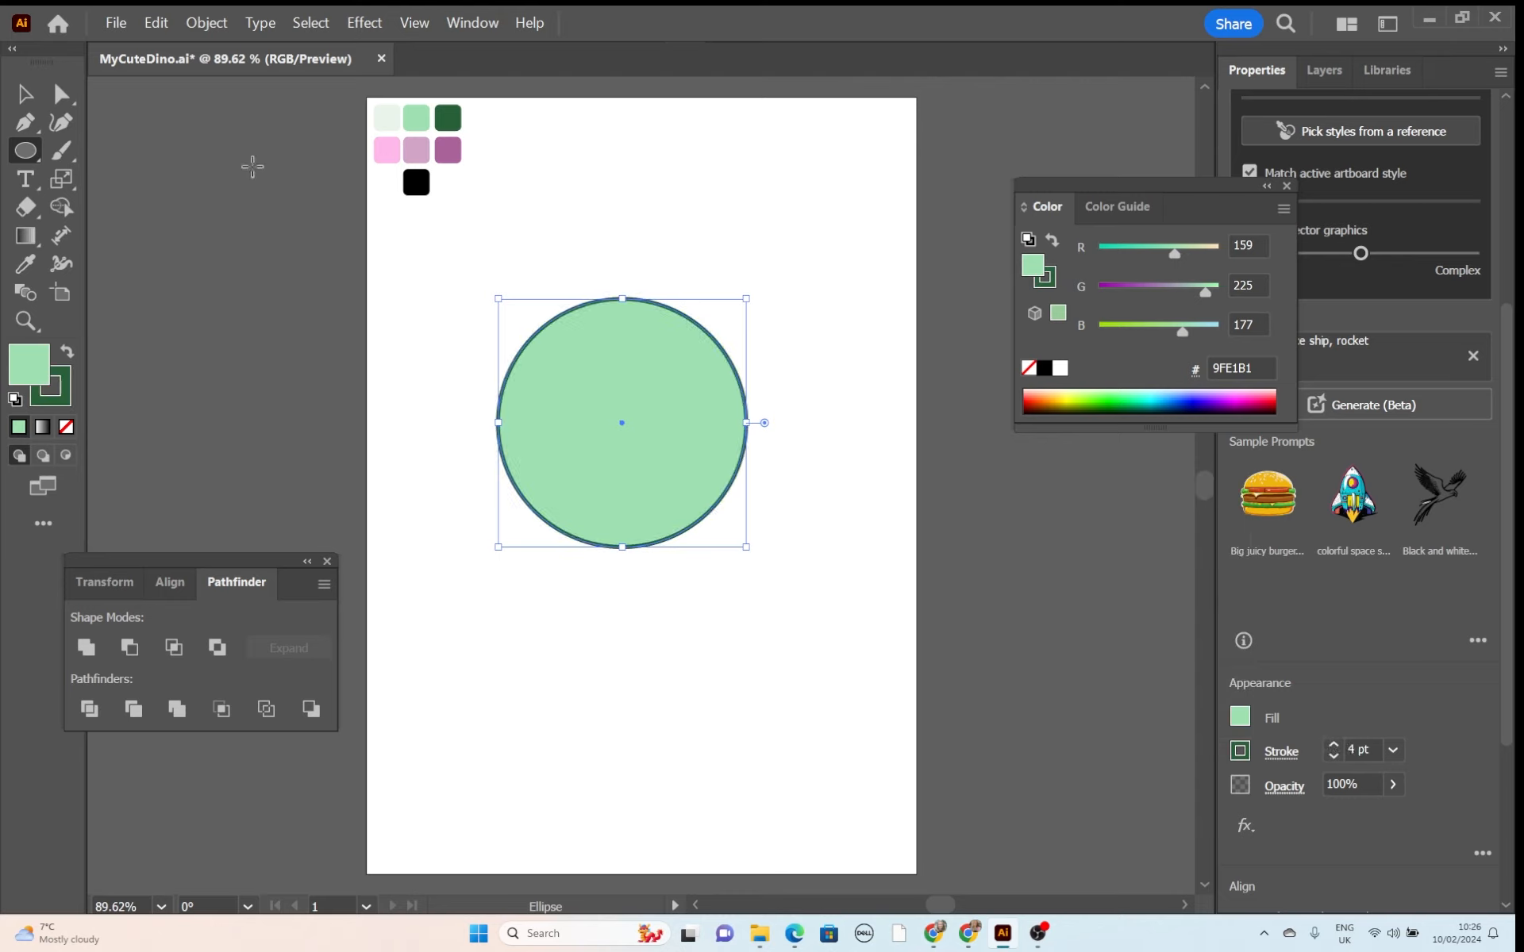
click(26, 95)
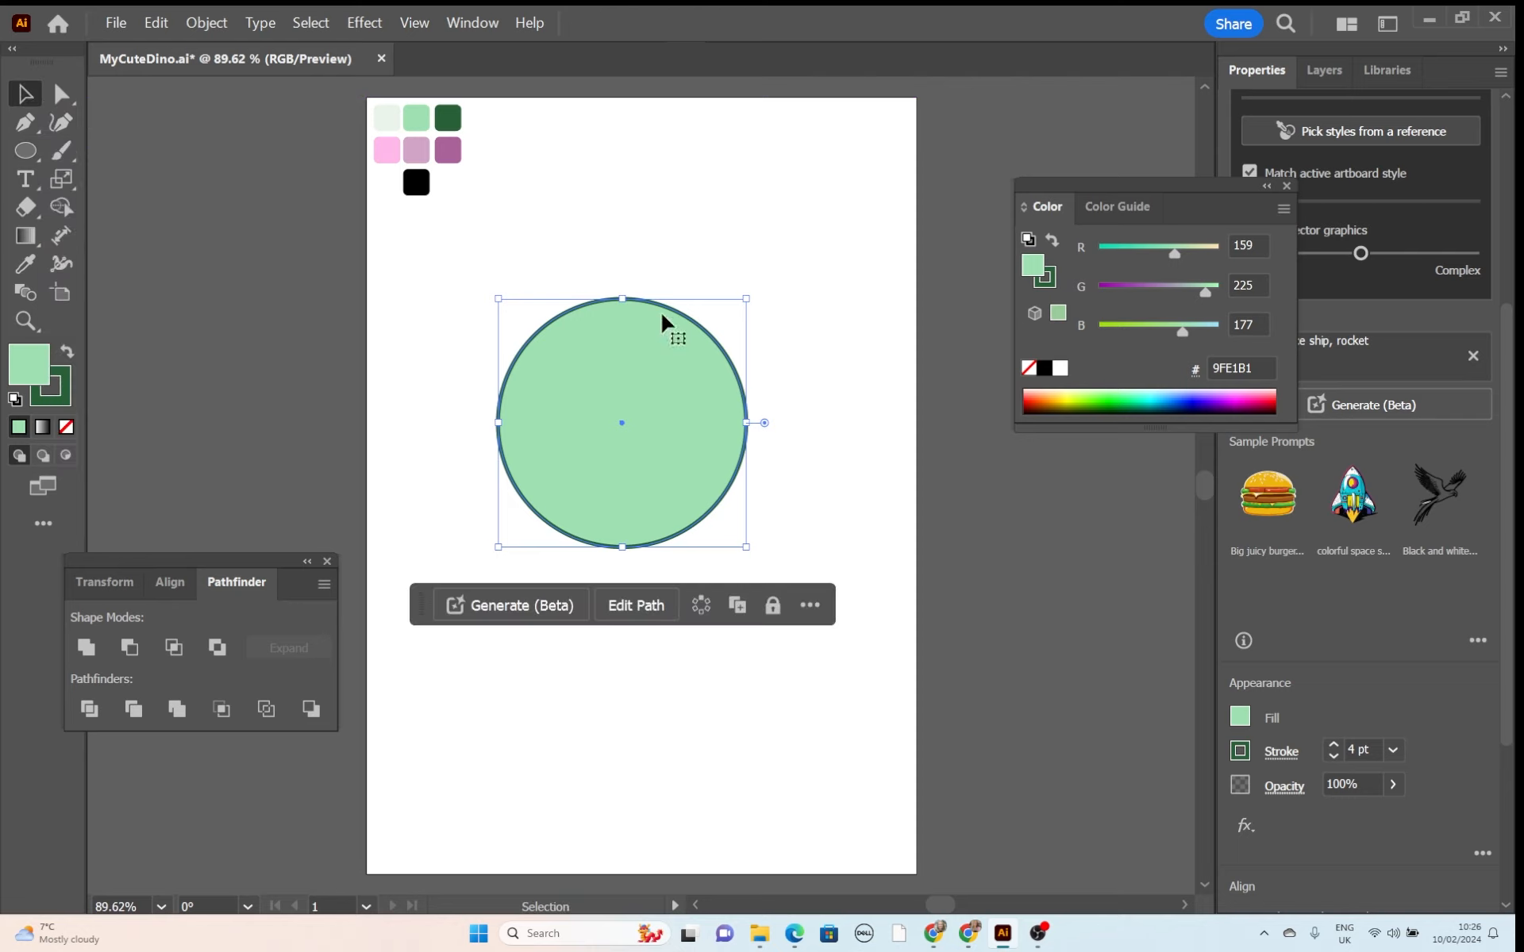
click(827, 381)
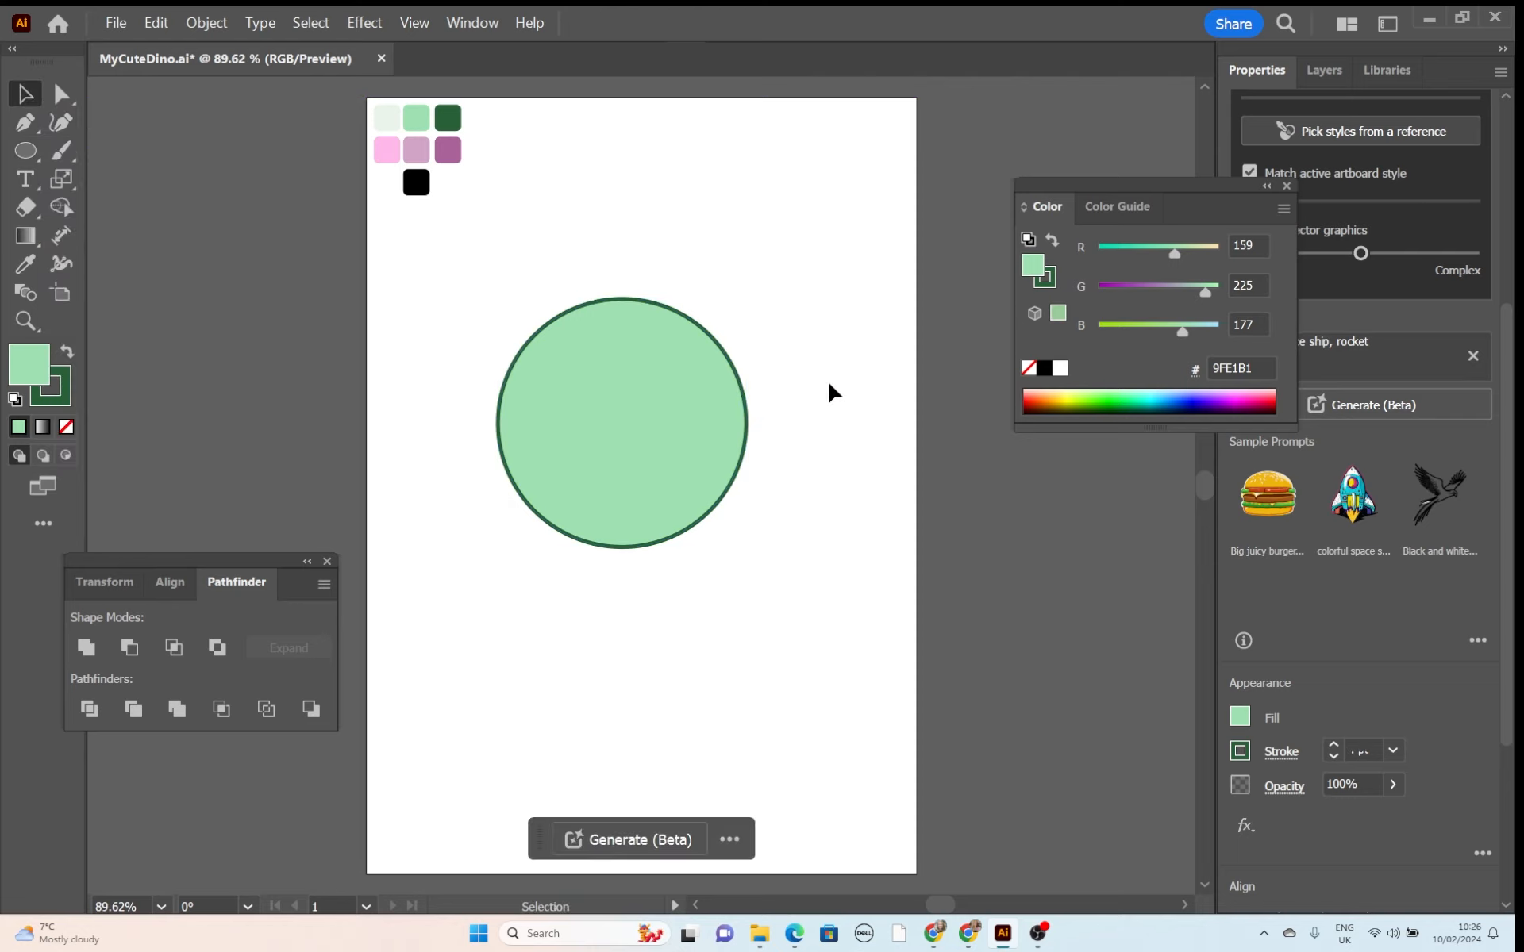
Flatten the circle's top by scaling its top anchor point's handles outward evenly on both sides.
click(678, 417)
click(64, 96)
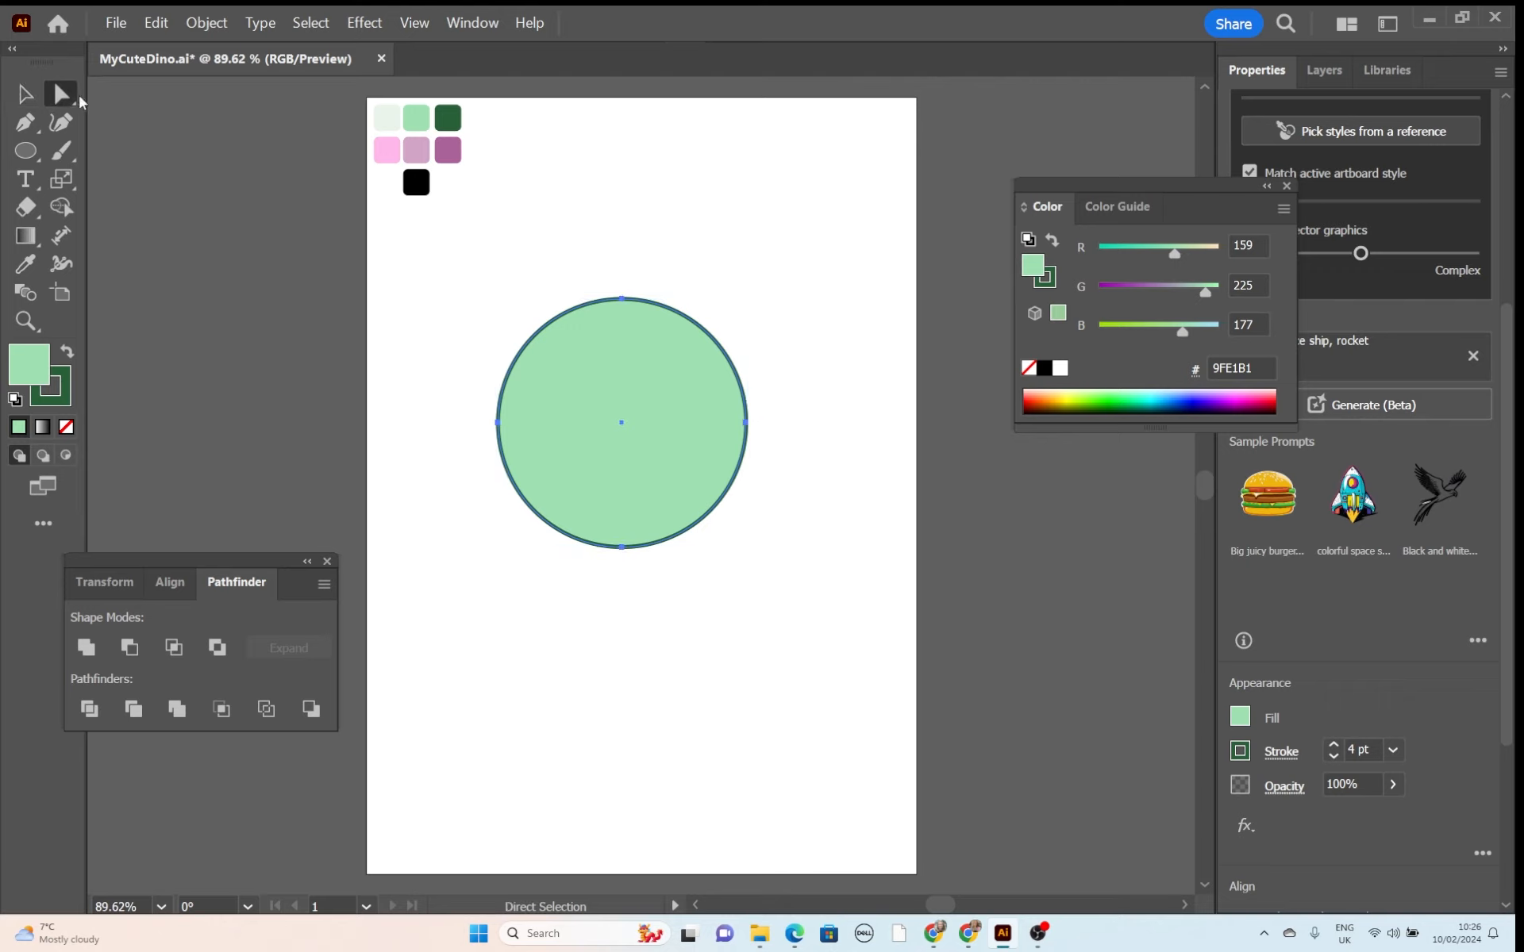
click(623, 302)
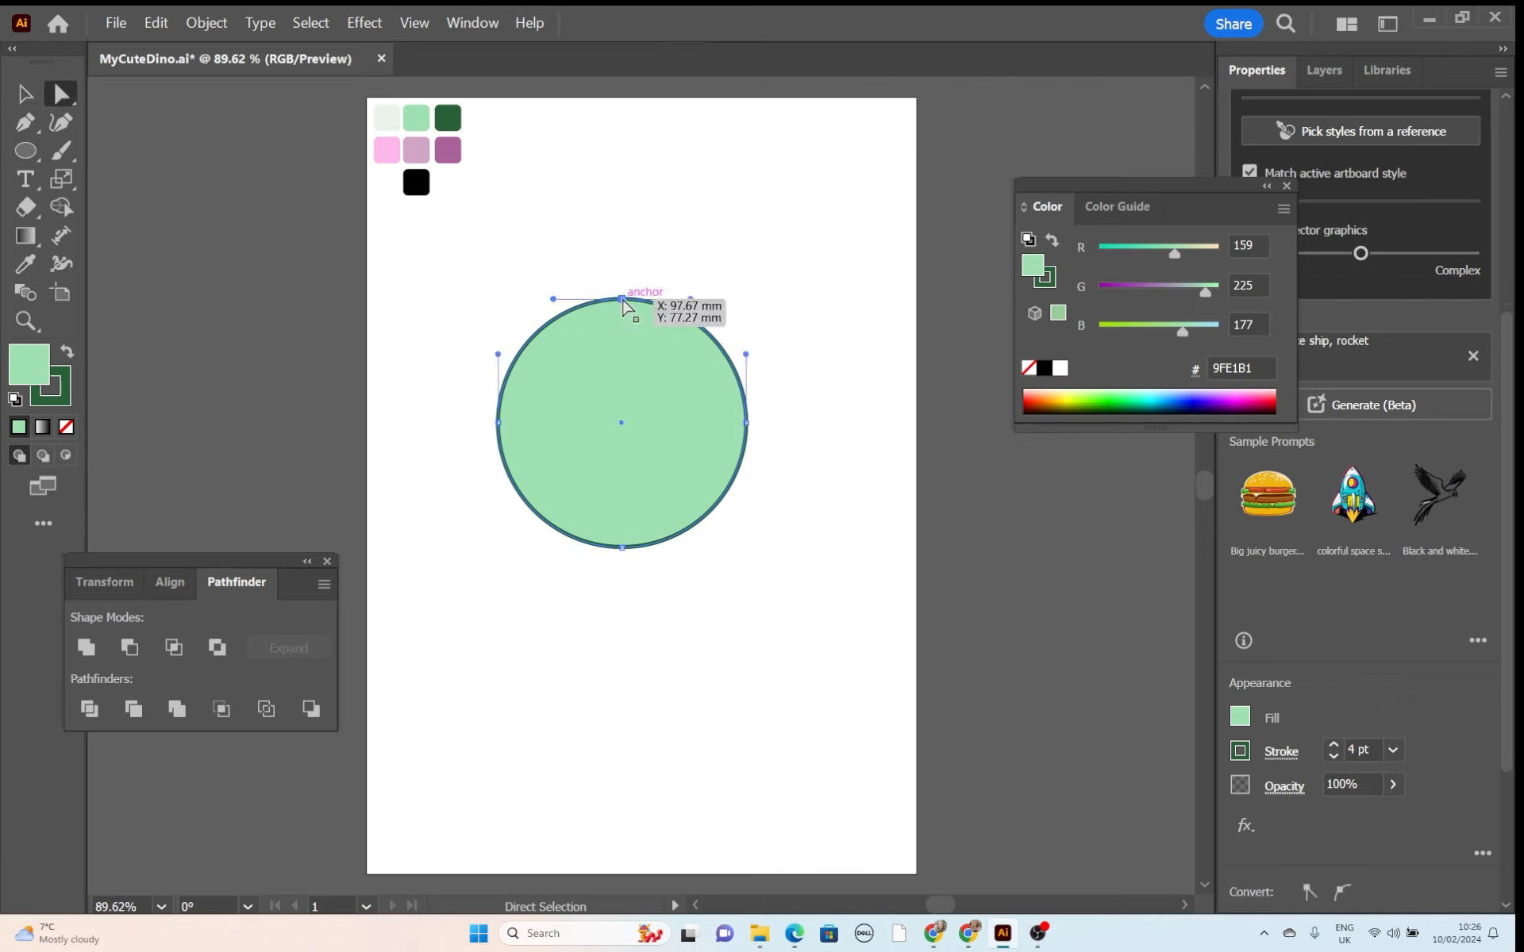
key(s)
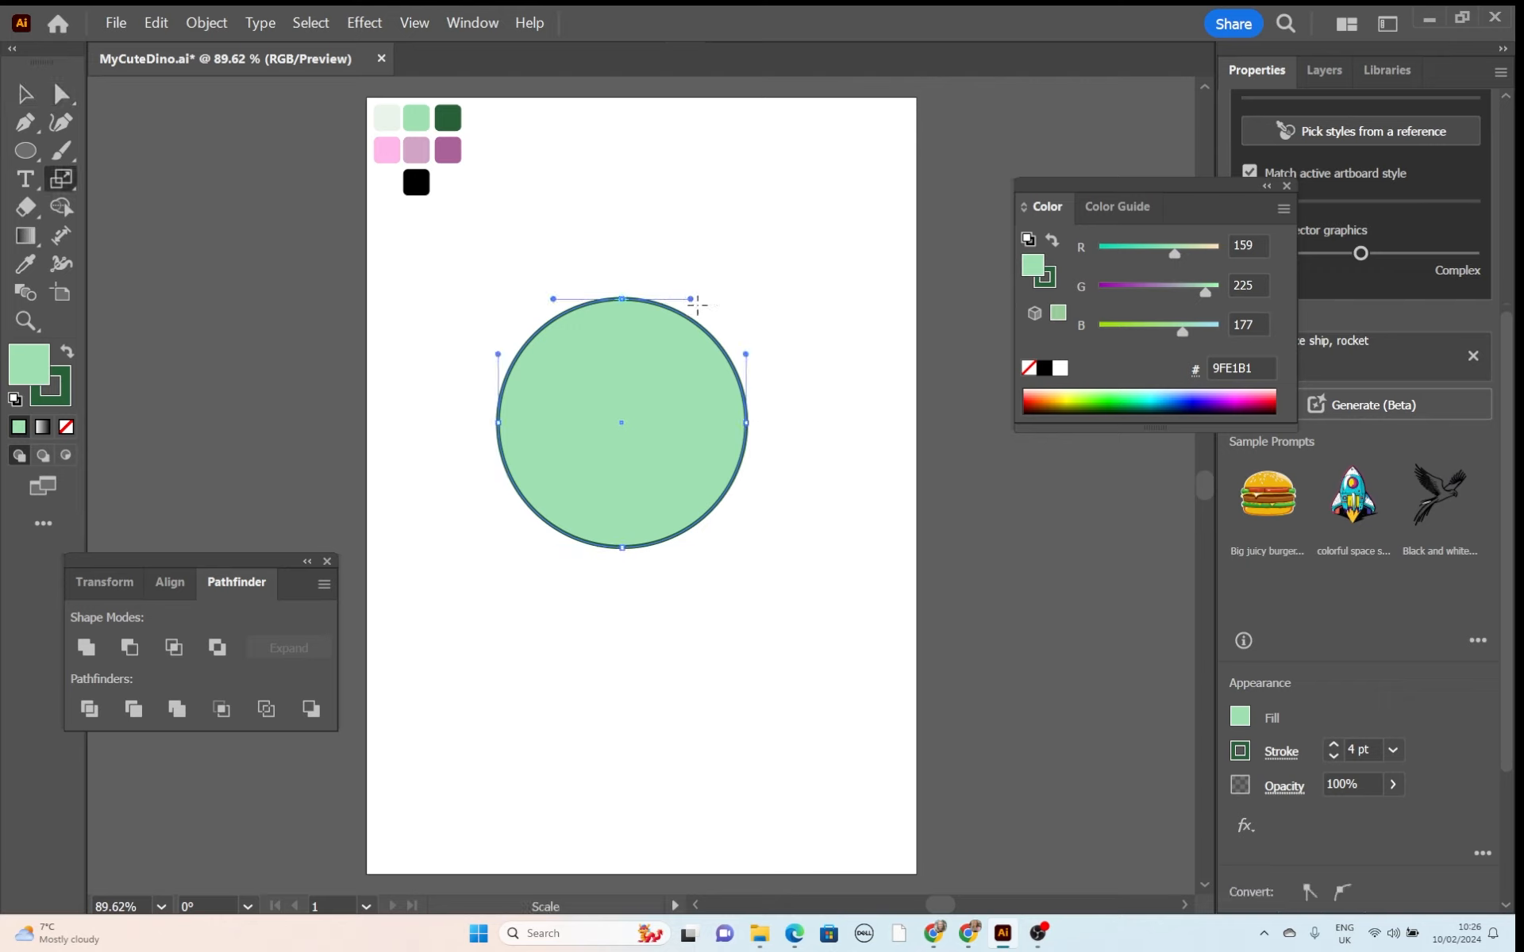
drag(693, 299, 732, 296)
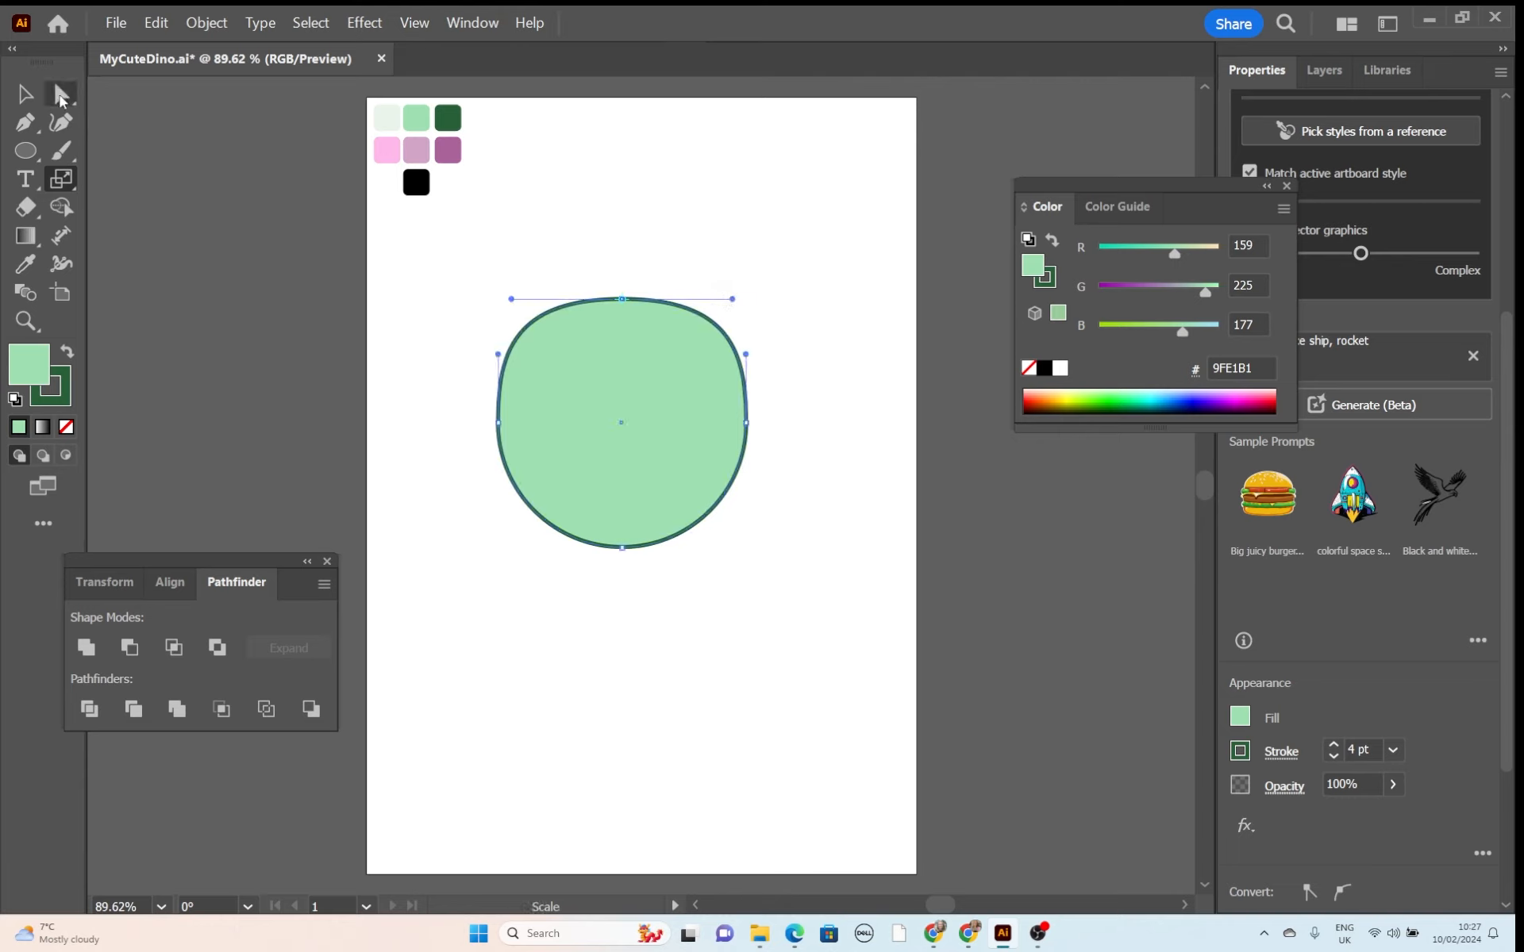
Flatten the shape's underside by scaling its bottom anchor point's handles outward evenly on both sides.
click(62, 95)
click(622, 548)
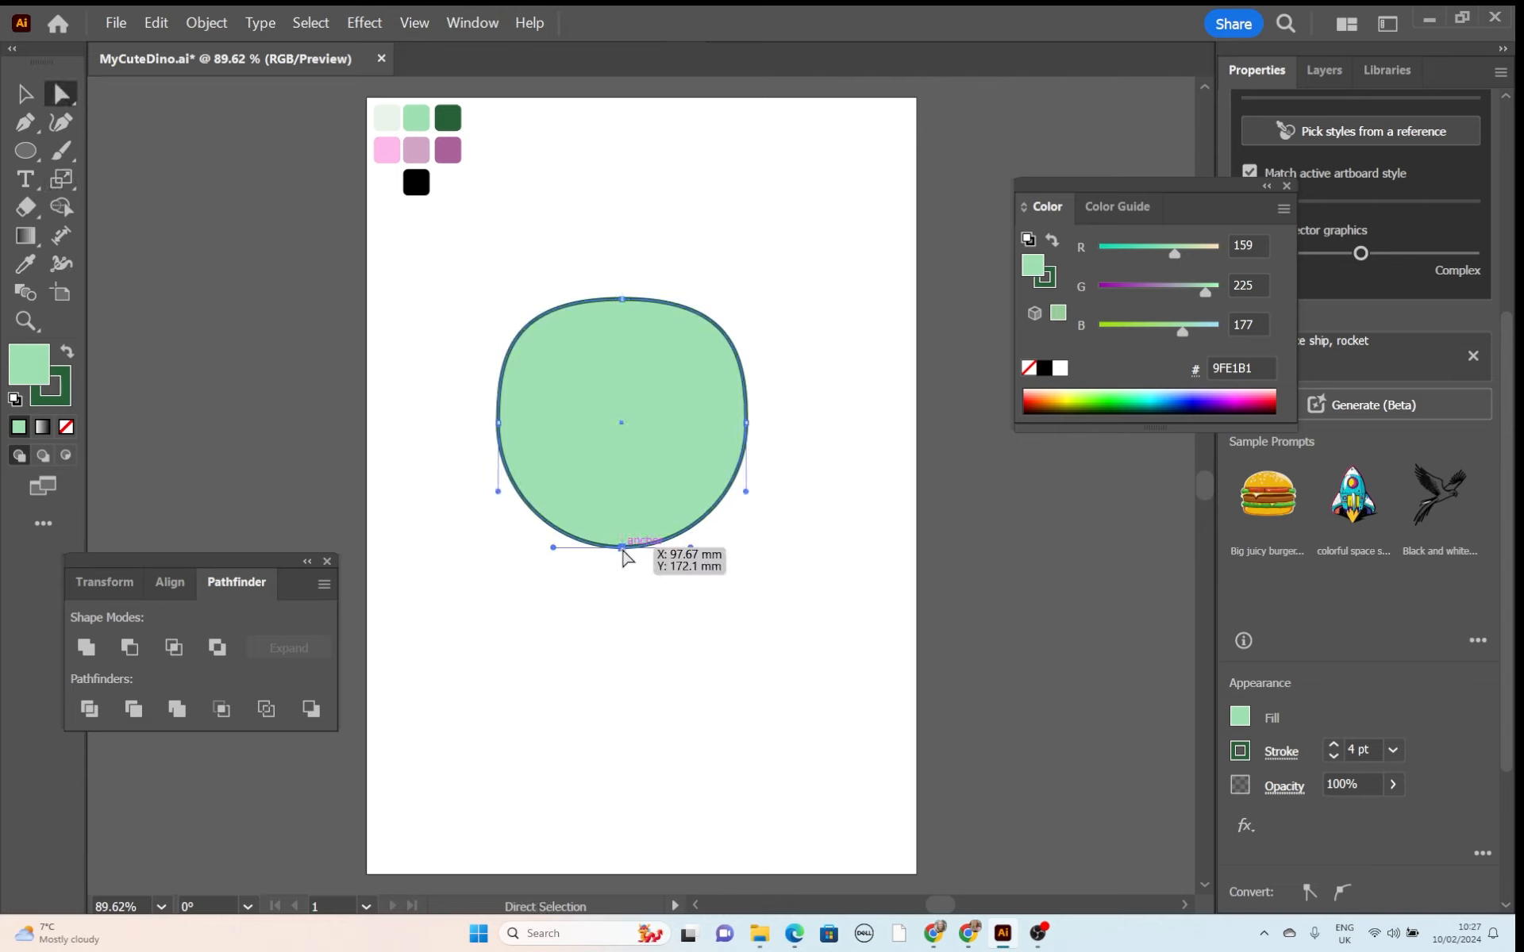
key(s)
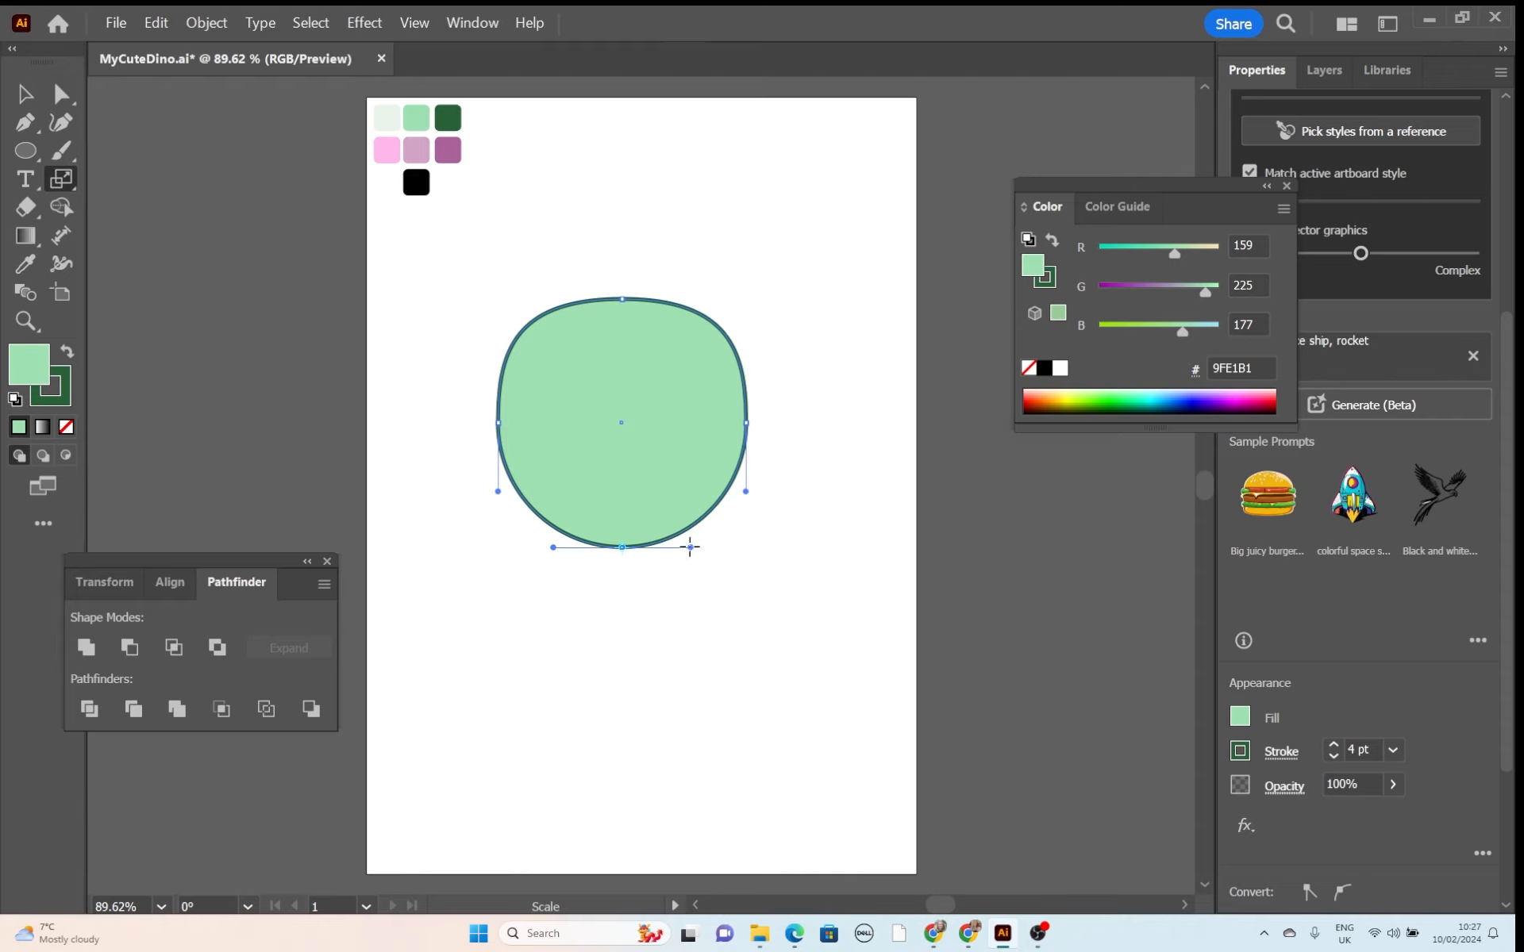
drag(690, 547, 724, 541)
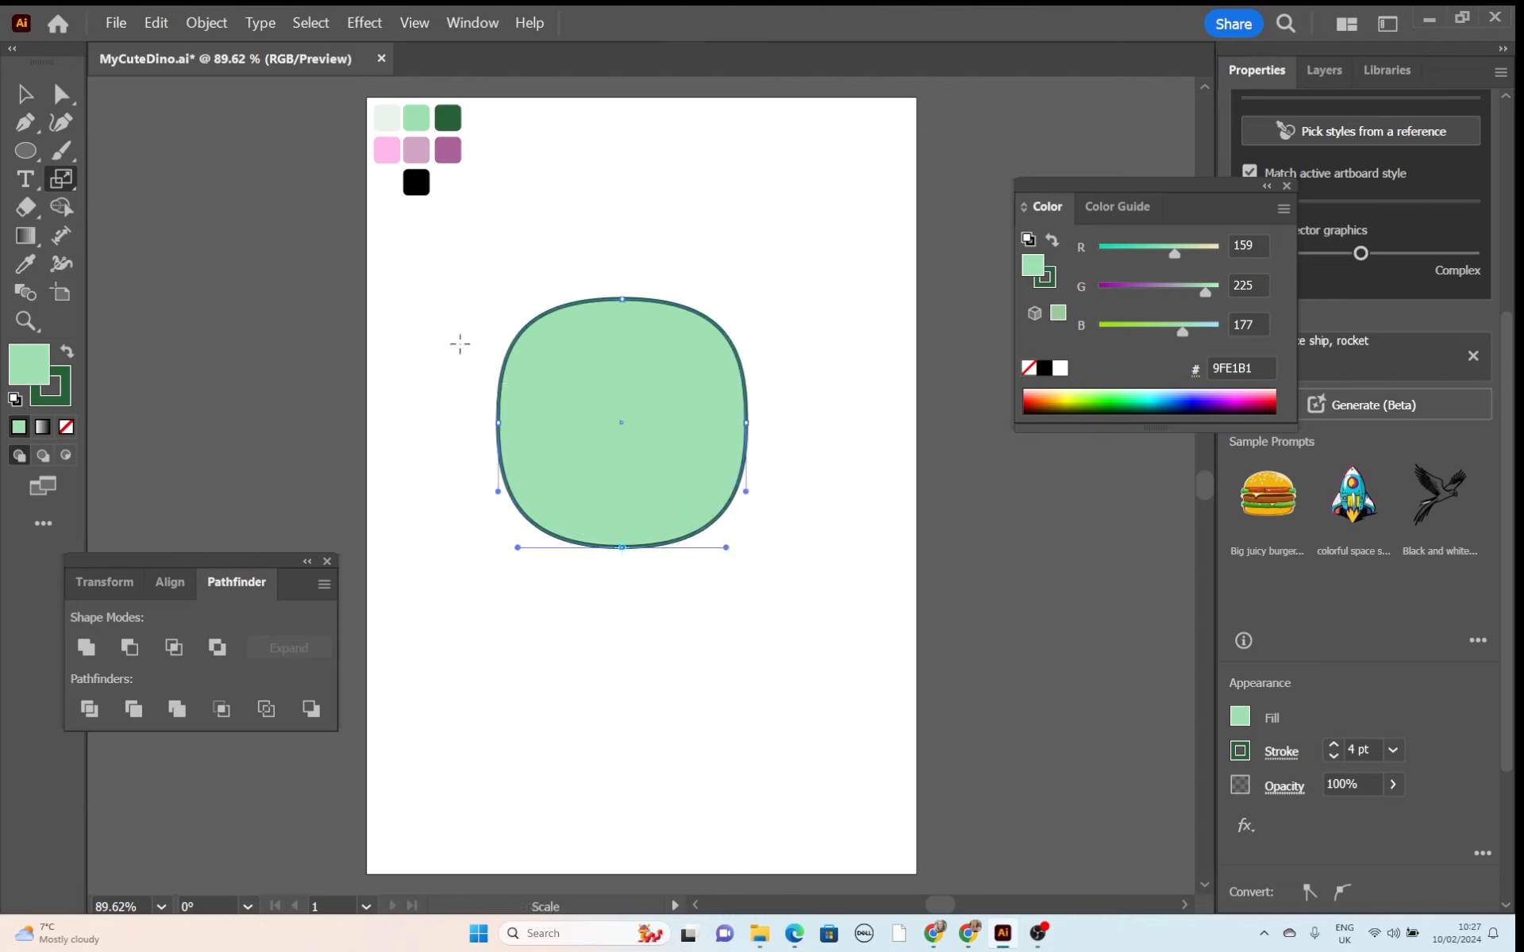
Nudge the shape's top and bottom anchor points slightly upward with Direct Selection.
click(63, 96)
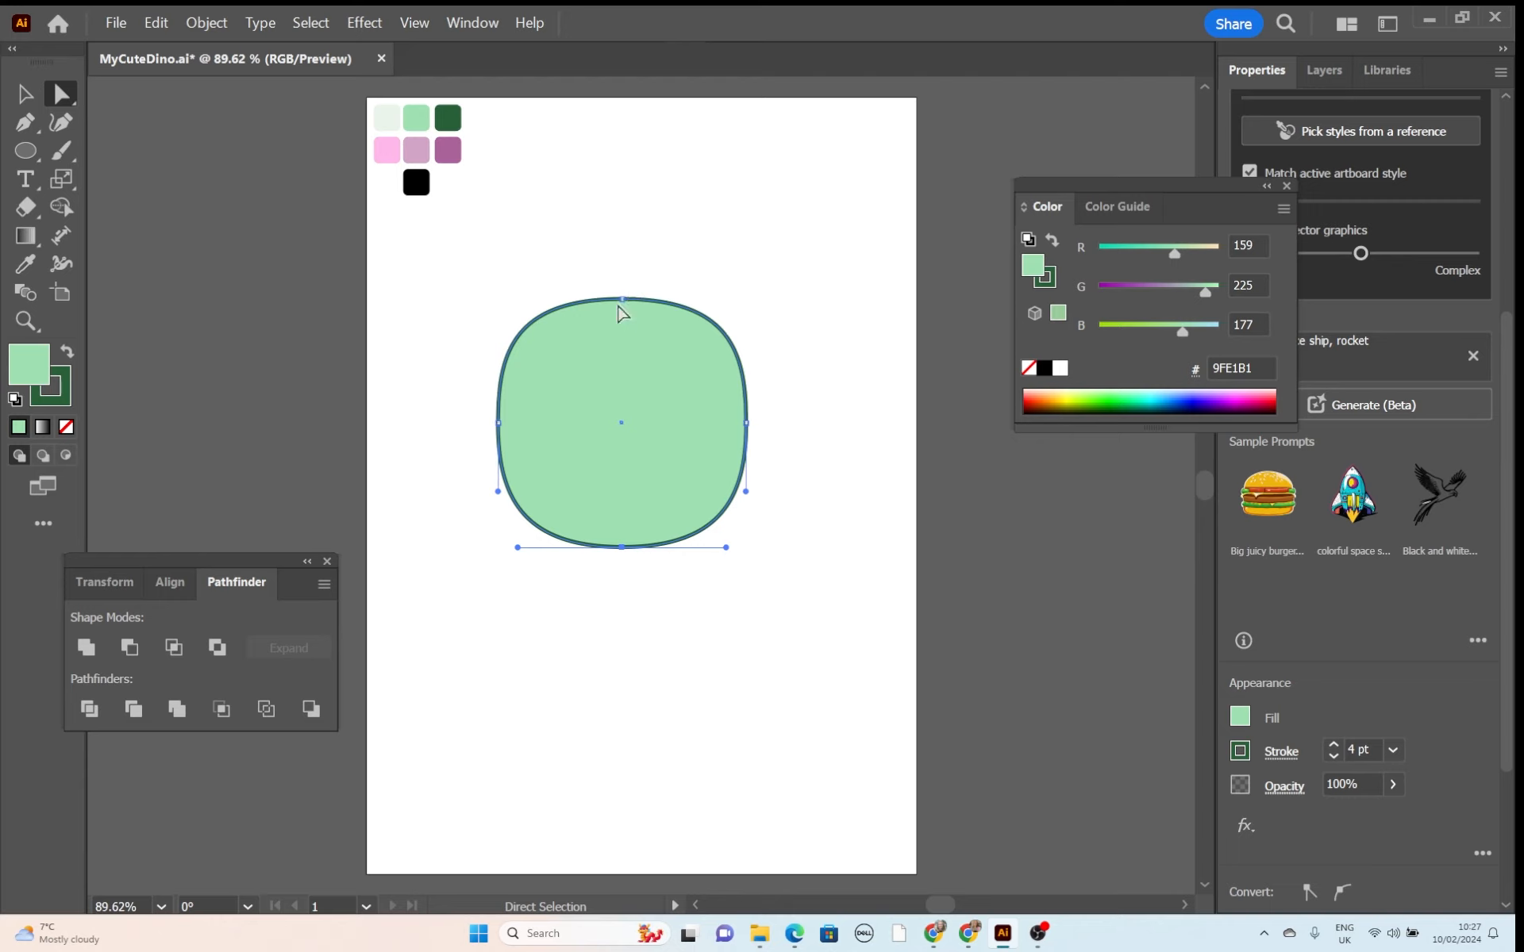
drag(622, 300, 623, 295)
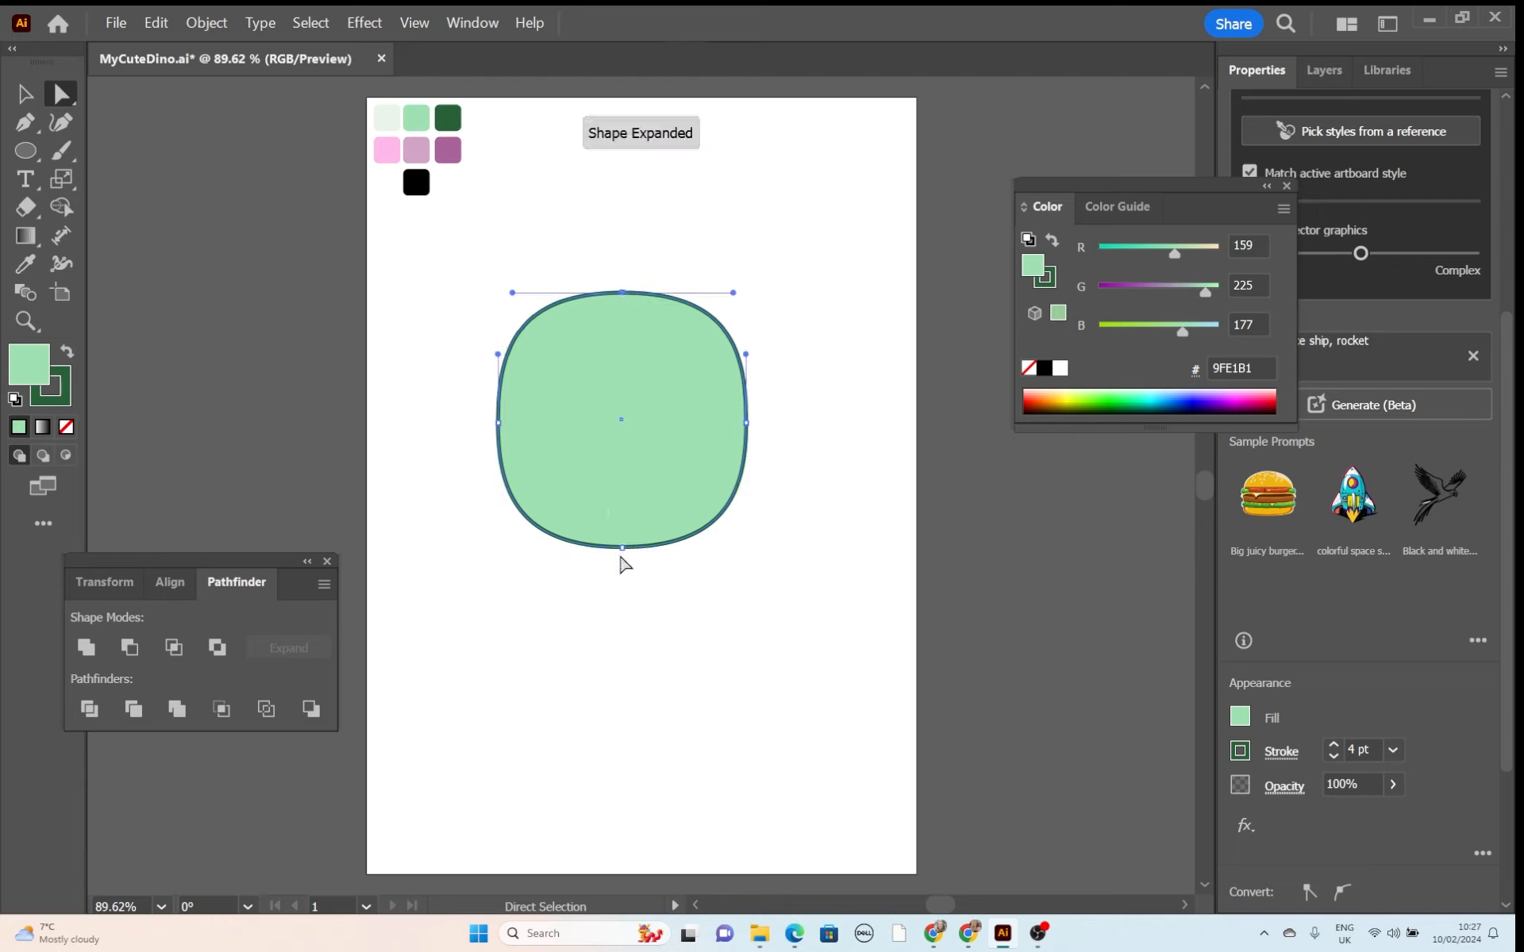
drag(621, 548, 619, 537)
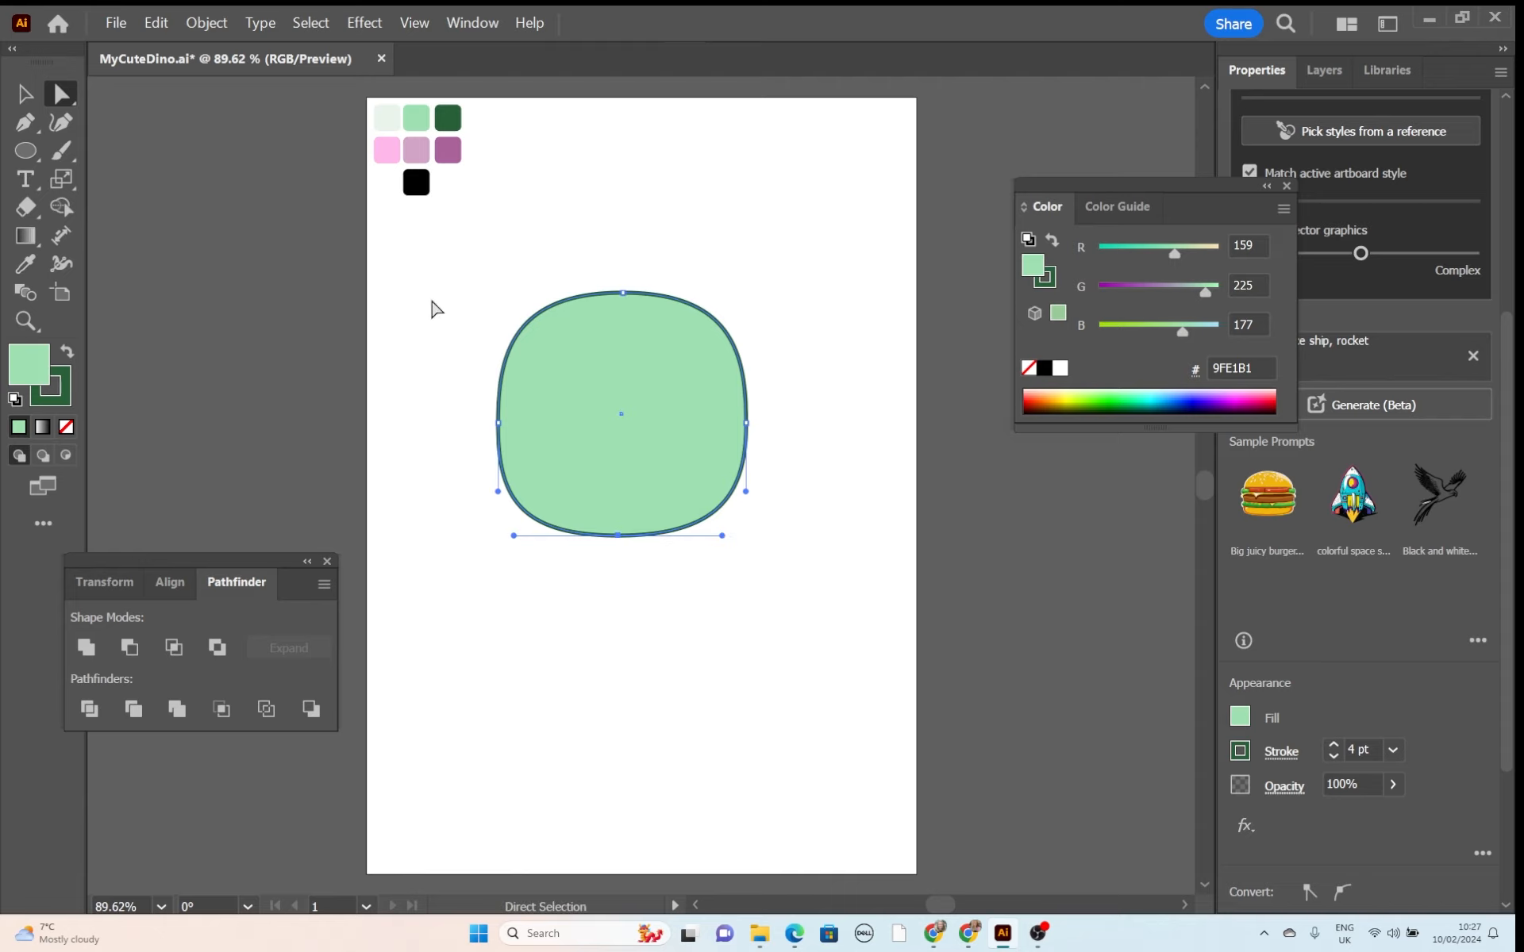
Move the rounded head shape slightly left and down on the page, and deselect it.
click(480, 343)
click(593, 345)
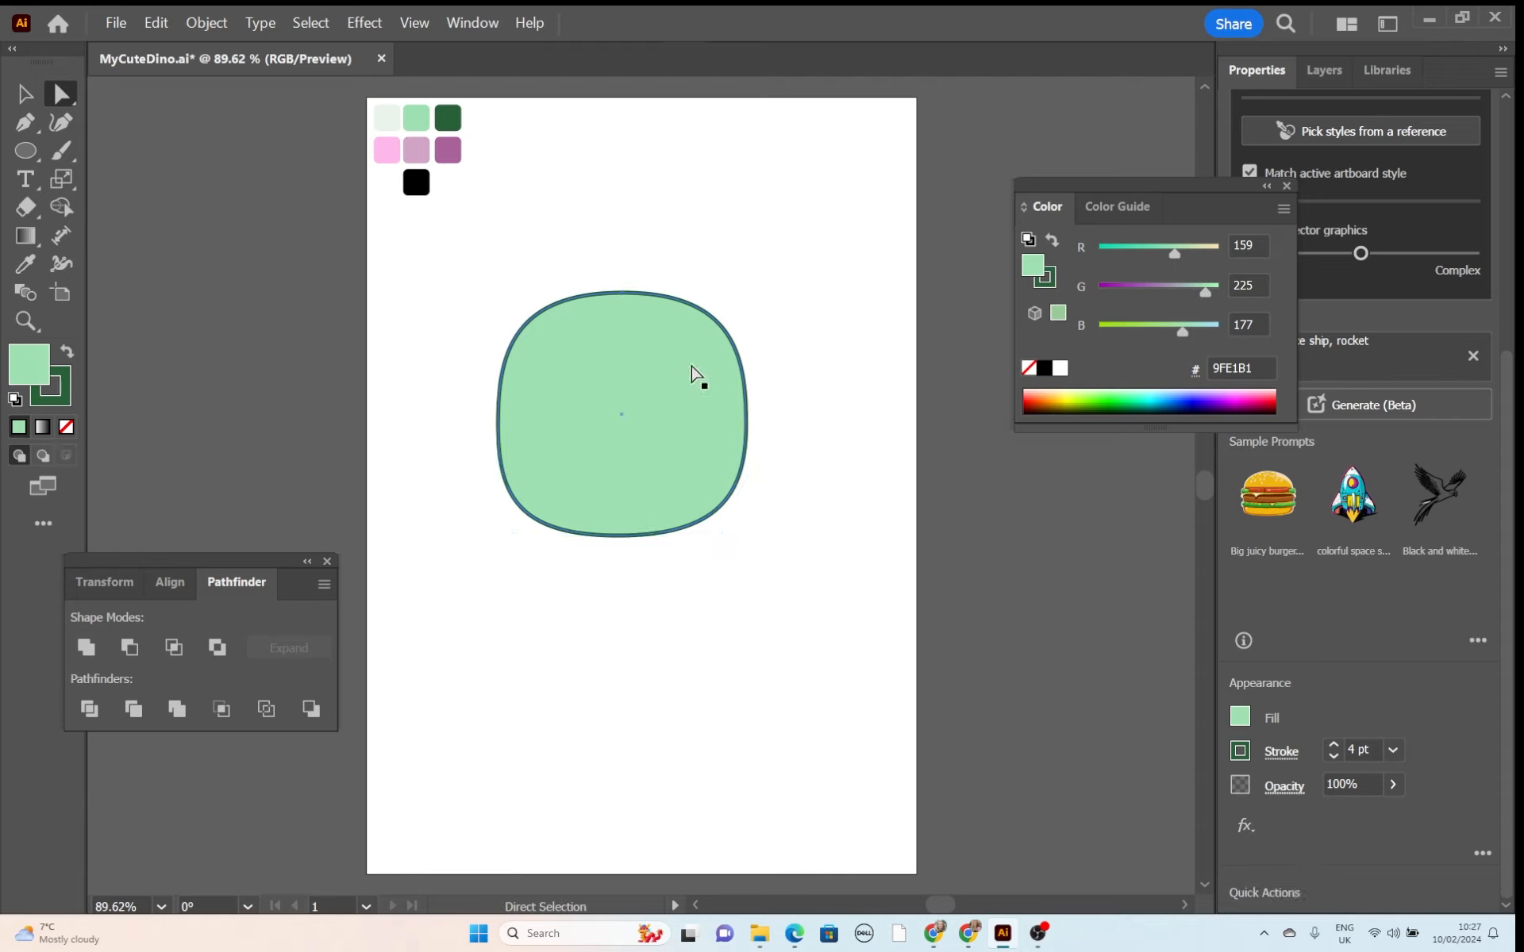
drag(689, 359, 654, 374)
click(762, 373)
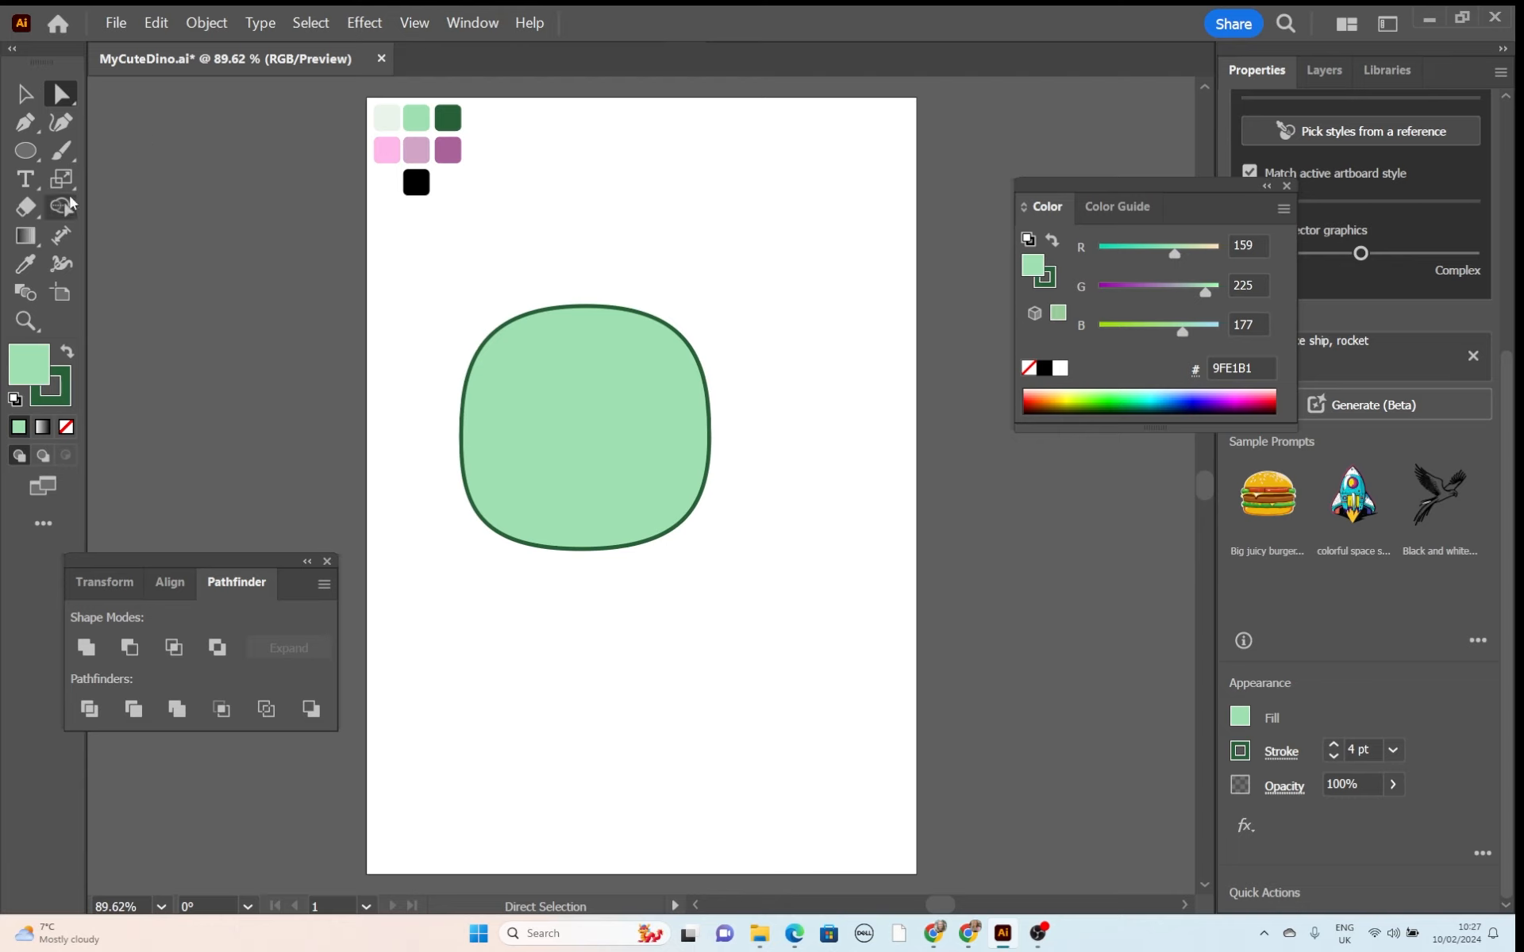
Draw a slightly smaller circle for the body below the head shape, overlapping the head's lower edge.
click(24, 152)
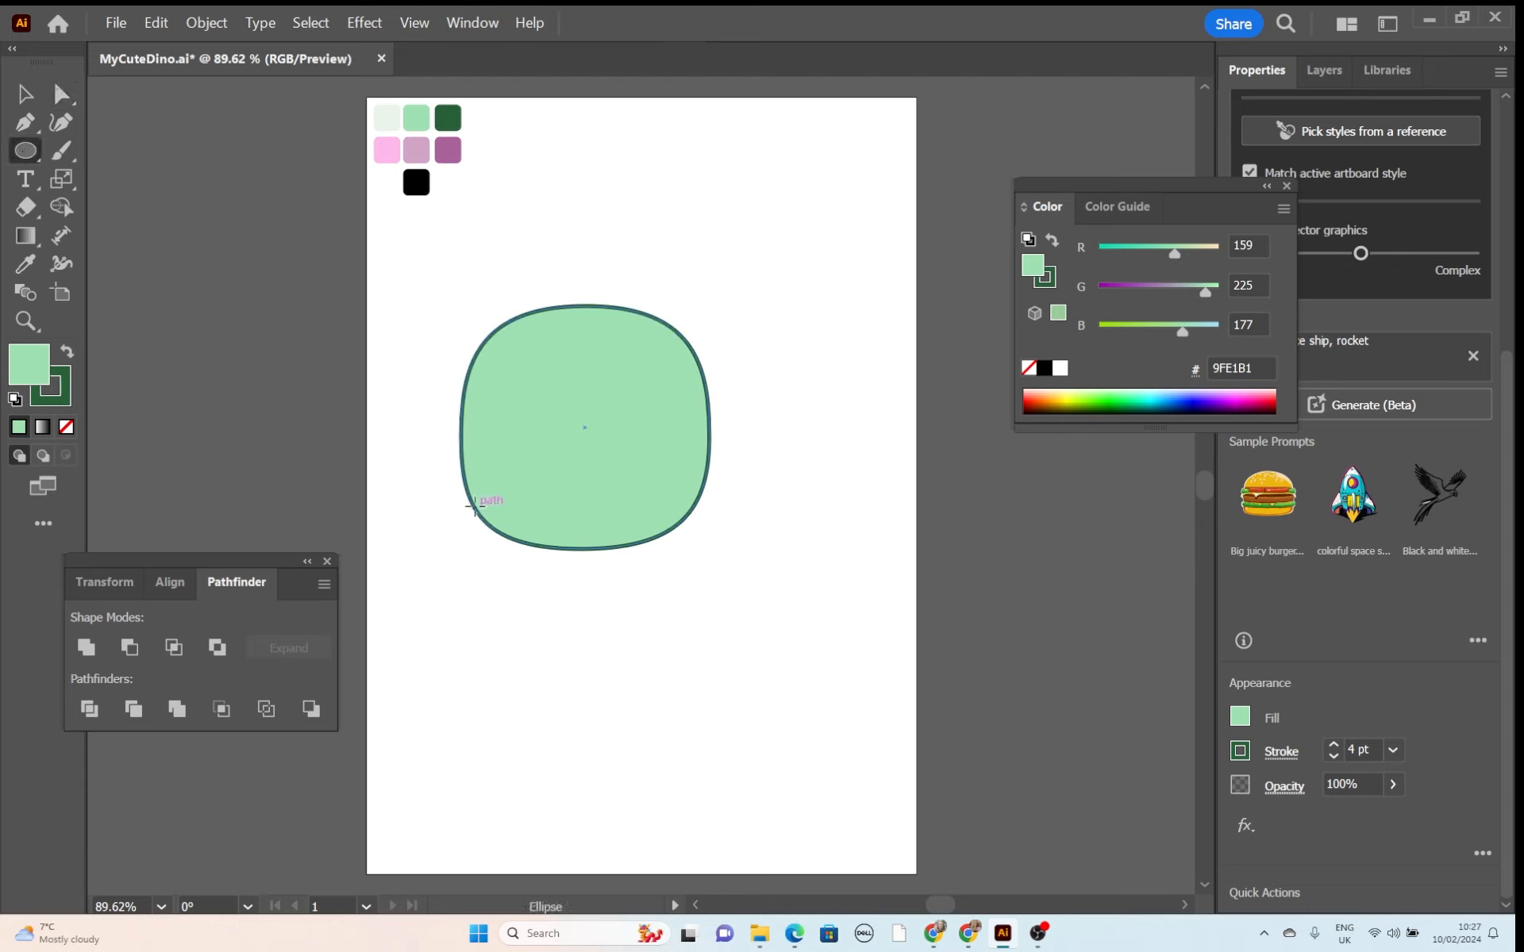
drag(484, 502, 702, 723)
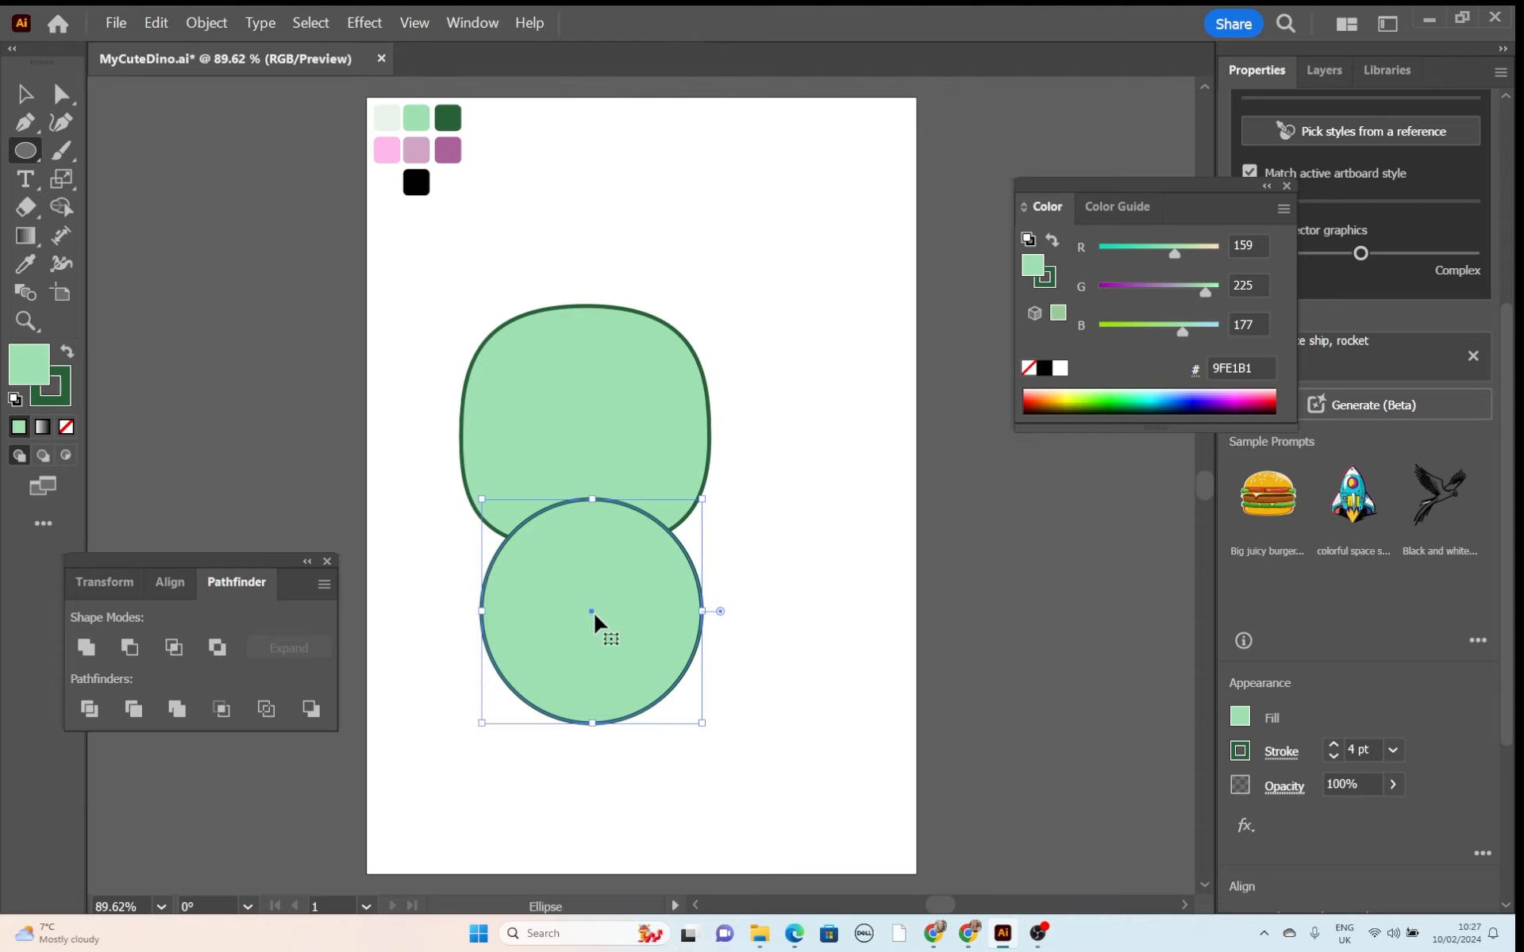
drag(594, 616, 592, 627)
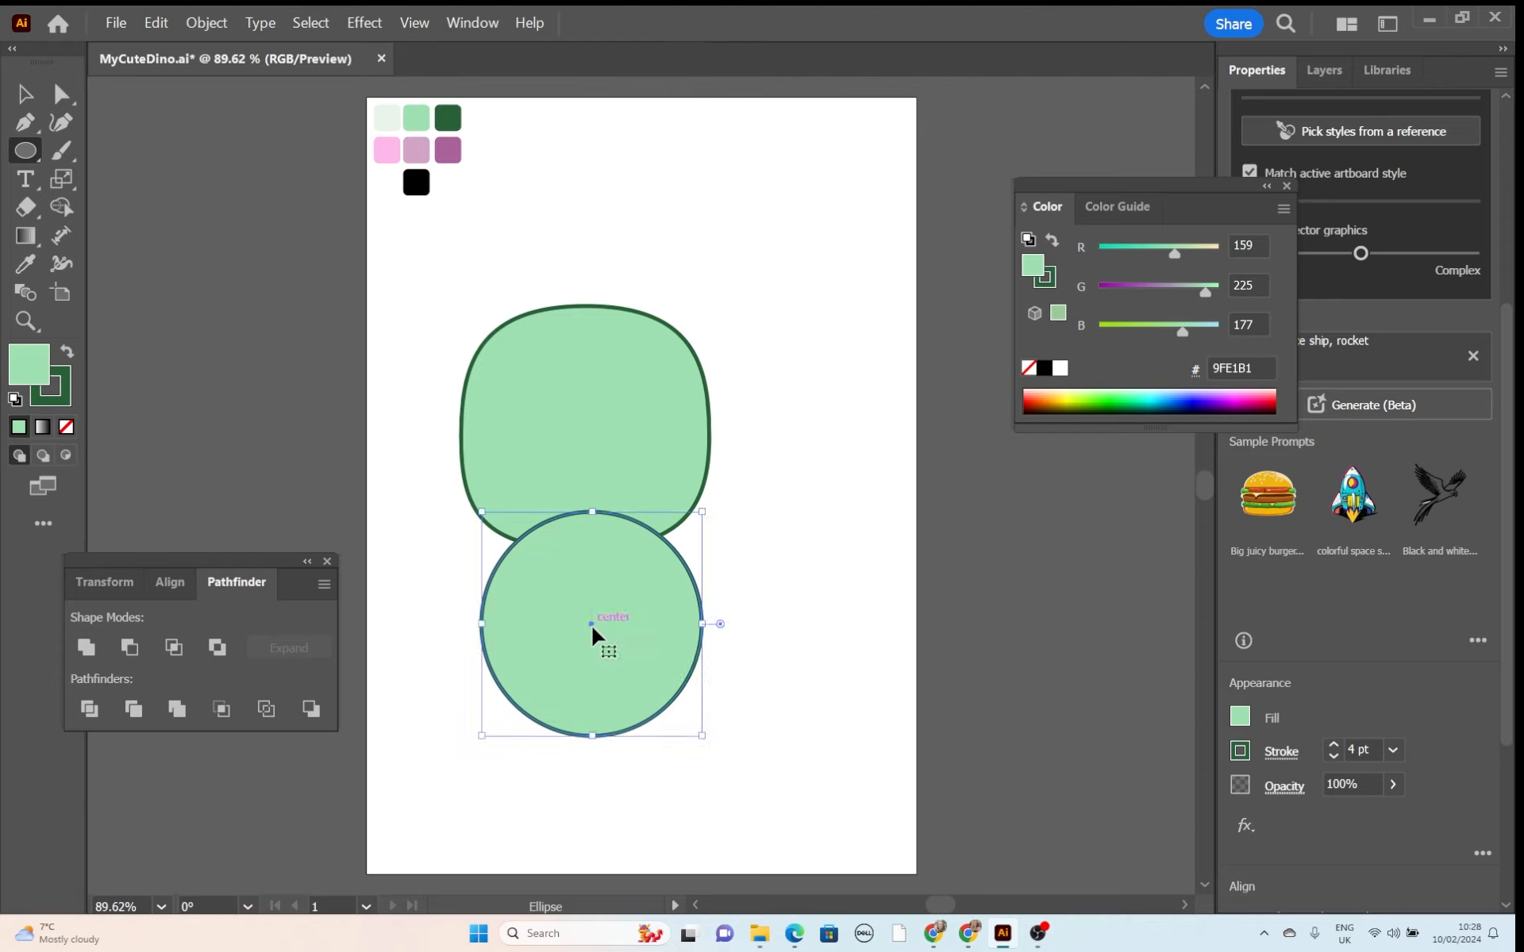
Flatten the body circle's top by scaling its top anchor point's handles outward evenly on both sides.
click(57, 95)
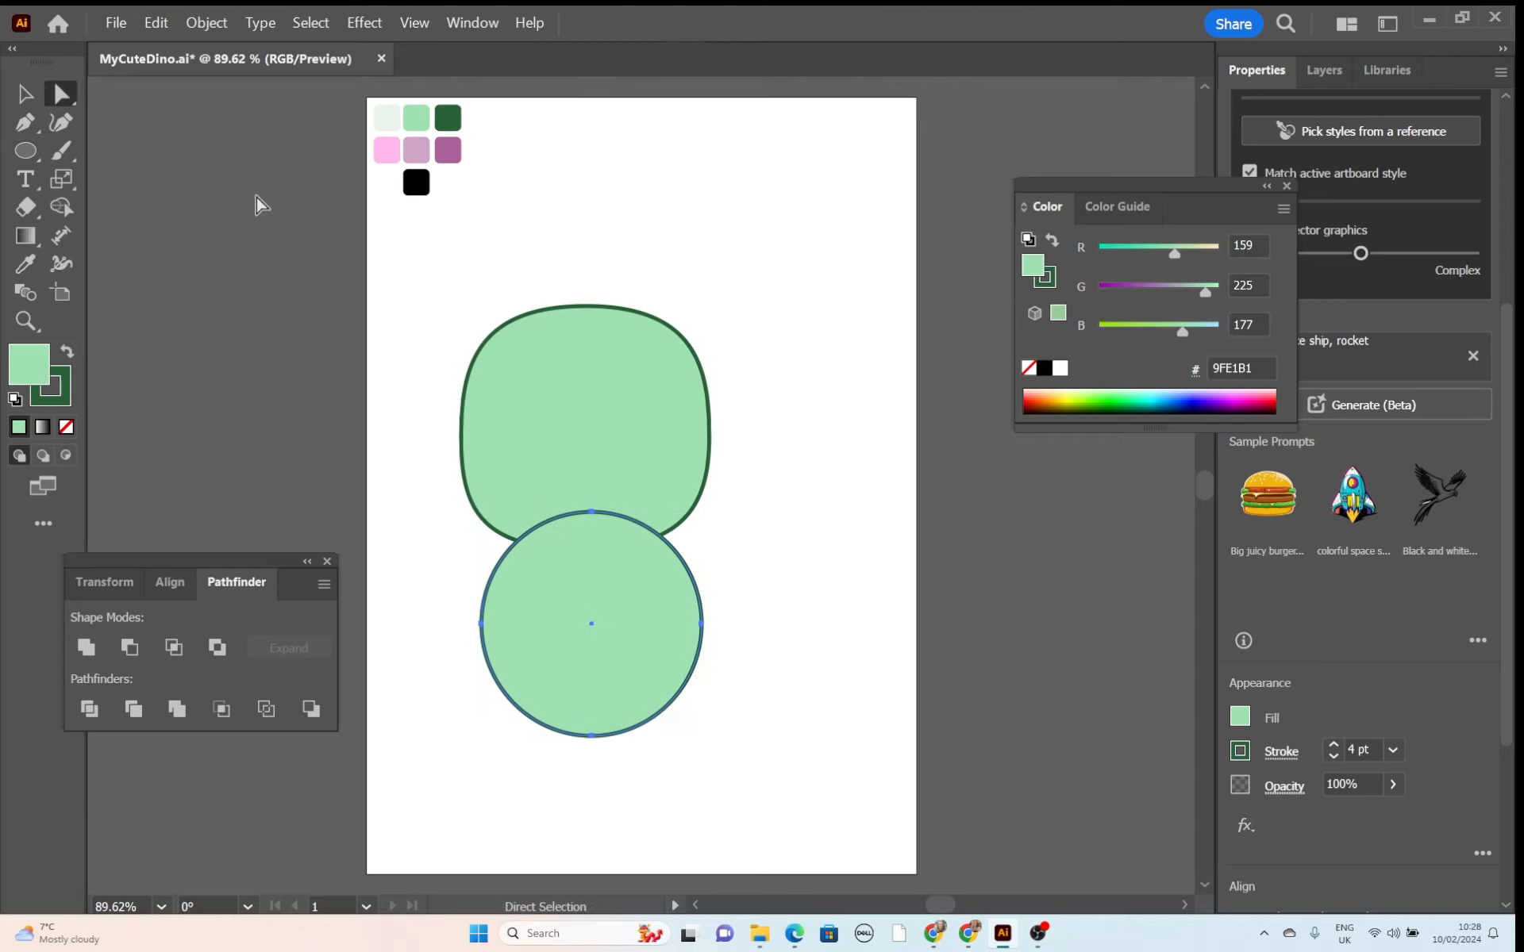
click(592, 511)
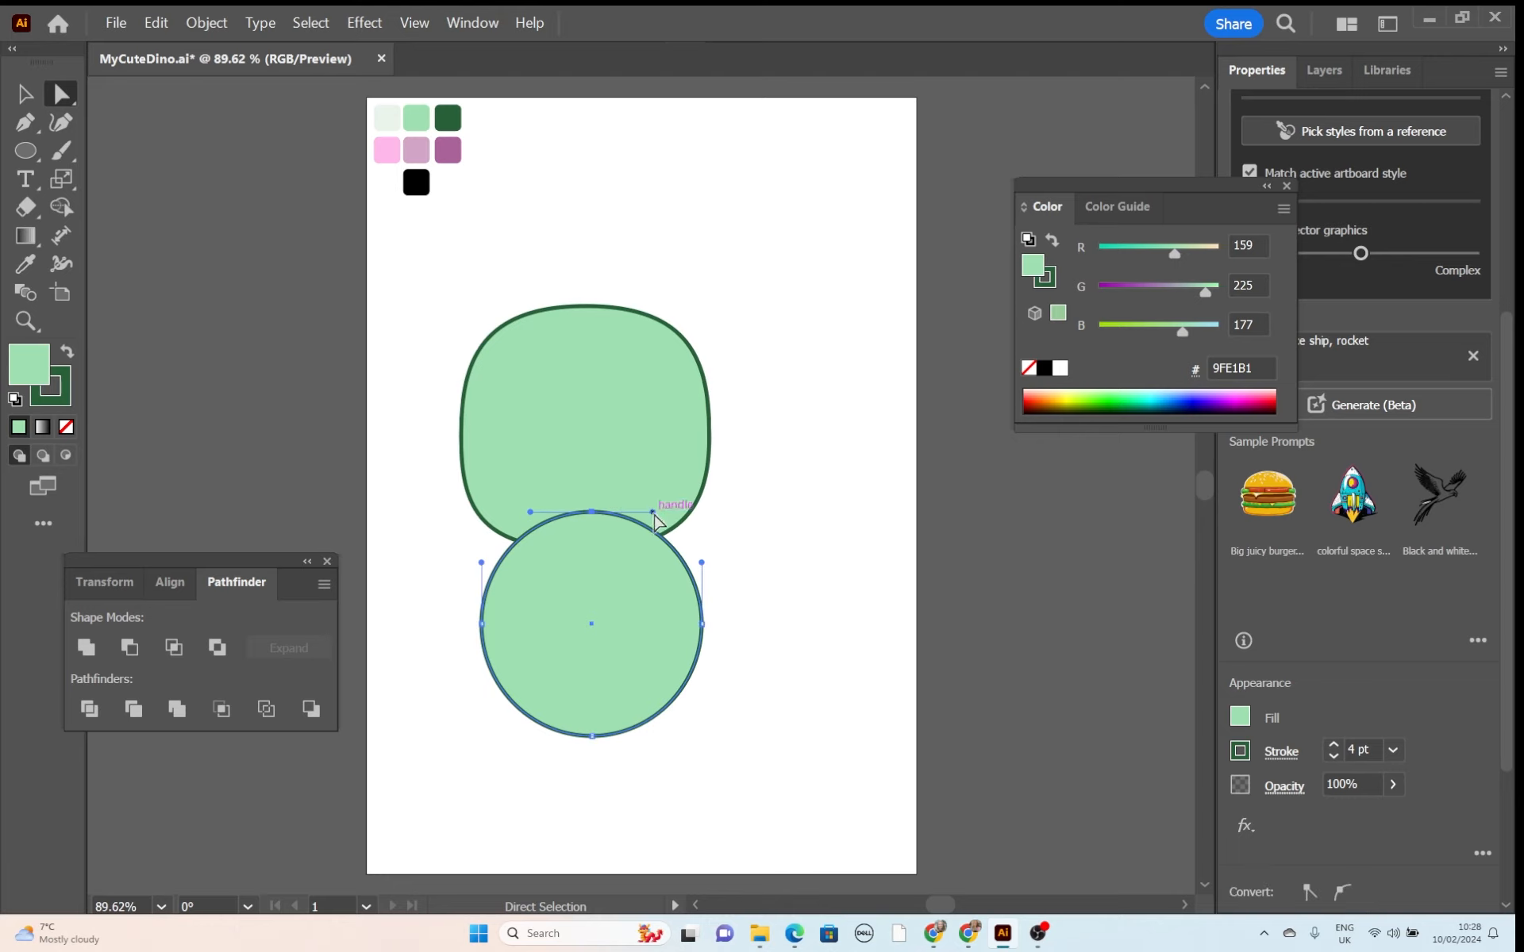
key(s)
drag(654, 513, 689, 517)
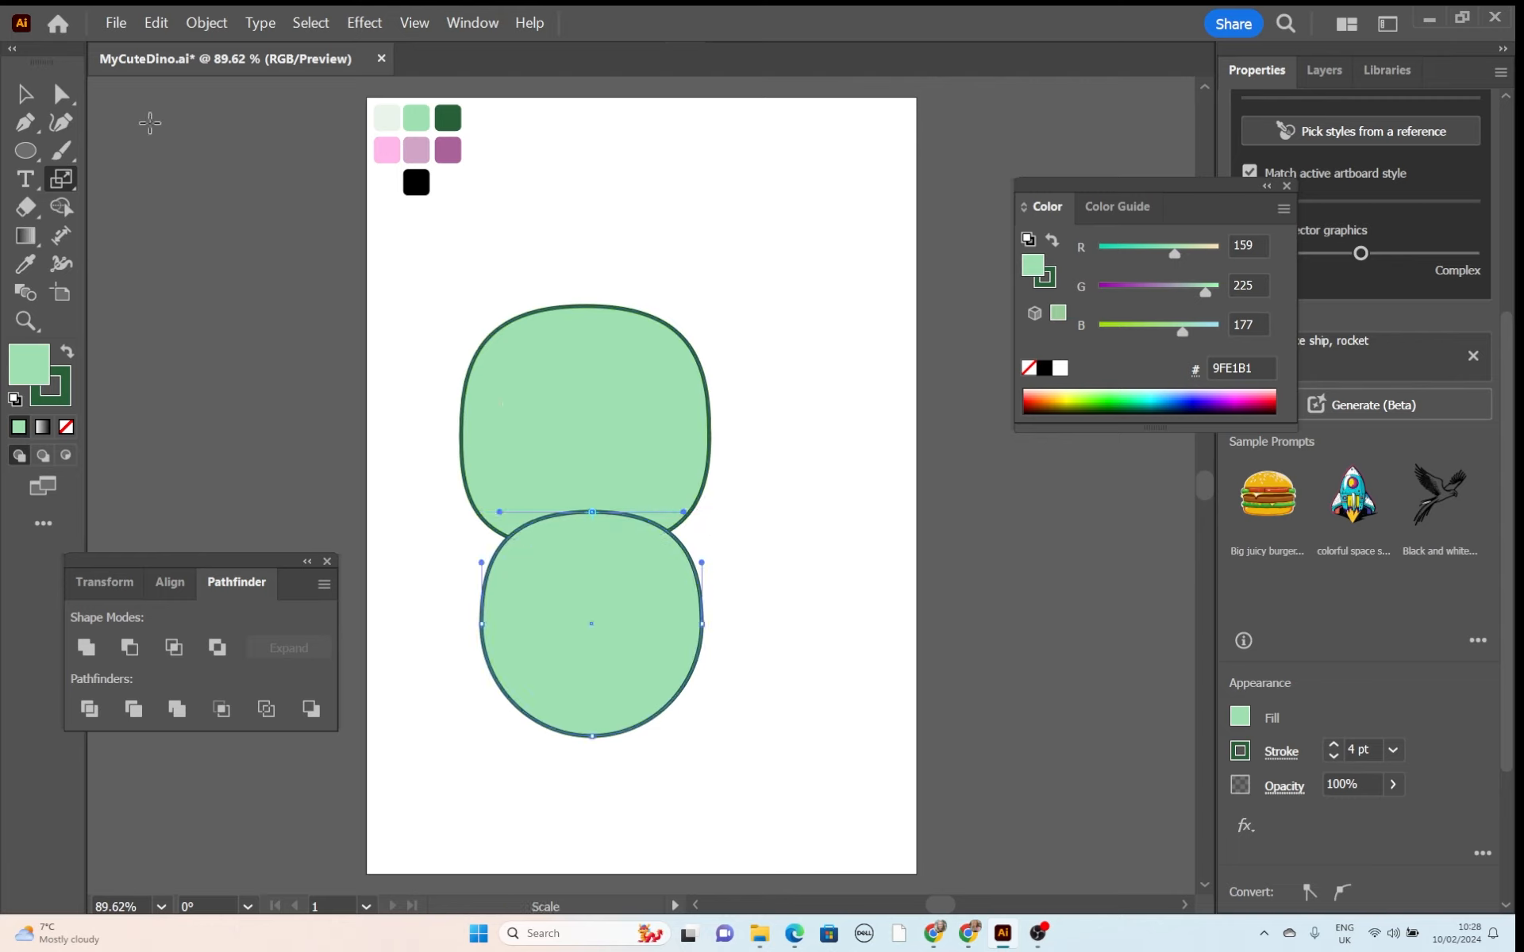
Flatten the body shape's underside by scaling its bottom anchor point's handles outward evenly.
click(61, 94)
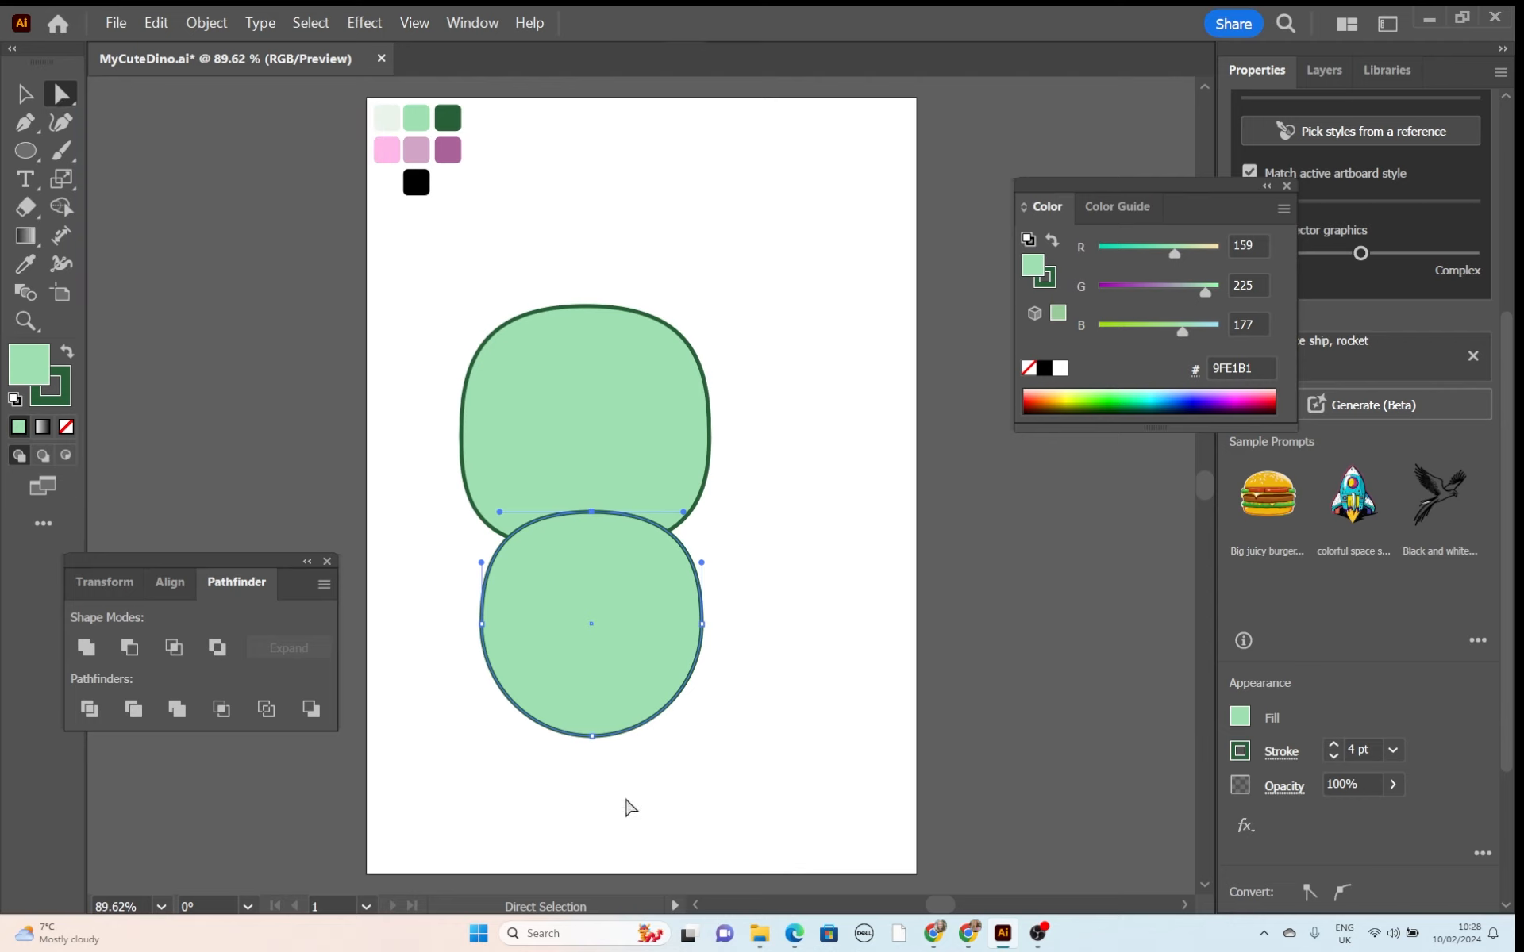
click(592, 736)
key(s)
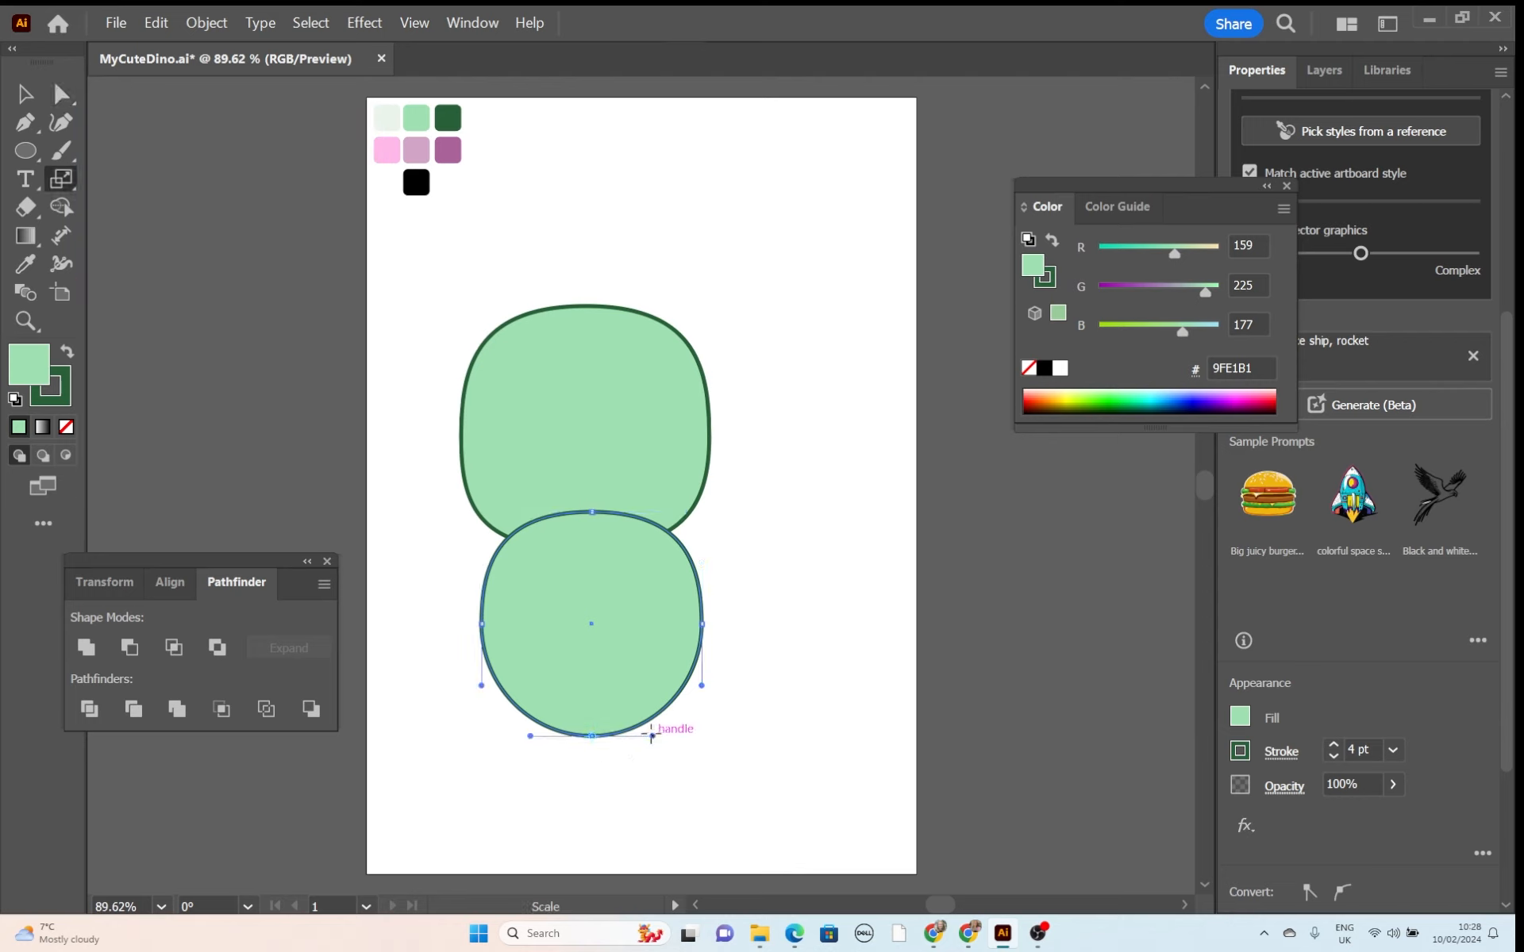
mouse_move(653, 736)
mouse_down()
mouse_move(689, 737)
mouse_move(674, 736)
mouse_up()
Move the body shape slightly left to centre it under the head, and send it to the back.
click(25, 95)
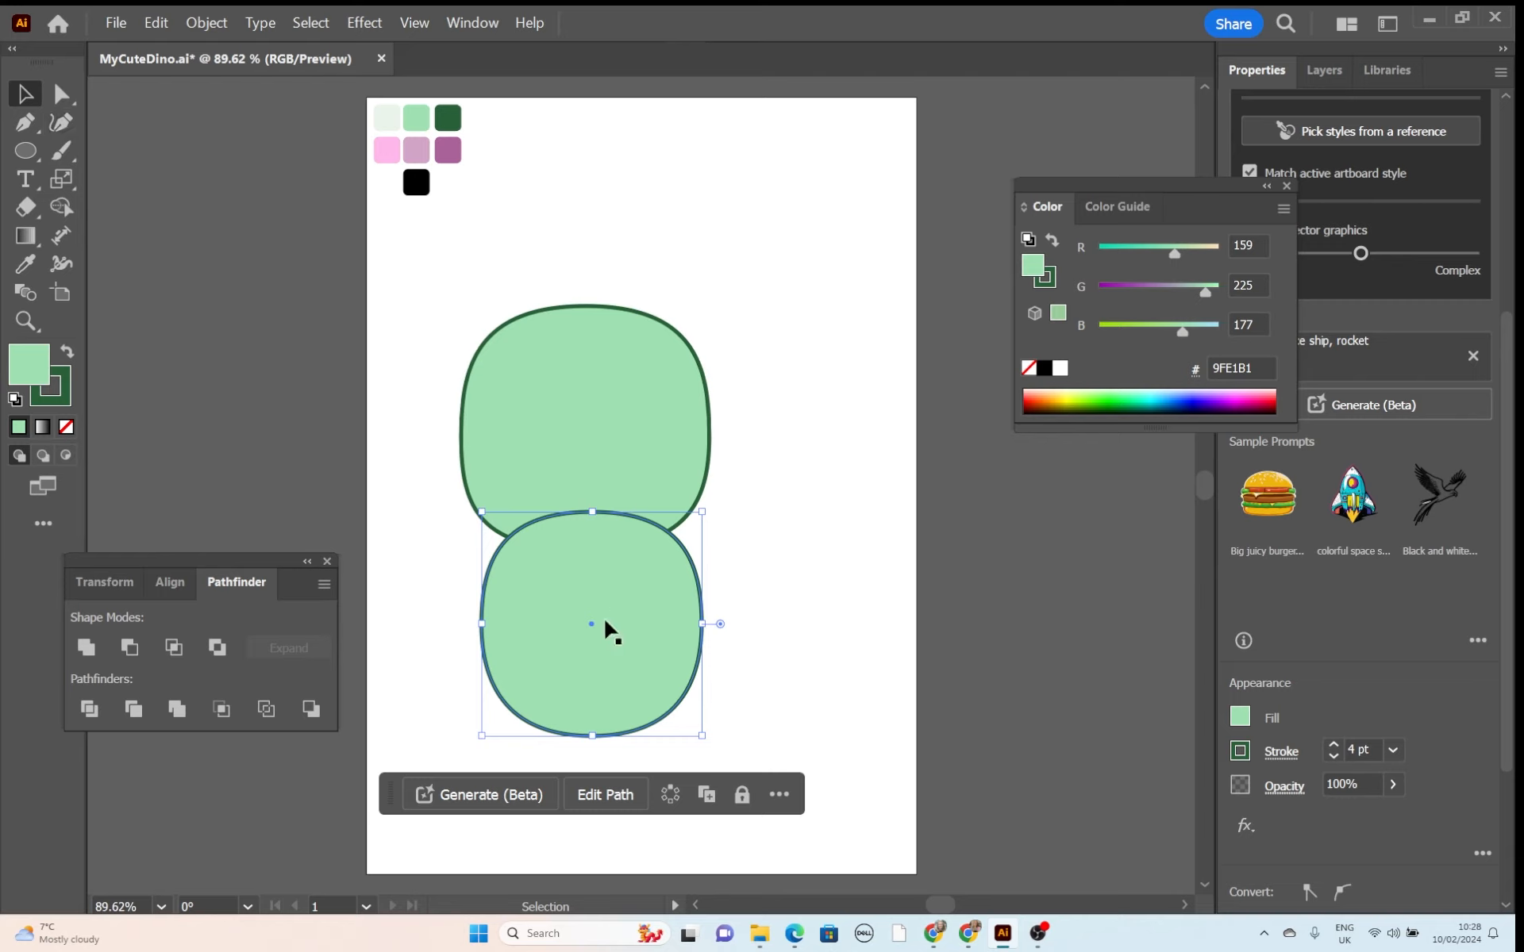
drag(605, 628, 633, 653)
right_click(647, 656)
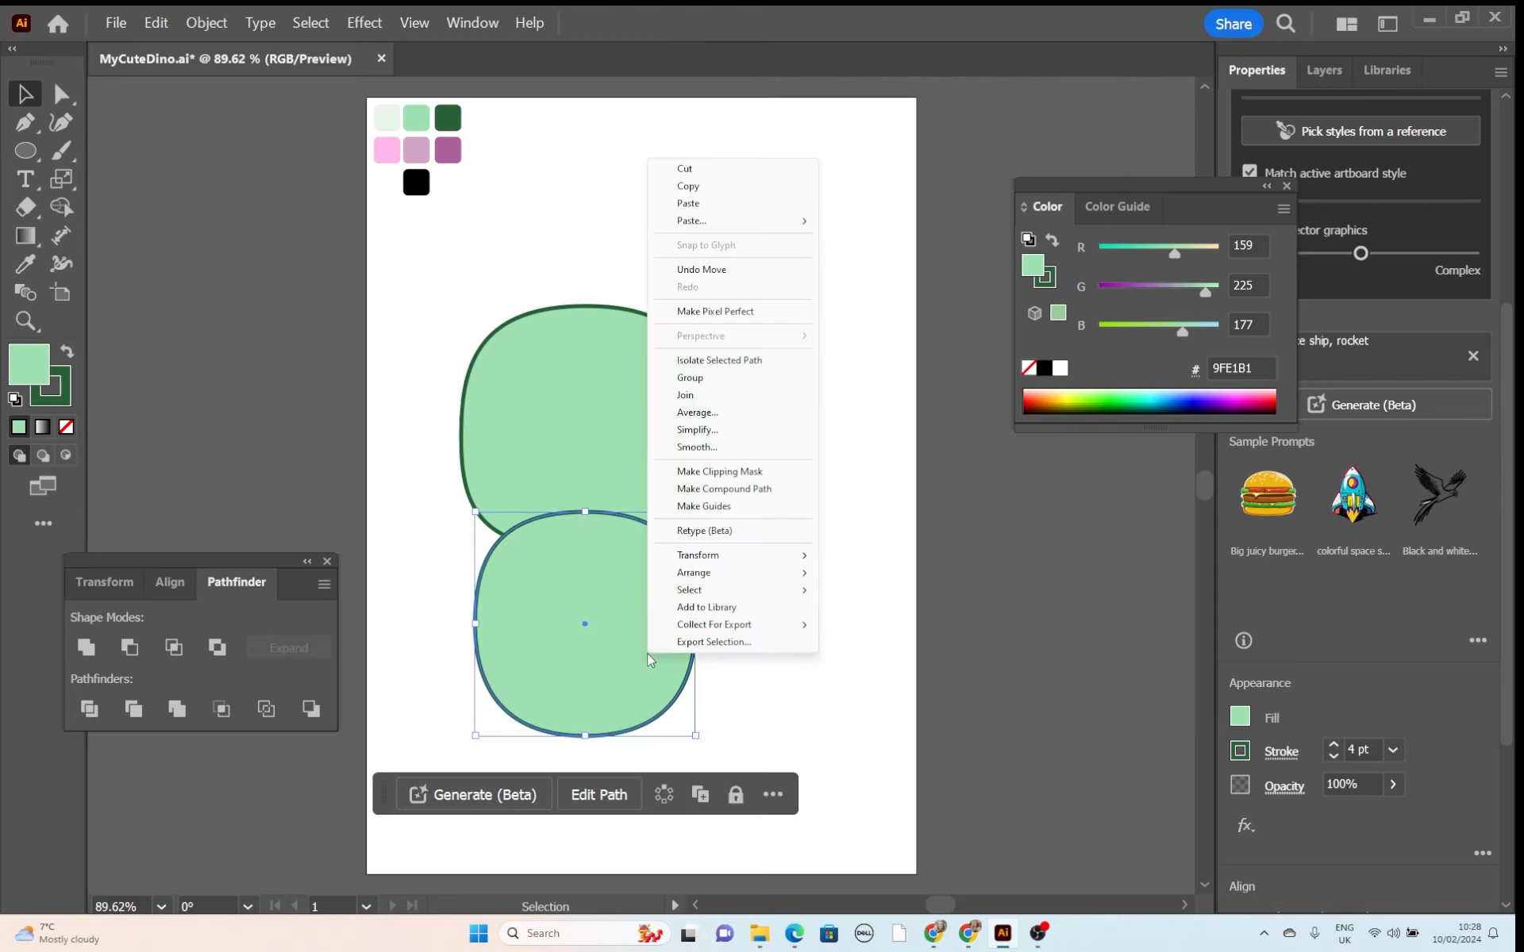
mouse_move(762, 573)
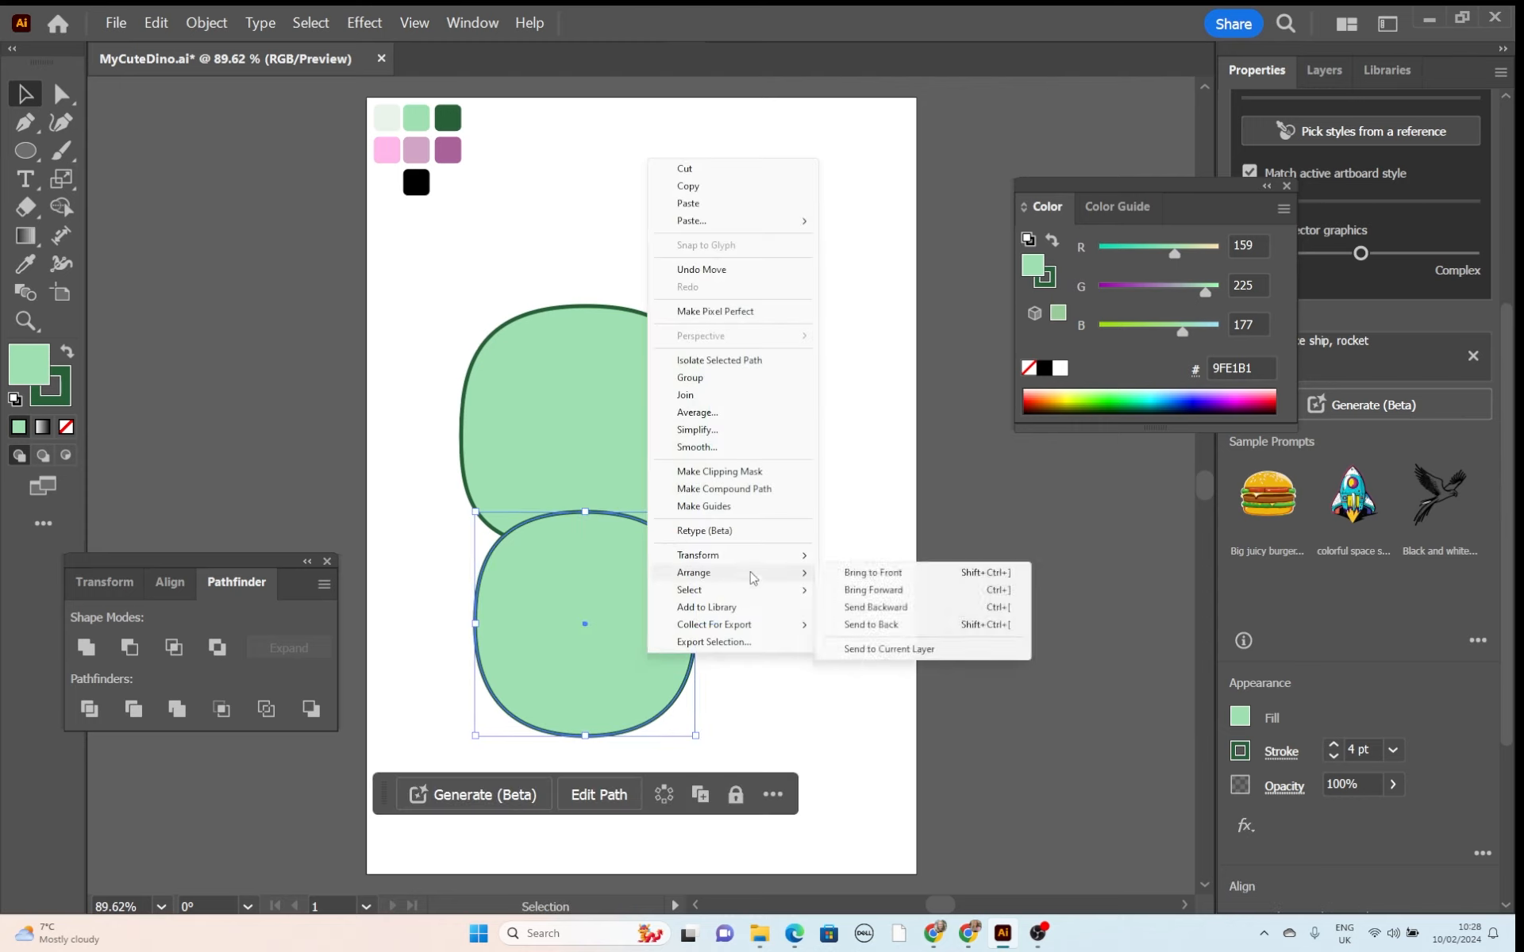
click(869, 624)
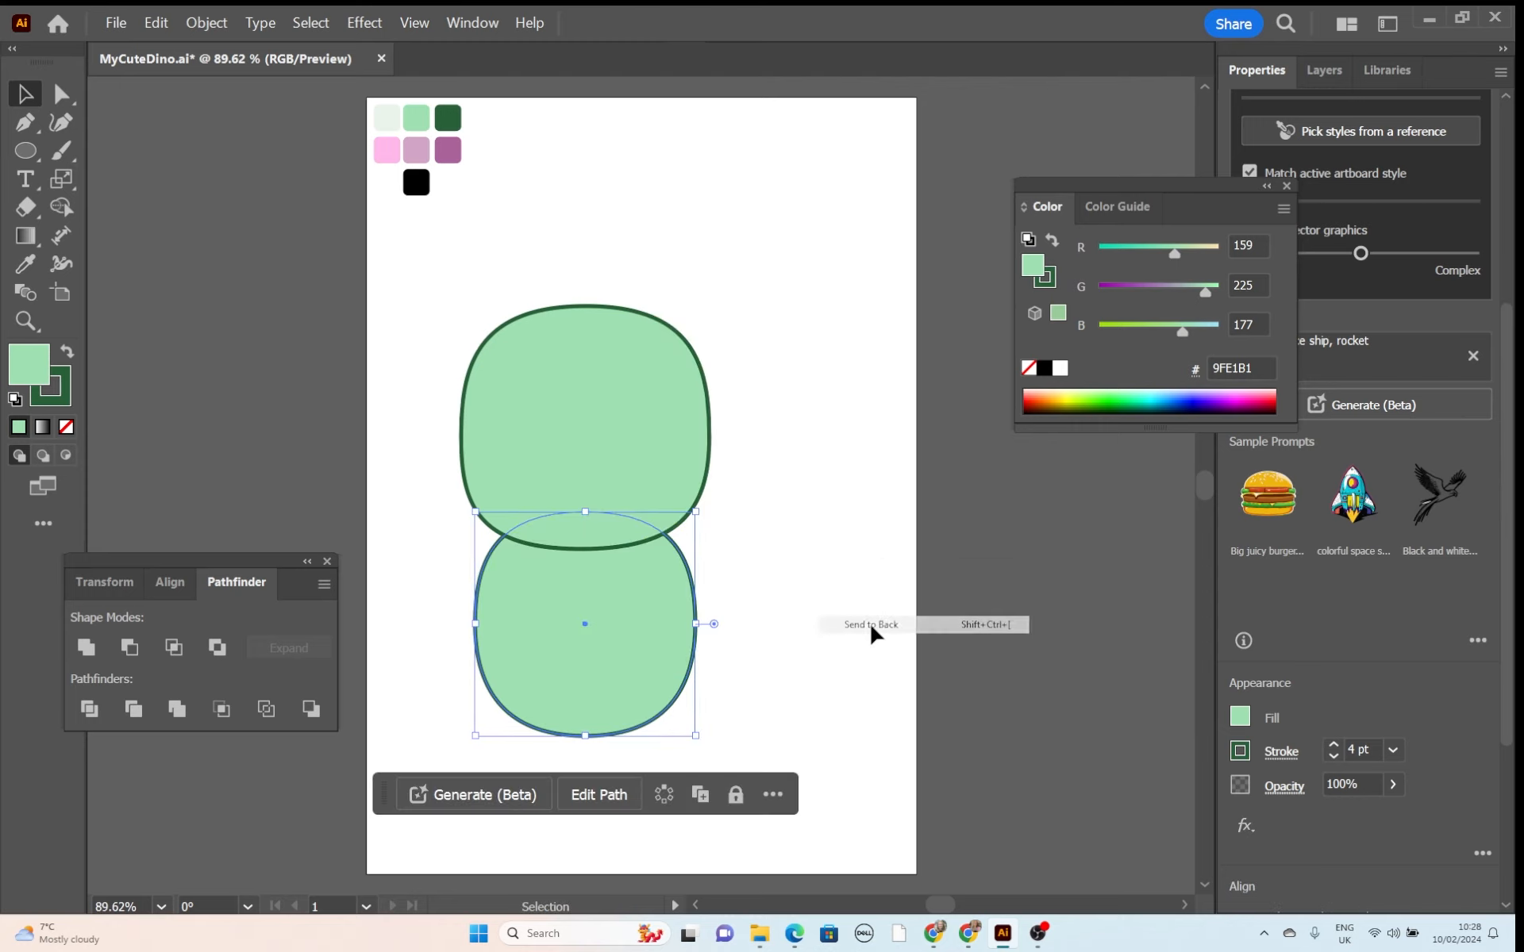
click(741, 635)
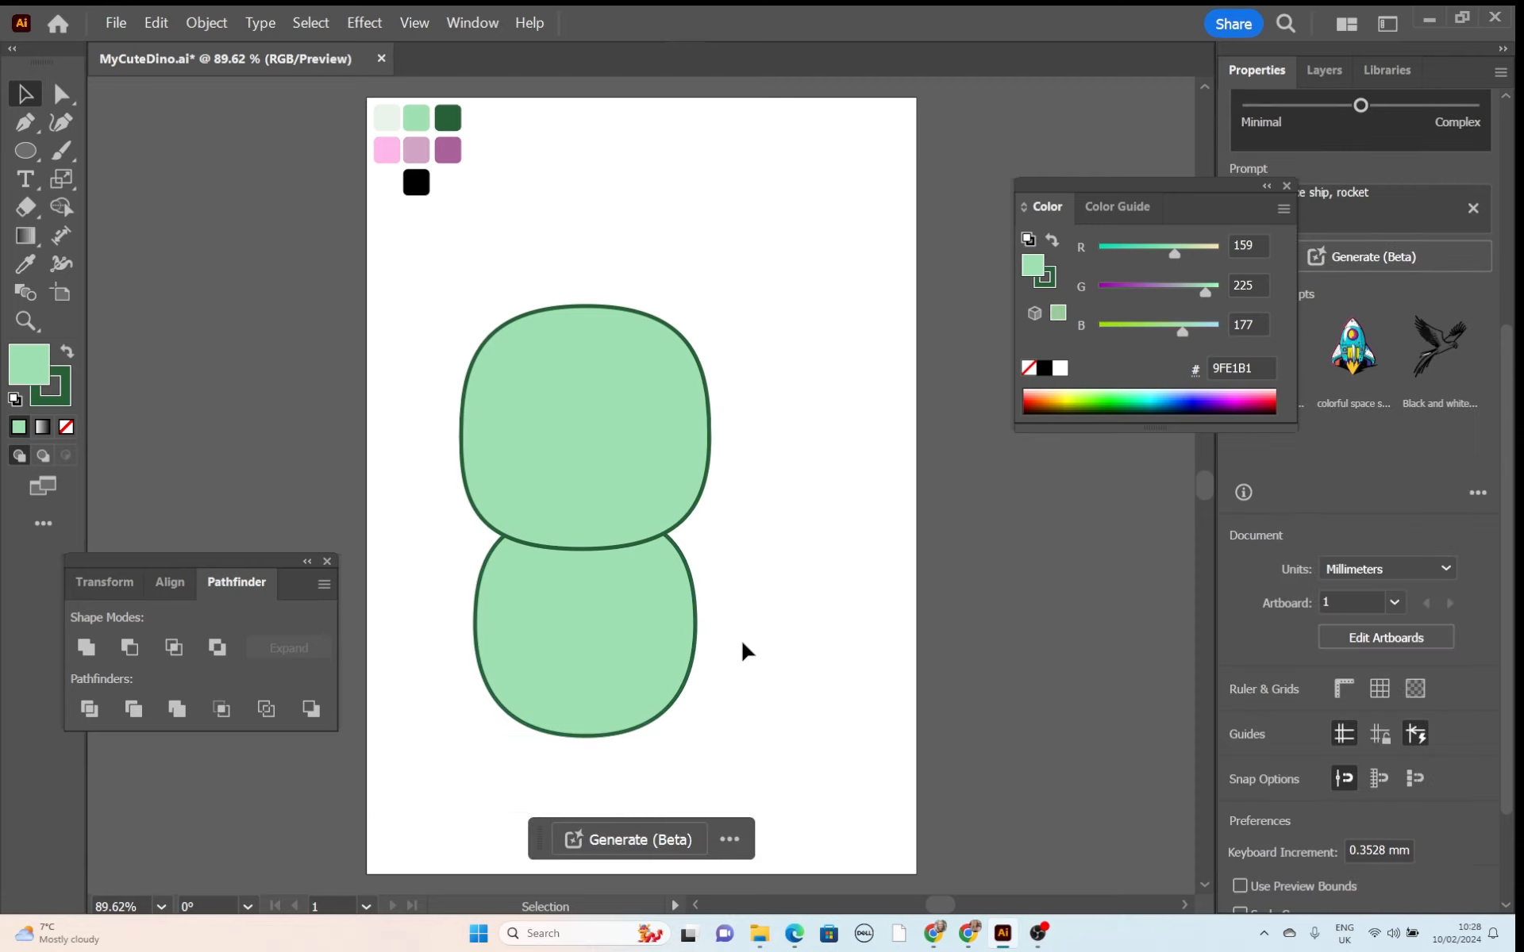
Shorten the body by moving its bottom anchor point upward, and shift the body slightly right and down beneath the head.
click(586, 695)
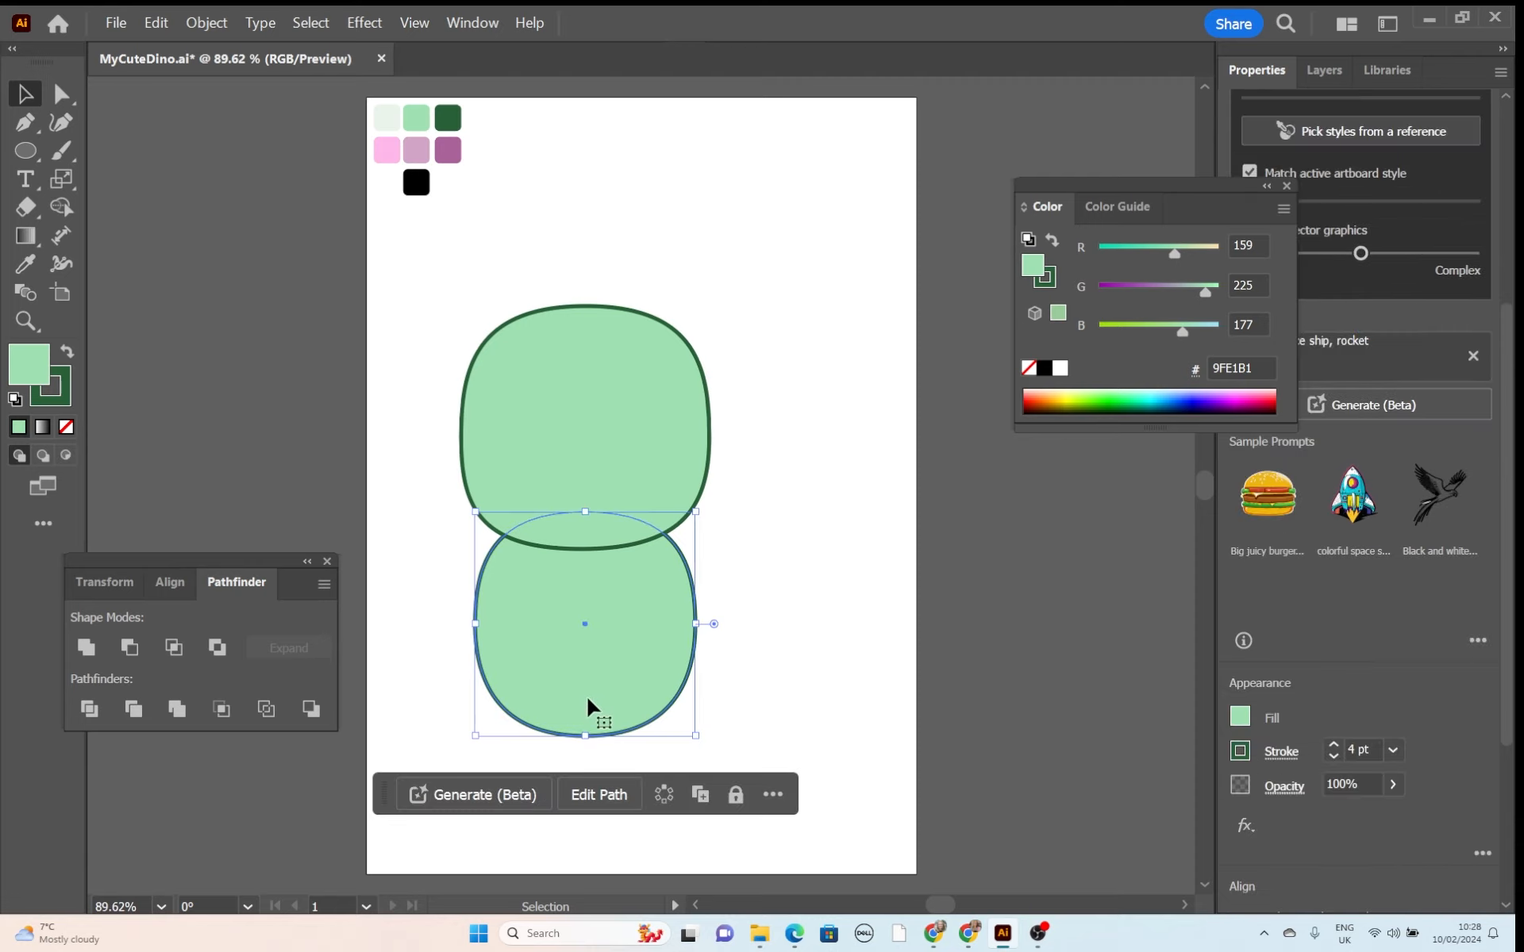
click(61, 93)
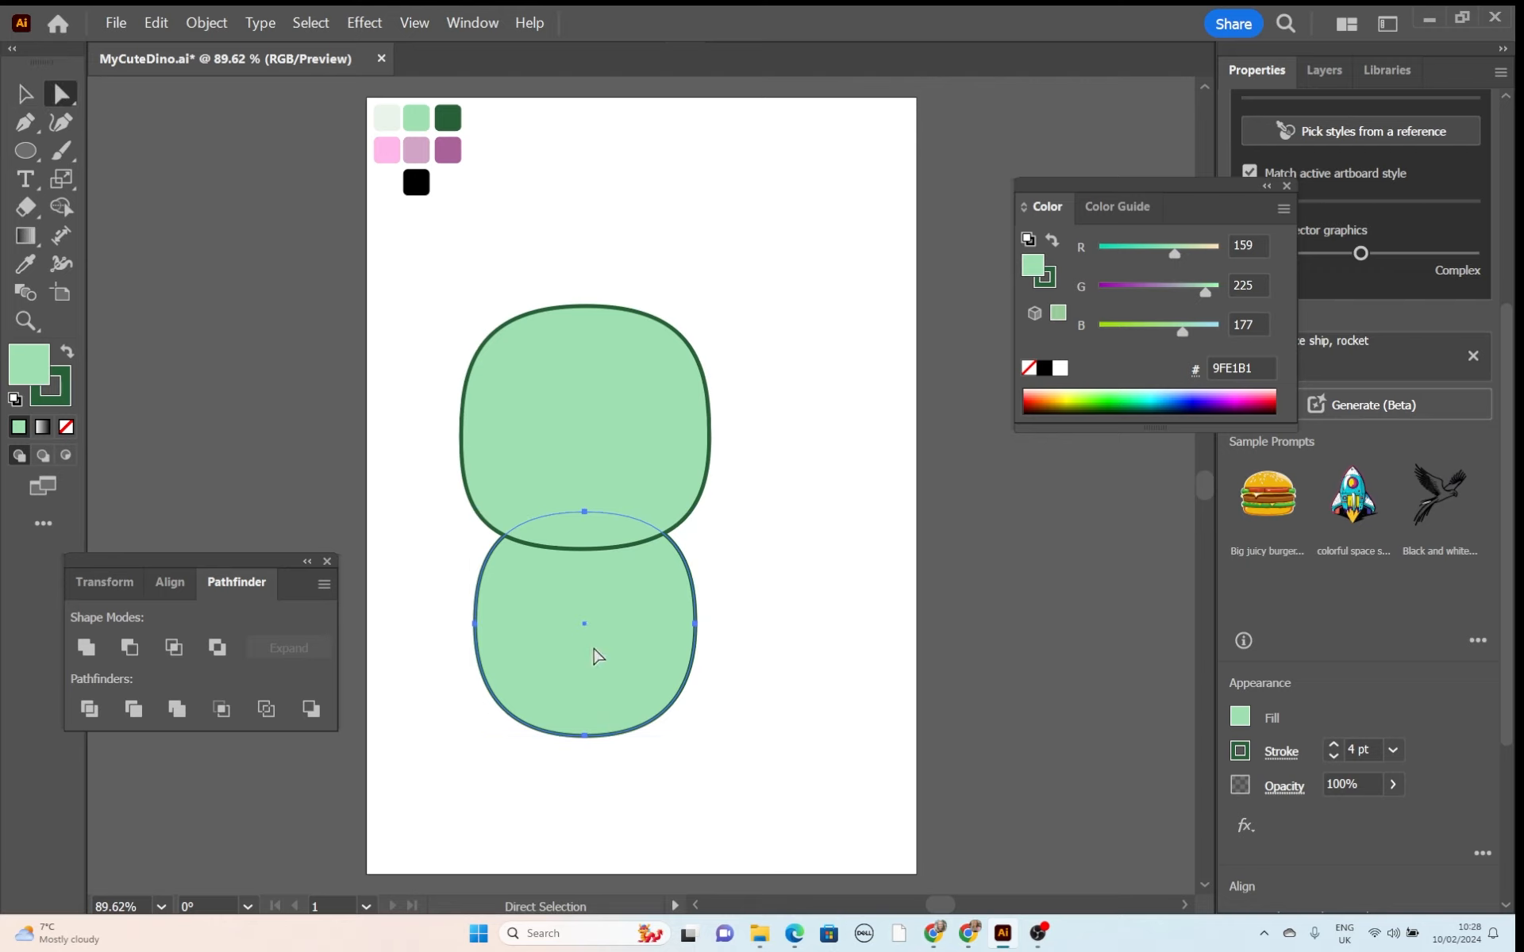
drag(581, 735, 585, 711)
click(585, 726)
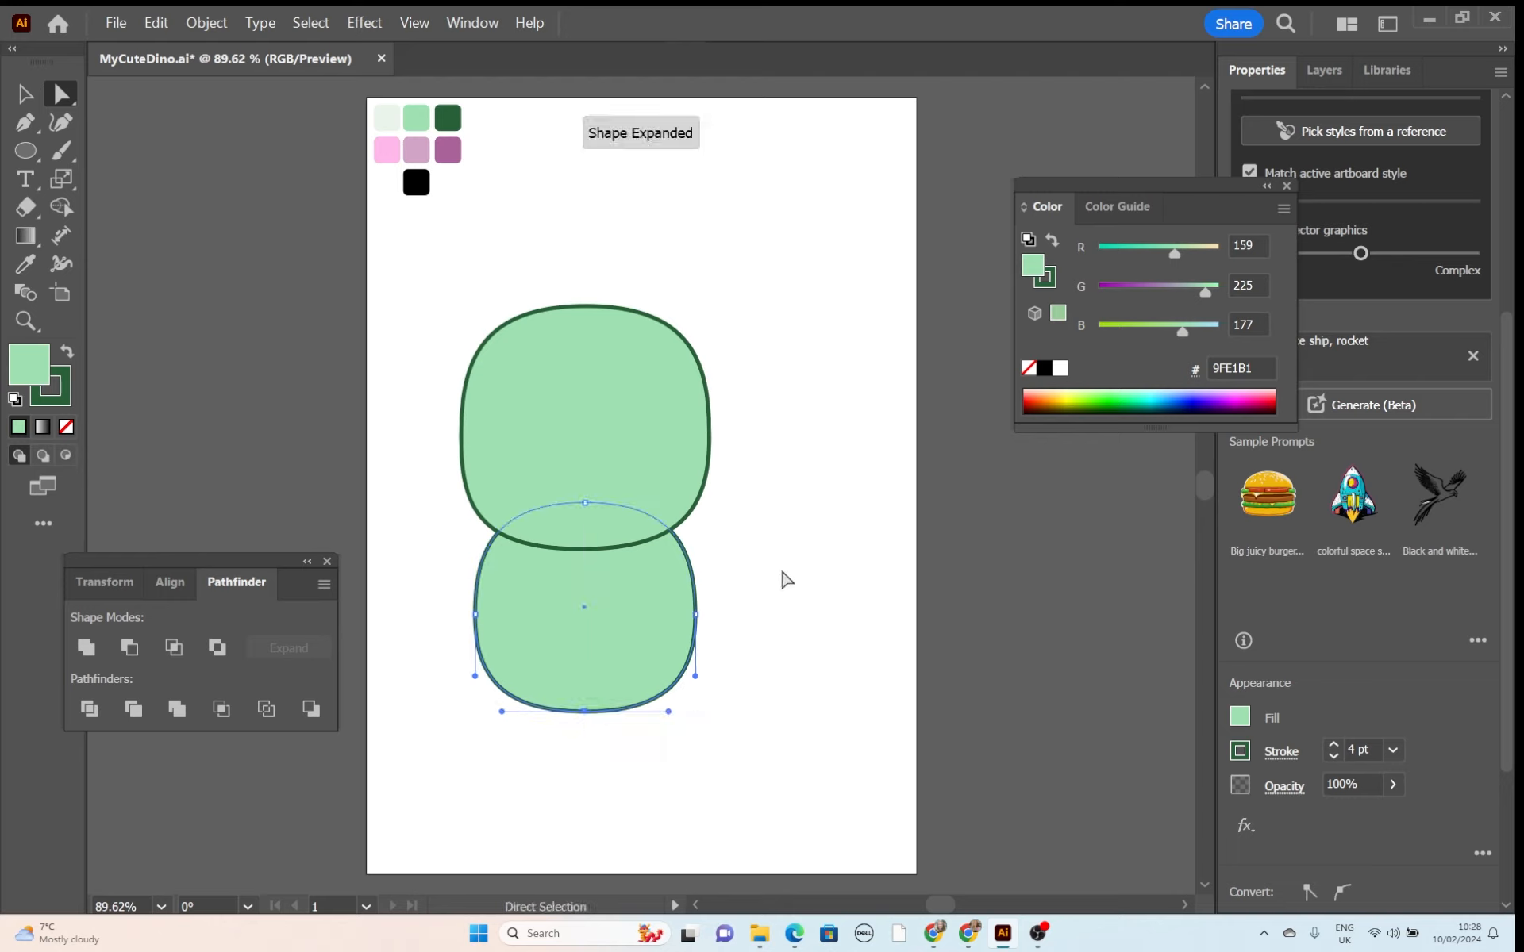
drag(610, 635, 615, 640)
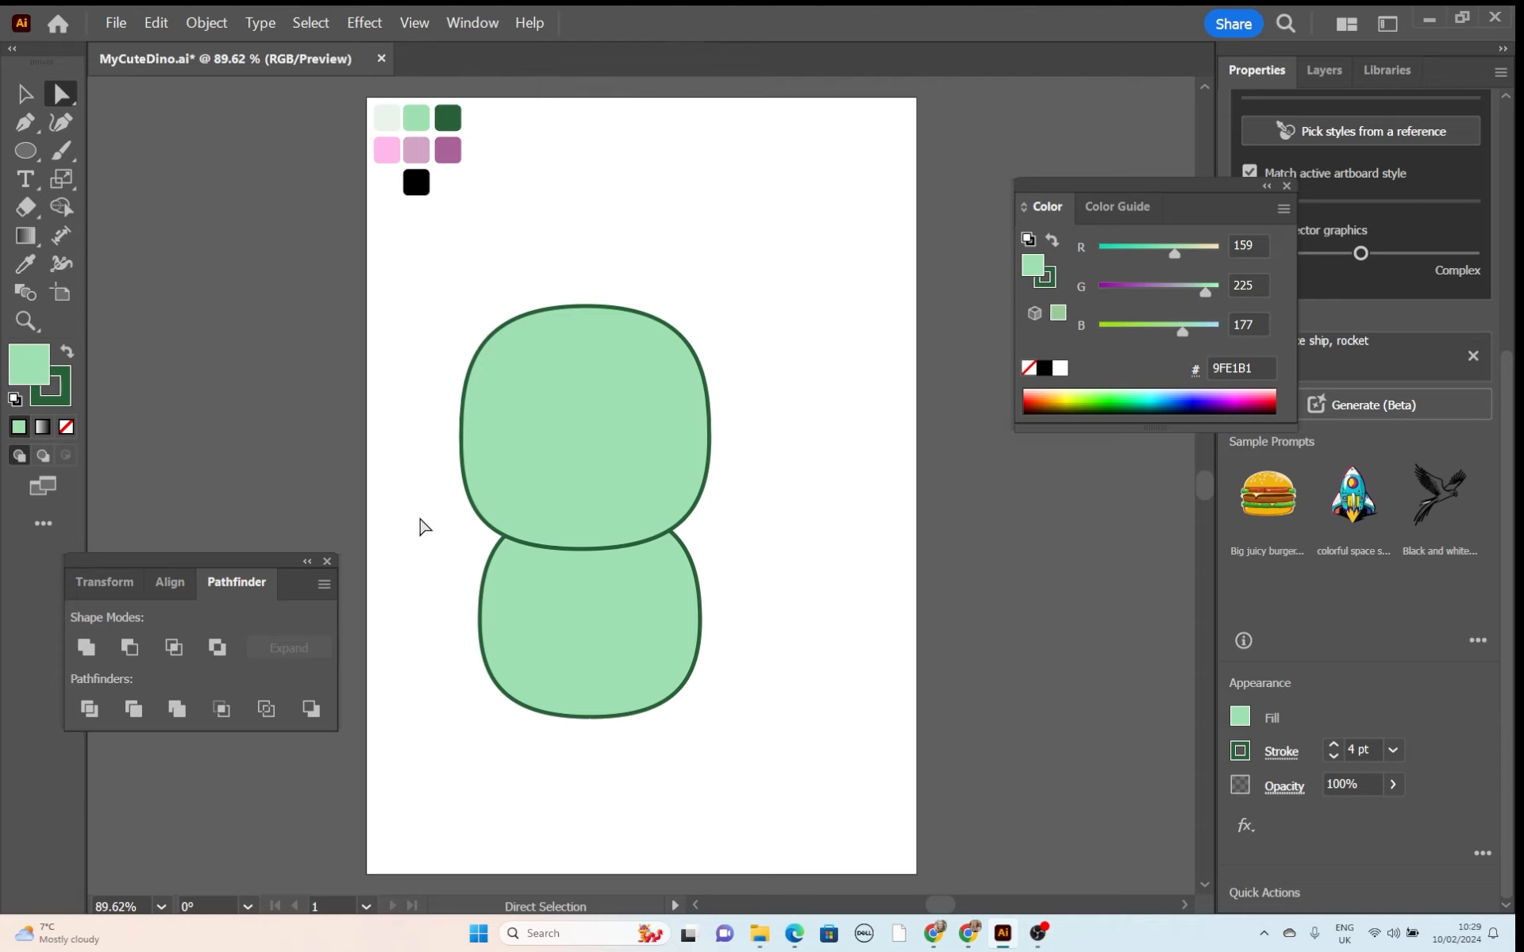
Draw a small horizontal ellipse for an arm overlapping the body's upper left edge, and flatten its top and bottom.
click(26, 150)
drag(422, 551, 498, 613)
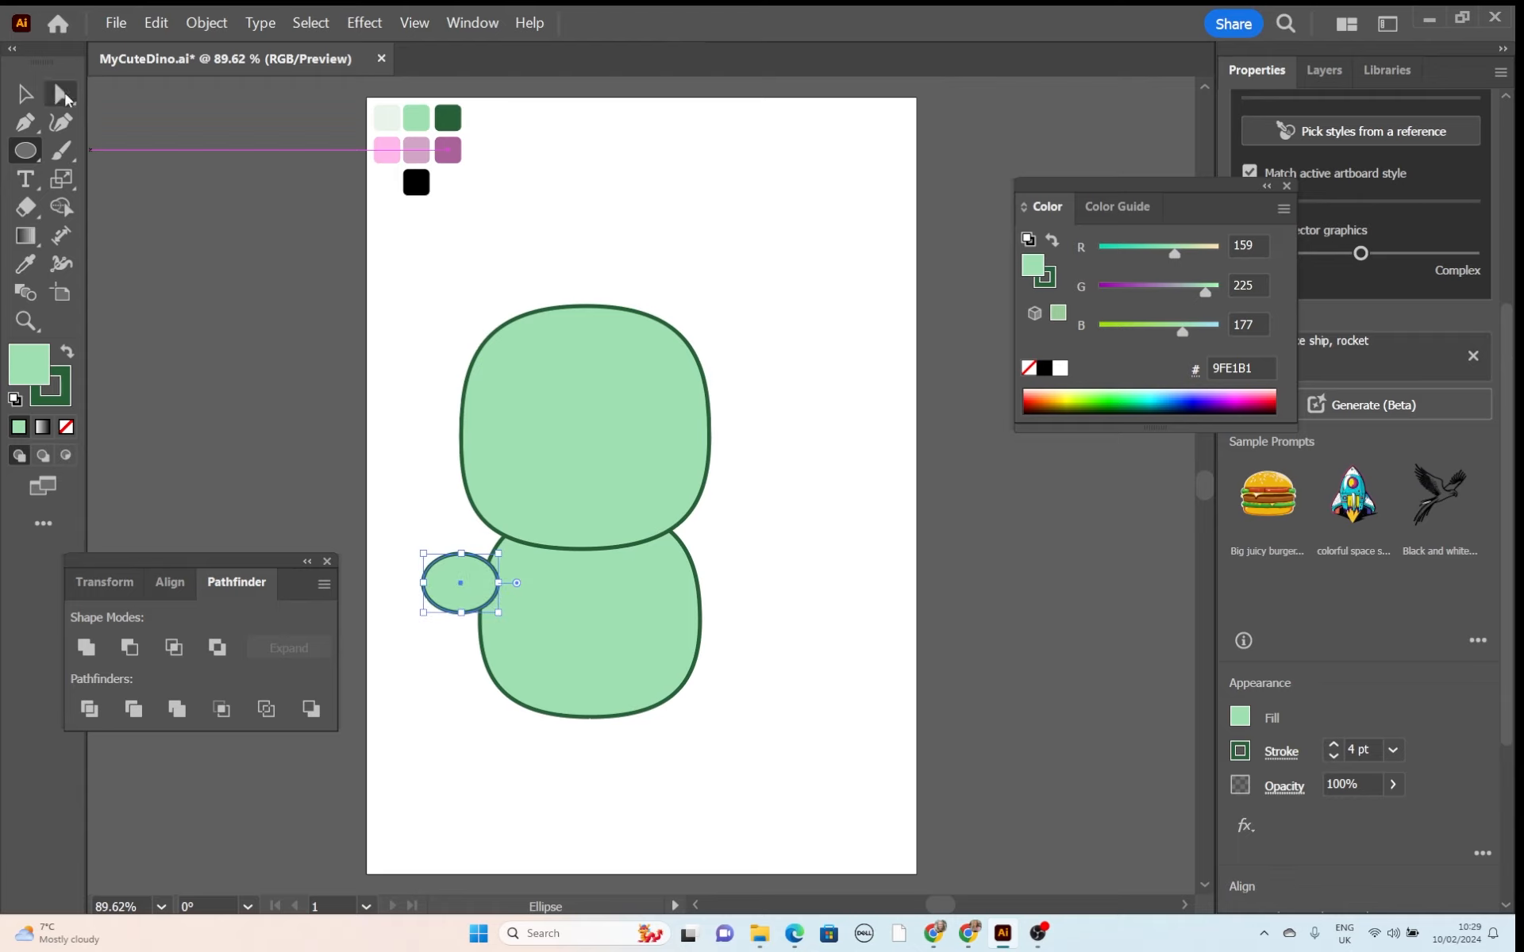
click(63, 95)
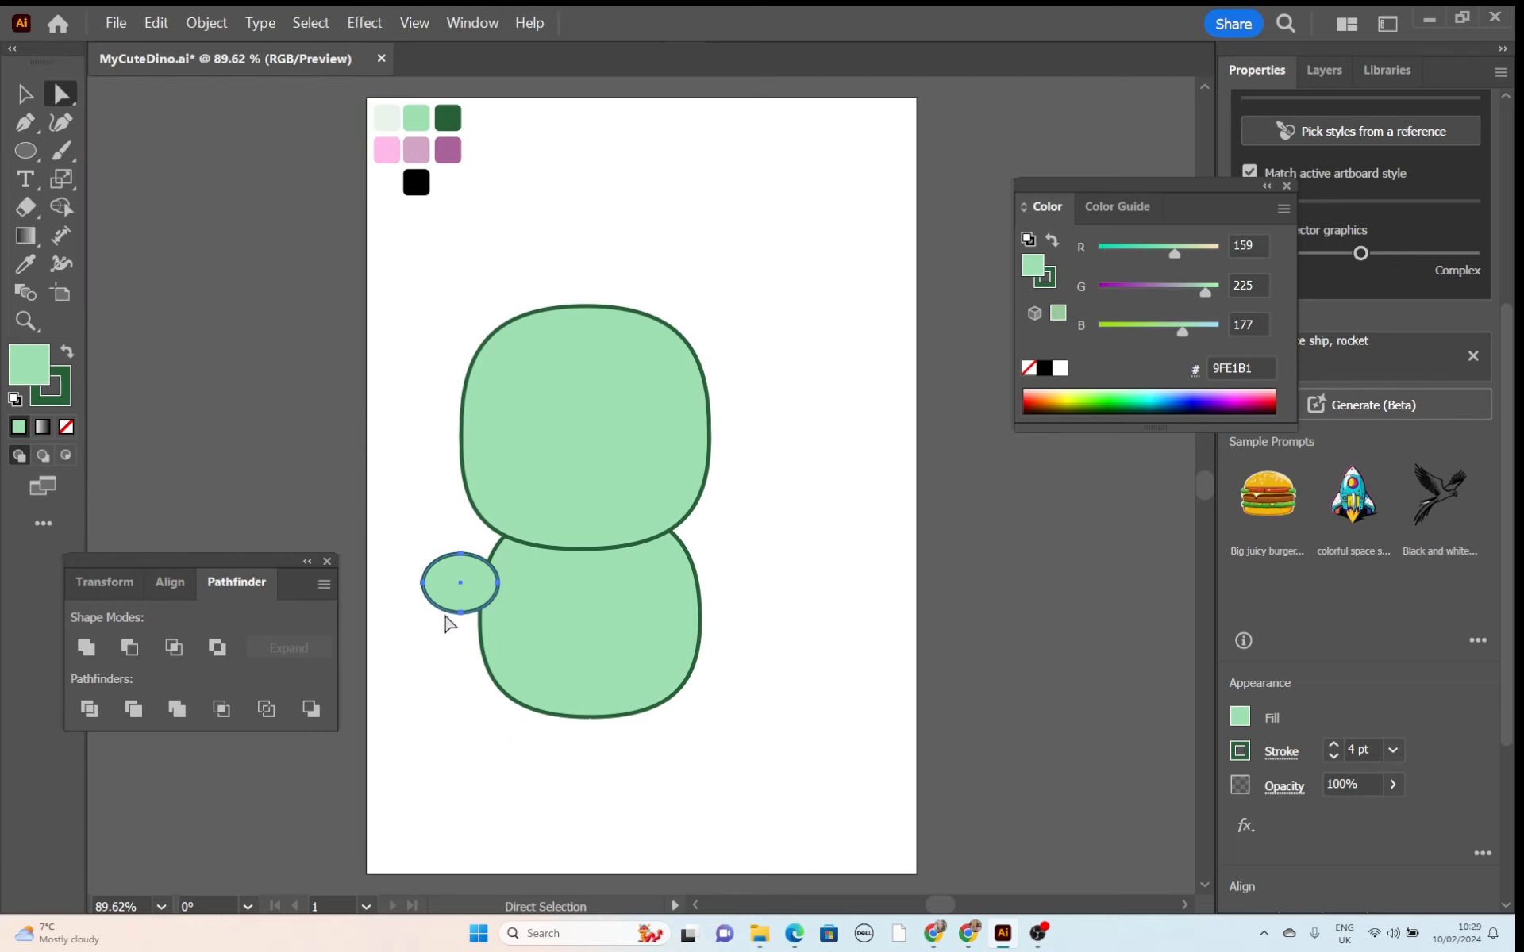
click(460, 615)
drag(458, 618, 461, 560)
Rotate the arm so its outer end points down and left, and move it slightly right onto the body.
click(33, 96)
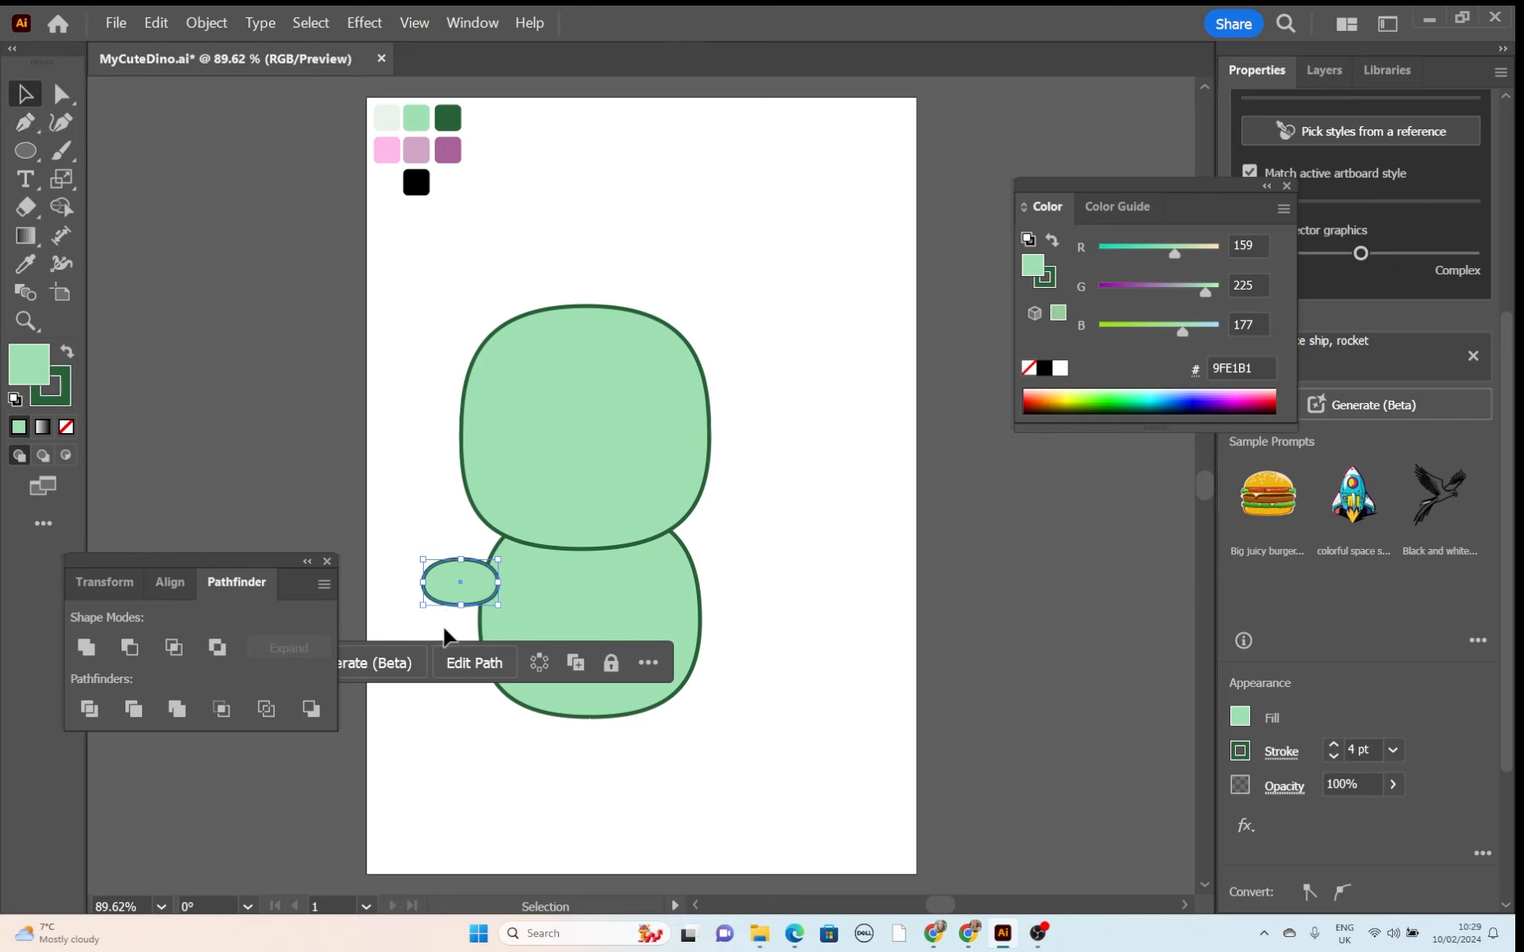
drag(416, 607, 462, 603)
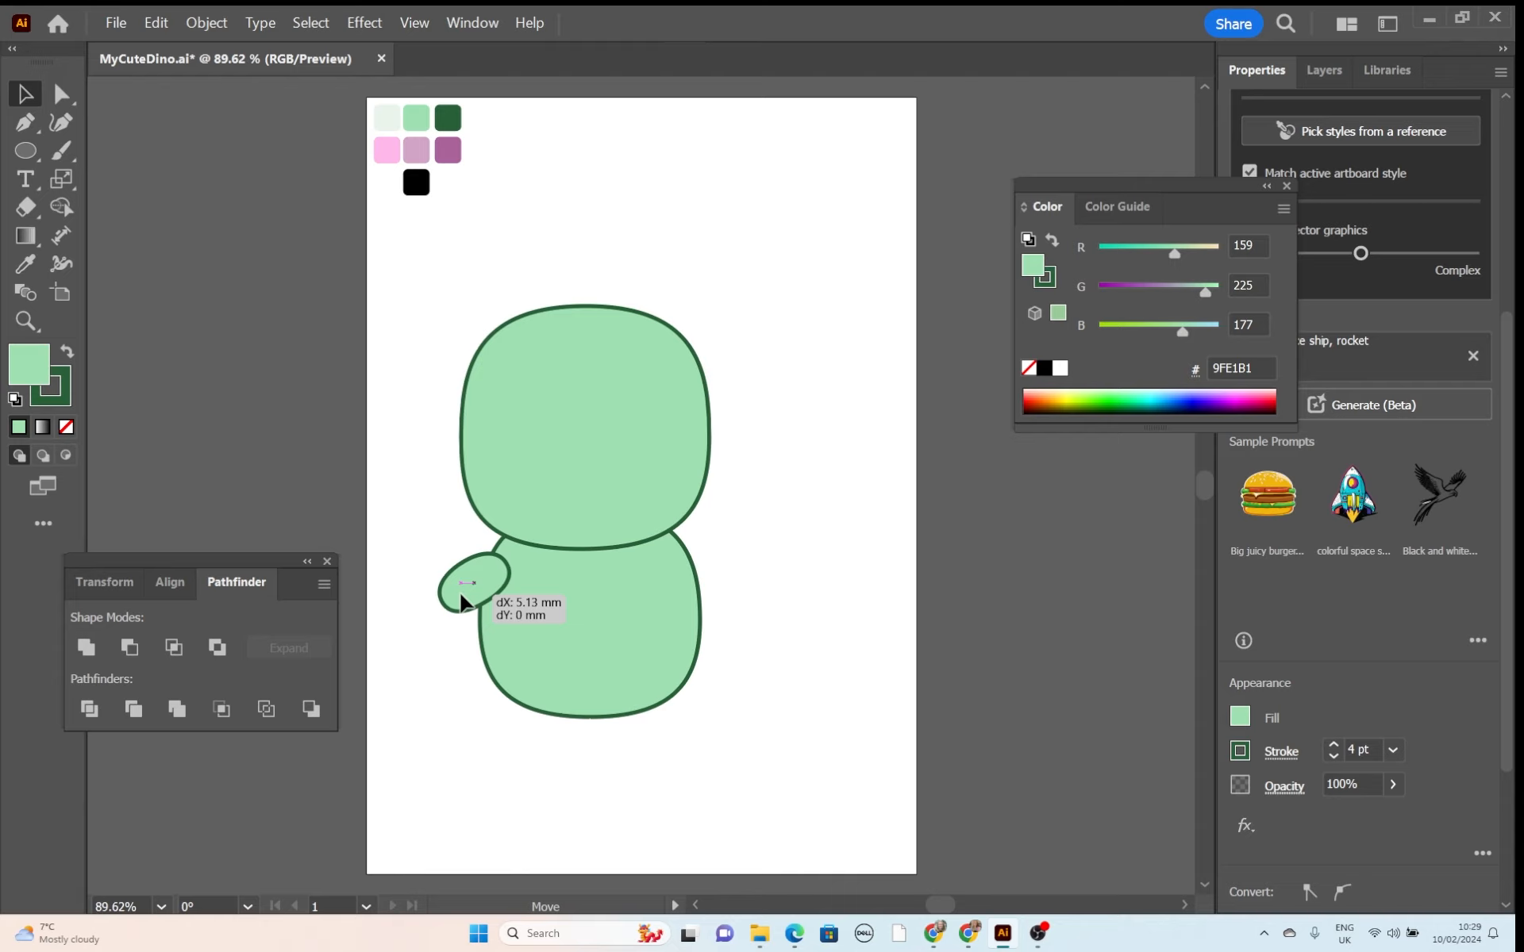
drag(463, 603, 462, 603)
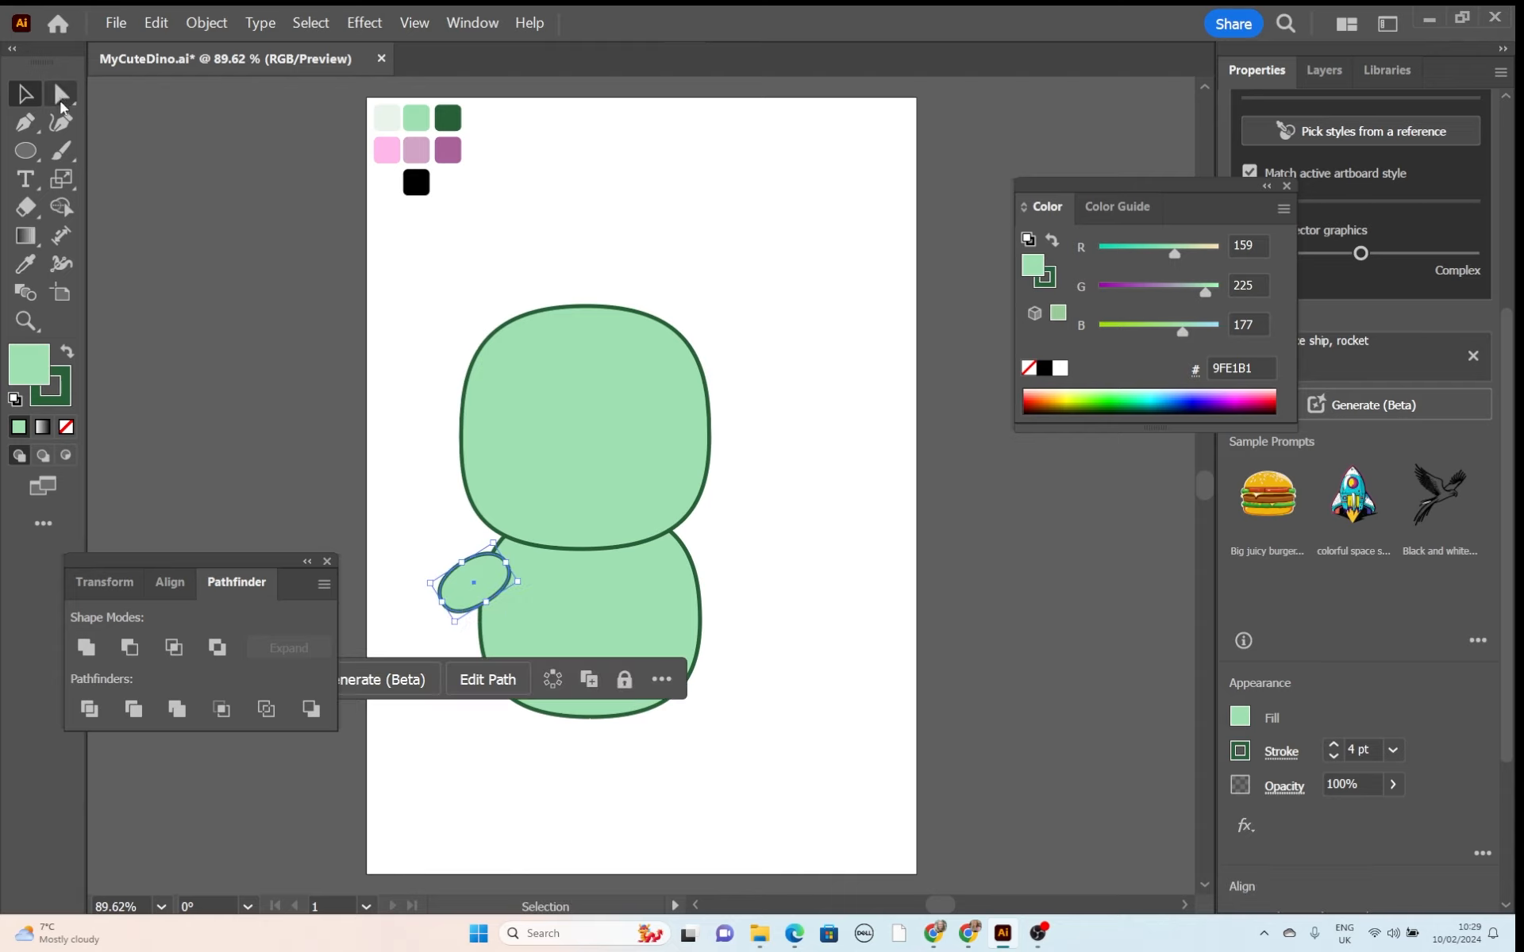
Reshape the arm's upper edge by scaling its upper anchor point's handles outward, and deselect it.
click(62, 95)
click(463, 565)
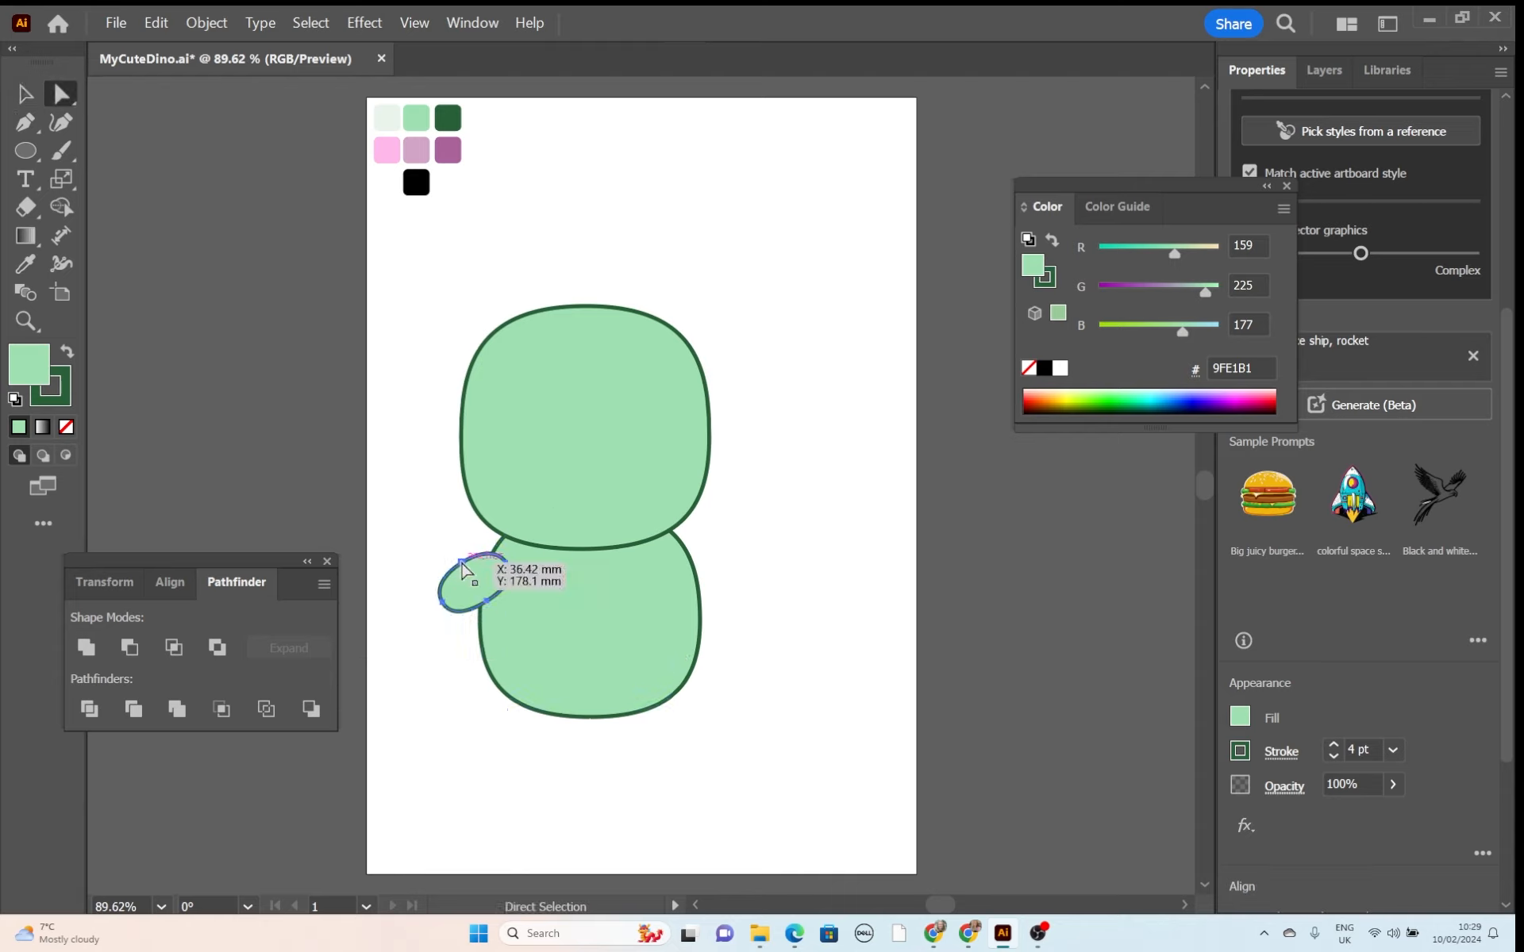
click(442, 575)
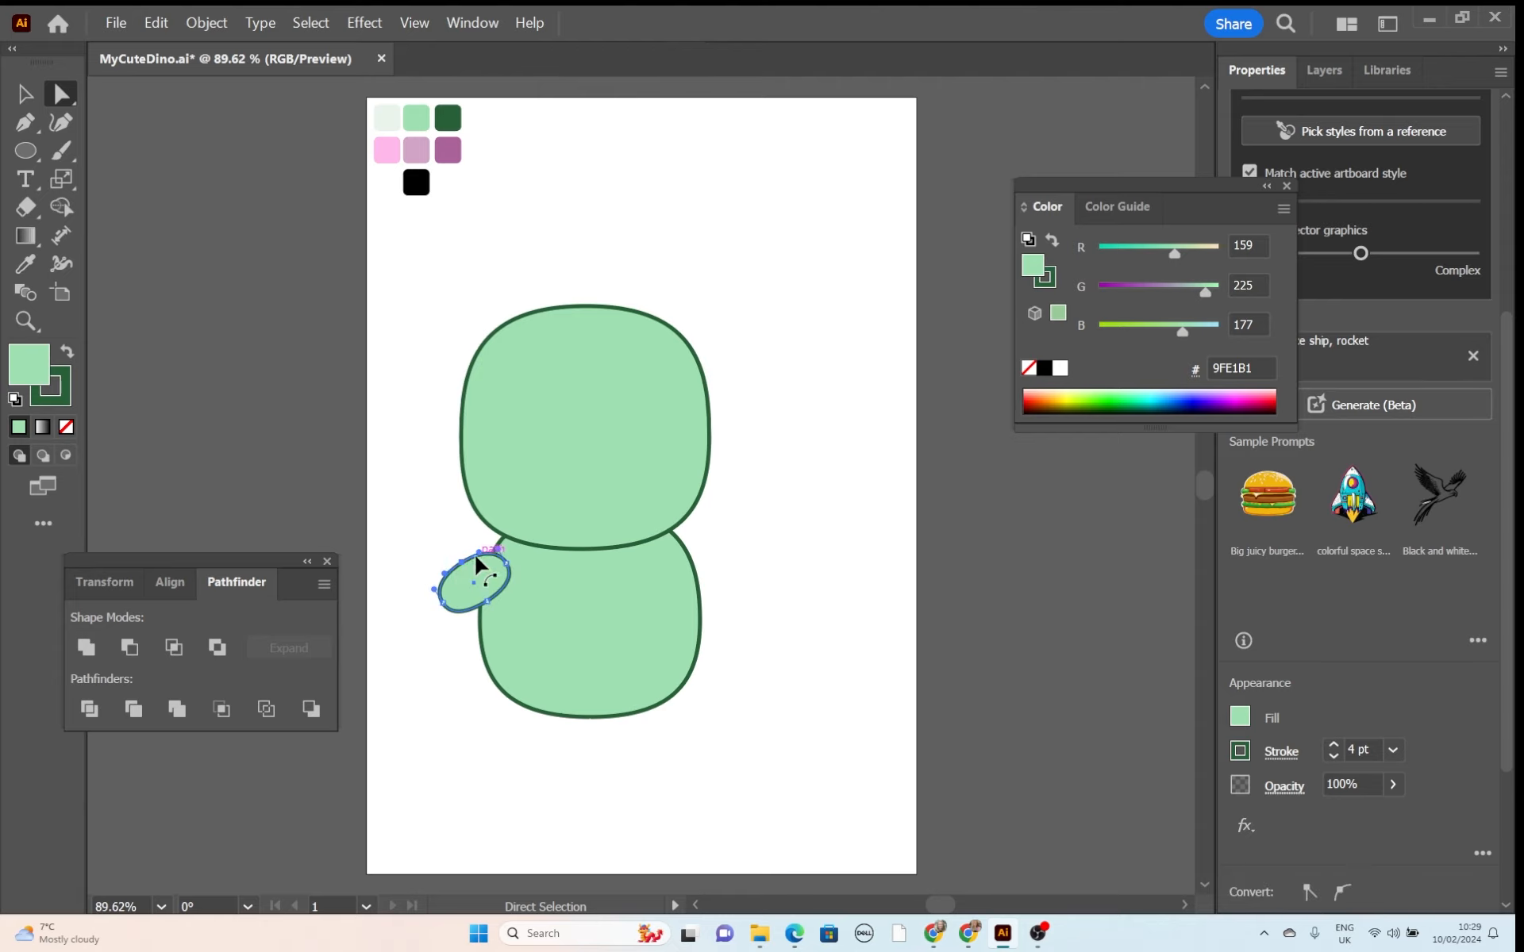
key(s)
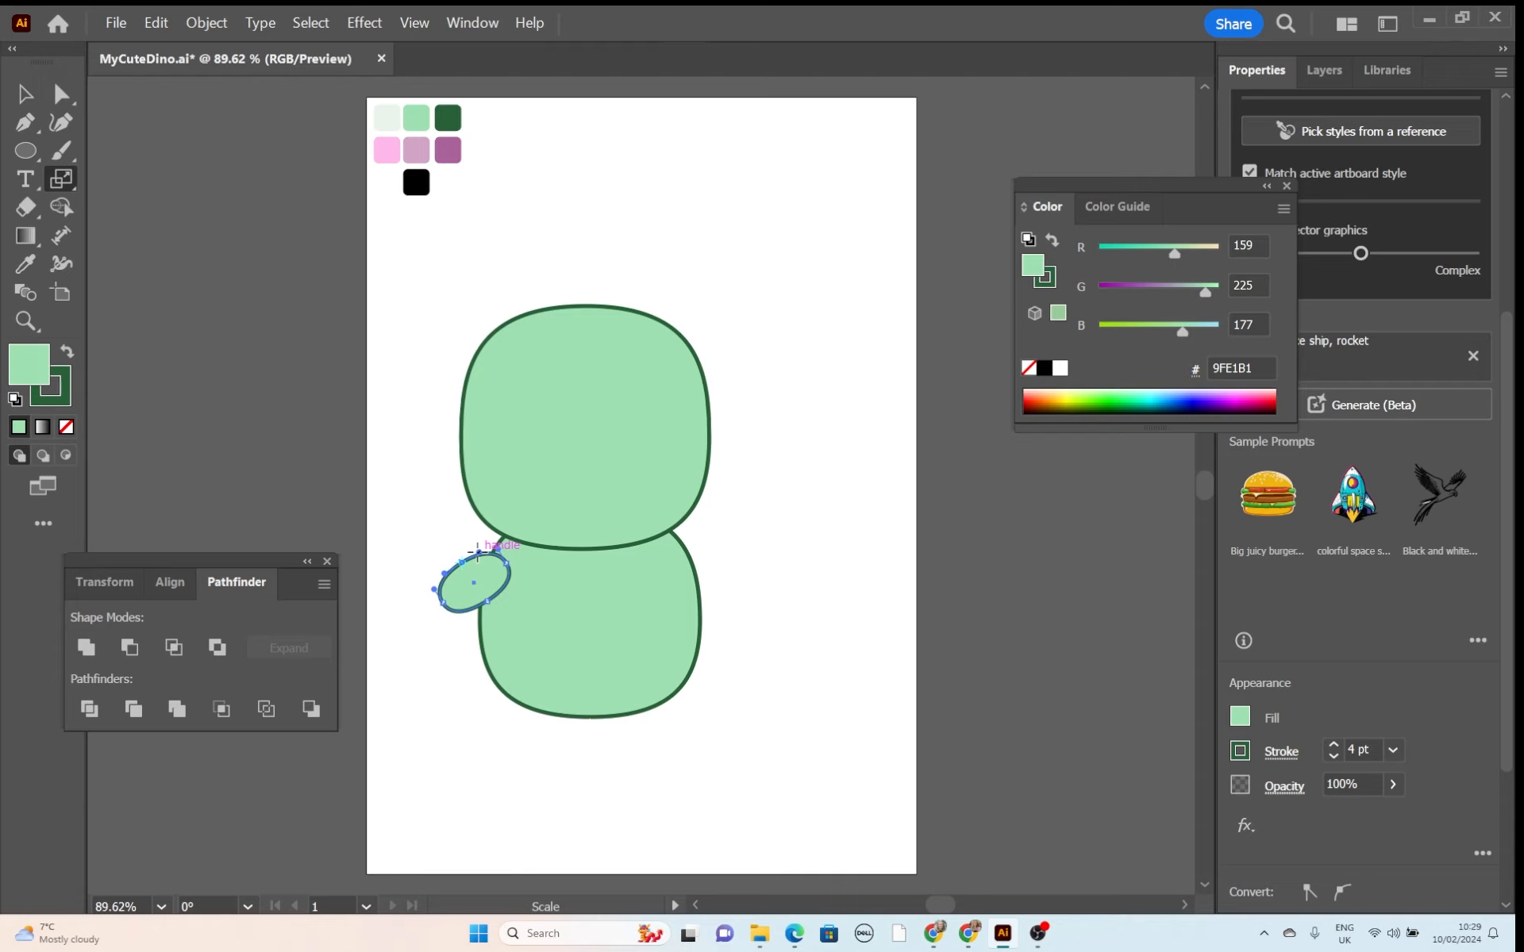
drag(484, 548, 490, 548)
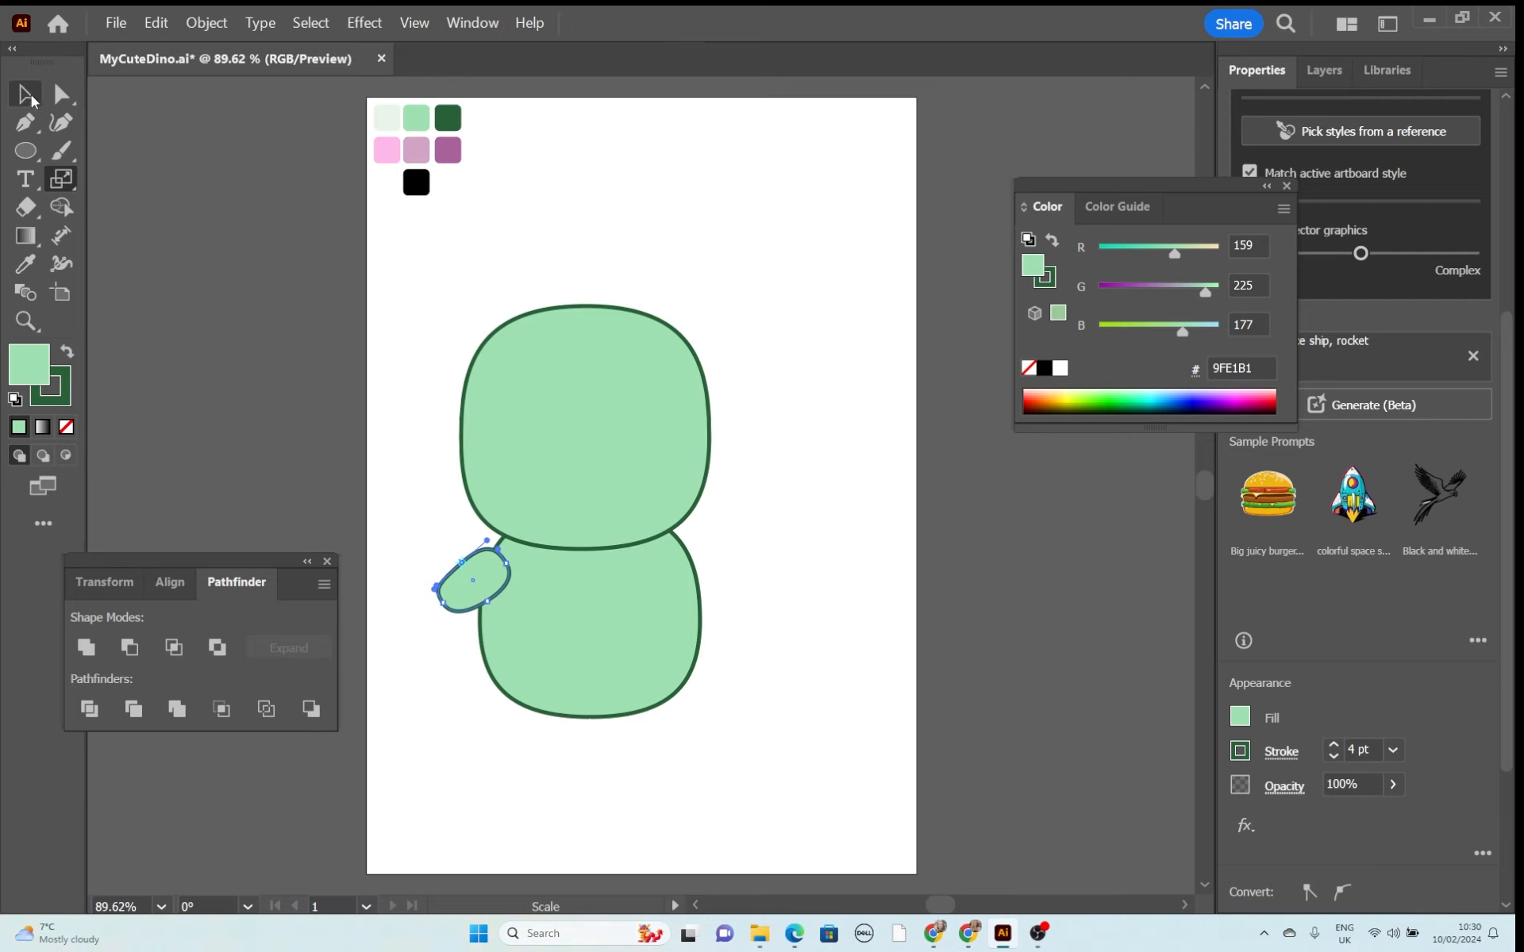
click(27, 94)
click(432, 508)
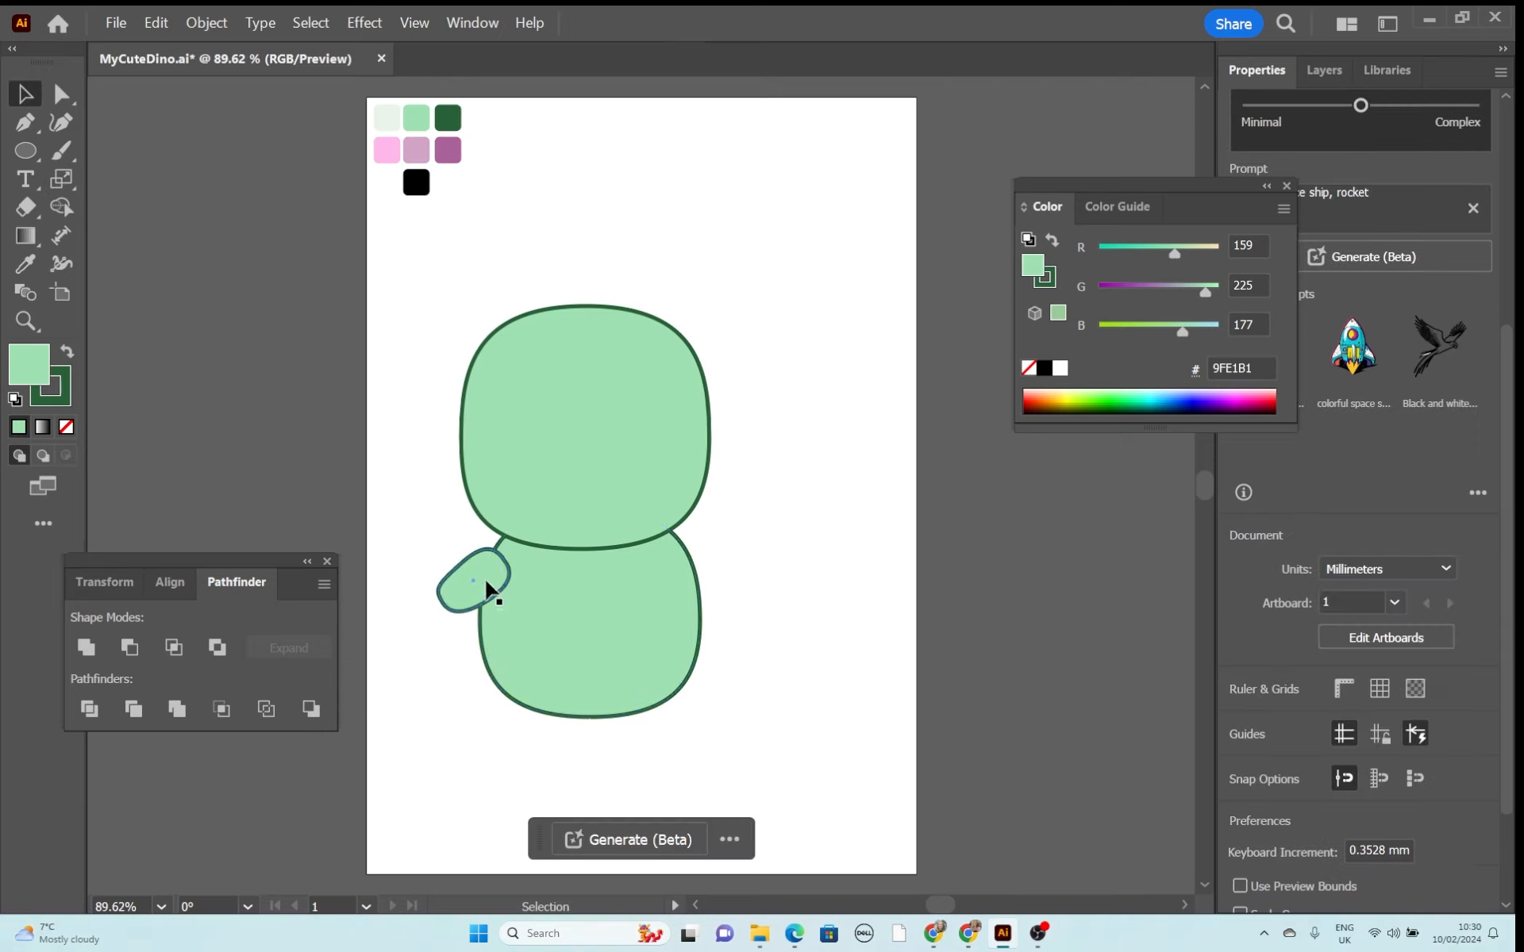
Move the arm slightly up and right toward the neck, and send it behind the body.
drag(486, 588, 495, 579)
right_click(495, 579)
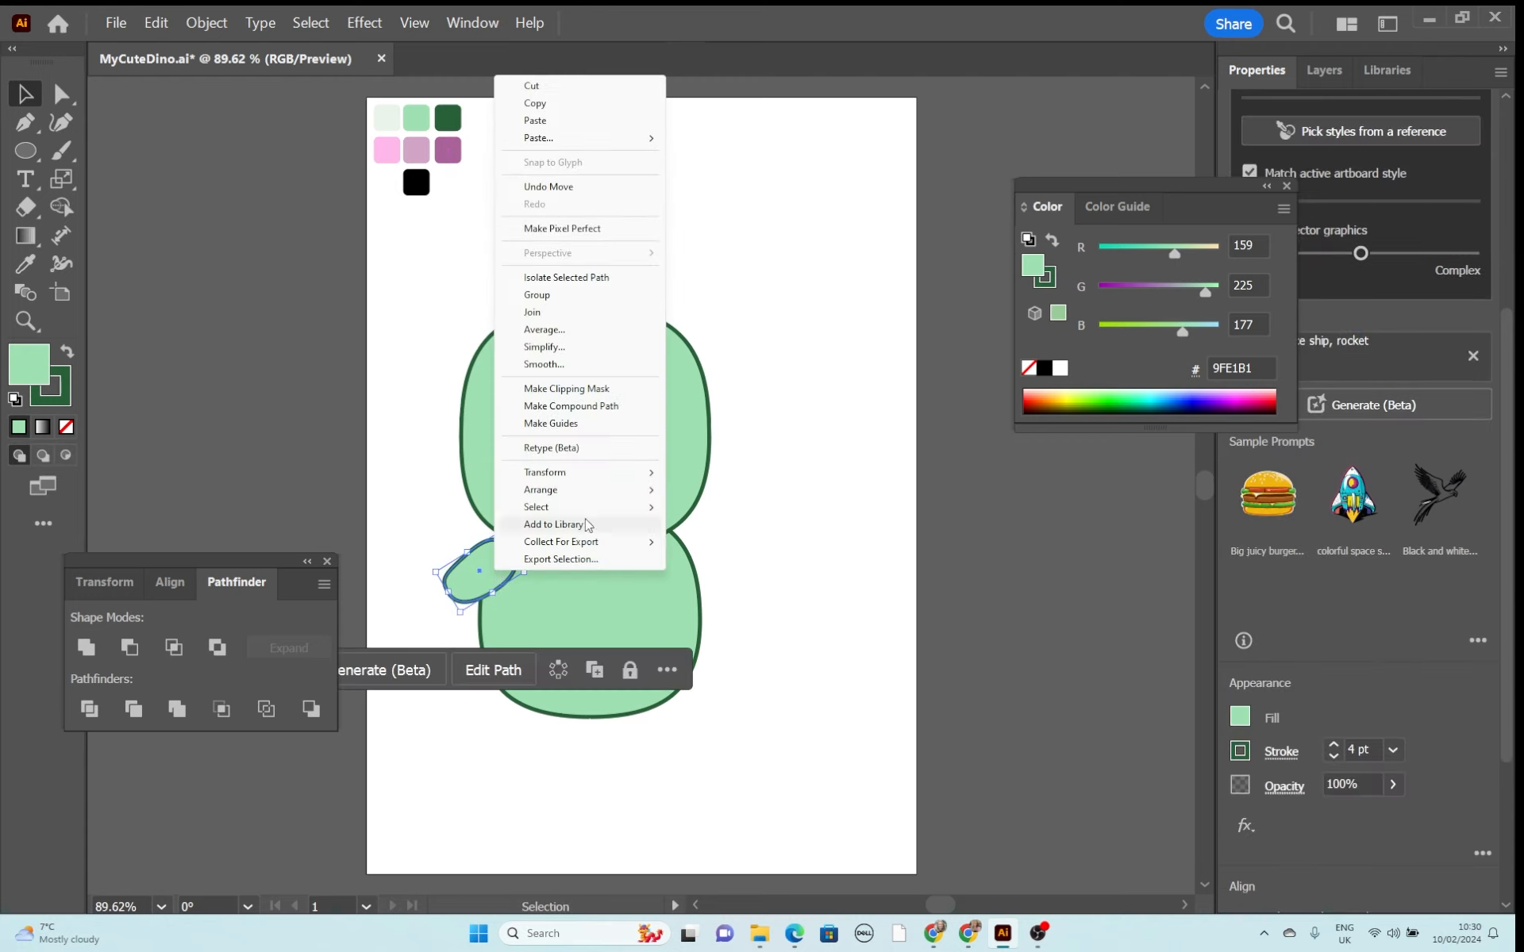
mouse_move(547, 490)
click(718, 542)
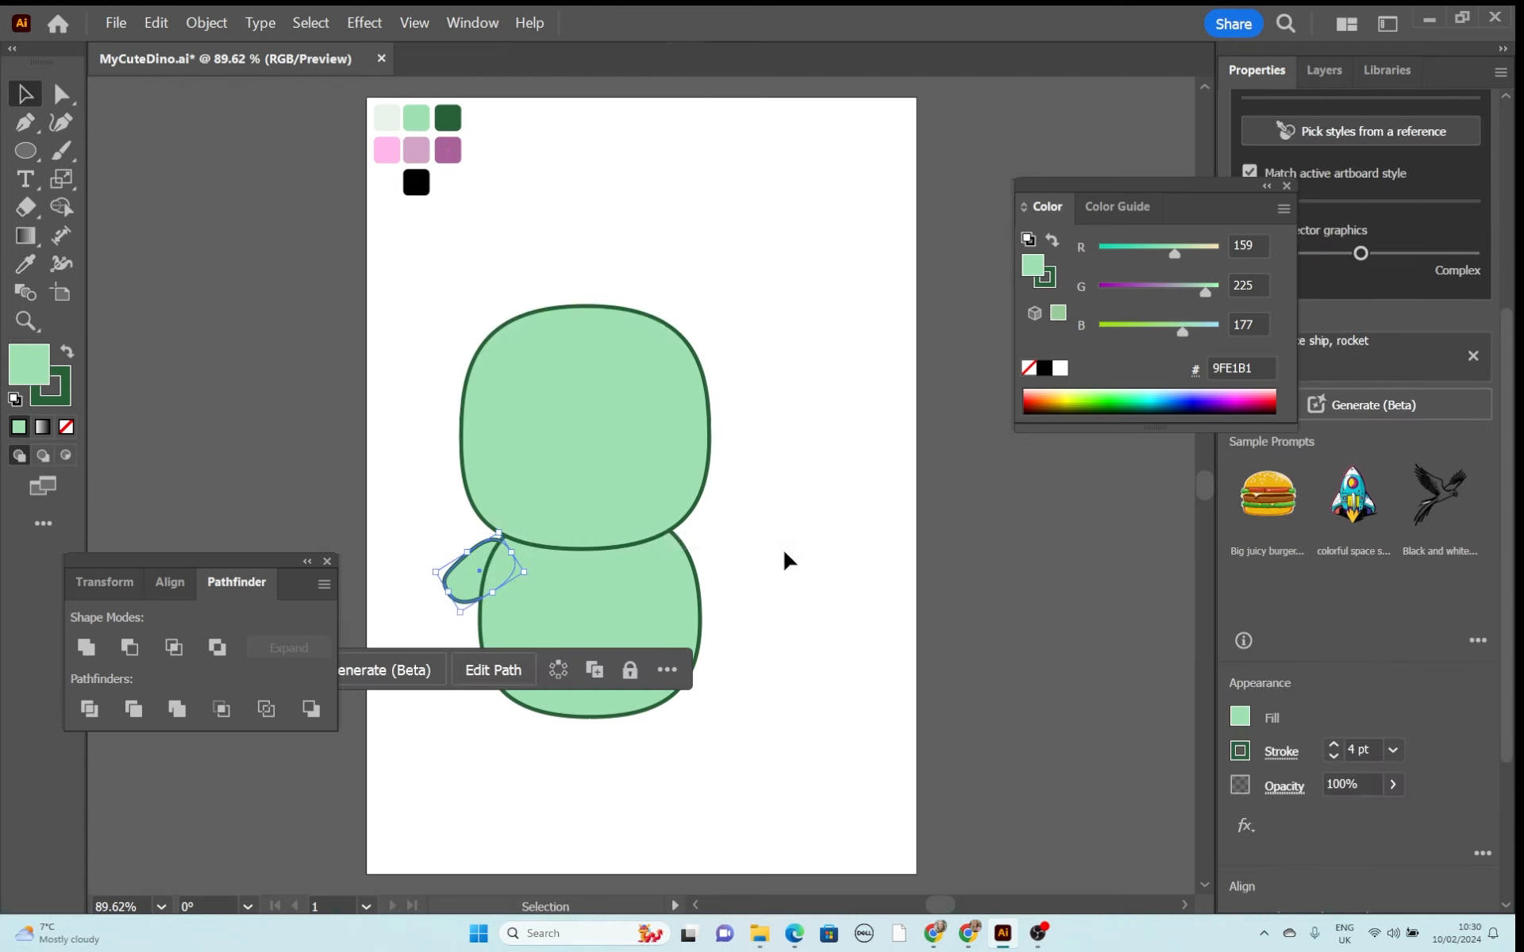
click(781, 569)
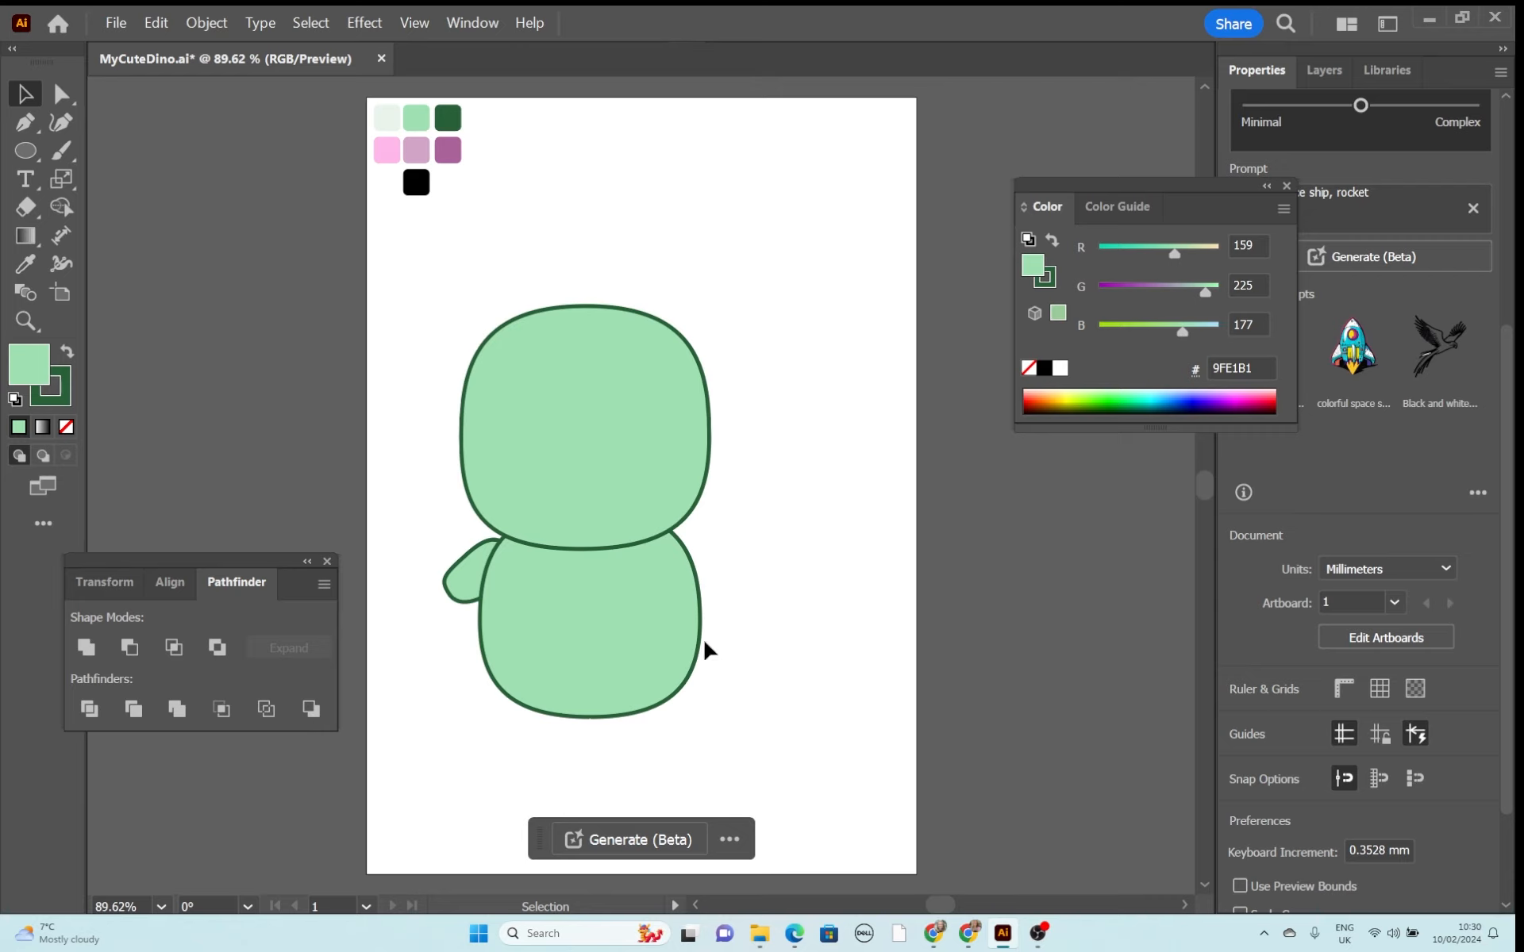
Lengthen the arm slightly and move it a little right and down against the body's edge.
drag(462, 593, 449, 592)
click(805, 570)
click(456, 593)
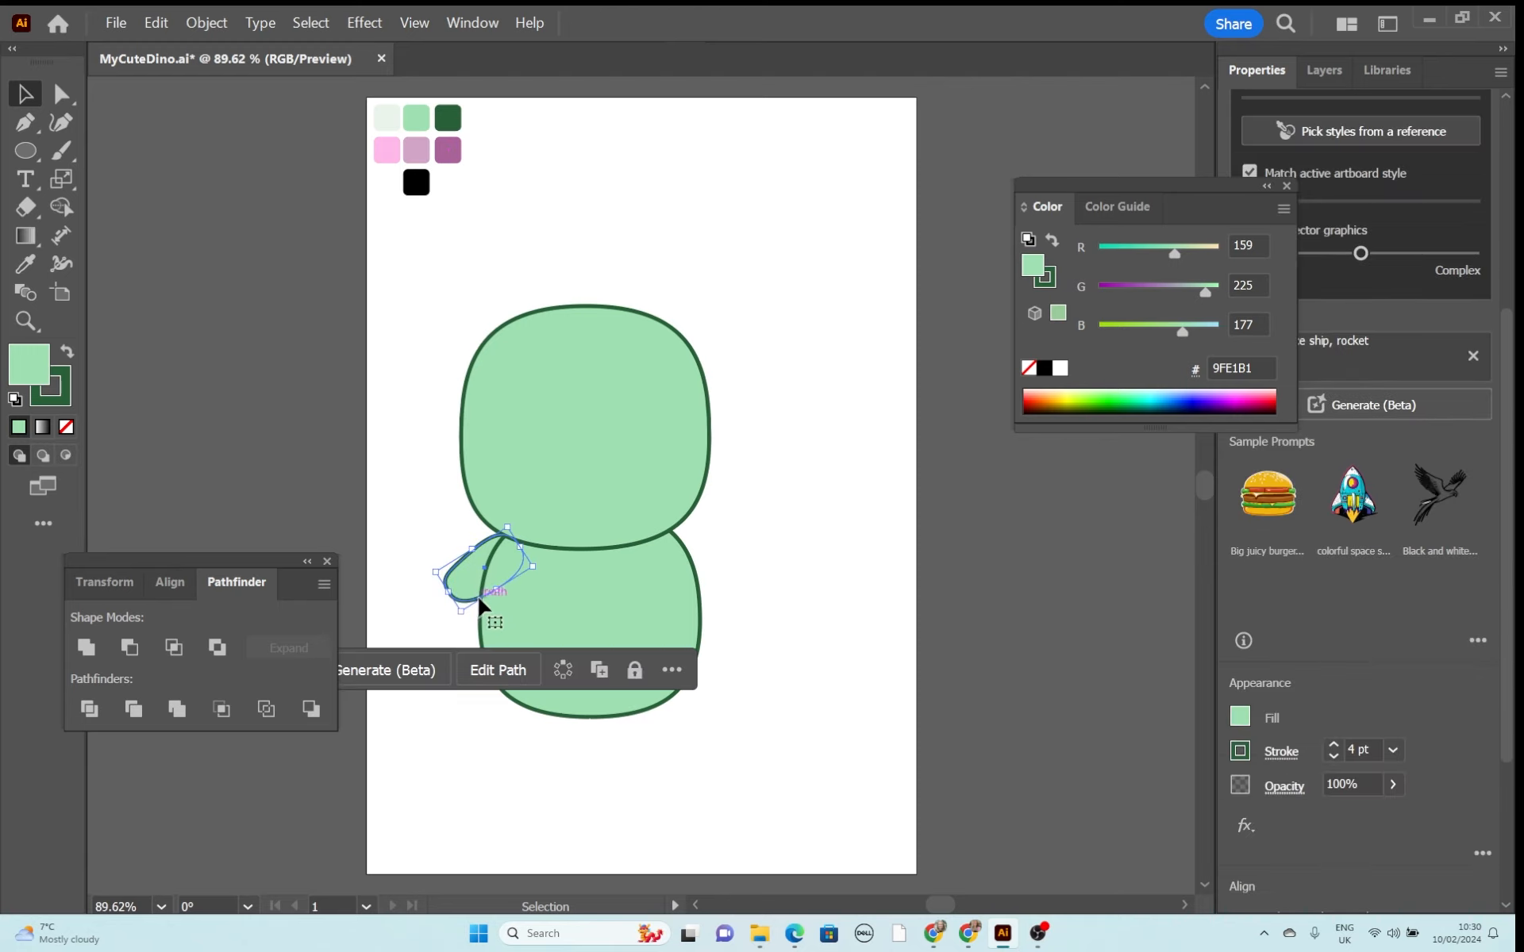
mouse_move(496, 591)
mouse_down()
mouse_move(503, 606)
mouse_move(455, 596)
mouse_move(490, 585)
mouse_up()
click(782, 526)
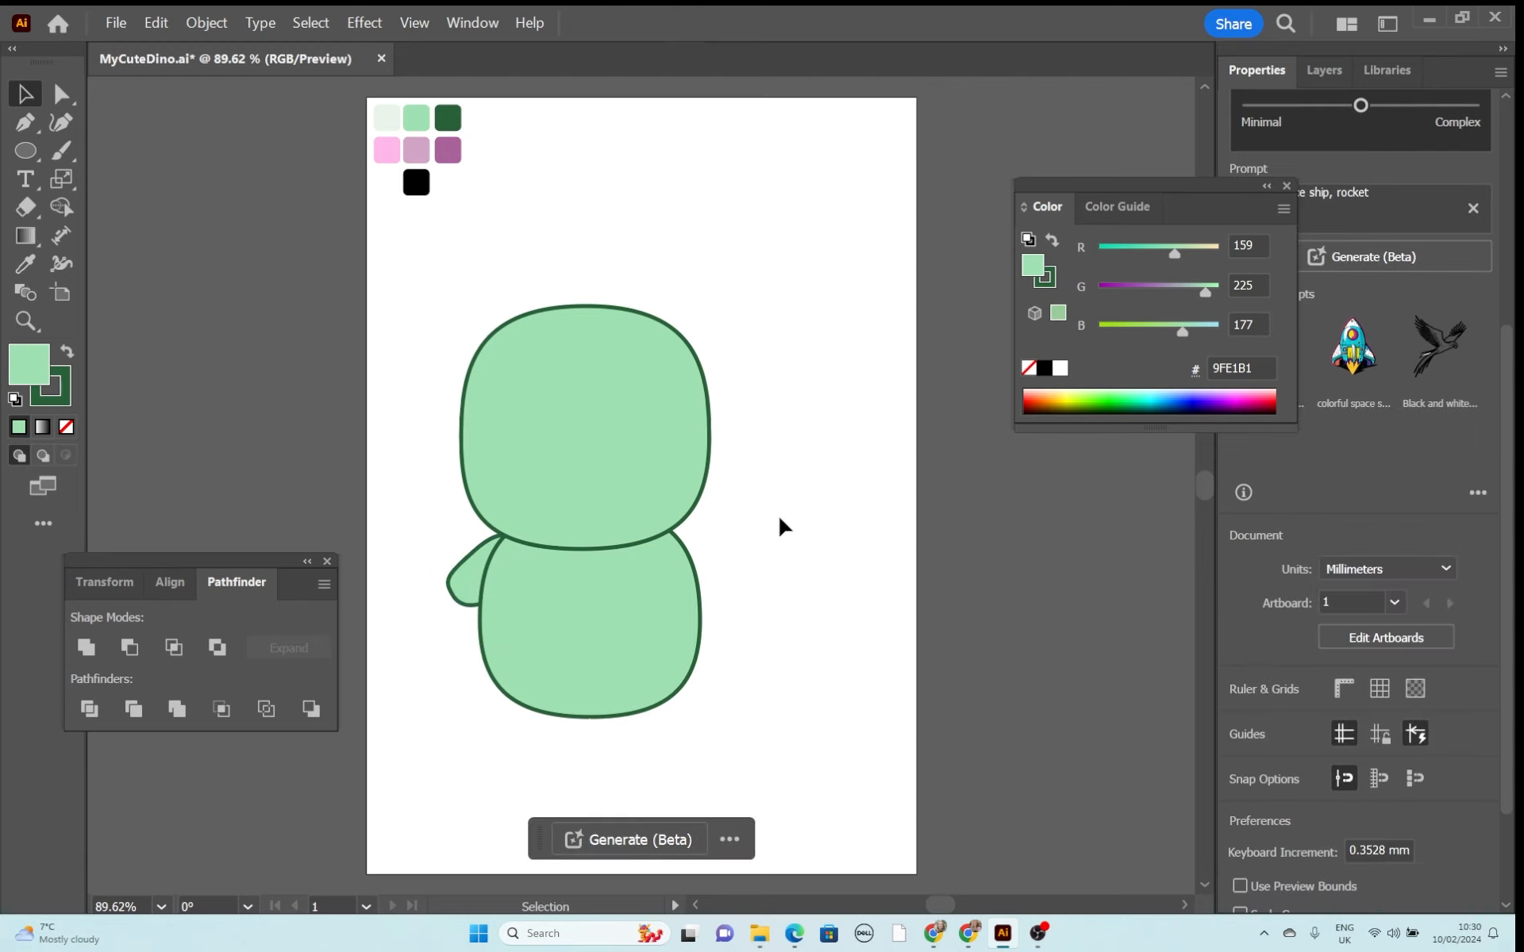
Move the arm slightly left and down, and rotate it slightly so its outer end tilts less steeply.
click(453, 588)
drag(460, 588, 454, 596)
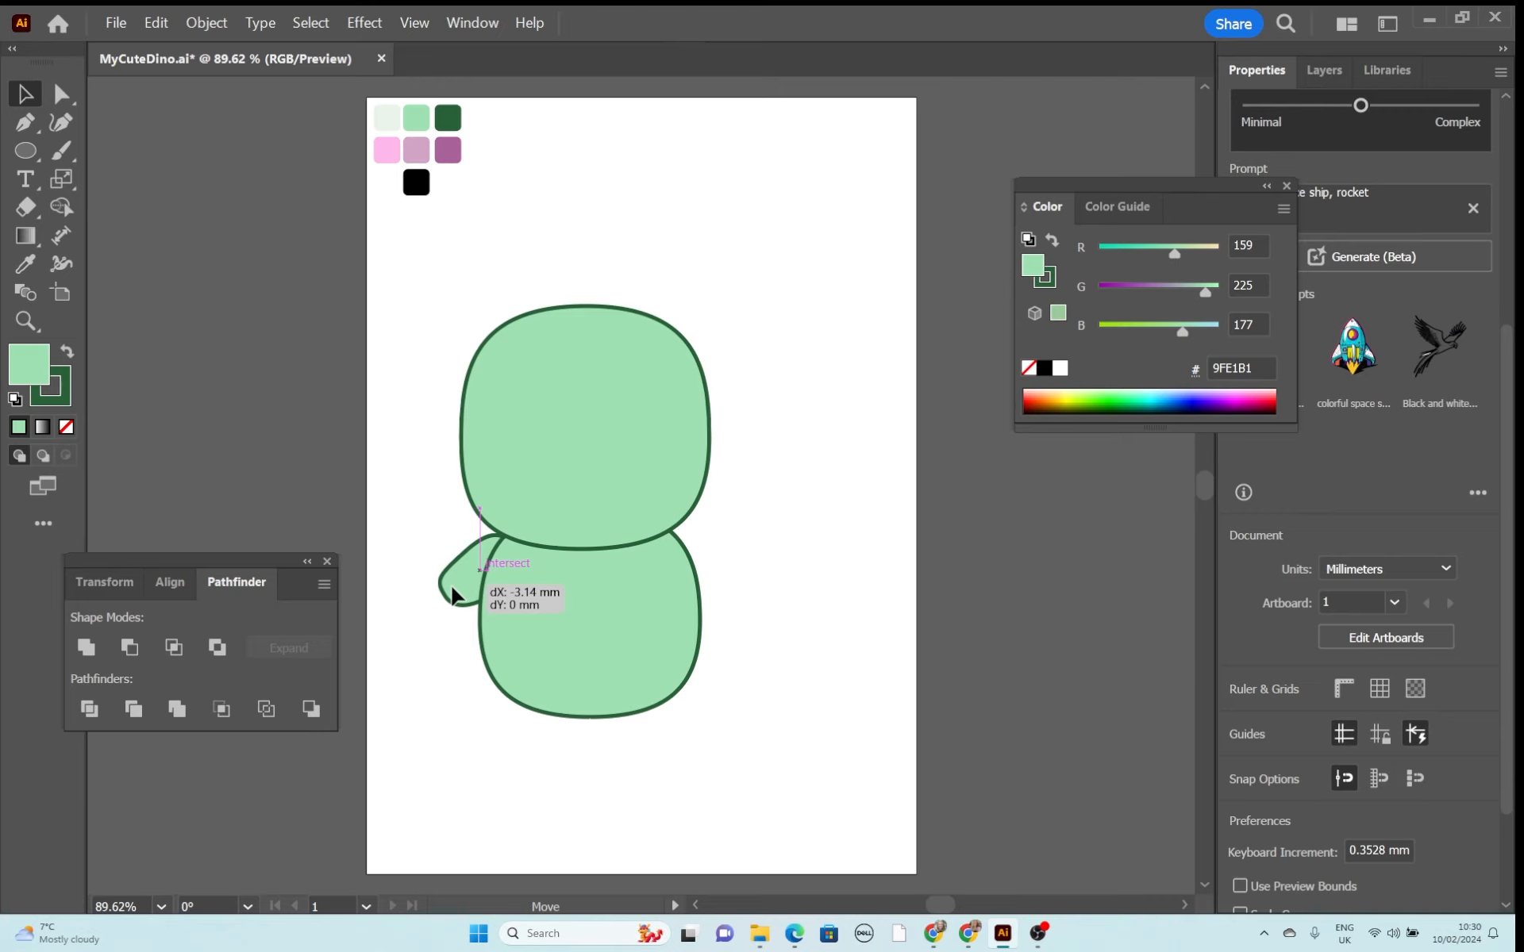
drag(454, 596, 453, 597)
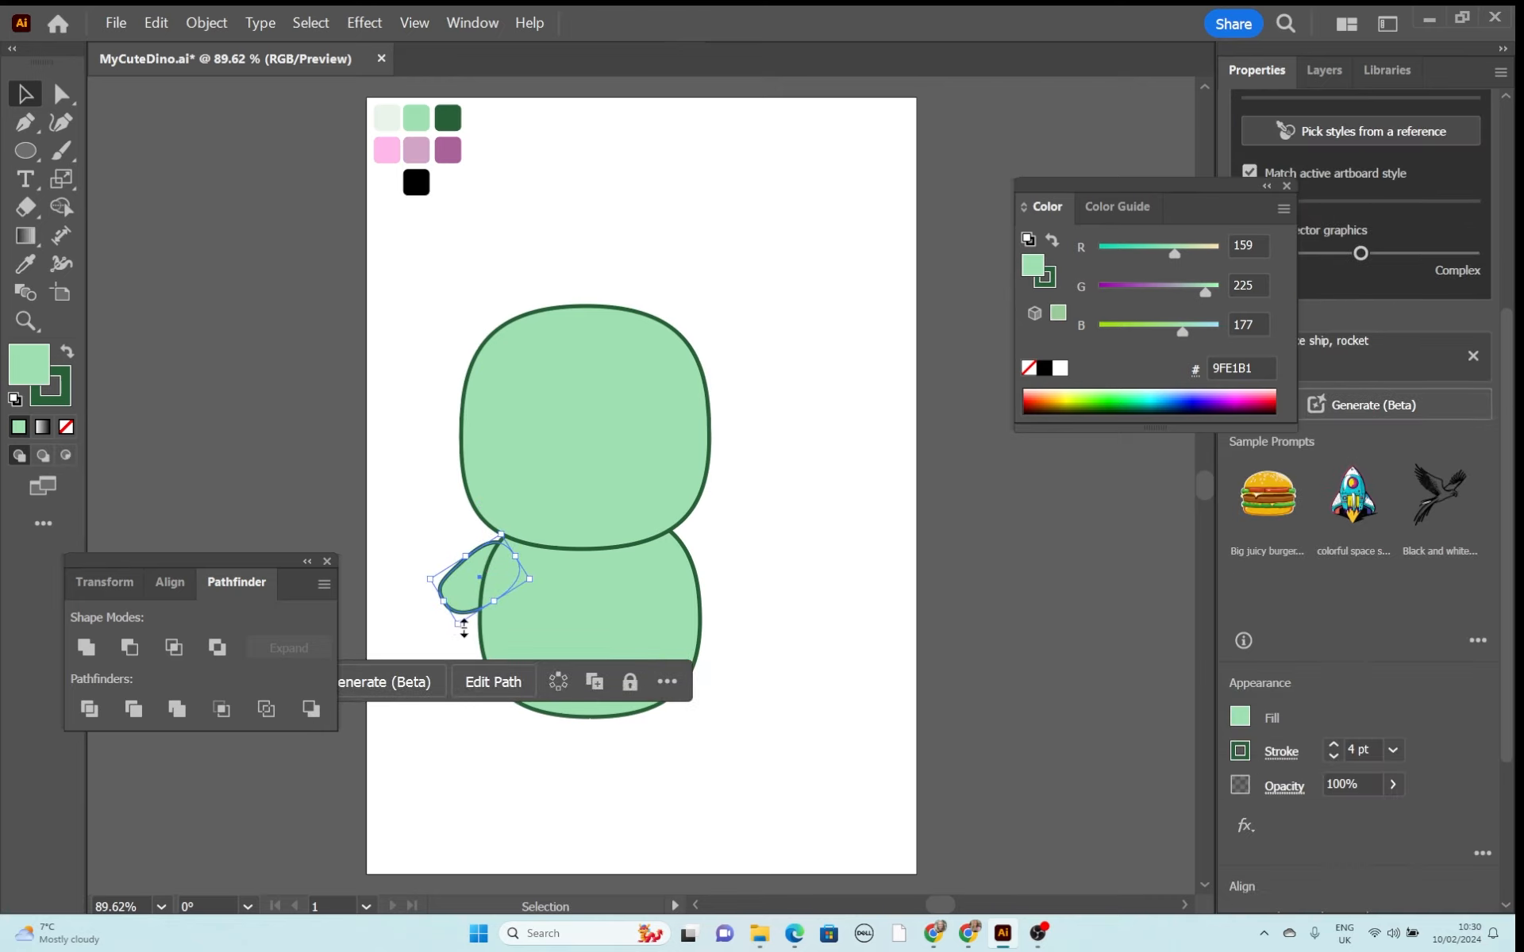
drag(456, 633, 452, 633)
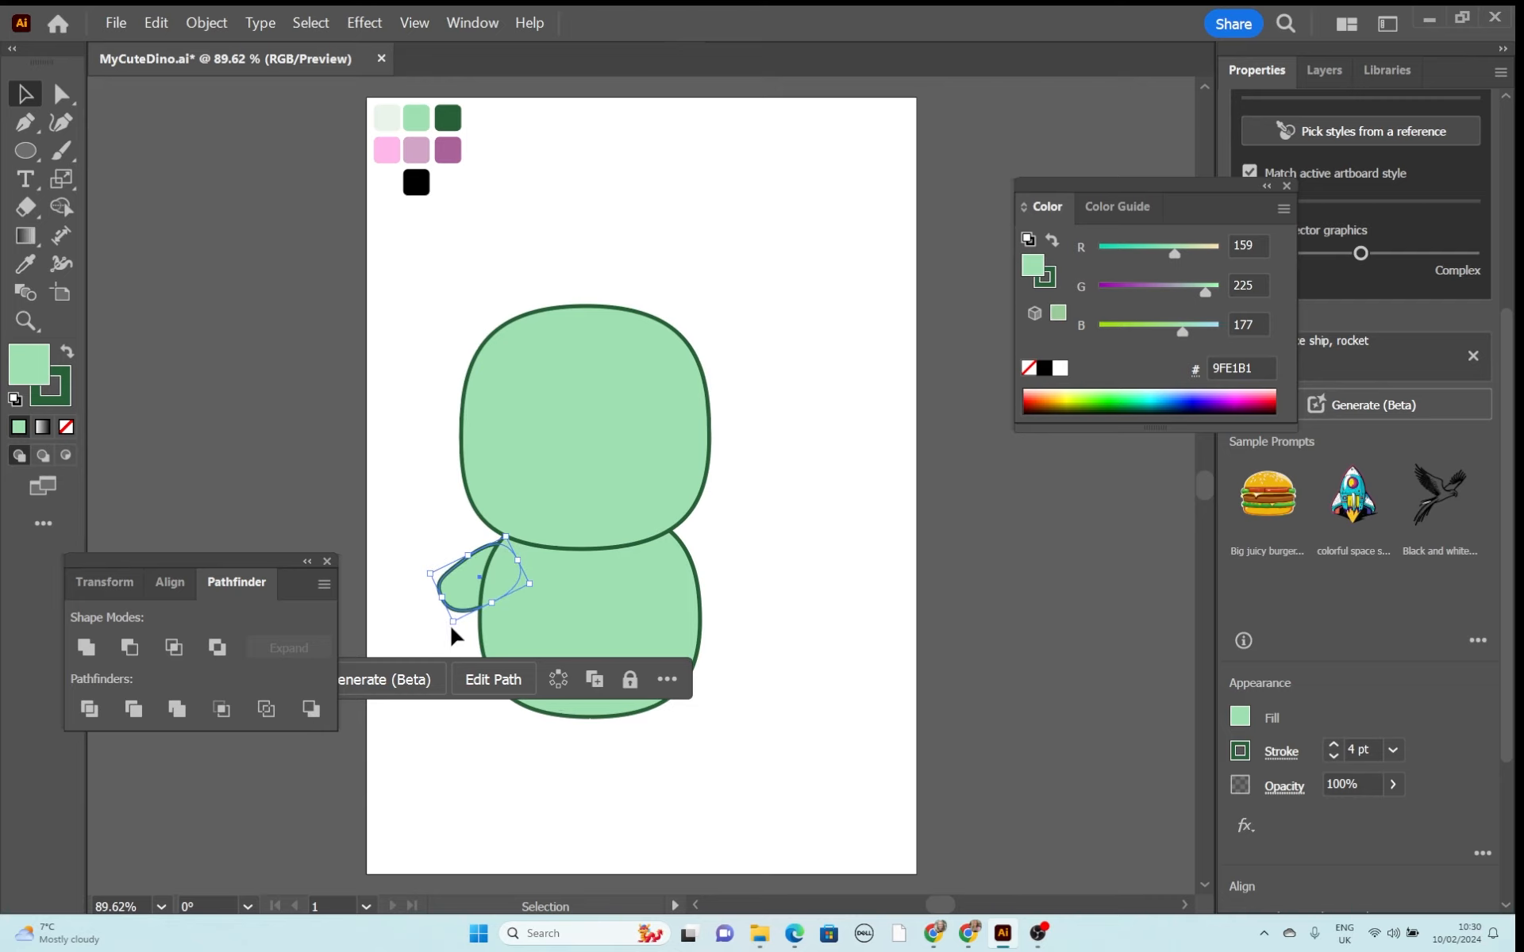
Duplicate the arm, place the copy over the right side of the body, and mirror it left to right.
key(ctrl+c)
key(ctrl+v)
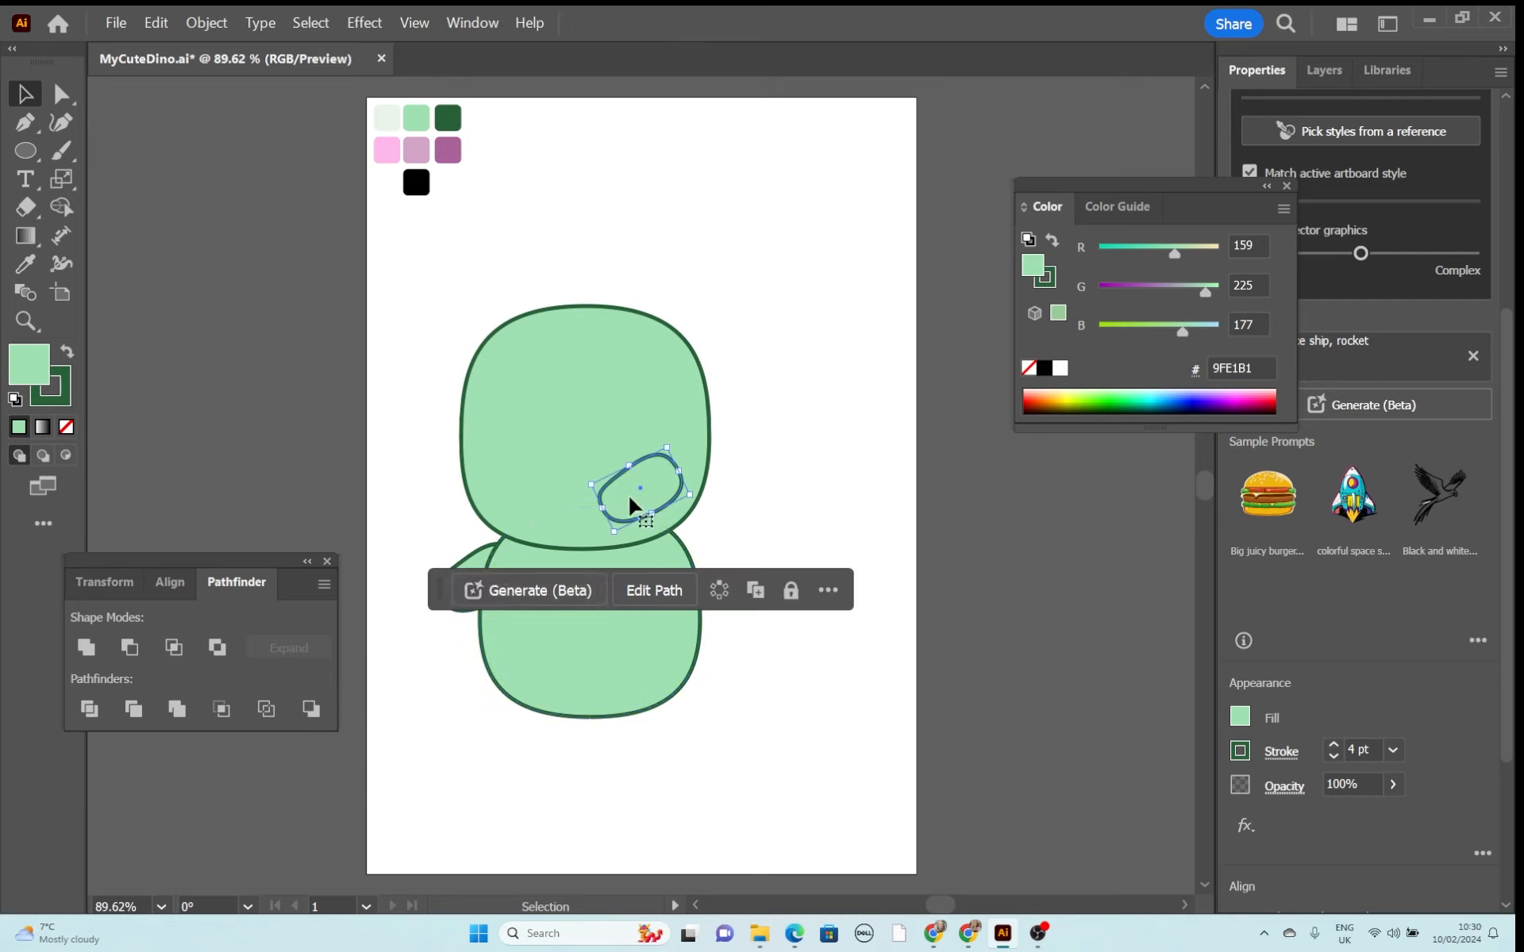
drag(631, 502, 647, 585)
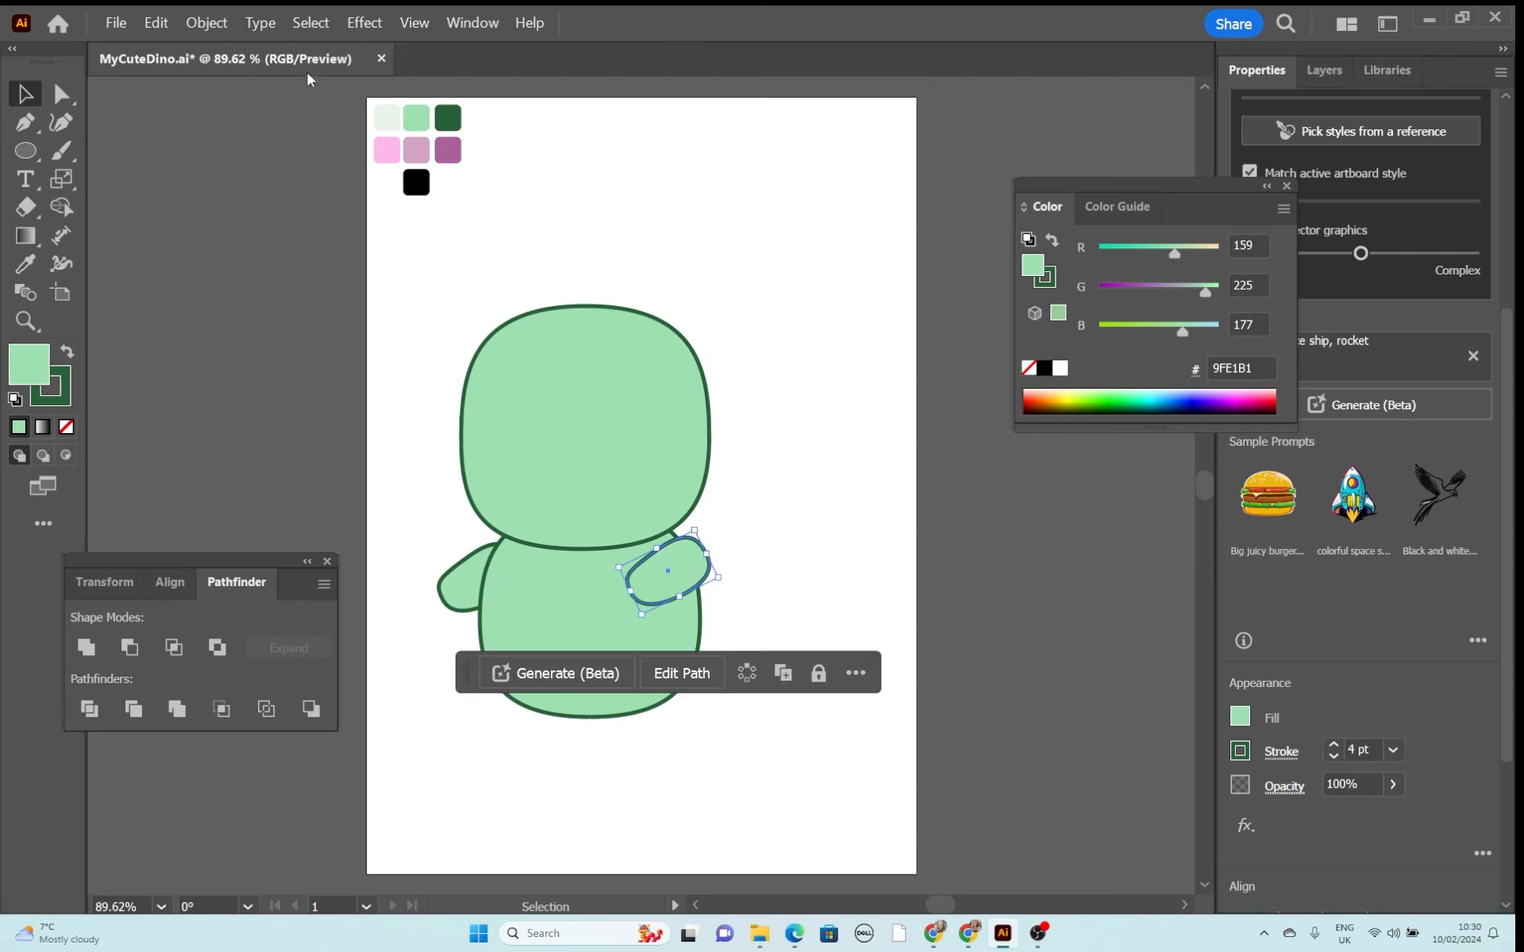
click(207, 24)
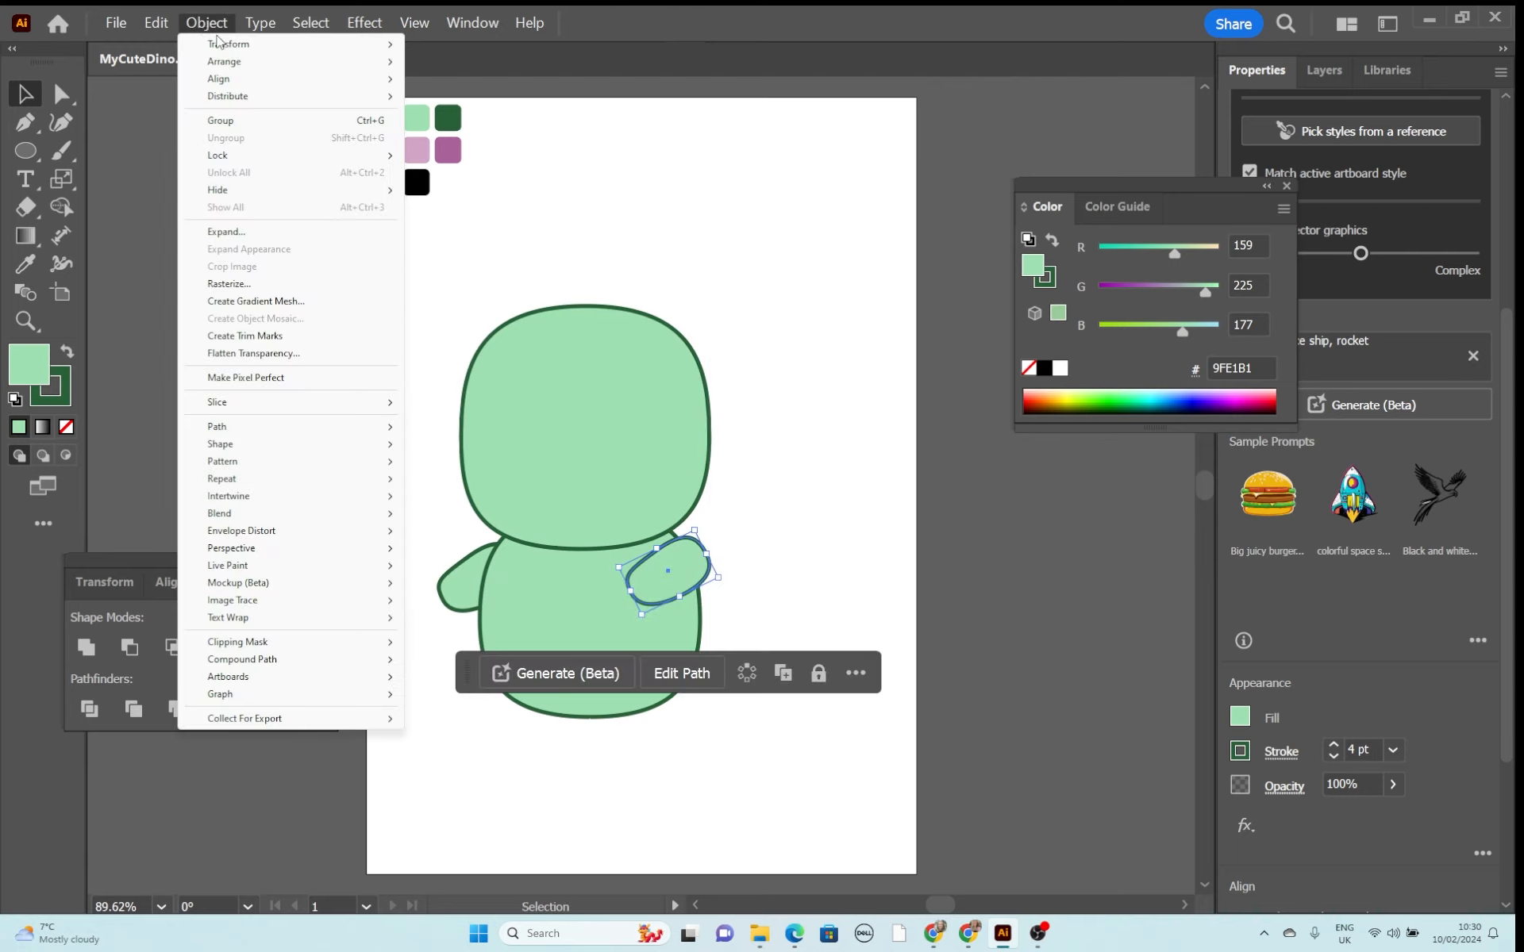
mouse_move(218, 45)
click(435, 104)
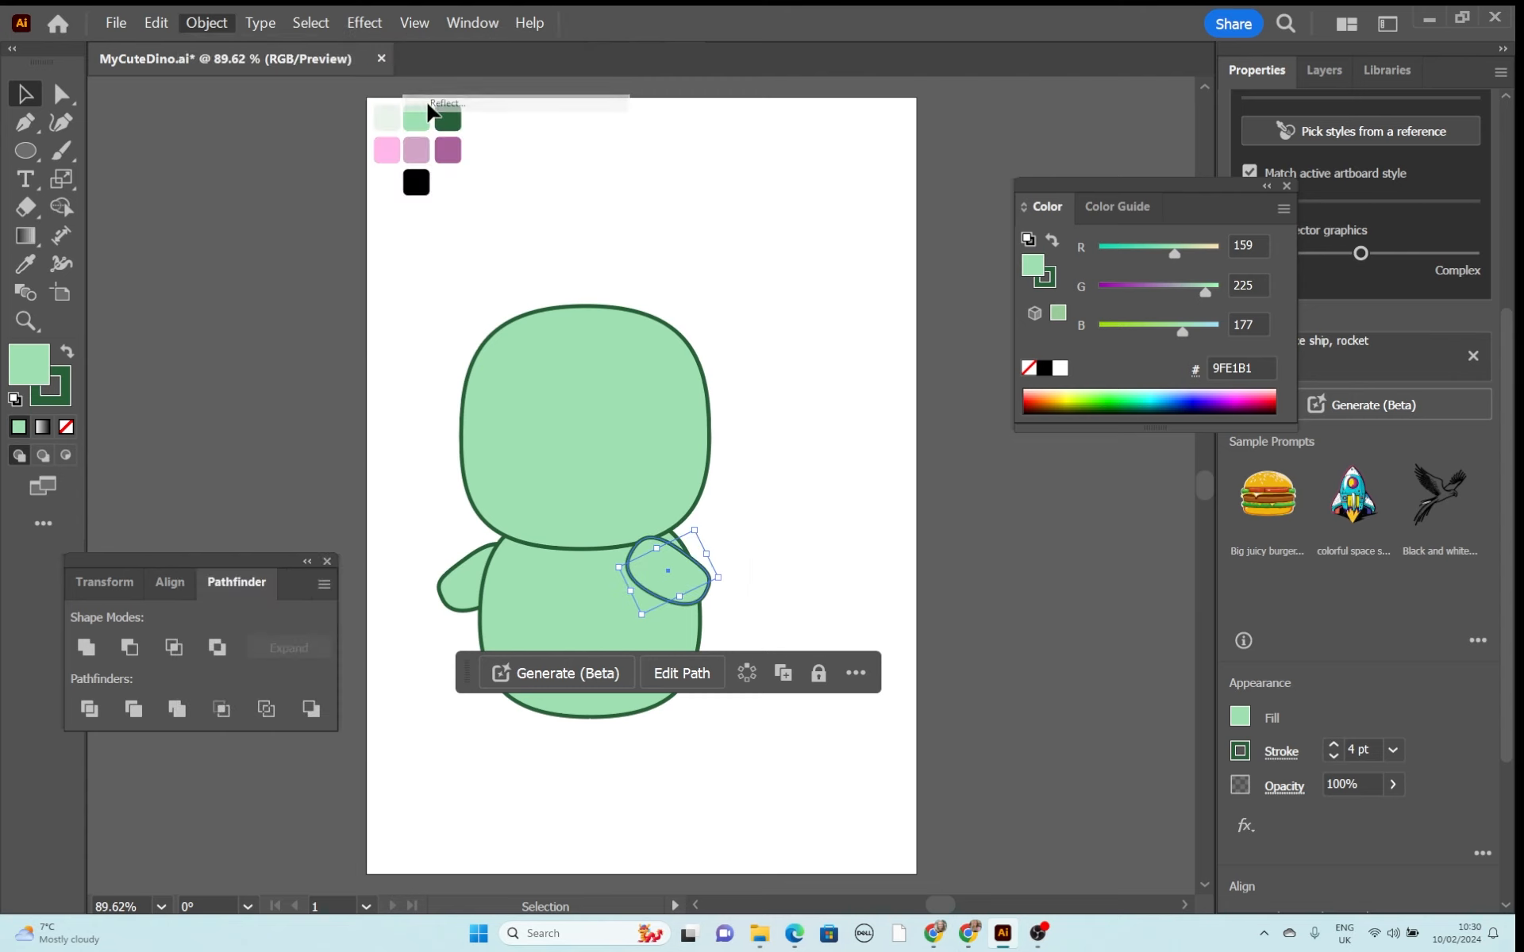
click(973, 618)
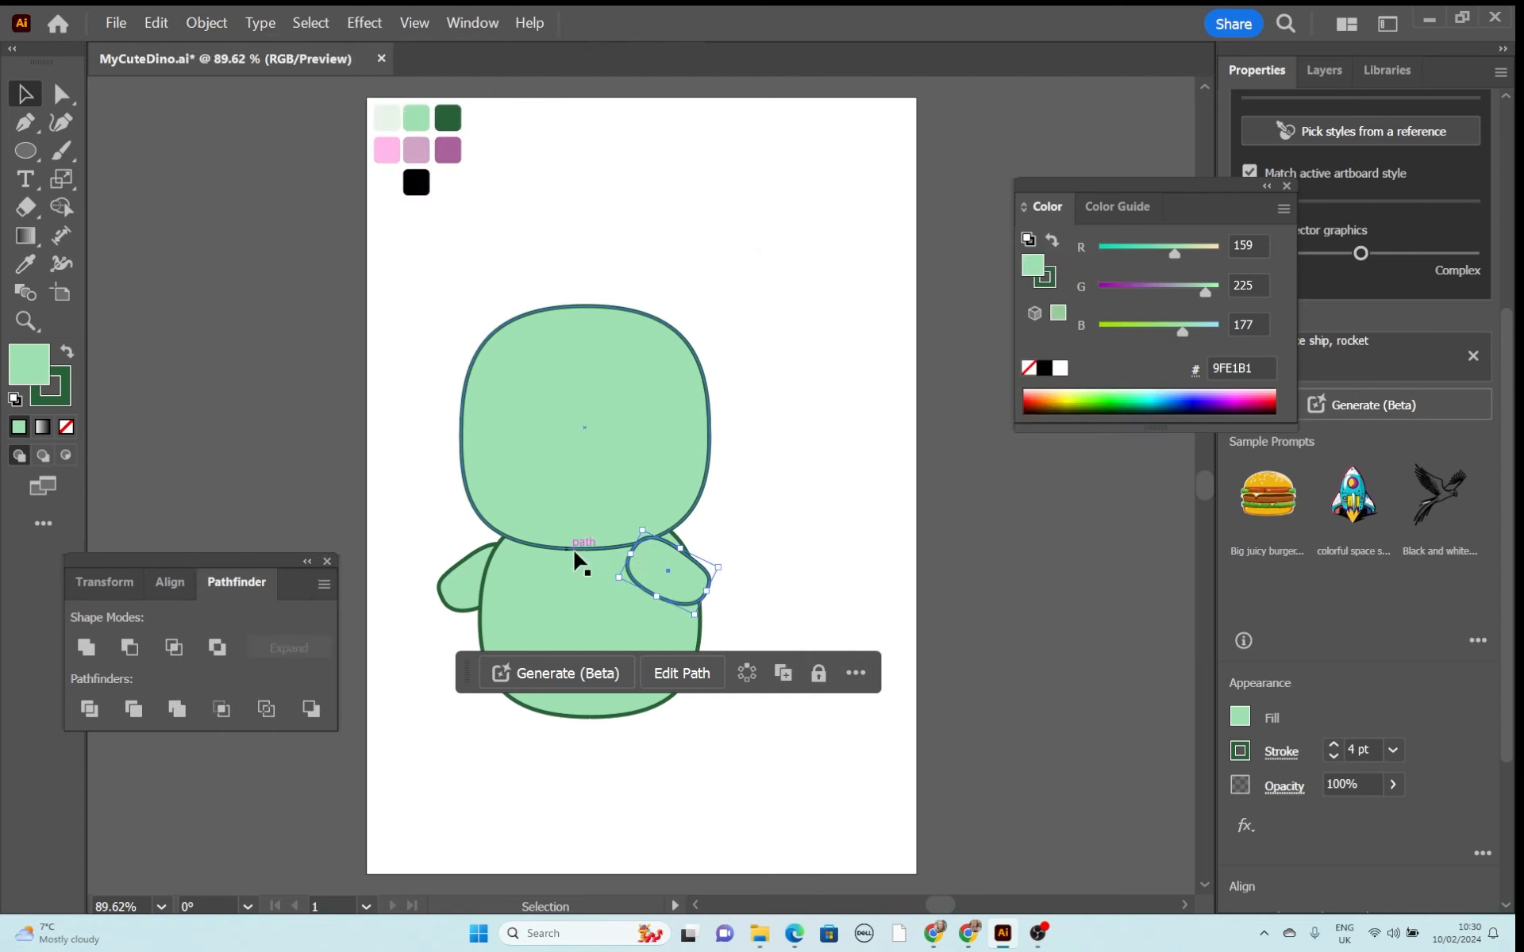
Move the mirrored arm outward over the body's right edge, and shift the left arm slightly up and right to match.
drag(669, 585, 700, 587)
drag(462, 597, 469, 585)
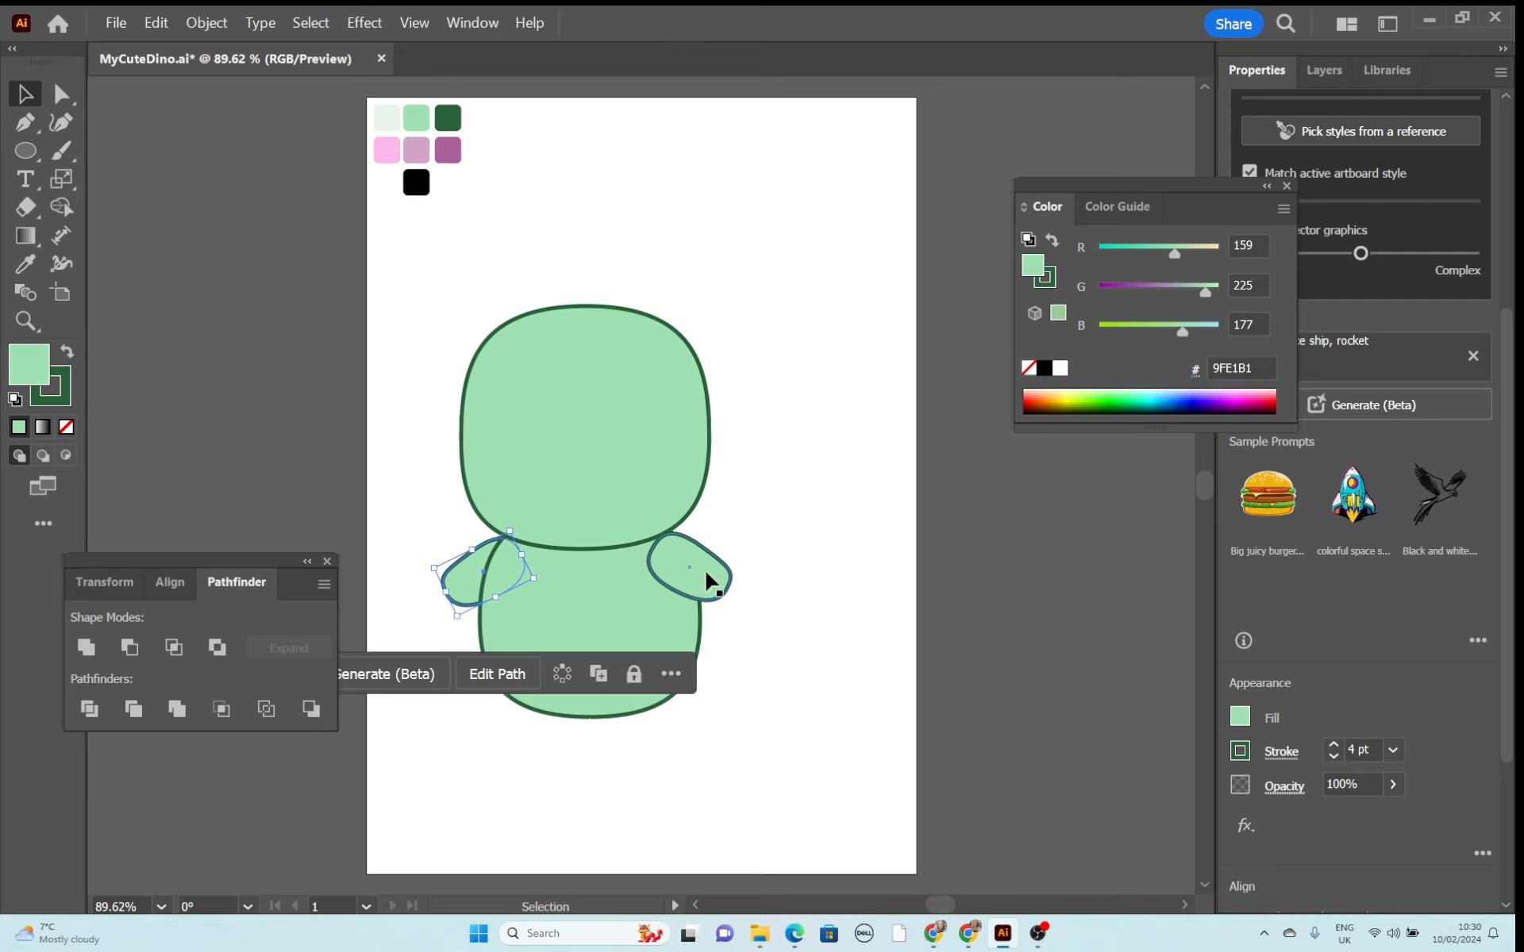
drag(709, 582, 709, 582)
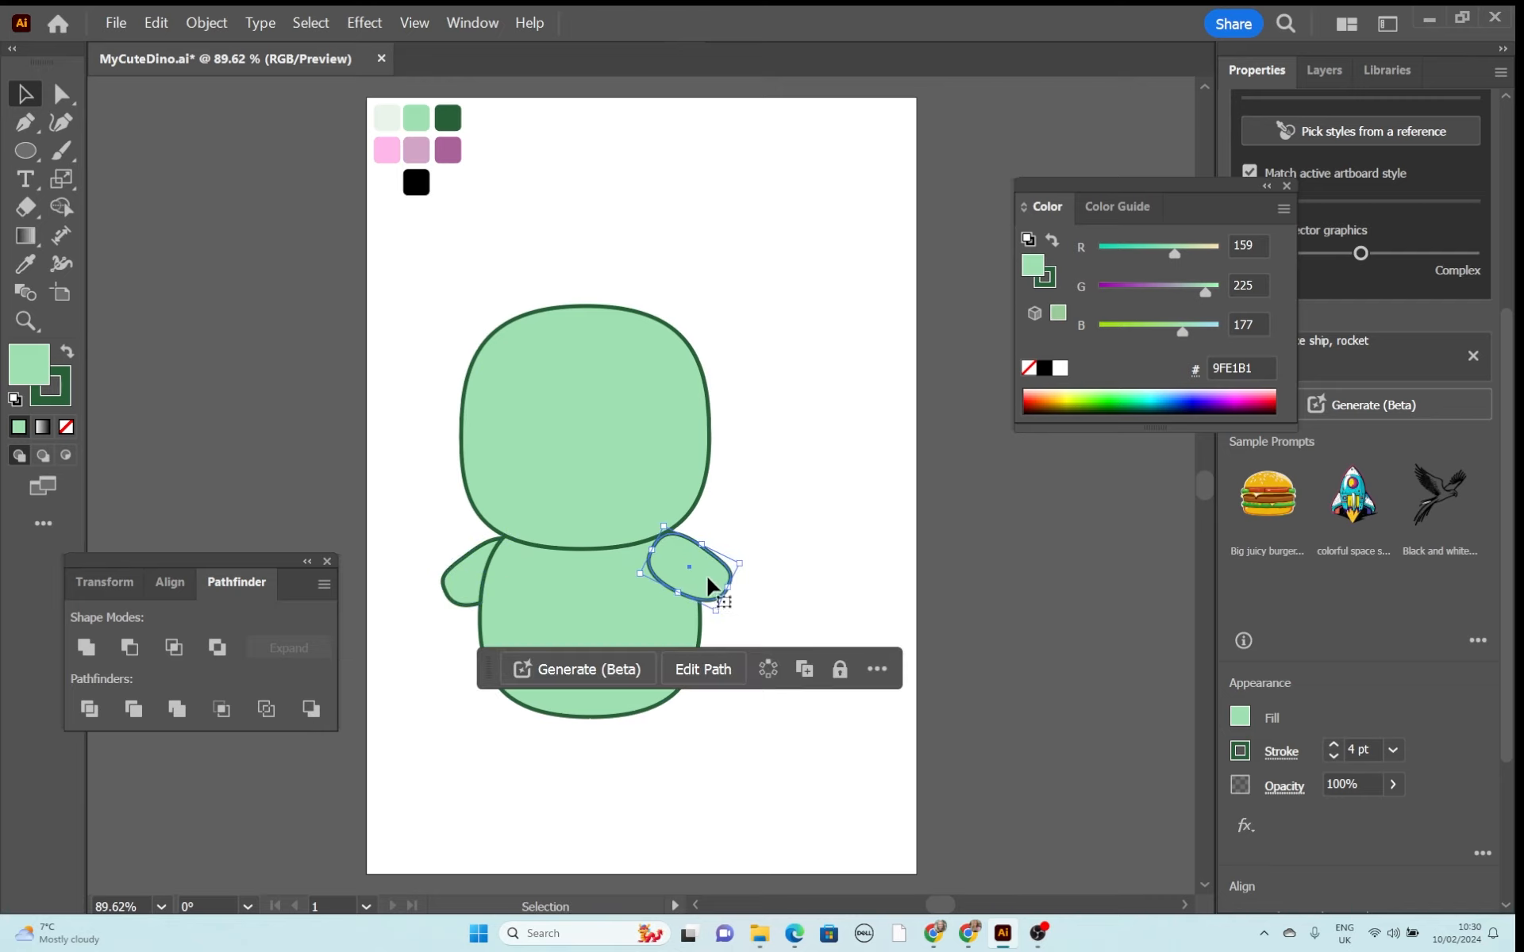
Send the right arm behind the body and head, and deselect it.
right_click(709, 584)
mouse_move(802, 498)
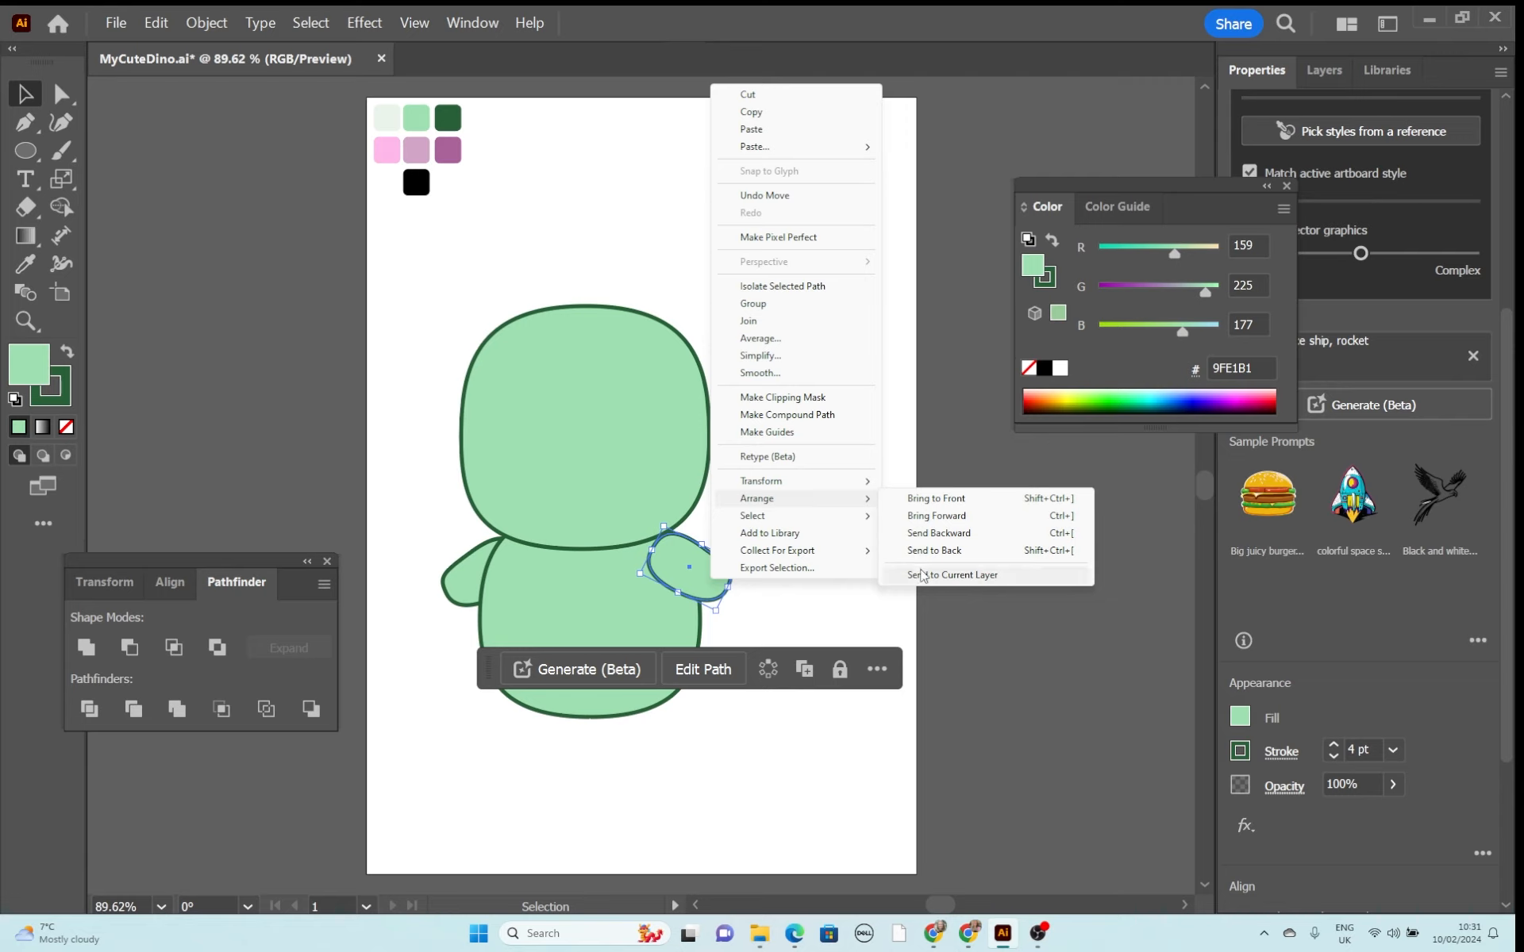
click(953, 549)
click(787, 575)
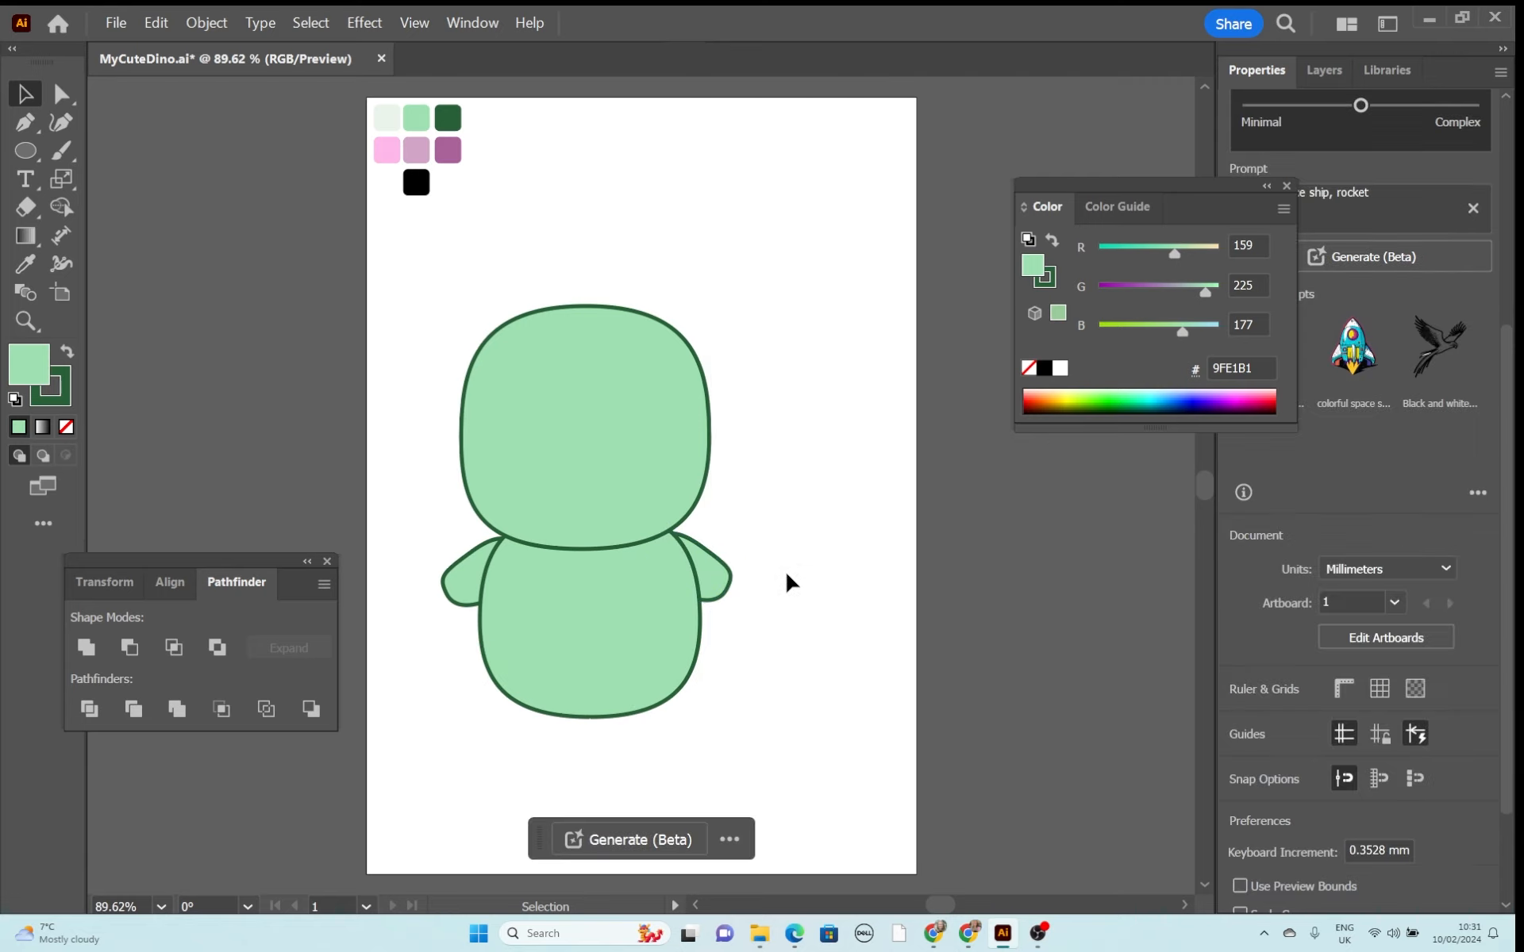
Rotate both arms slightly so their outer ends lift, keep them even beside the neck, and deselect them.
mouse_move(716, 589)
mouse_down()
mouse_move(726, 601)
mouse_move(742, 581)
mouse_move(721, 573)
mouse_move(726, 586)
mouse_up()
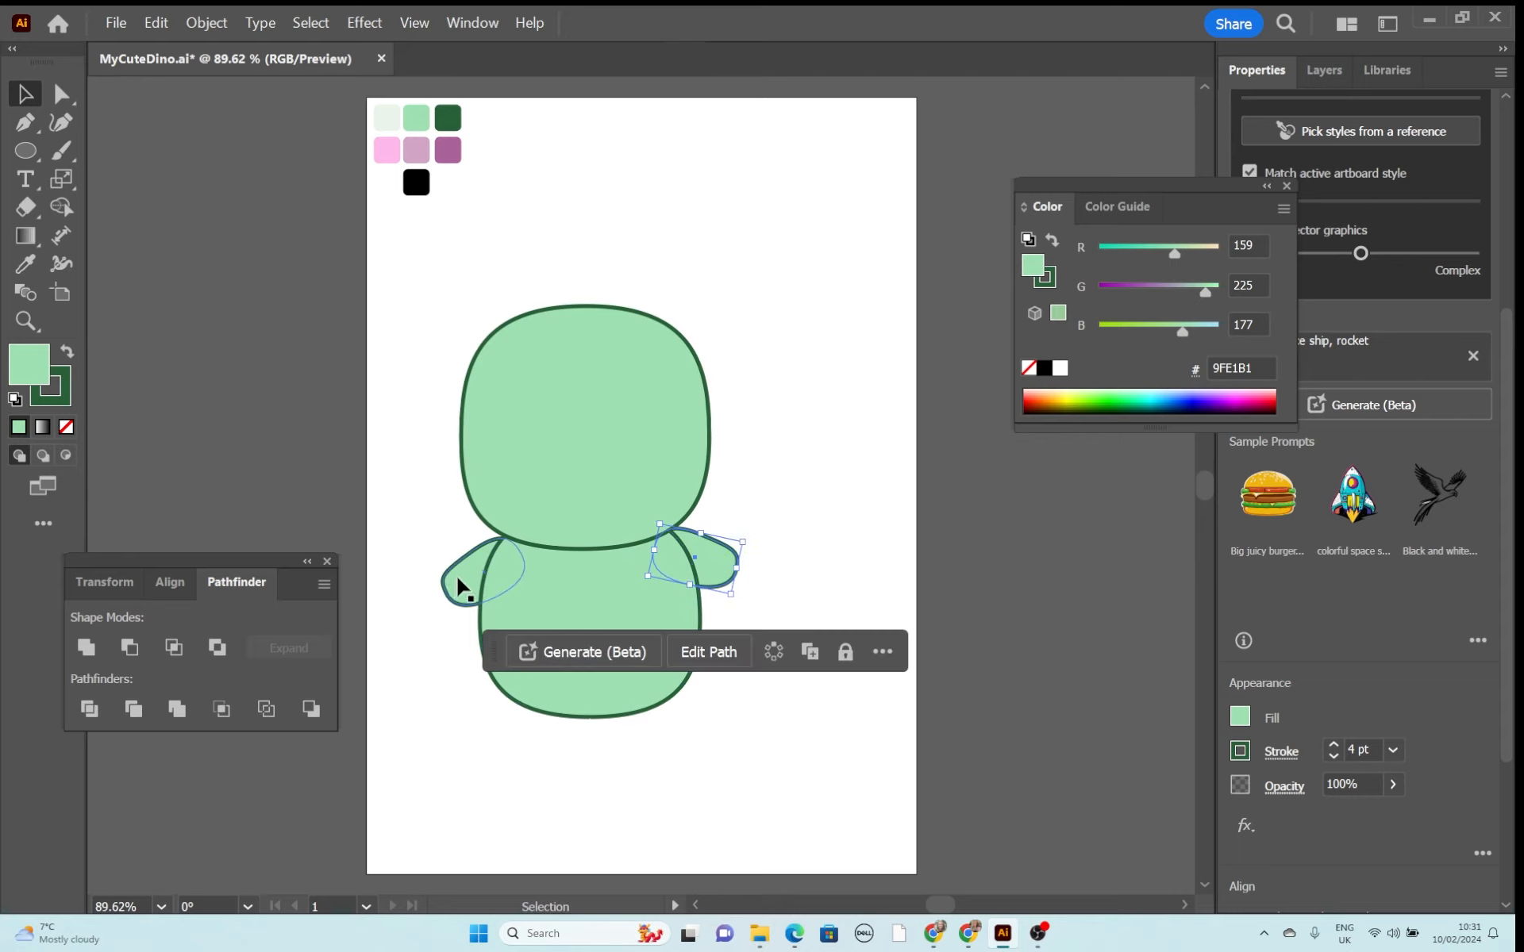
click(460, 587)
drag(447, 618, 466, 585)
click(825, 631)
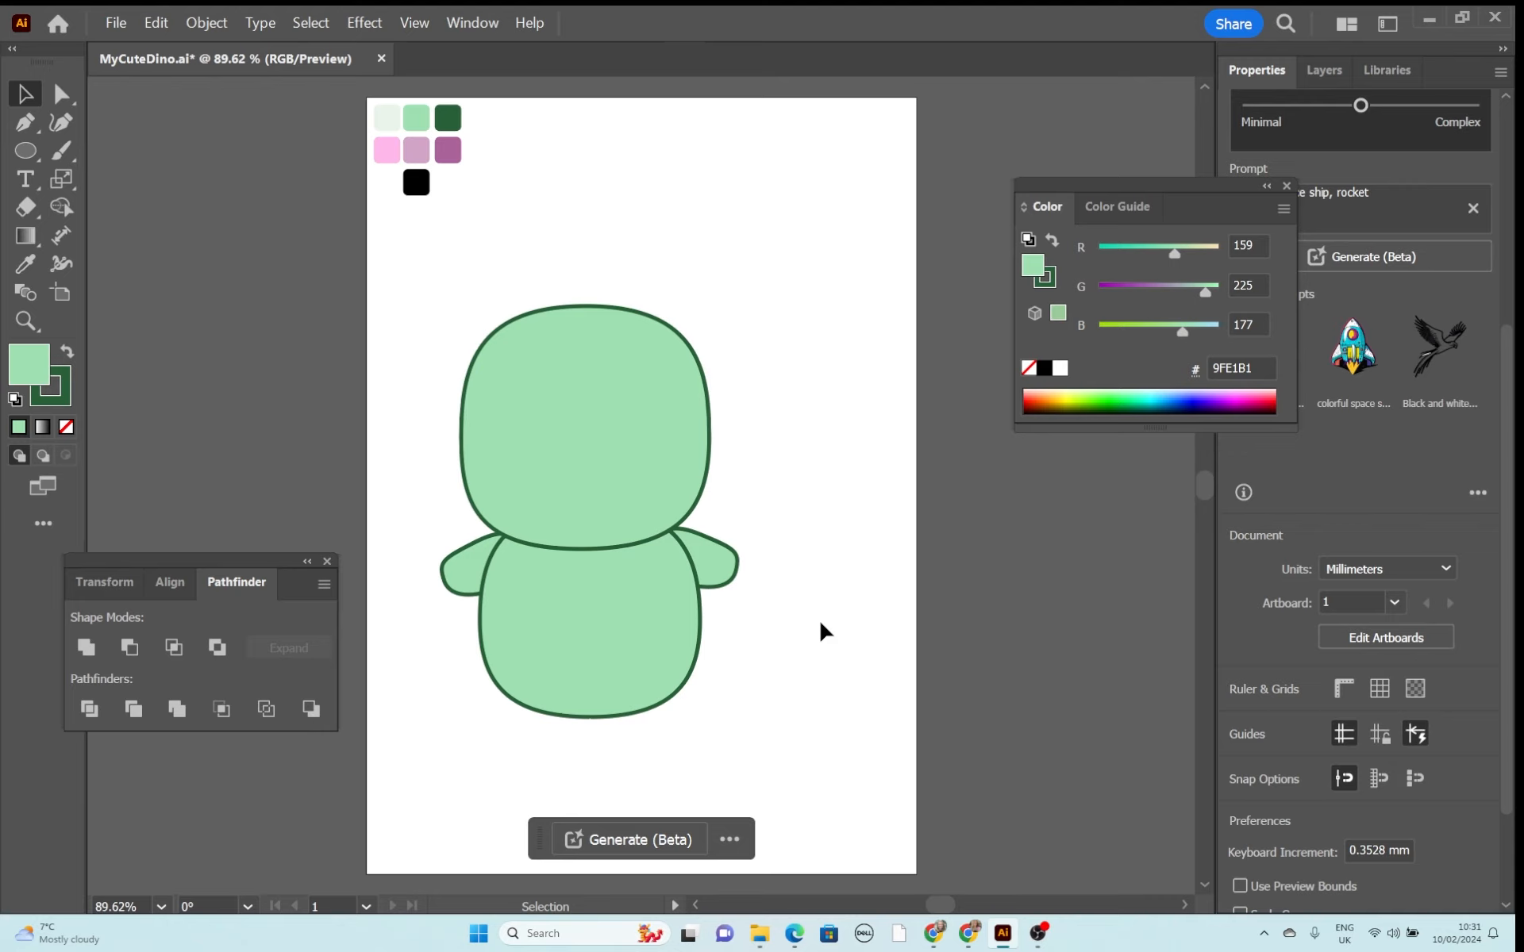
Draw a wide ellipse over the body's lower-right edge for the tail, and add an anchor point on its upper-right curve.
click(25, 150)
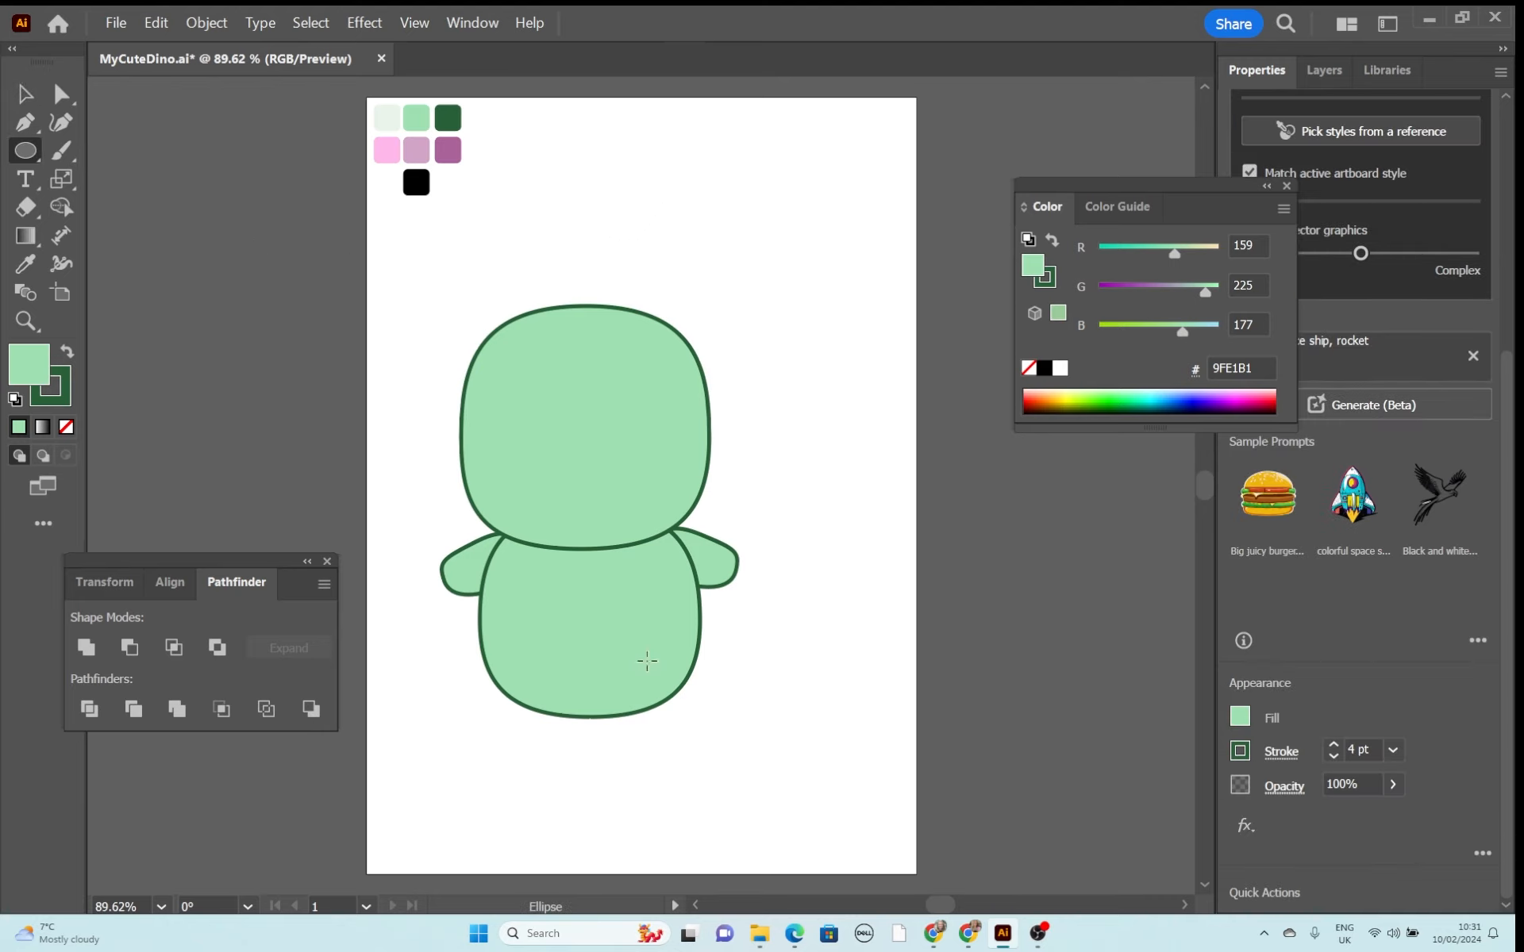
drag(647, 660, 777, 737)
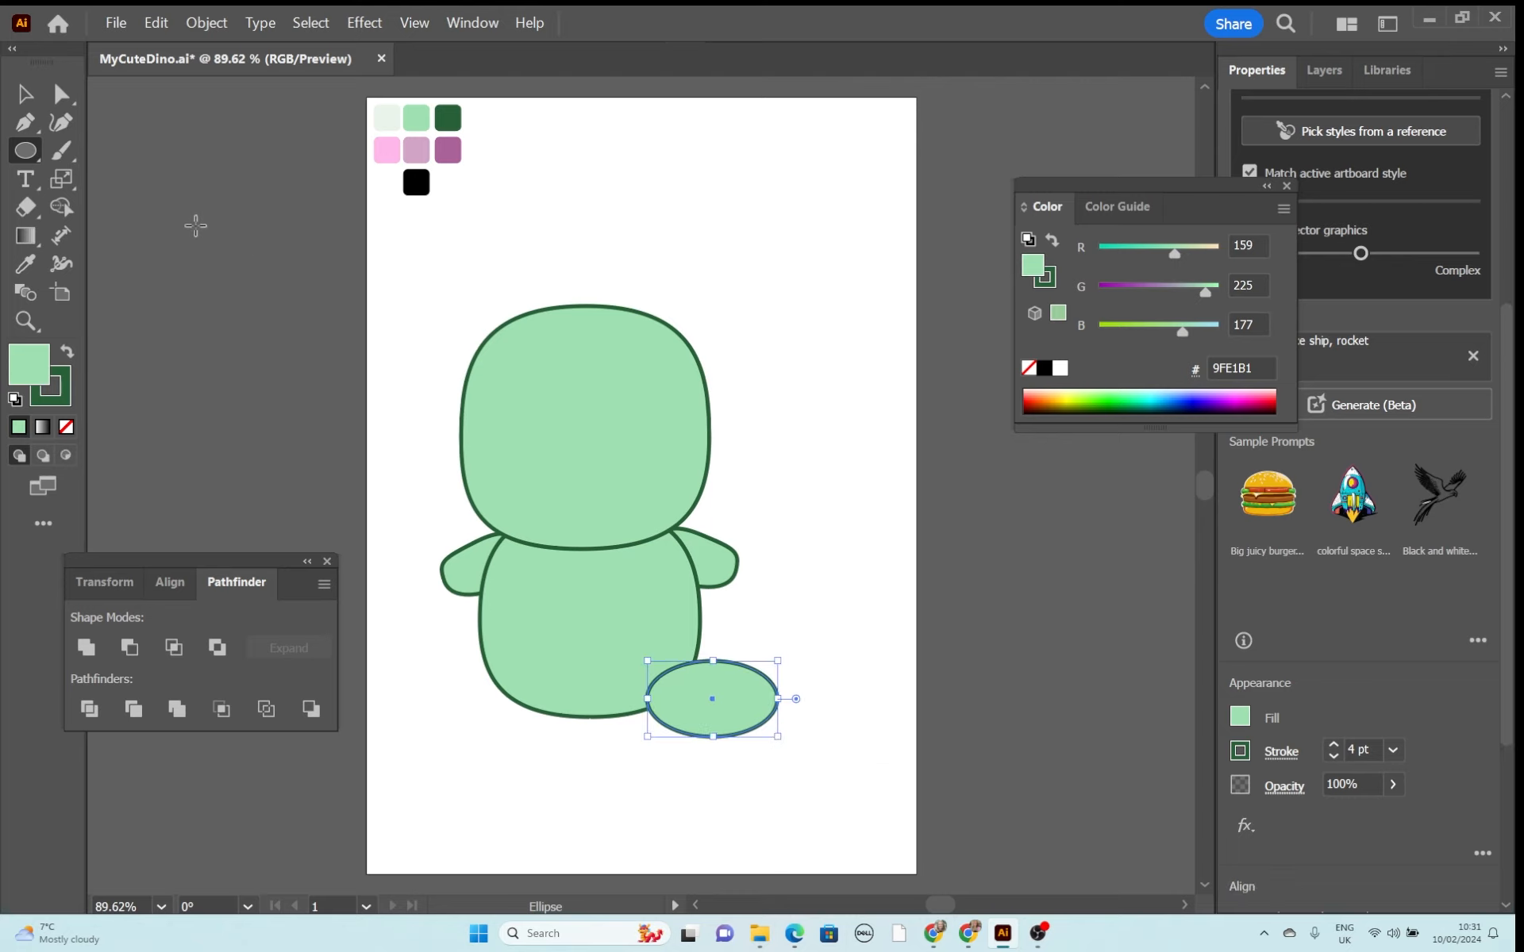
click(24, 123)
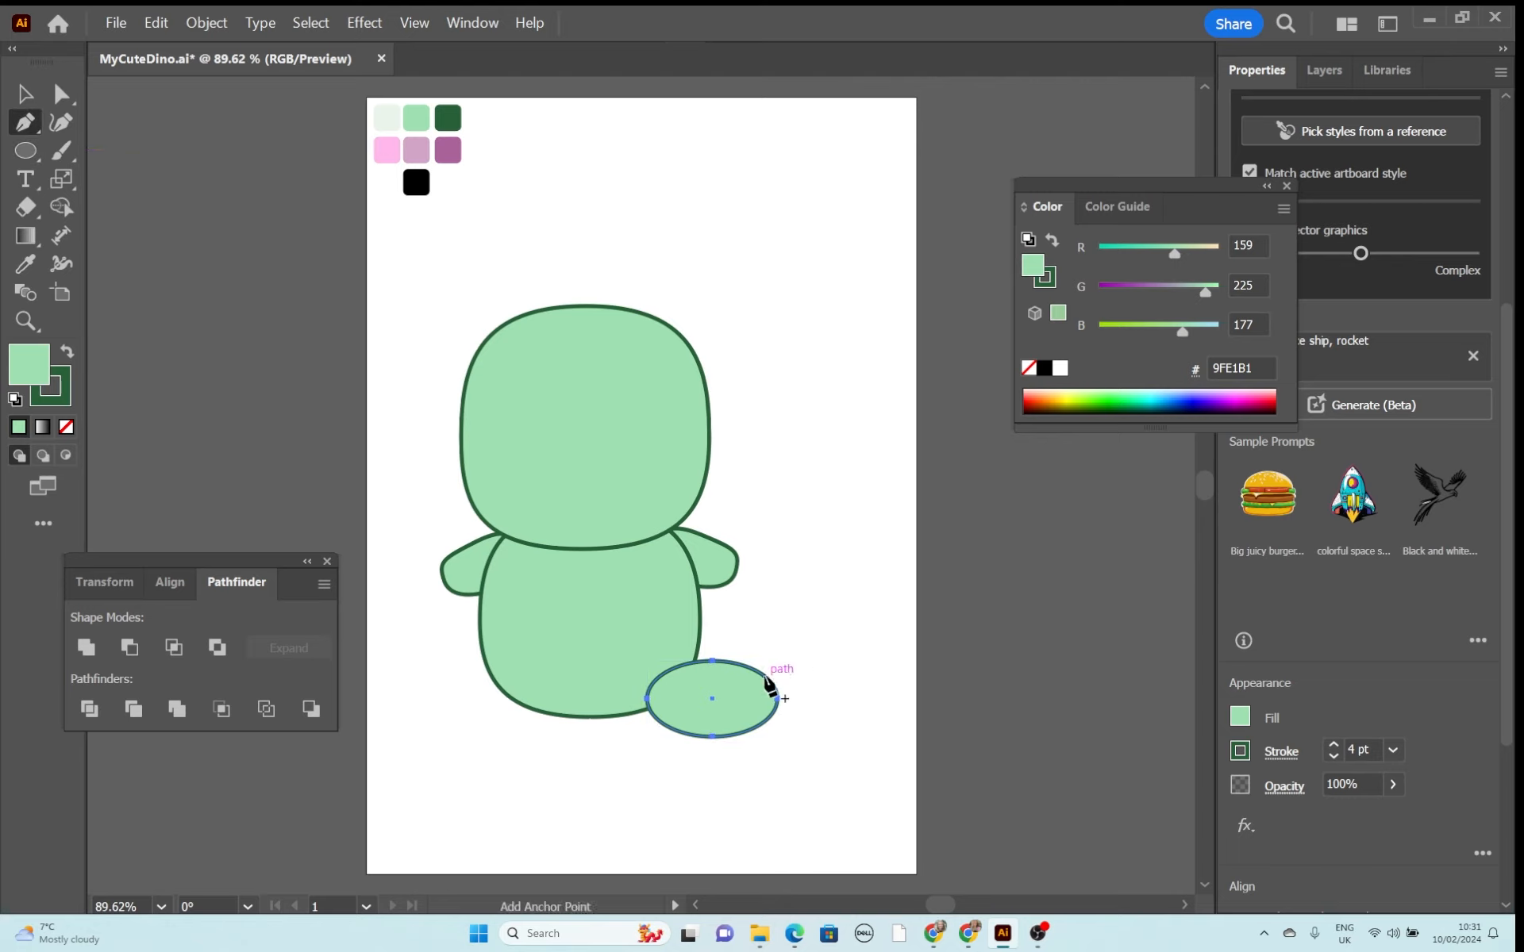
click(765, 677)
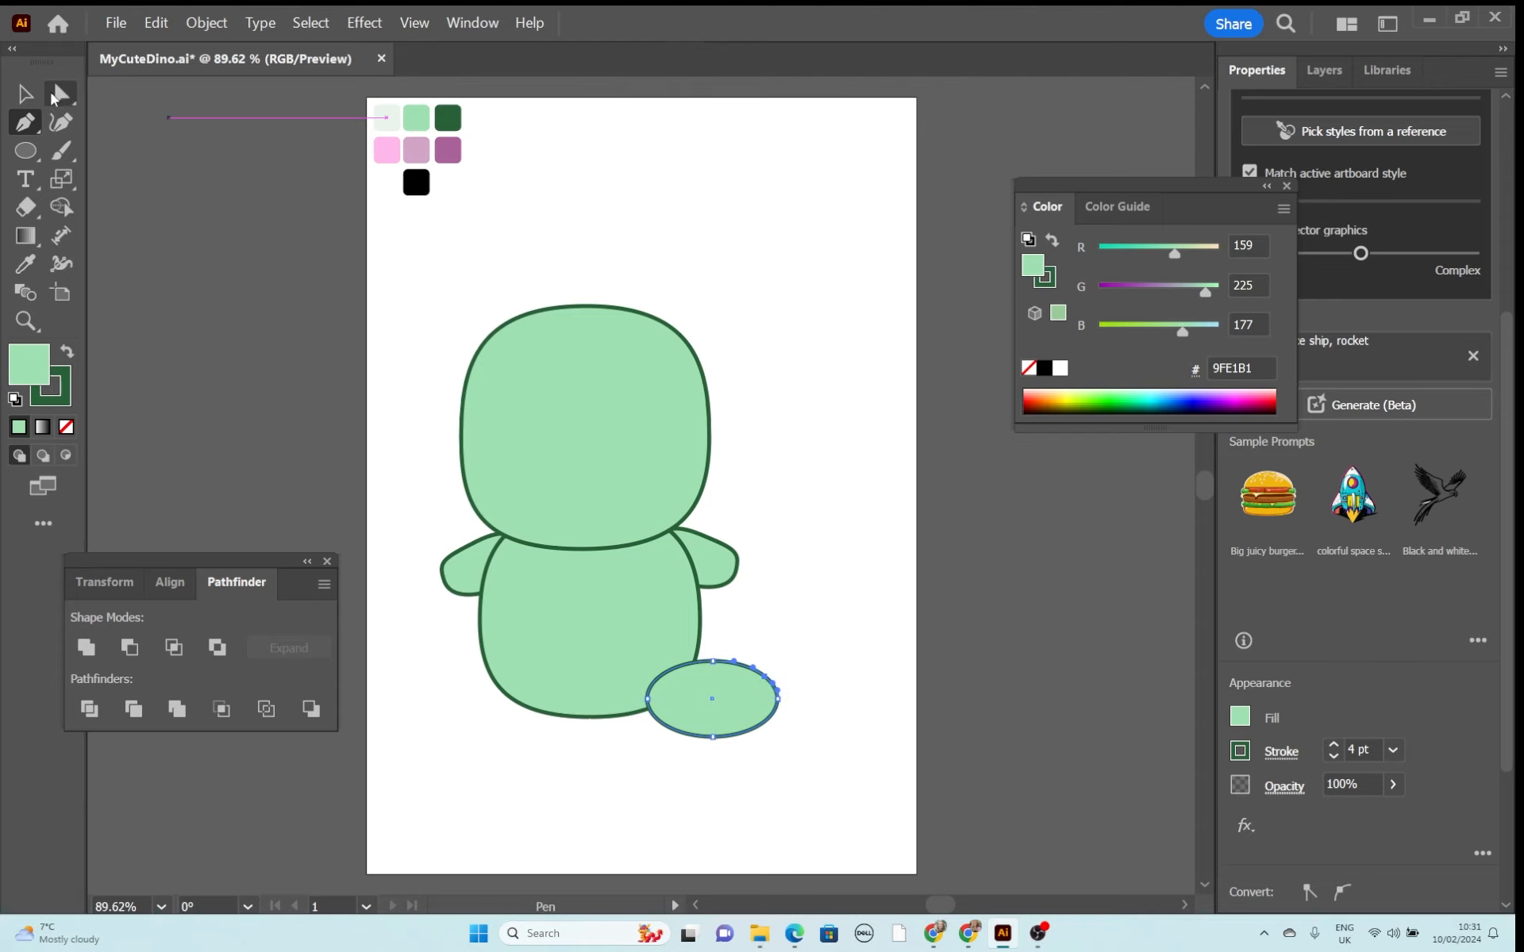
Shape the ellipse into a tail by pulling the new anchor point out to a tip and drawing the right and bottom anchor points inward.
click(61, 94)
drag(767, 676, 753, 719)
click(712, 738)
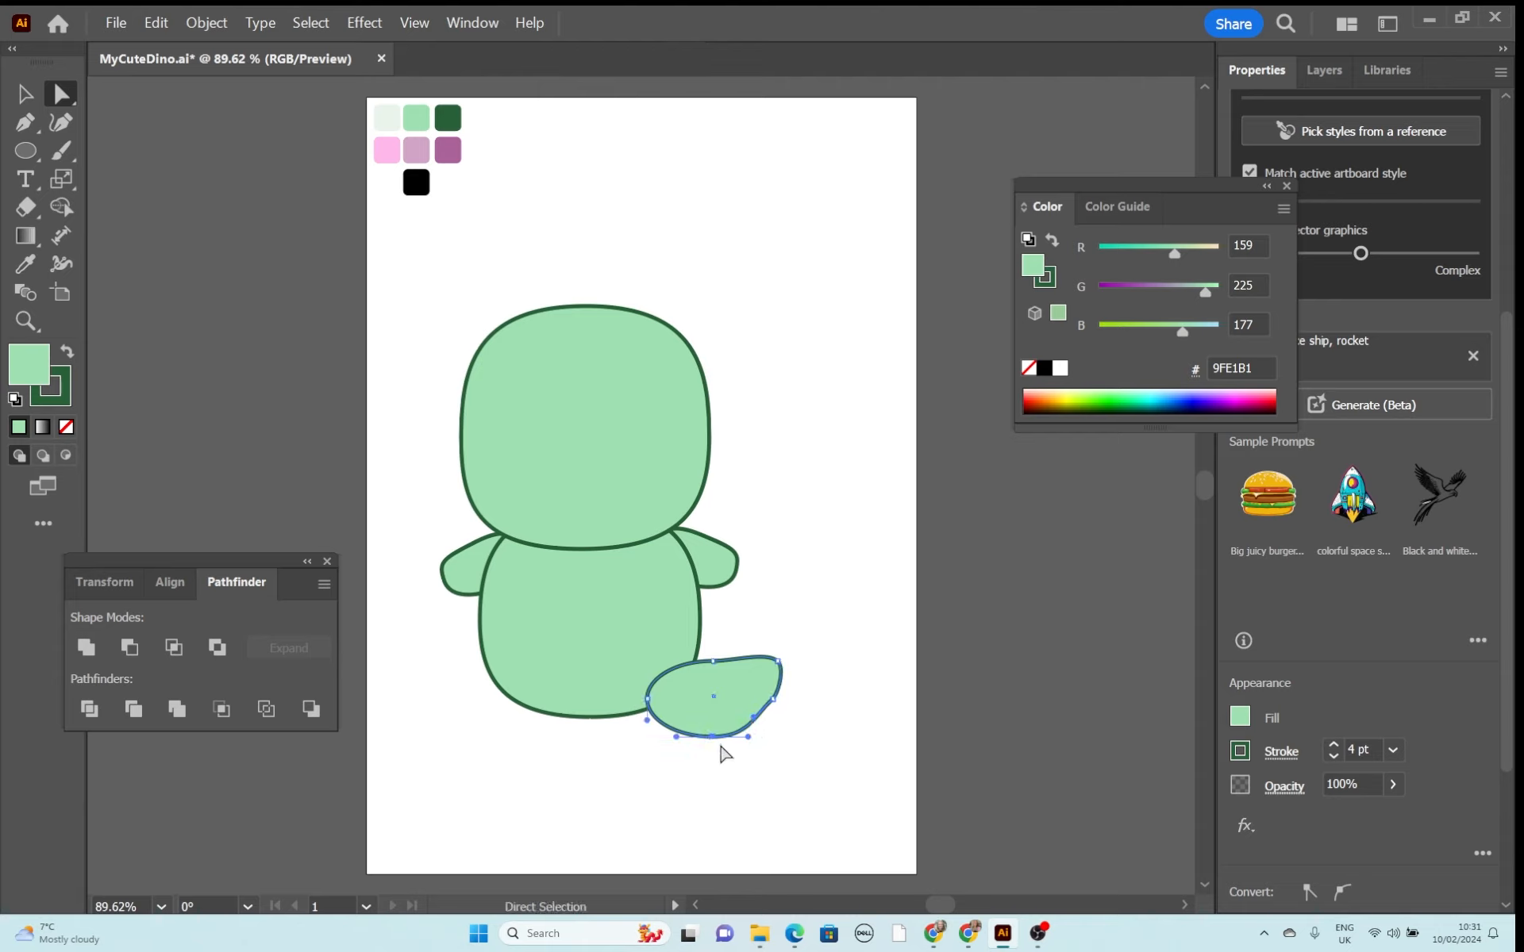
drag(713, 739, 766, 697)
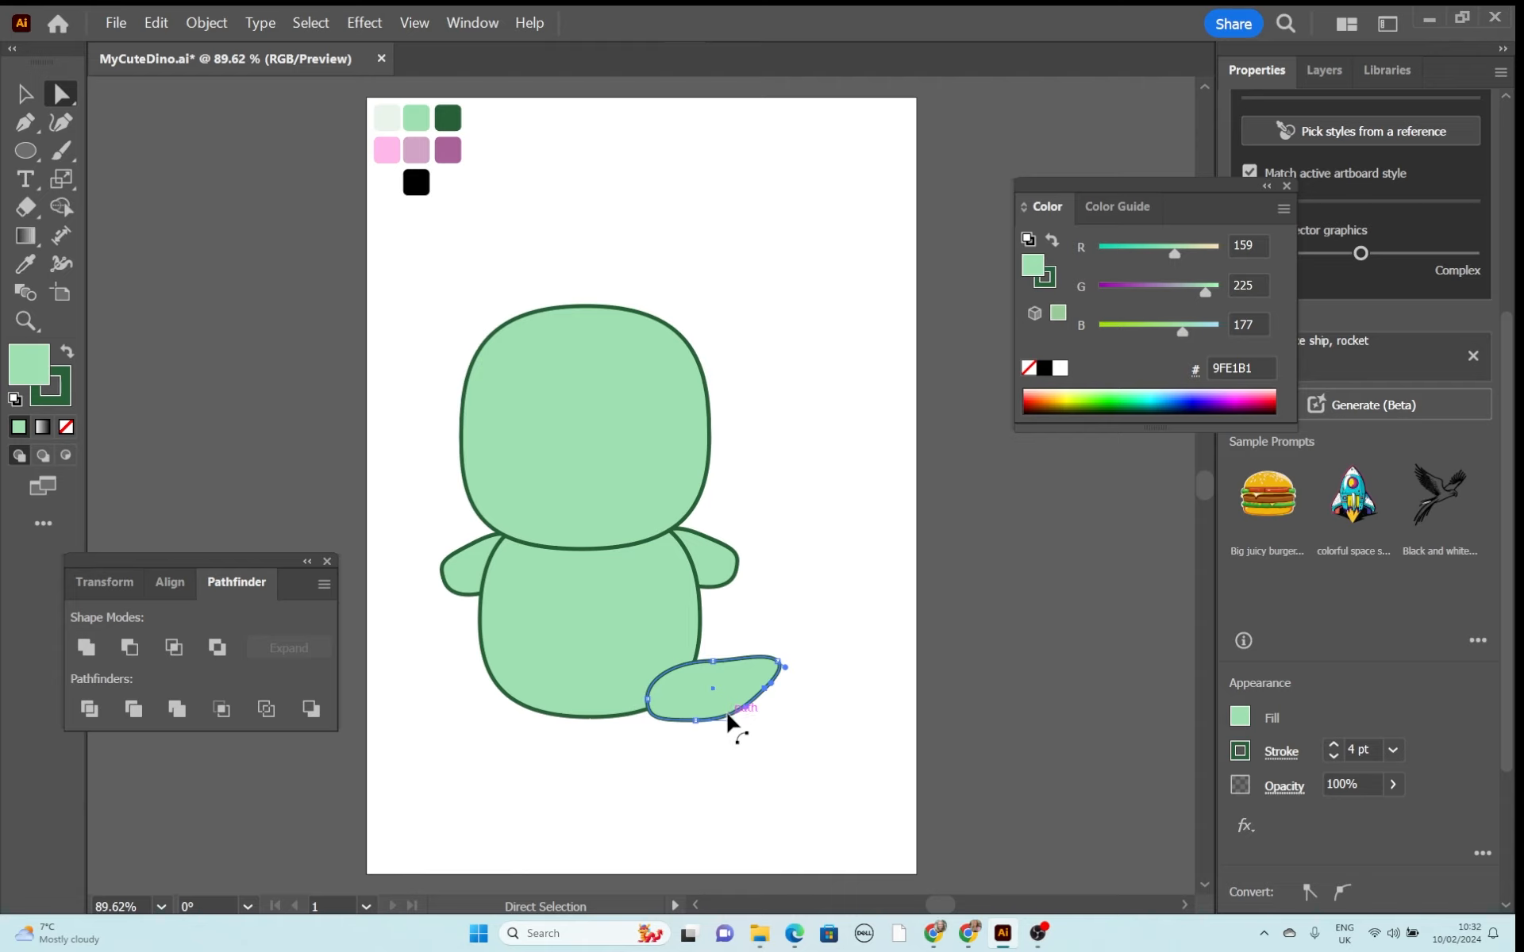
Lower the tail's upper anchor point and tilt its handles so the upper edge dips toward the body.
click(712, 662)
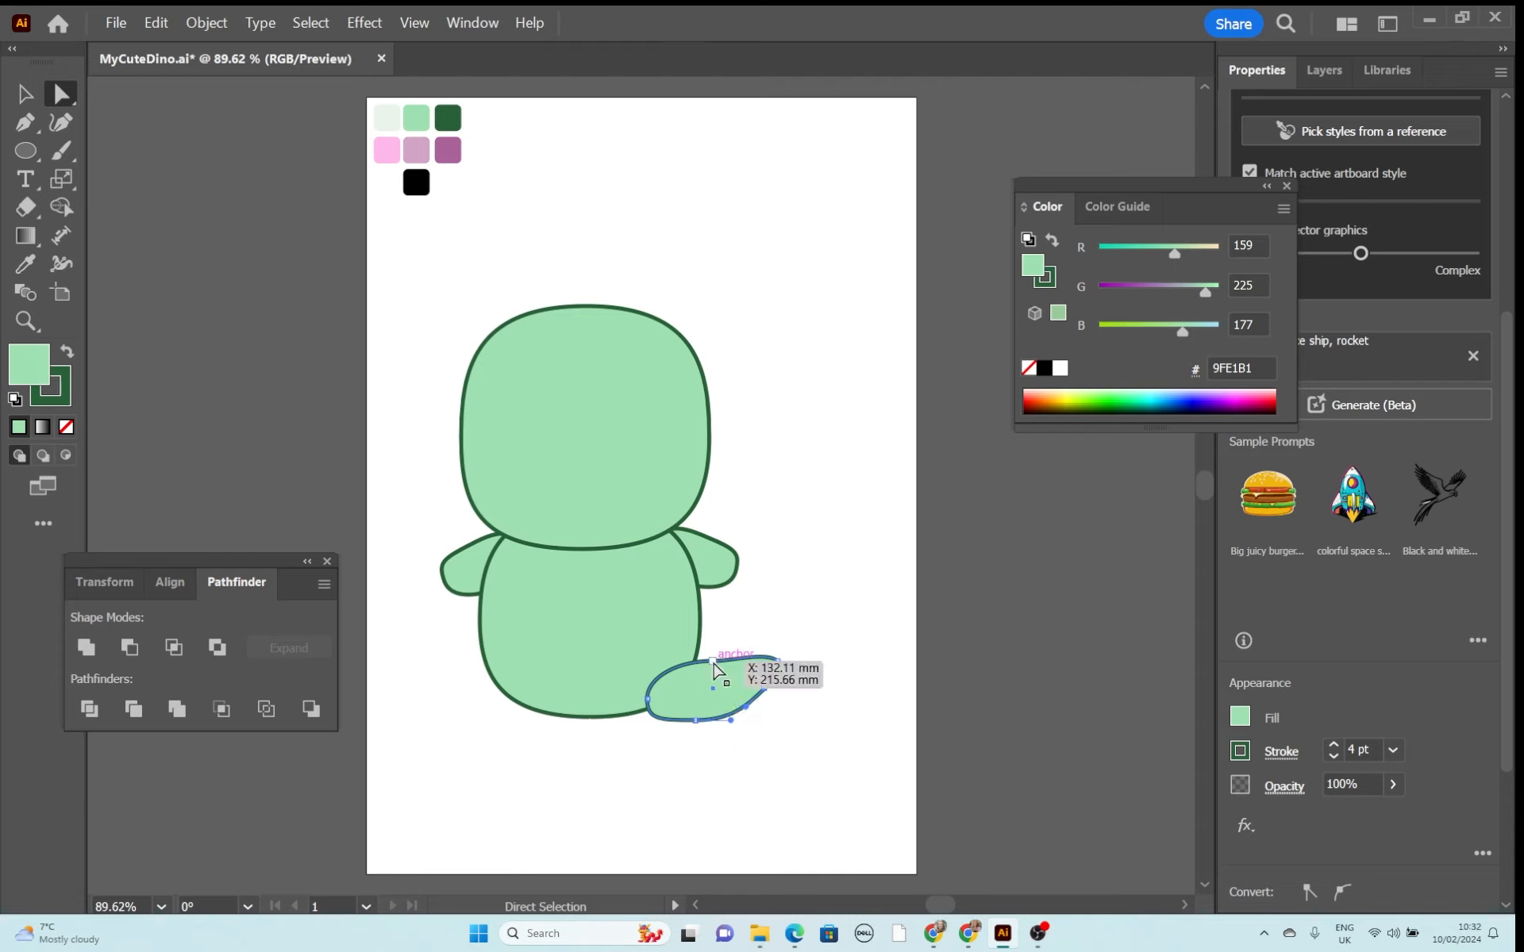
click(713, 662)
drag(677, 662, 713, 679)
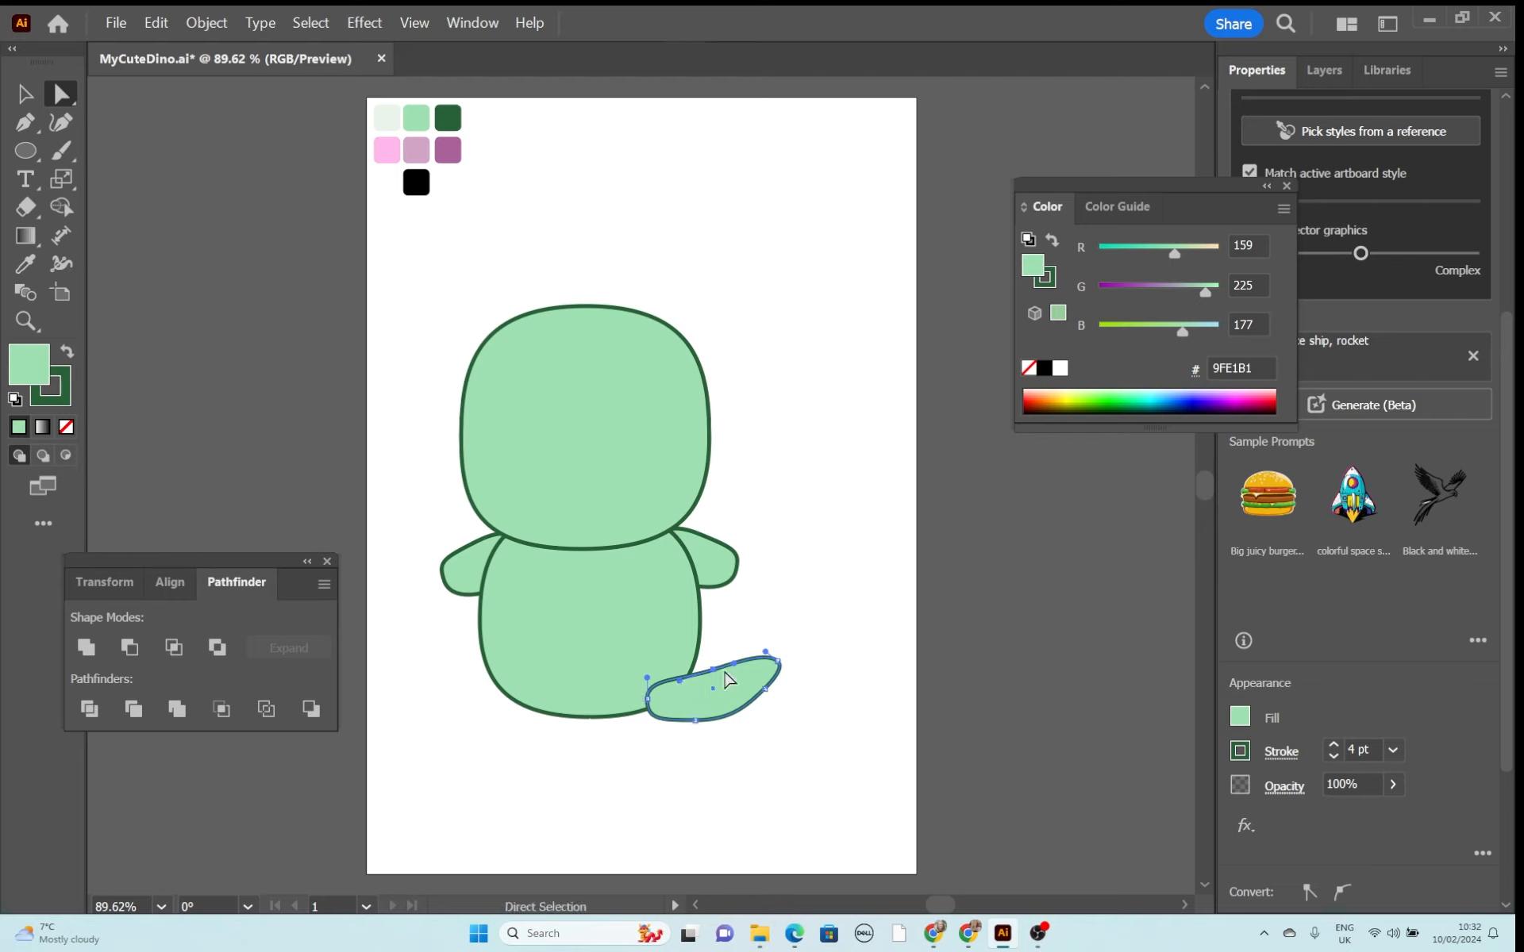
Sharpen the tail's tip by adjusting its anchor point and direction handles.
drag(776, 665, 780, 664)
click(770, 650)
click(770, 661)
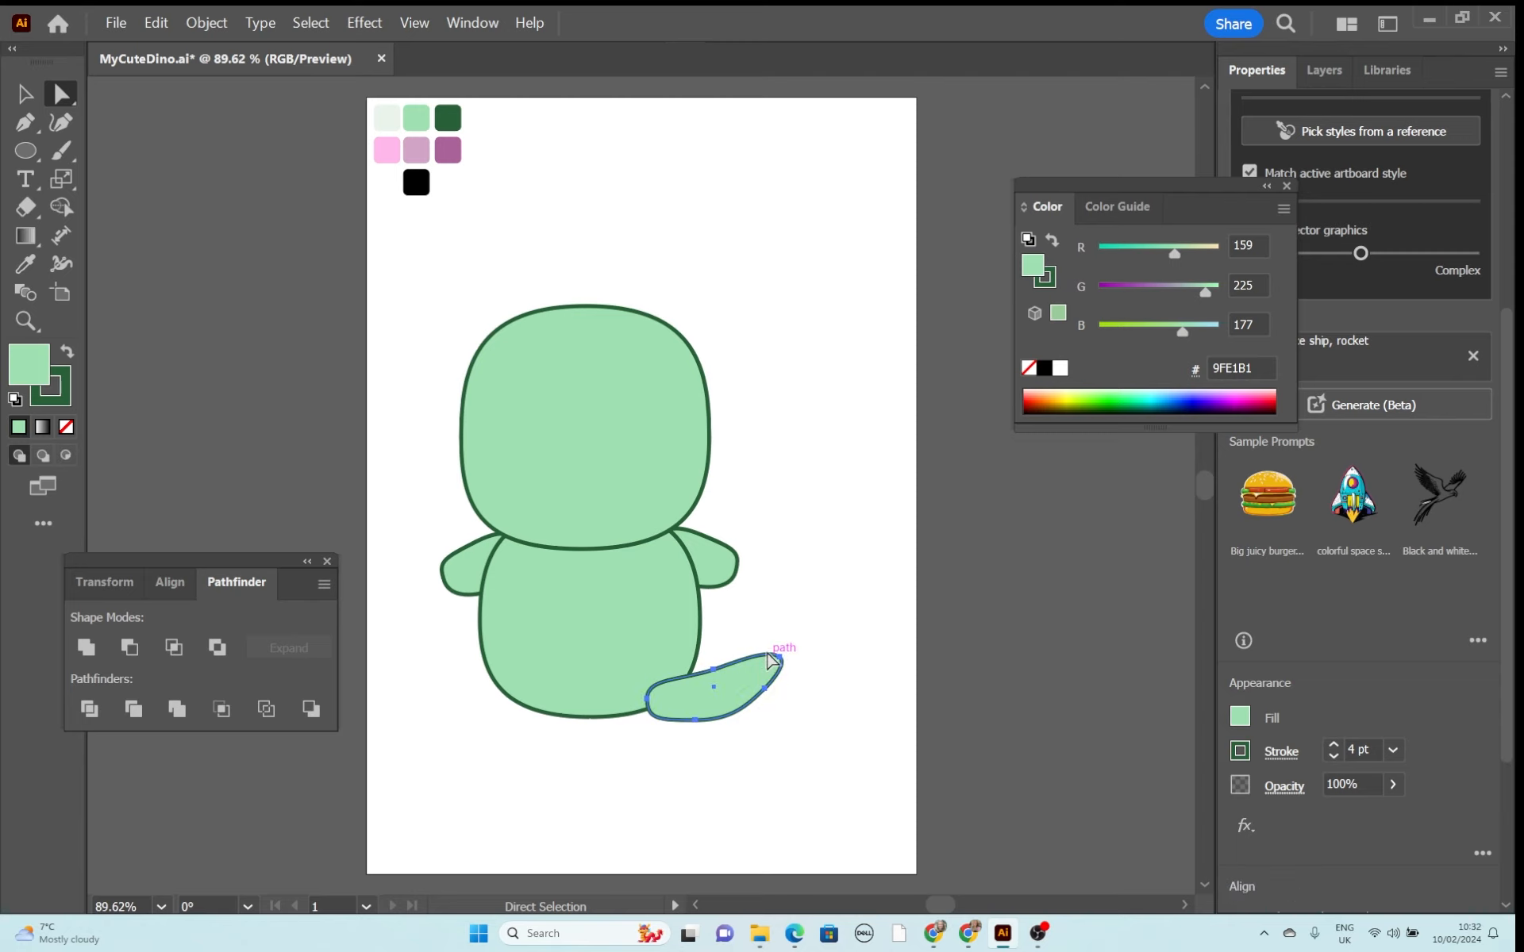
click(778, 659)
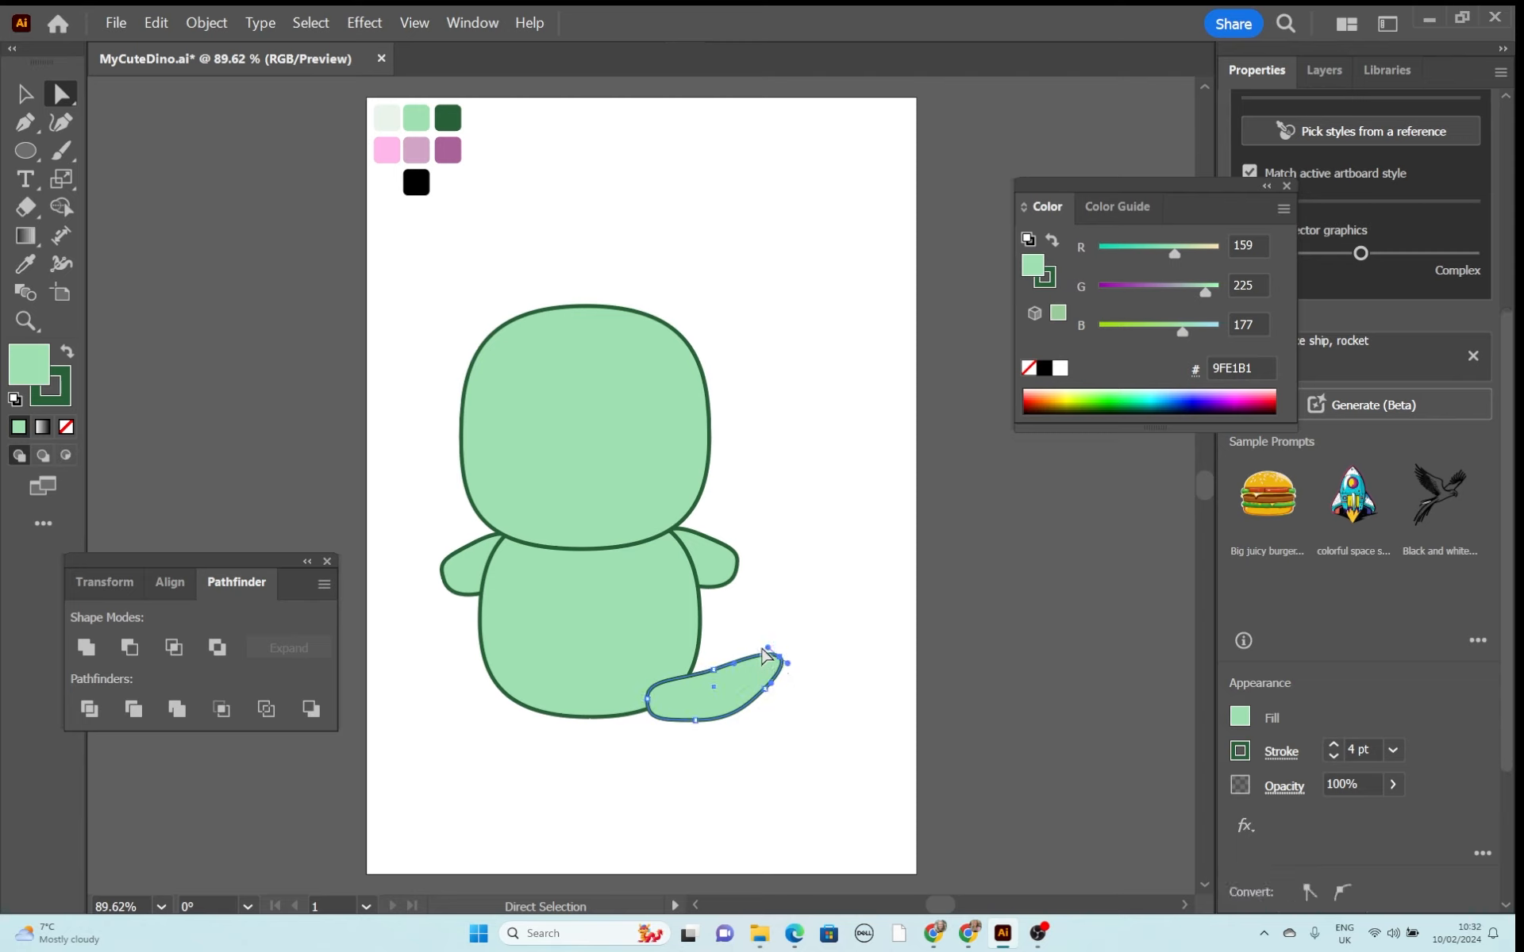
drag(768, 651, 764, 657)
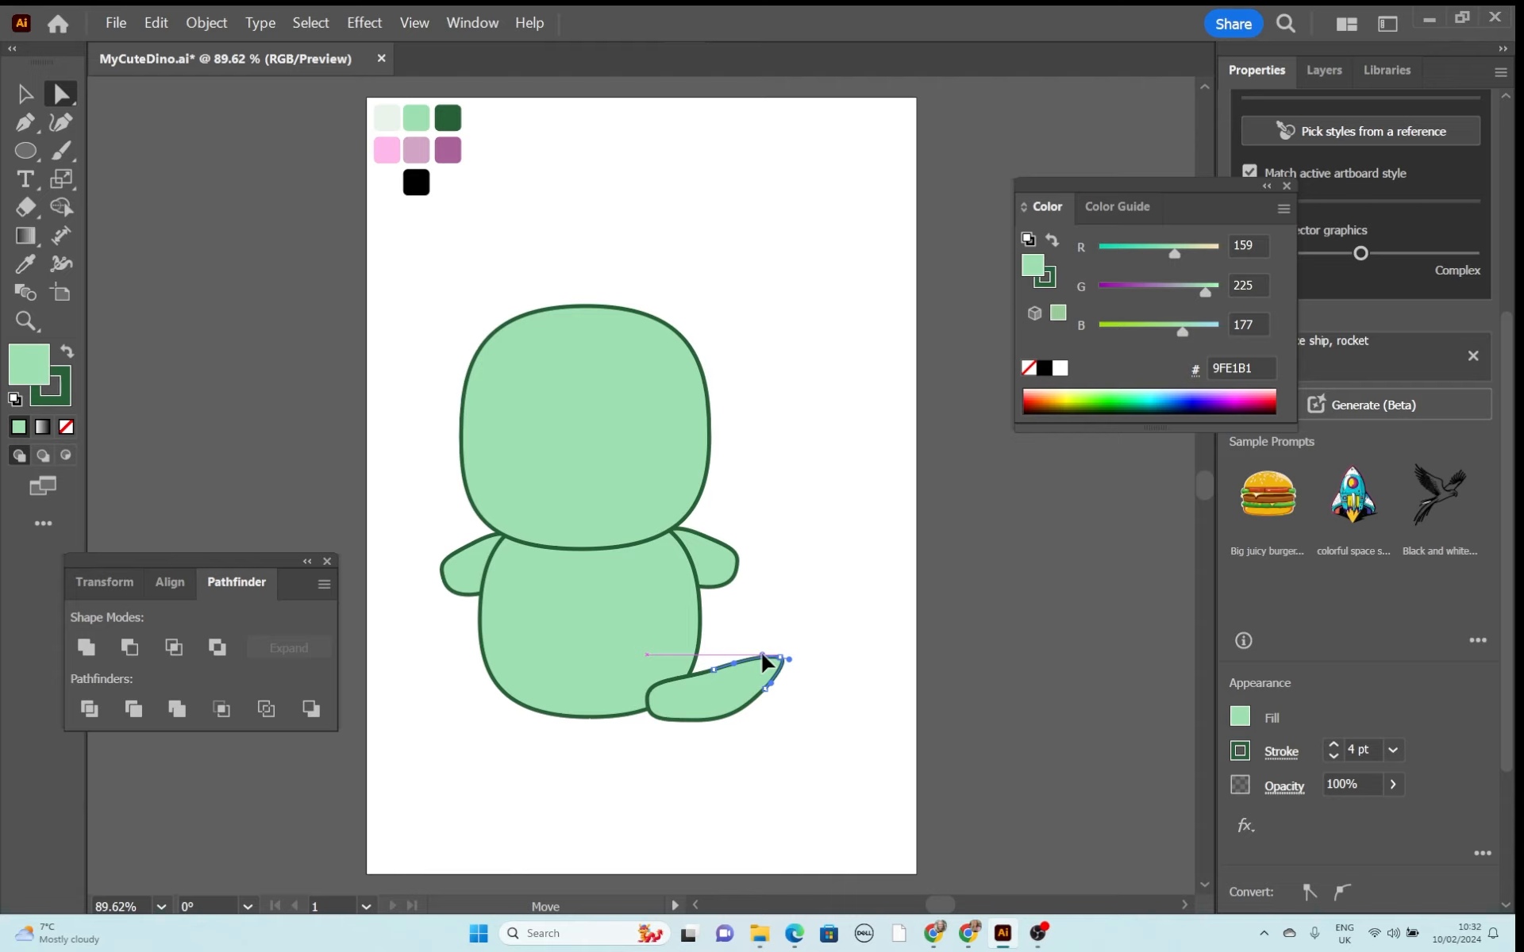
drag(763, 661, 763, 658)
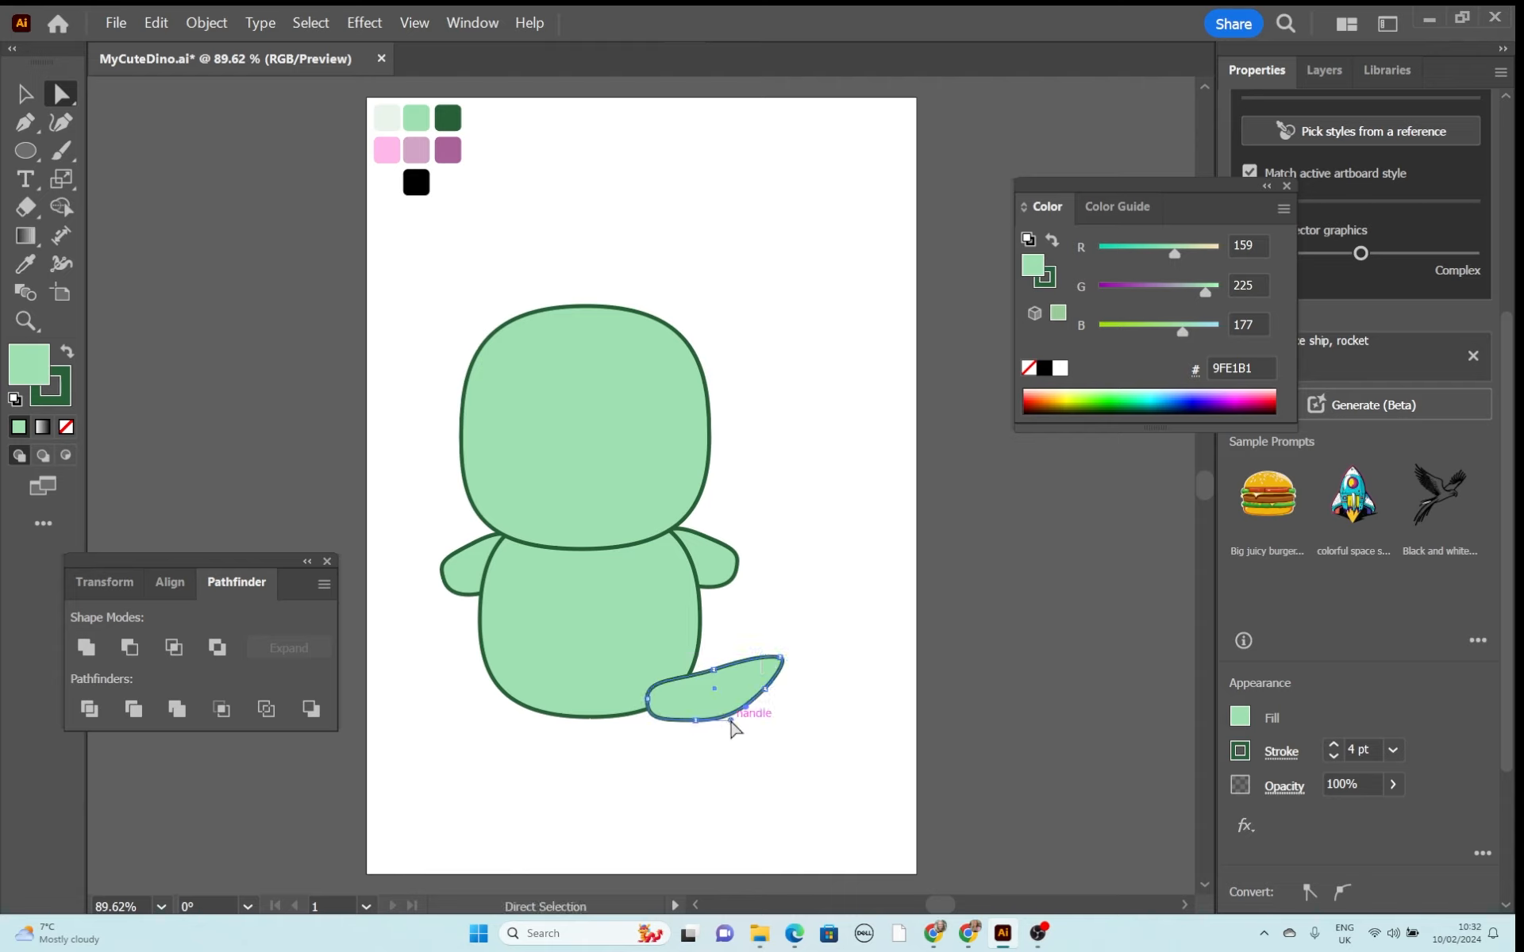
Smooth the tail's lower edge with its anchor handles, and move the tail slightly up and left.
drag(730, 719, 698, 723)
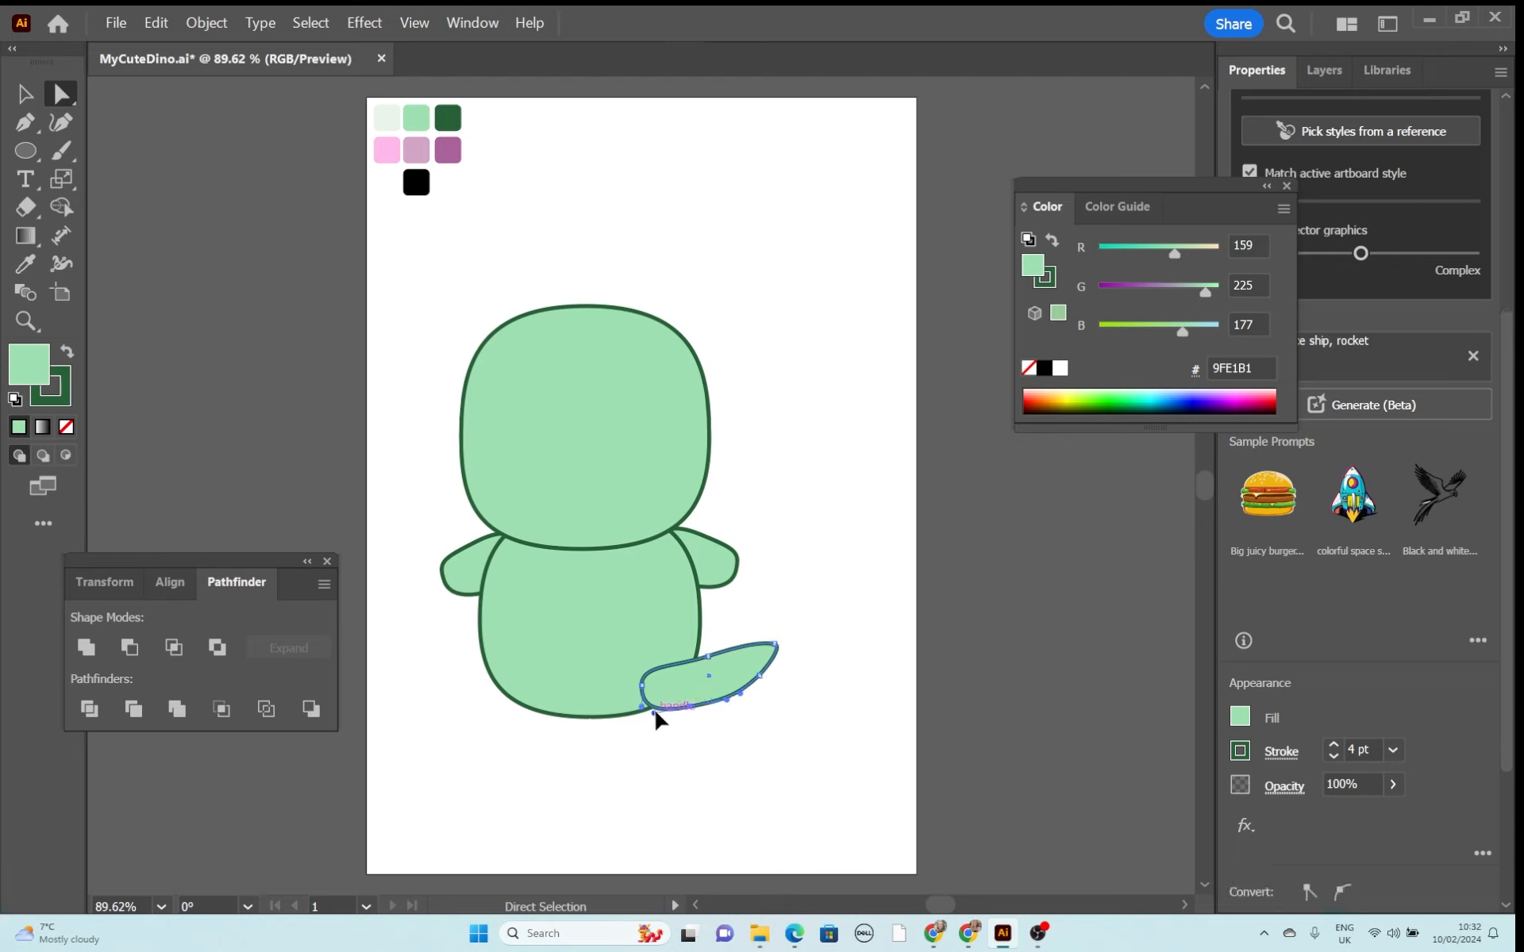
drag(656, 719, 661, 708)
drag(736, 676, 736, 672)
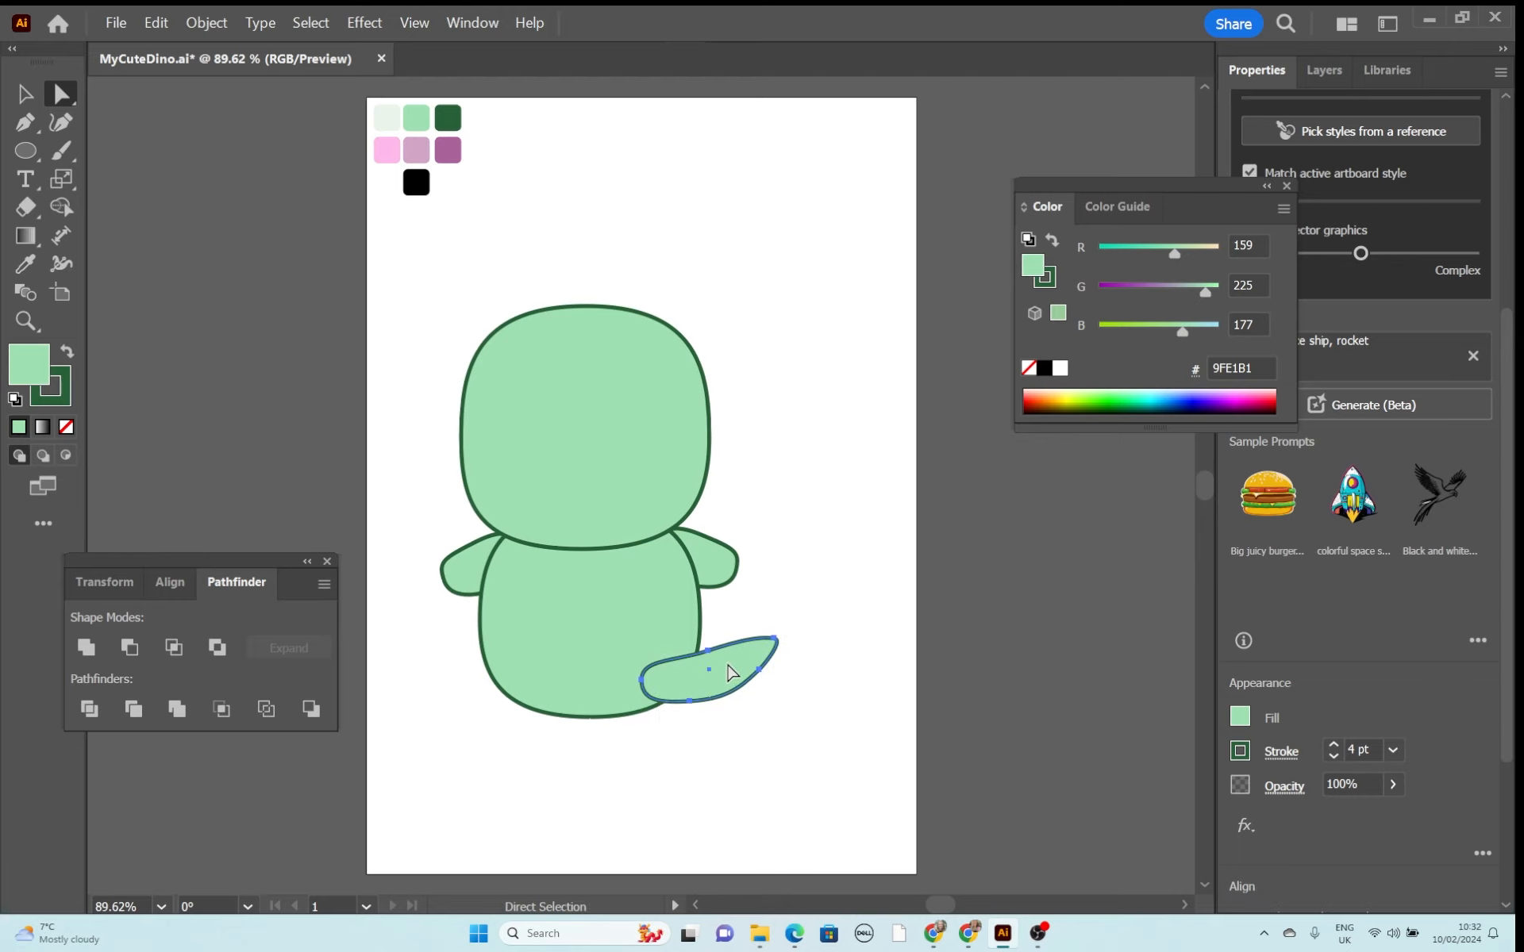
Send the tail to the back, behind the body.
right_click(732, 673)
mouse_move(823, 589)
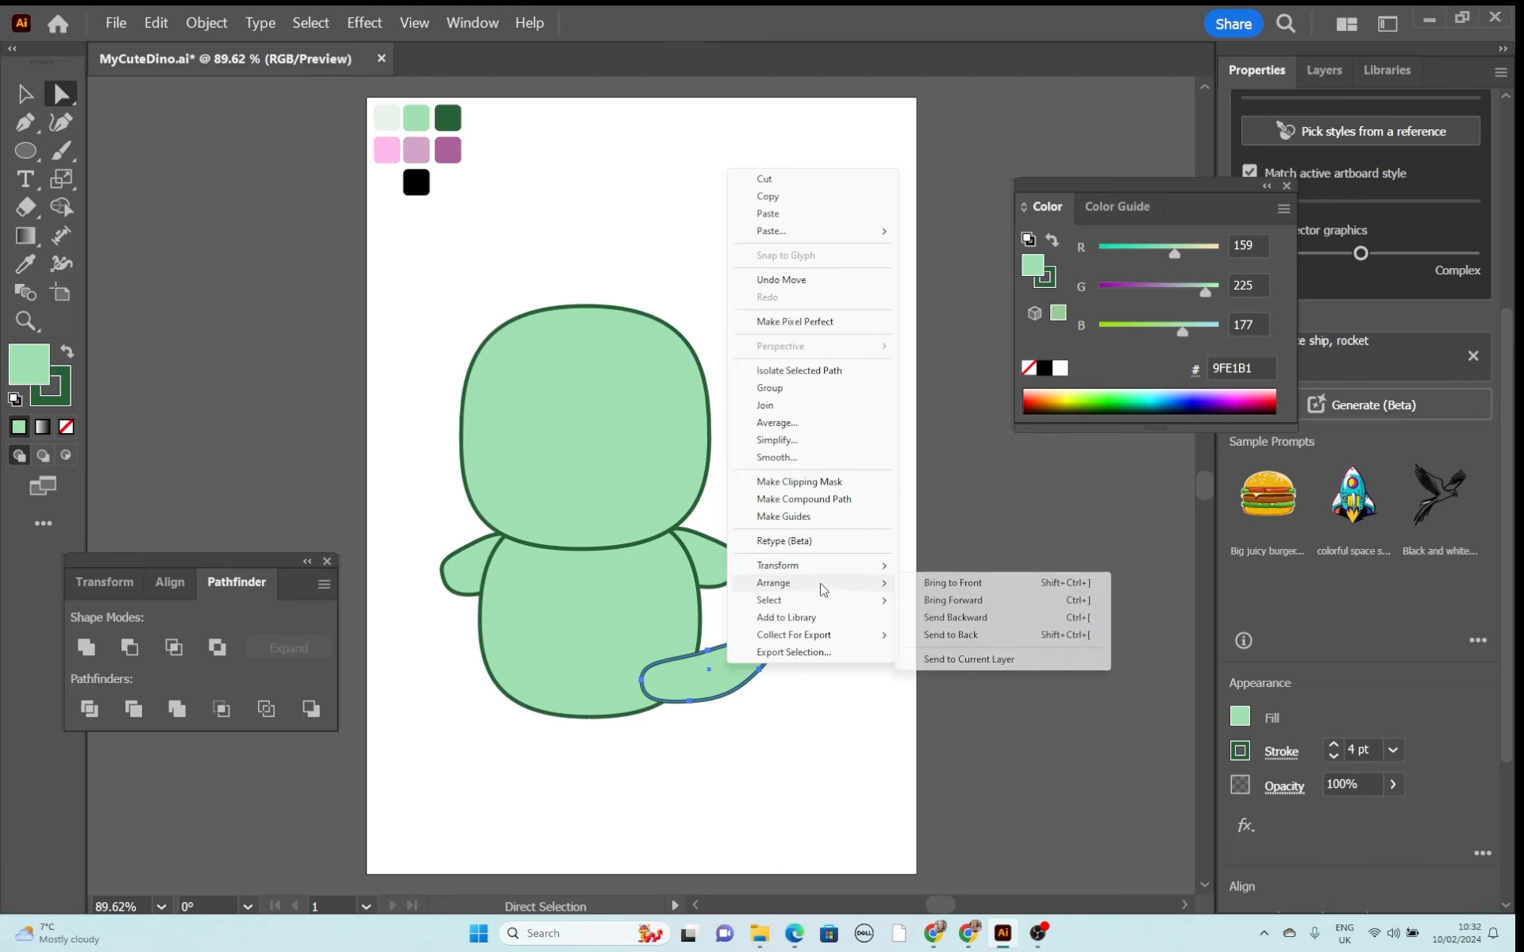
click(964, 635)
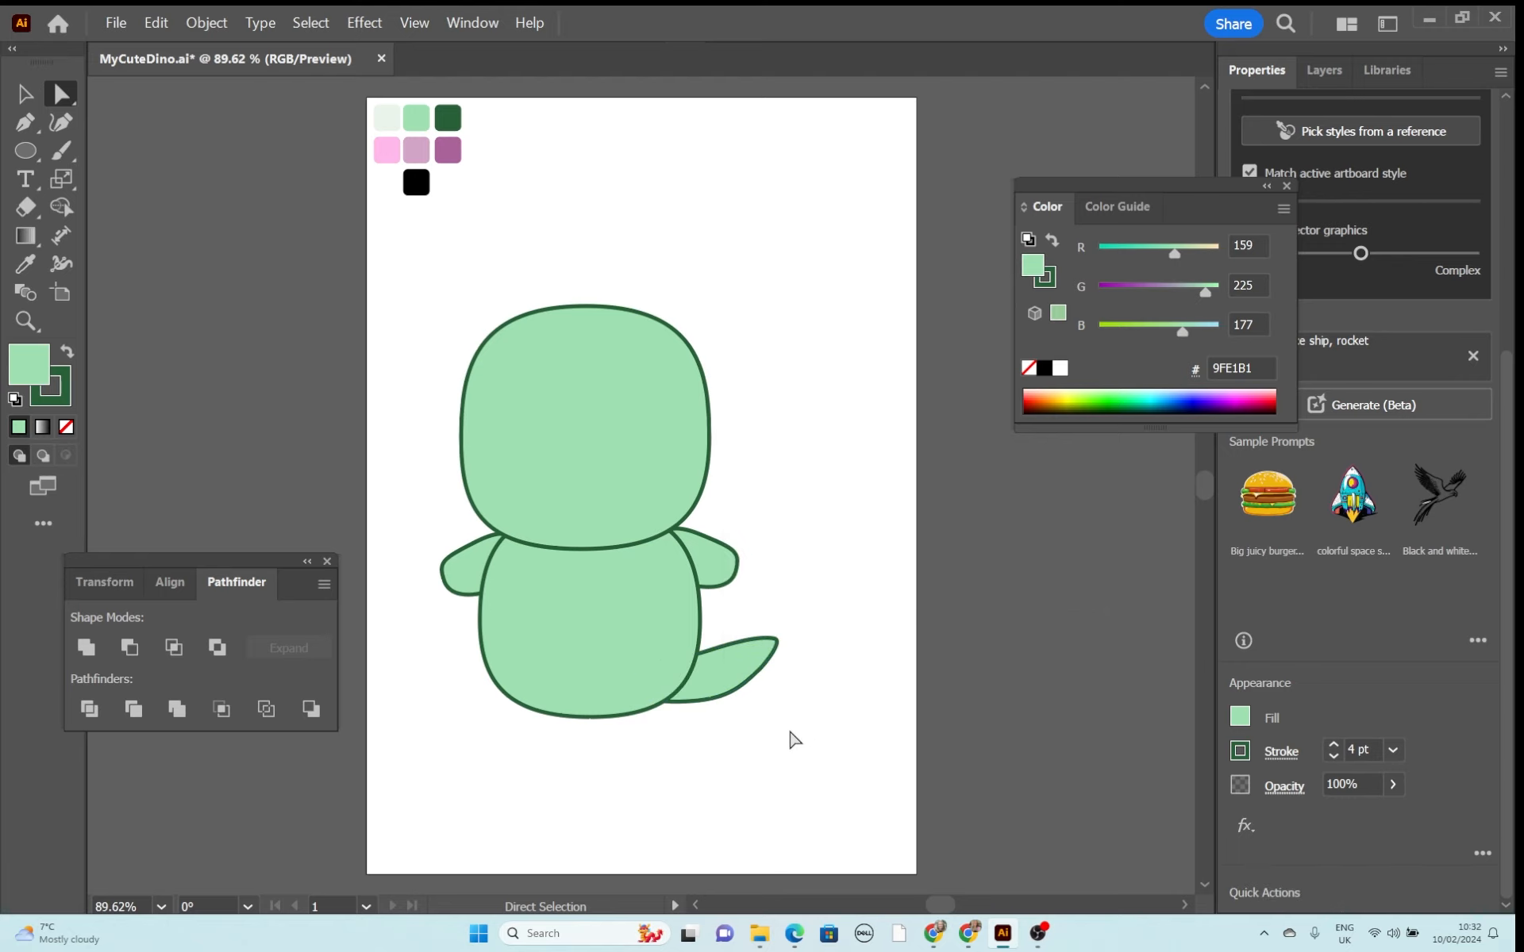
Rotate the tail clockwise so its tip points slightly downward from the body's lower-right edge, and deselect it.
click(751, 694)
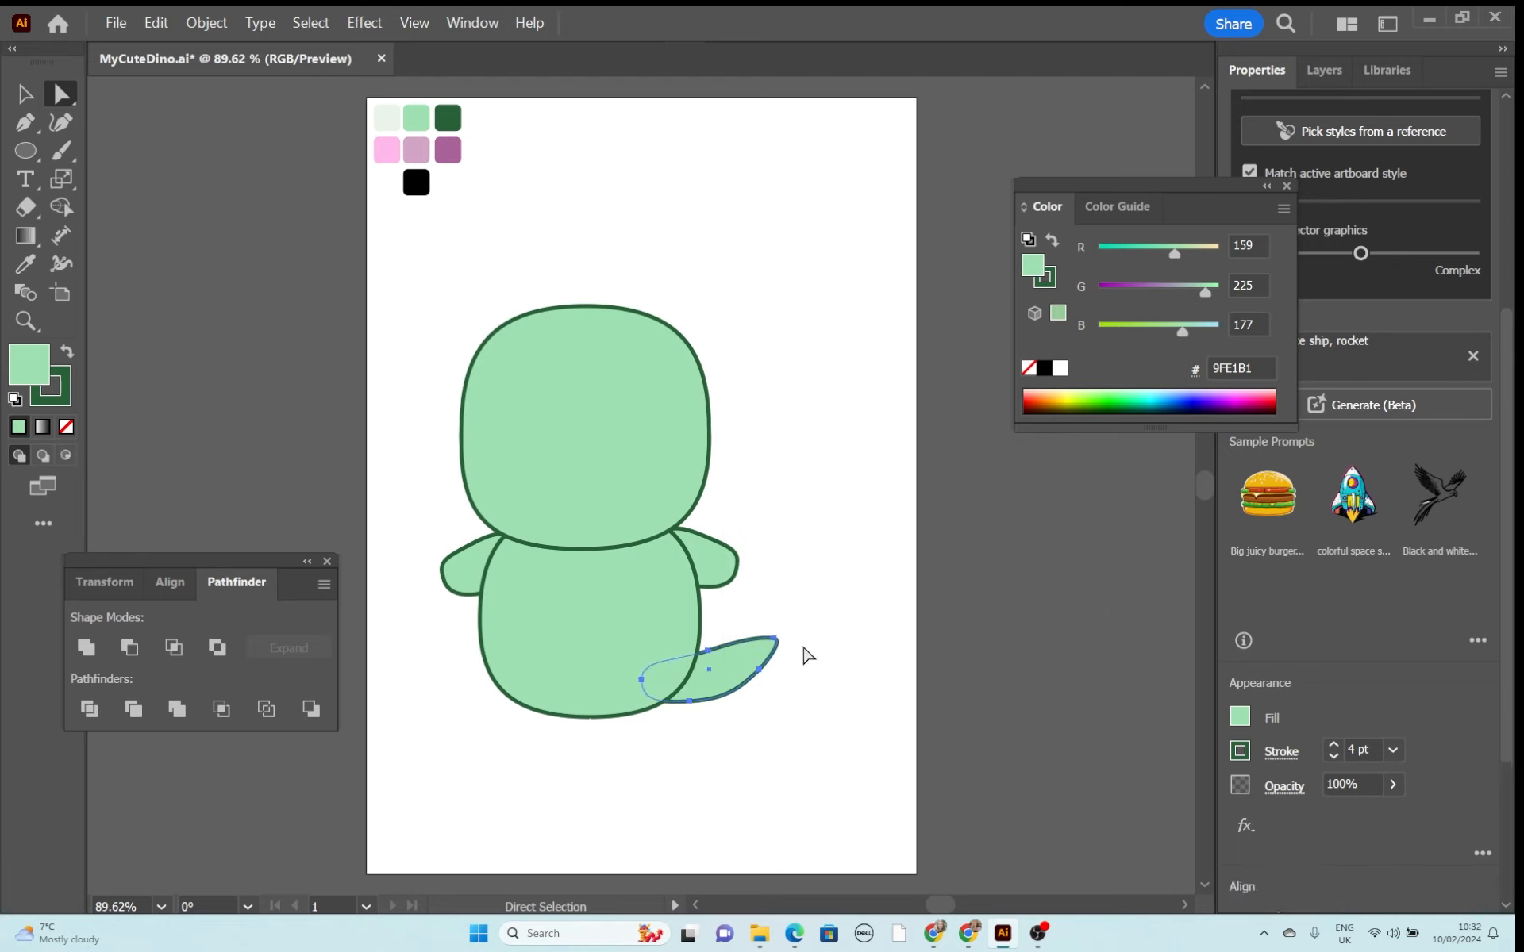
click(24, 93)
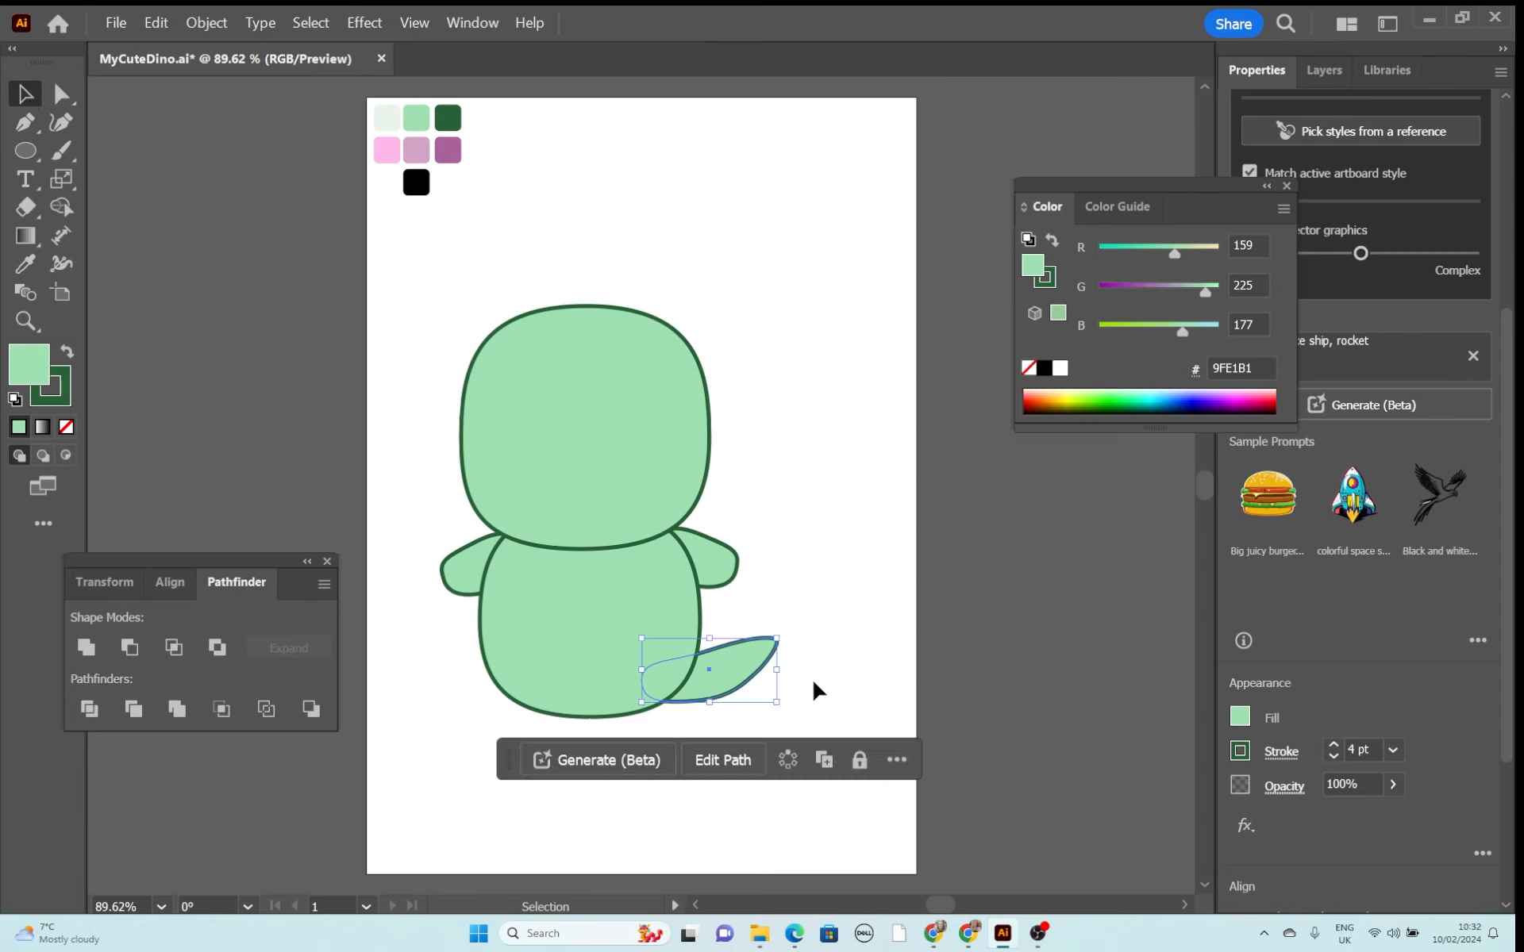
drag(785, 671, 750, 680)
click(755, 657)
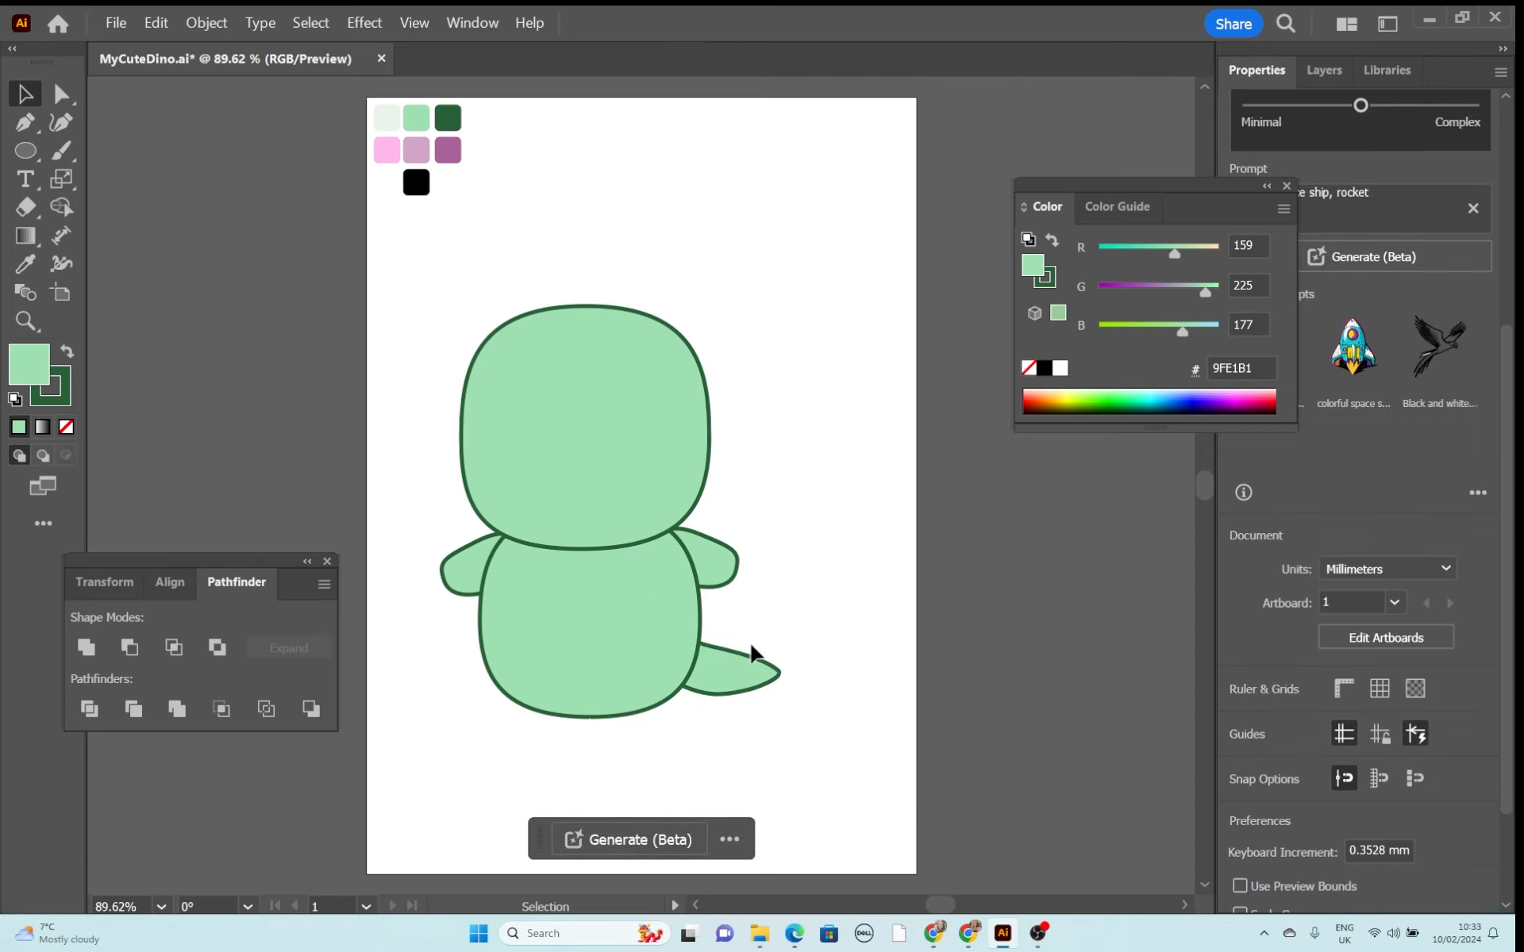
Add an anchor point on the tail's upper edge and lower it so the tail curves upward at its tip.
click(749, 663)
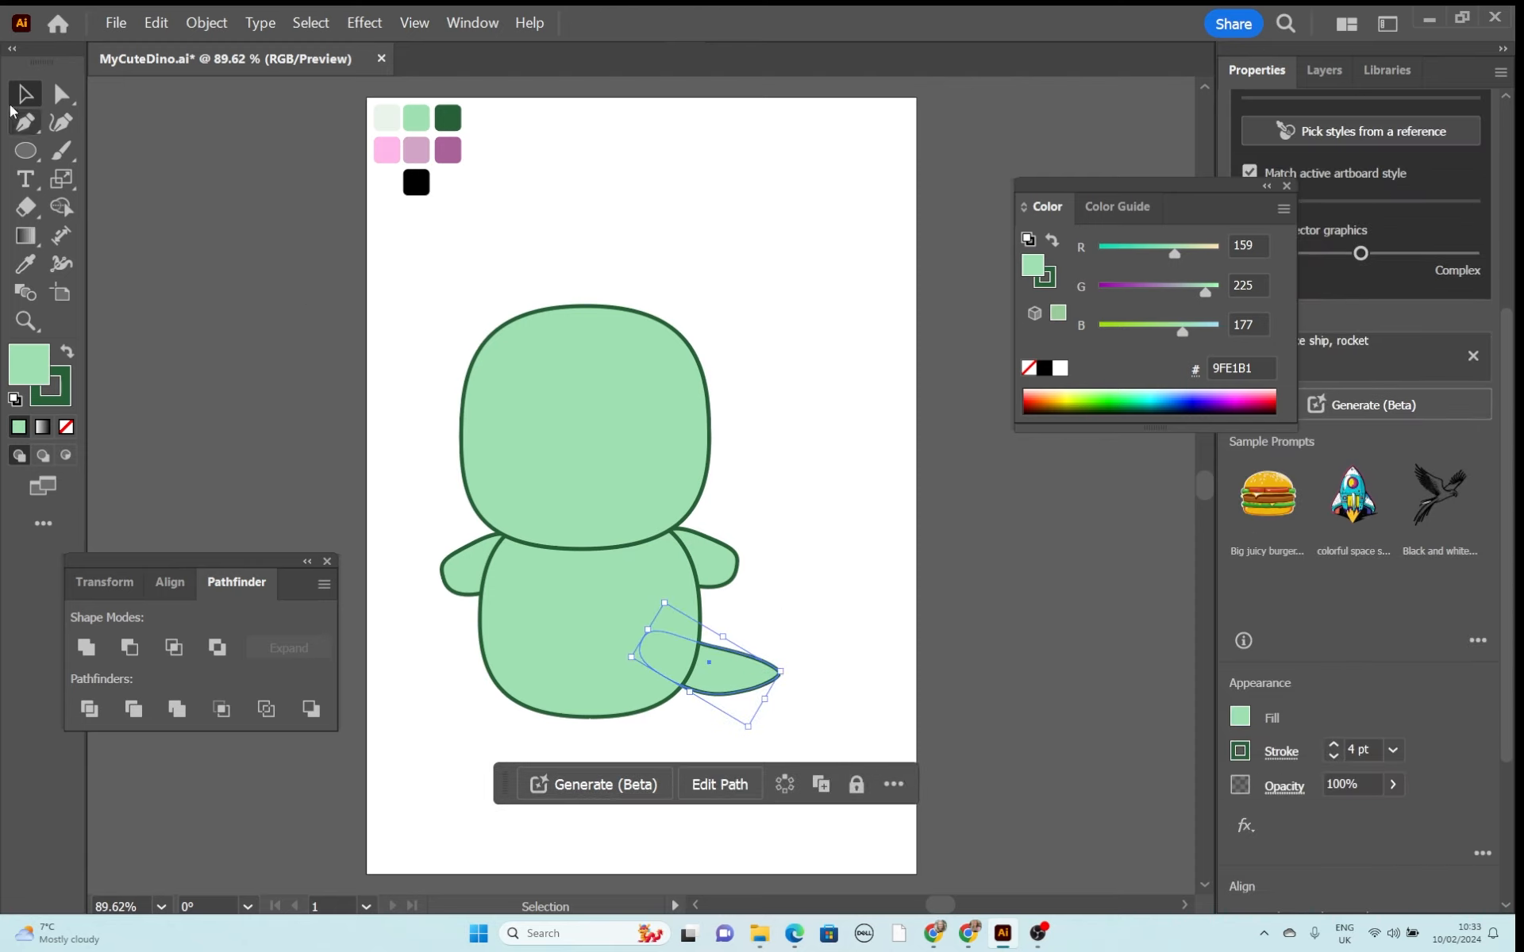
click(54, 93)
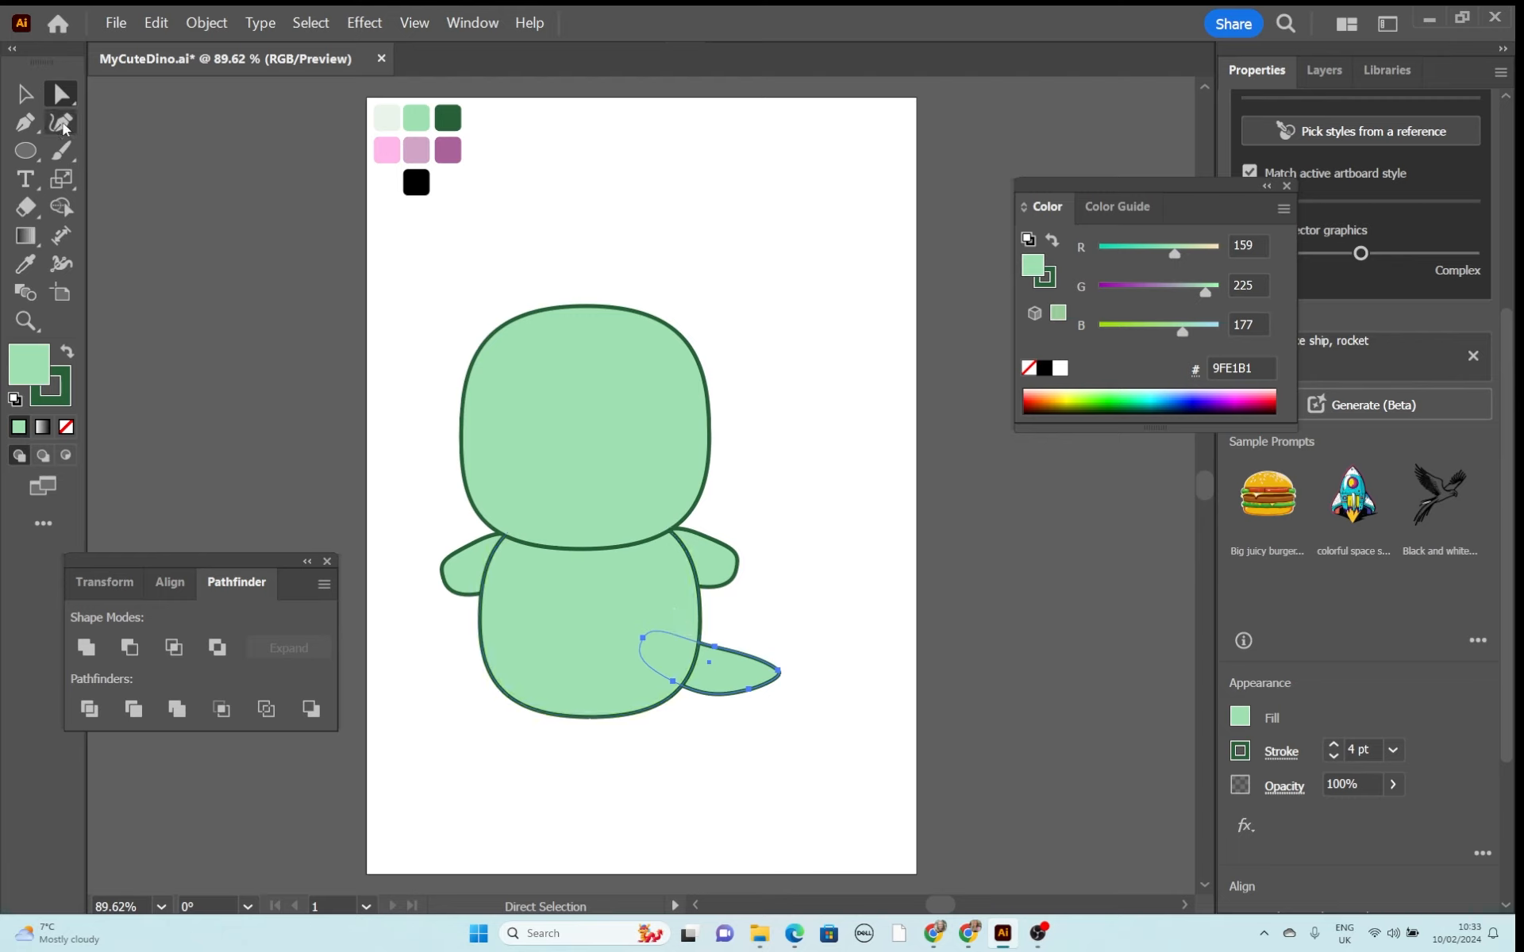
click(24, 122)
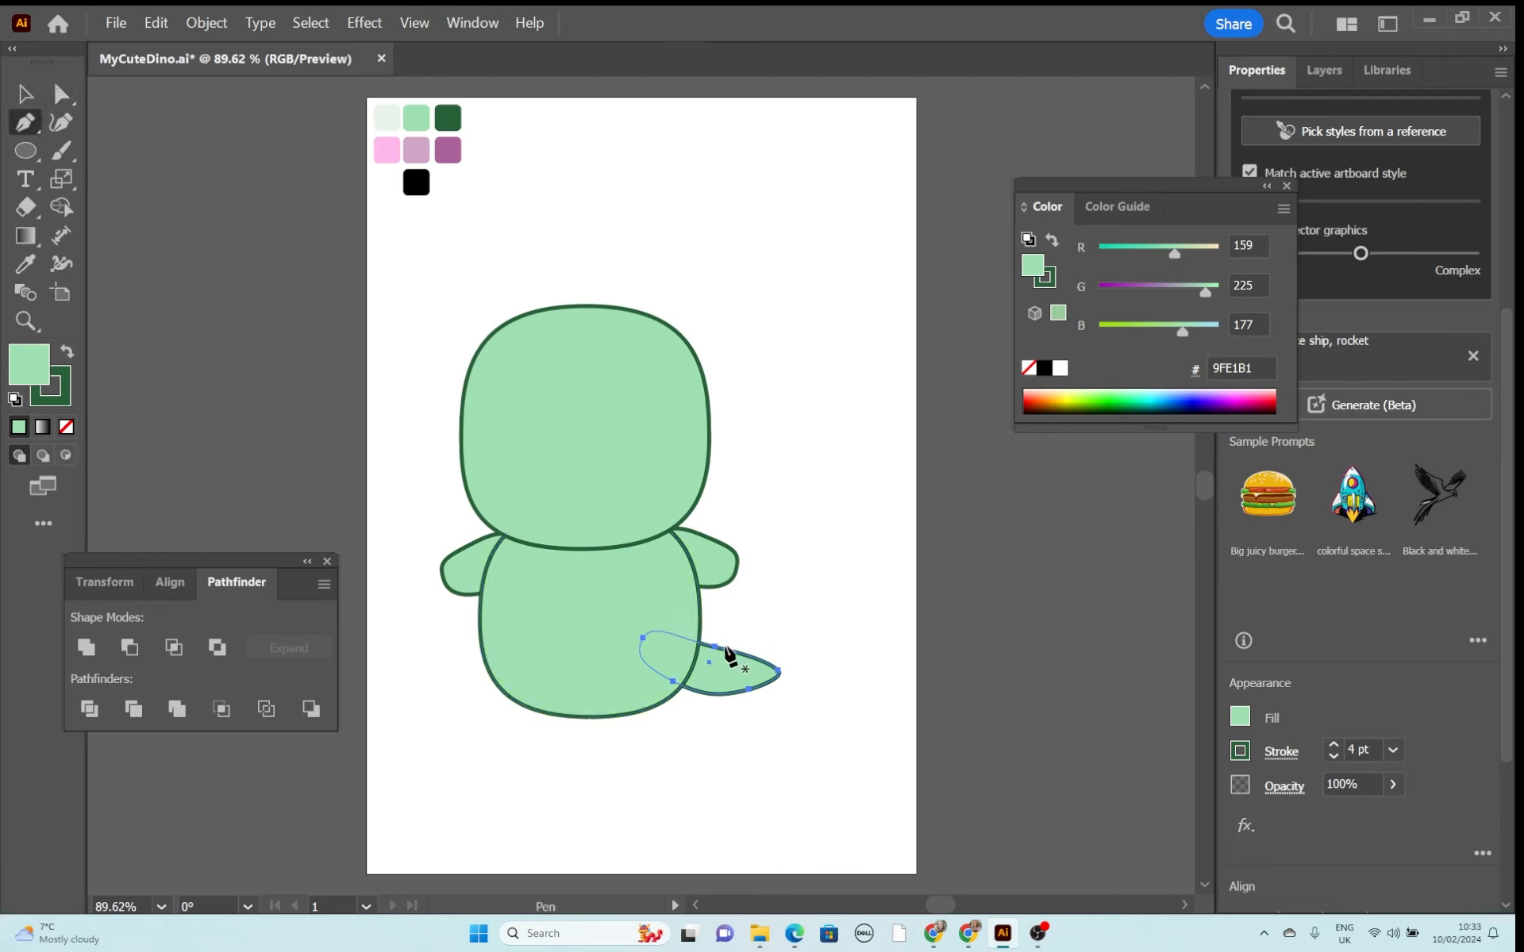
click(738, 657)
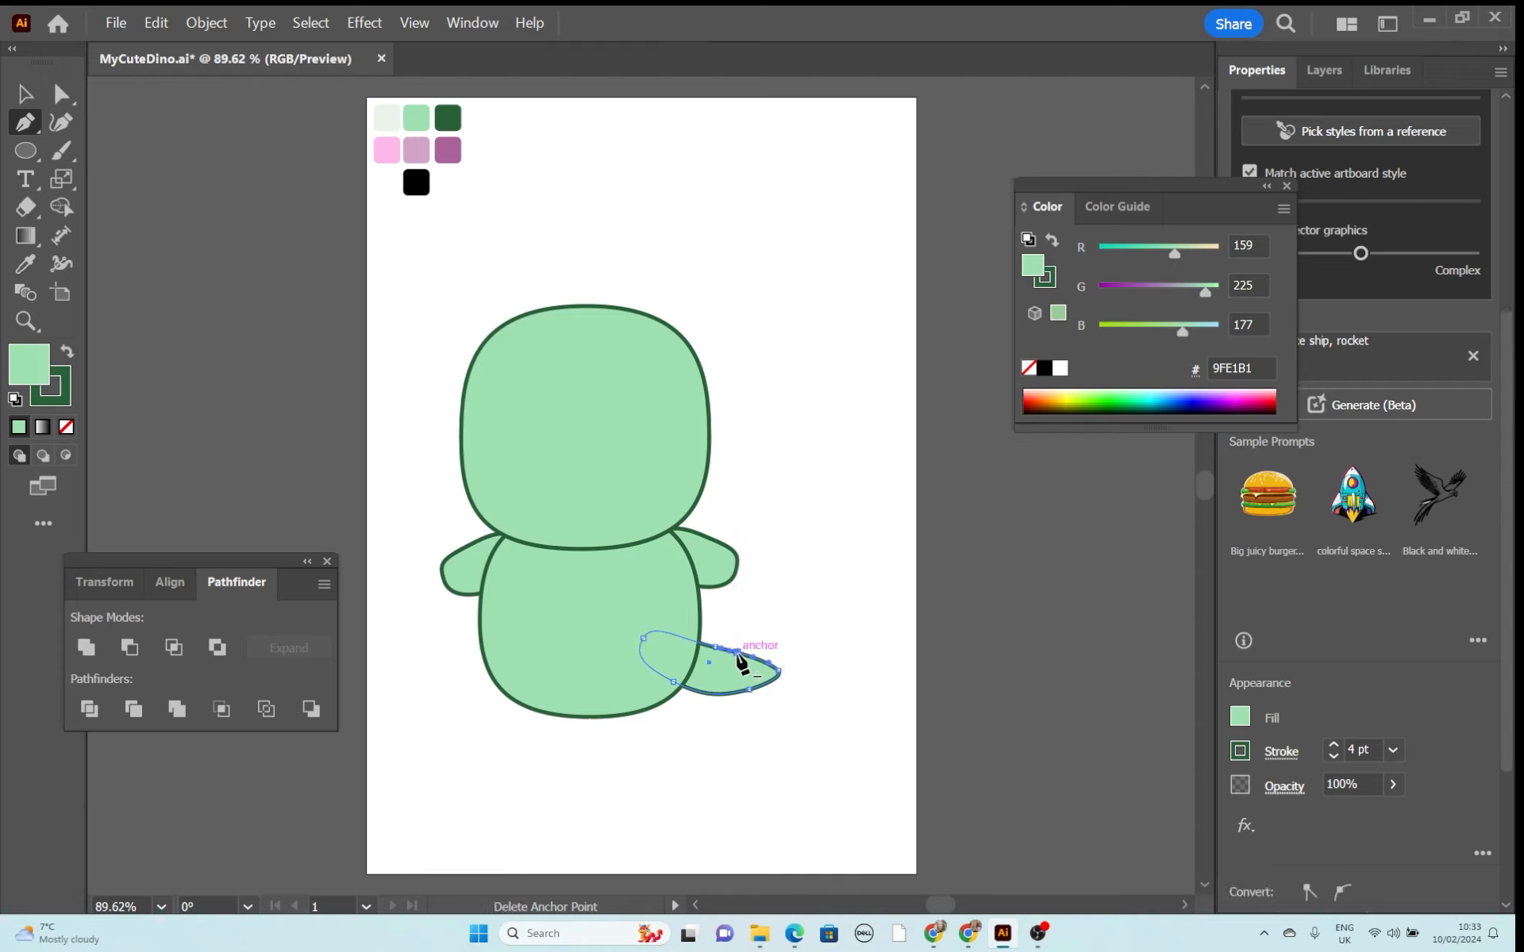
click(61, 95)
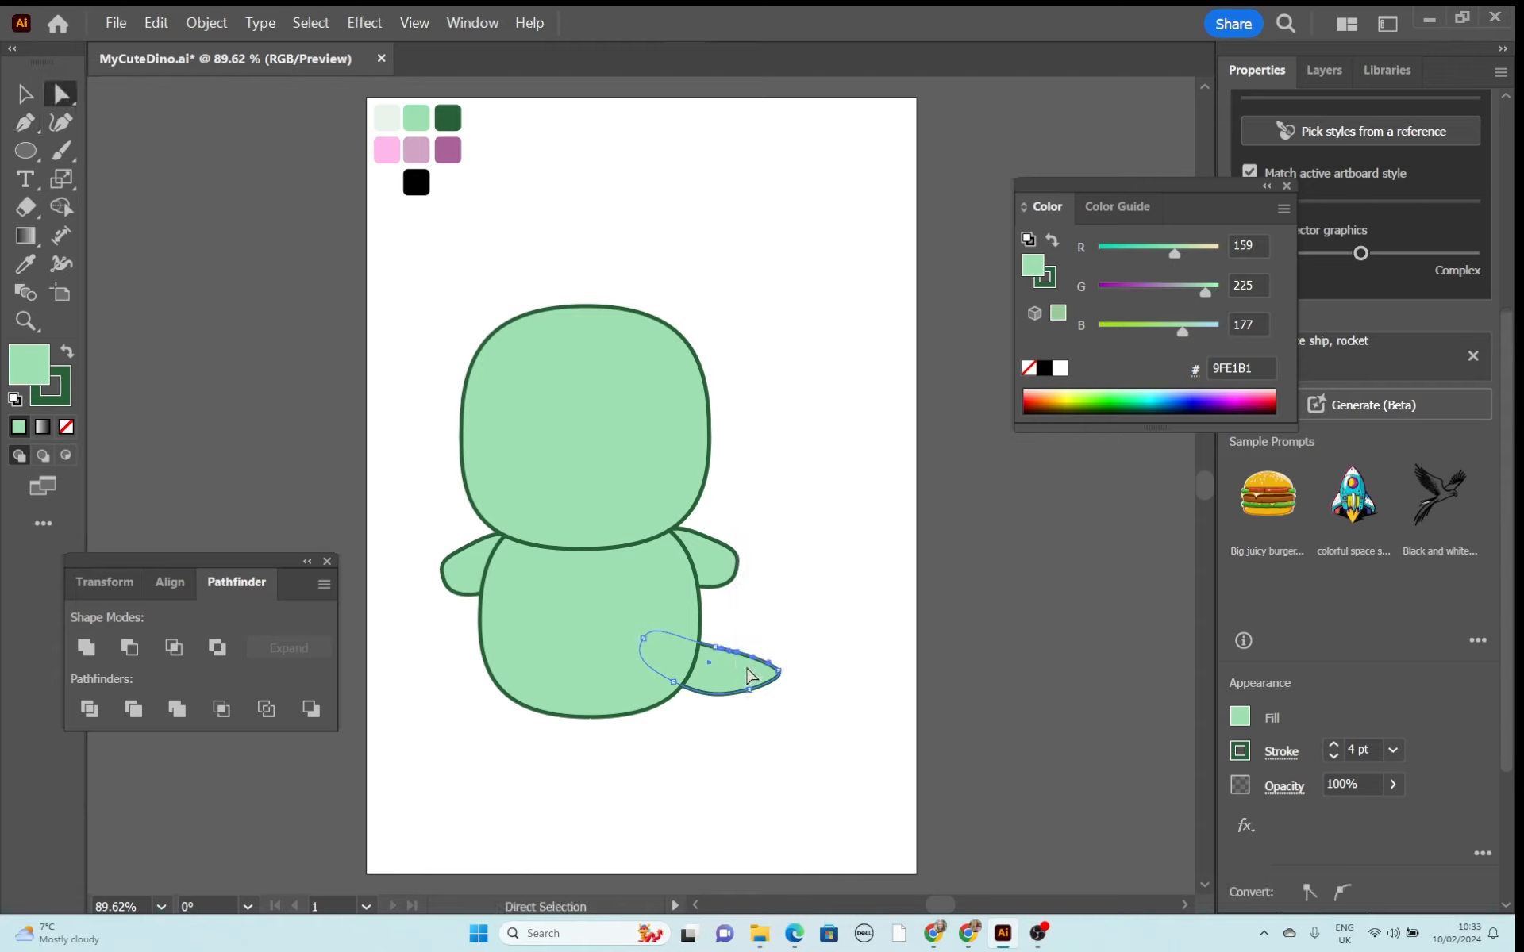
mouse_move(732, 654)
mouse_down()
mouse_move(717, 665)
mouse_move(783, 658)
mouse_move(735, 677)
mouse_up()
click(827, 635)
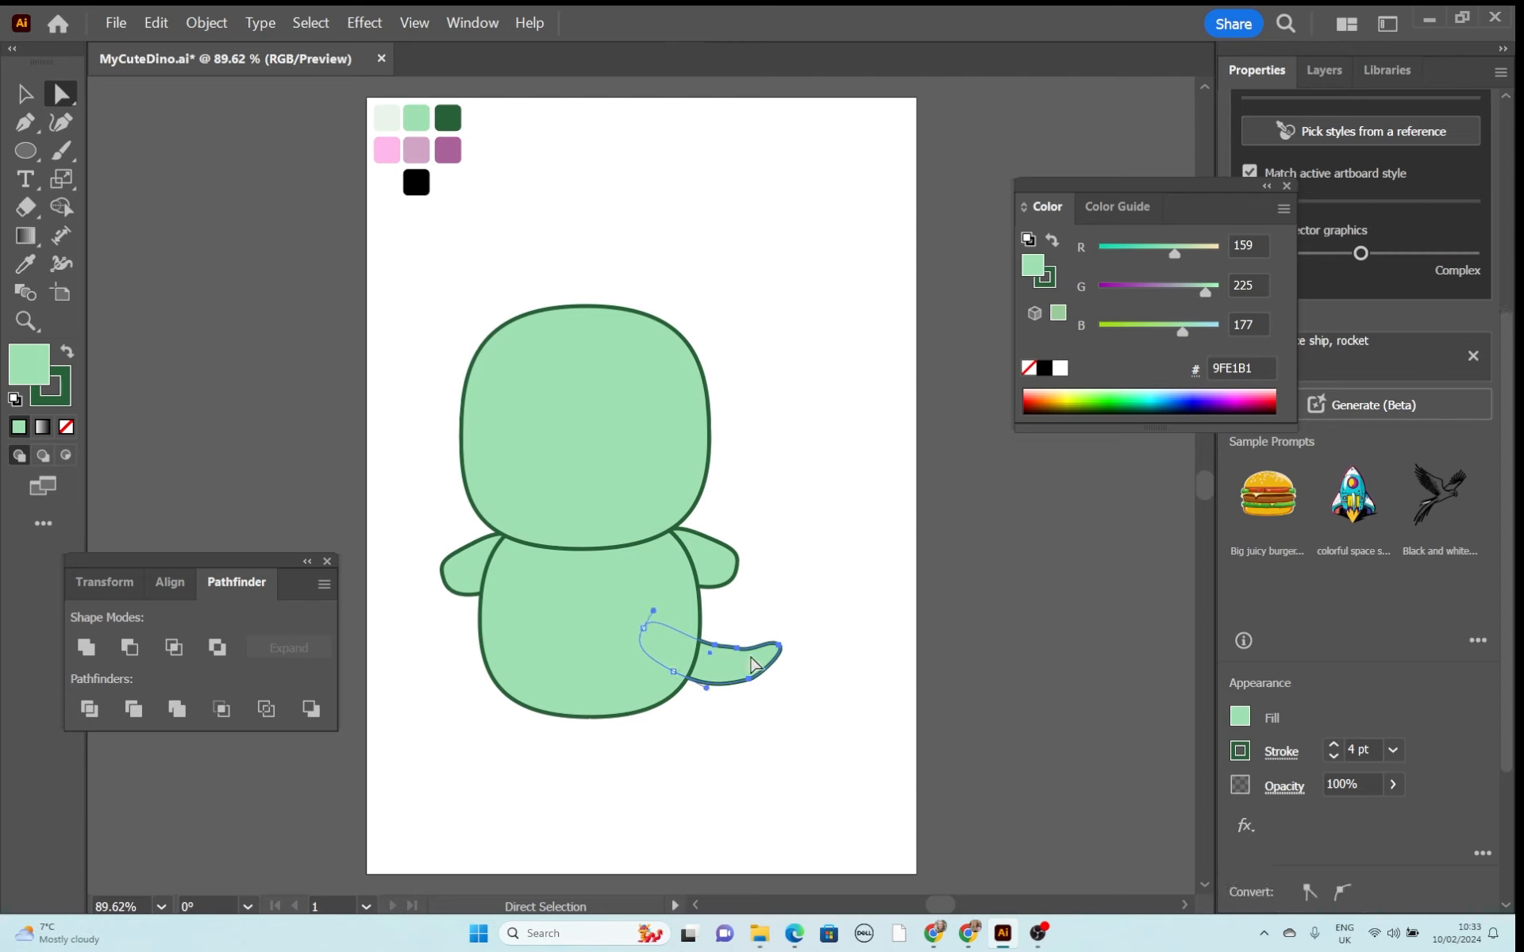
Smooth the tail's path by 65% and deselect it.
right_click(754, 657)
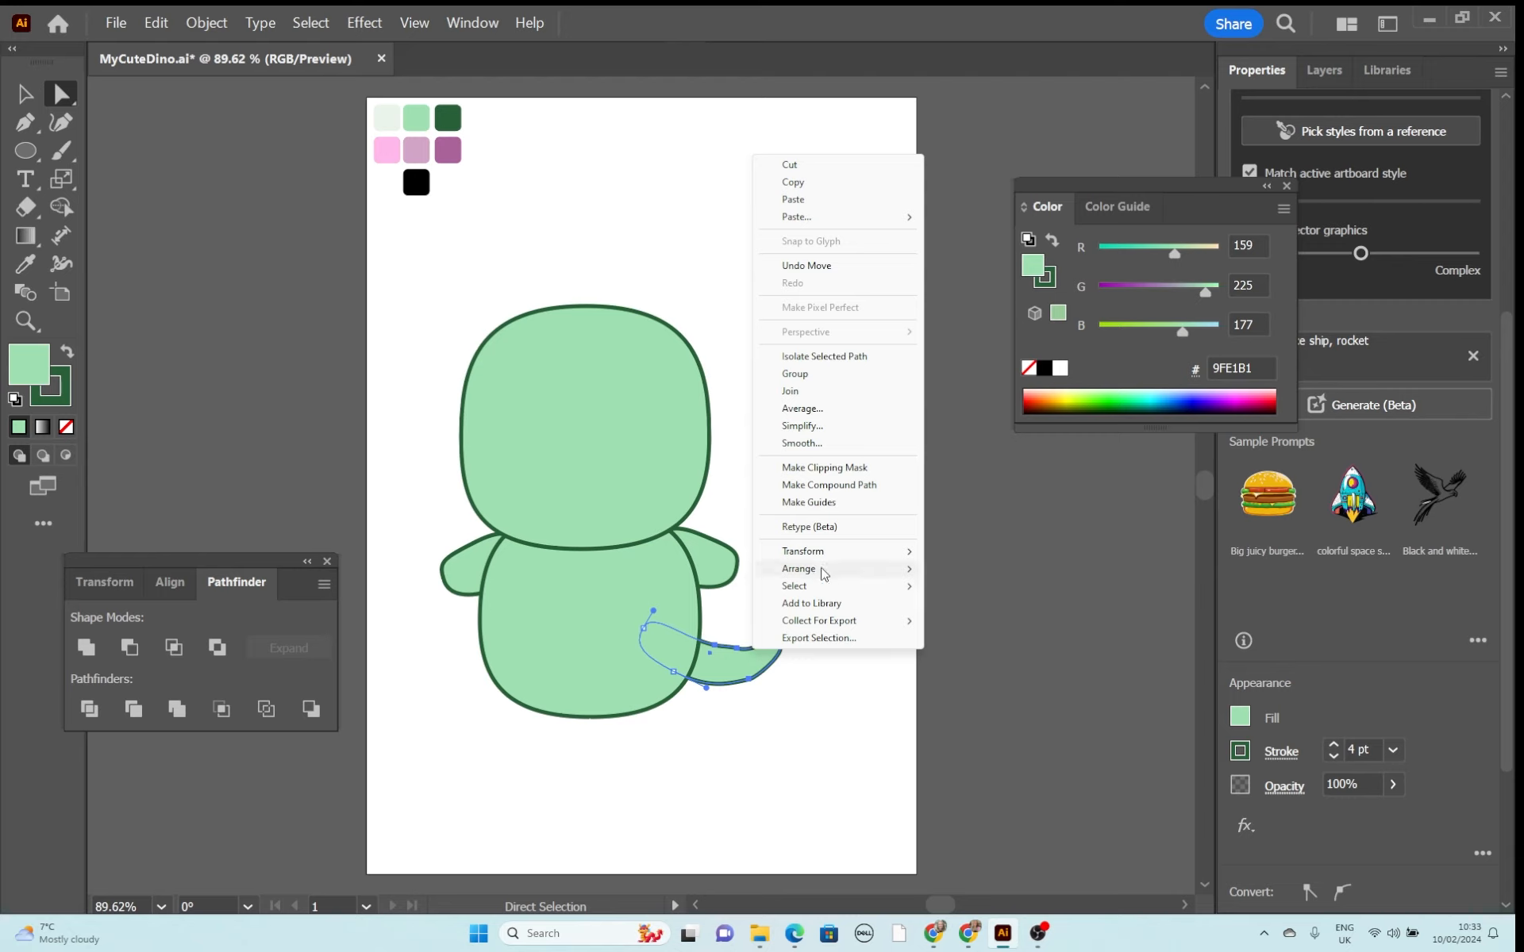
click(829, 443)
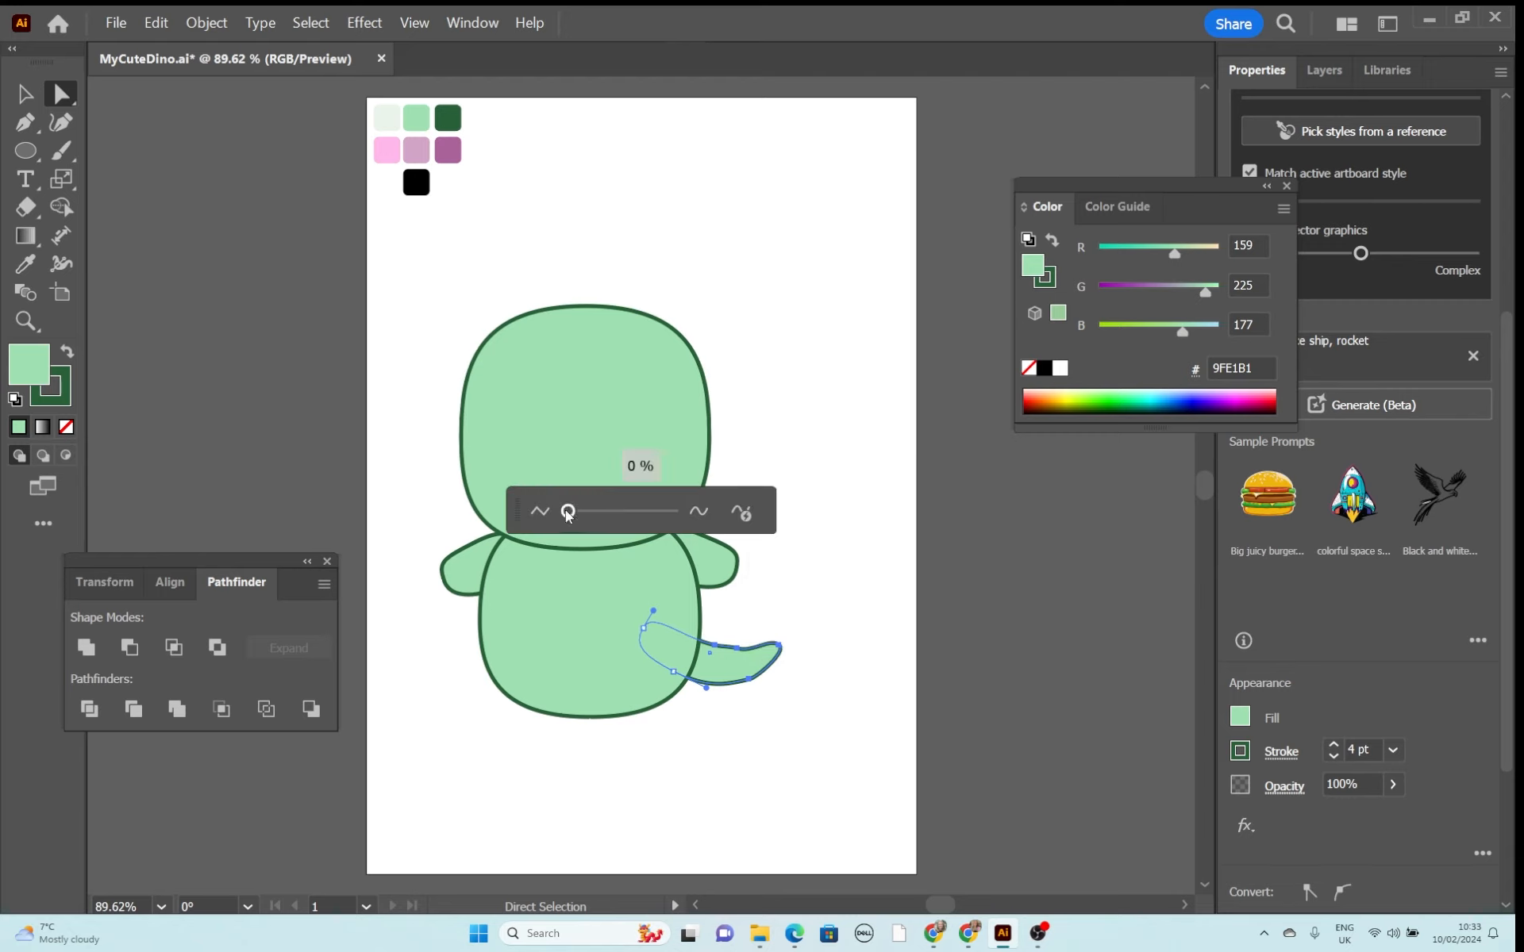
drag(567, 512, 609, 512)
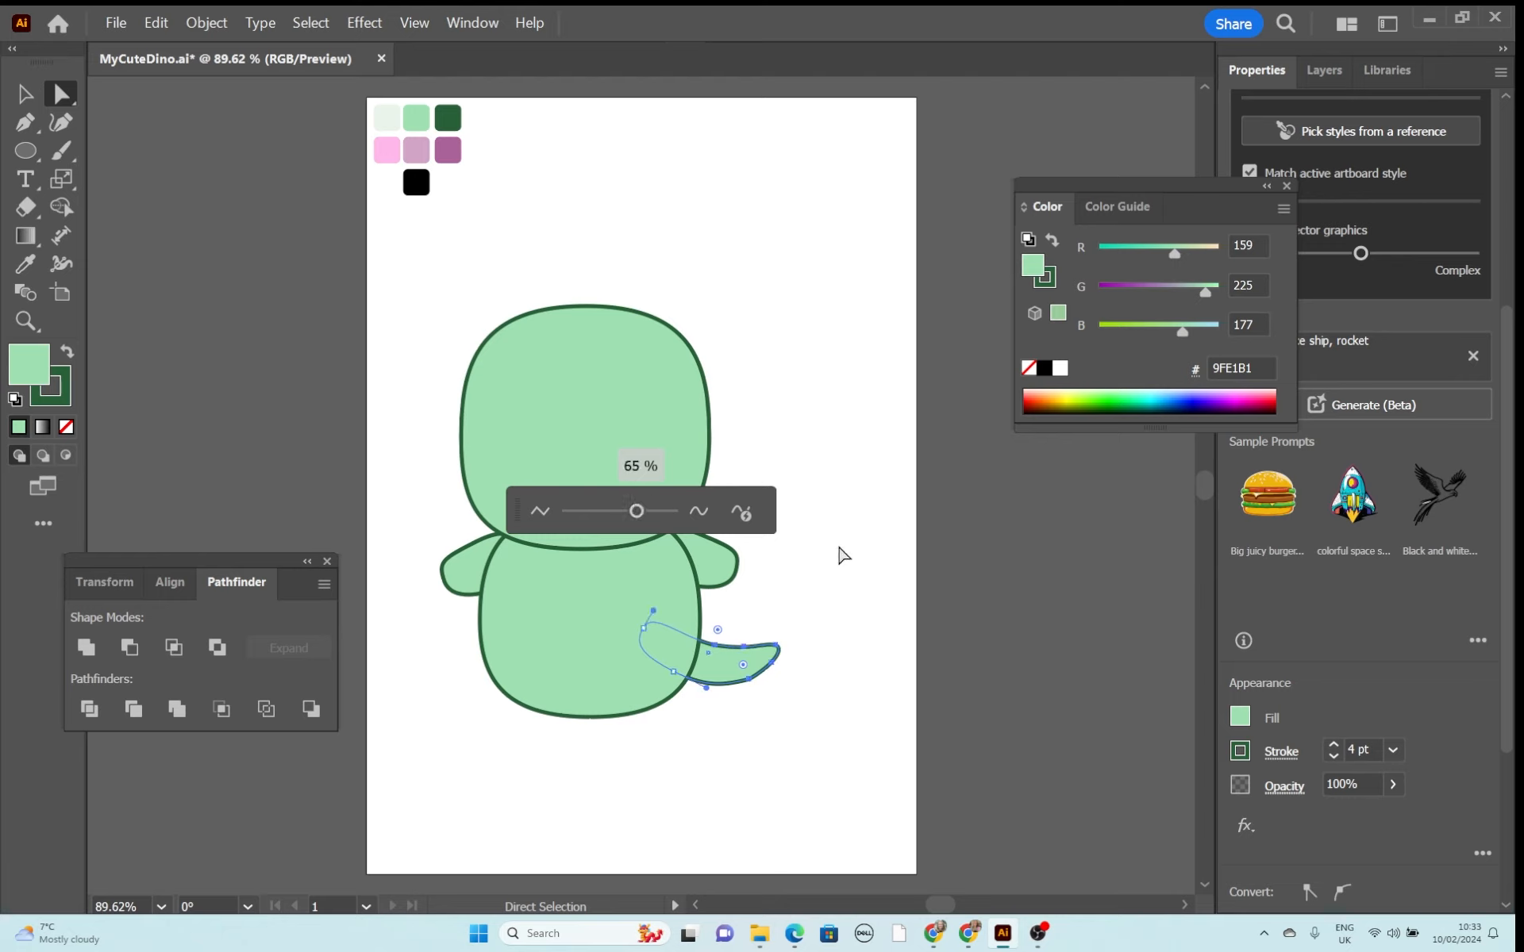
click(846, 666)
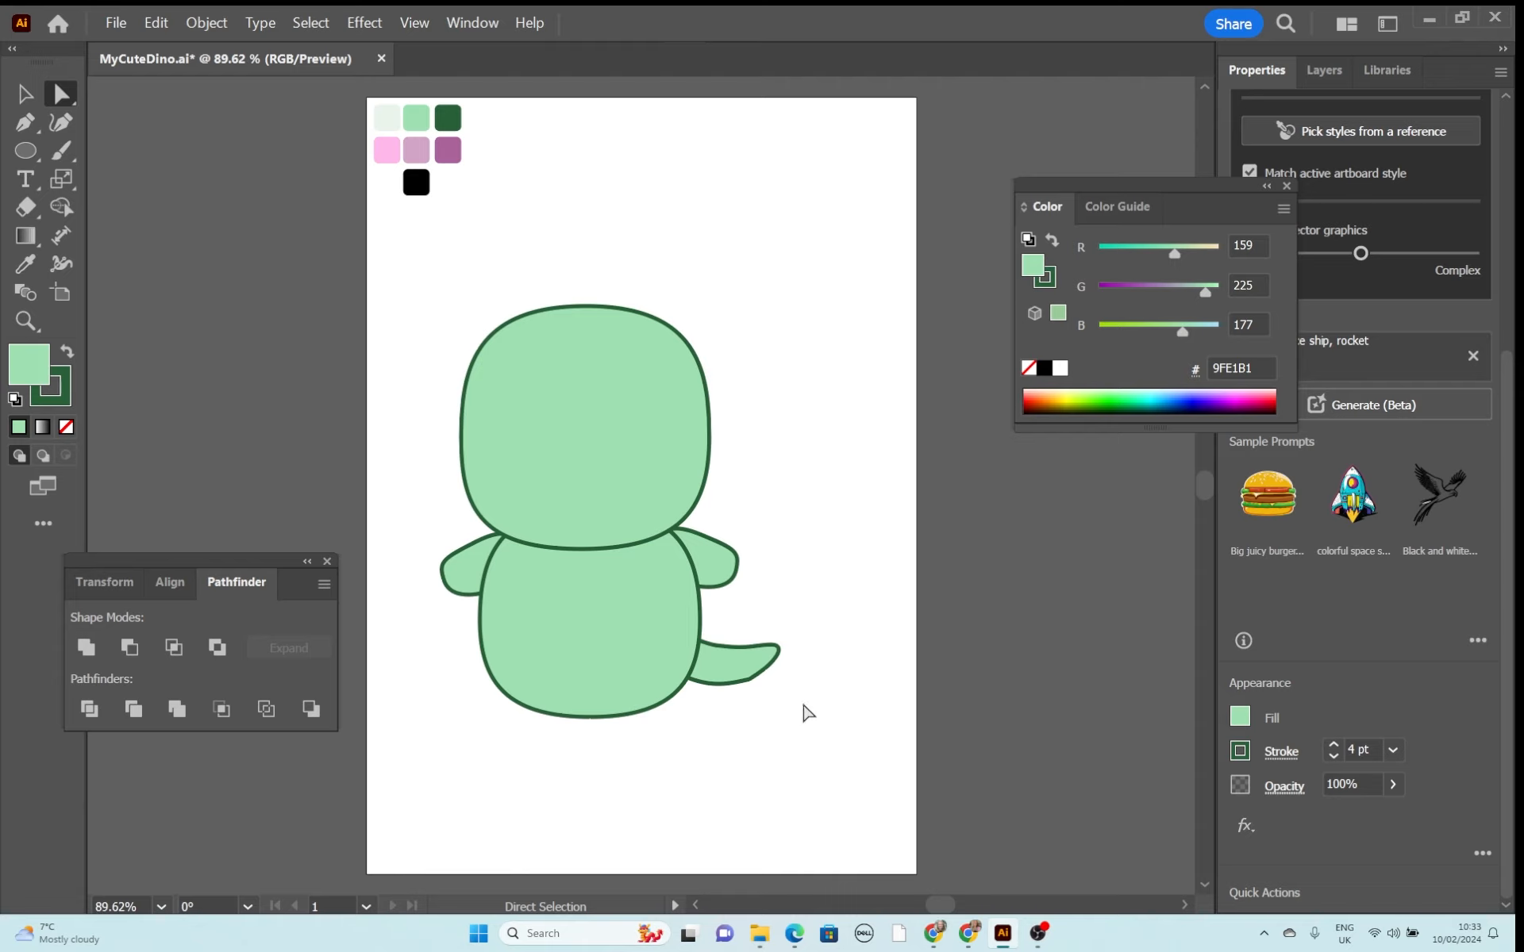
drag(760, 654, 761, 653)
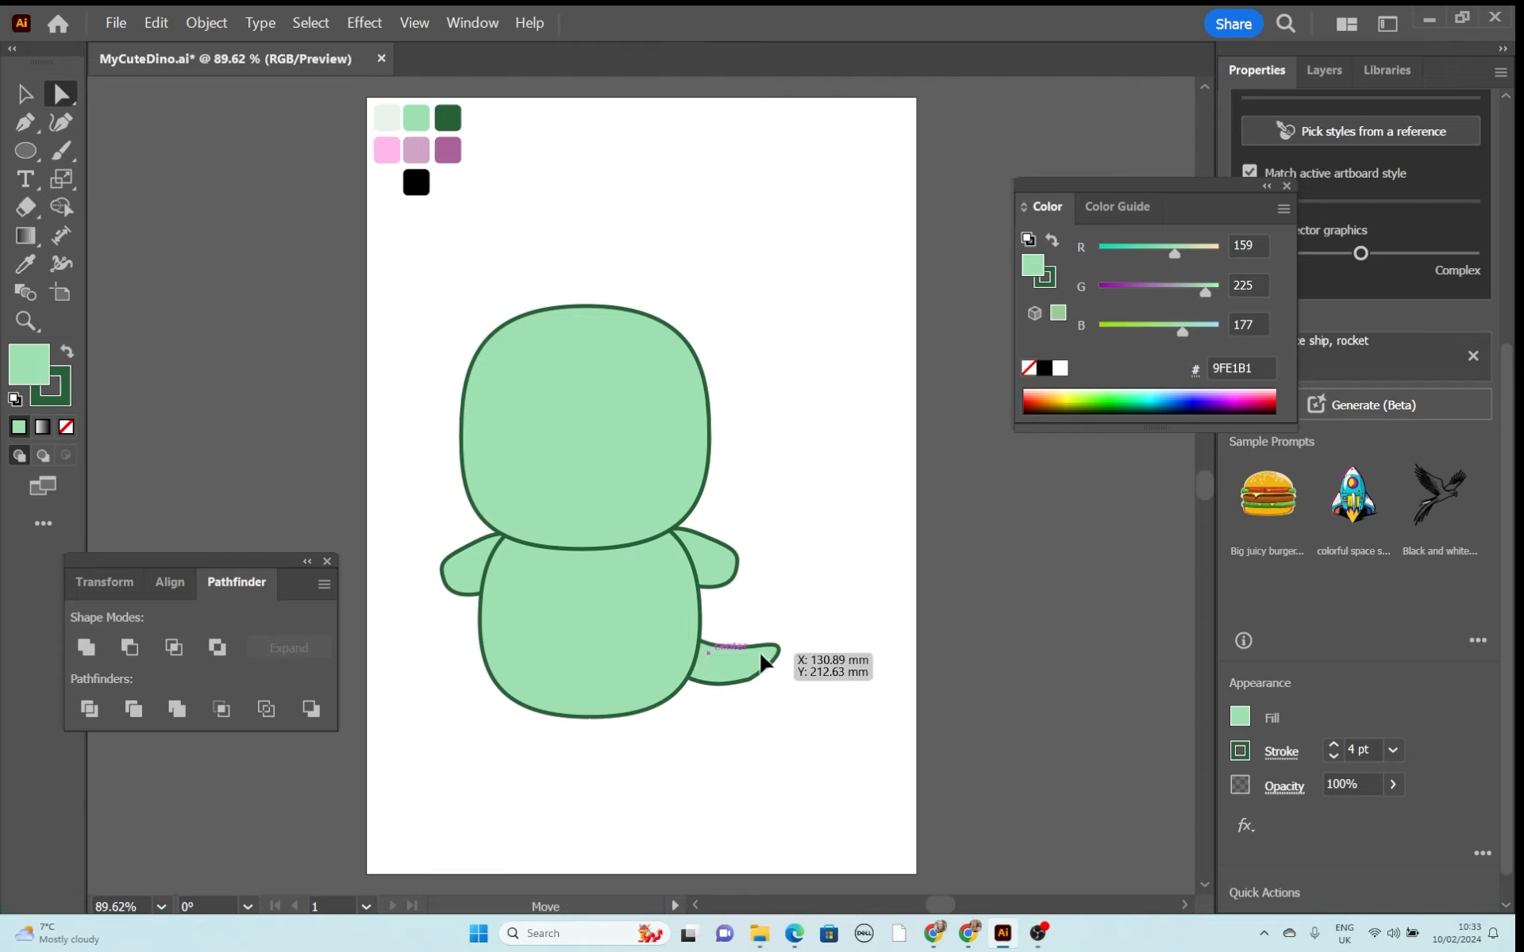
click(846, 607)
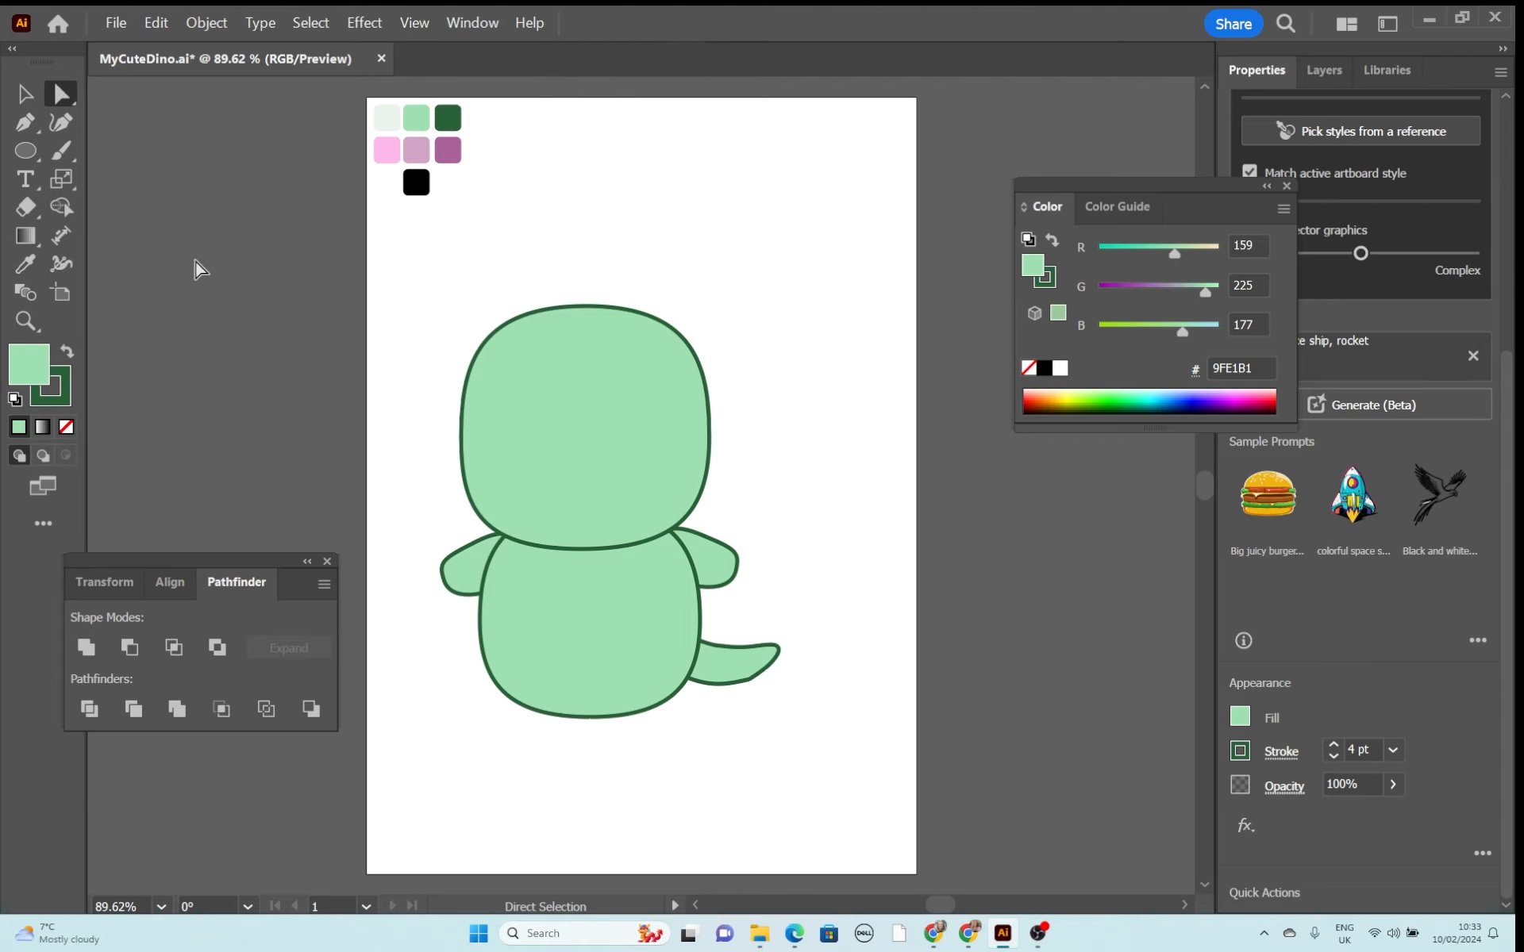
Draw a circle for the foot and move it right to overlap the body's lower-left edge.
click(28, 156)
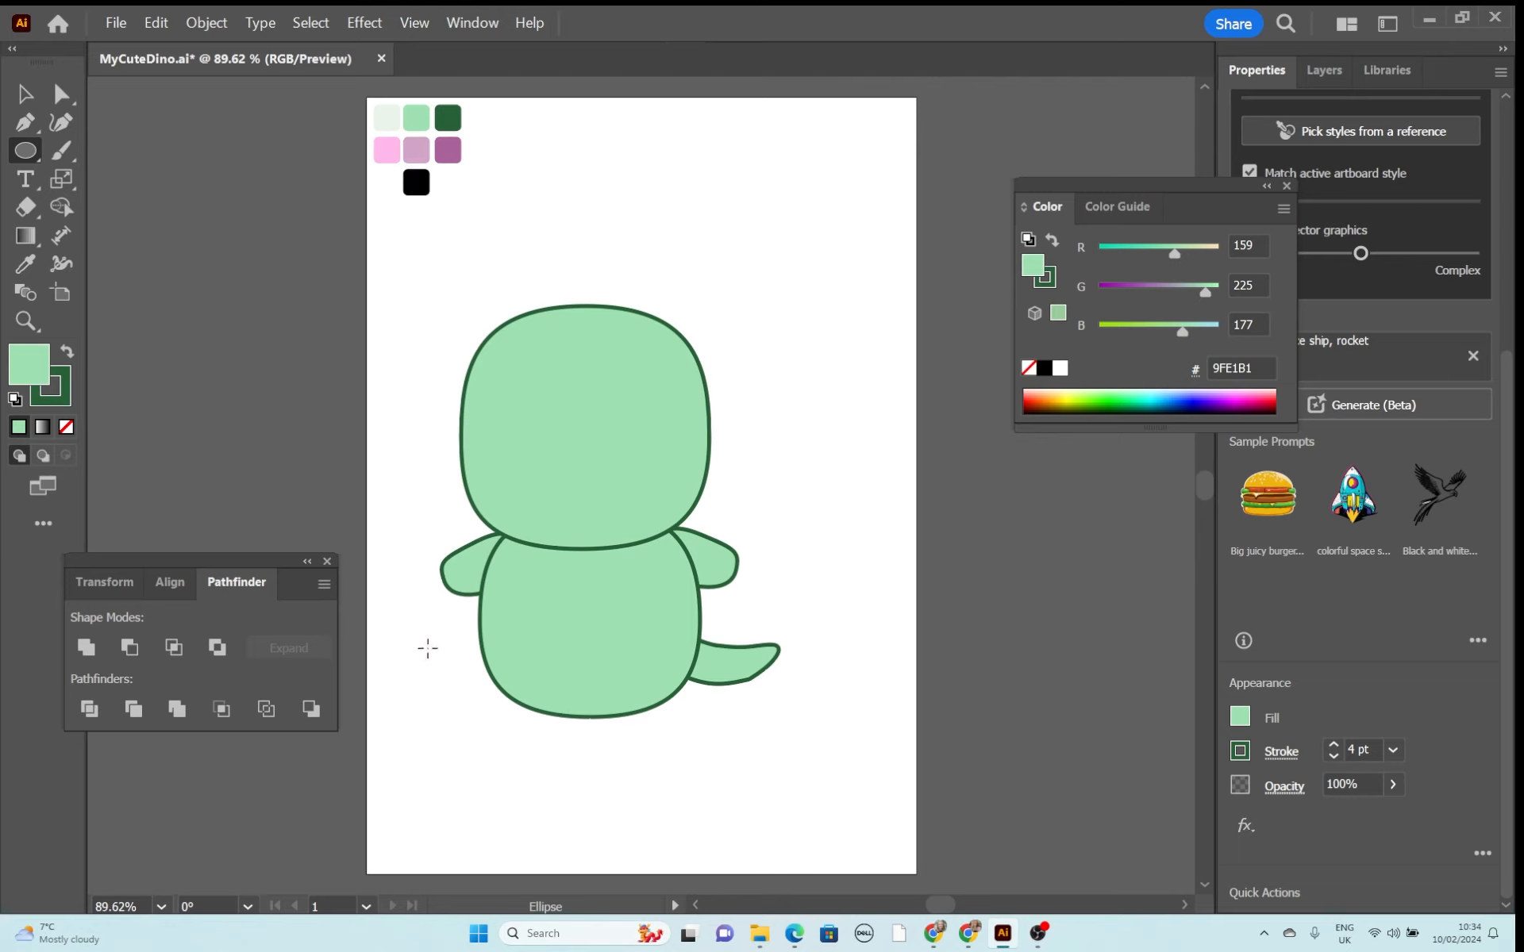
drag(426, 646, 552, 770)
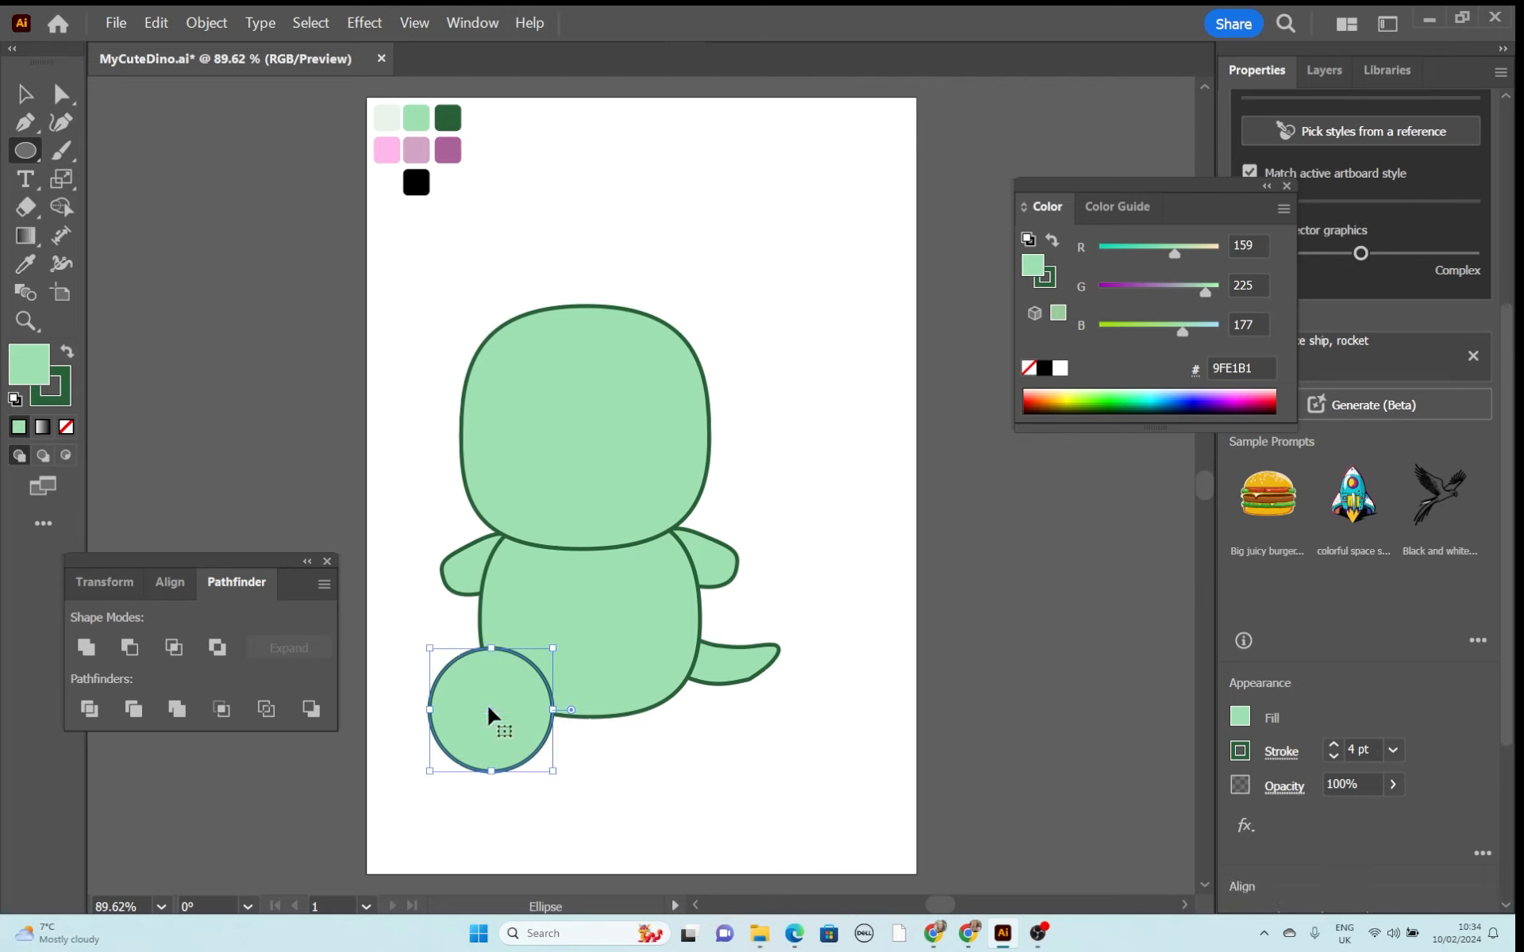
drag(492, 718, 520, 718)
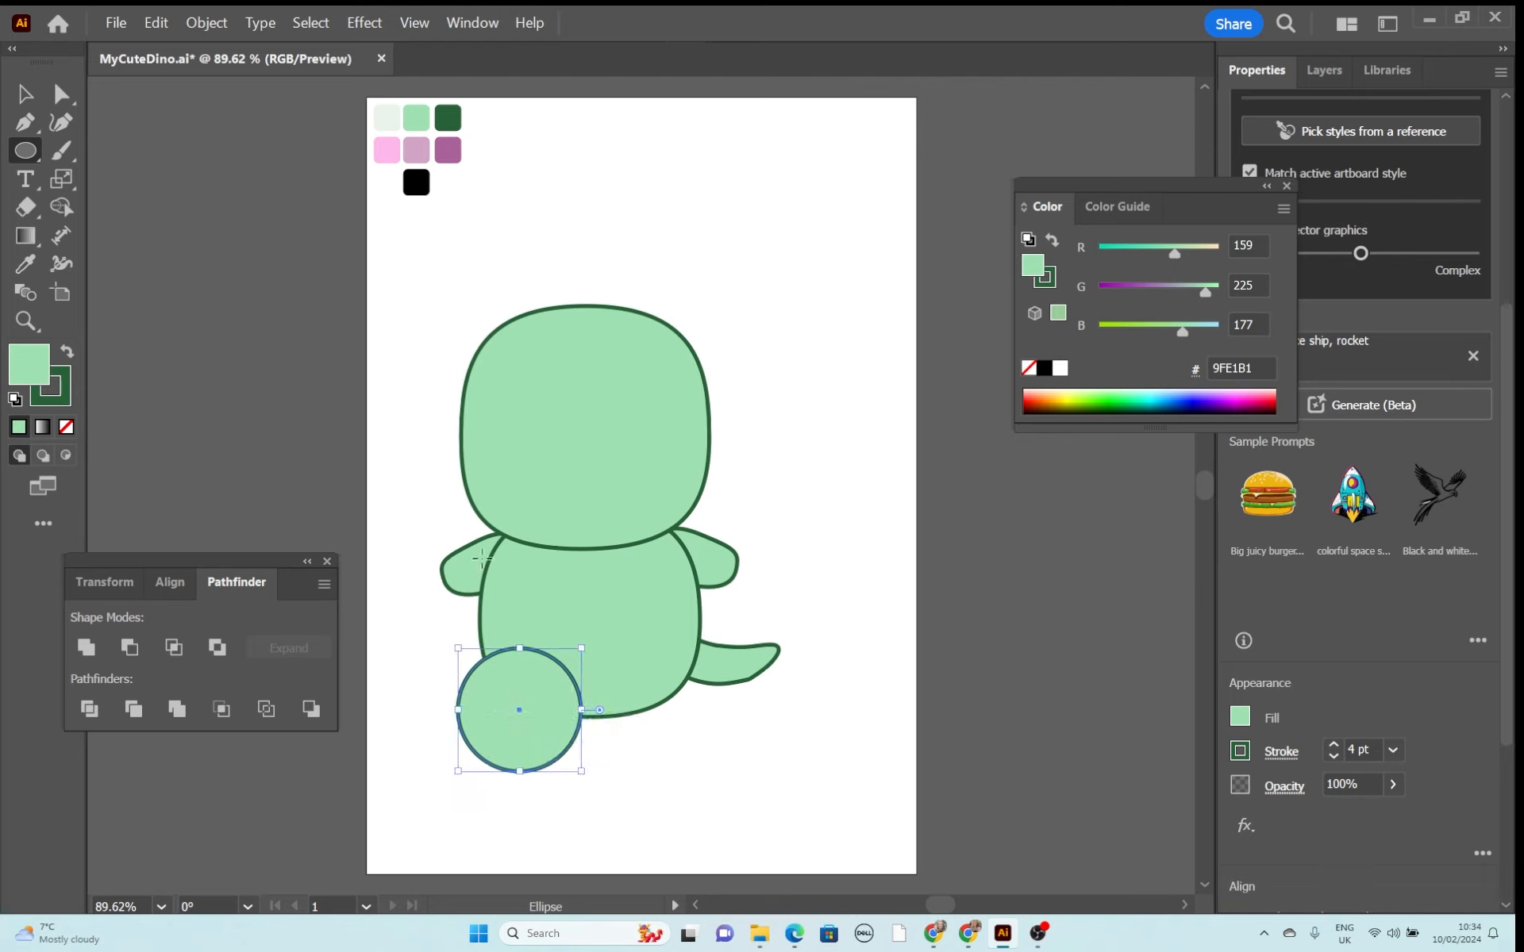
Add two anchor points to the foot circle, on its upper-left and upper-right arcs.
click(25, 321)
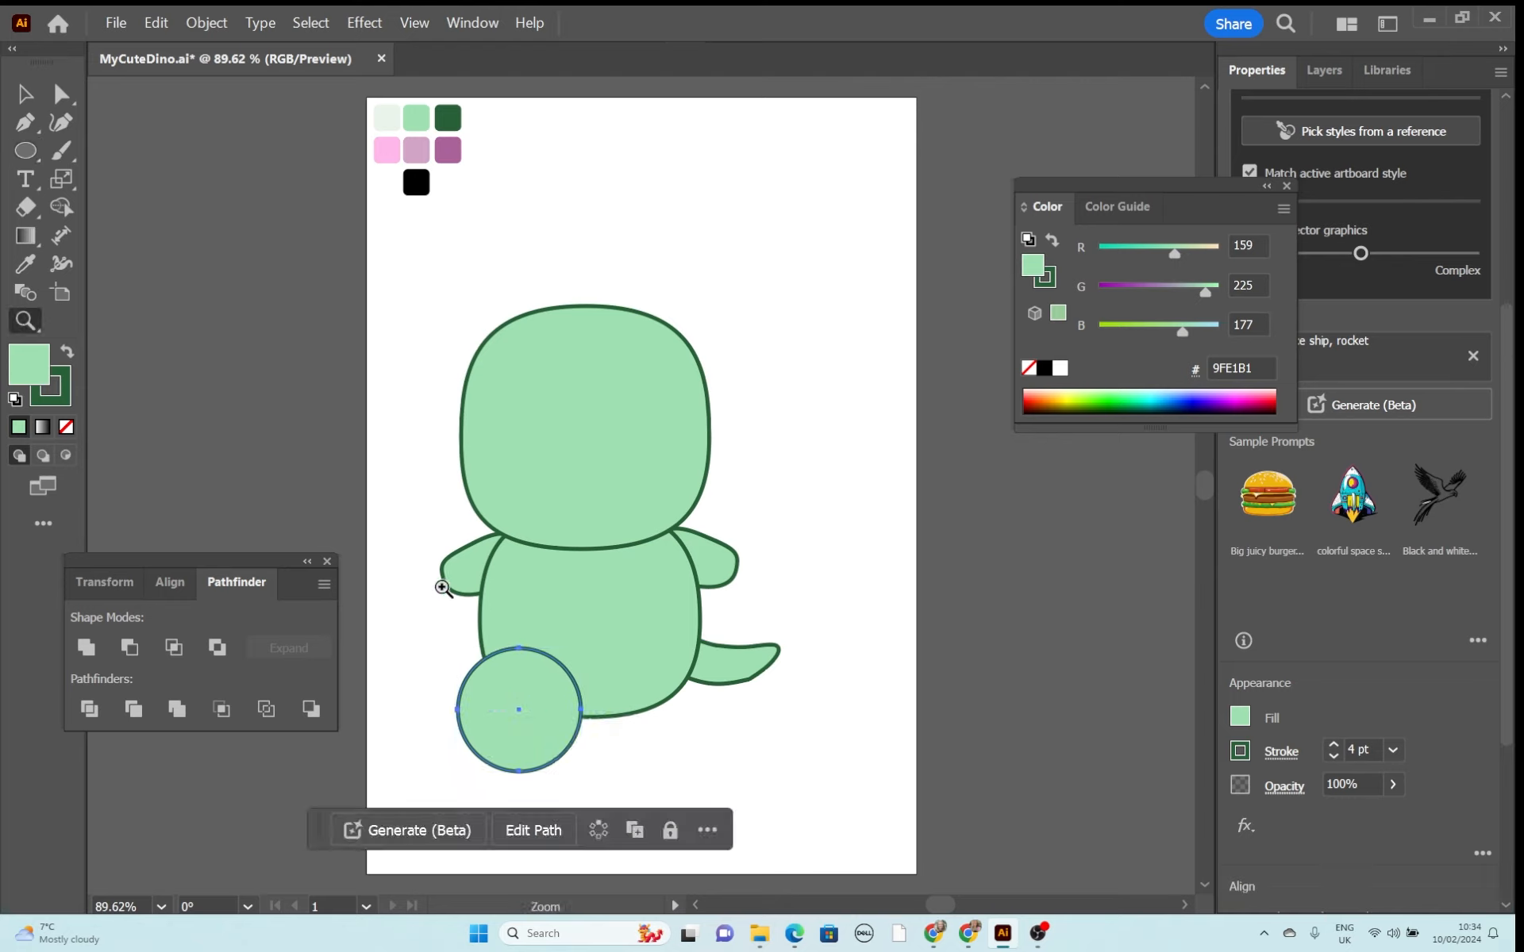
drag(439, 629, 636, 772)
scroll(752, 758, down, 5)
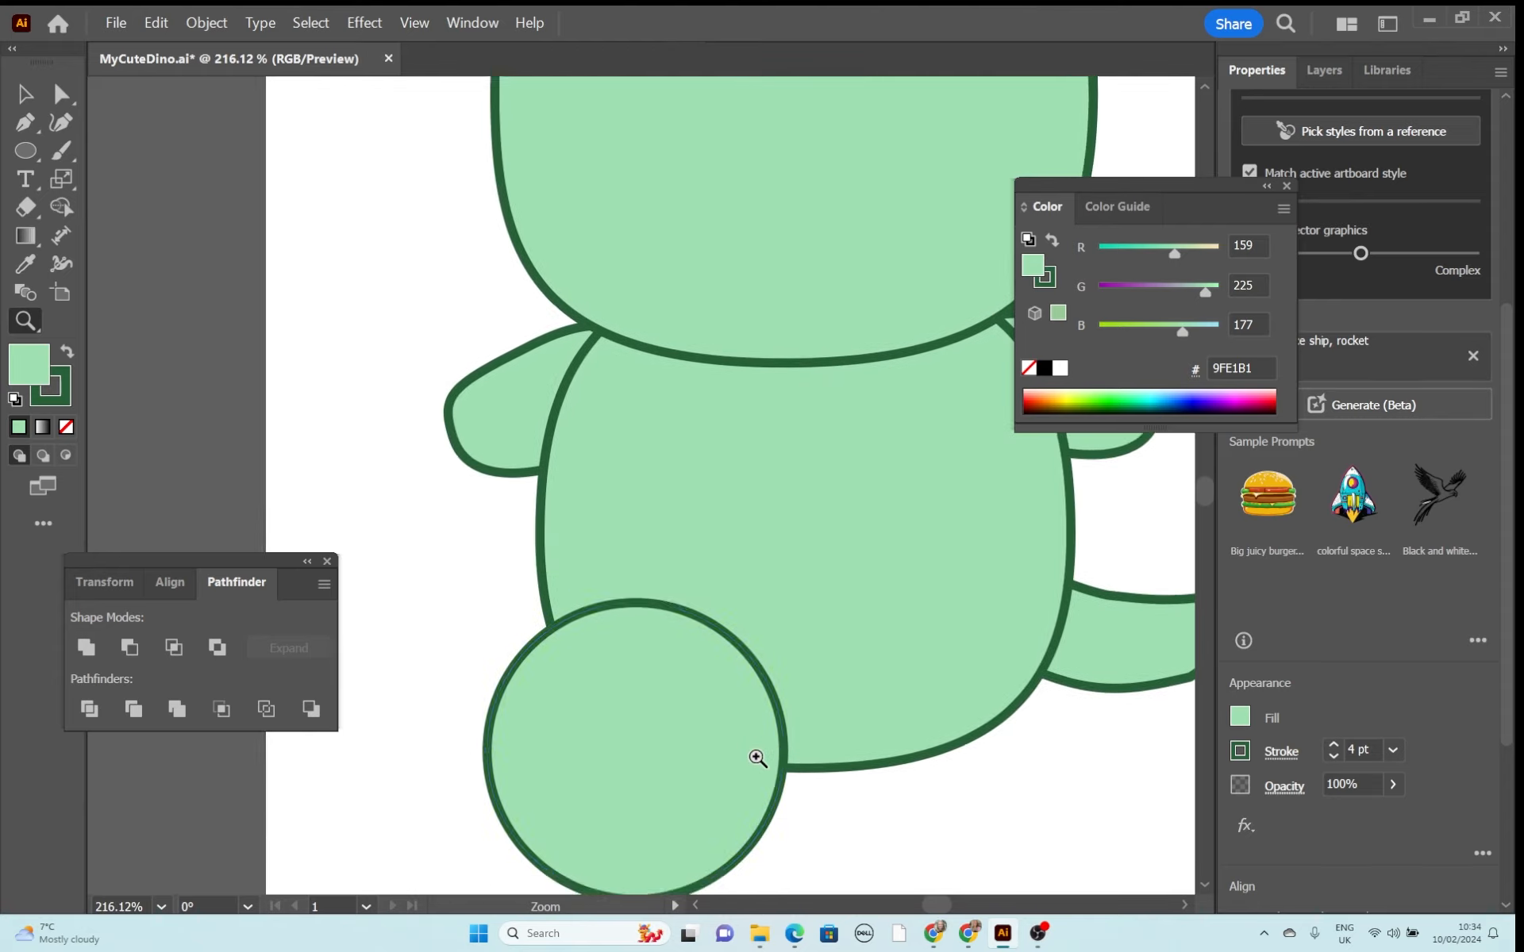
click(28, 94)
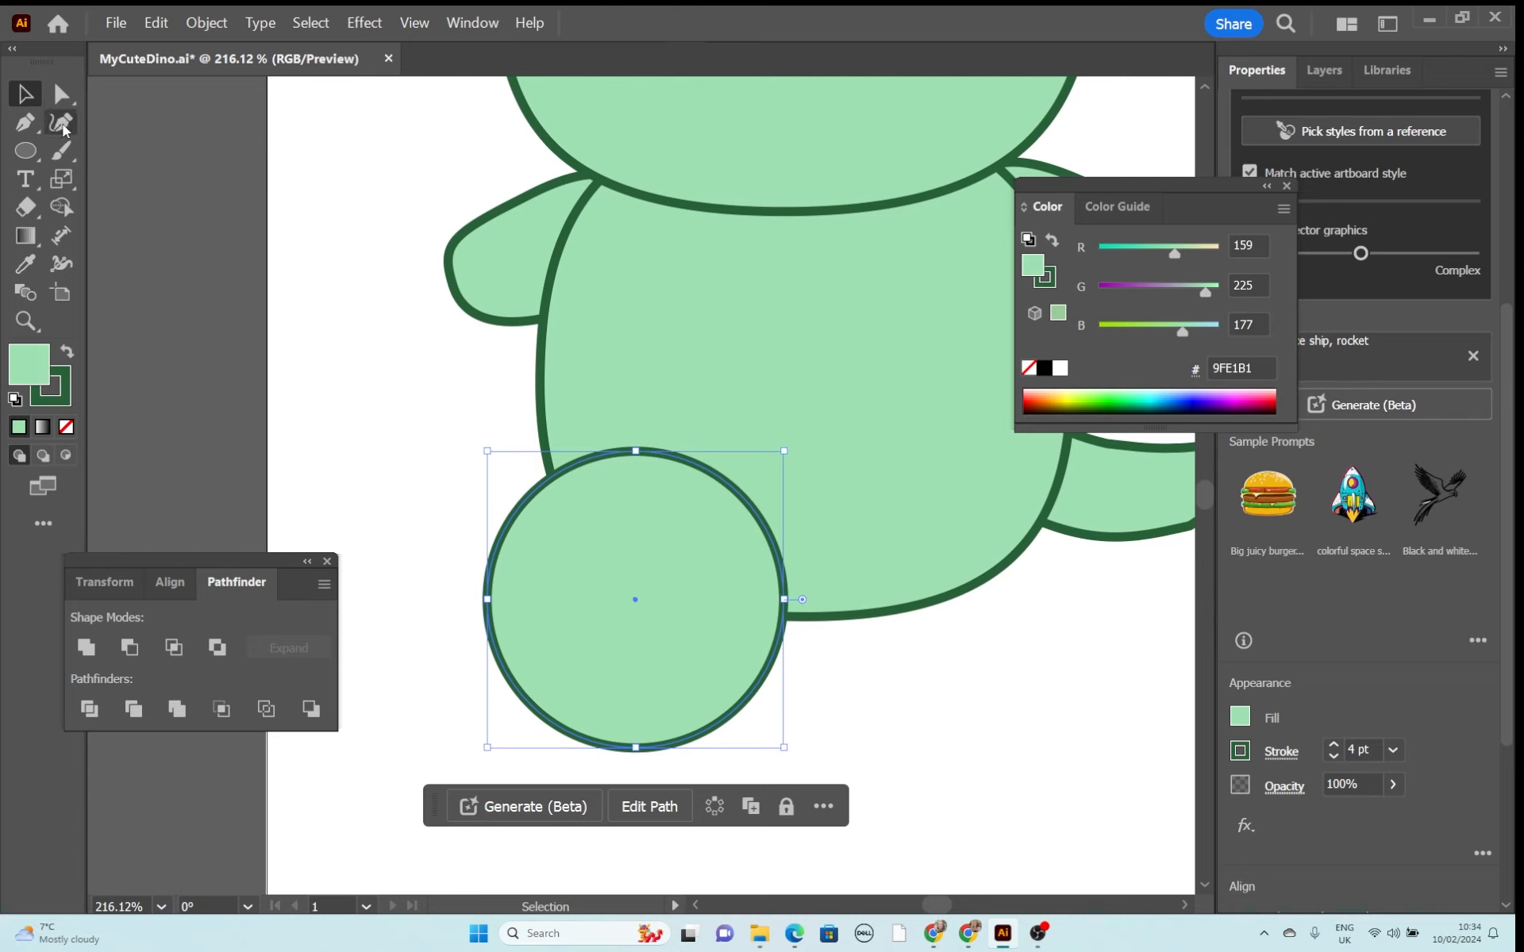
click(24, 123)
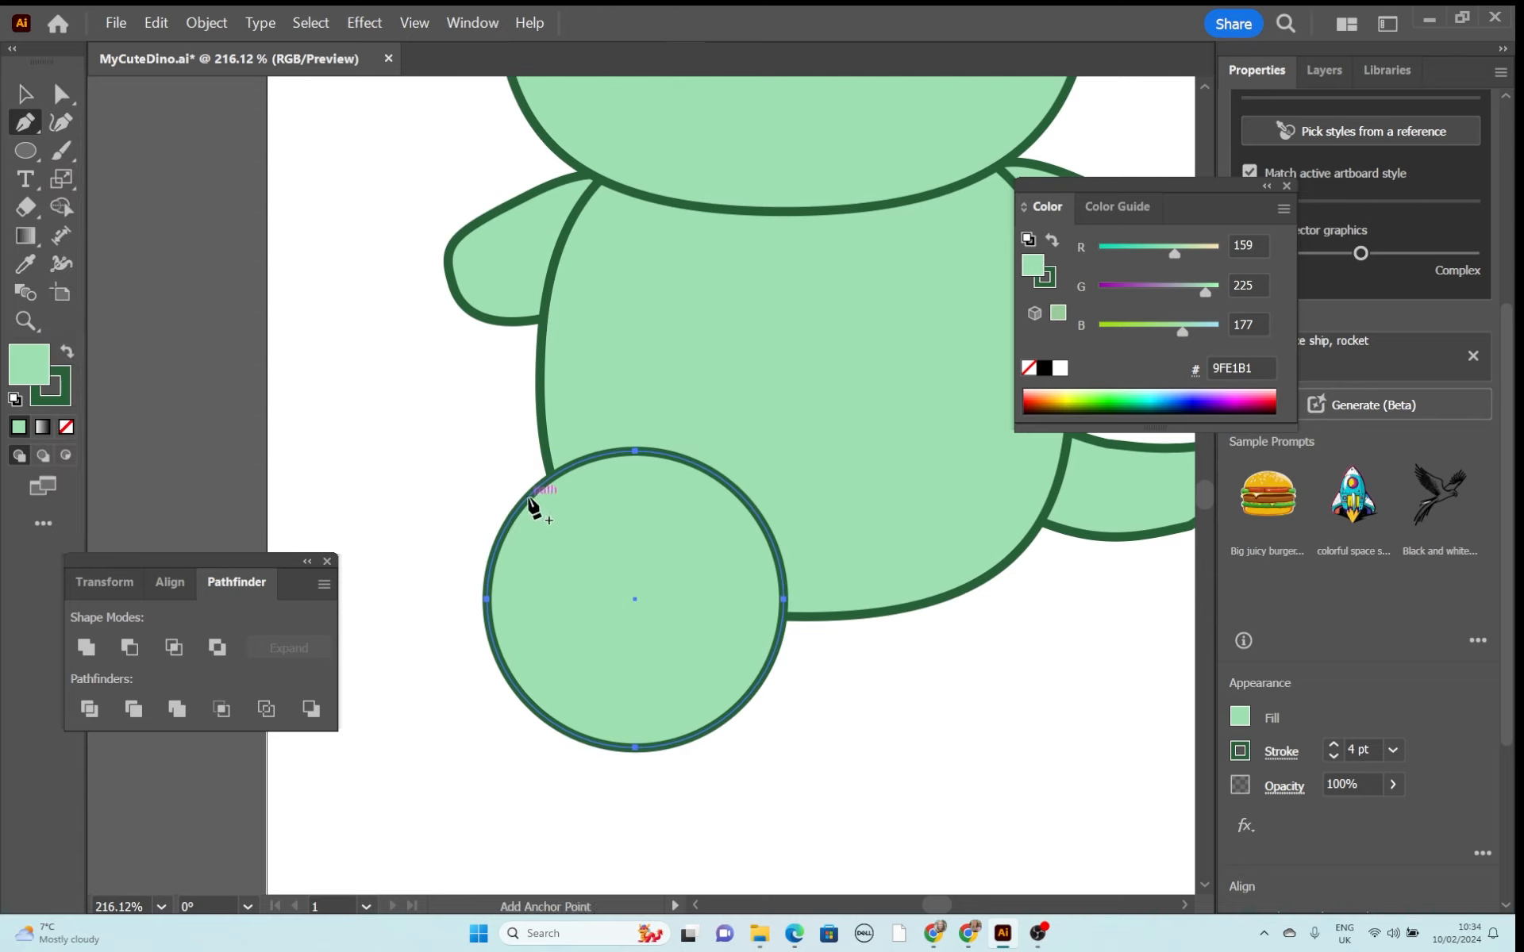
click(529, 497)
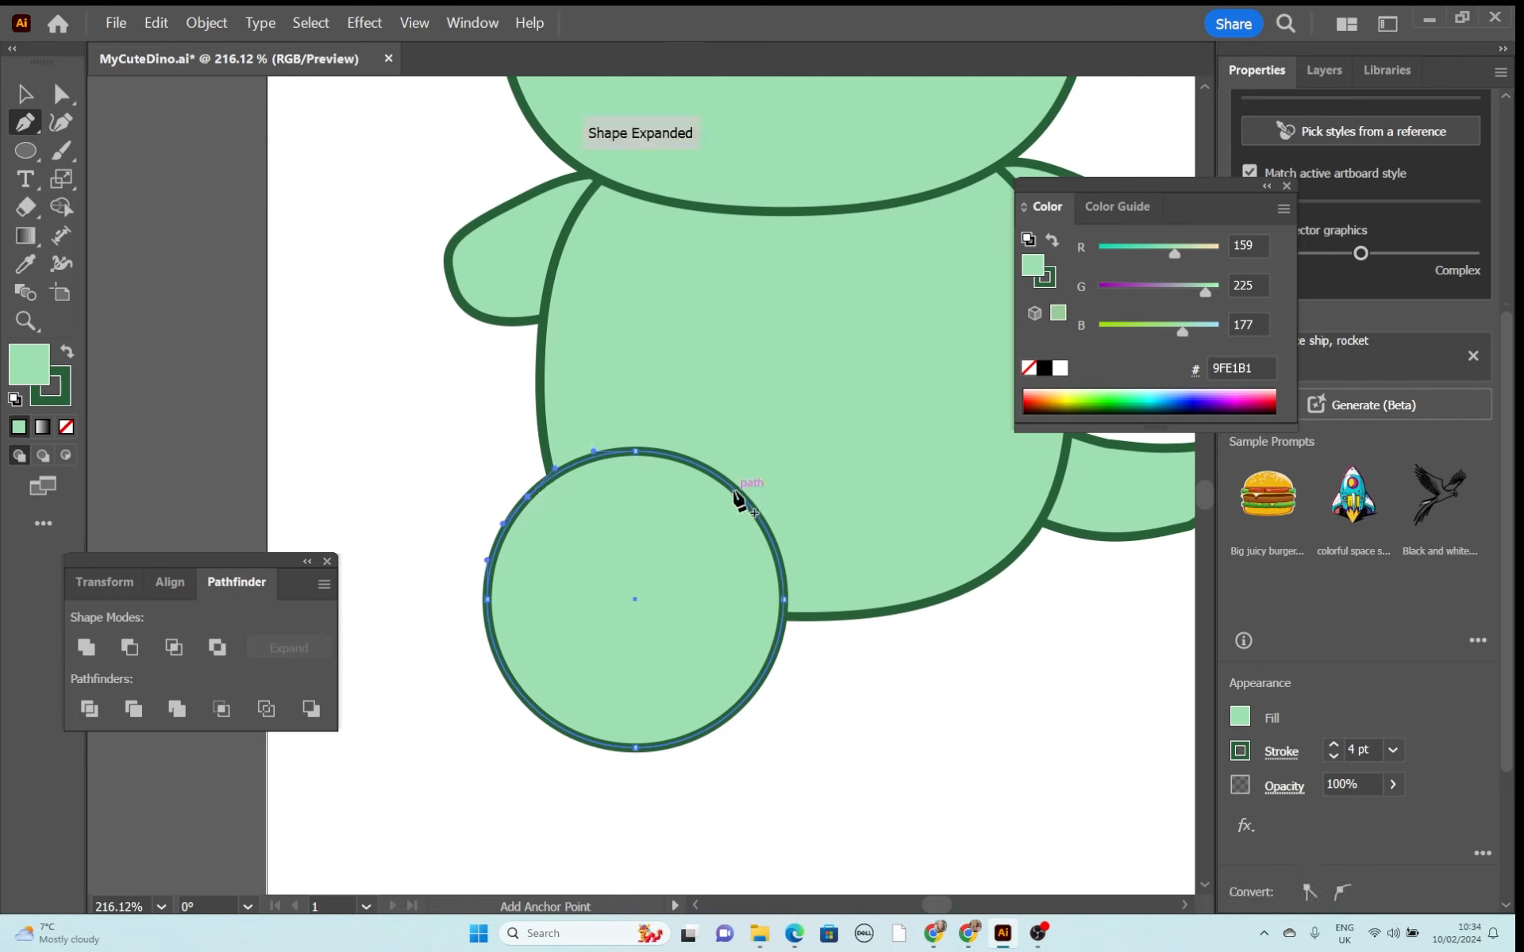
click(734, 489)
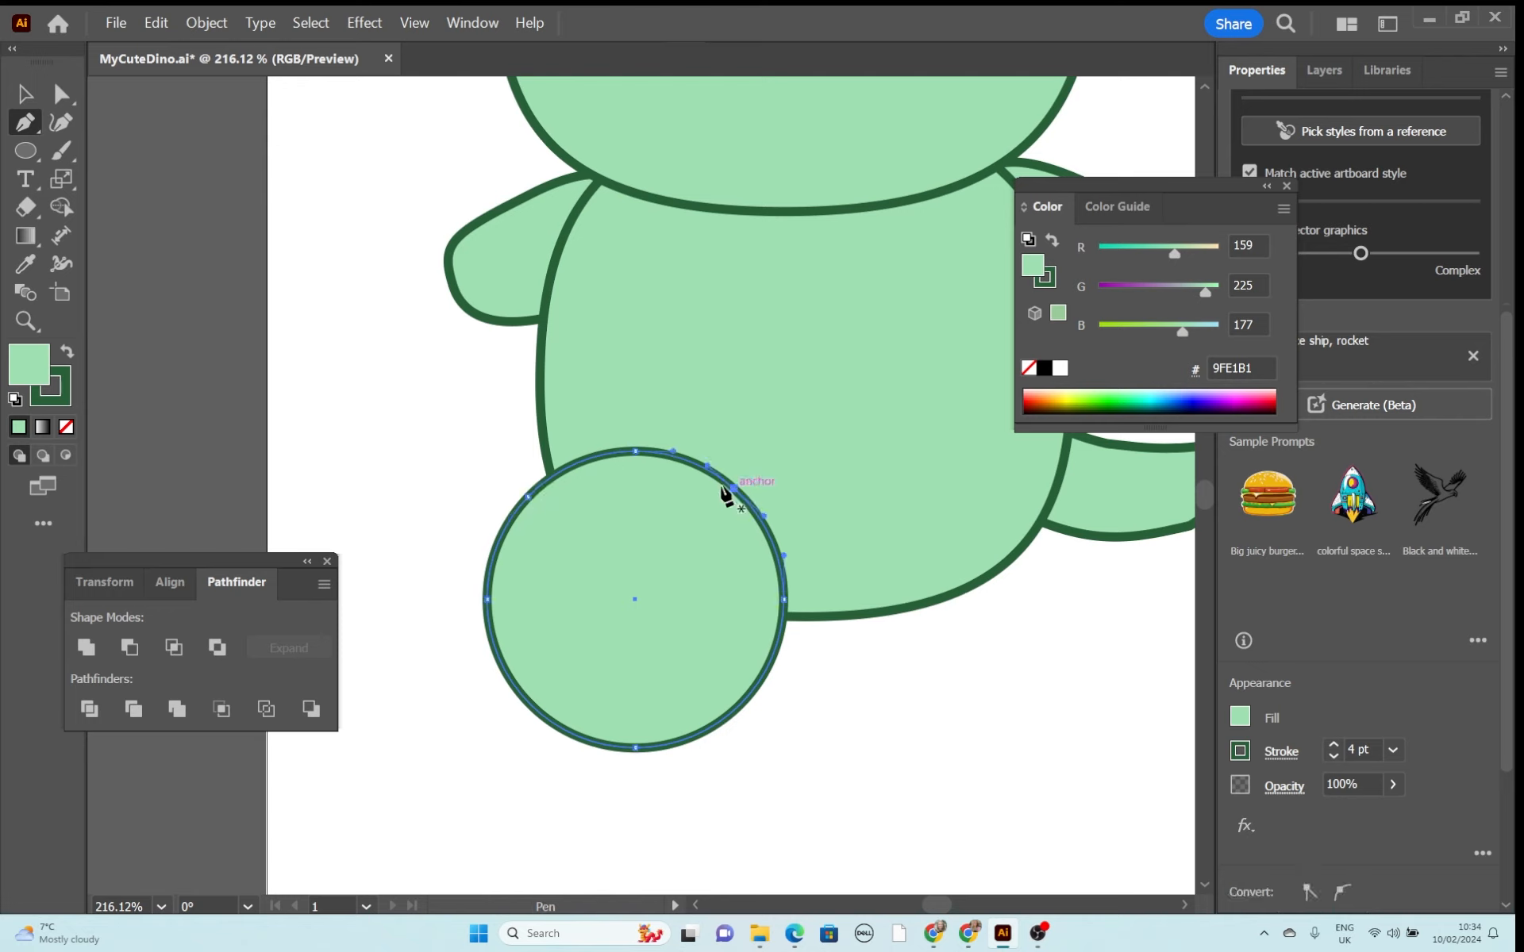
Pull the two added anchor points down and inward to form a raised middle toe.
click(61, 95)
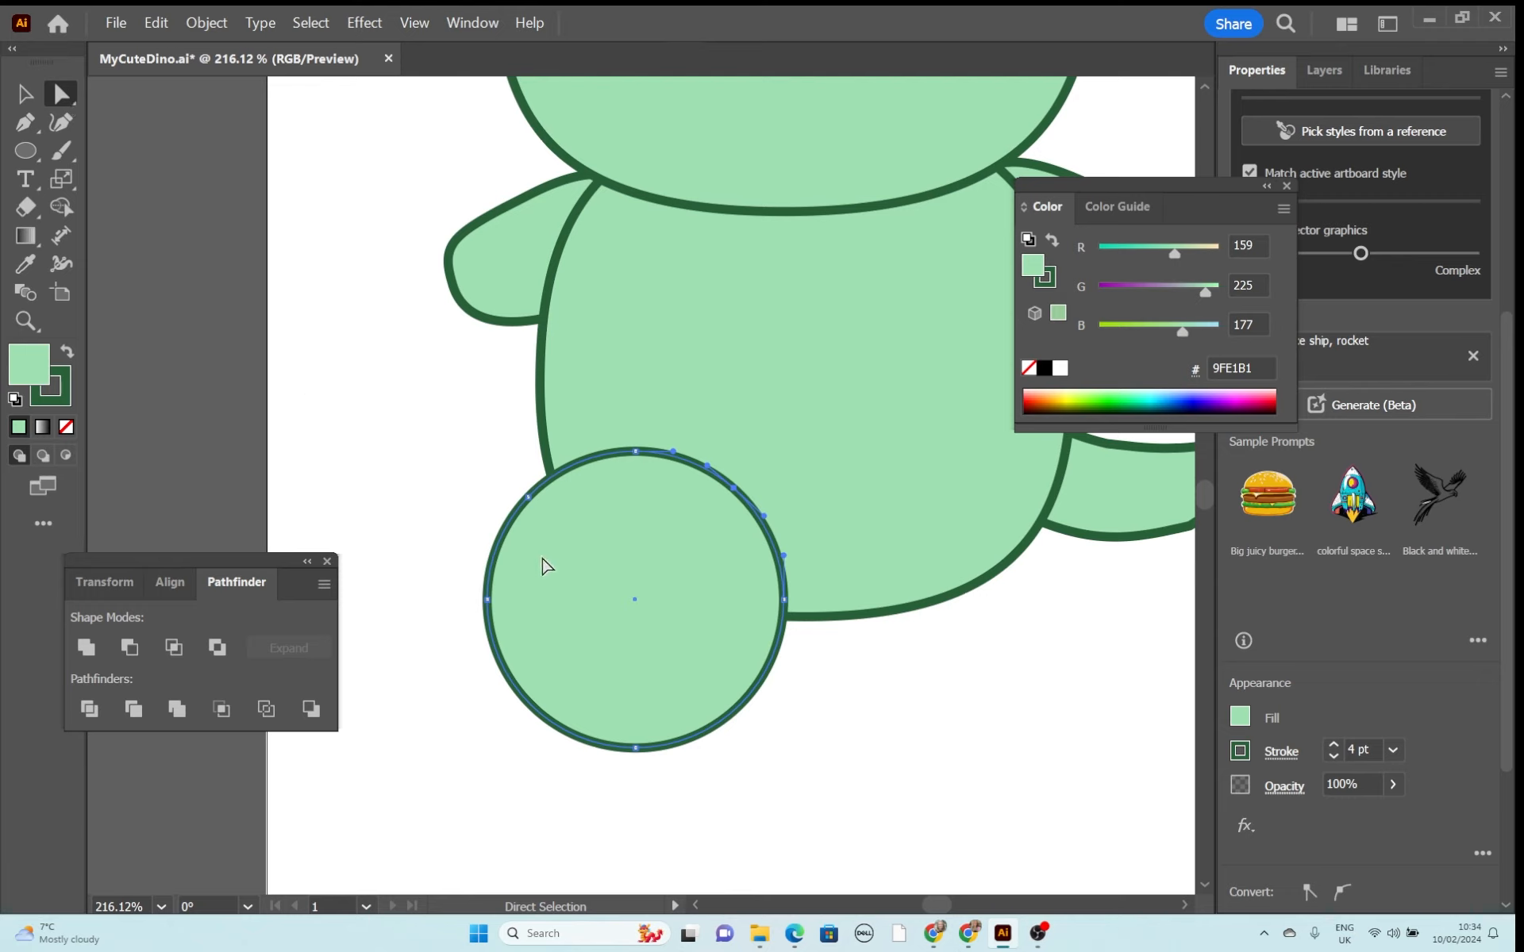
click(529, 497)
drag(530, 503, 555, 554)
drag(735, 490, 694, 561)
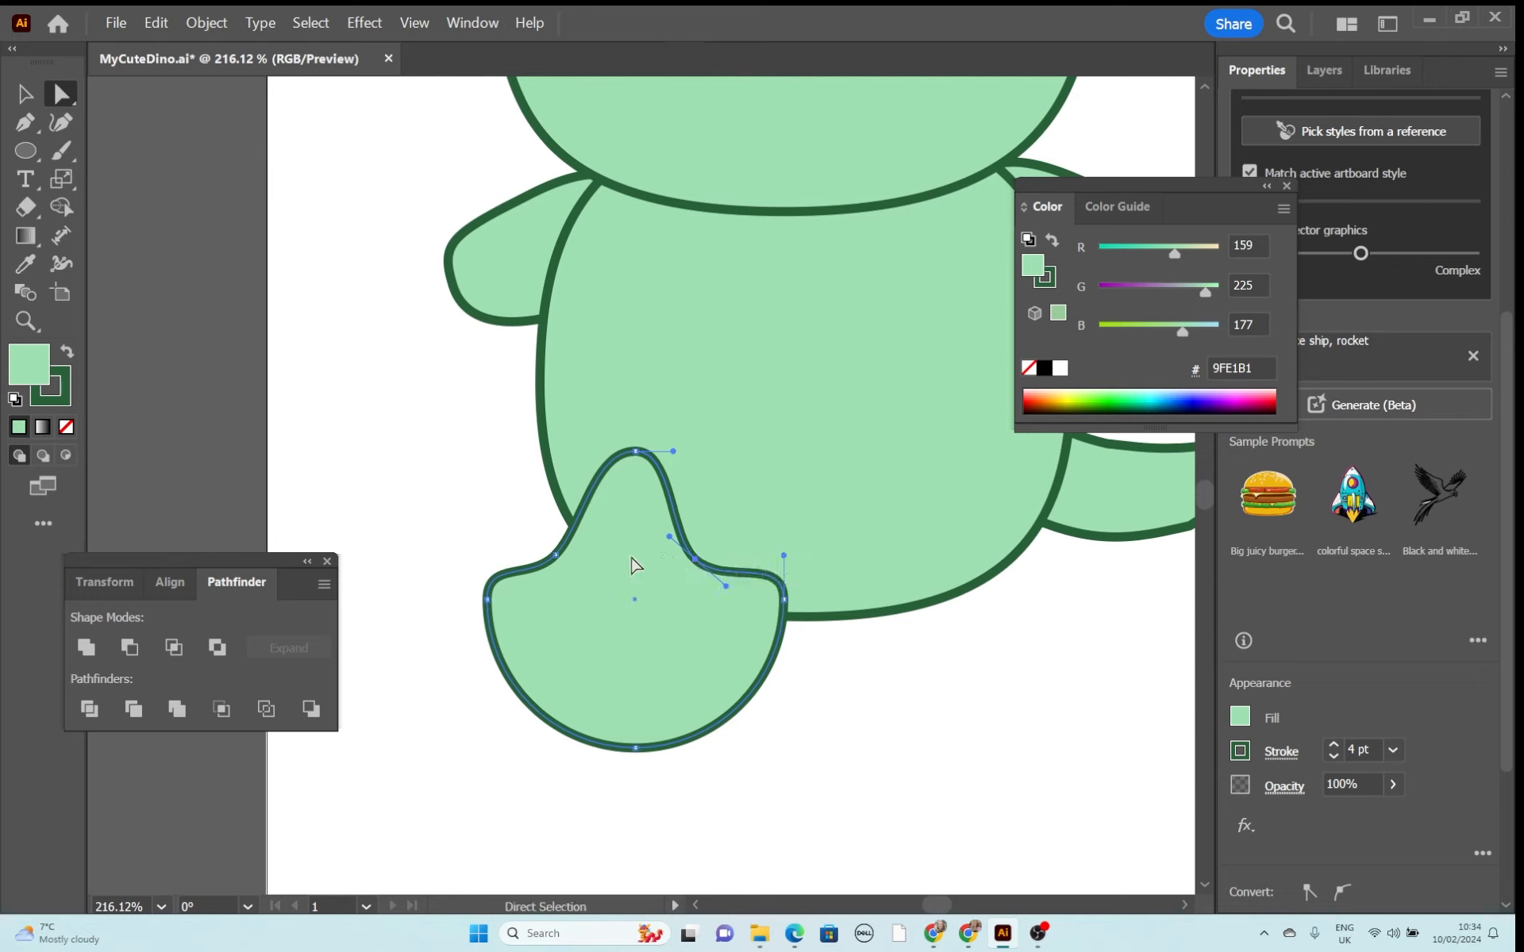
Refine the middle toe by lowering its tip slightly and adjusting the anchors and handles at its base.
drag(559, 565, 566, 568)
drag(635, 451, 635, 463)
mouse_move(564, 558)
mouse_down()
mouse_move(592, 523)
mouse_move(585, 508)
mouse_move(582, 566)
mouse_up()
click(694, 560)
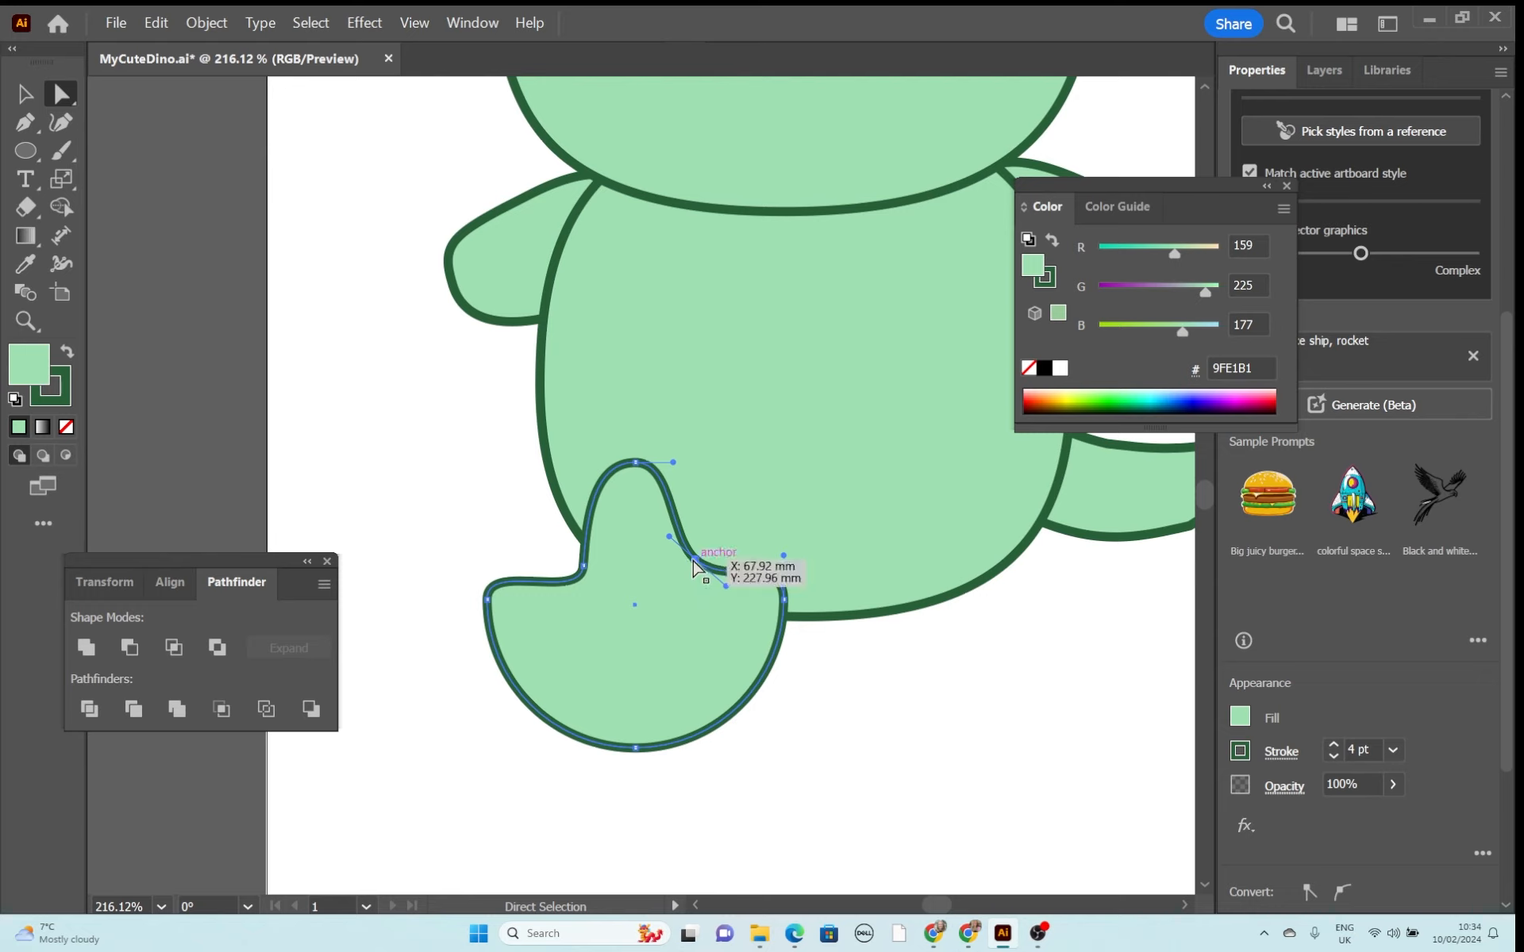
drag(695, 562, 669, 535)
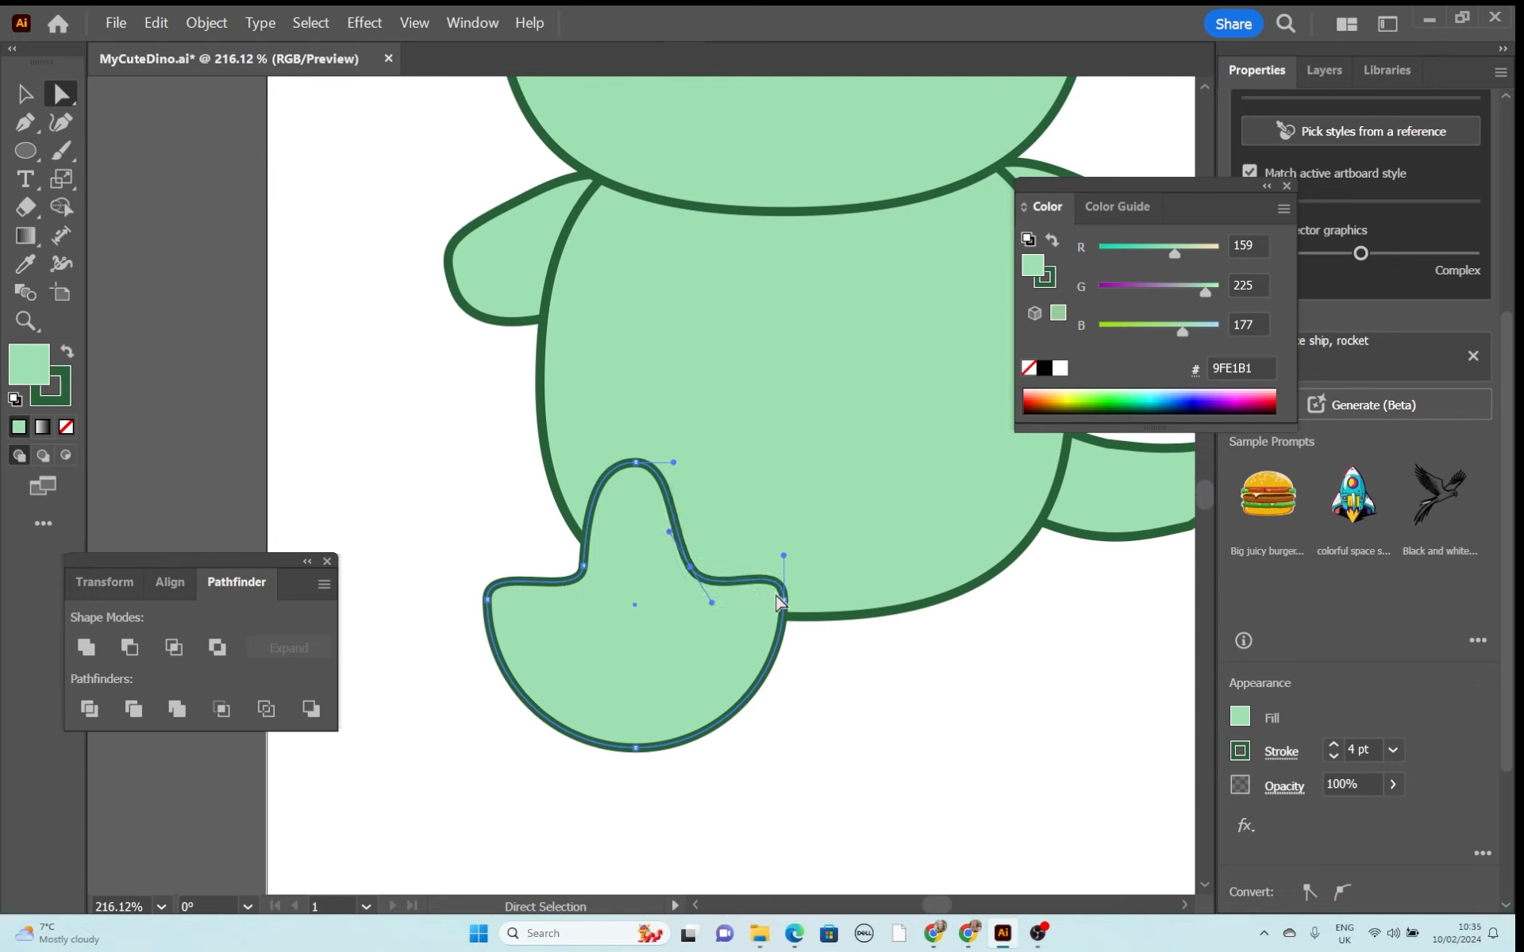
Shape the two outer toes by extending the side anchors' handles upward, widen the foot slightly on the right, and deselect it.
drag(783, 556, 771, 369)
drag(487, 600, 480, 450)
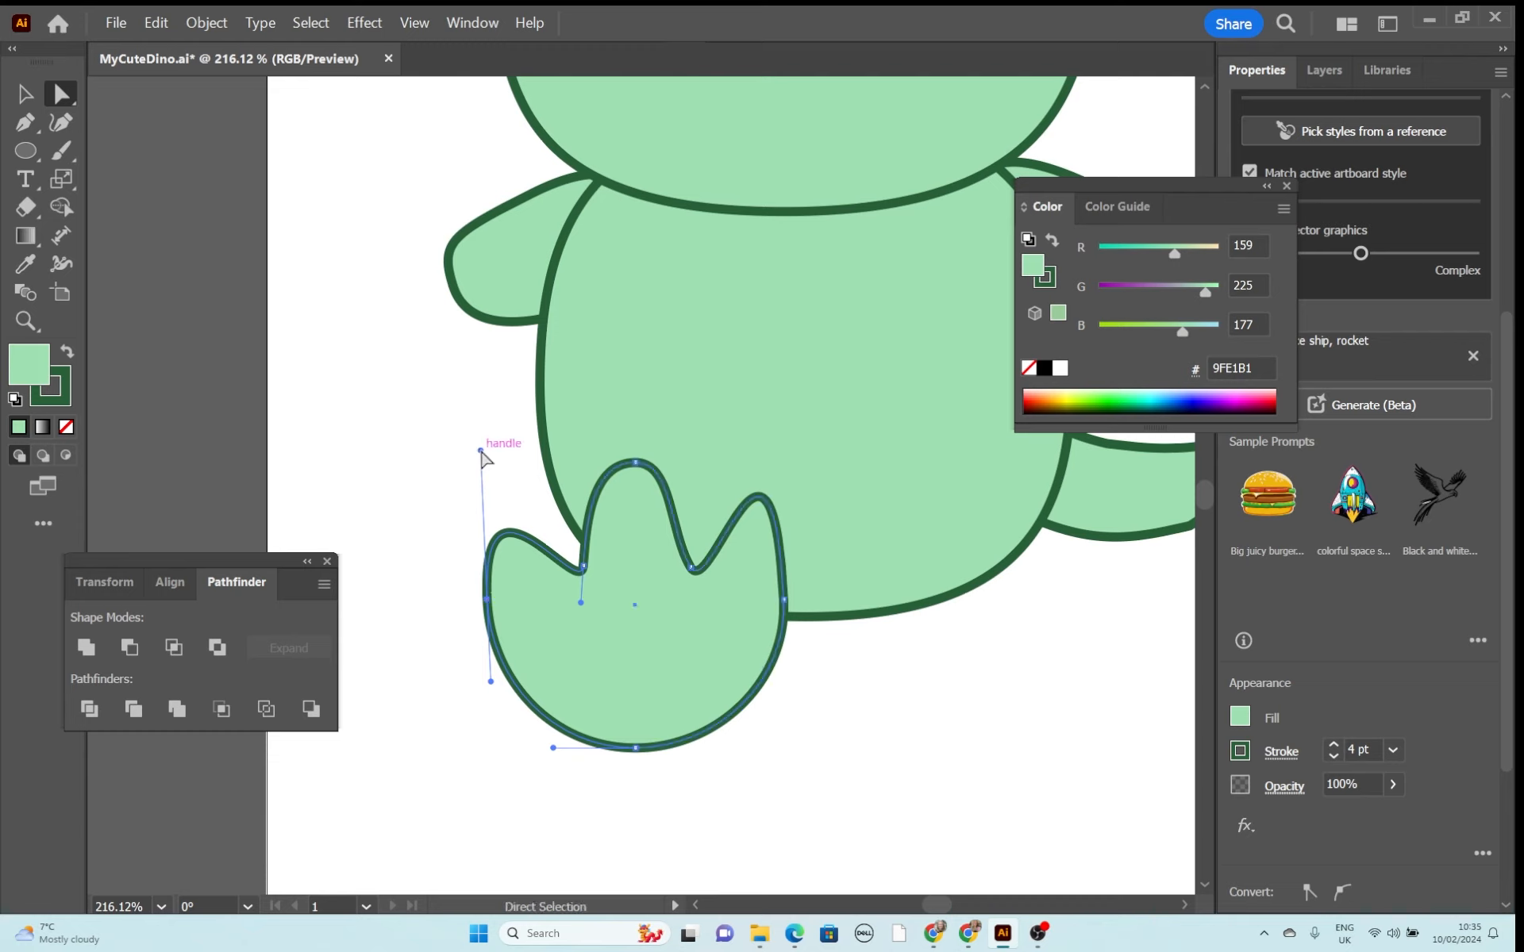
click(794, 562)
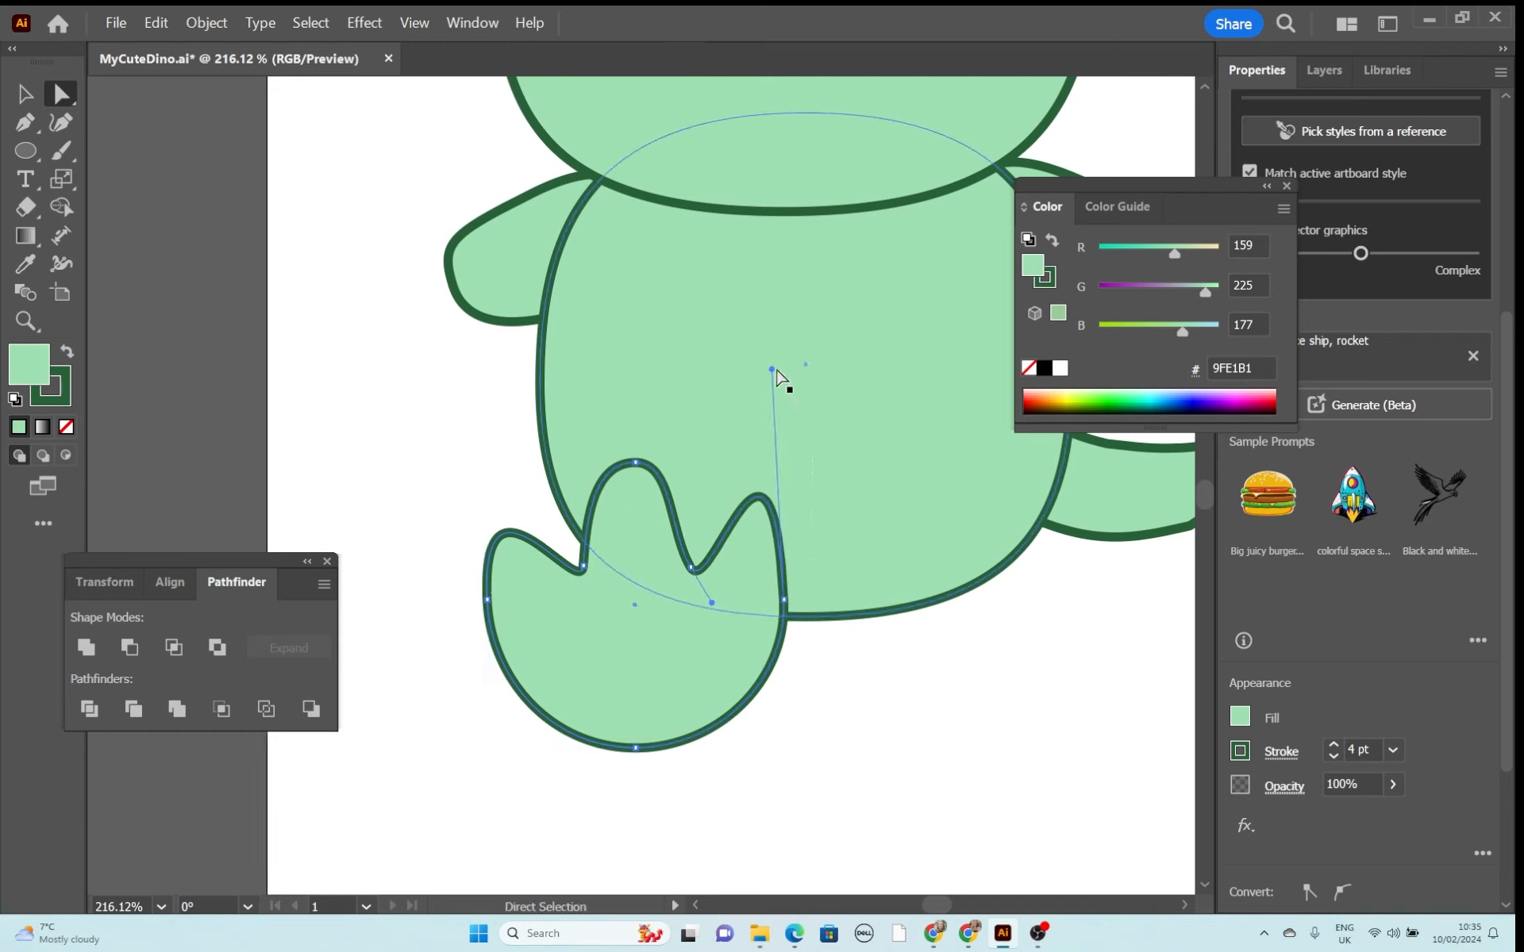
mouse_move(772, 370)
mouse_down()
mouse_move(783, 381)
mouse_move(770, 385)
mouse_up()
drag(715, 602, 793, 597)
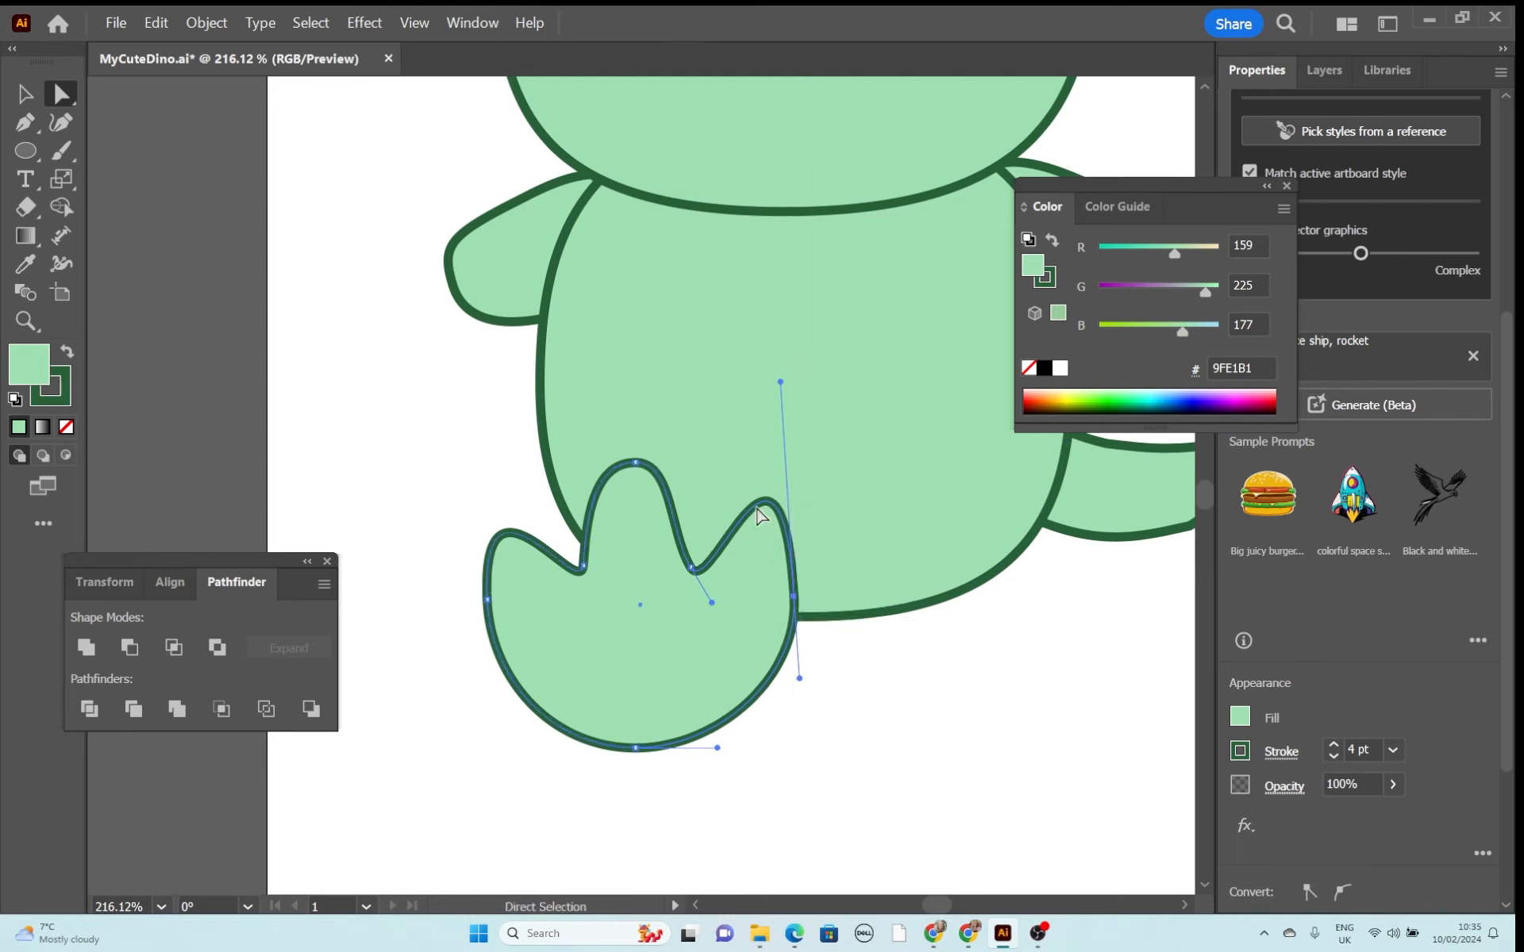
click(669, 673)
click(831, 754)
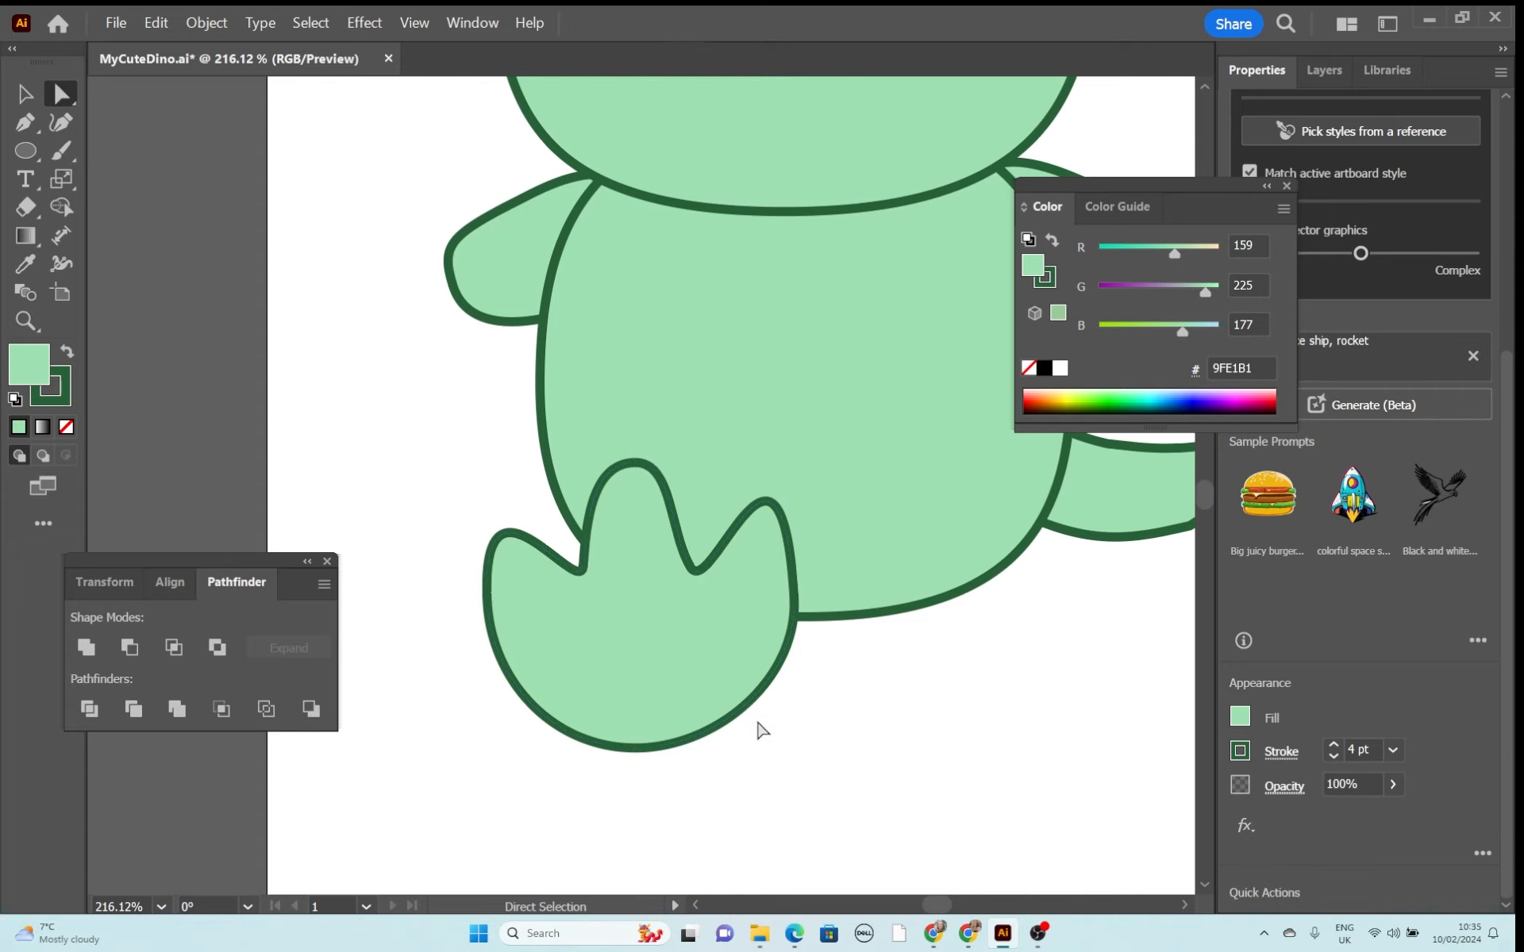
Scale the foot down and position it over the body's lower-left edge.
click(25, 320)
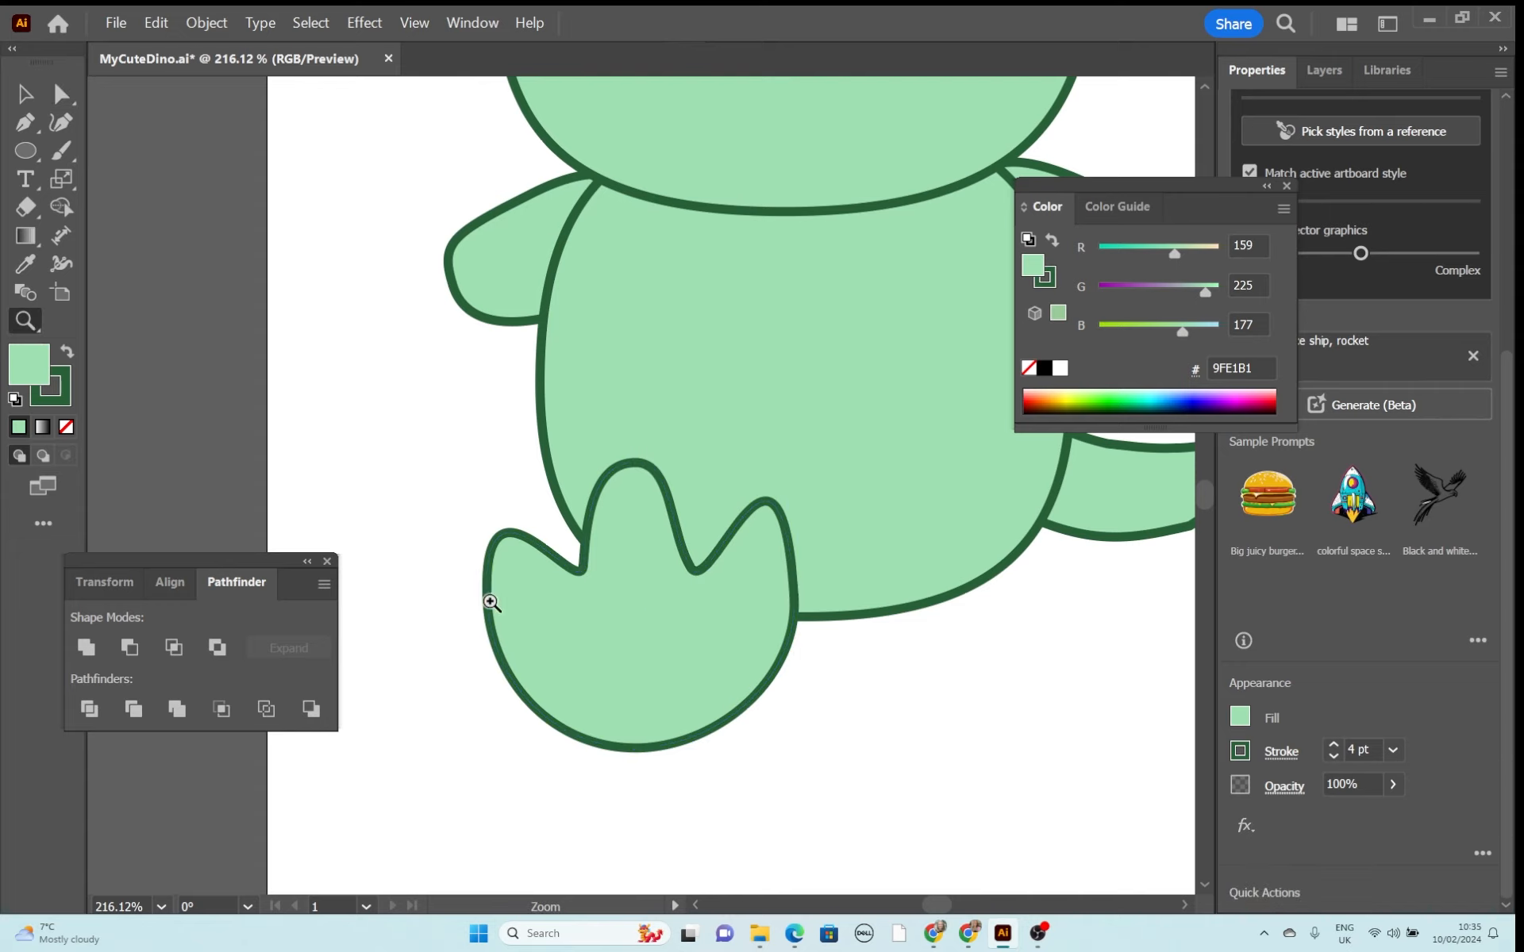
alt+click(810, 803)
alt+click(712, 729)
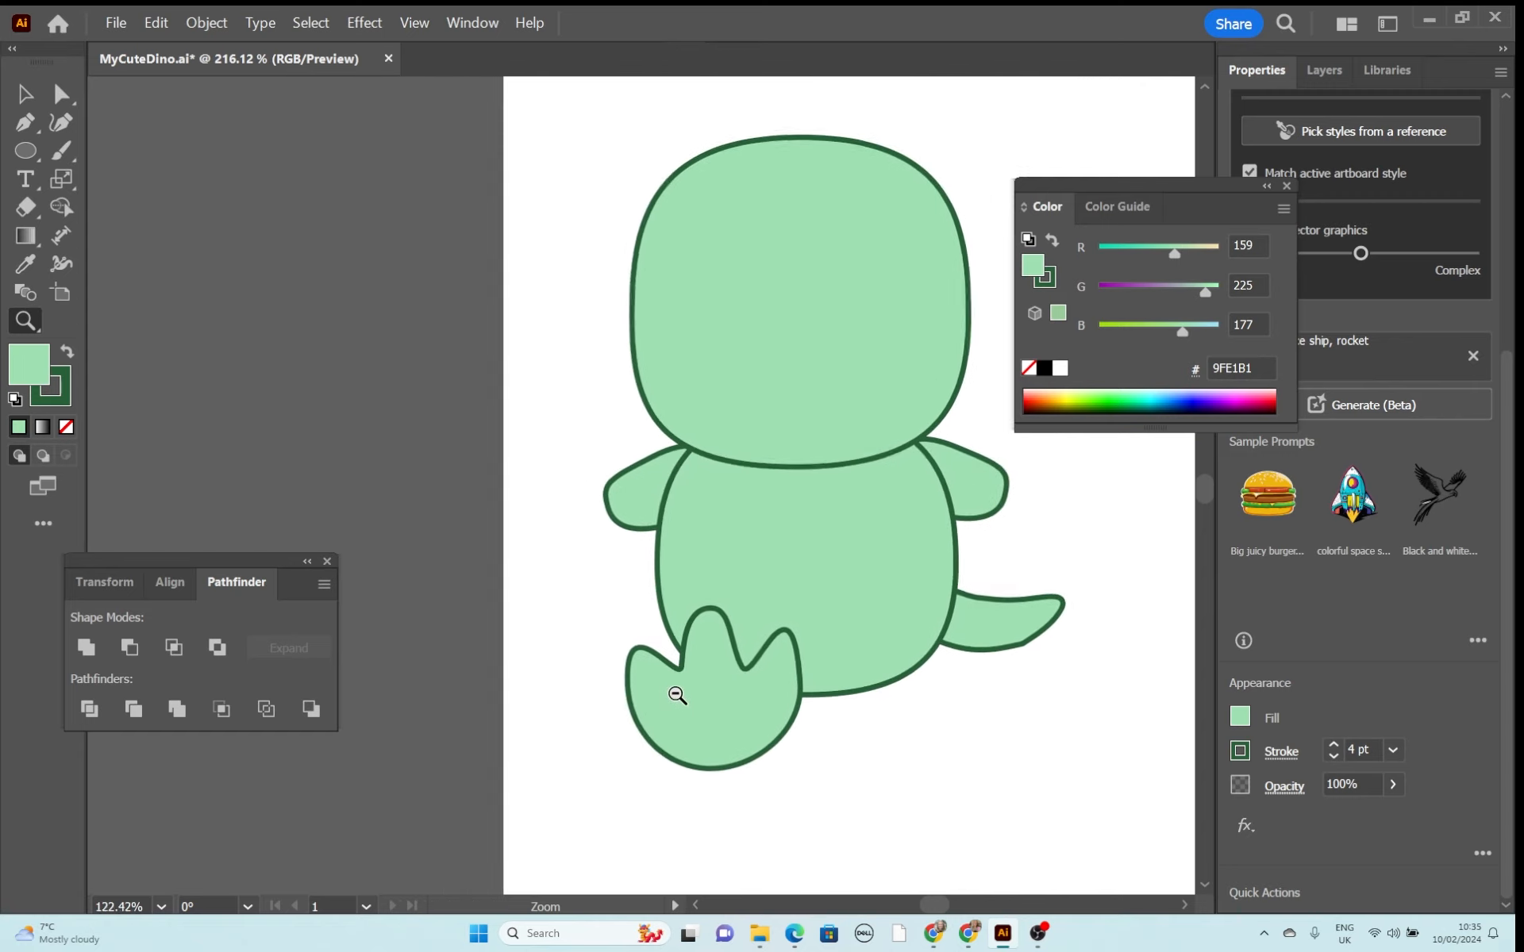
drag(850, 555, 686, 593)
key(v)
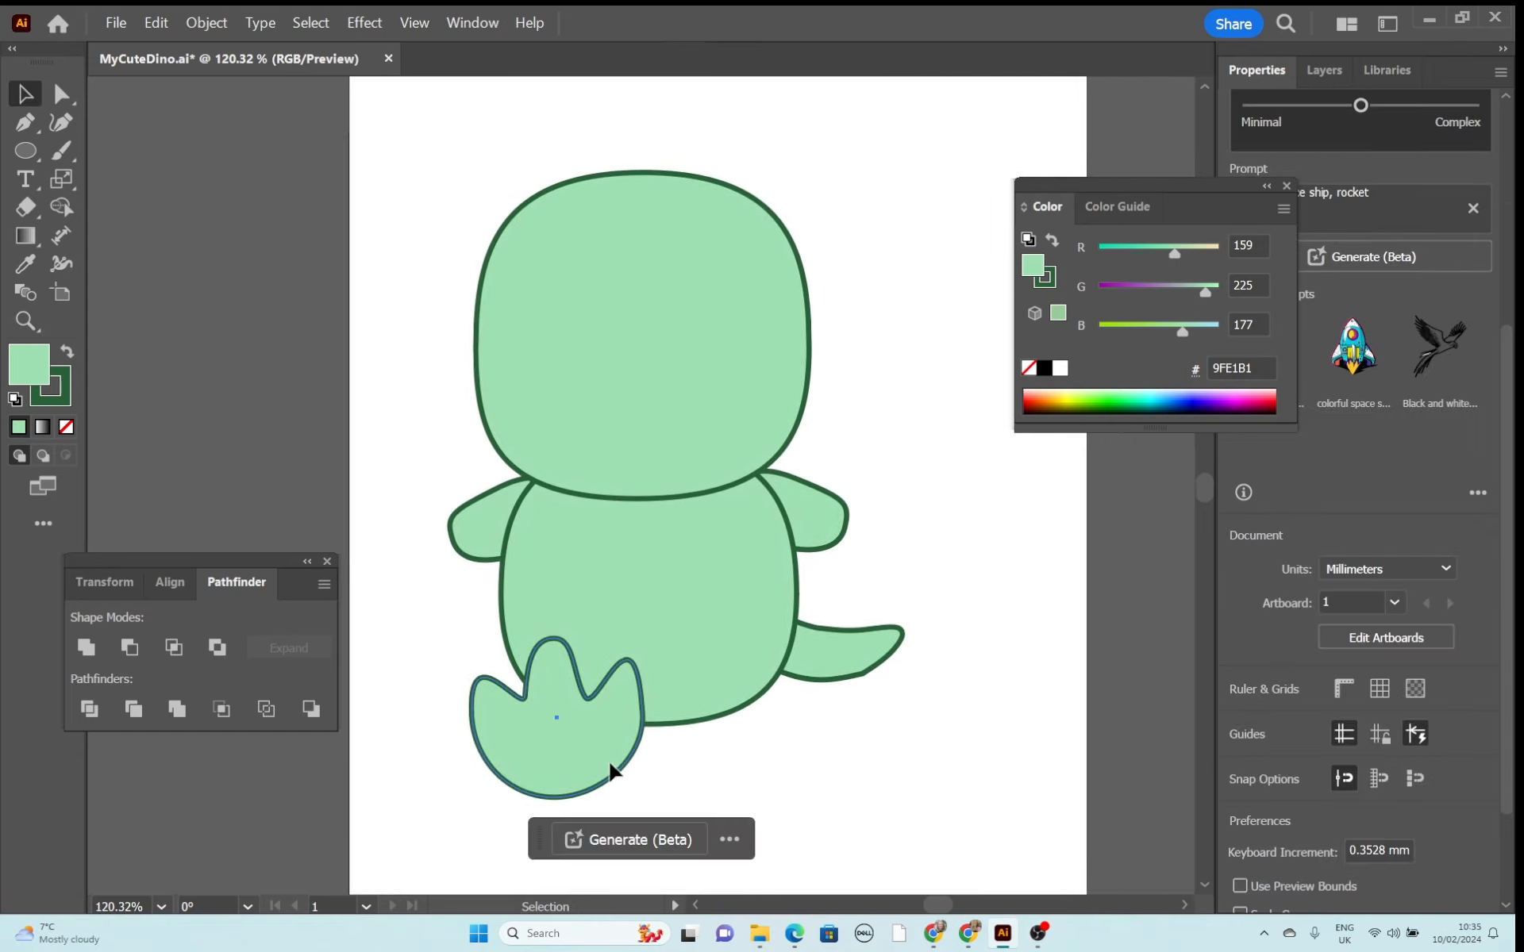
click(611, 768)
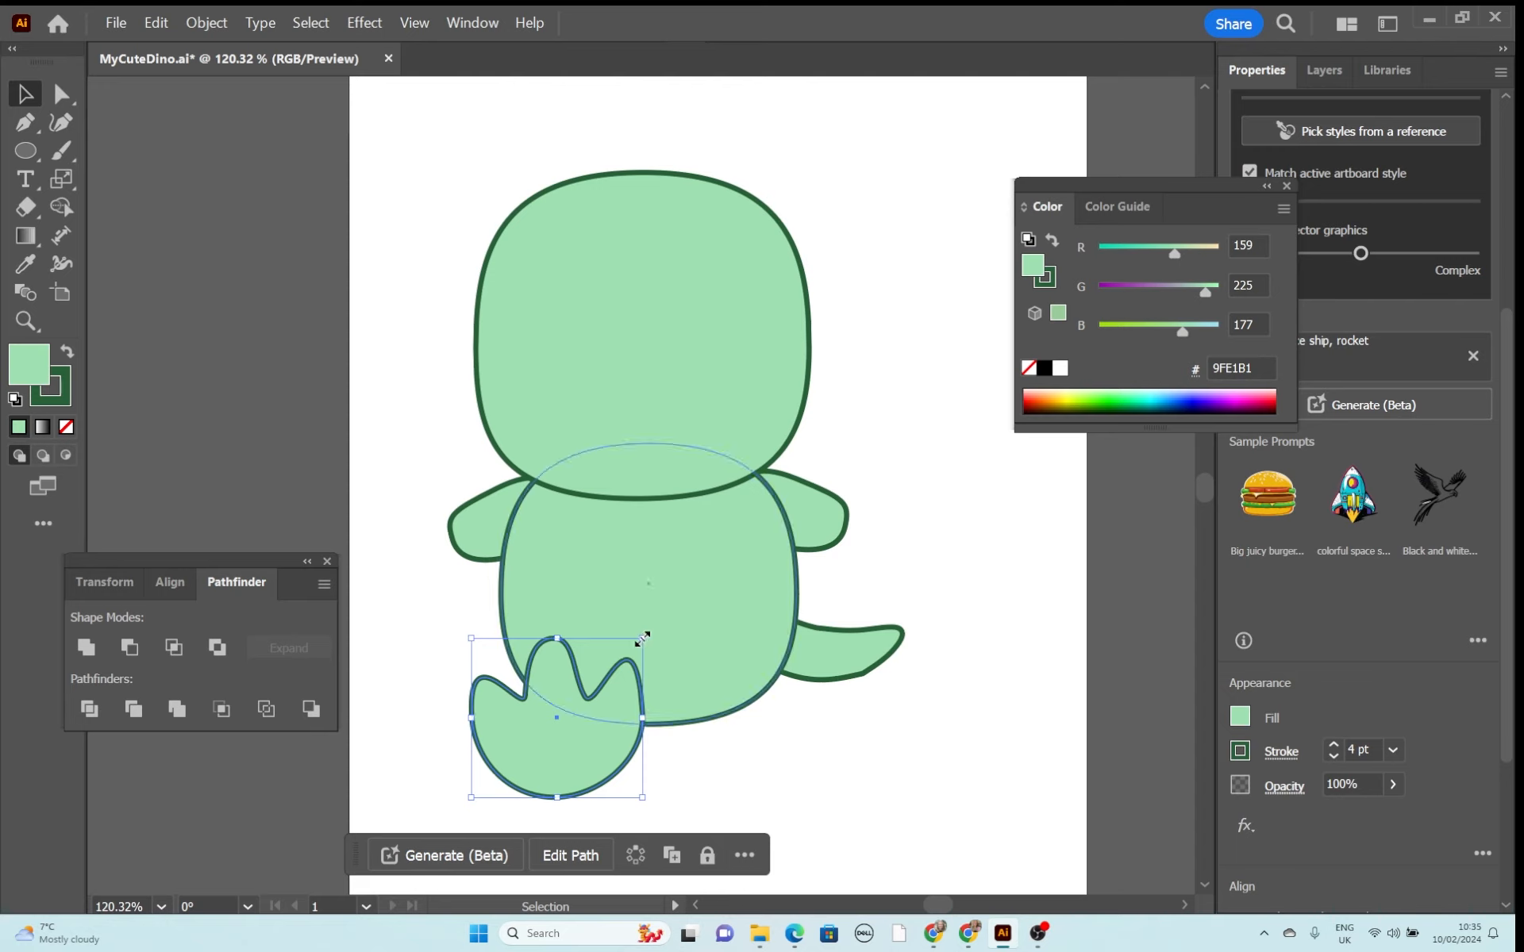
drag(643, 639, 582, 695)
drag(528, 760, 569, 714)
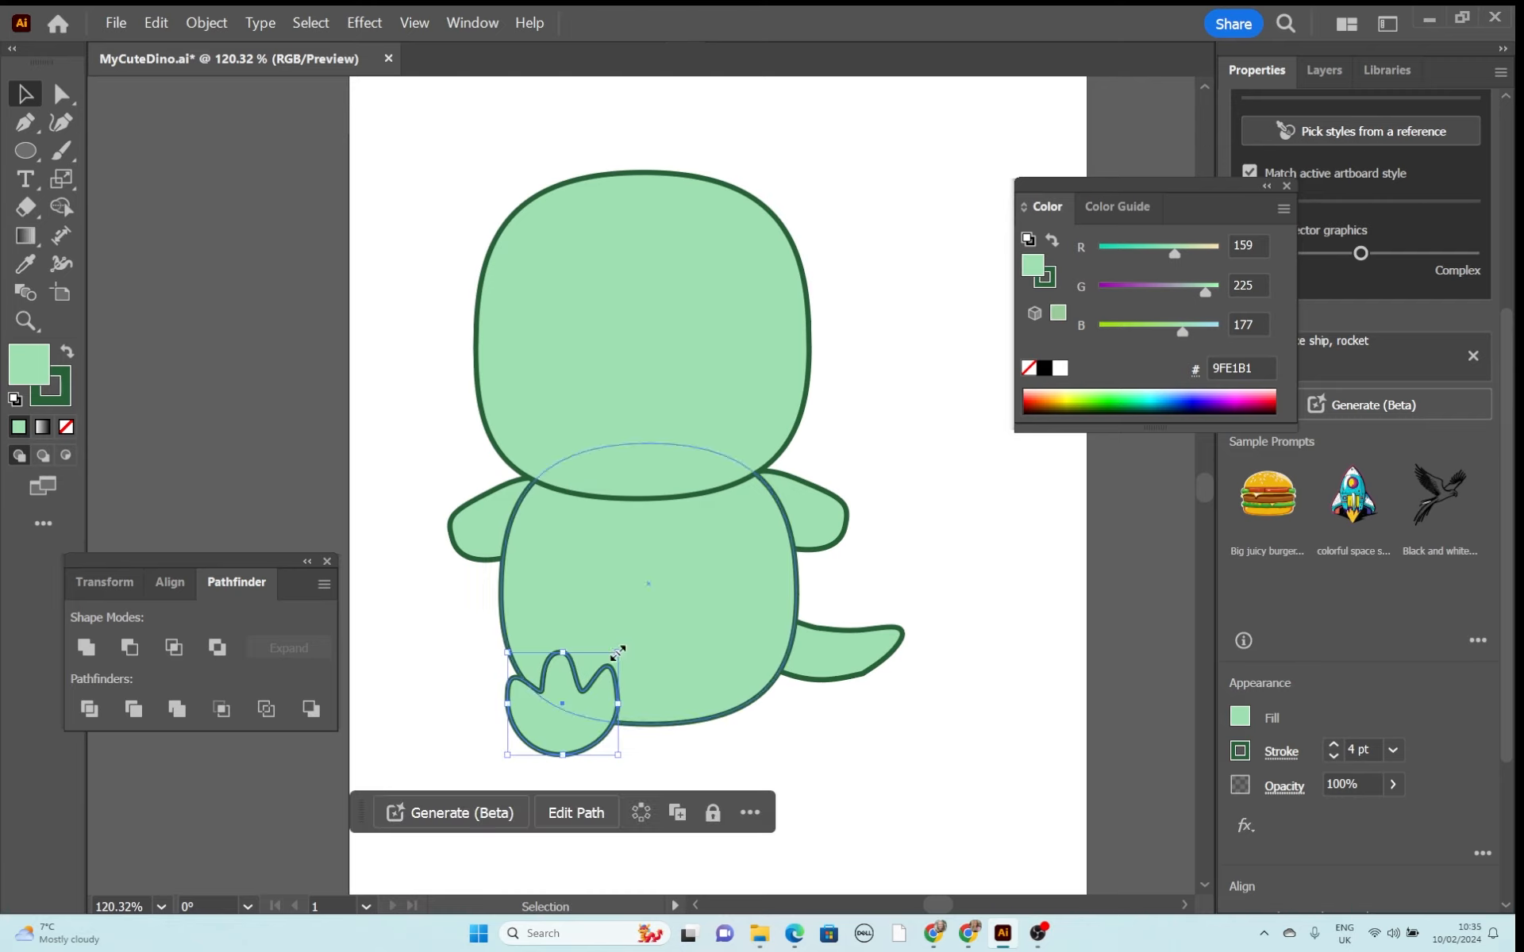
drag(618, 653, 632, 636)
drag(566, 738, 563, 746)
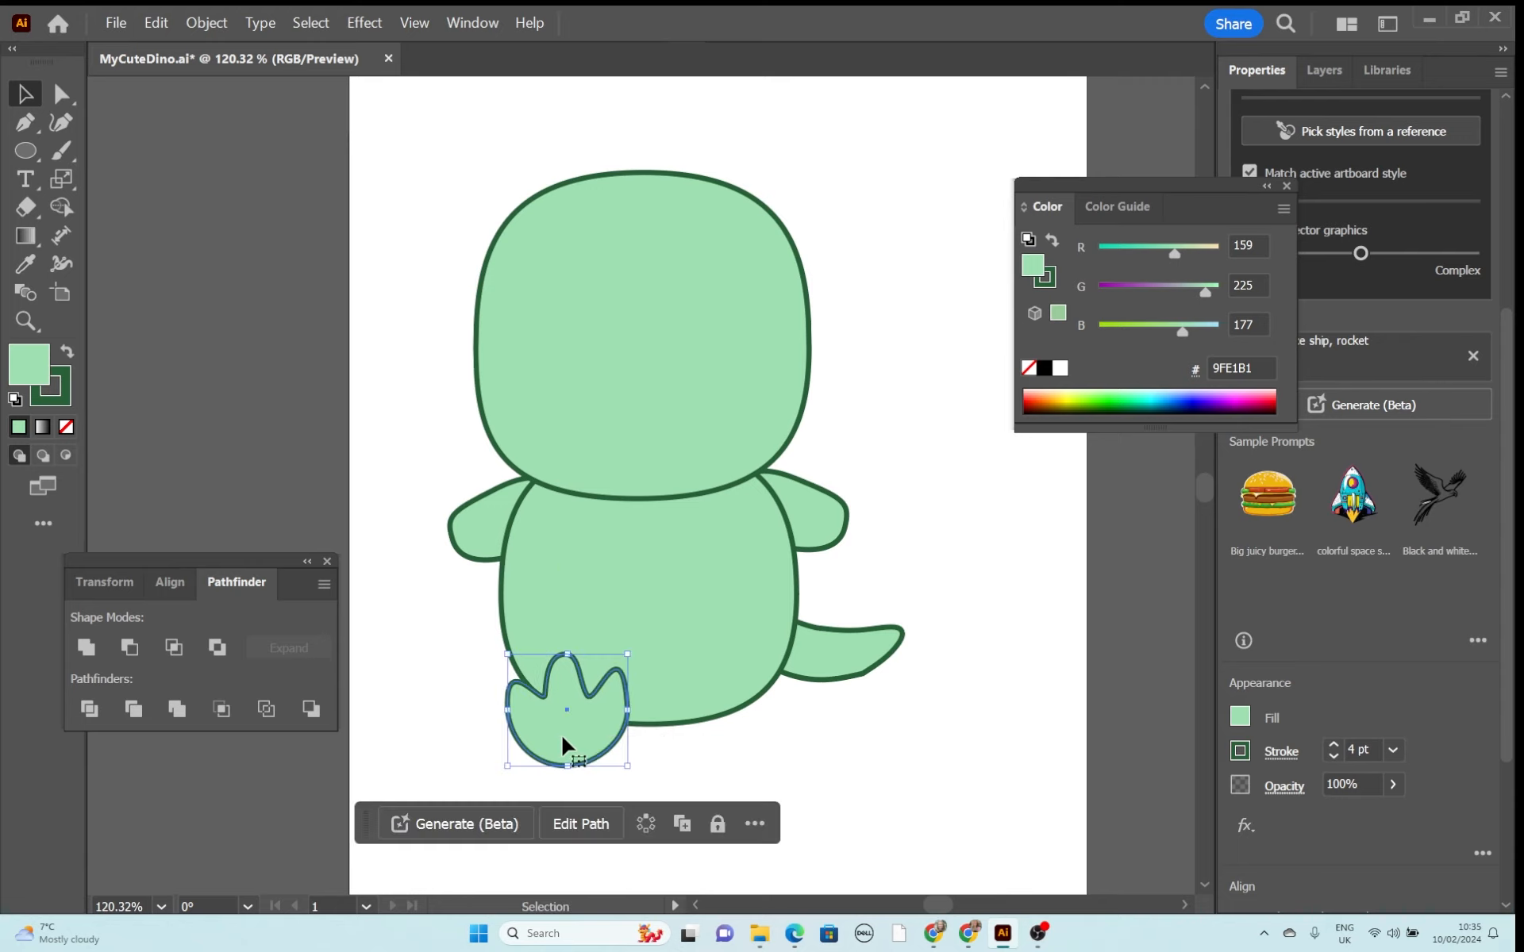
Draw a small horizontal ellipse on the lower part of the foot and fill it with the palette's mauve D1A6C6.
click(654, 752)
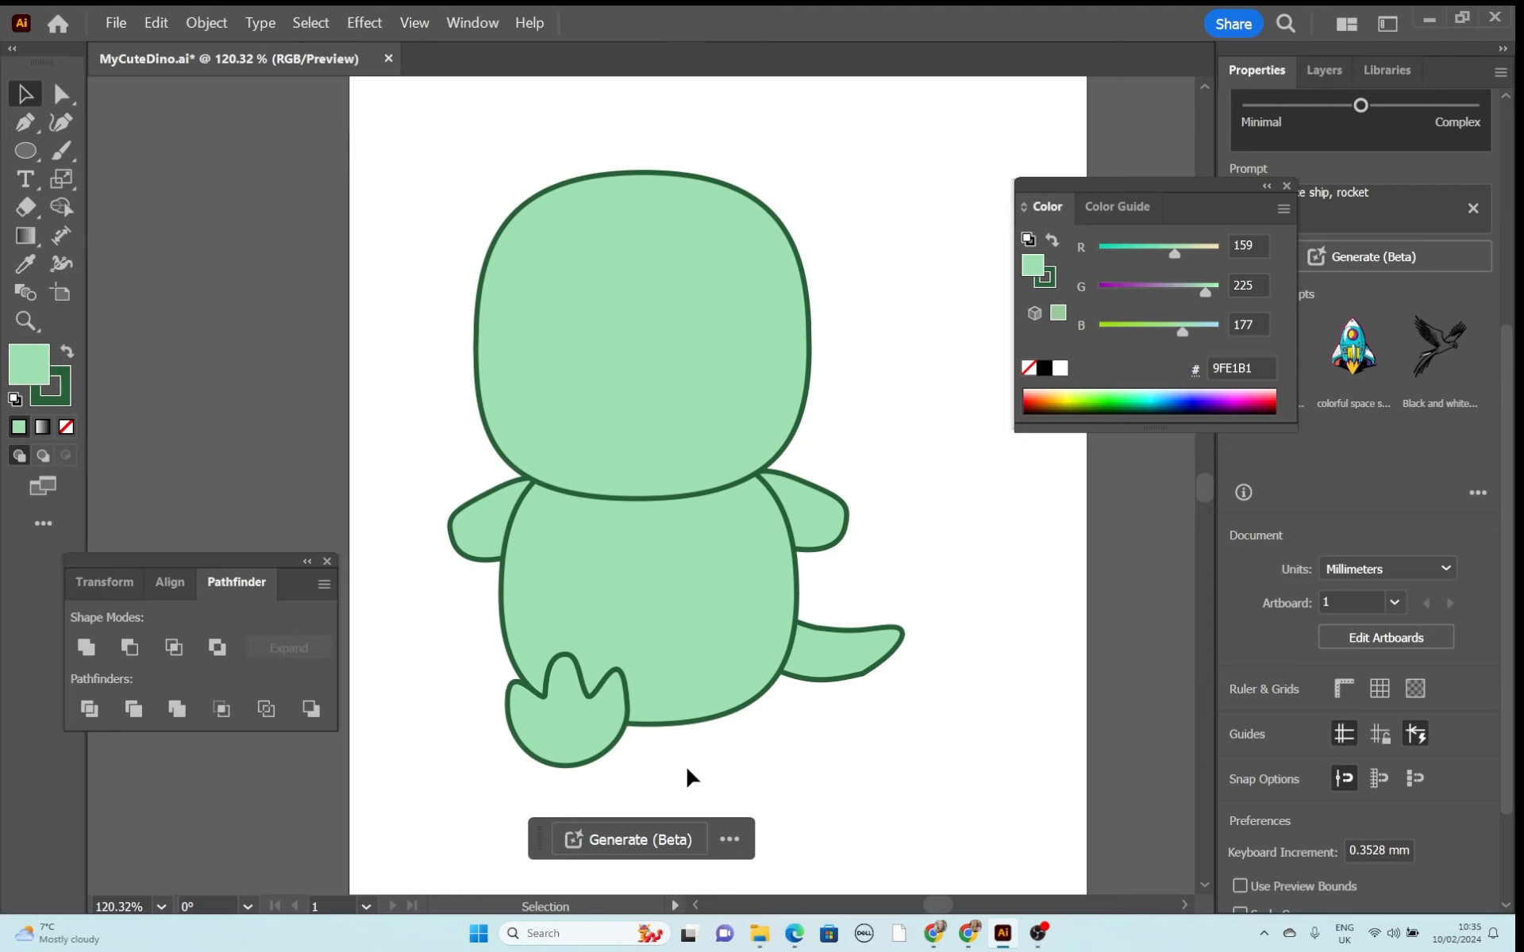
click(24, 155)
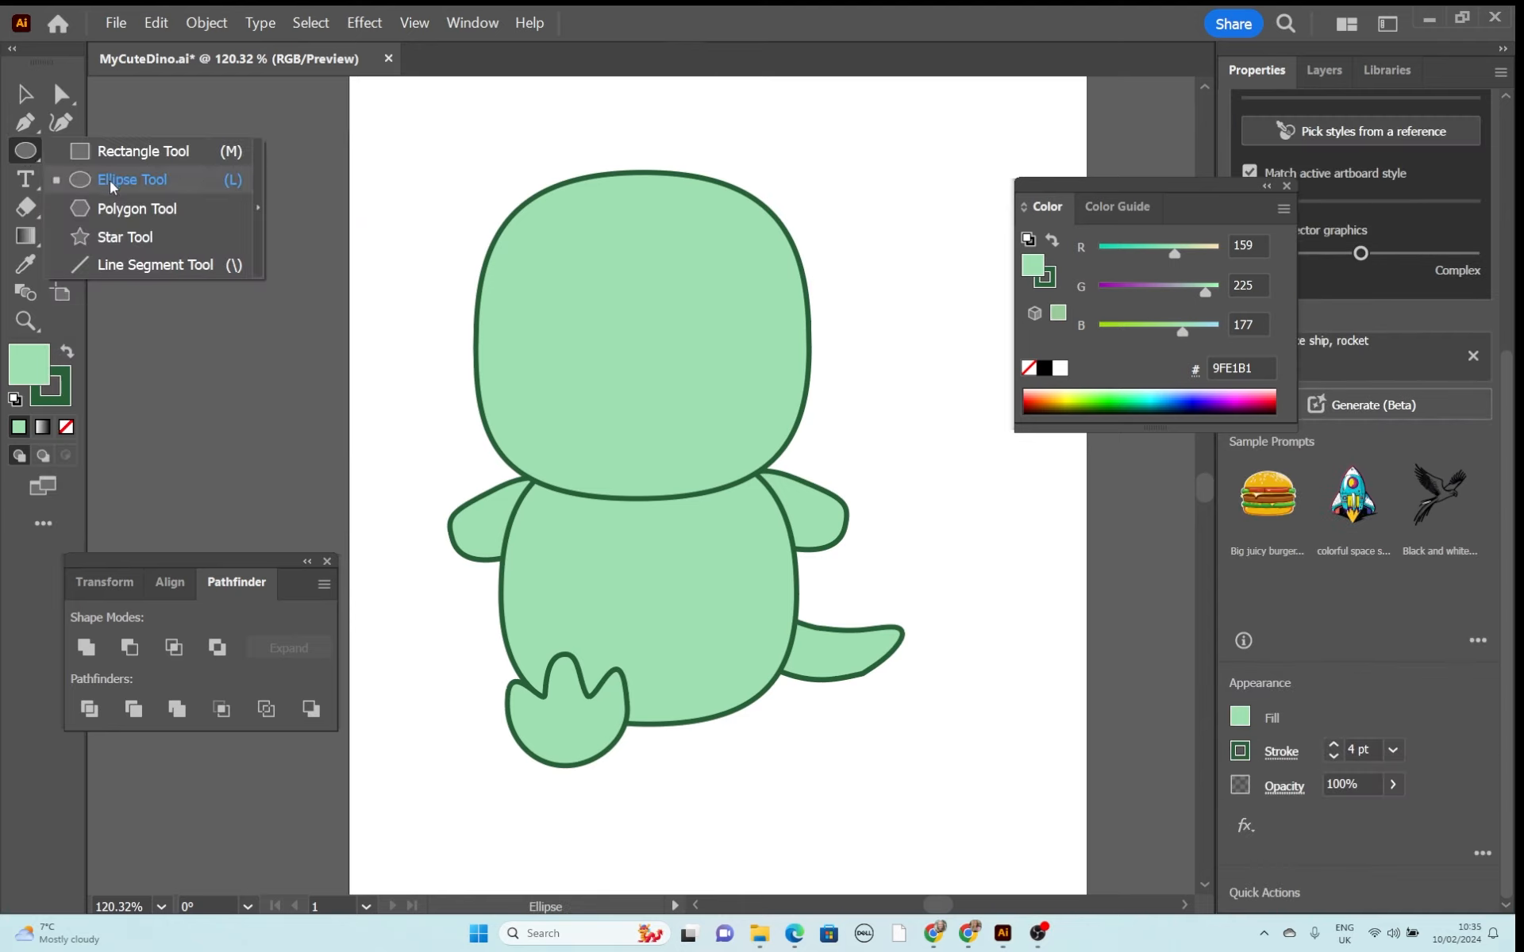
click(110, 180)
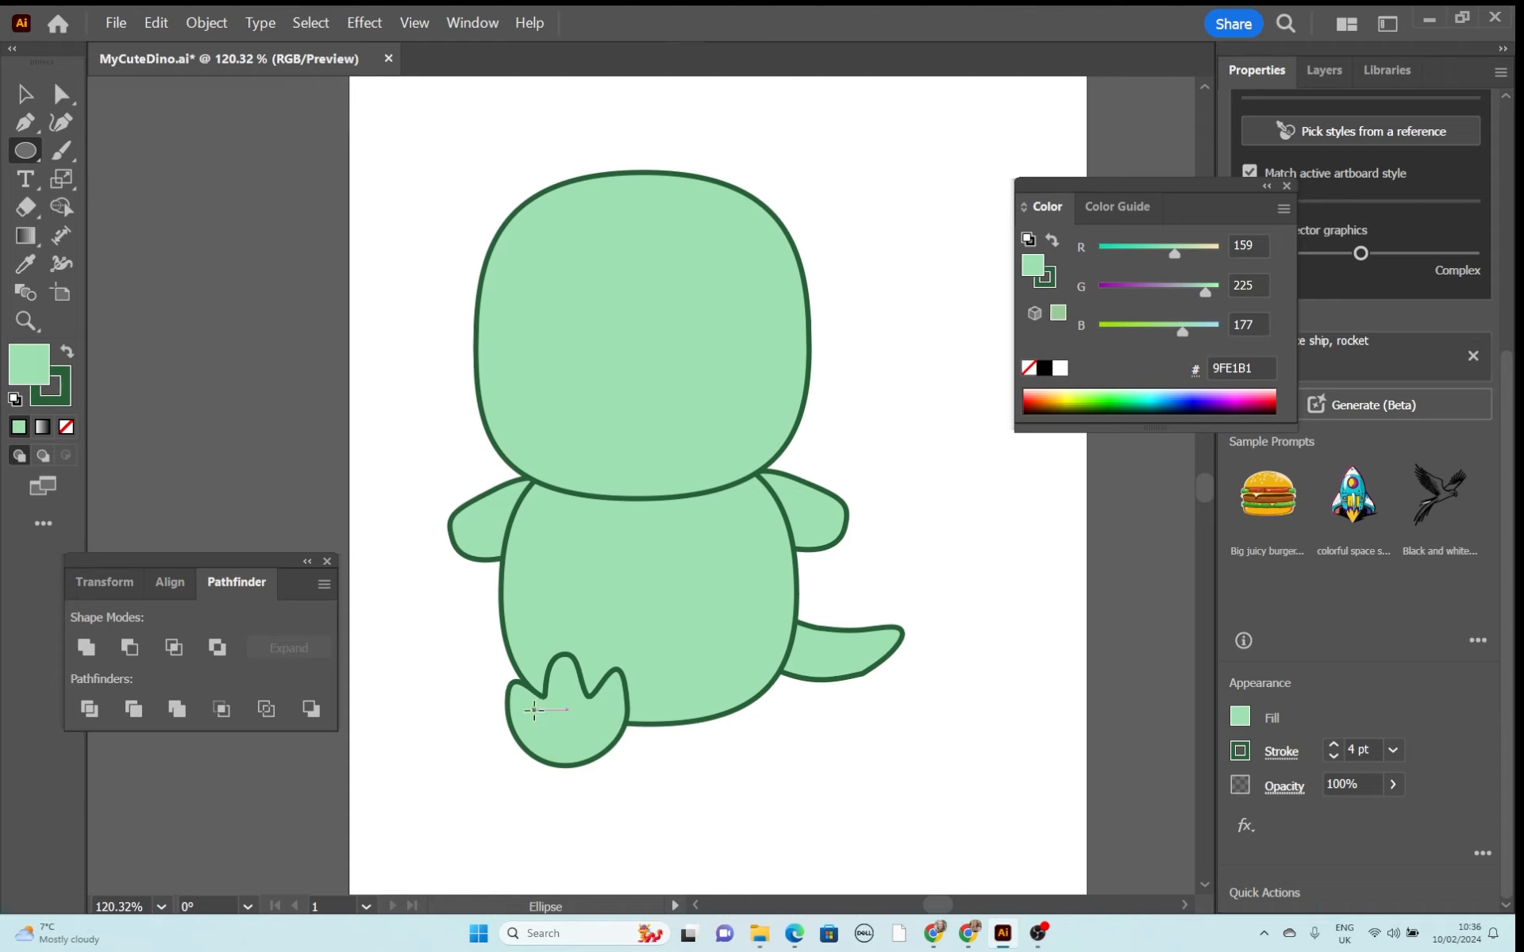
drag(529, 714, 606, 751)
click(1240, 718)
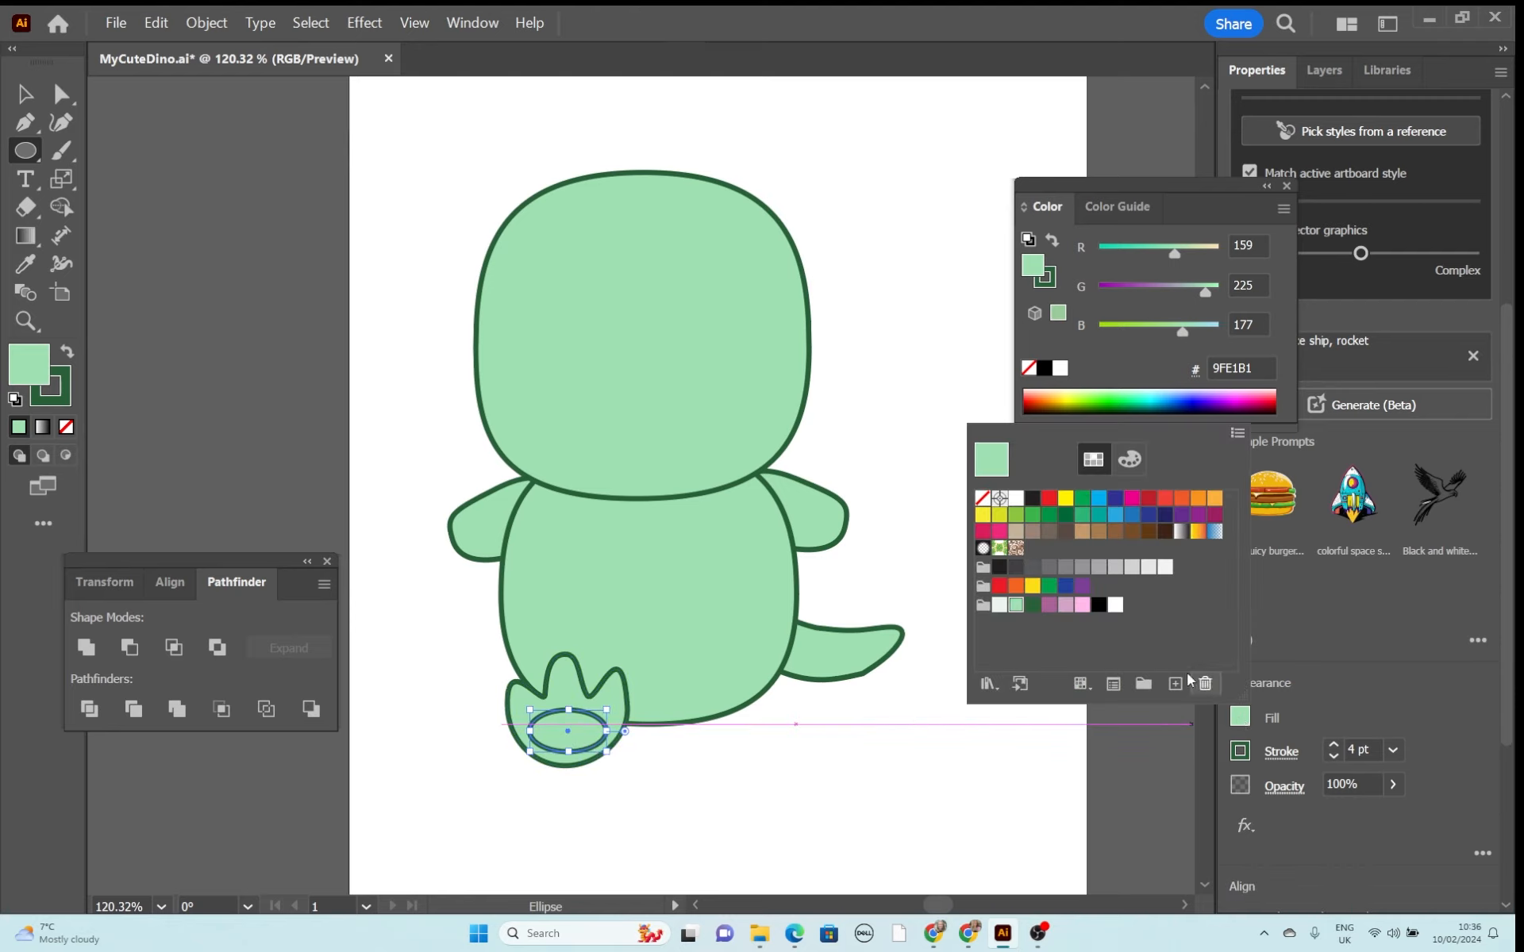
click(1081, 606)
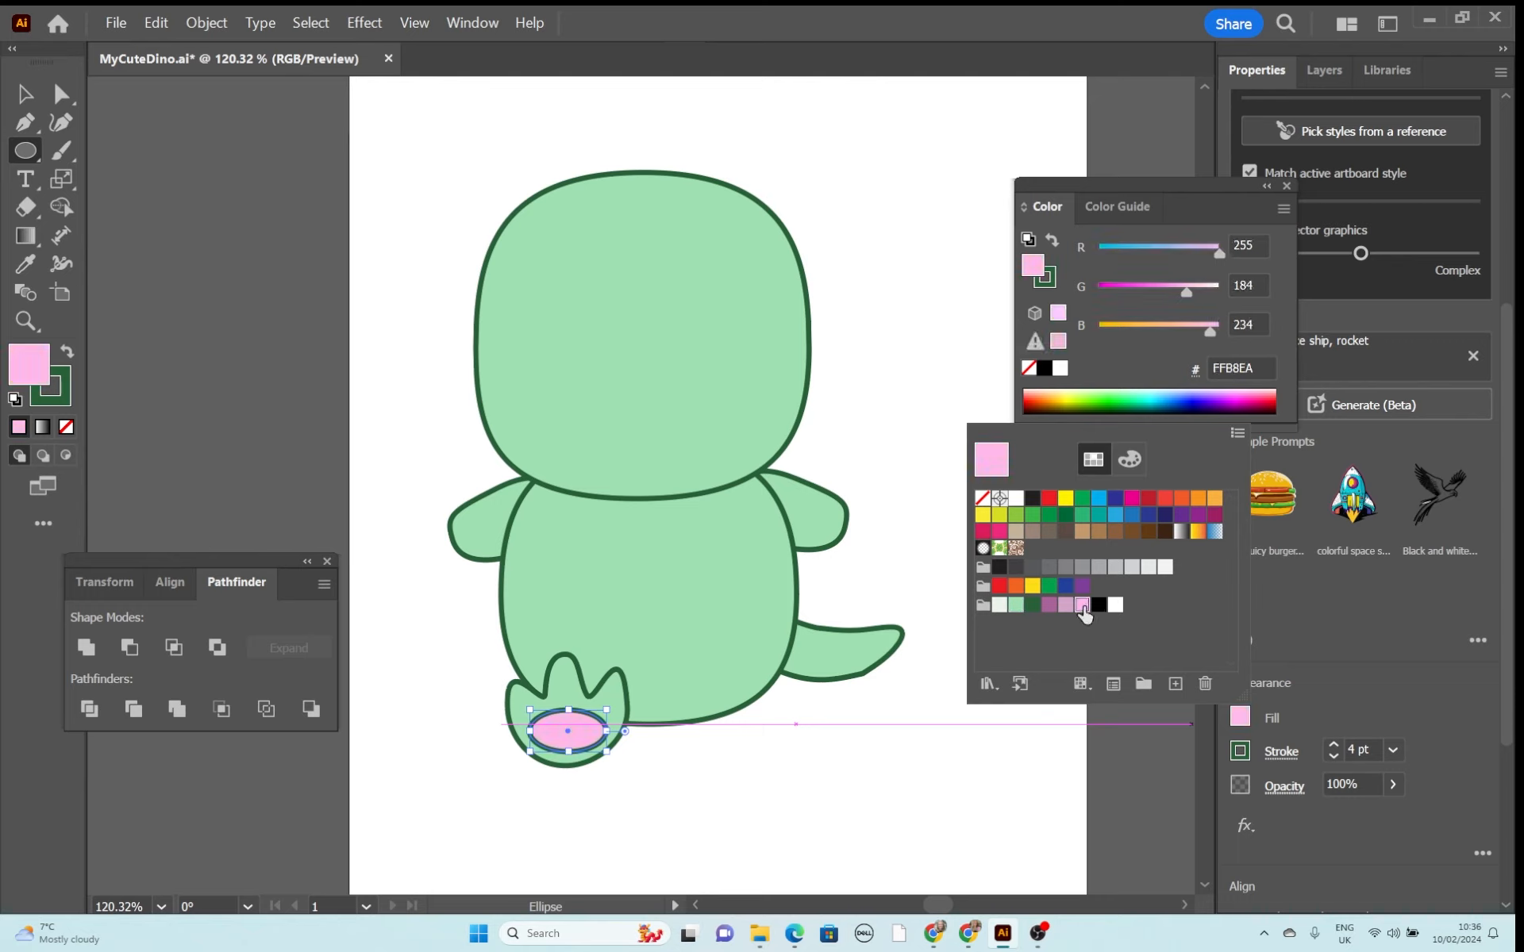
click(1066, 605)
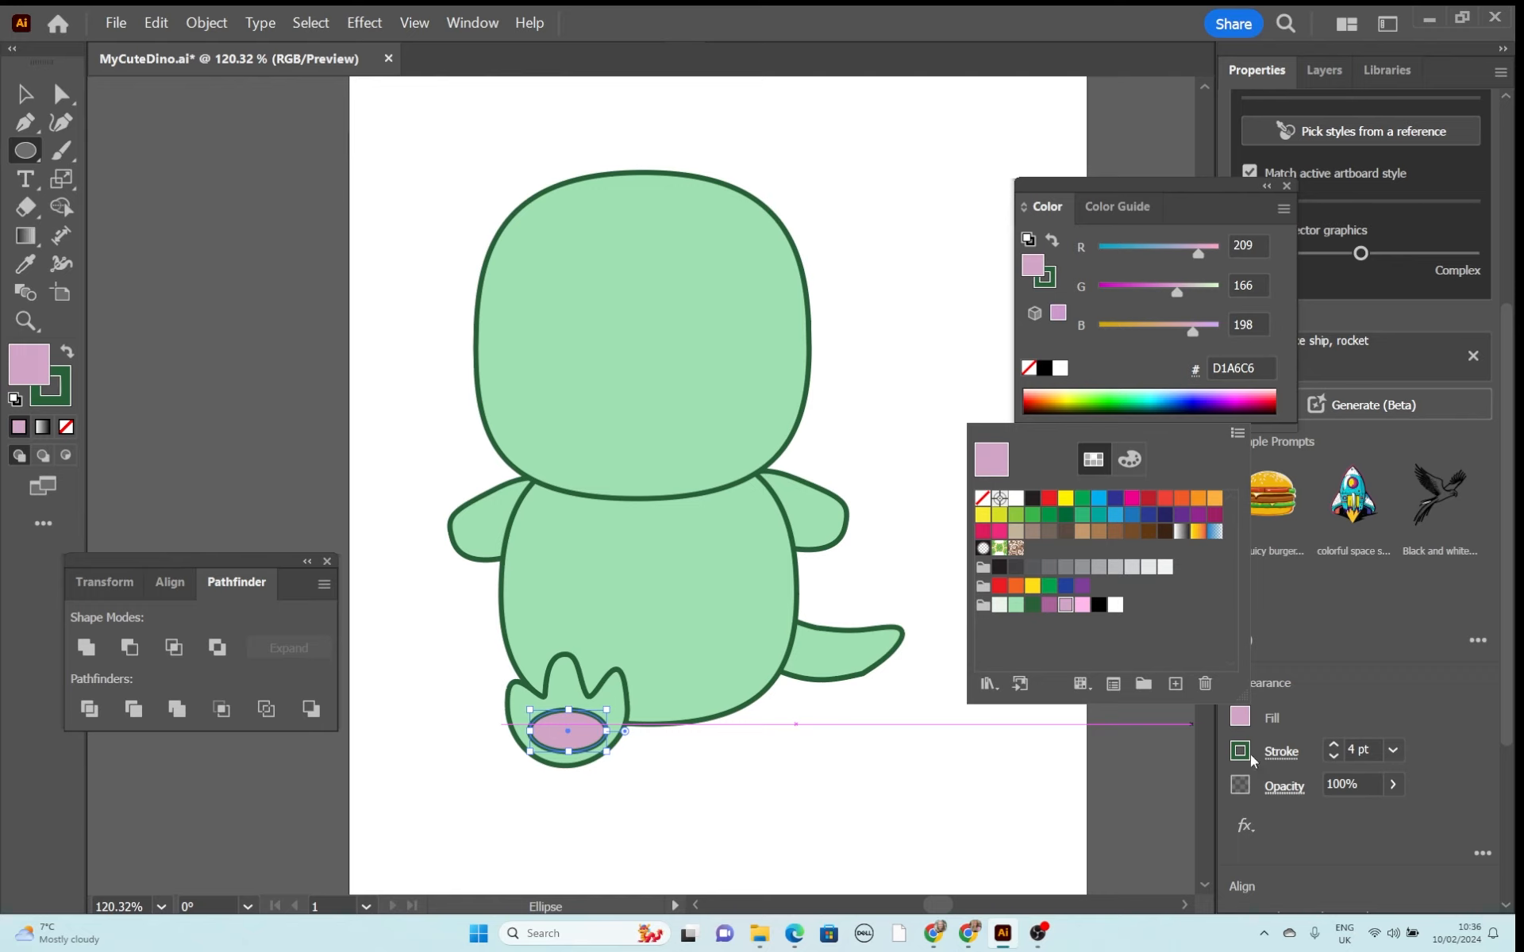
Remove the outline from the mauve ellipse on the foot.
click(1334, 755)
click(1334, 756)
click(1333, 756)
click(1332, 756)
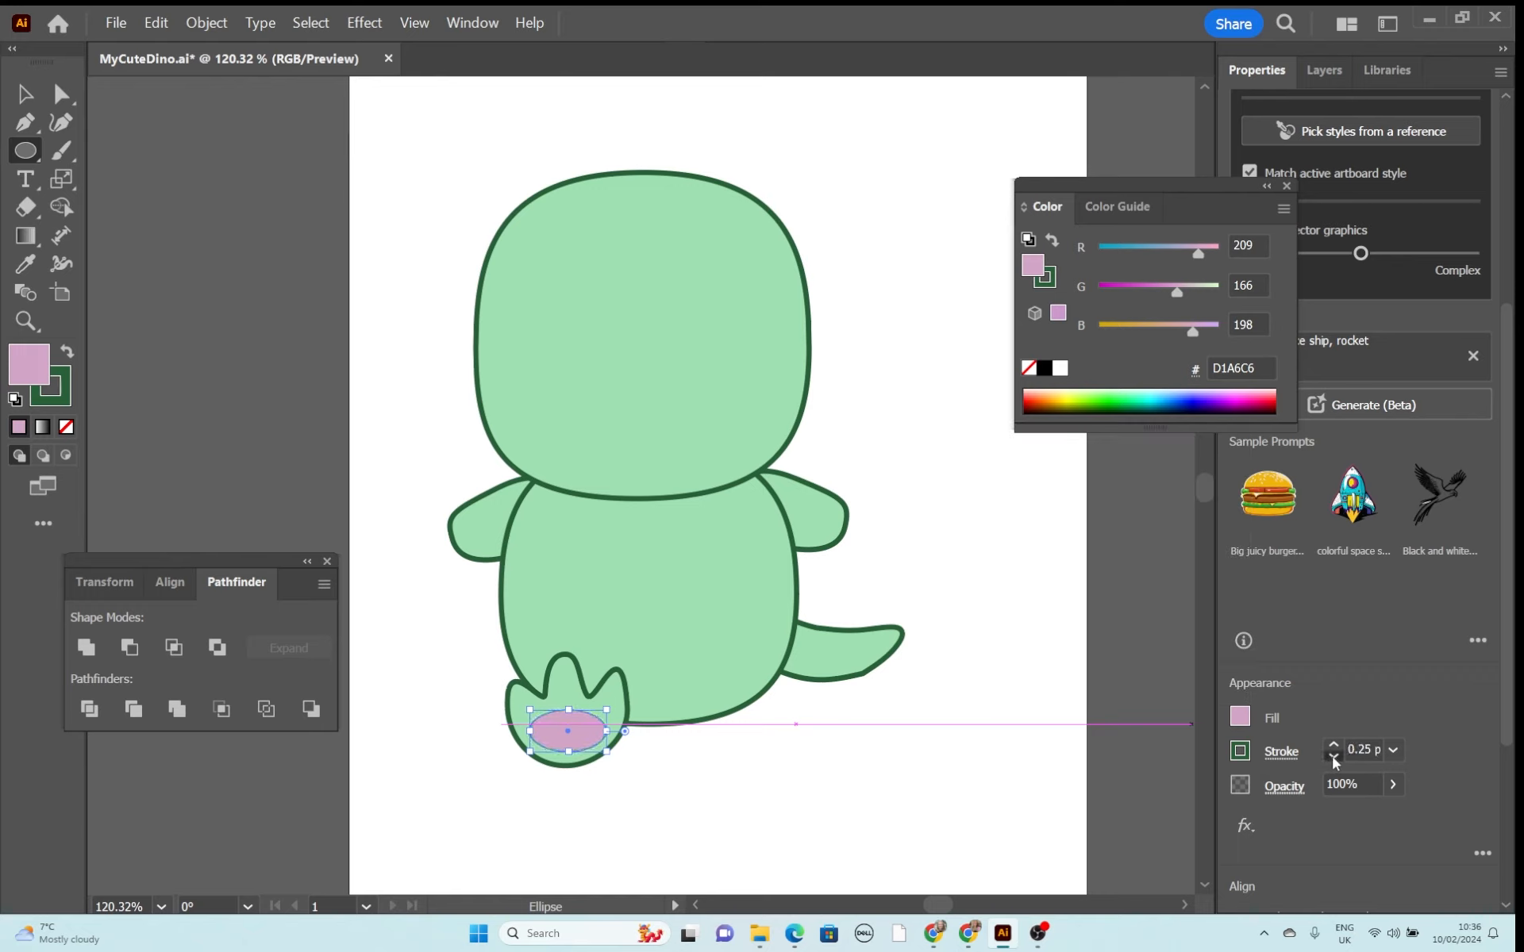
click(1332, 756)
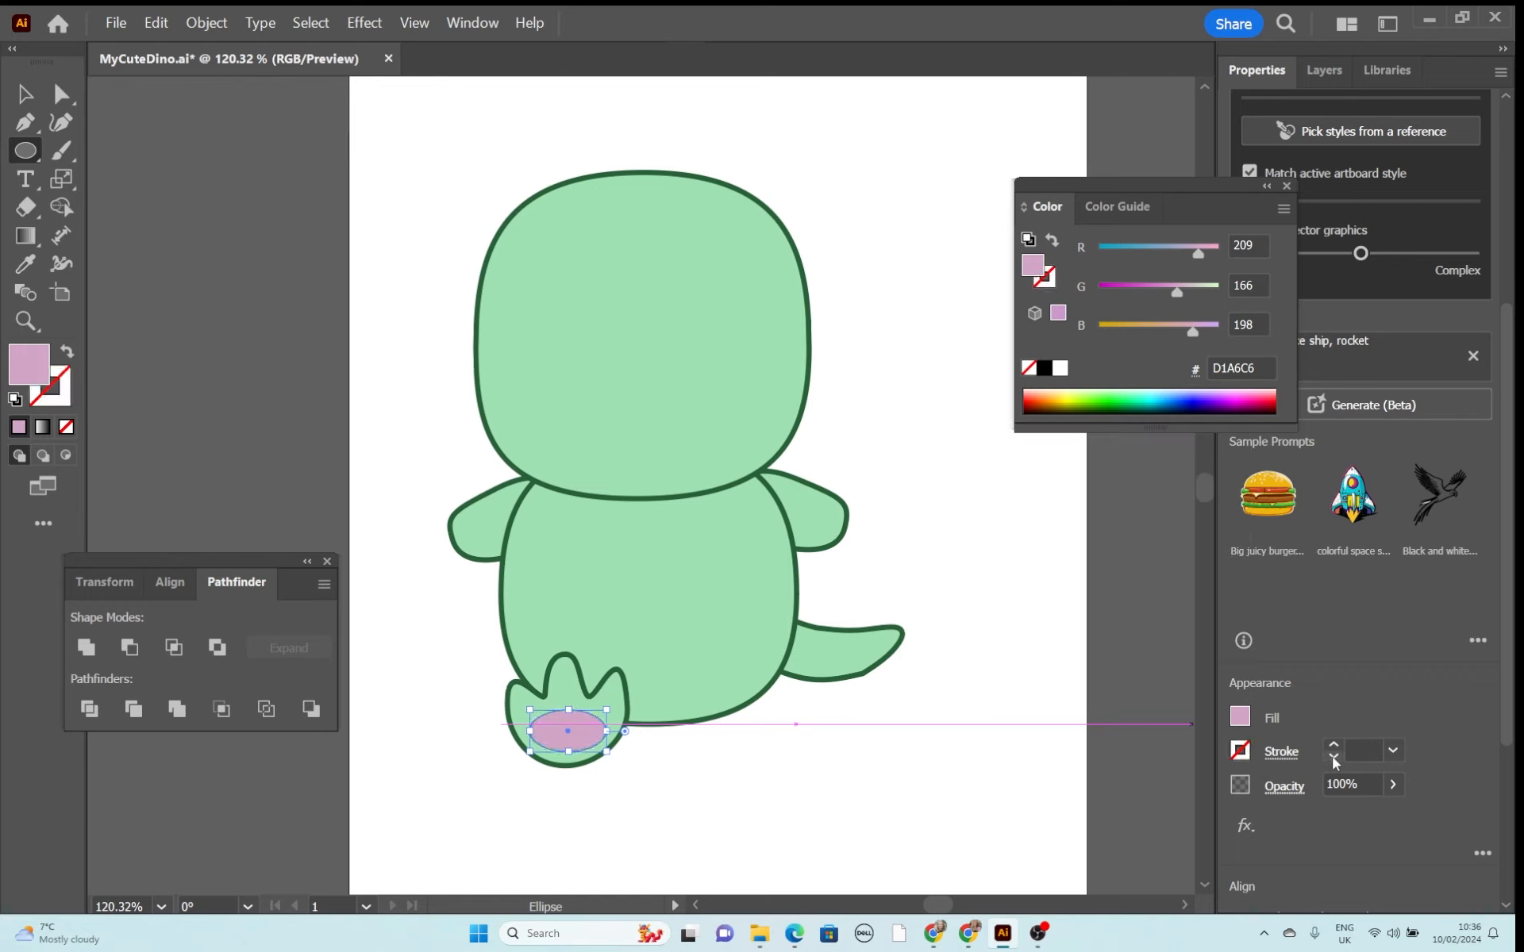
Pull the ellipse's upper anchor down to form a crescent pad, resize it to fit the lower foot, and deselect it.
click(61, 94)
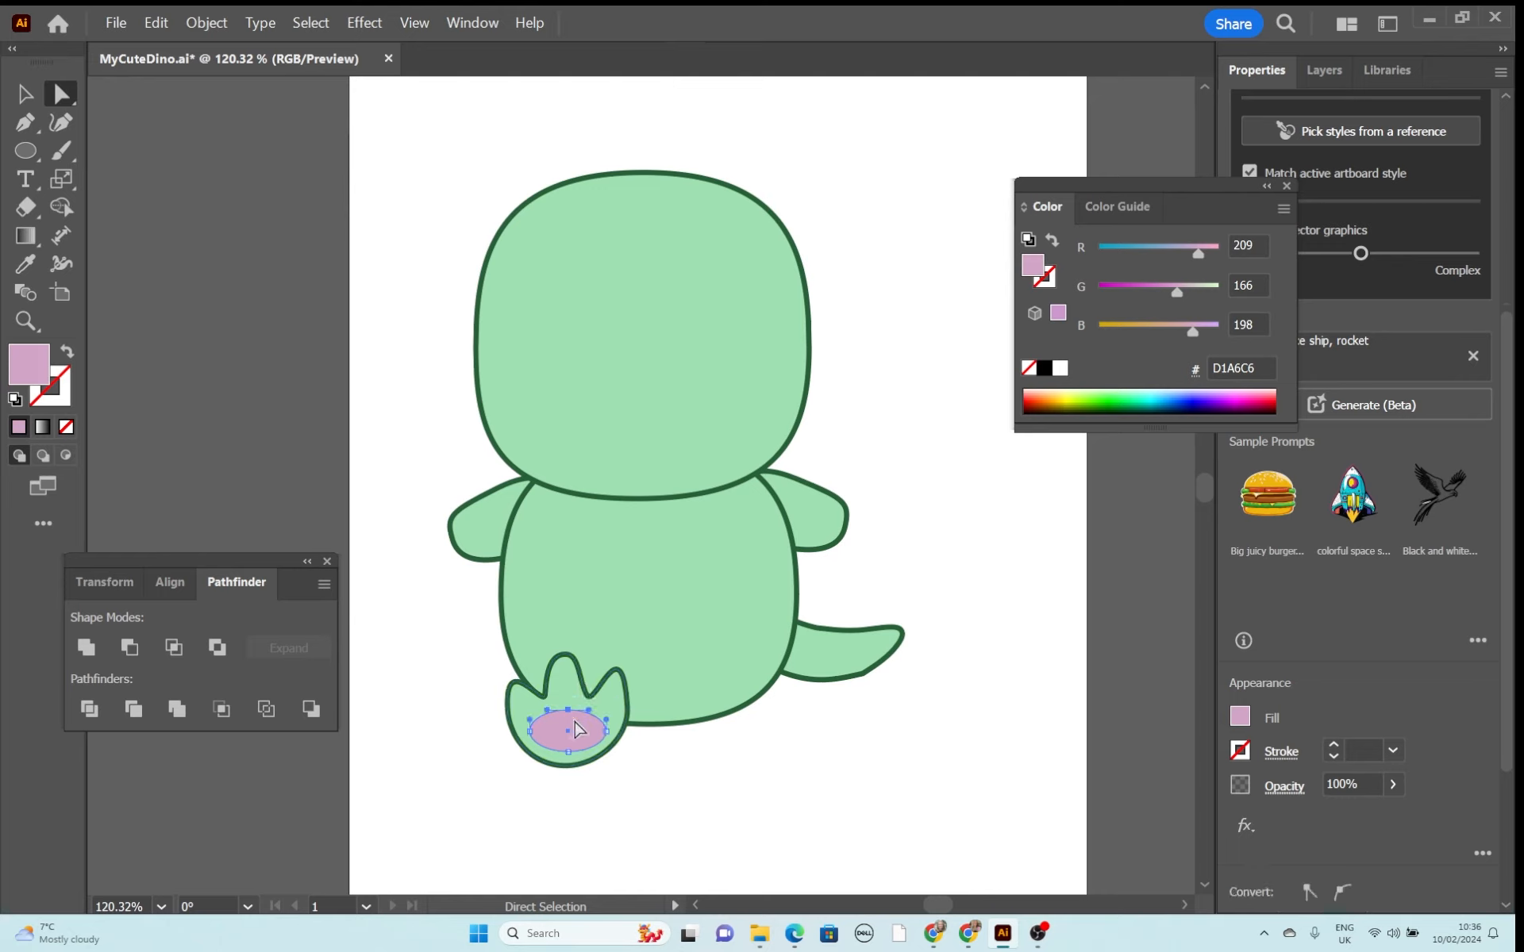
mouse_move(570, 713)
mouse_down()
mouse_move(584, 747)
mouse_move(604, 740)
mouse_move(576, 739)
mouse_up()
click(24, 95)
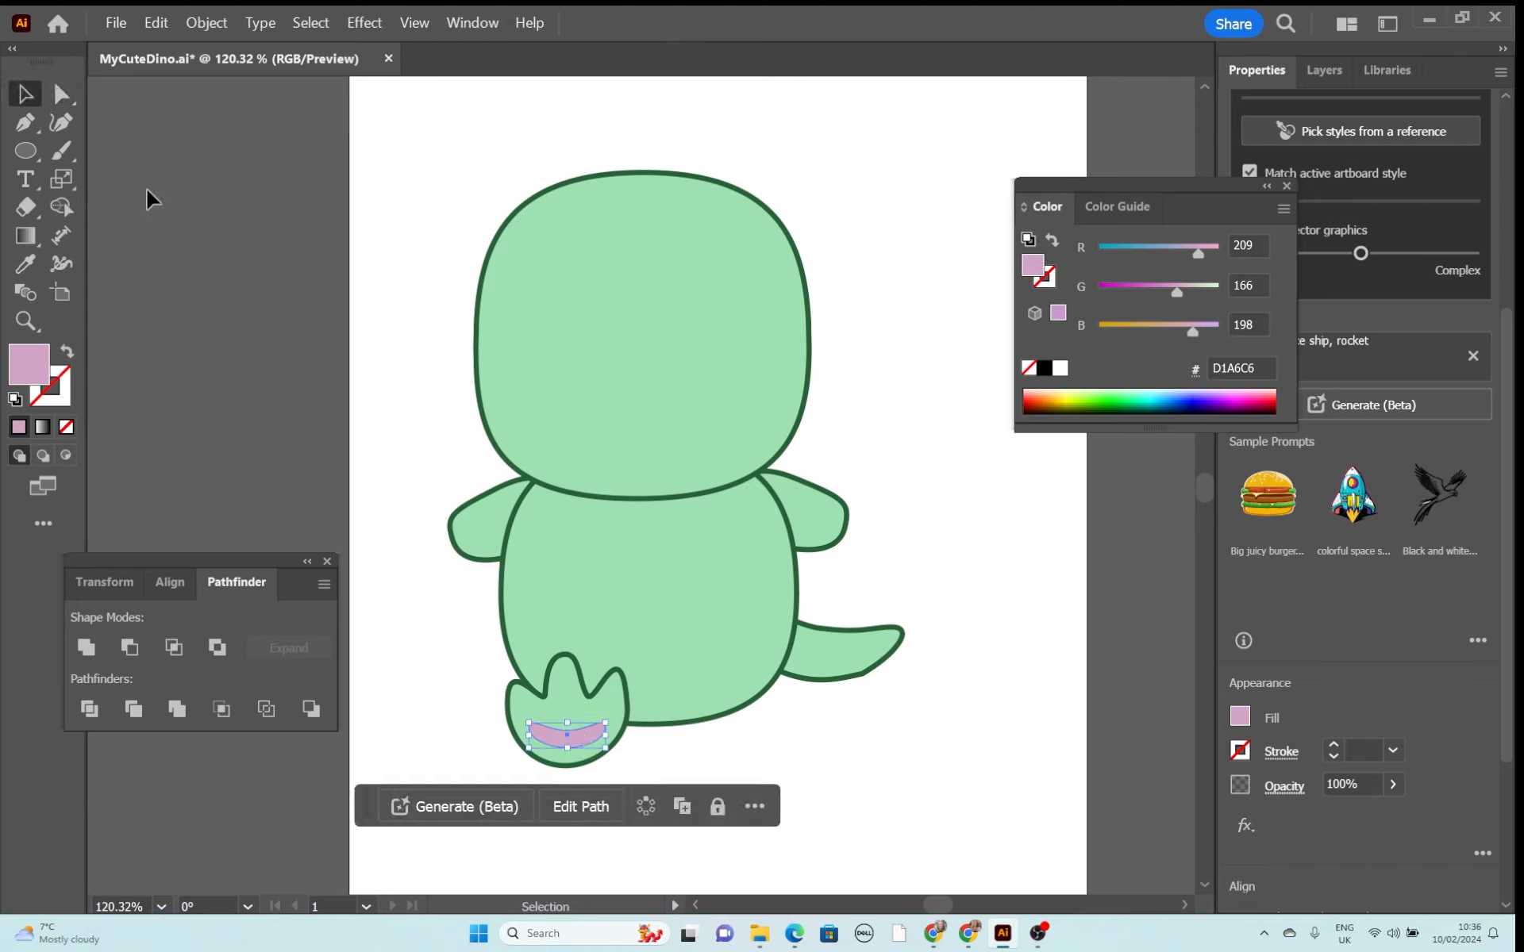
drag(610, 742, 580, 755)
click(488, 724)
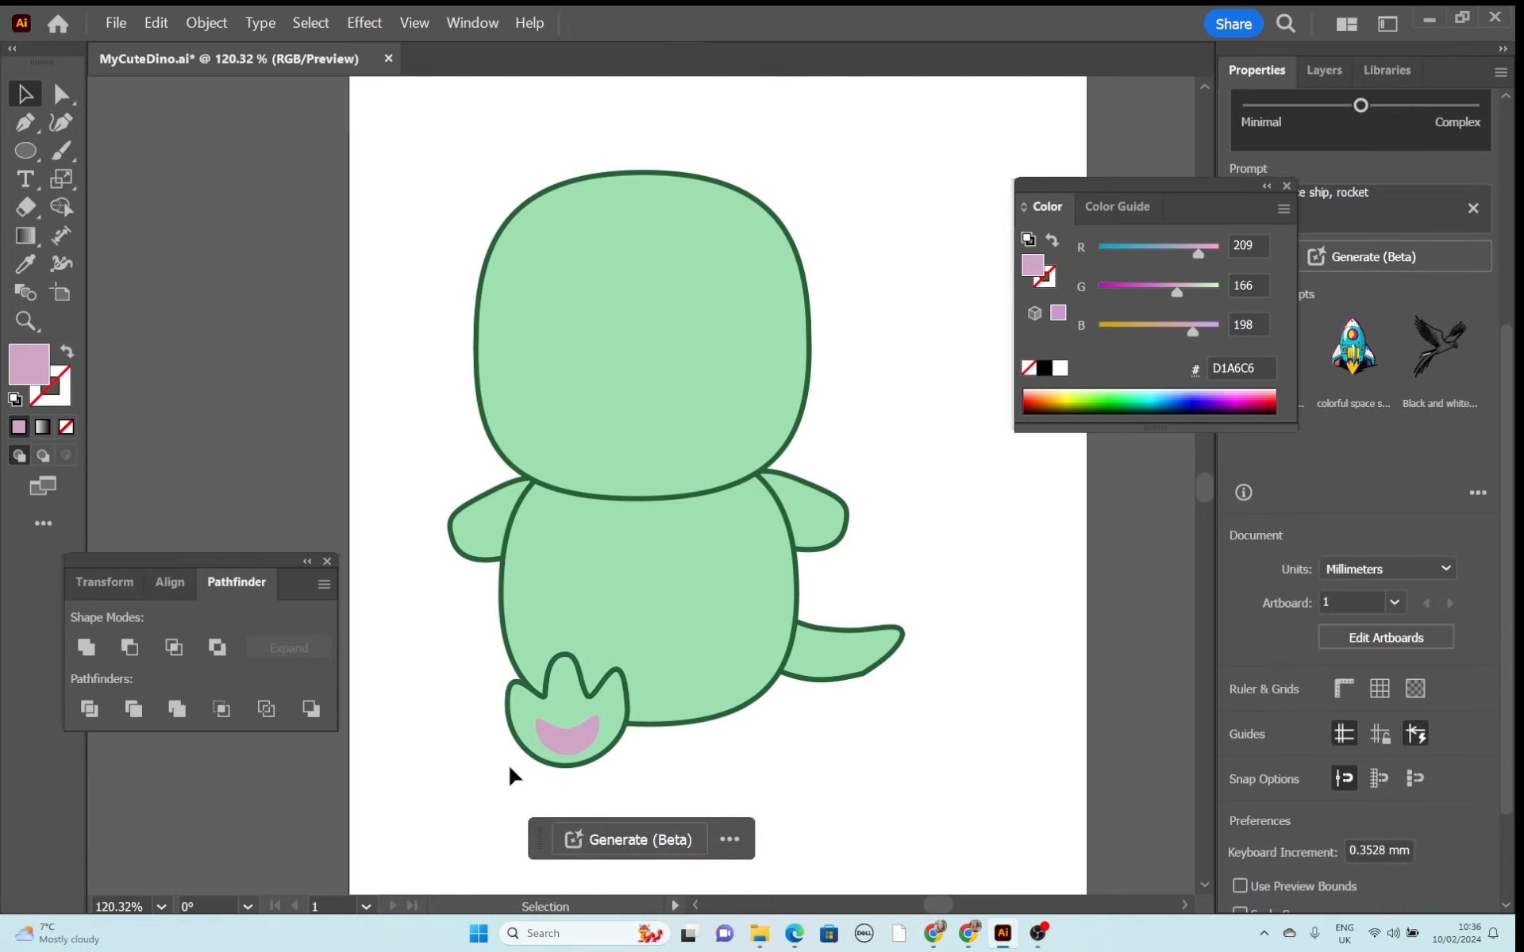
Group the foot with its crescent pad and place a copy over the body's lower-right edge, tilted outward.
click(585, 746)
key(ctrl+g)
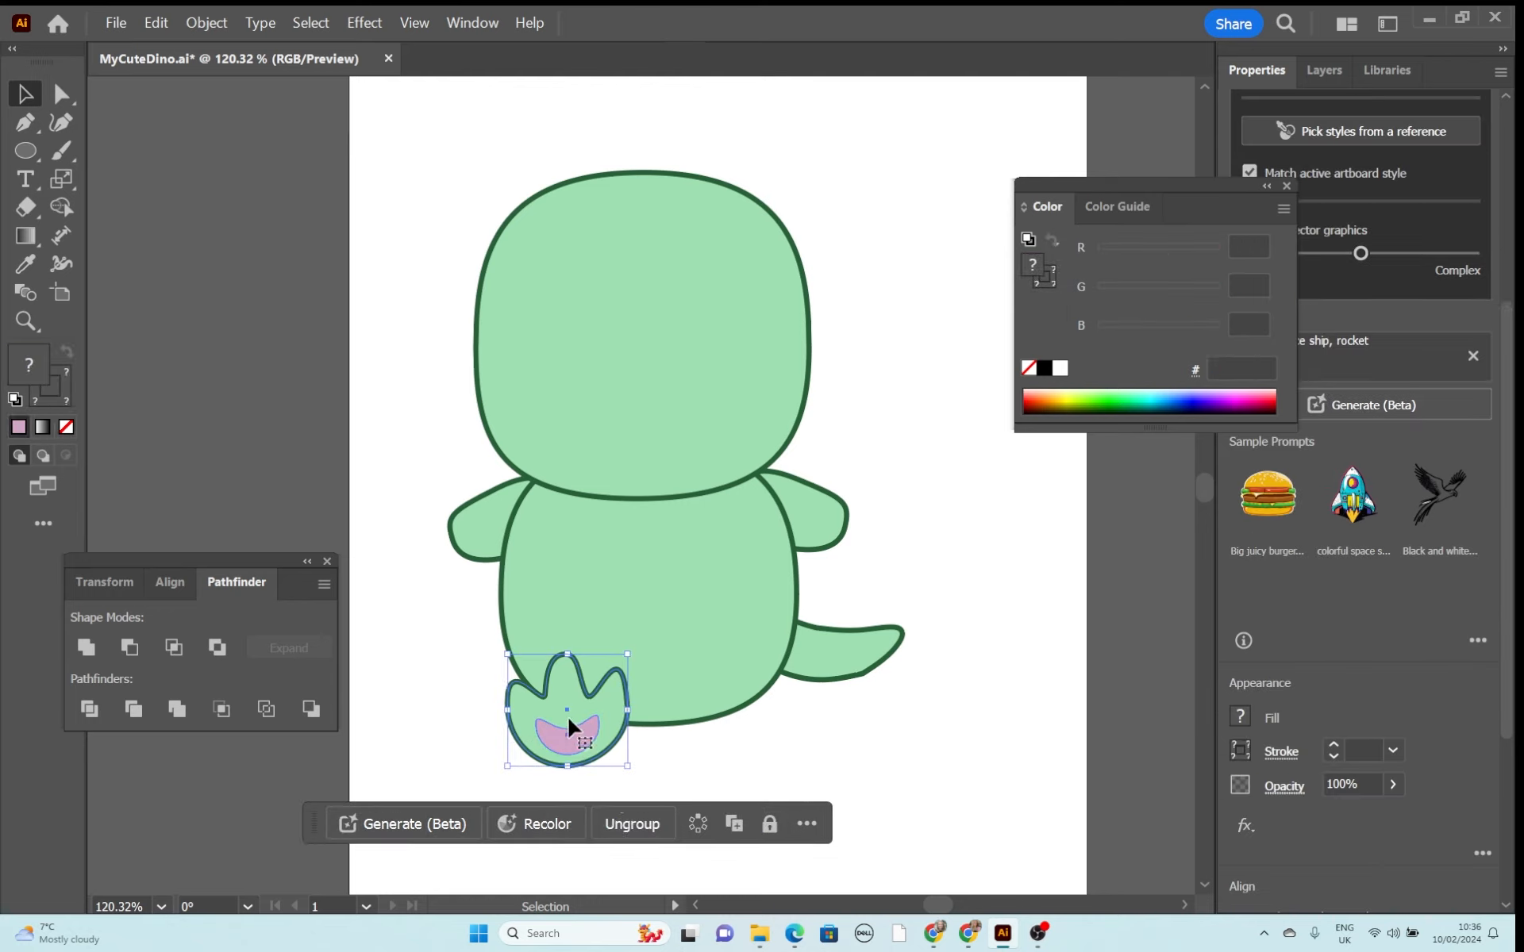
key(ctrl+c)
key(ctrl+v)
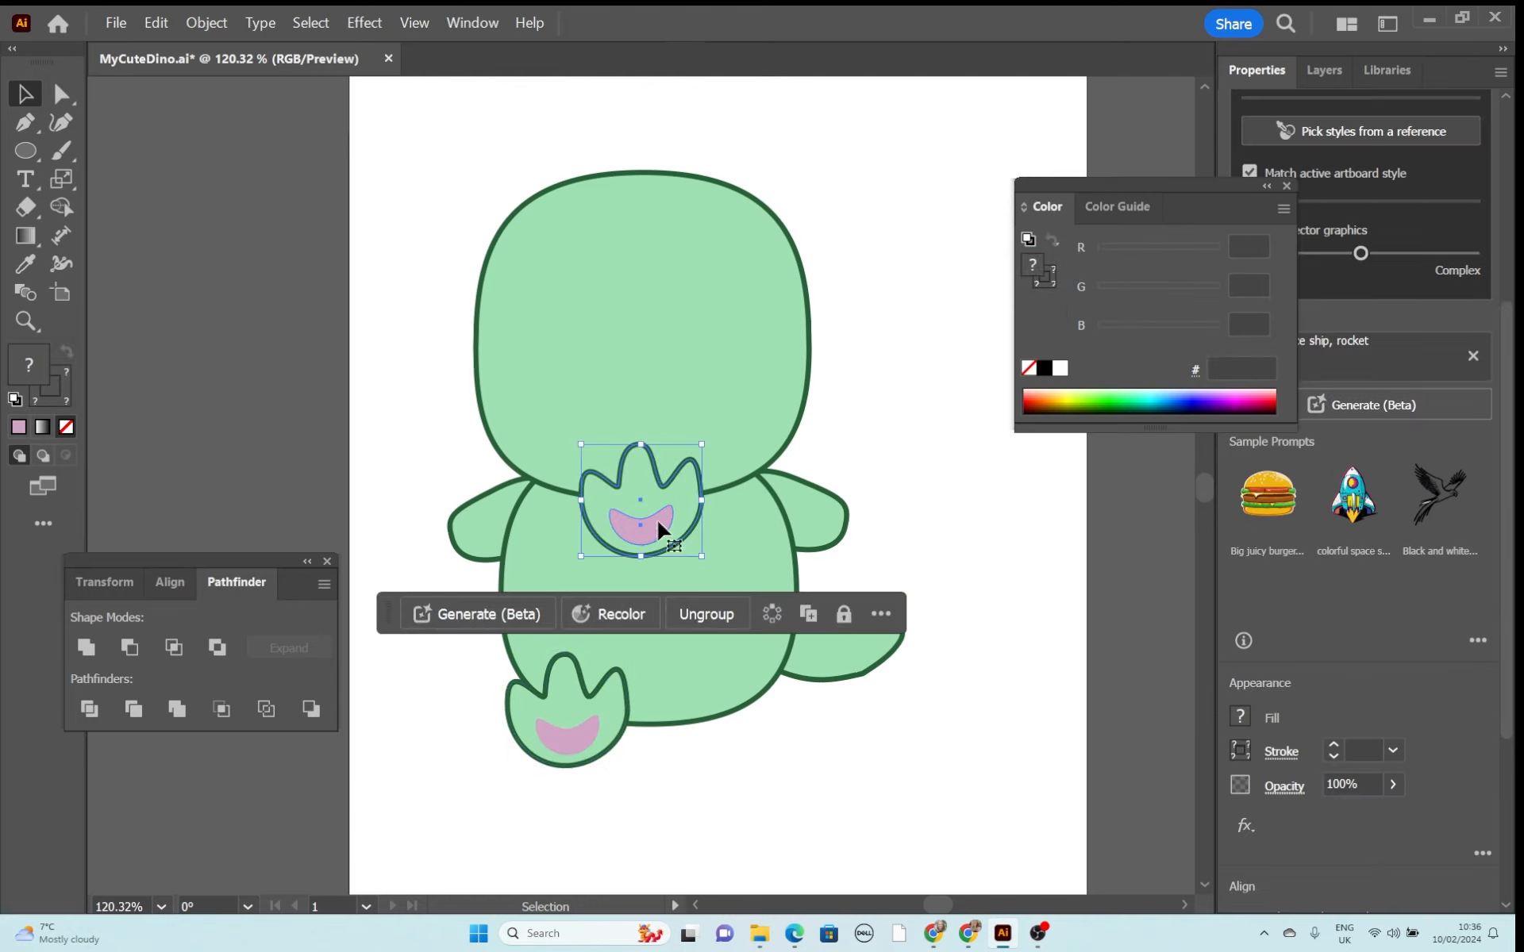
drag(667, 539, 758, 743)
Tilt the left foot outward to mirror the right one, and move both feet slightly inward and up under the body.
click(584, 761)
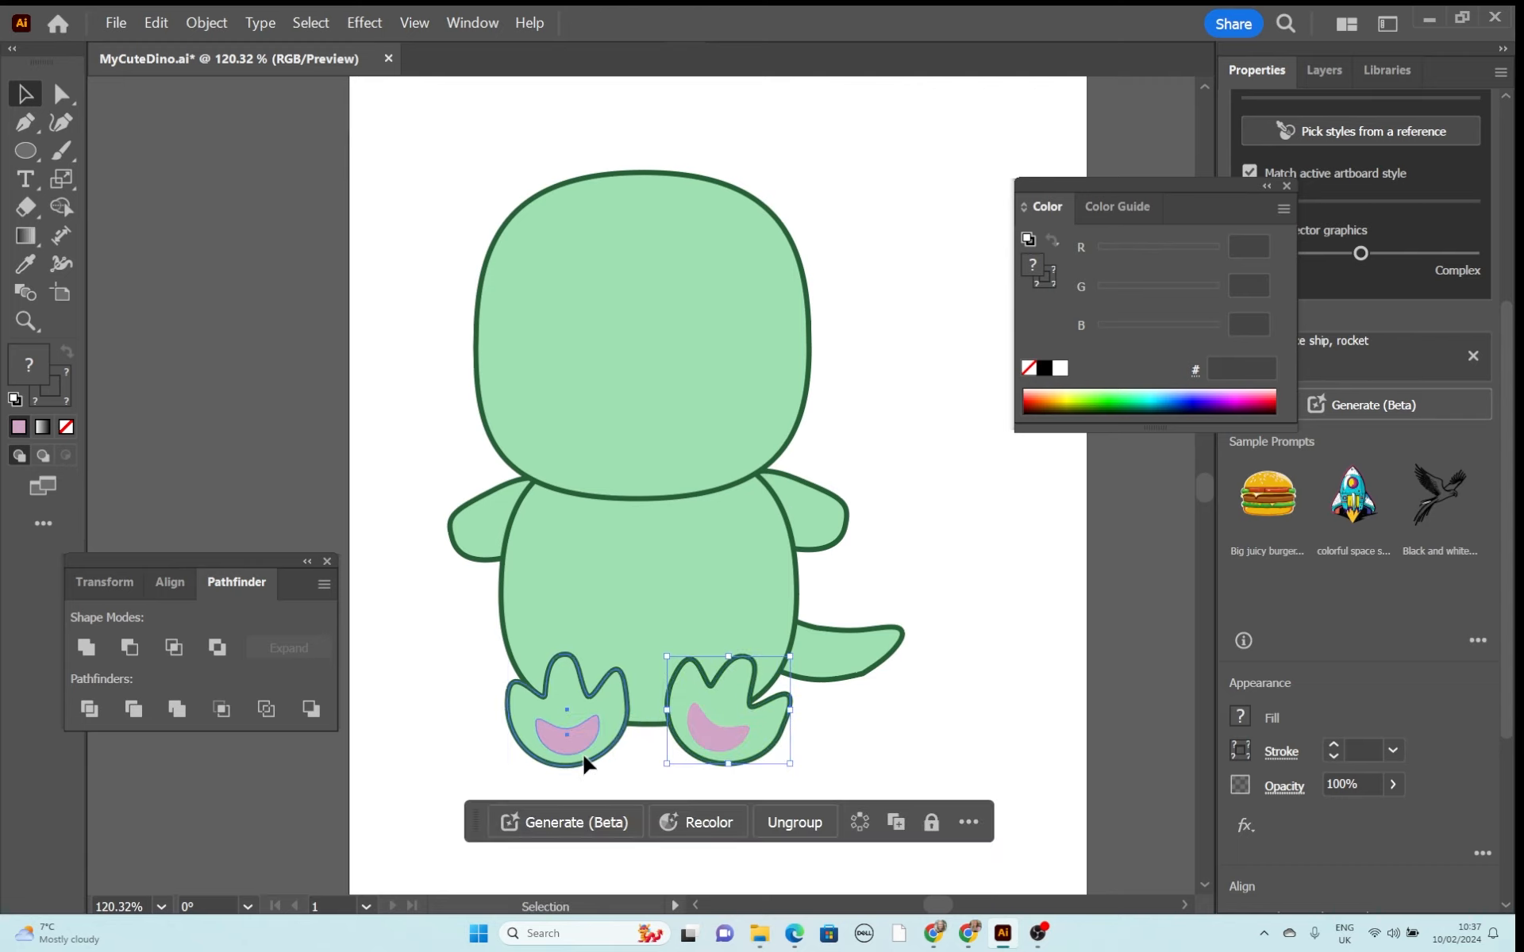
drag(492, 768, 571, 734)
drag(717, 758, 708, 750)
drag(584, 762, 593, 754)
click(906, 735)
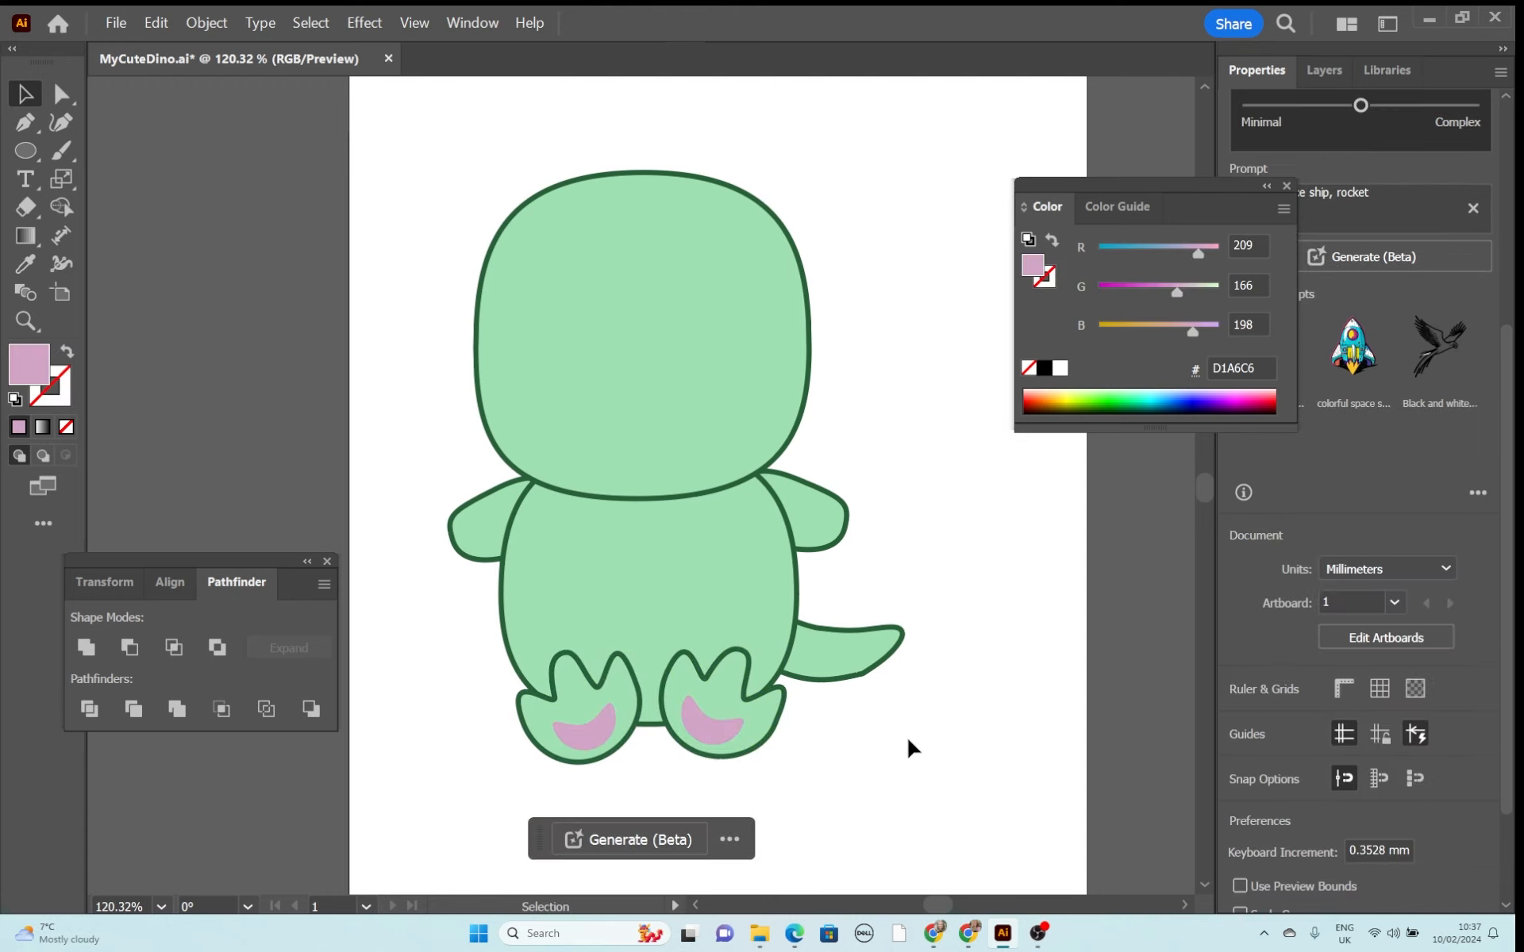
Draw a mauve, outline-free circle for the belly, stretch it slightly taller, and center it on the body just below the head.
click(26, 152)
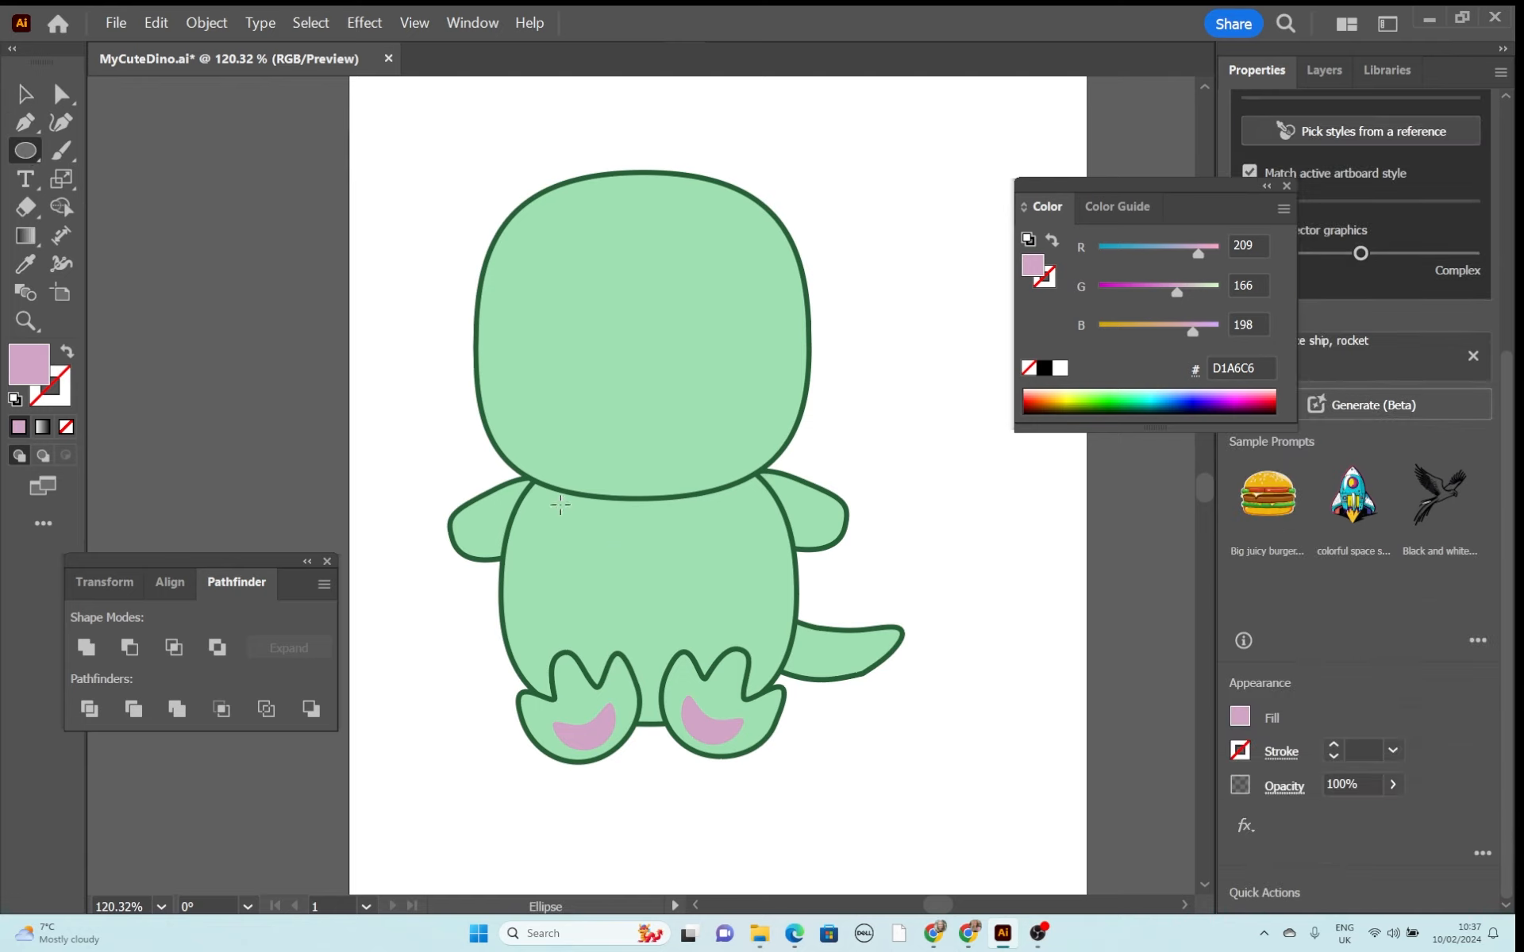
drag(569, 497, 738, 669)
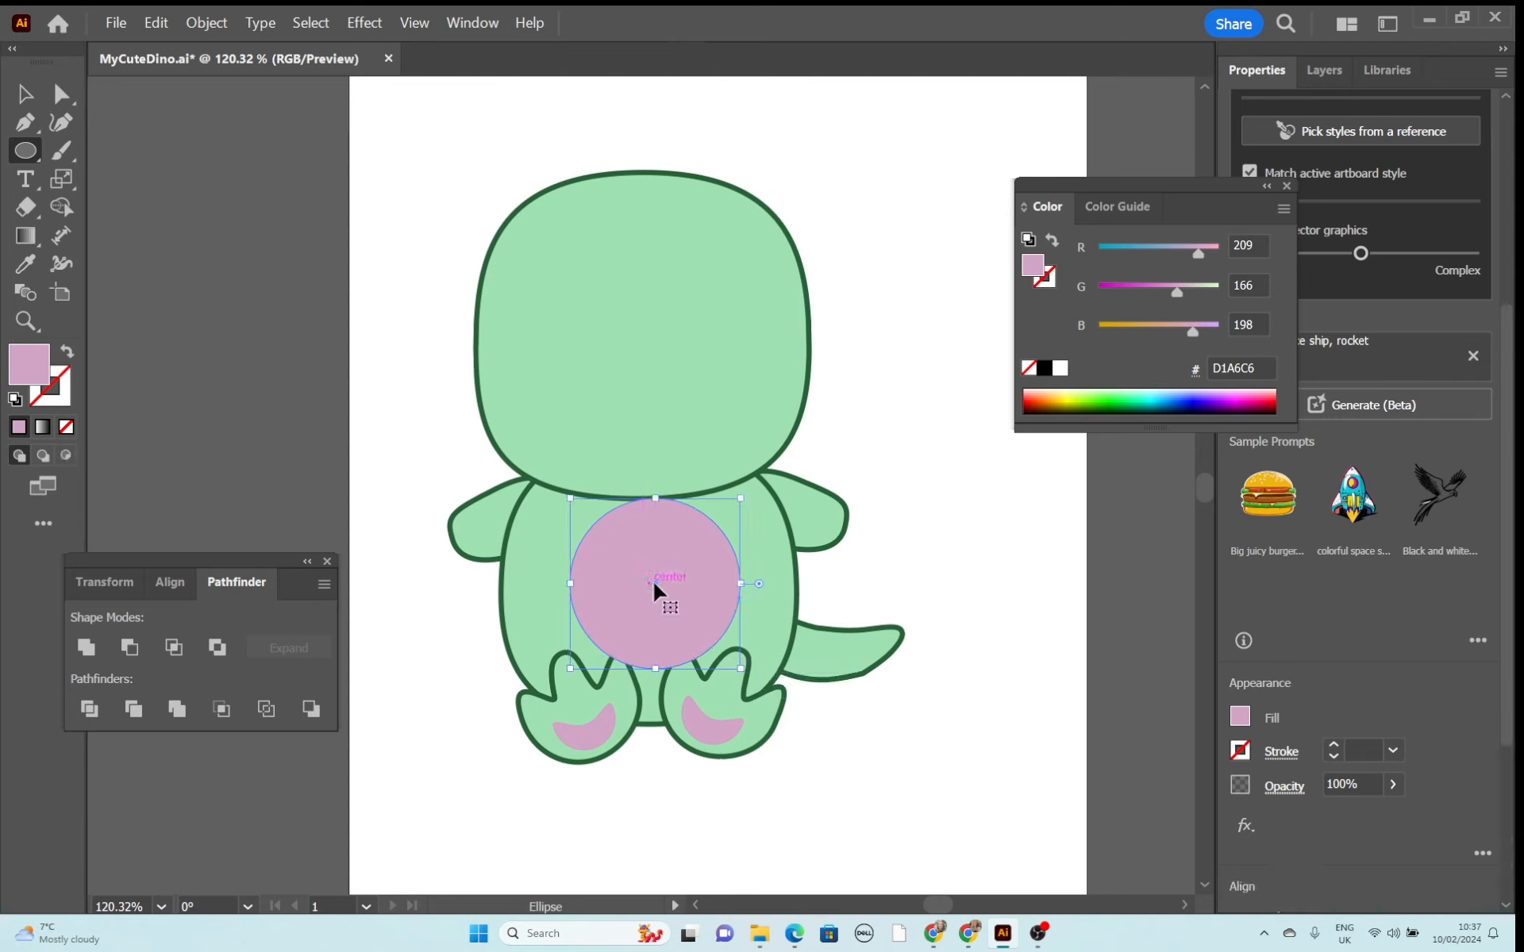
drag(655, 591, 650, 590)
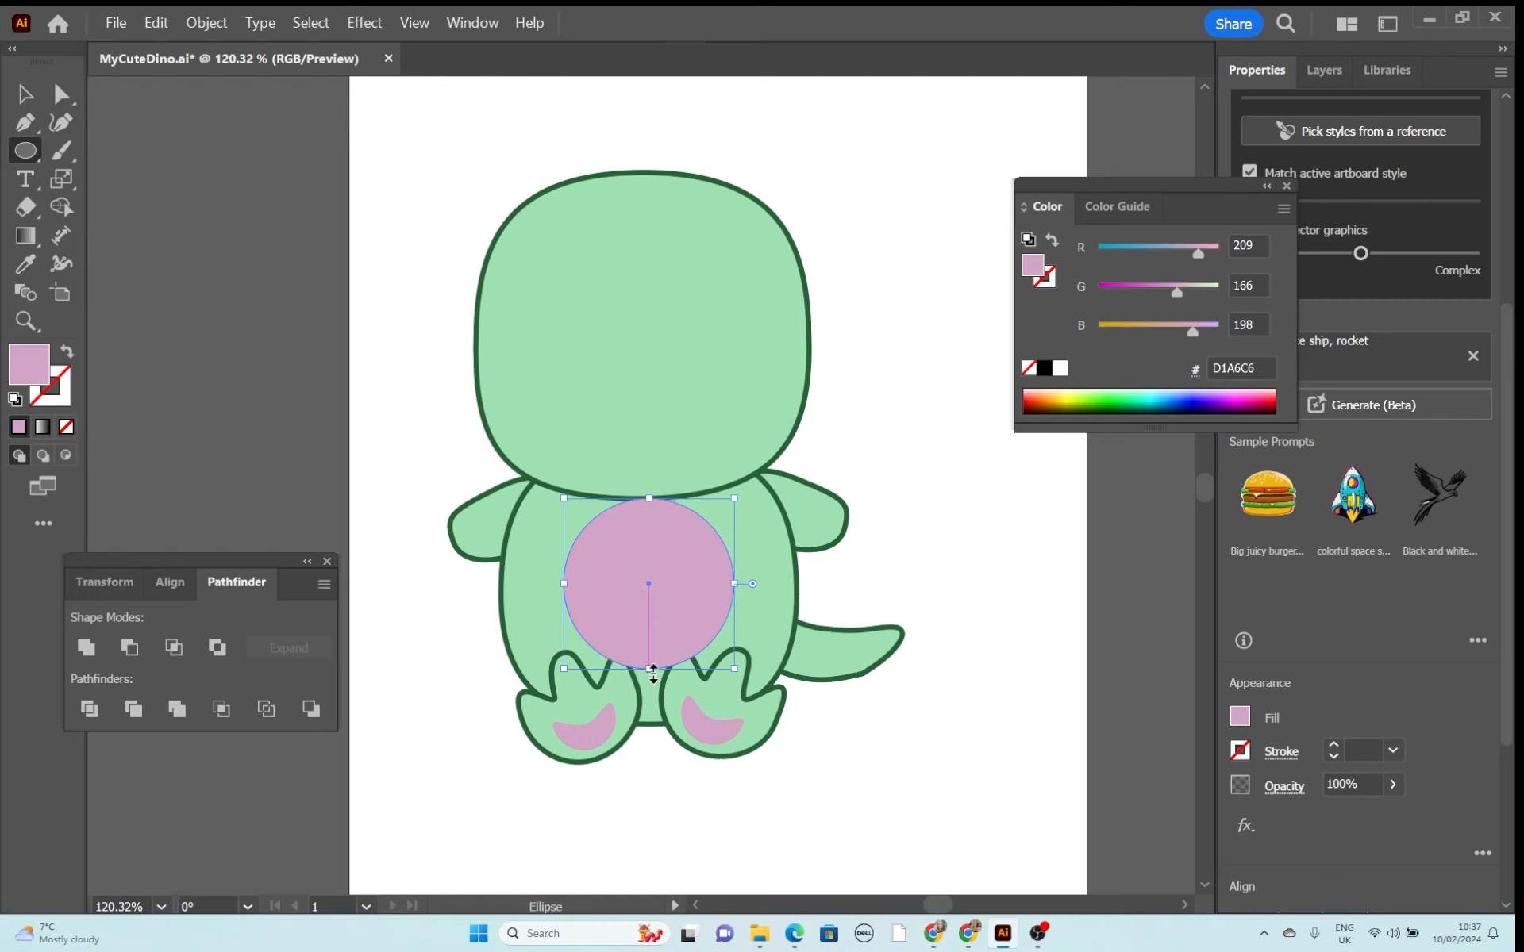
drag(651, 669, 654, 683)
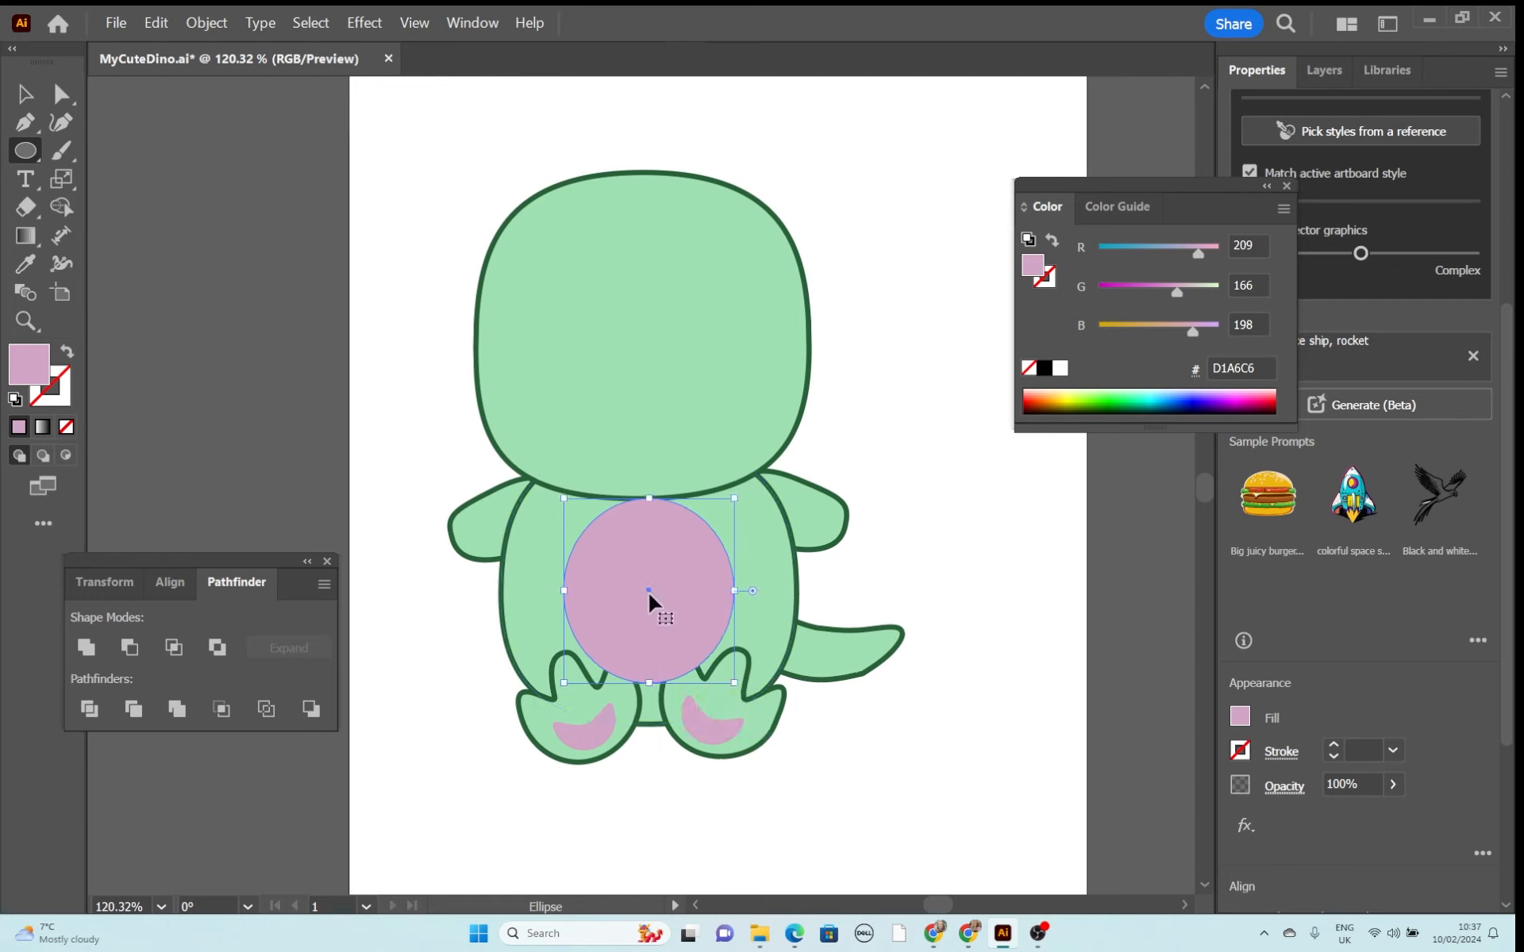
drag(657, 606, 646, 588)
Send the belly shape backward so it sits behind the head and feet, and deselect it.
key(v)
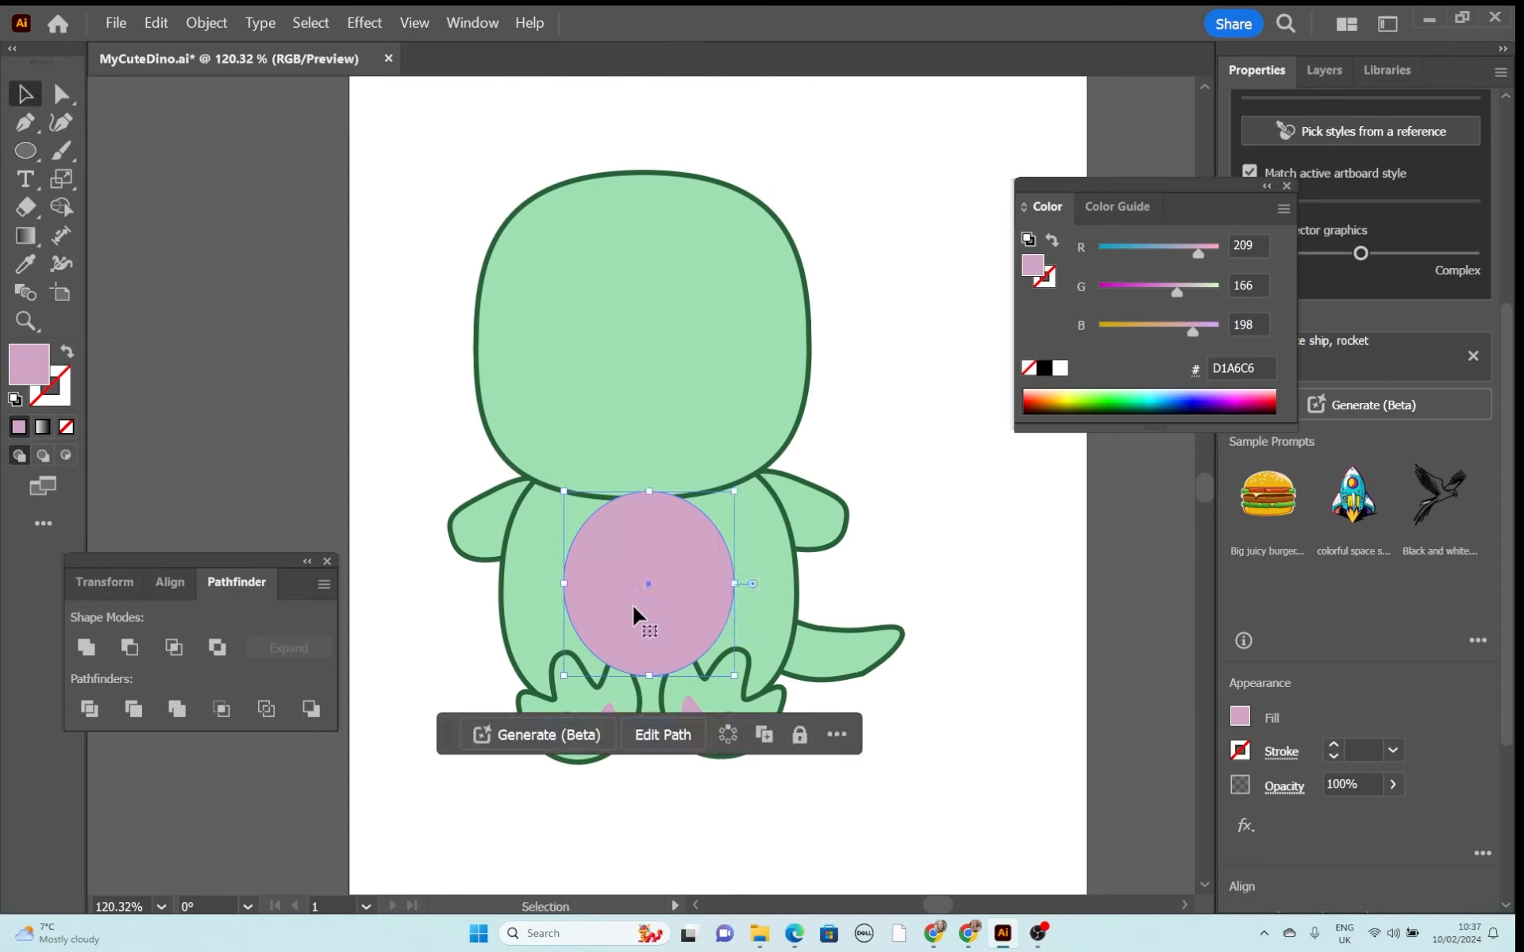
key(a)
key(ctrl+bracketleft)
key(ctrl+bracketleft)
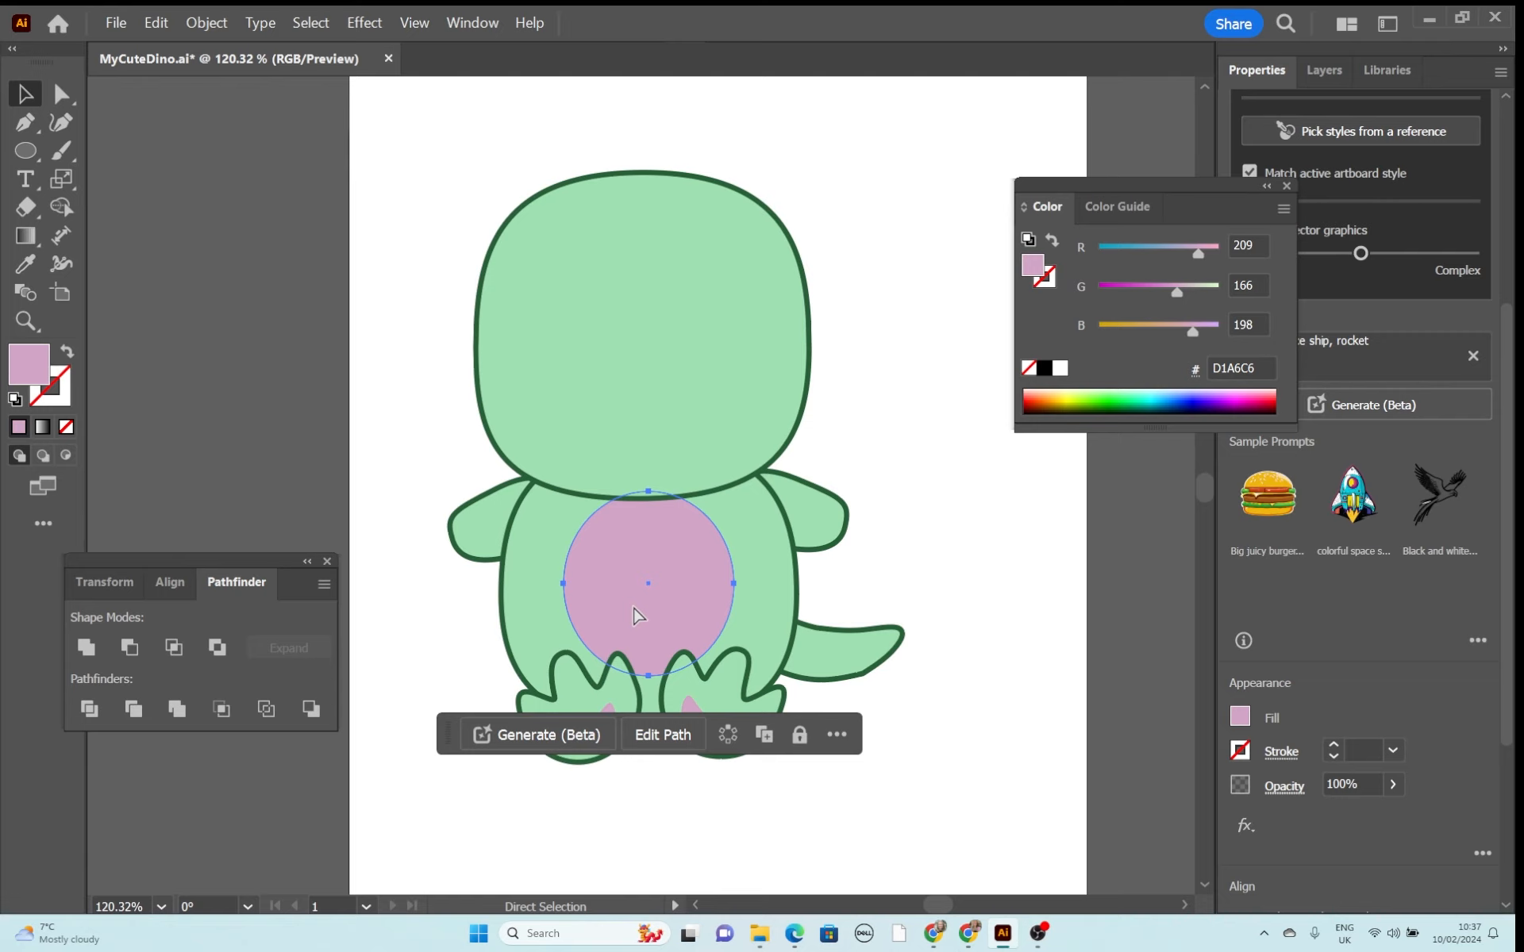
click(953, 611)
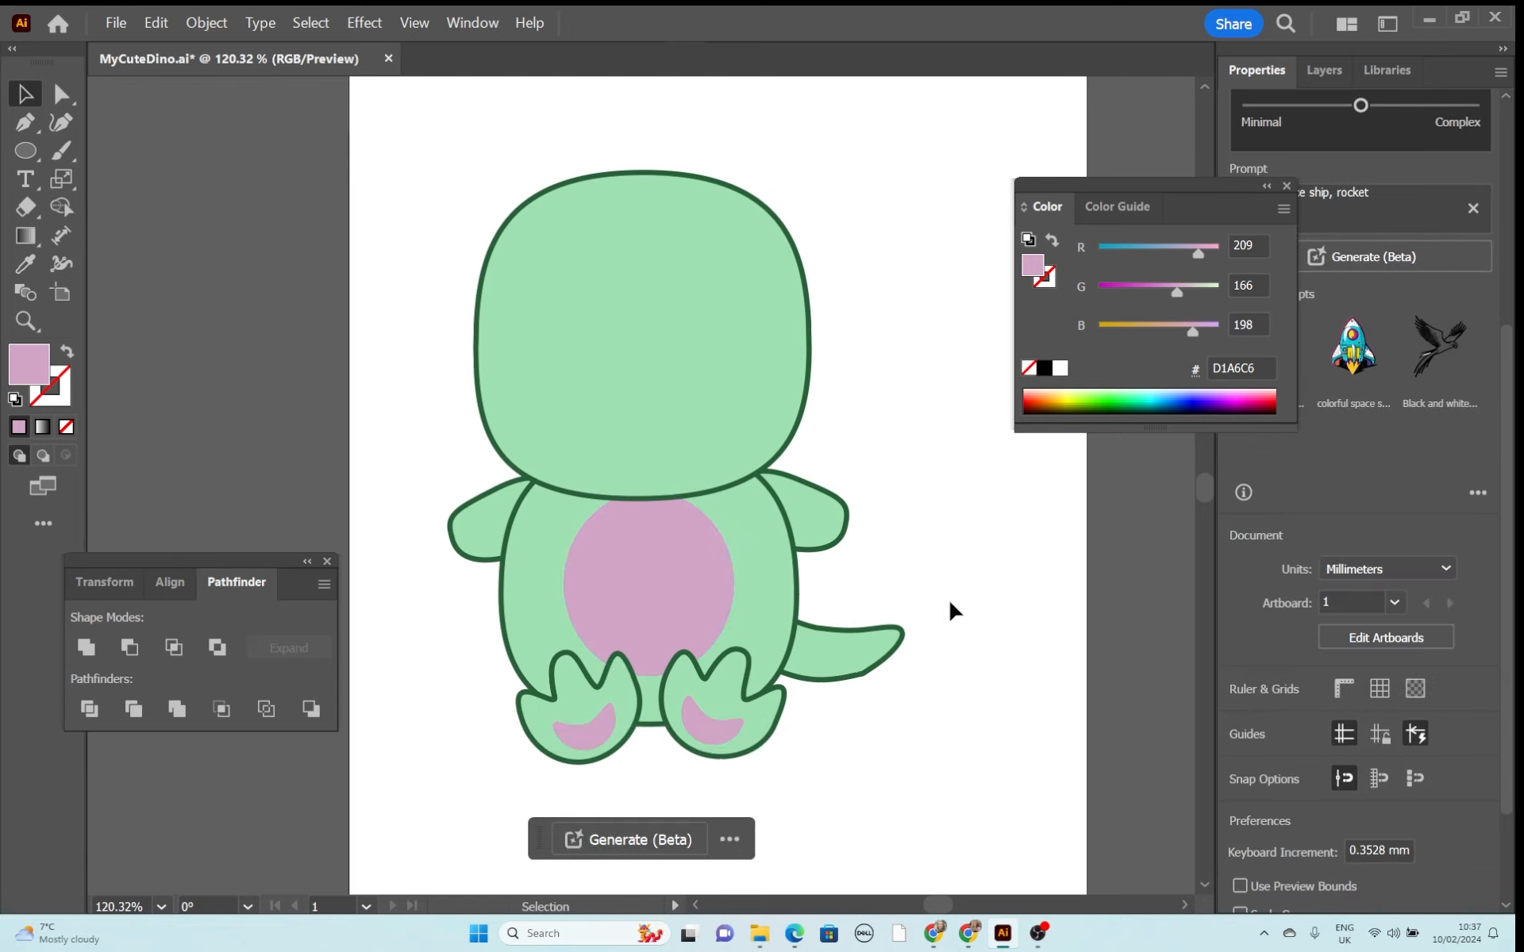
Draw an upright ellipse about 28 by 52 mm overlapping the top of the head and fill it with dark green 286039.
scroll(948, 590, up, 3)
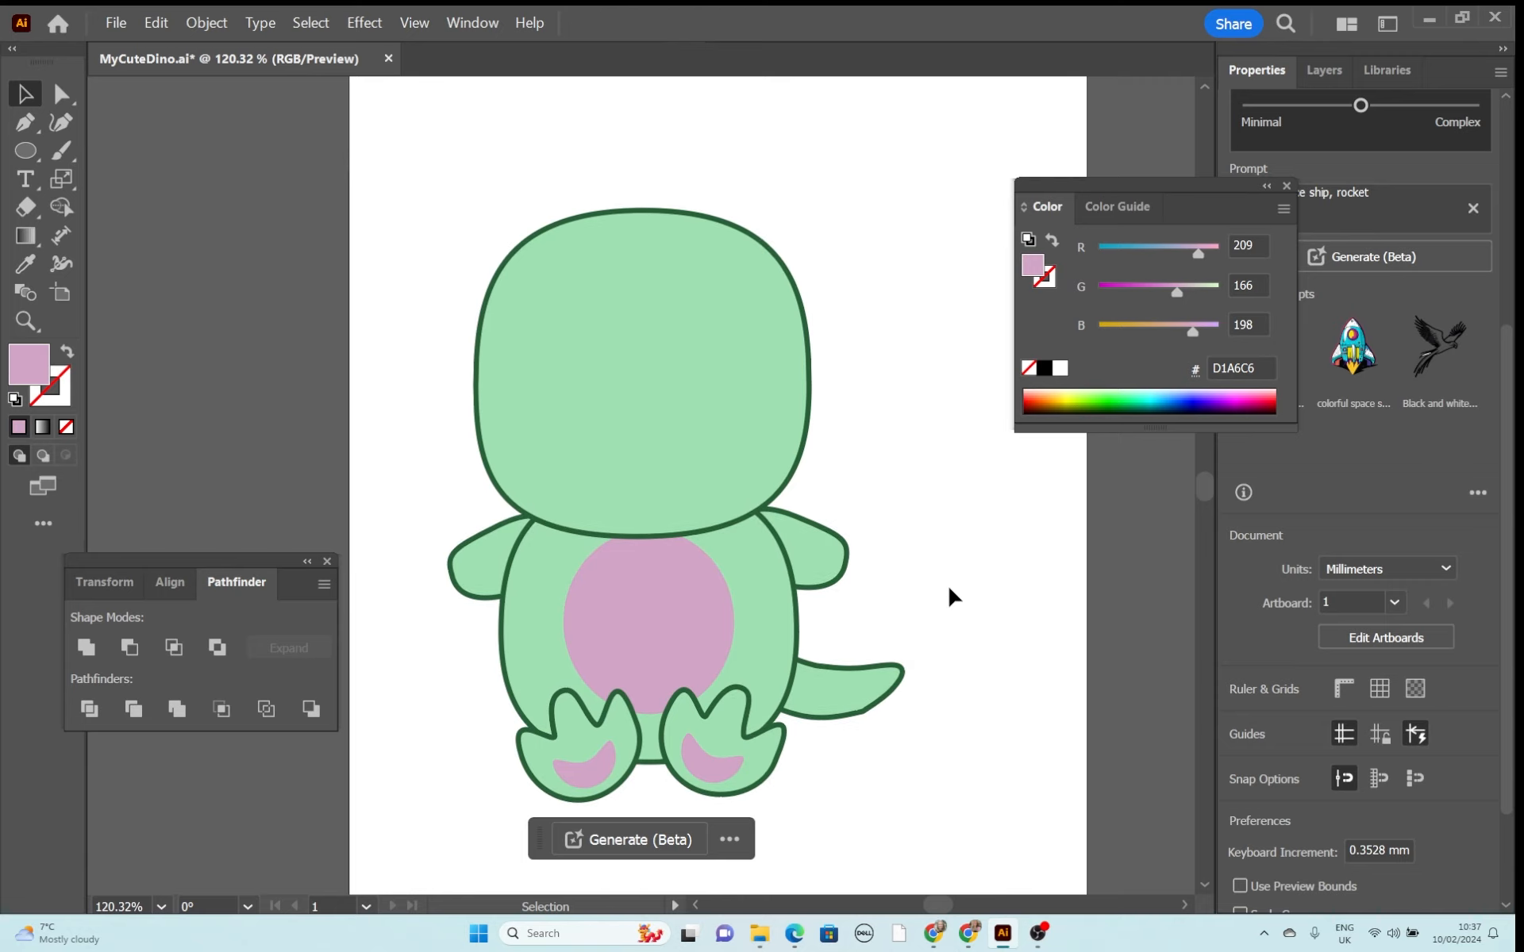
scroll(949, 589, up, 3)
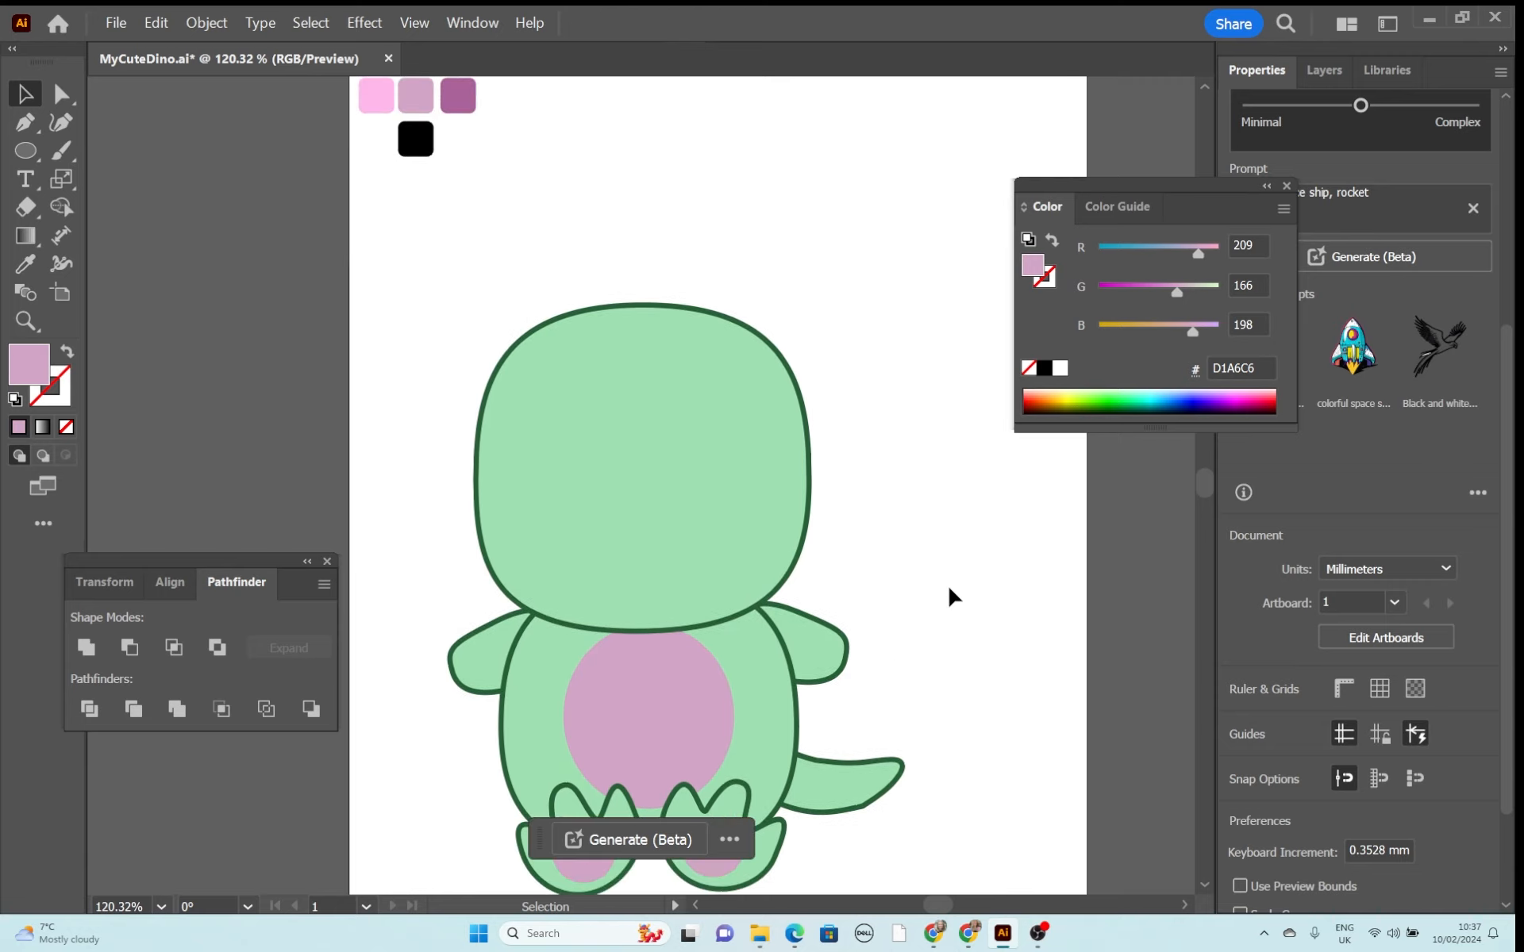
click(26, 150)
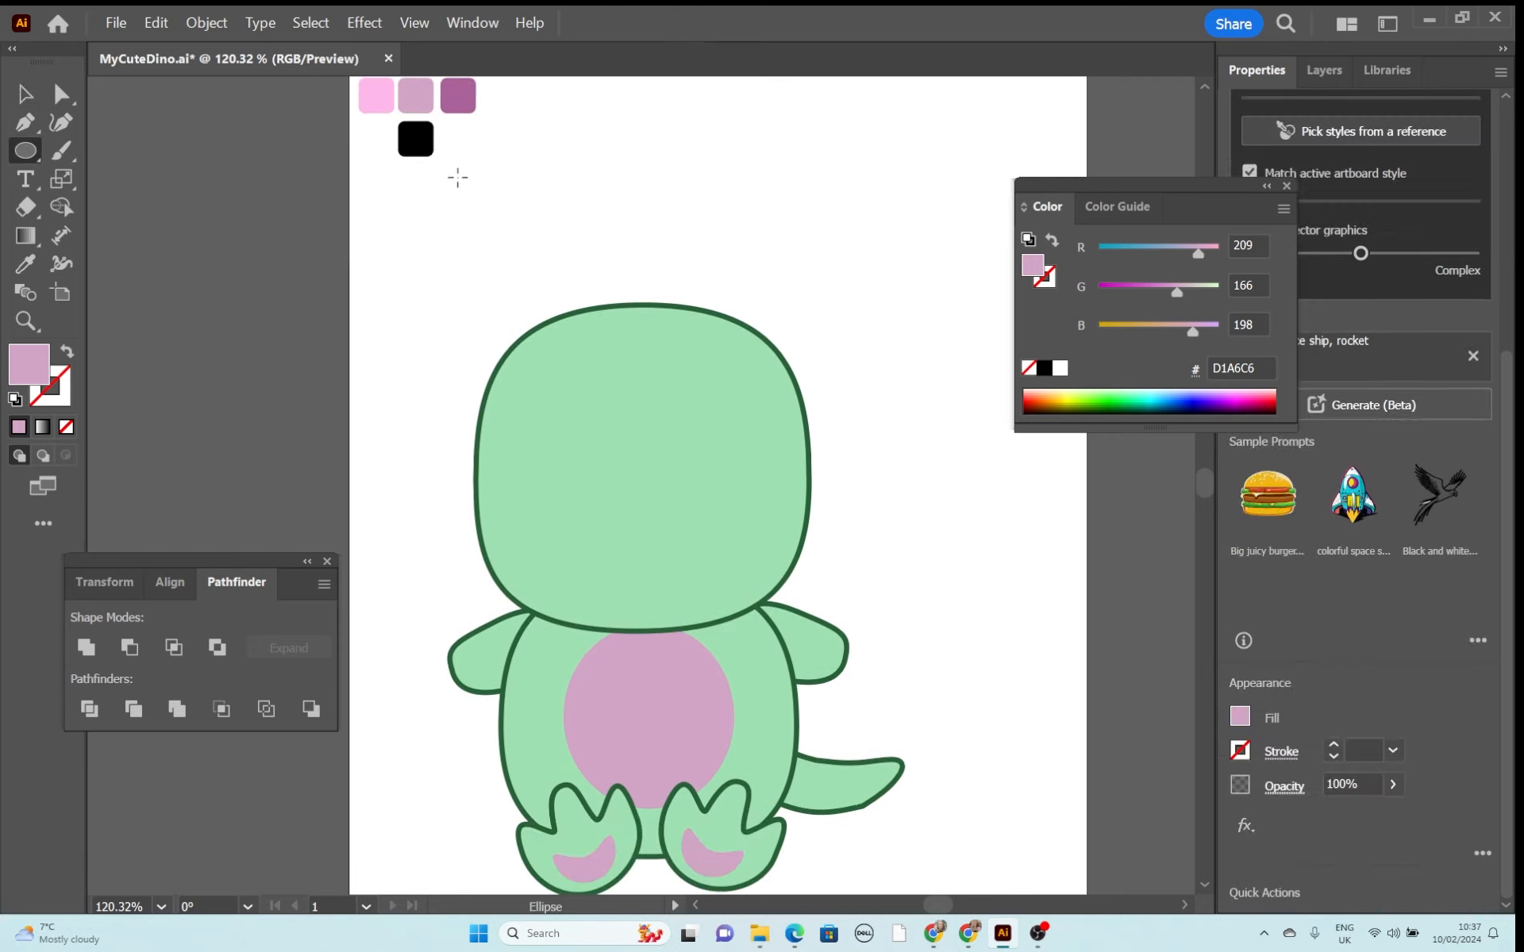
drag(603, 161, 701, 344)
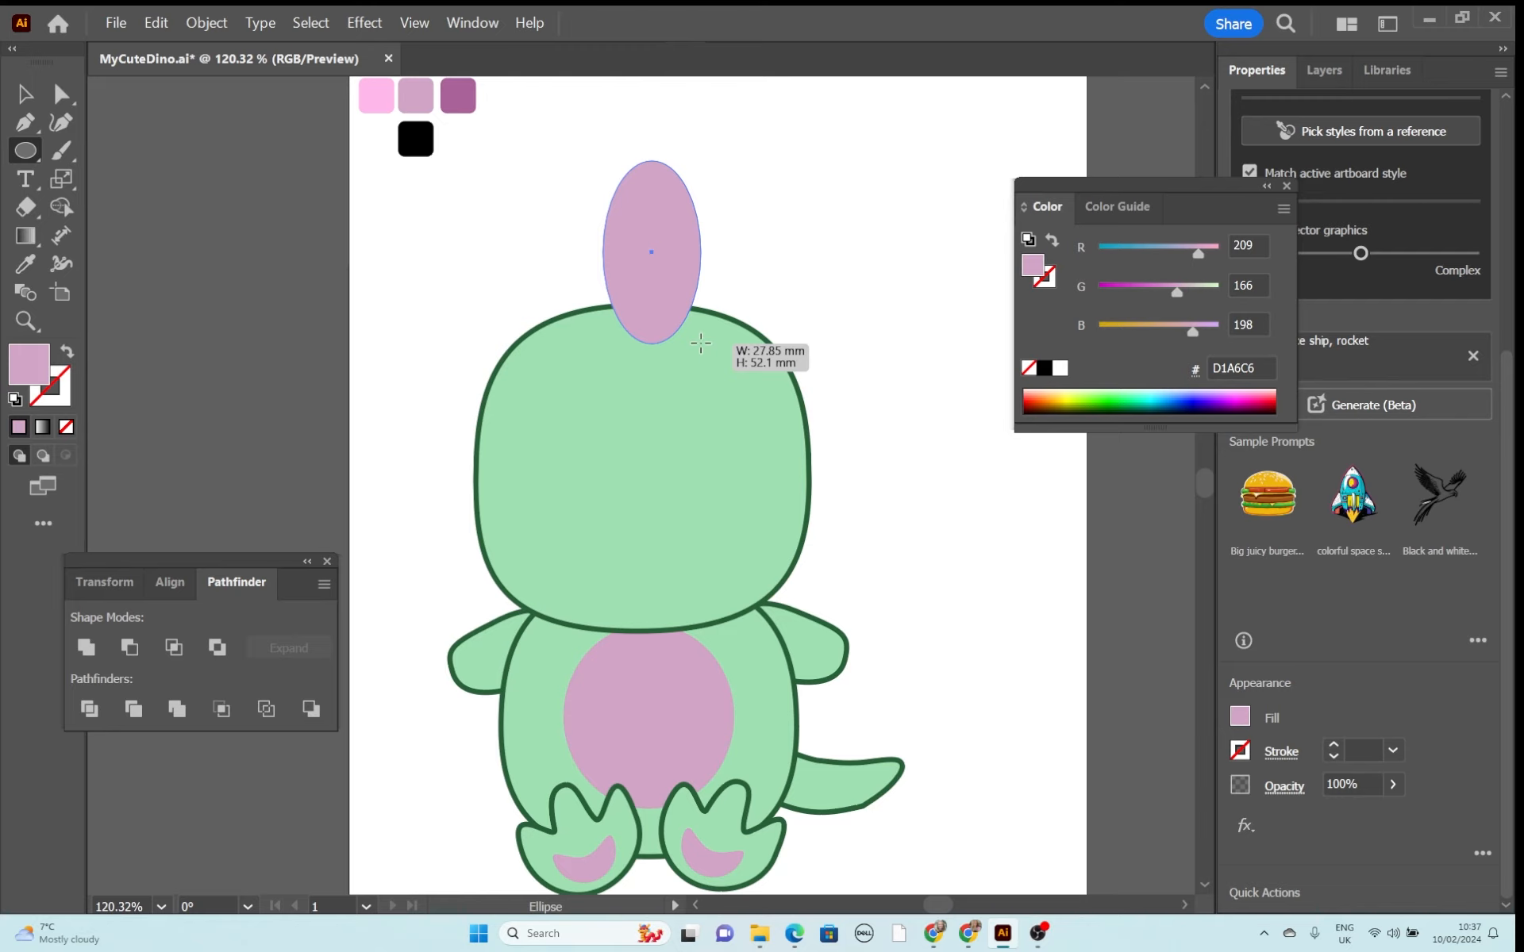
drag(701, 343, 702, 344)
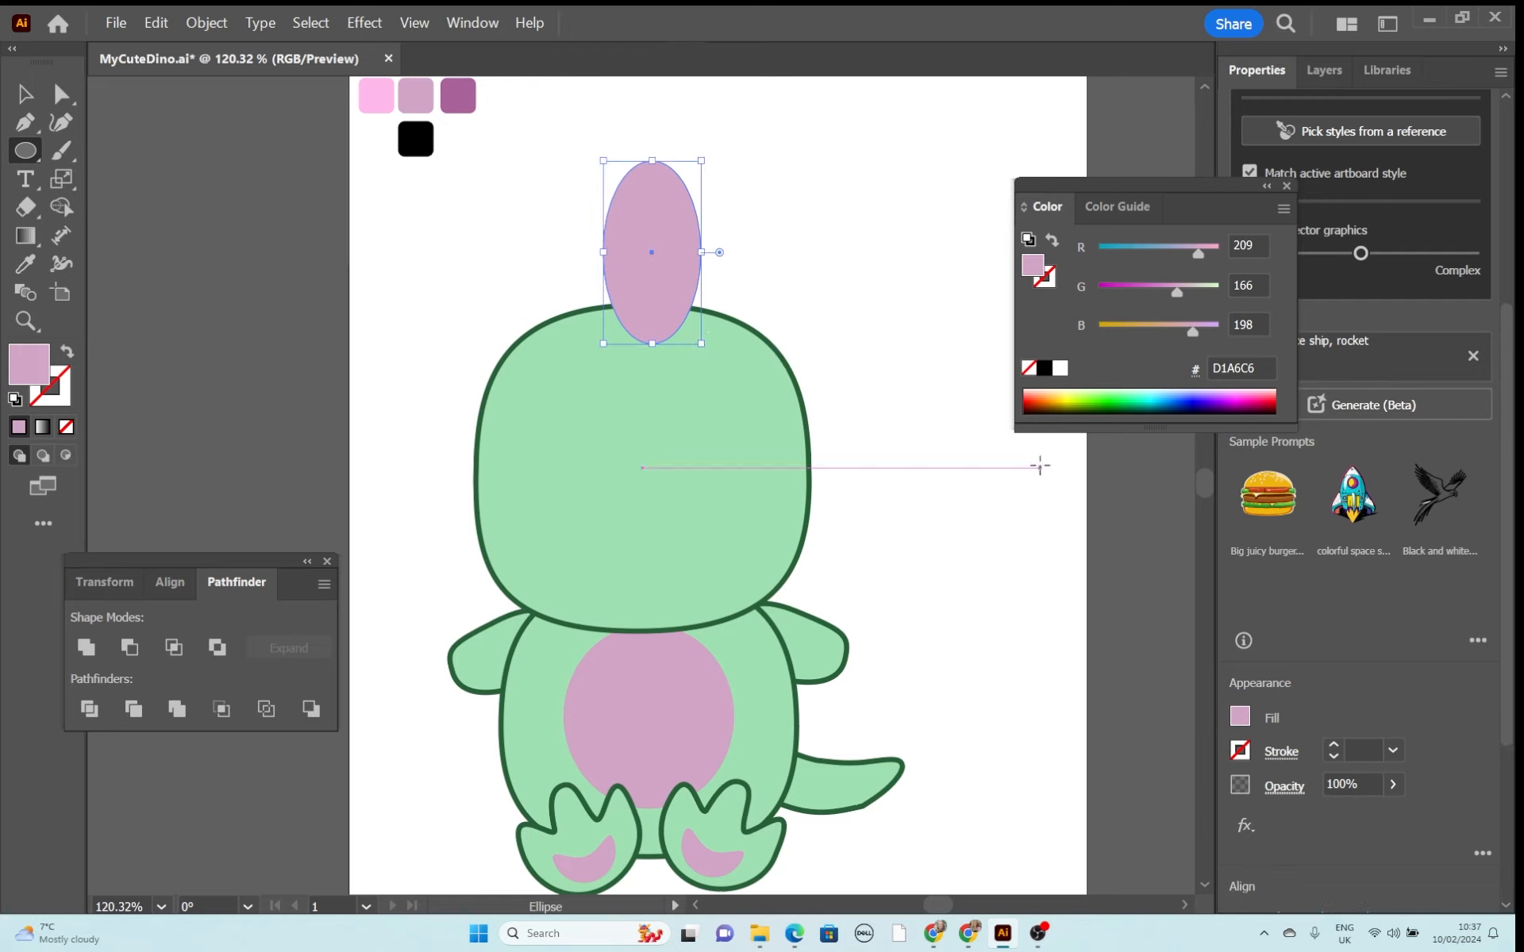
click(1243, 719)
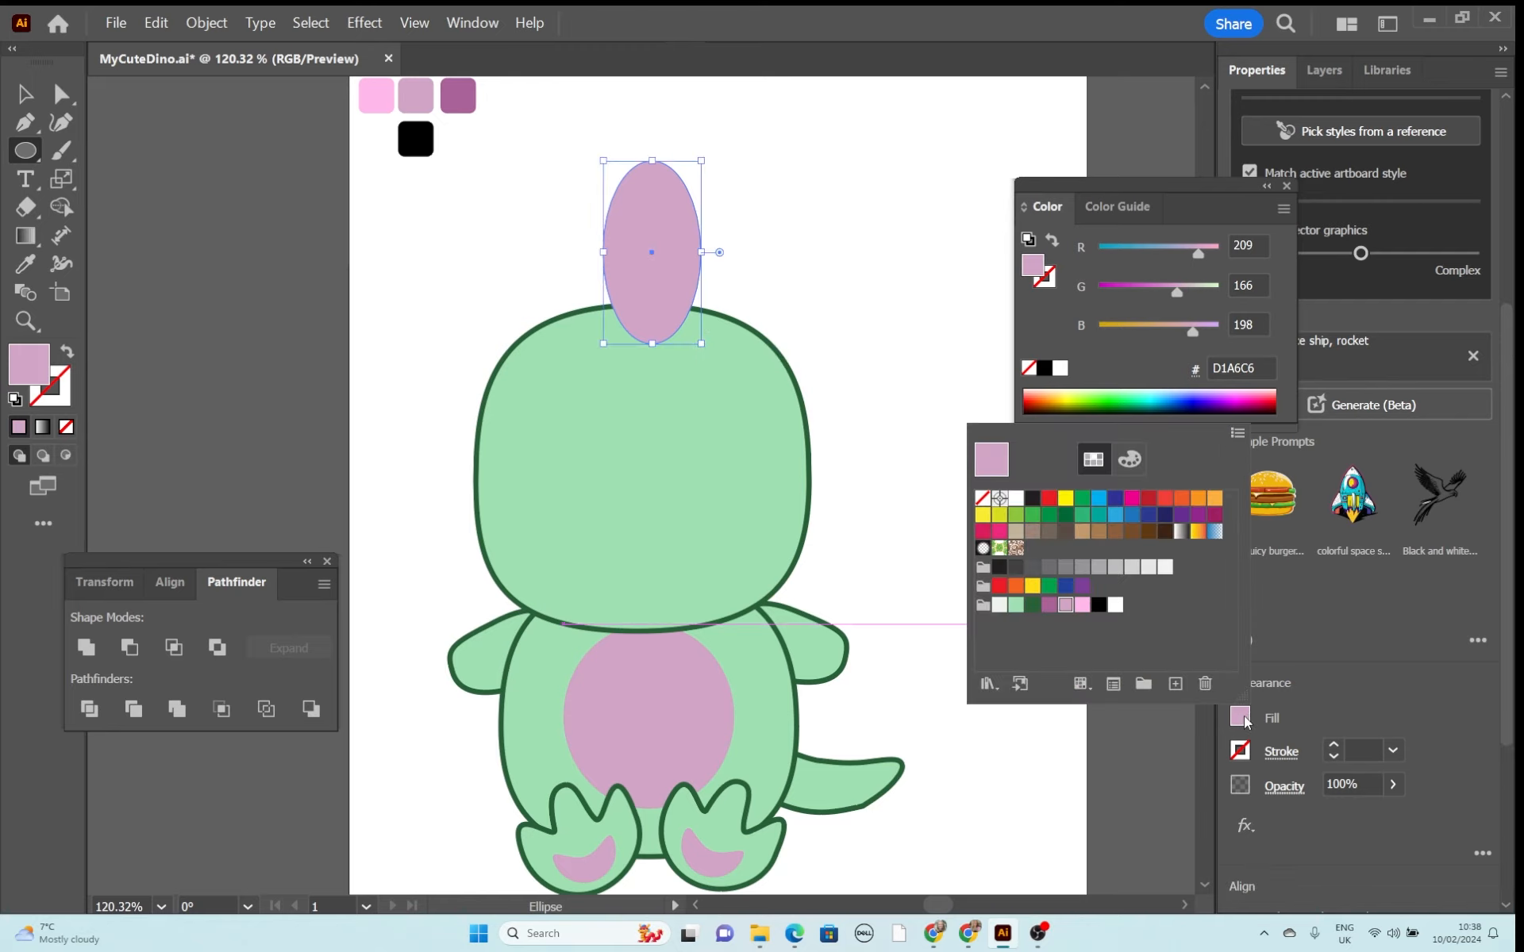
click(1032, 608)
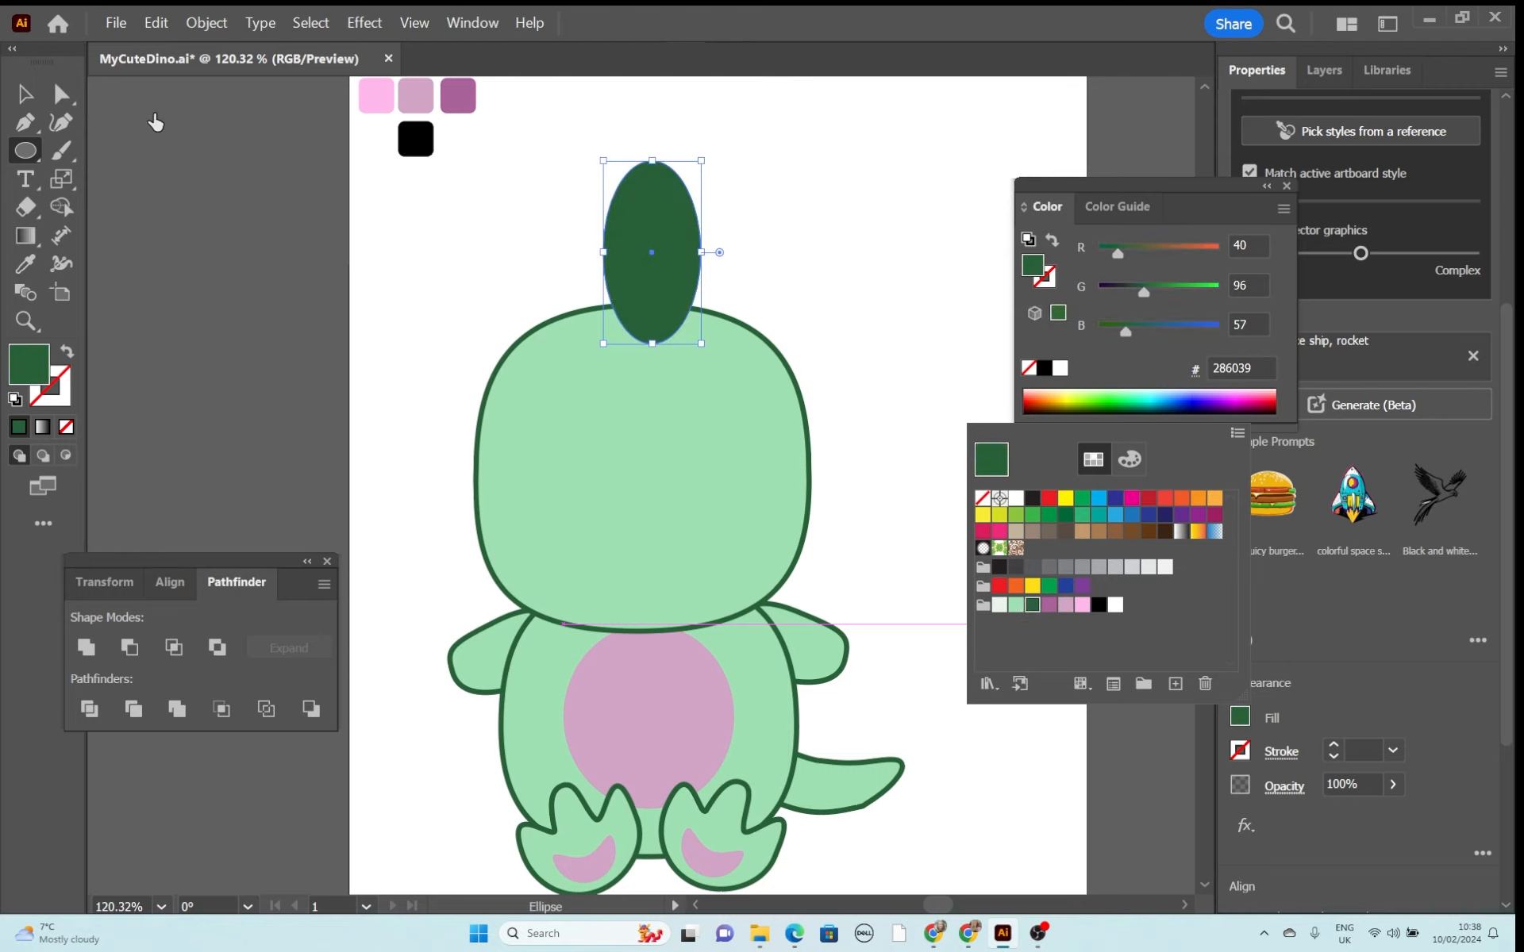
Shape the dark green ellipse into a pointed spike by shortening it, raising its top anchor and scaling that anchor's handles inward.
click(26, 96)
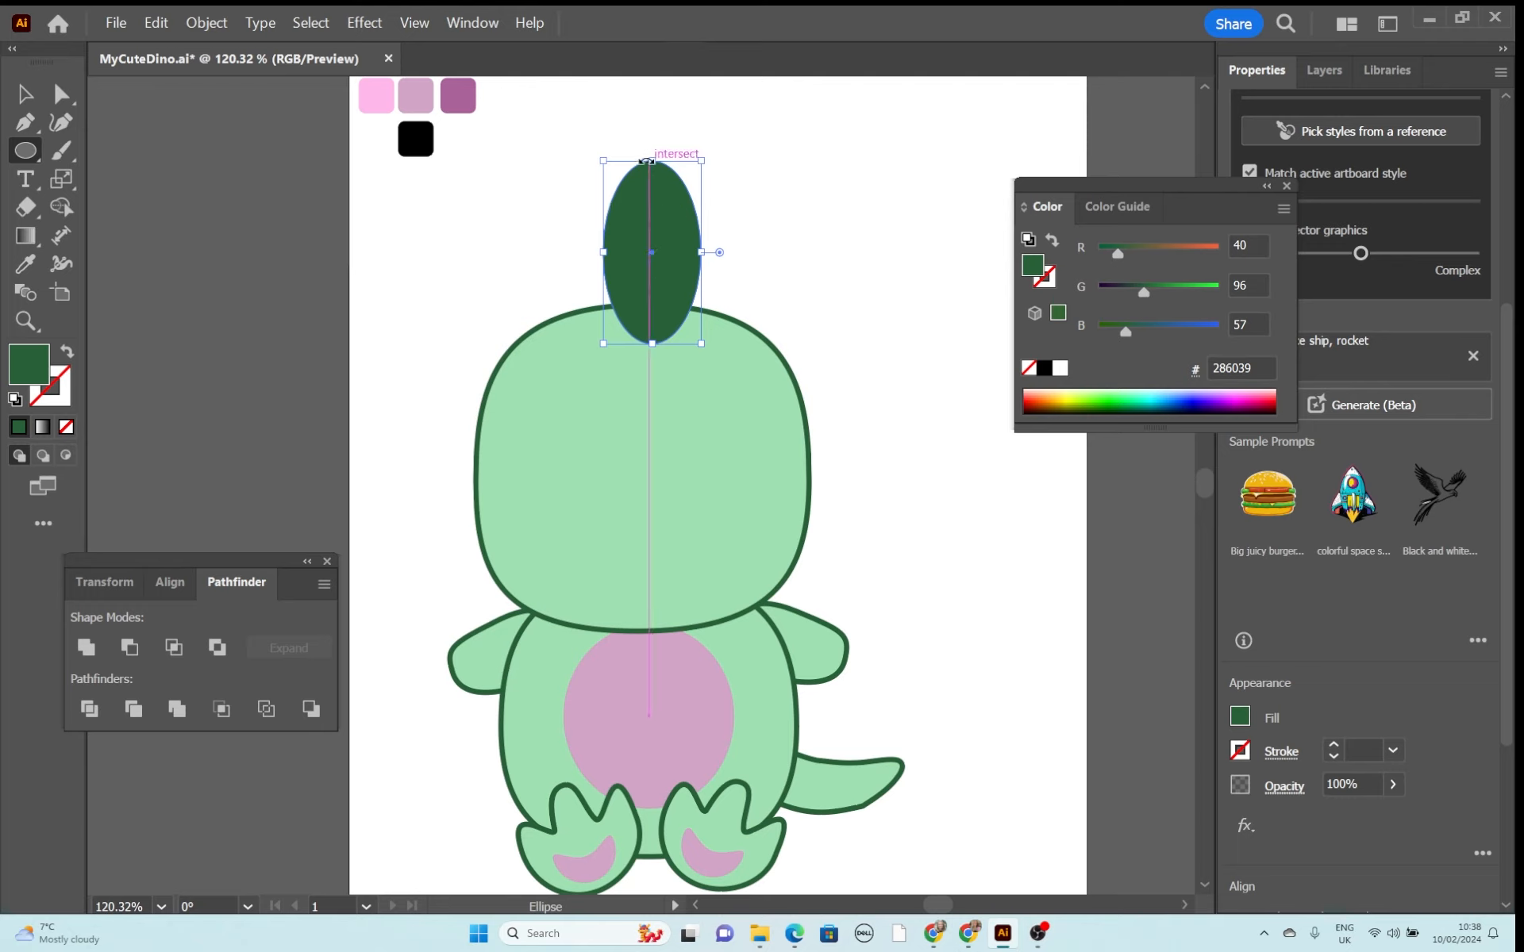
drag(652, 161, 645, 191)
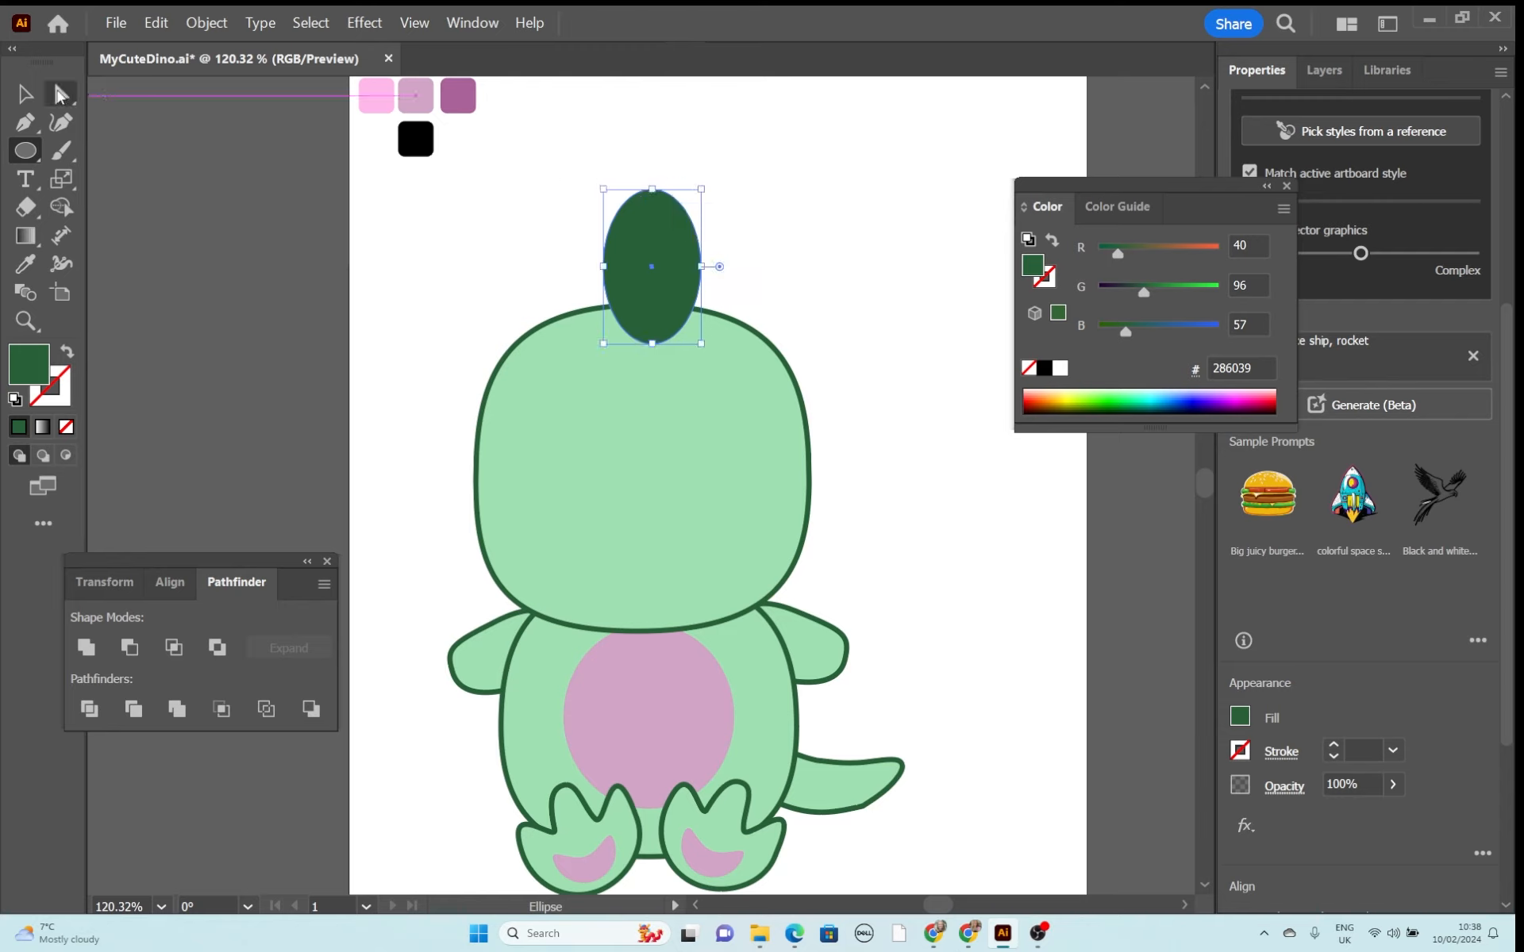
click(60, 95)
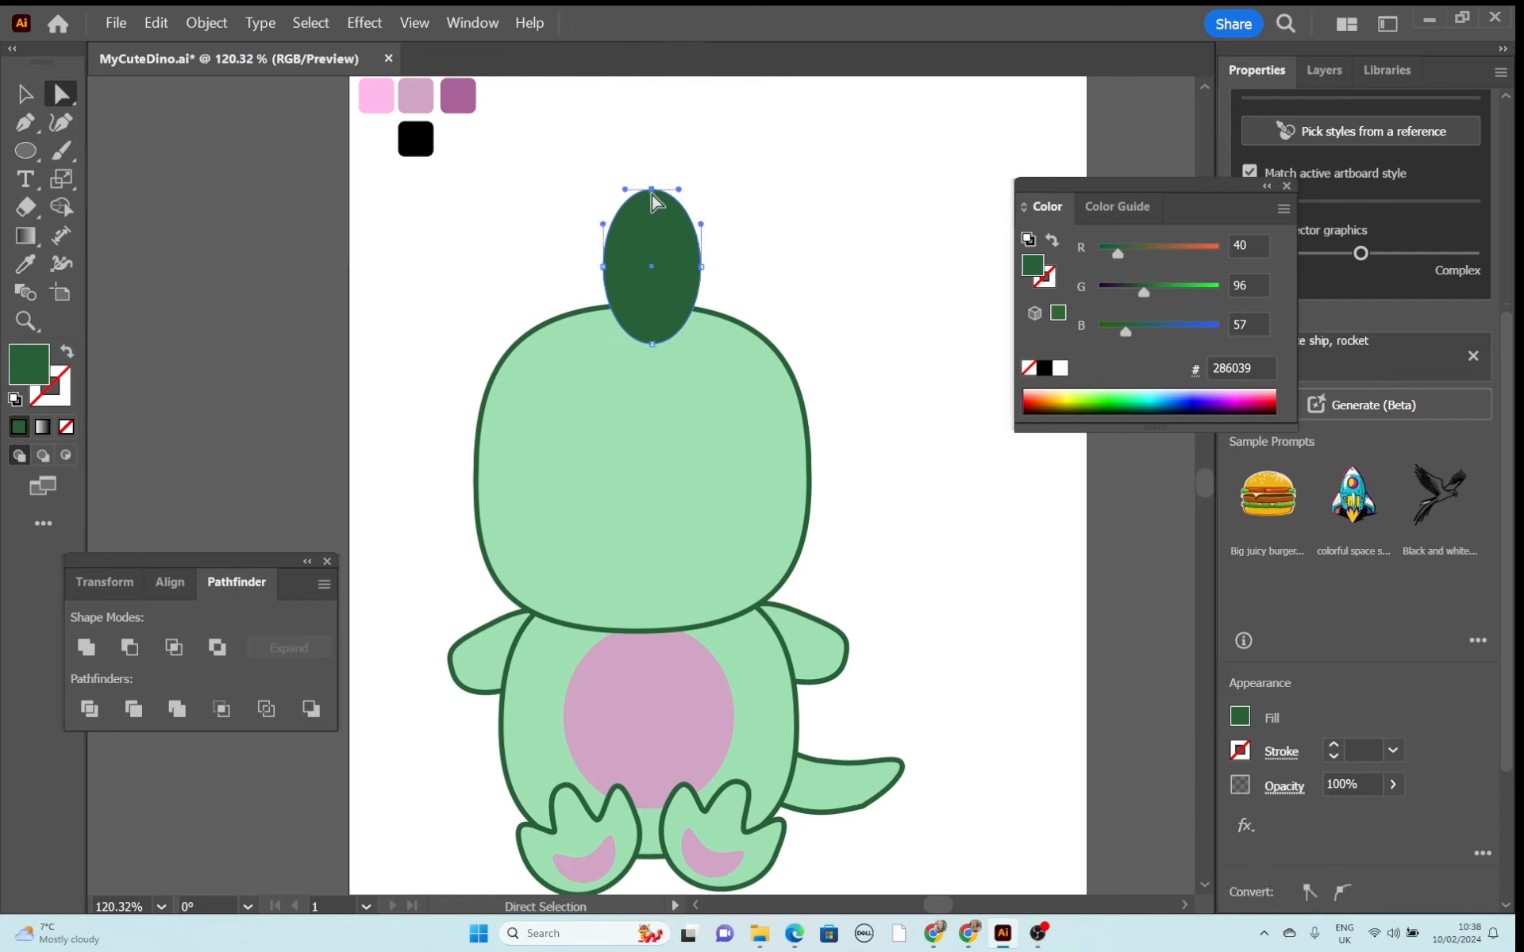
drag(651, 193, 649, 159)
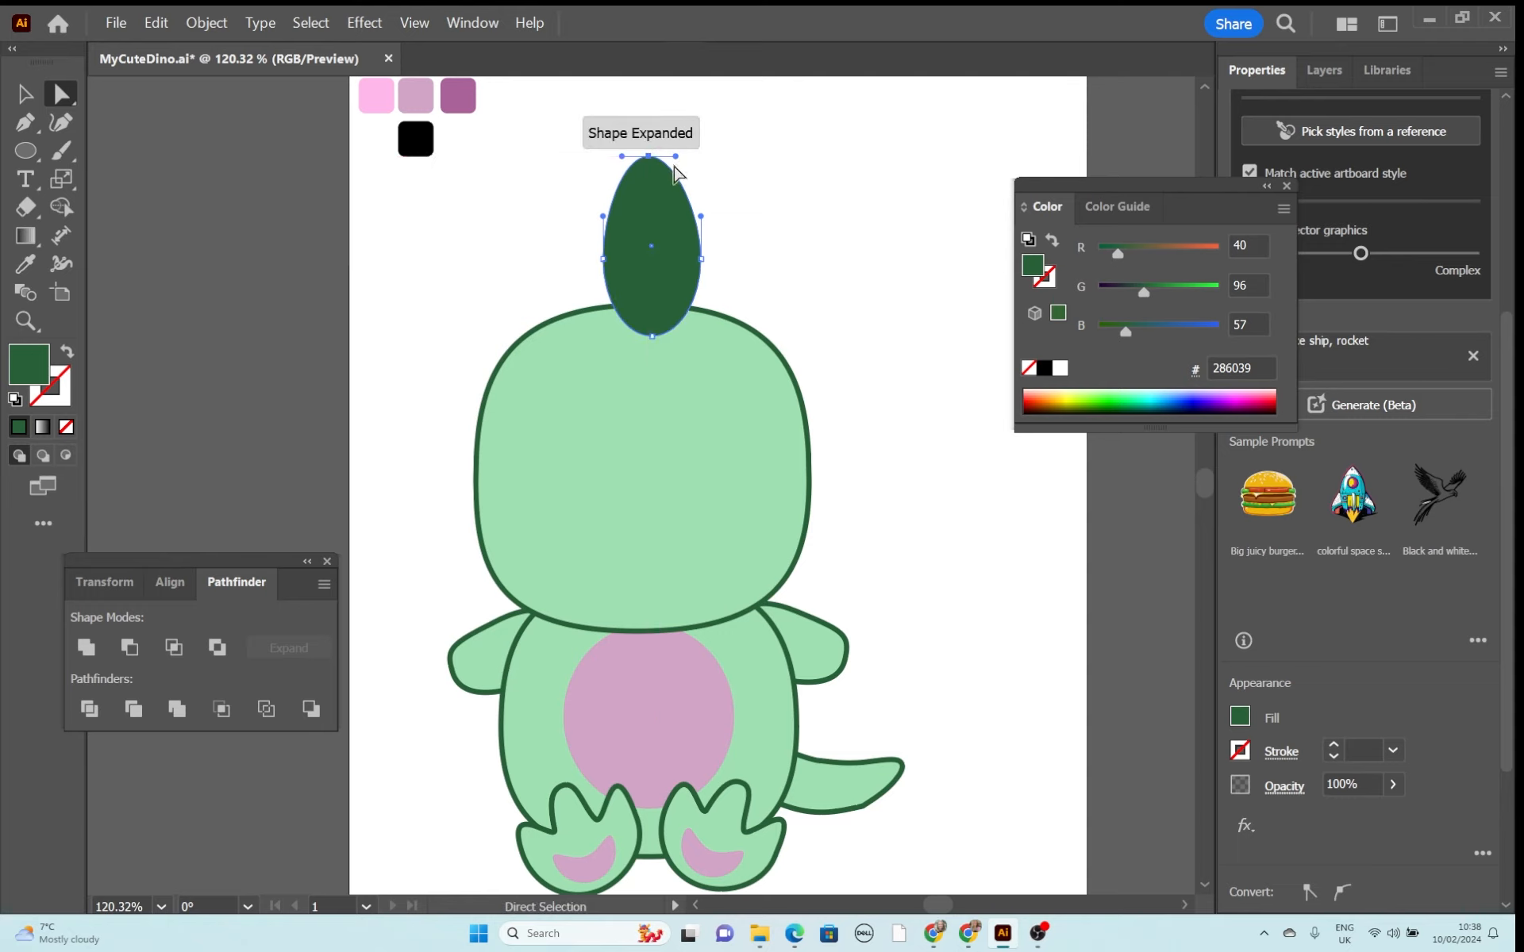
key(s)
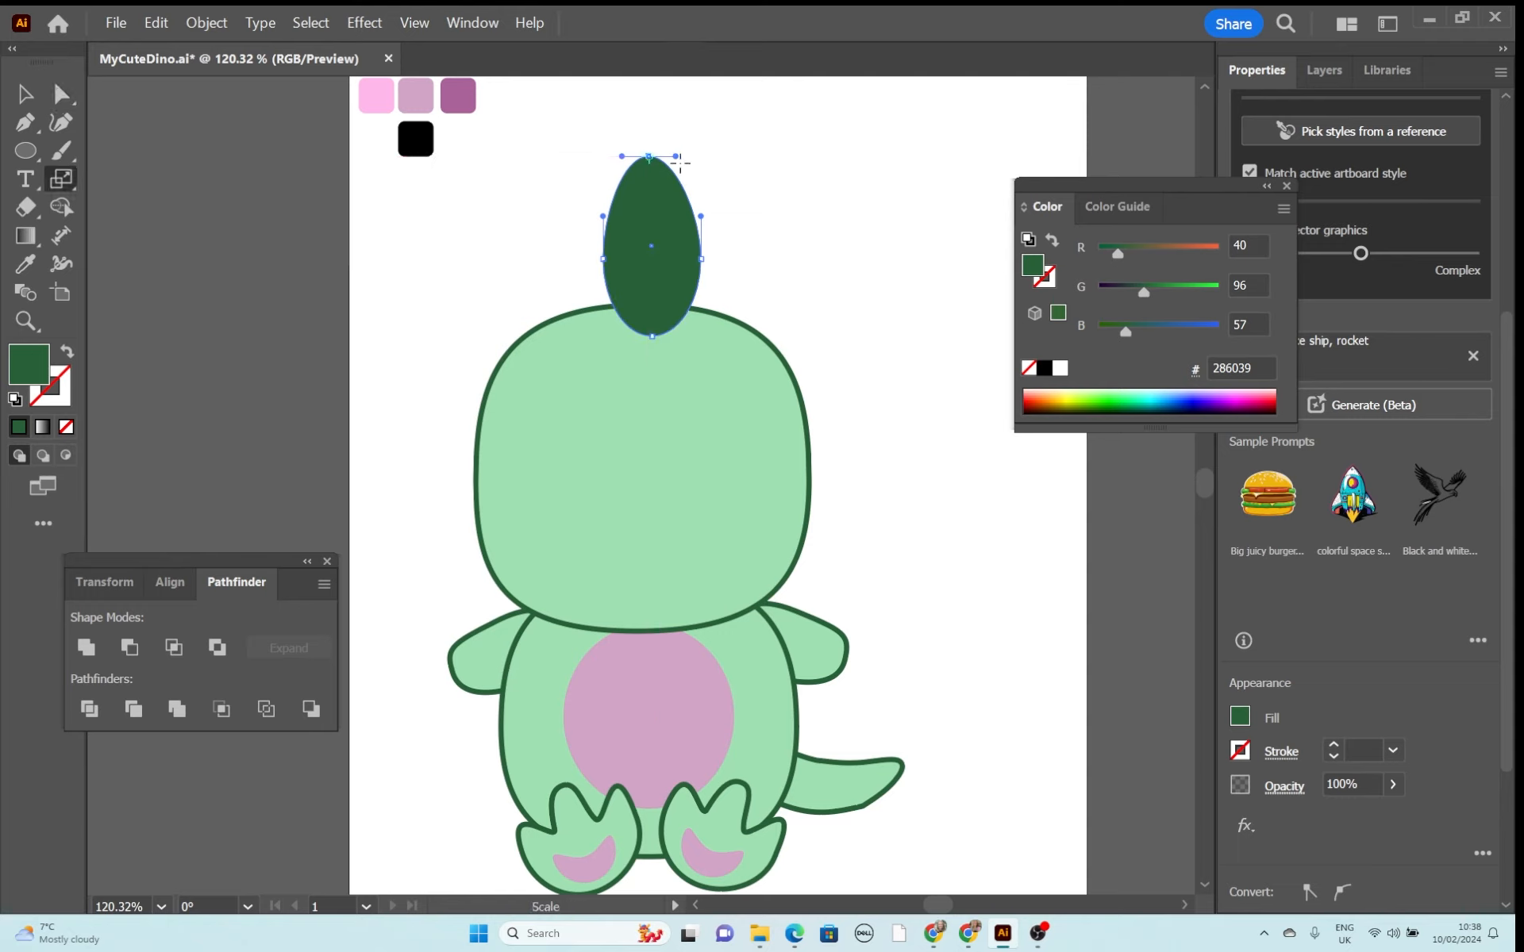
drag(677, 155, 662, 163)
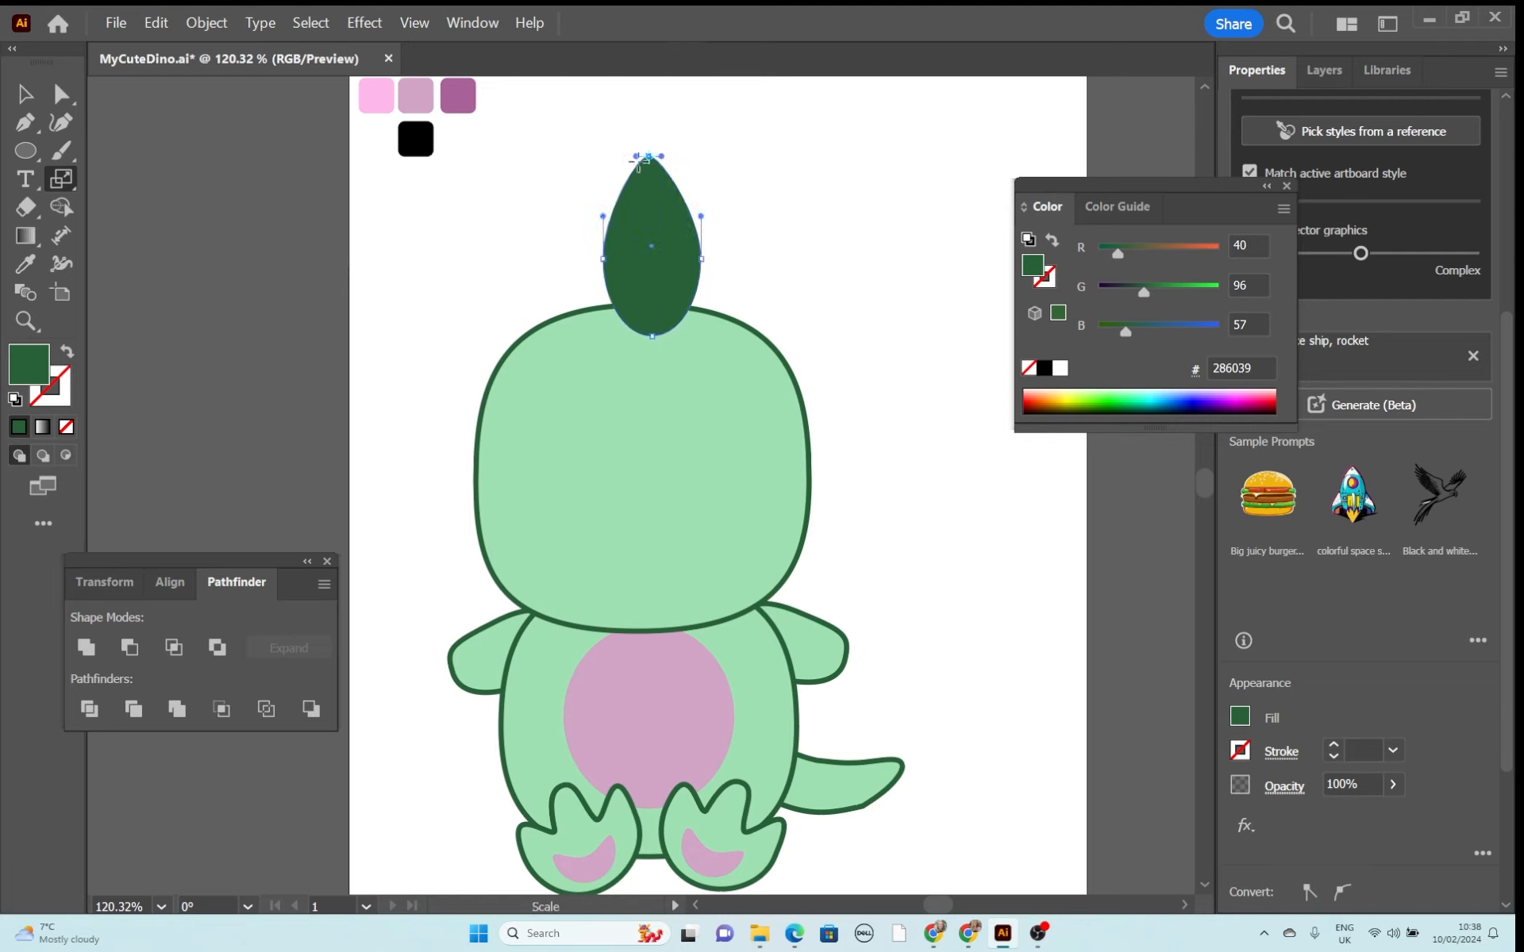
Position the dark green spike over the top center of the head, tilt it slightly clockwise, and deselect it.
key(v)
click(767, 208)
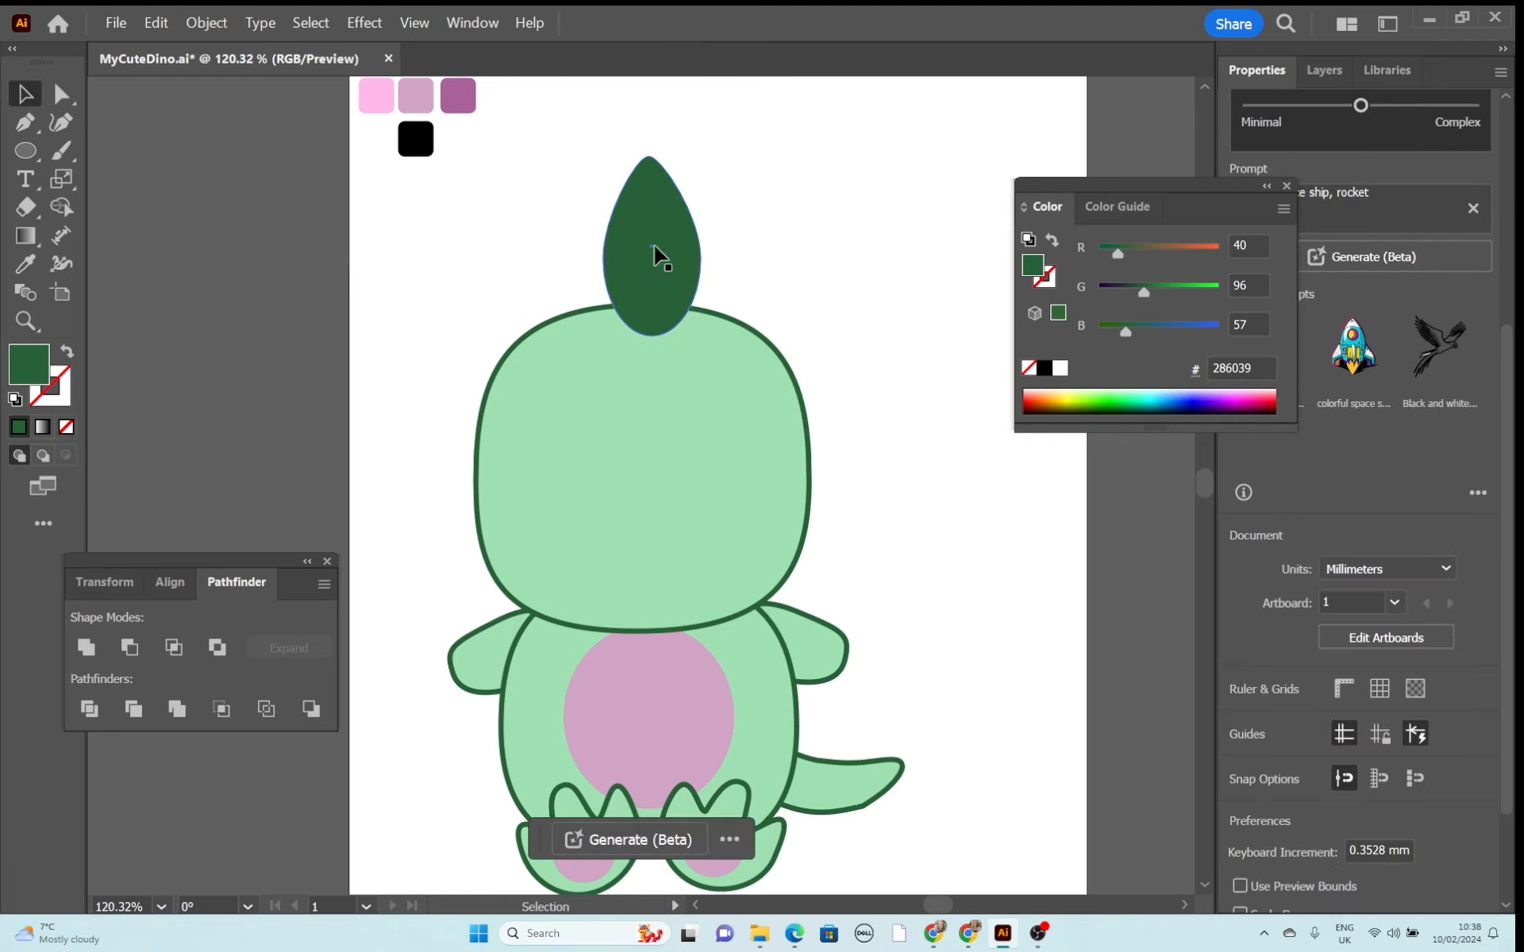
drag(672, 262, 657, 282)
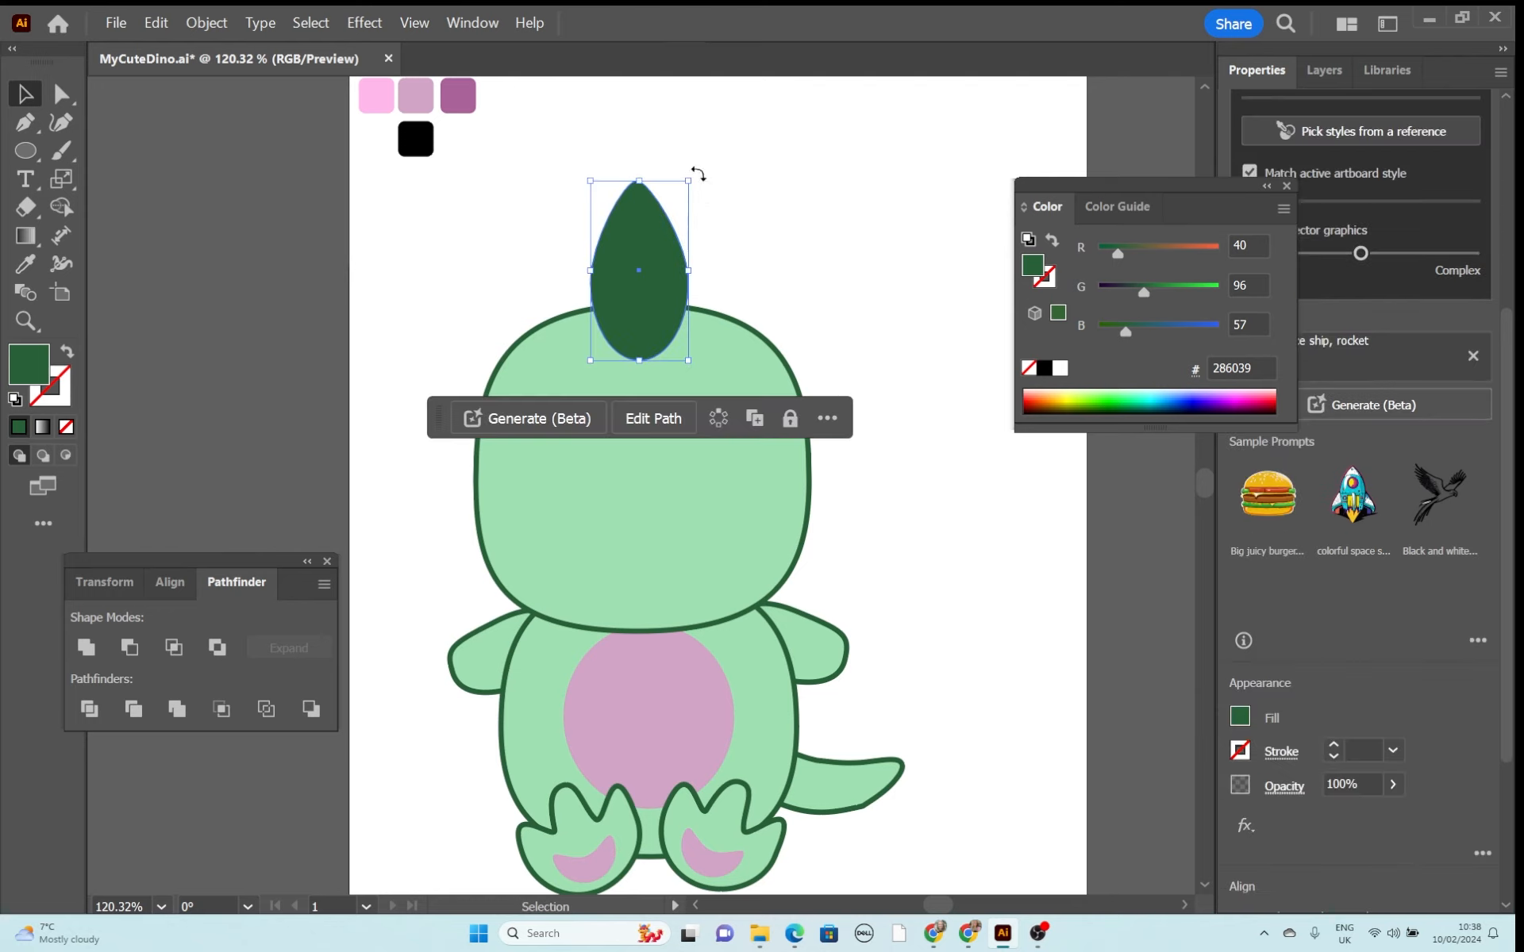
drag(698, 173, 703, 175)
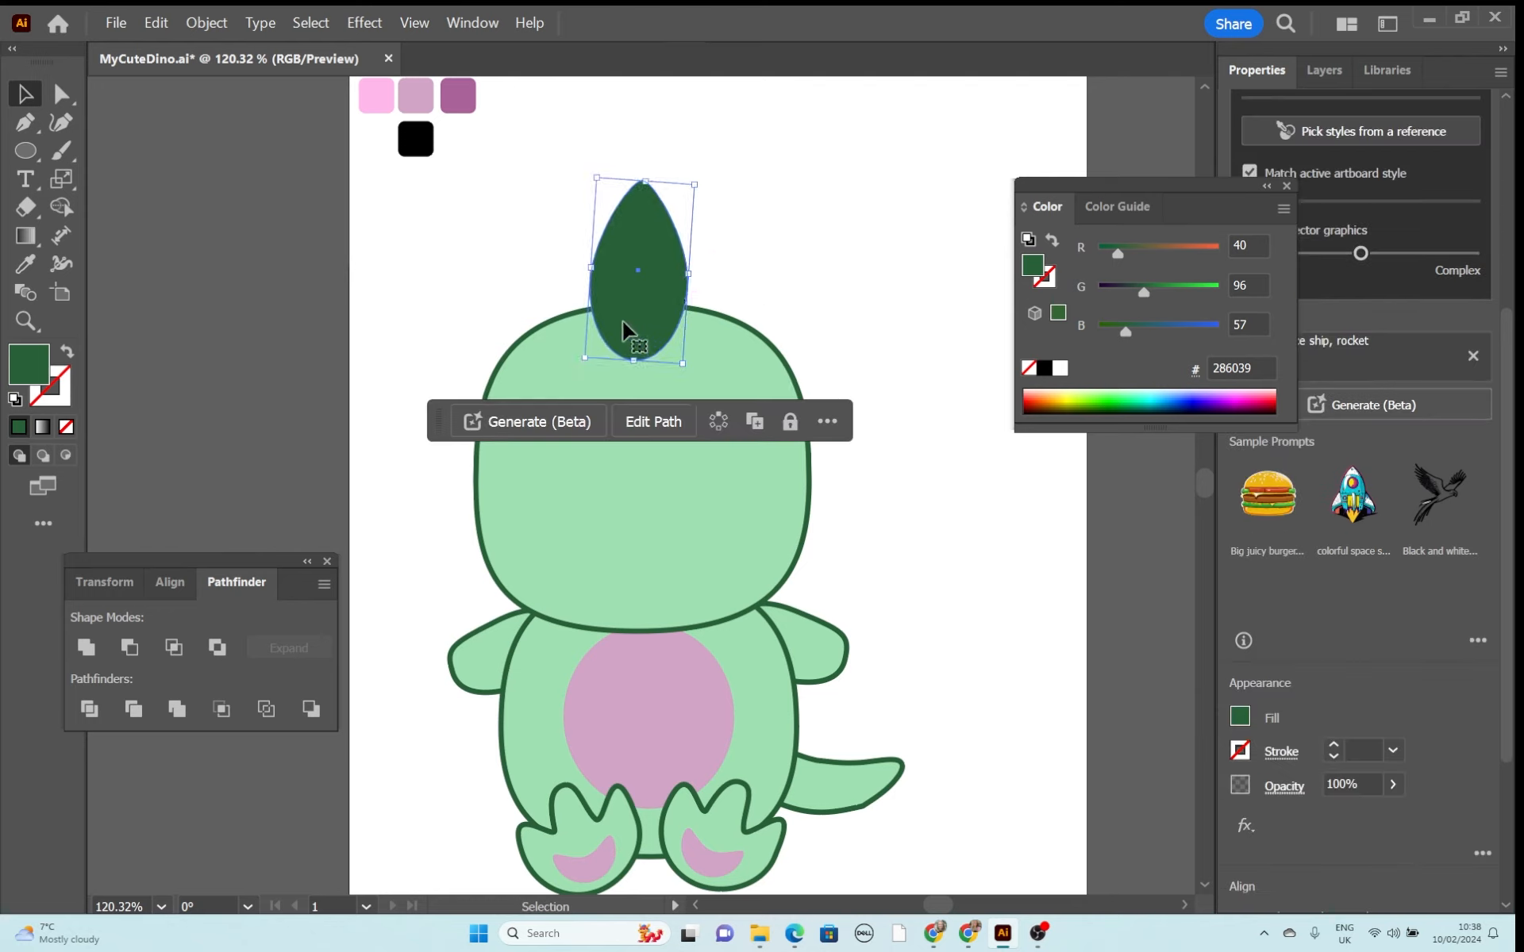
drag(632, 316, 633, 317)
drag(688, 373, 690, 369)
click(735, 260)
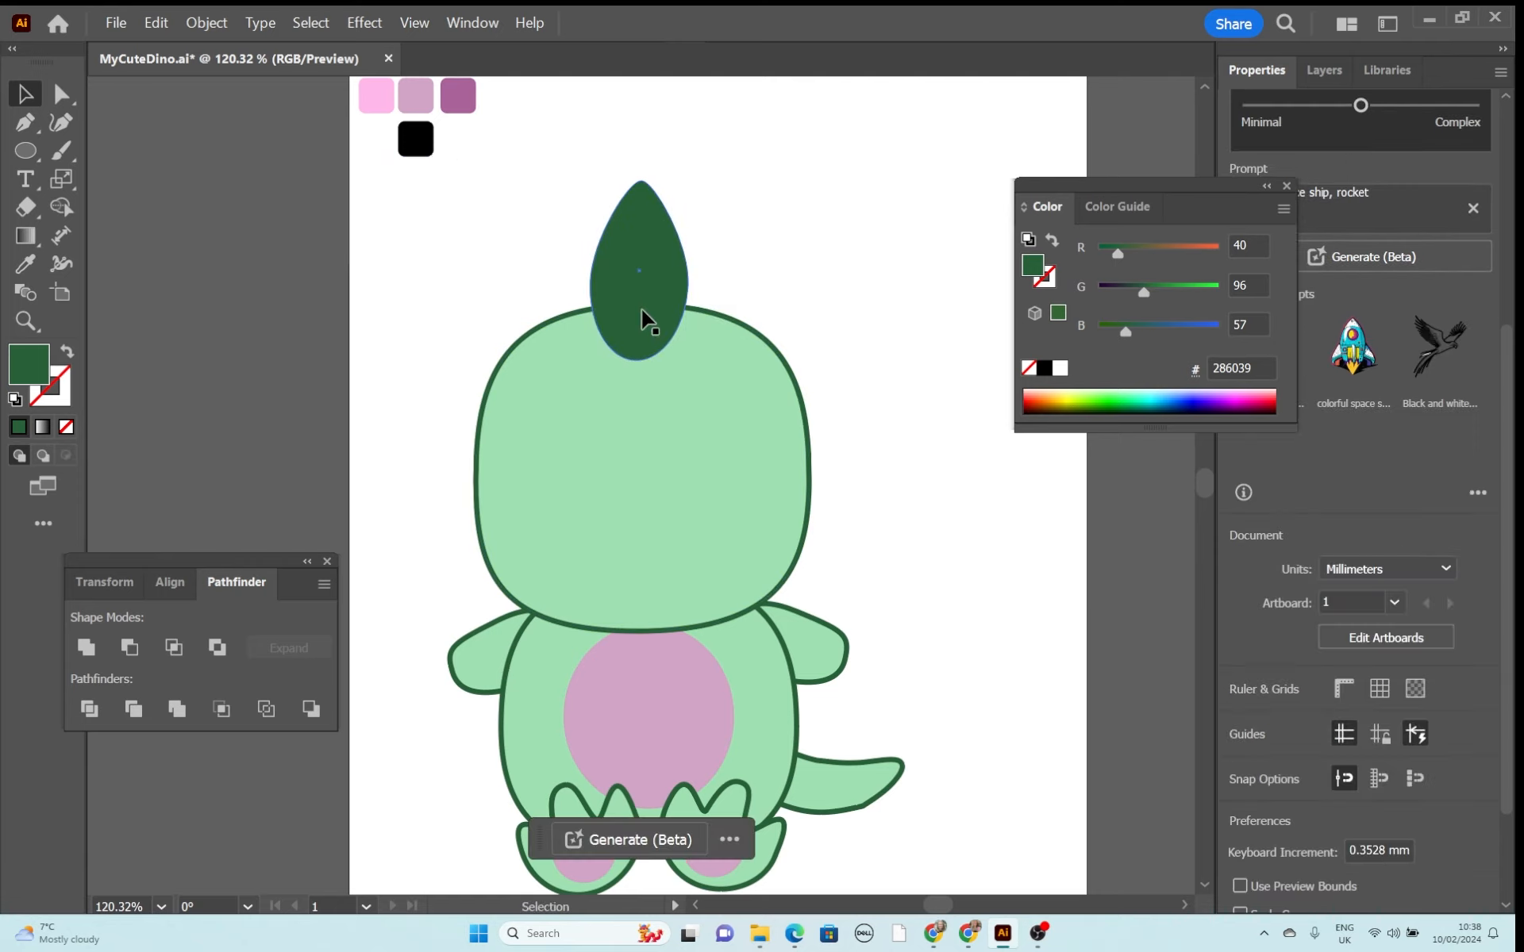
Nudge the spike into place and send it to the back so its base sits behind the head.
drag(645, 311, 645, 313)
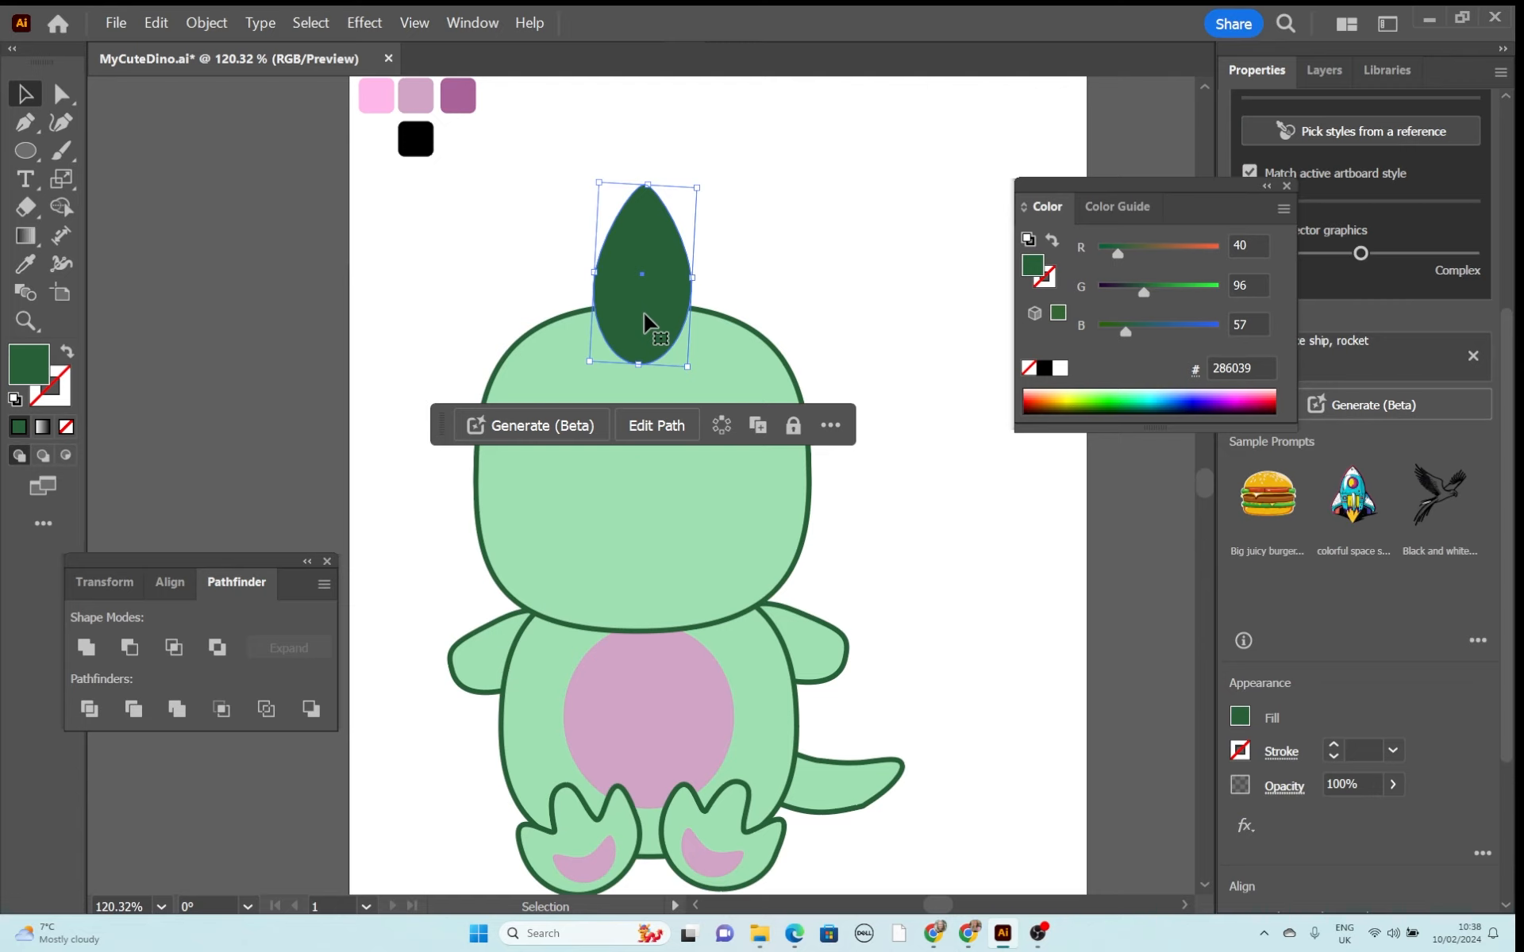
right_click(644, 316)
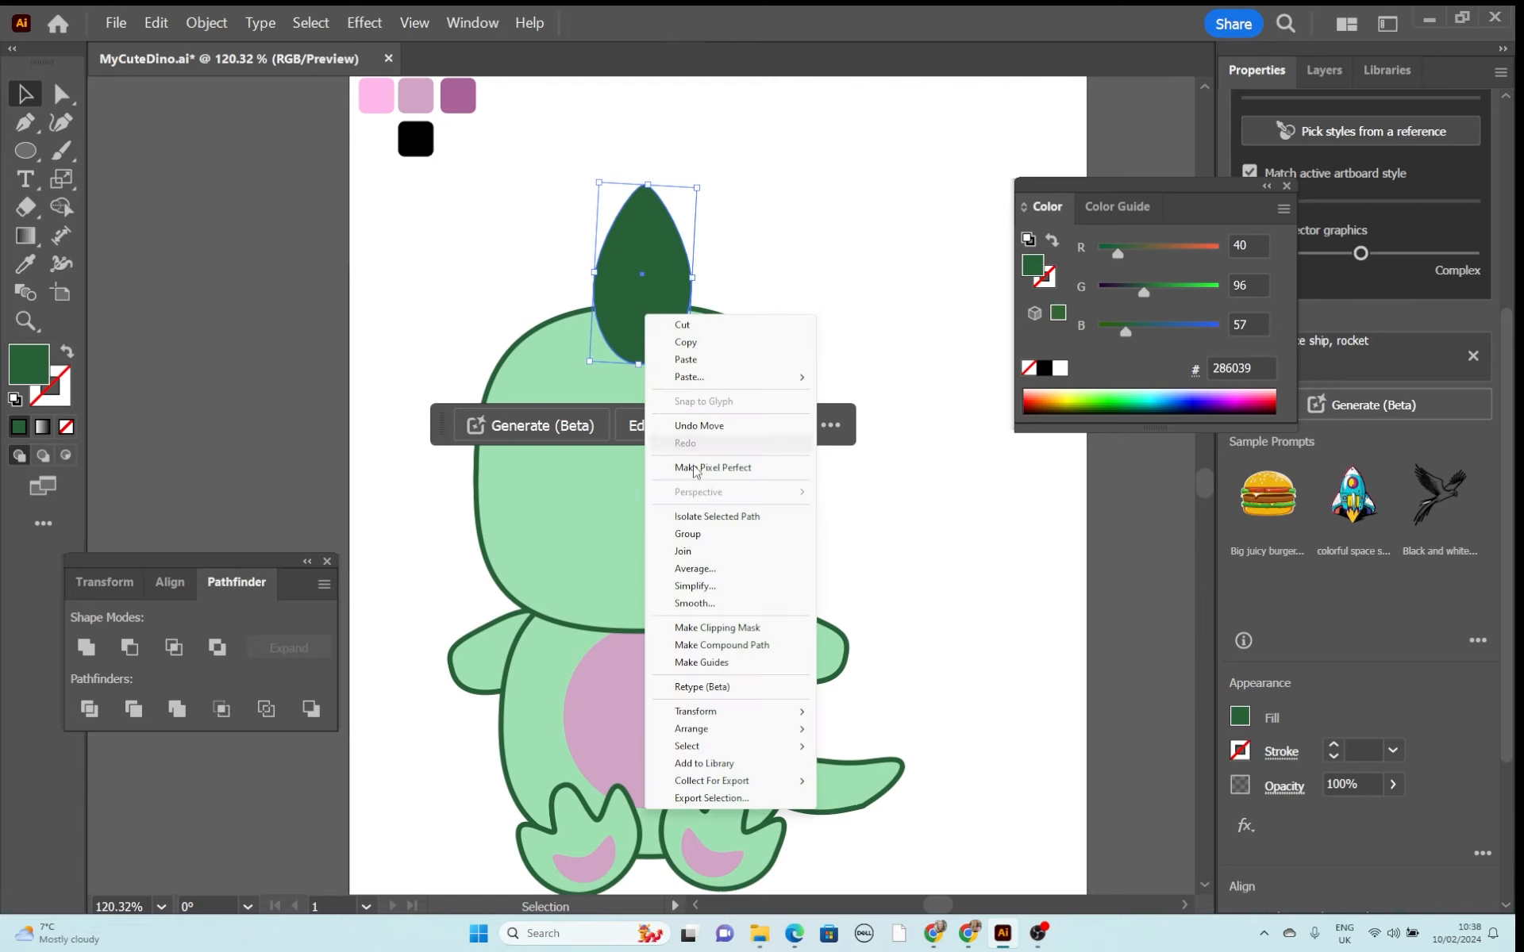
mouse_move(732, 732)
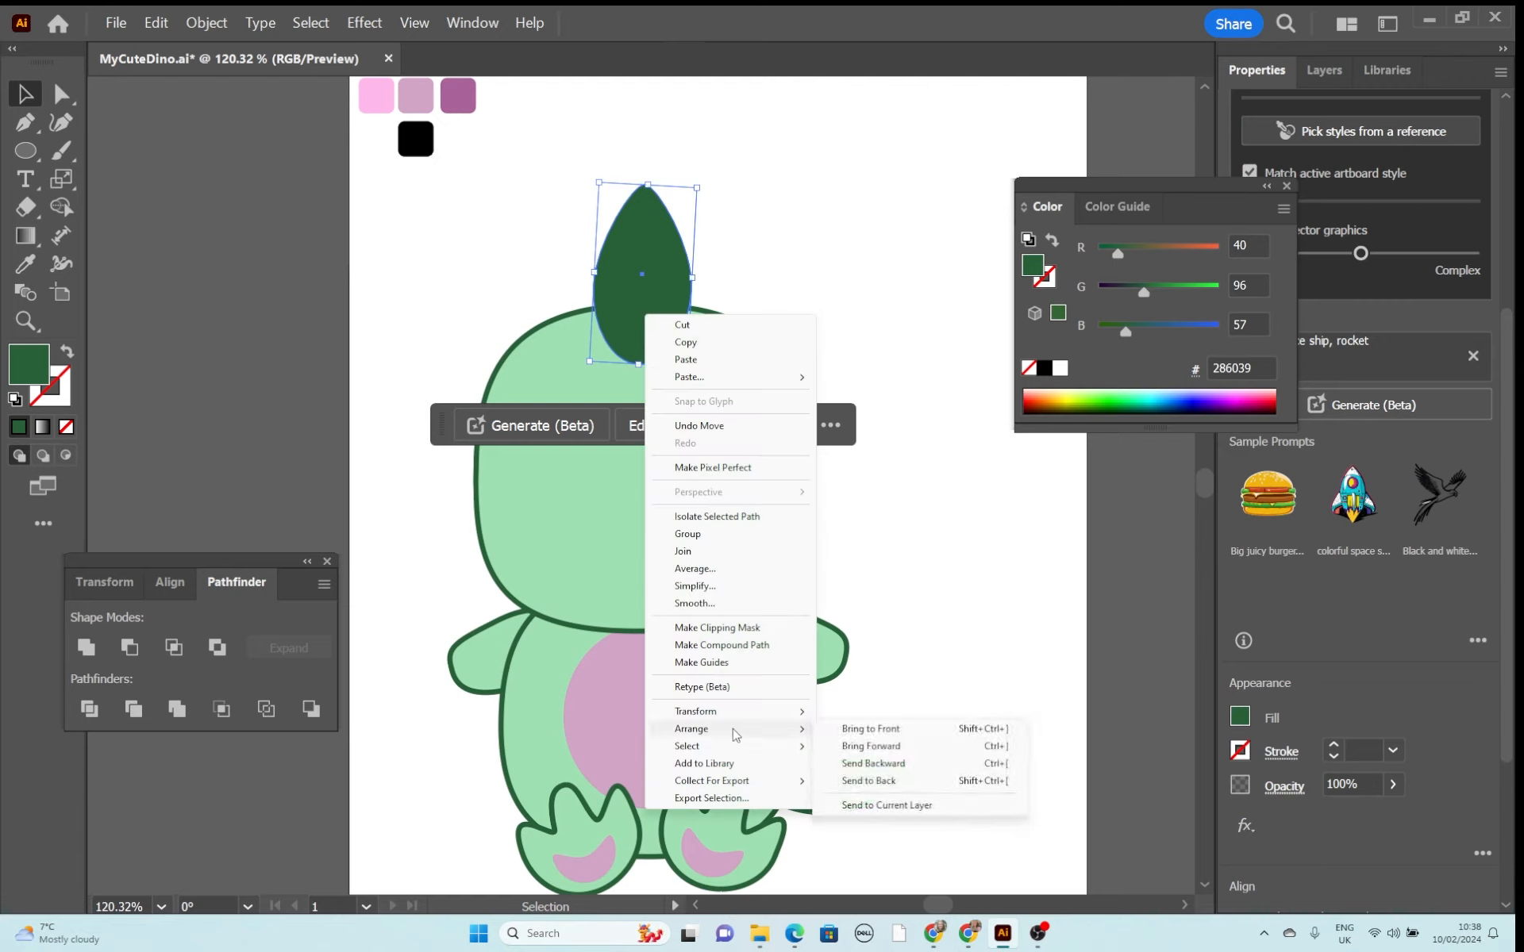
click(863, 782)
click(833, 293)
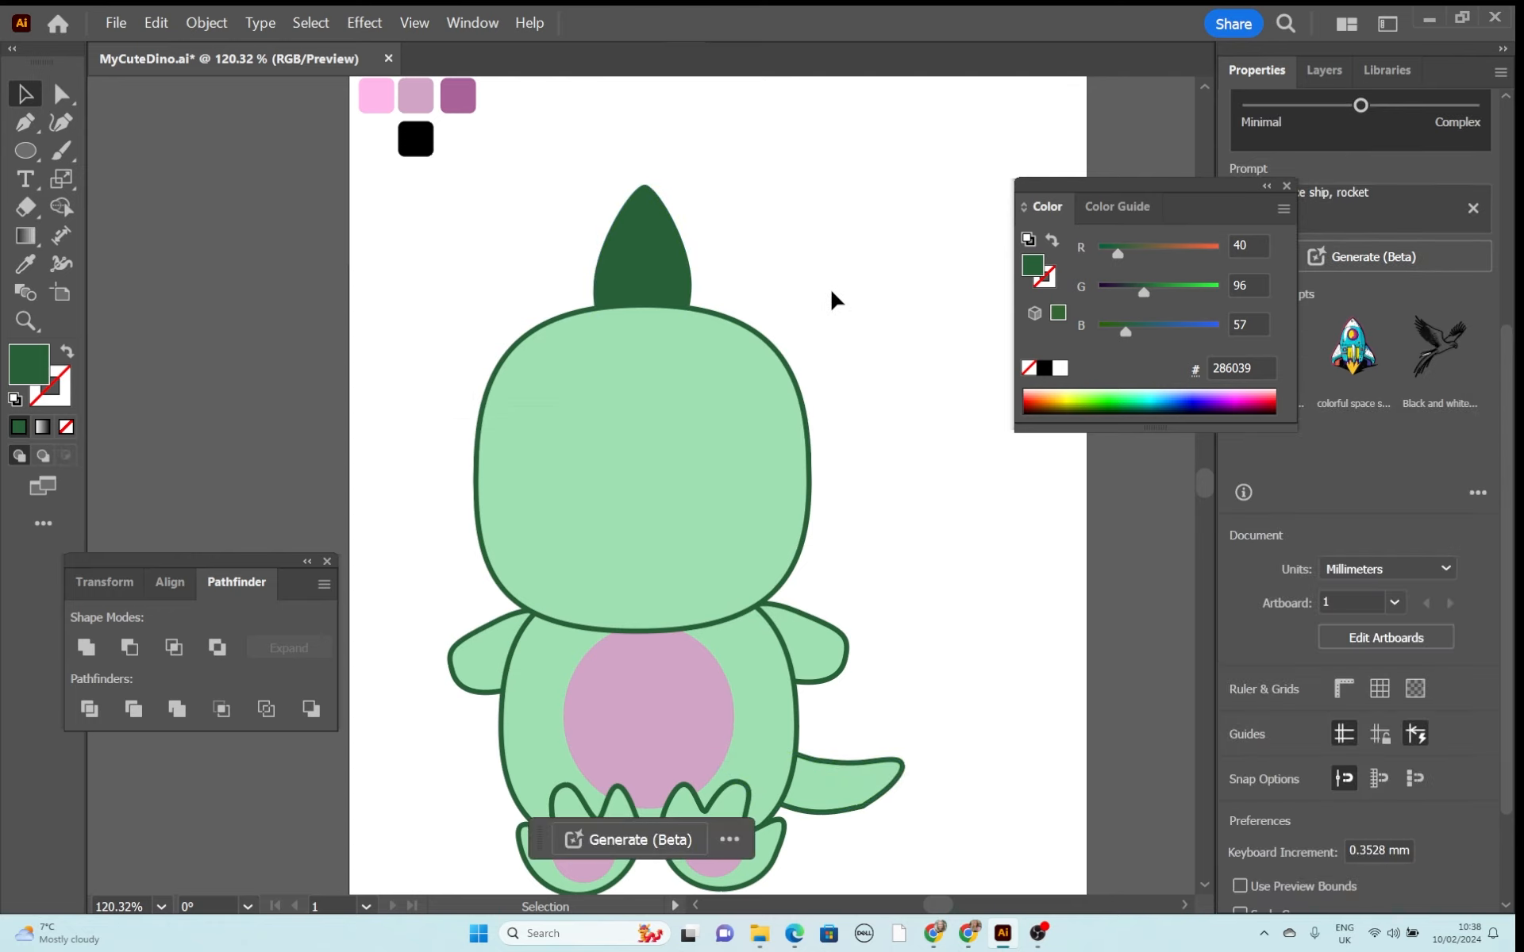
Shorten the head's top spike by lowering its tip slightly, and deselect it.
click(653, 248)
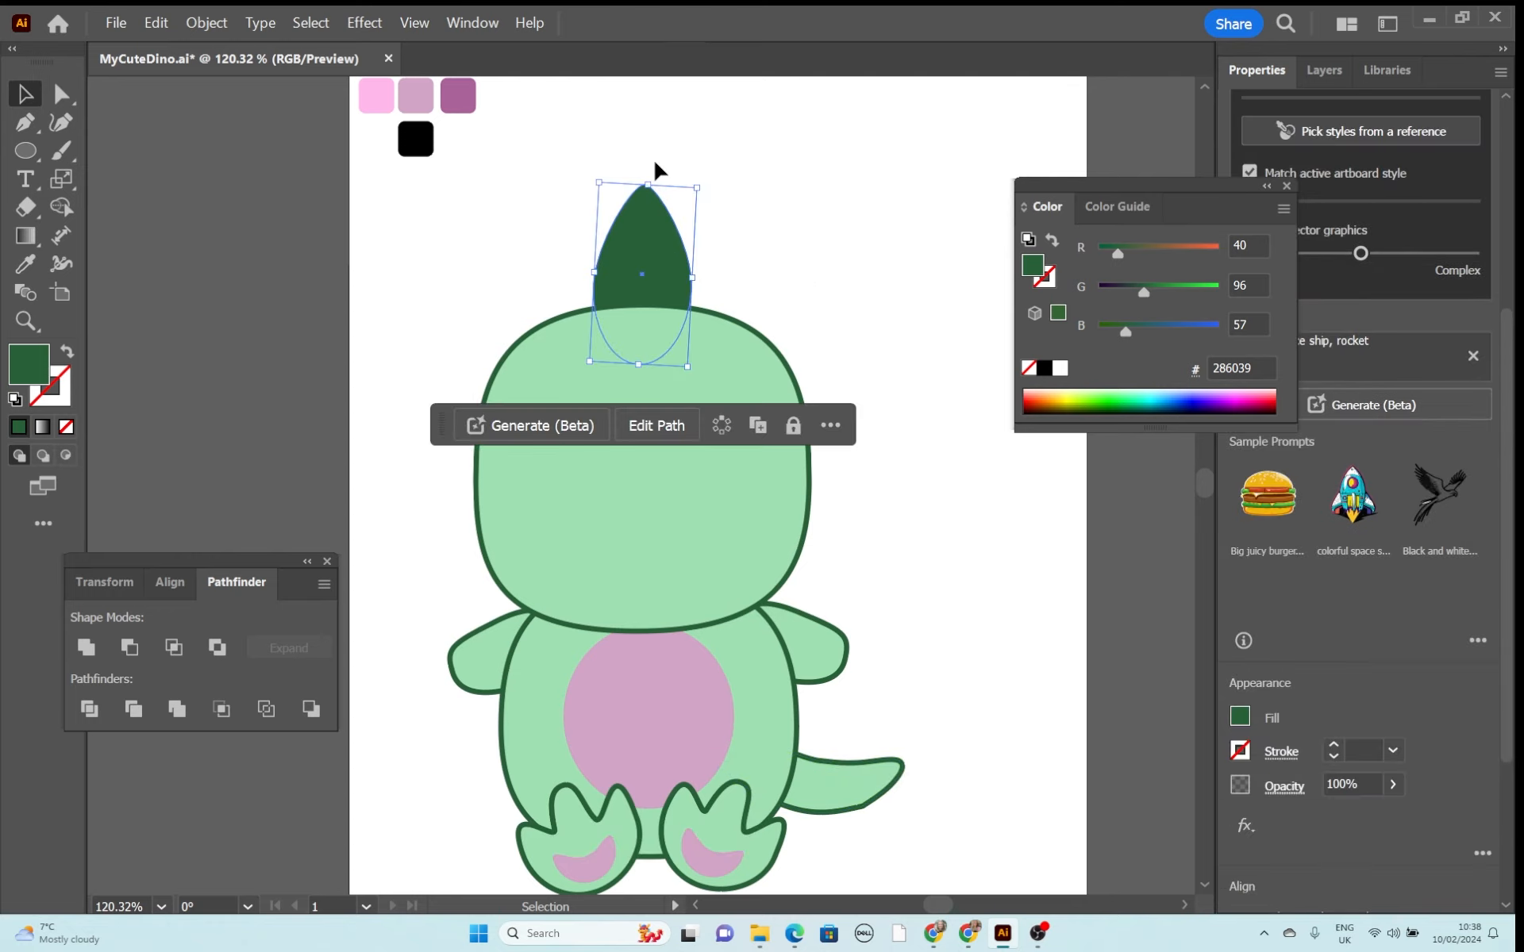
drag(647, 181, 649, 204)
click(754, 229)
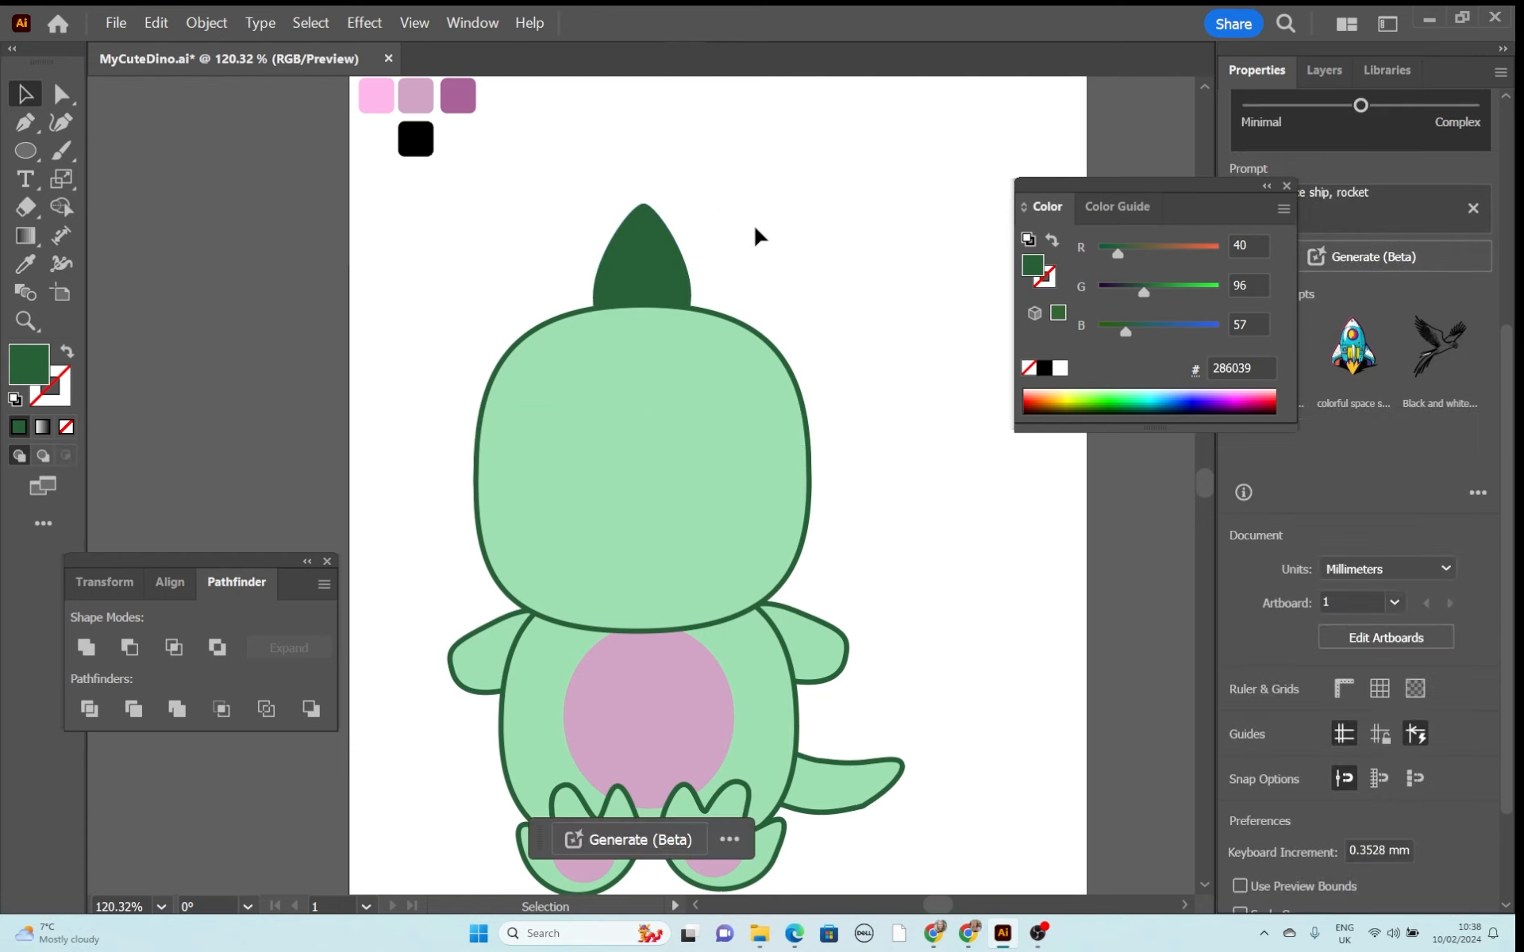
Copy the top spike and paste a second one beside it on the head, tilted outward to follow the curve.
key(a)
click(659, 282)
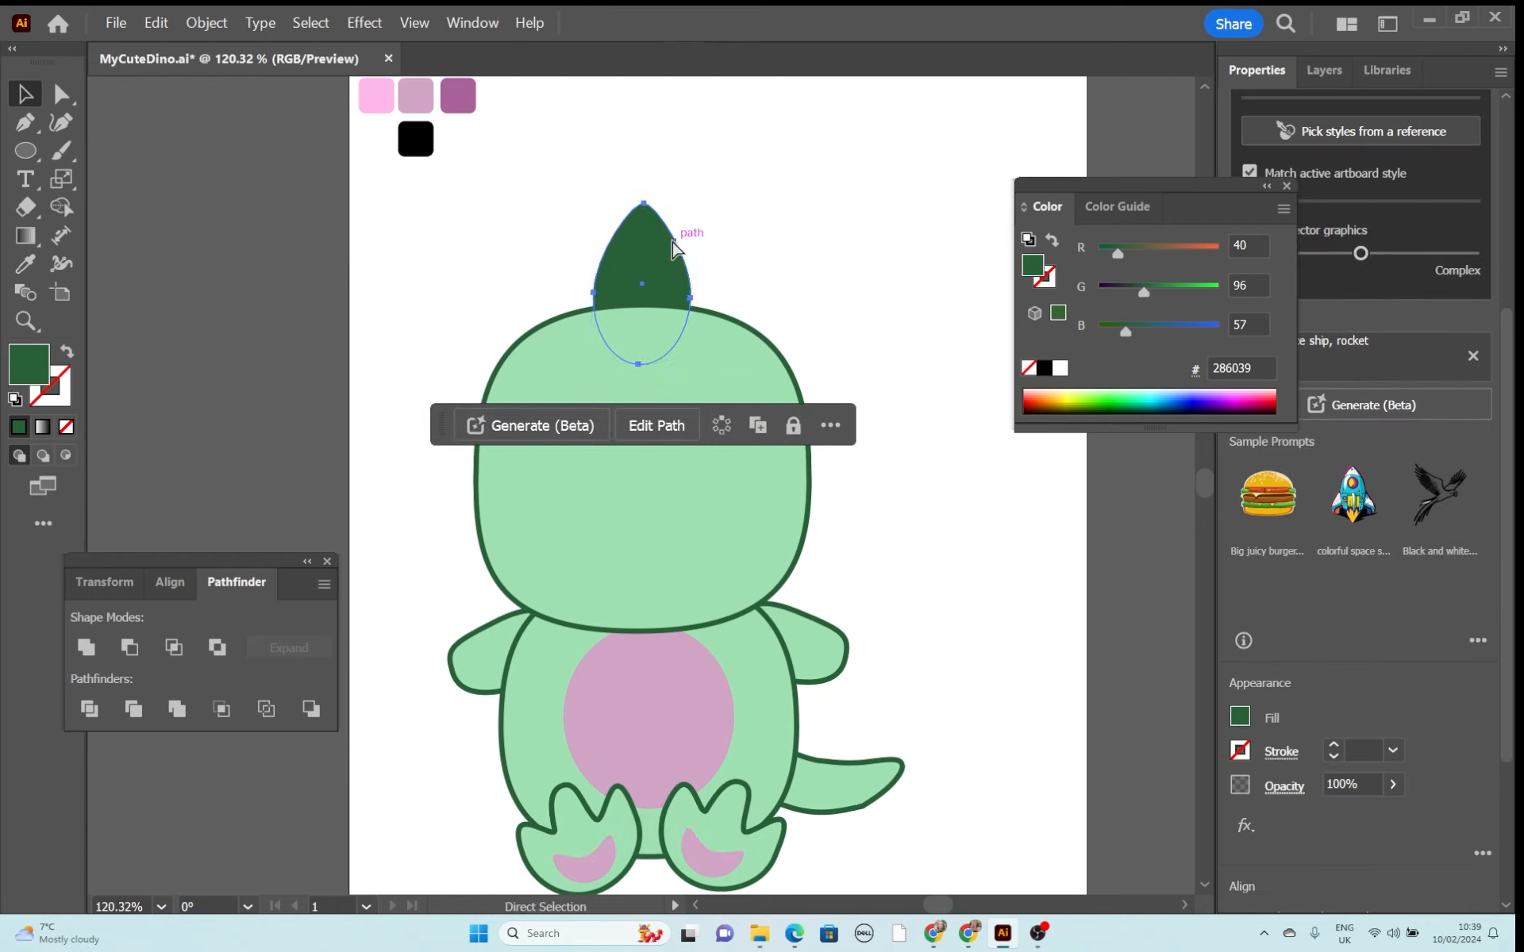
key(ctrl+c)
key(ctrl+v)
drag(650, 484, 755, 286)
drag(803, 215, 830, 248)
drag(750, 311, 750, 312)
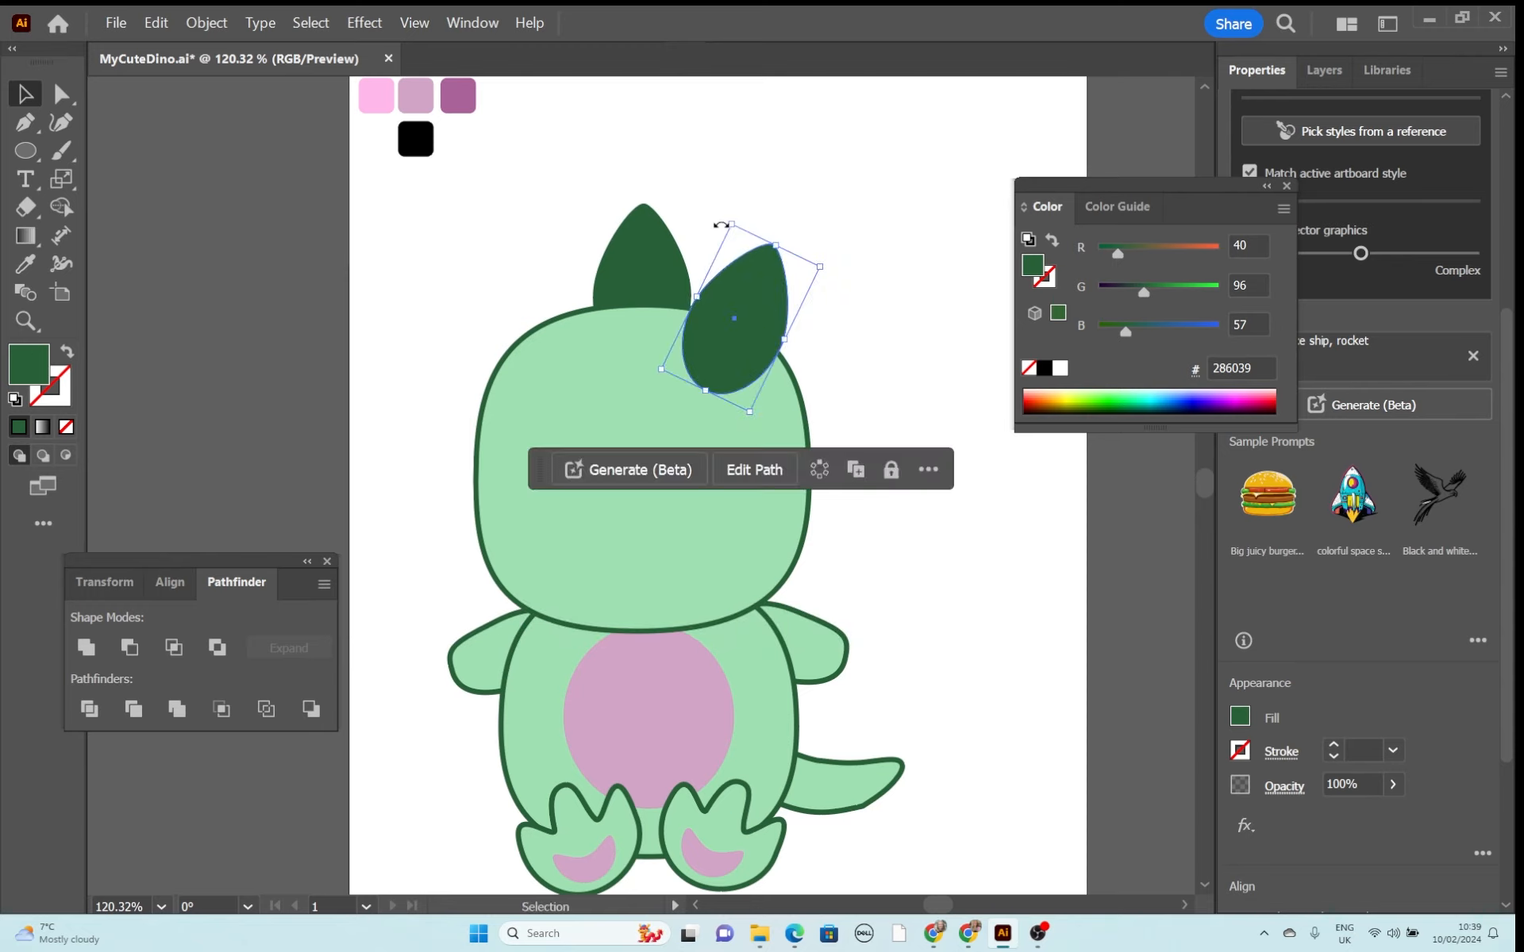
mouse_move(732, 227)
mouse_down()
mouse_move(738, 259)
mouse_move(734, 246)
mouse_up()
drag(761, 306, 760, 297)
Duplicate the second spike onto the head's upper right side and rotate it further outward.
drag(754, 318, 813, 359)
drag(869, 316, 887, 349)
drag(786, 369, 803, 389)
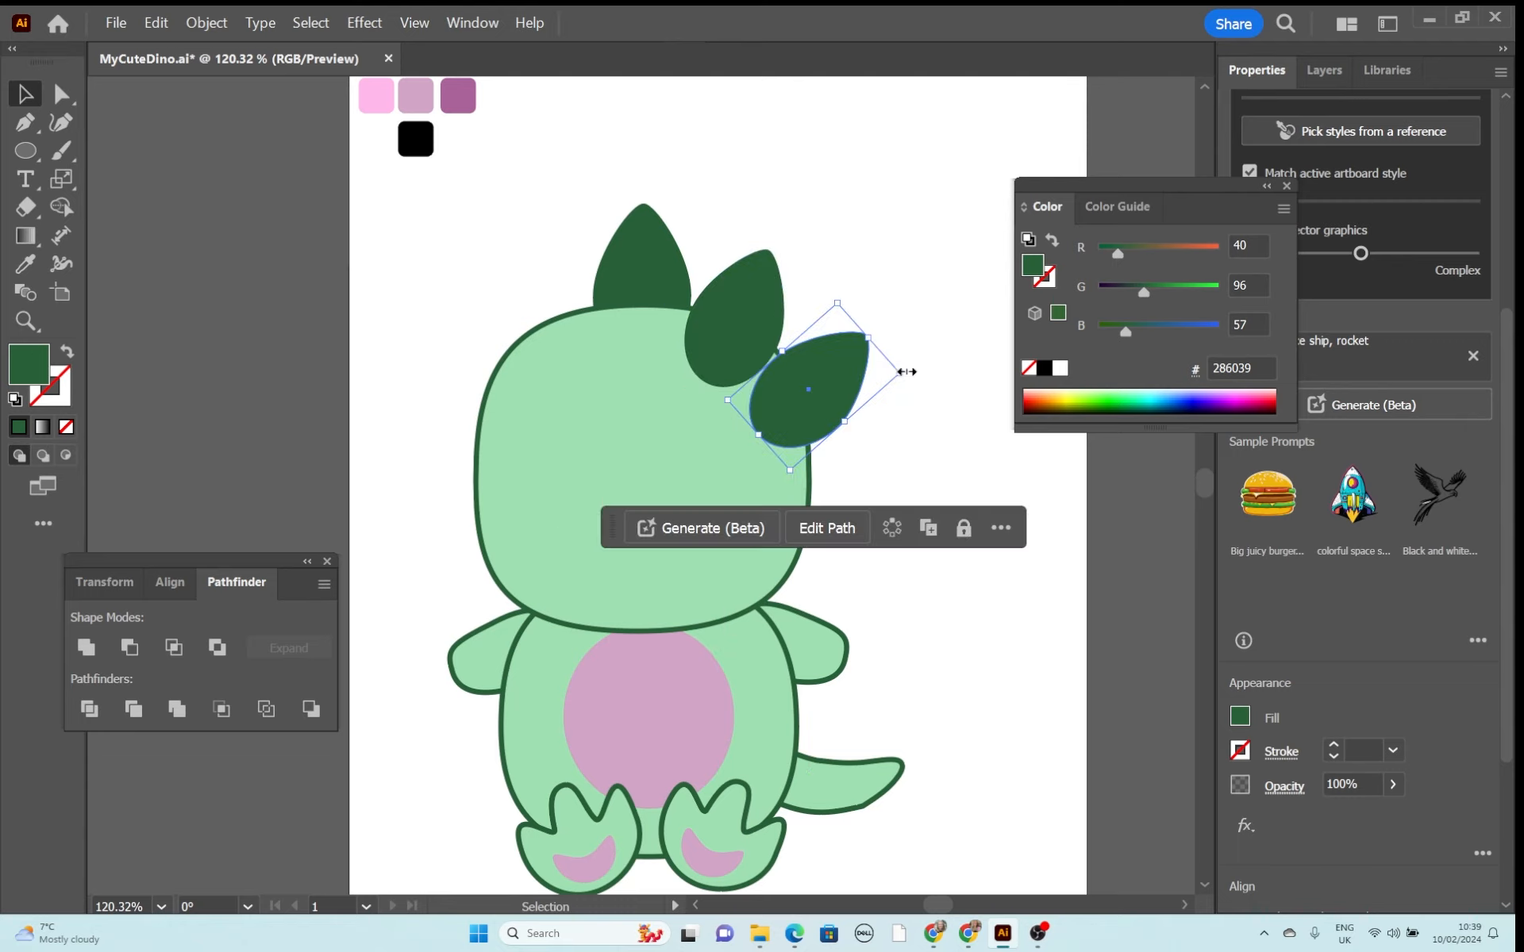
drag(905, 370, 853, 385)
drag(744, 420, 765, 398)
Refine the size, angle and position of the second and third spikes so they fit the head's curve.
click(739, 338)
drag(812, 273, 776, 292)
drag(835, 373, 837, 374)
drag(882, 360, 885, 365)
Paste a copied spike onto the middle of the head's right side, make it smaller, and adjust its placement.
key(ctrl+c)
key(ctrl+v)
drag(649, 486, 863, 456)
drag(828, 458, 843, 452)
drag(890, 457, 832, 460)
drag(791, 370, 729, 334)
Copy the small side spike and place a pasted copy on the tail.
click(826, 470)
key(ctrl+c)
key(ctrl+v)
drag(638, 496, 852, 767)
Send the head's side spikes and the body spike to the back so their bases are hidden.
click(888, 557)
click(829, 550)
shift+click(830, 472)
shift+click(749, 313)
right_click(750, 316)
click(961, 744)
click(945, 512)
right_click(810, 717)
click(1055, 694)
Adjust the two small spikes along the tail's upper edge and deselect them.
drag(812, 796, 855, 800)
mouse_move(866, 738)
mouse_down()
mouse_move(834, 762)
mouse_move(876, 760)
mouse_up()
key(a)
key(v)
click(962, 712)
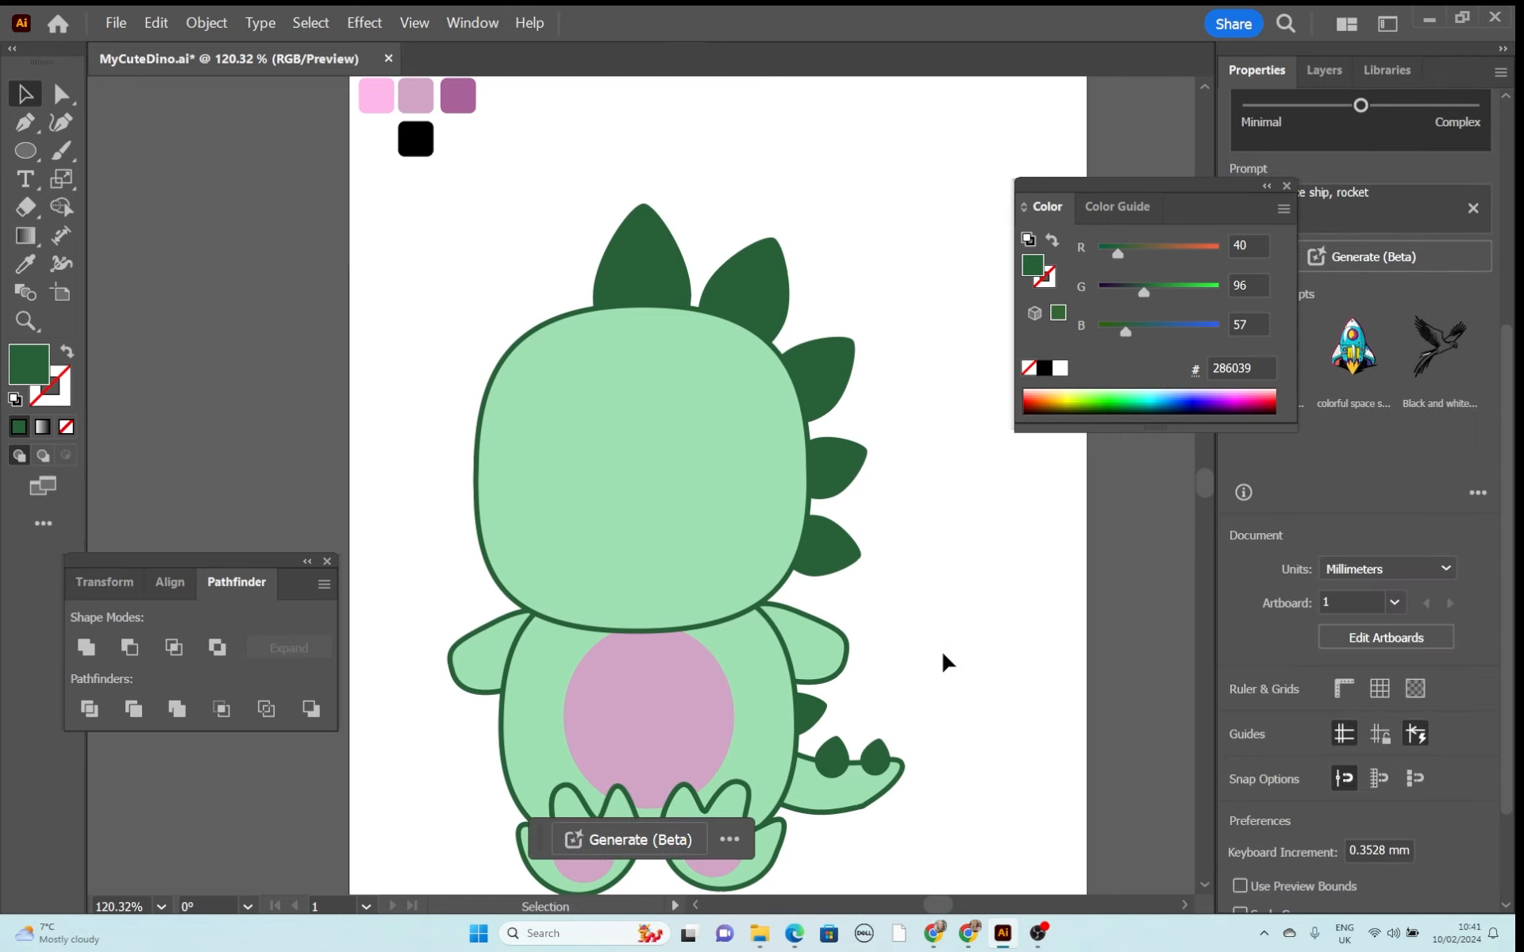
Select the whole dinosaur, scale it down slightly, and move it lower and slightly left on the artboard.
scroll(936, 640, up, 2)
scroll(936, 632, down, 3)
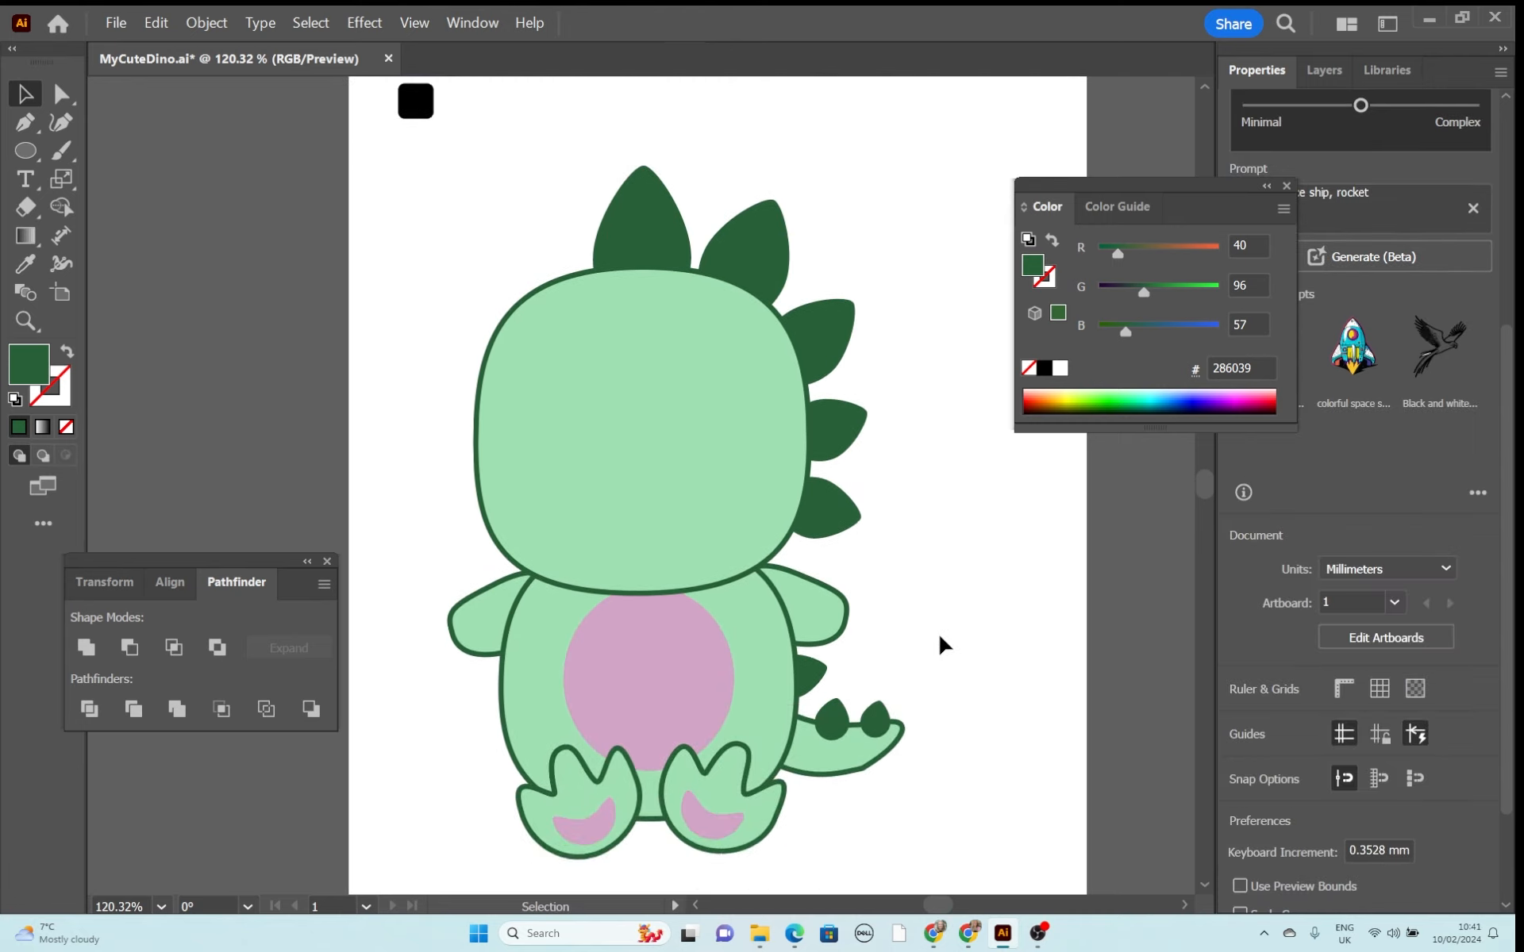
scroll(939, 645, down, 1)
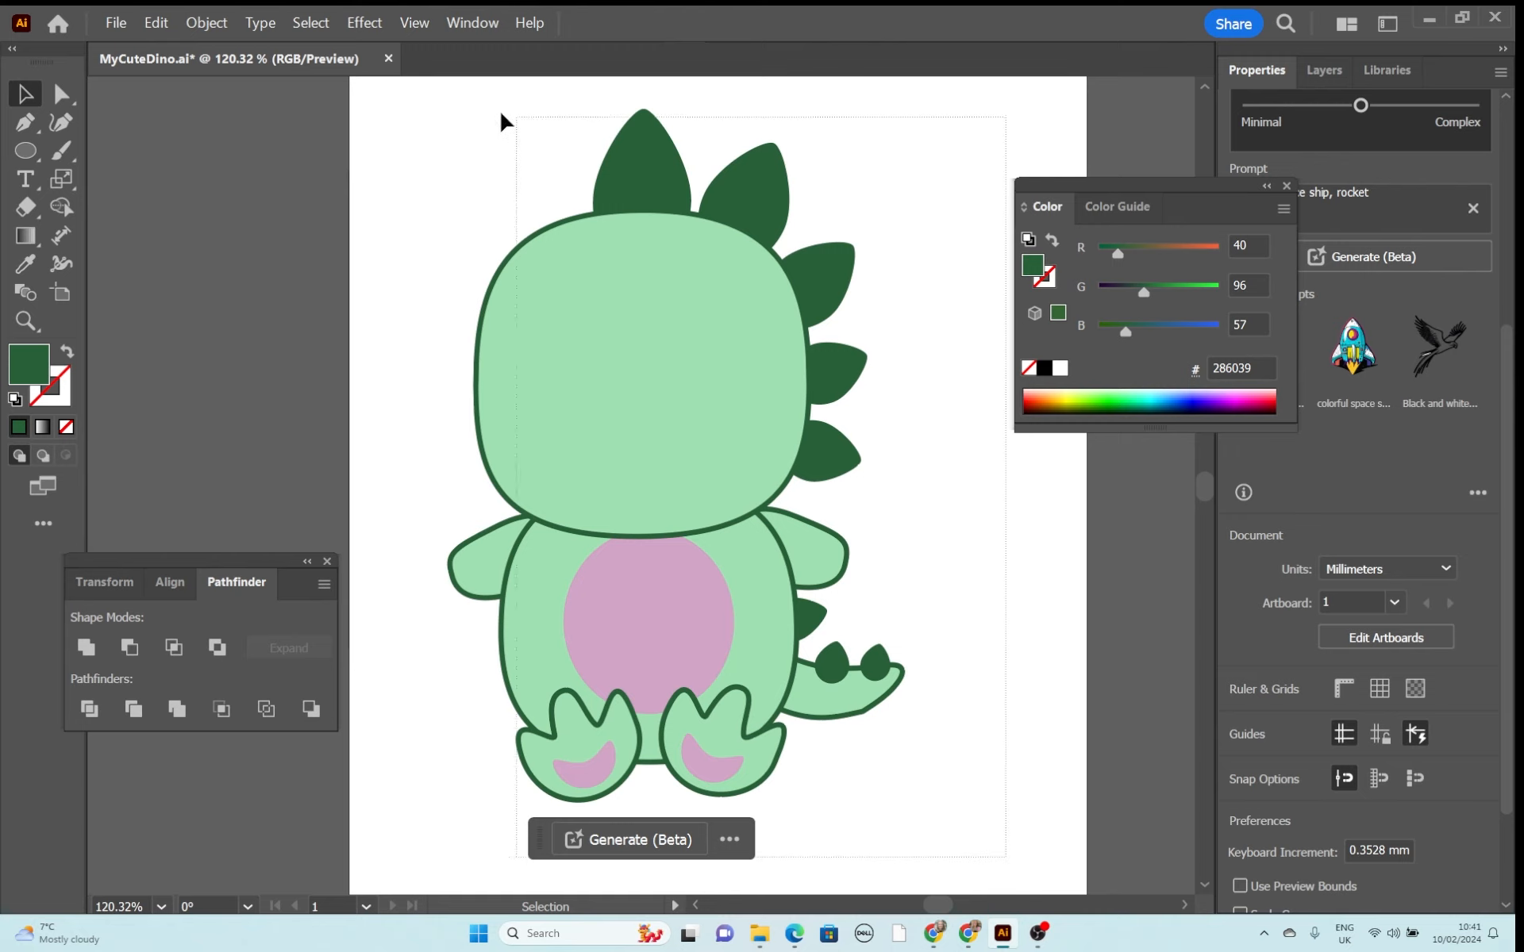
scroll(498, 111, up, 5)
drag(411, 385, 413, 385)
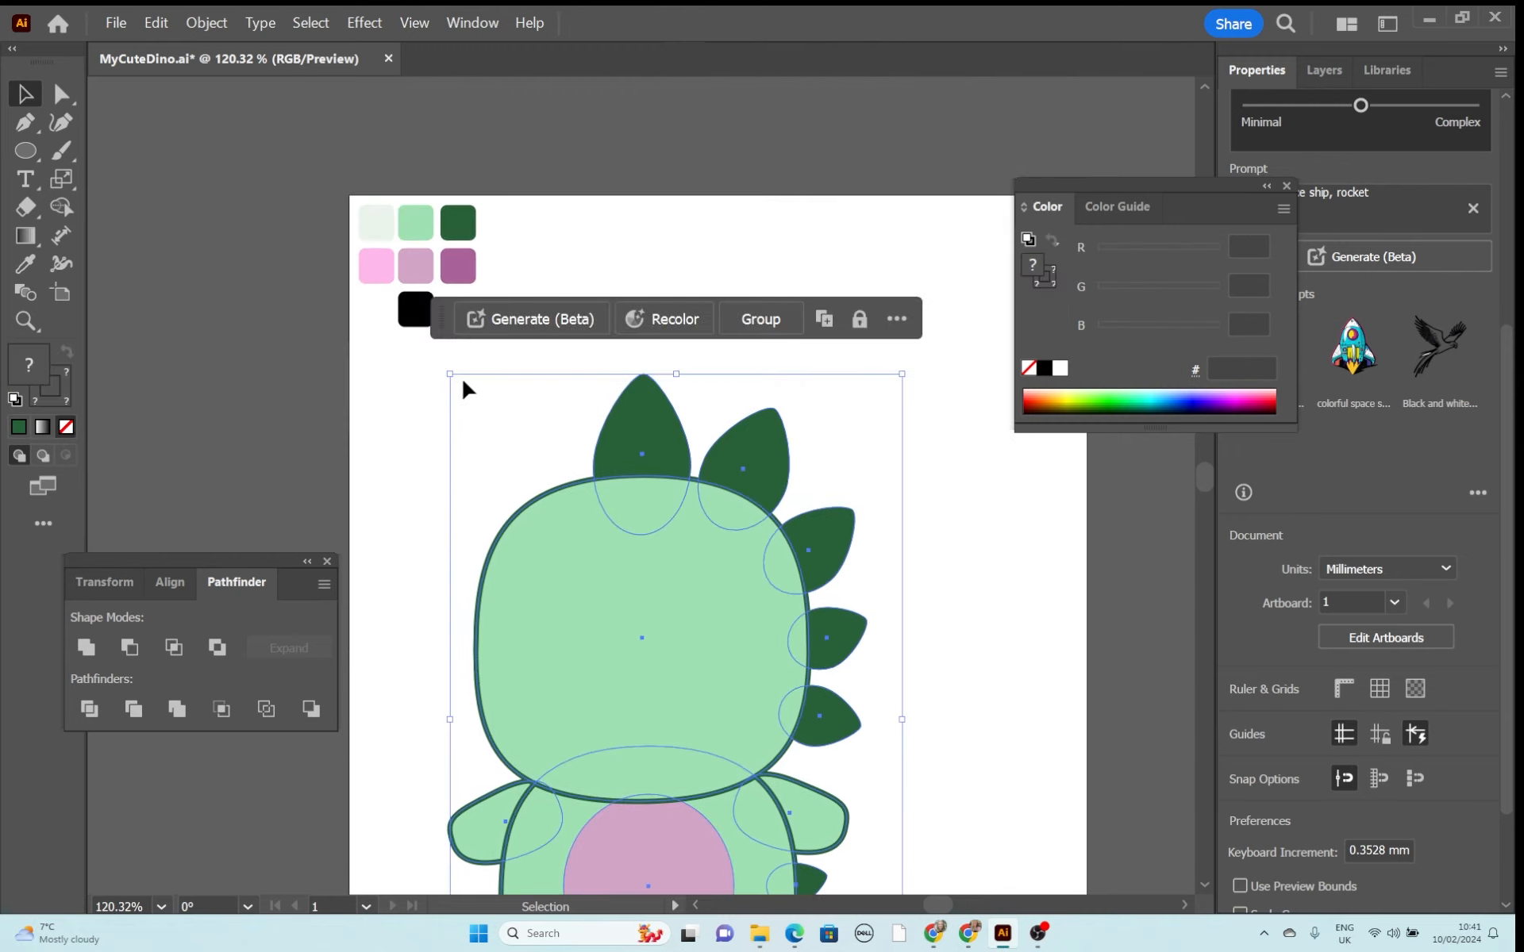
drag(903, 374, 854, 446)
click(931, 511)
scroll(915, 496, down, 6)
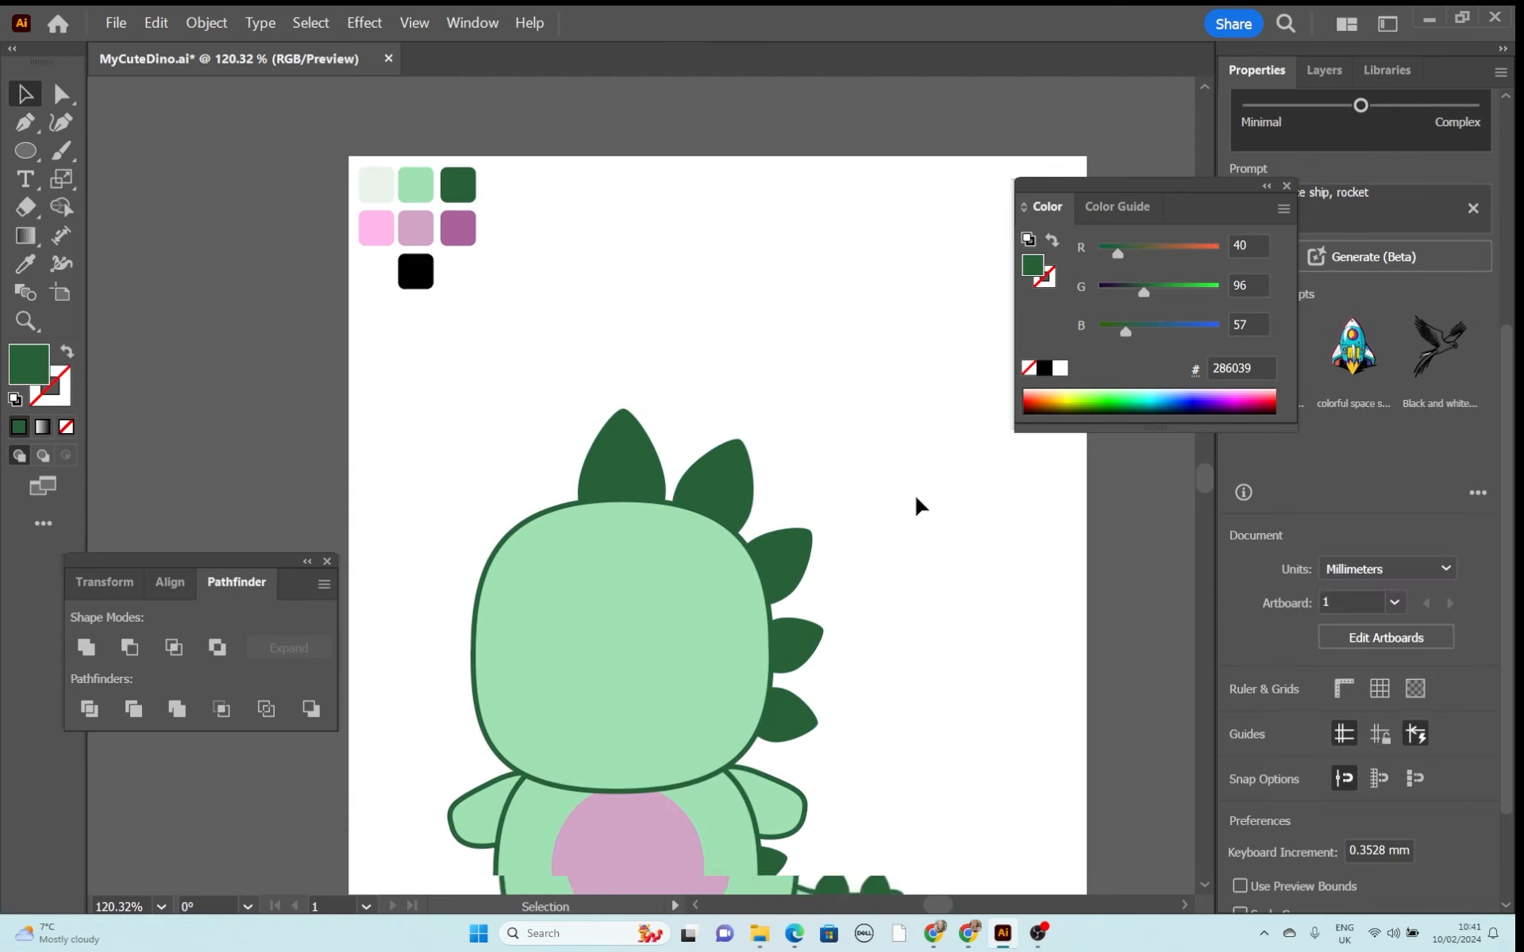
scroll(921, 512, up, 1)
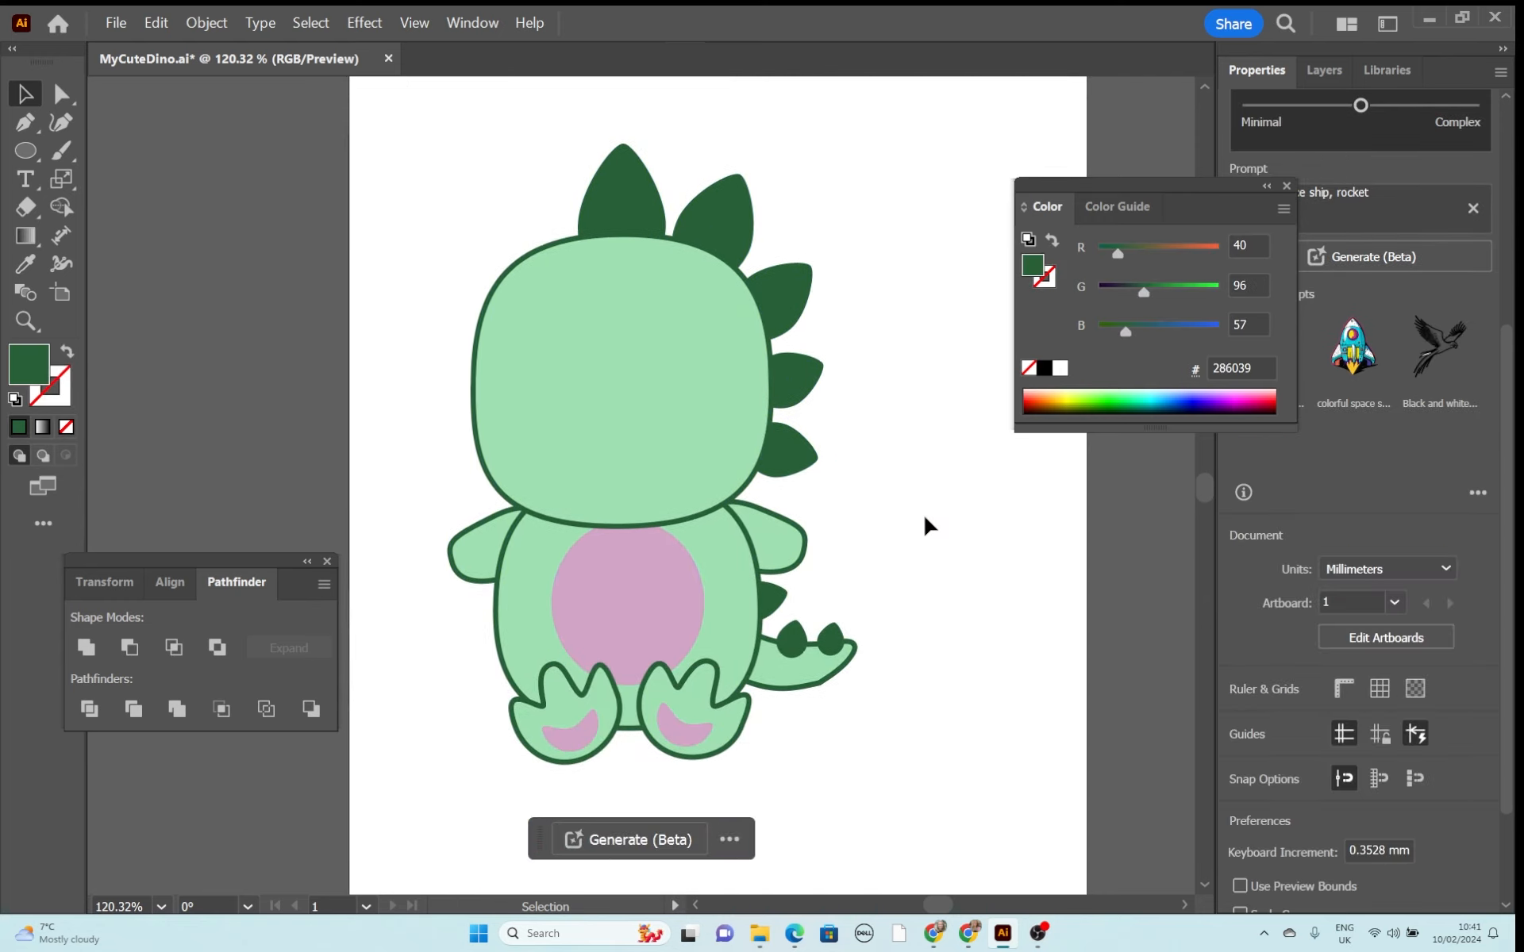
drag(698, 372, 665, 452)
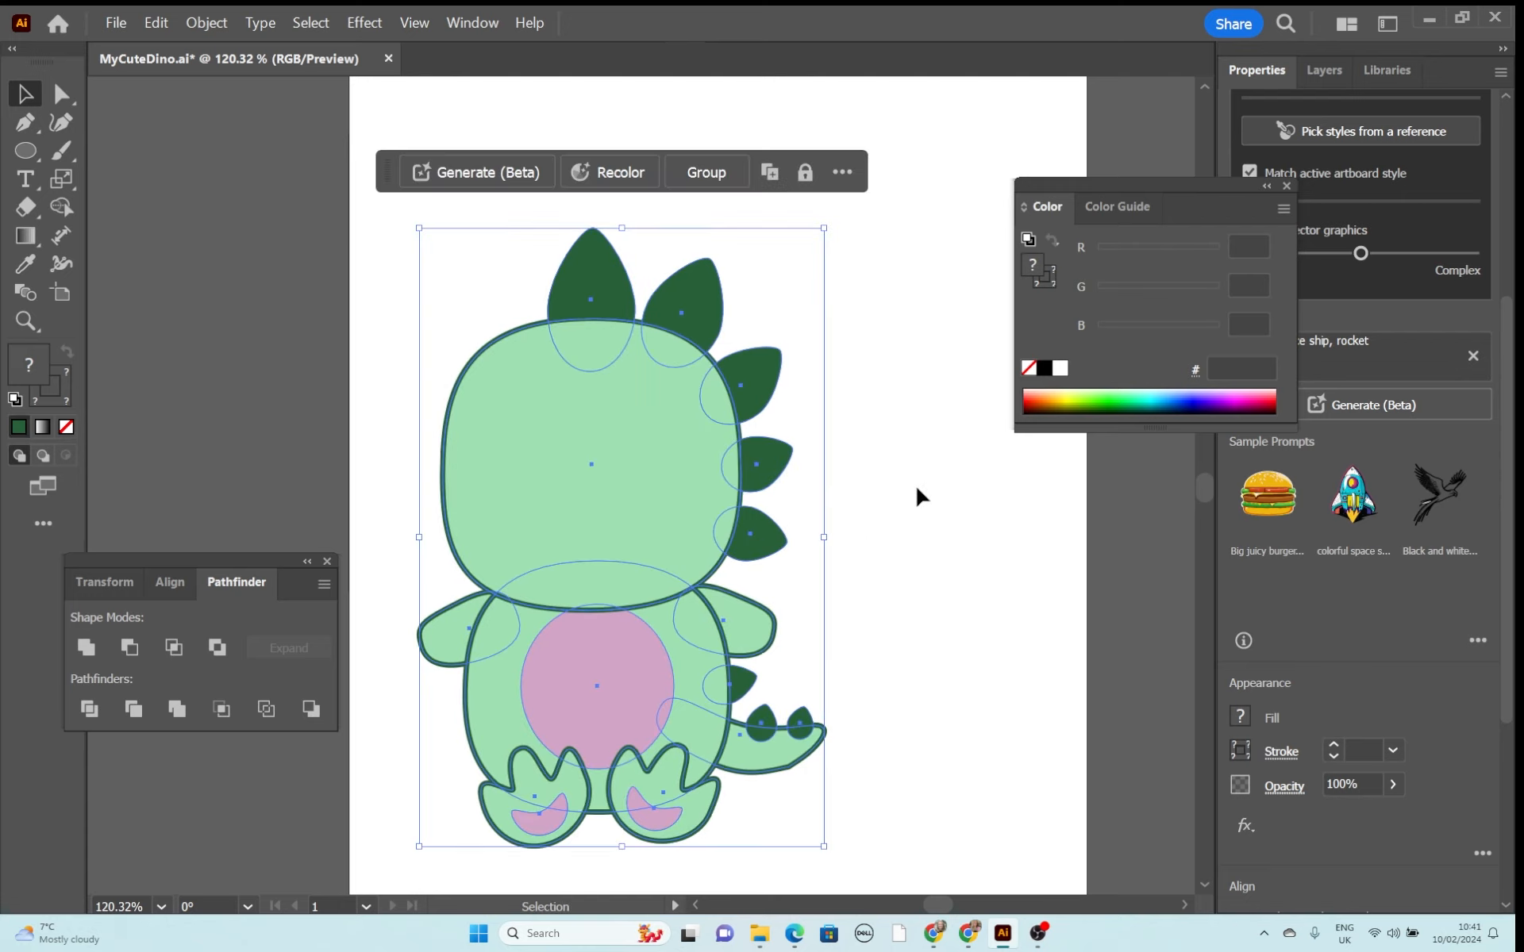
Draw a dark green circle for an eye on the left half of the face and deselect it.
click(913, 499)
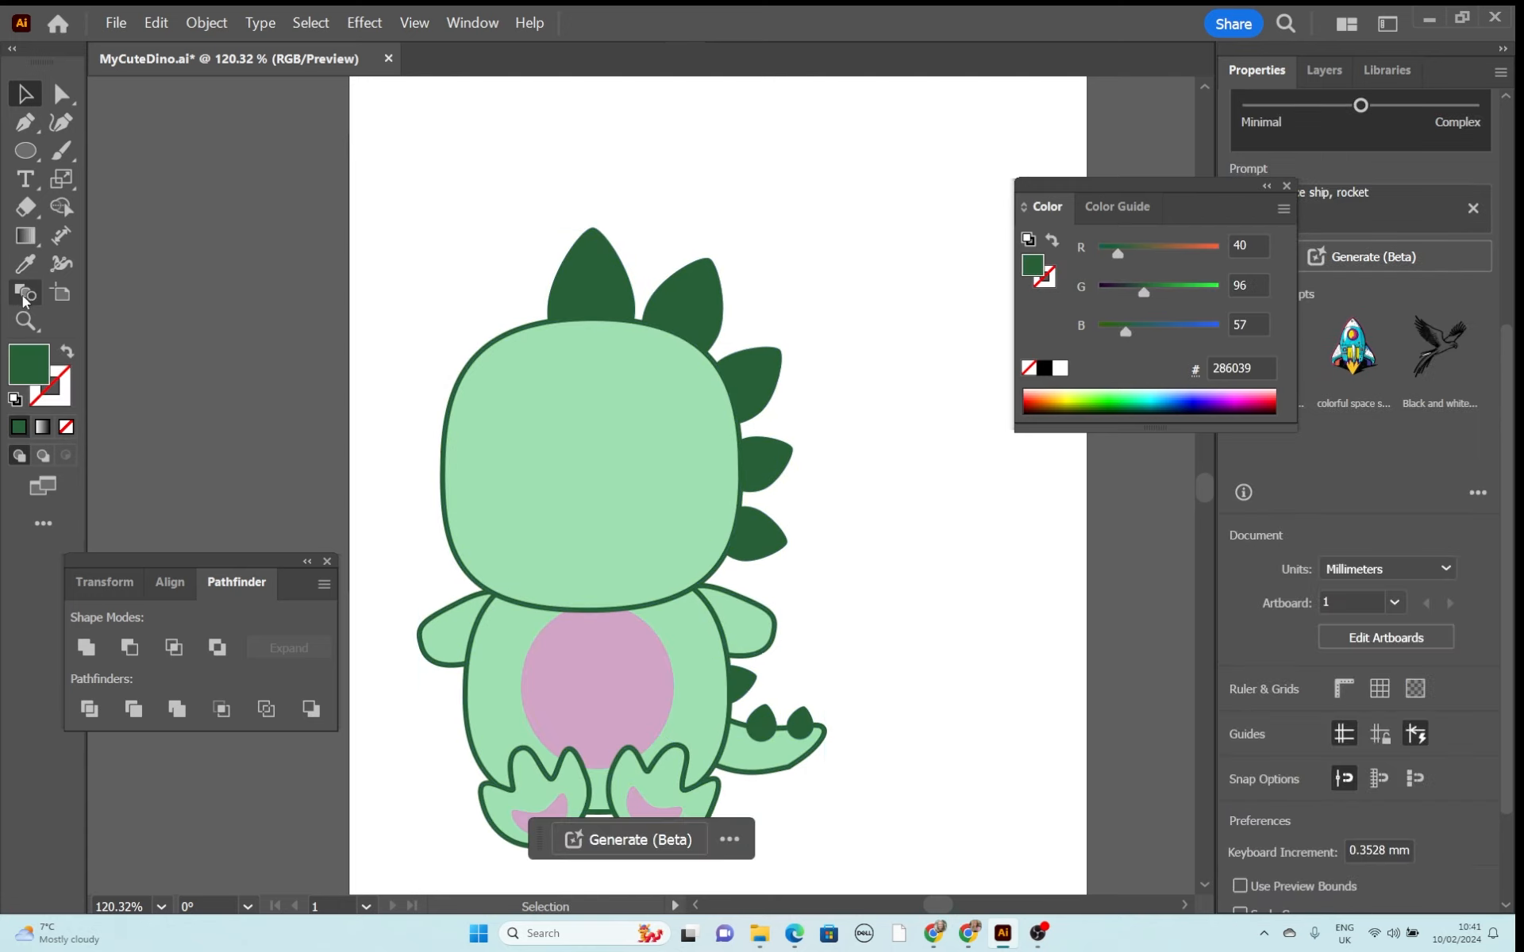
click(40, 322)
drag(540, 434, 727, 593)
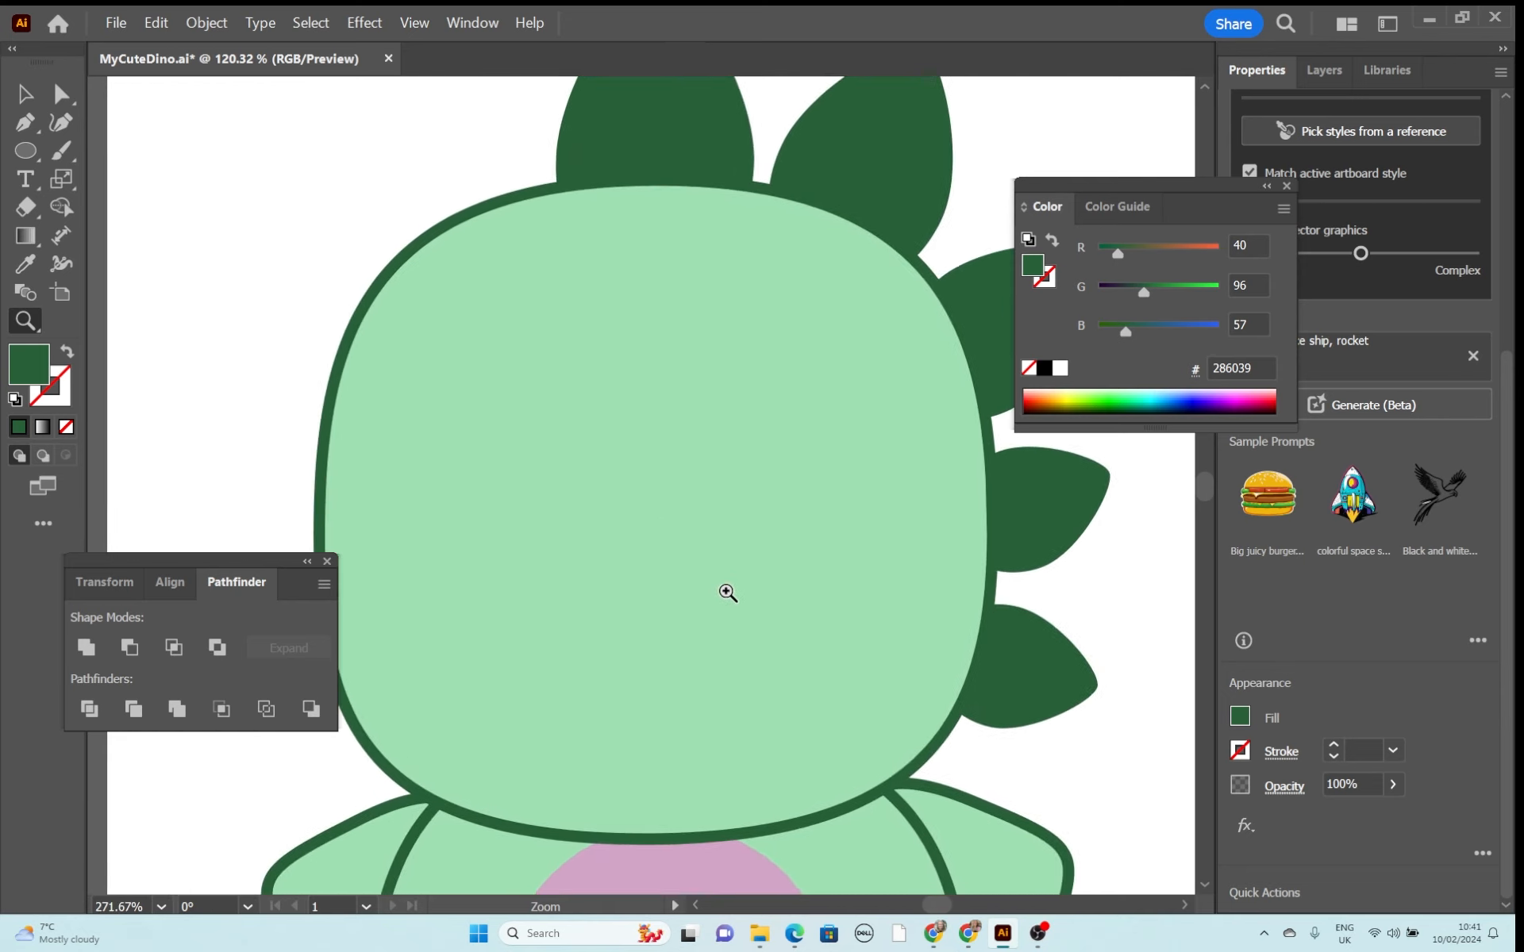
click(27, 153)
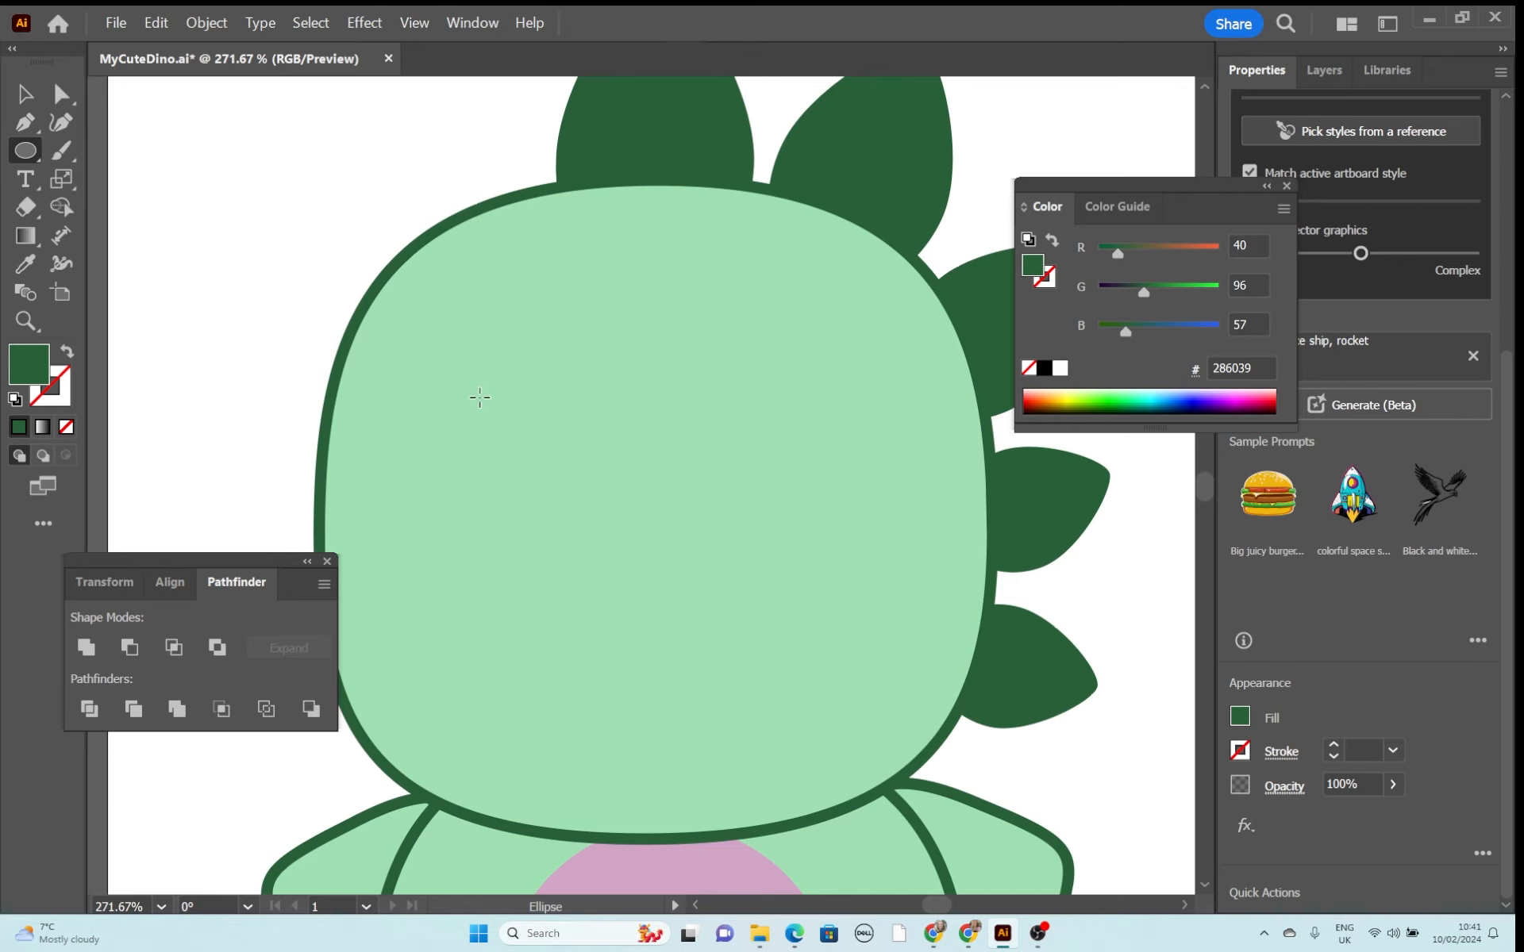
drag(479, 397, 565, 497)
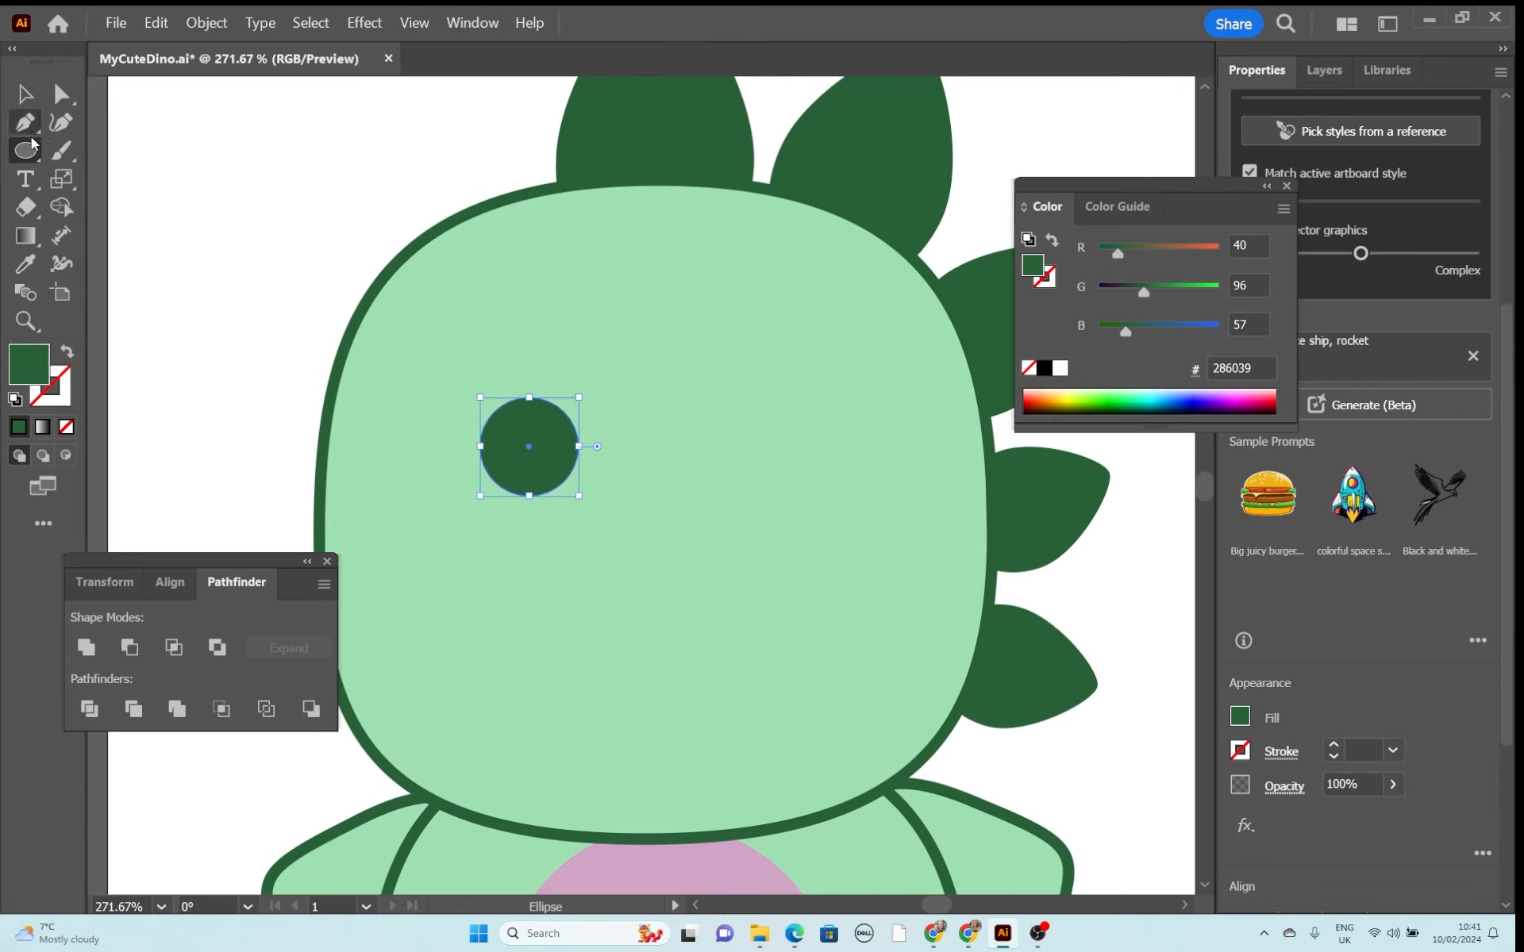
click(25, 94)
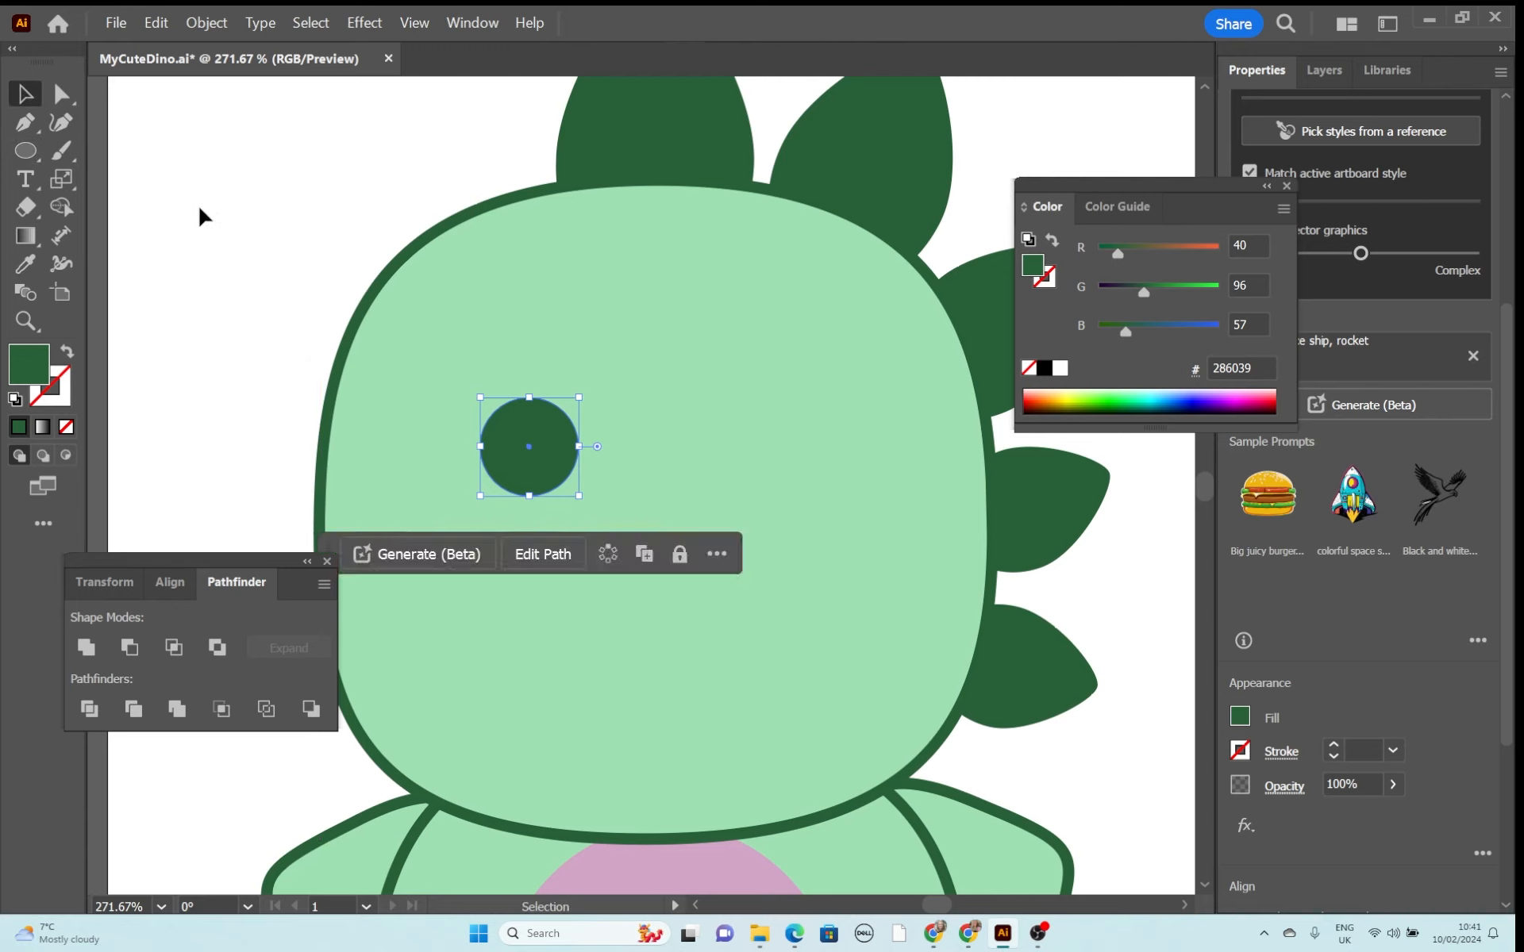
click(197, 216)
Draw a small circle highlight in the upper left of the eye and fill it with off-white EAF4EC.
click(28, 153)
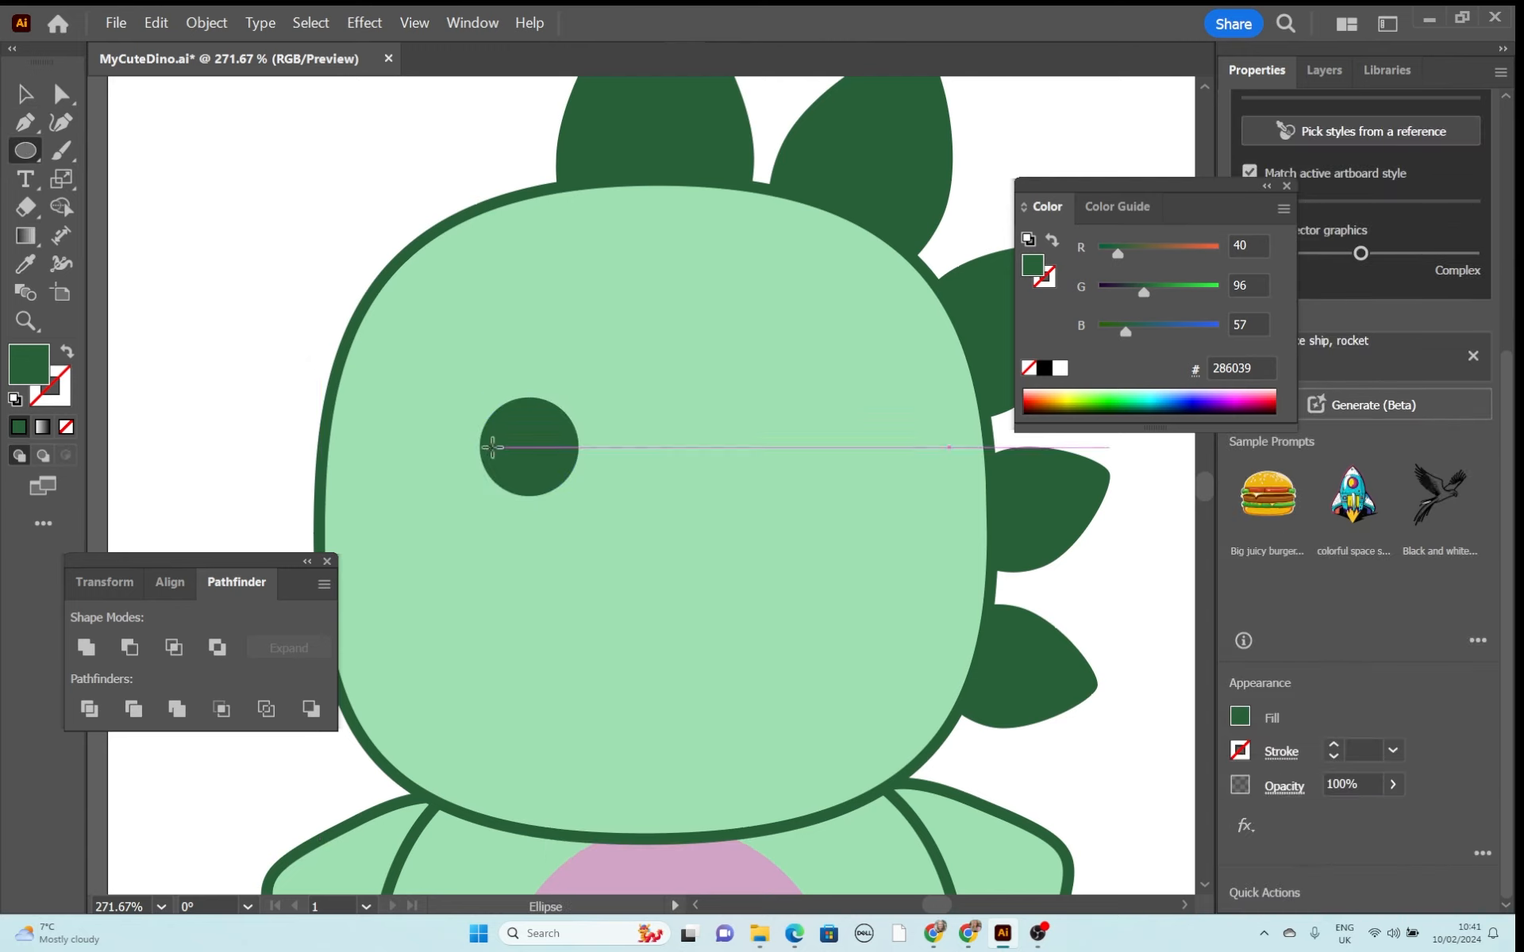
drag(500, 420, 519, 436)
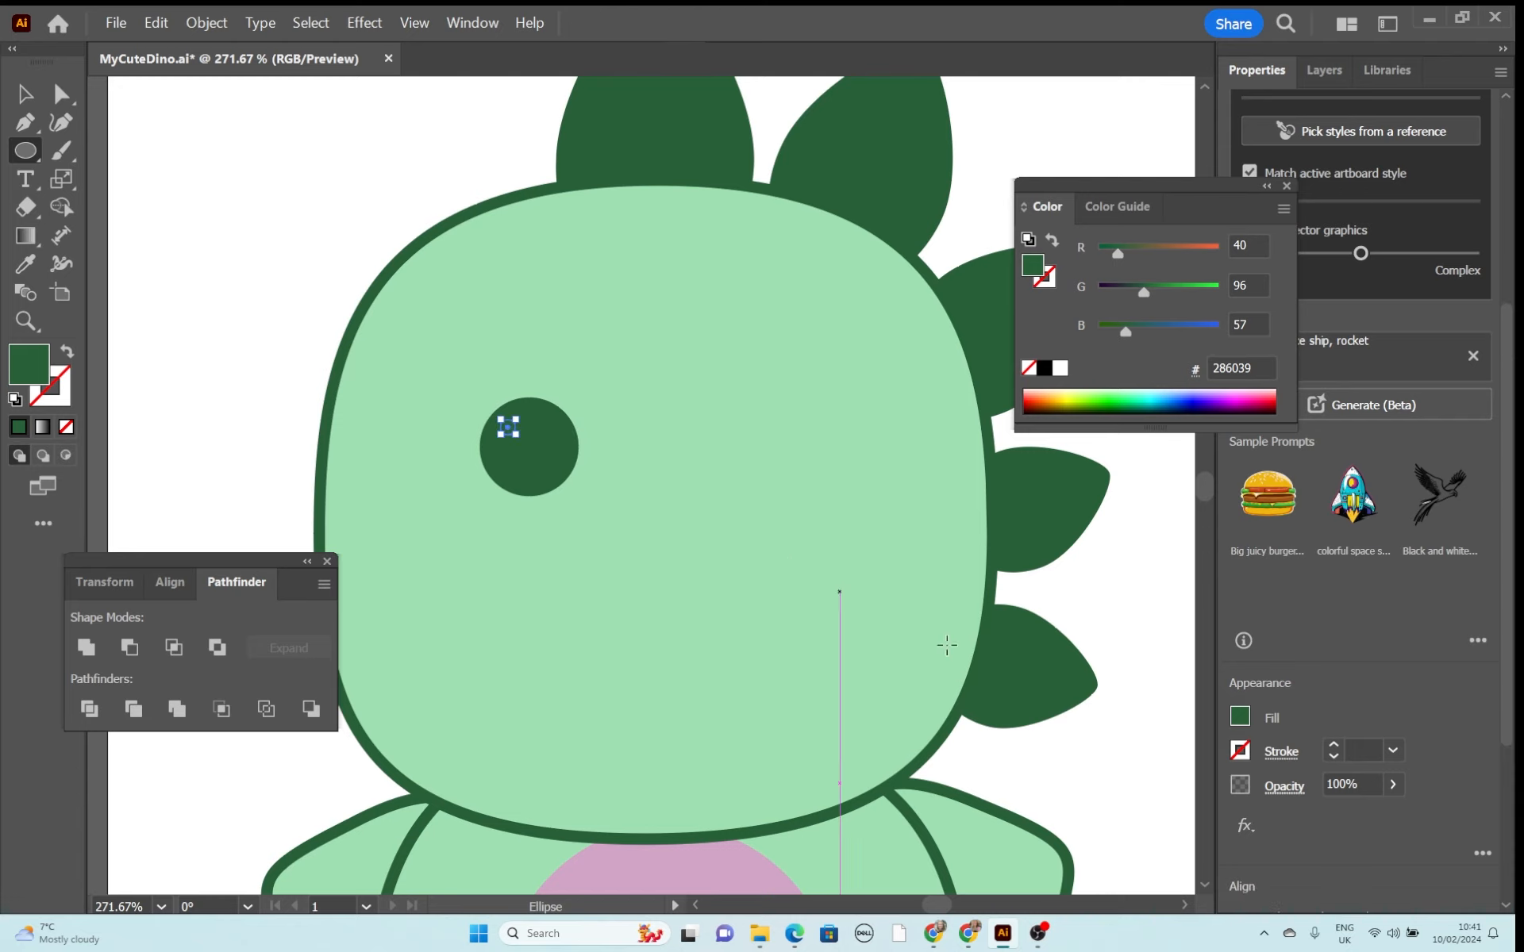
click(1240, 719)
click(999, 605)
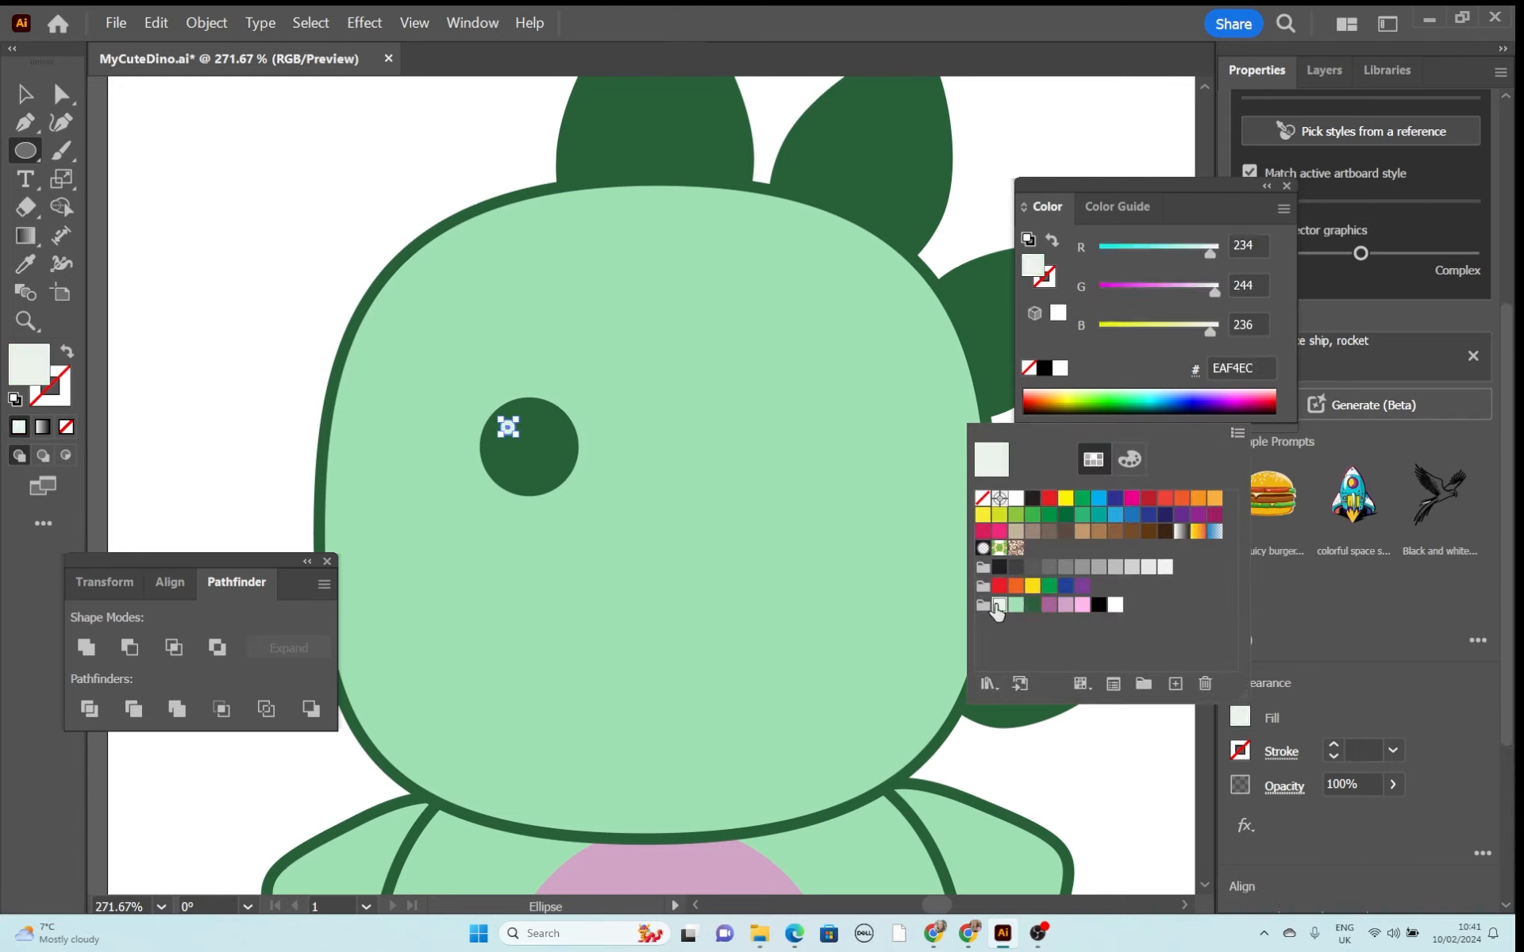
key(ctrl+v)
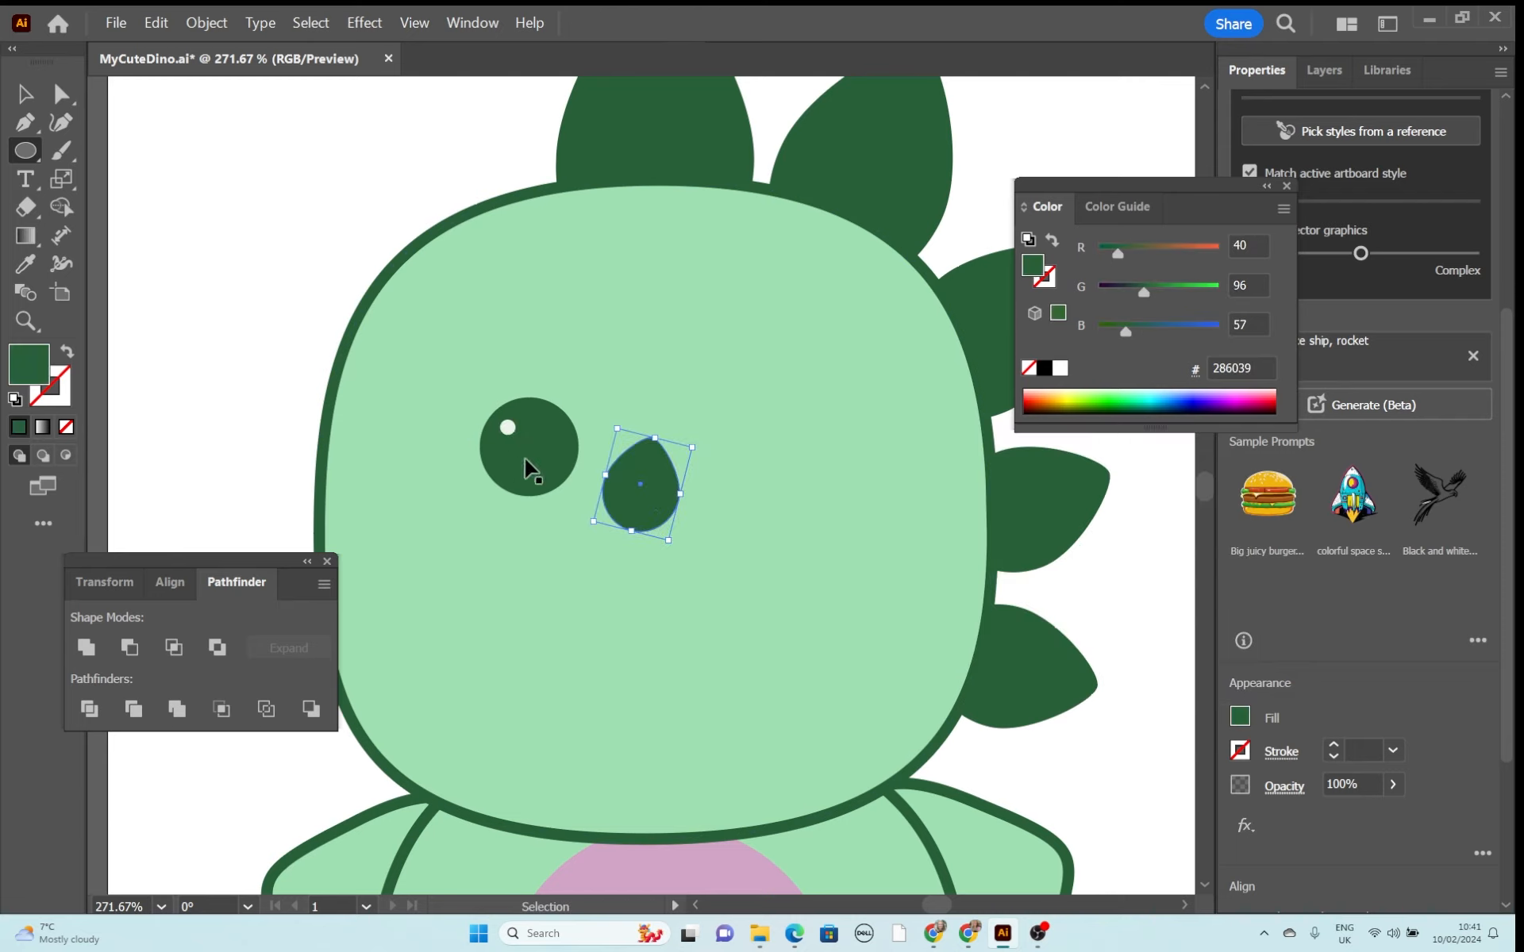
click(158, 22)
click(190, 43)
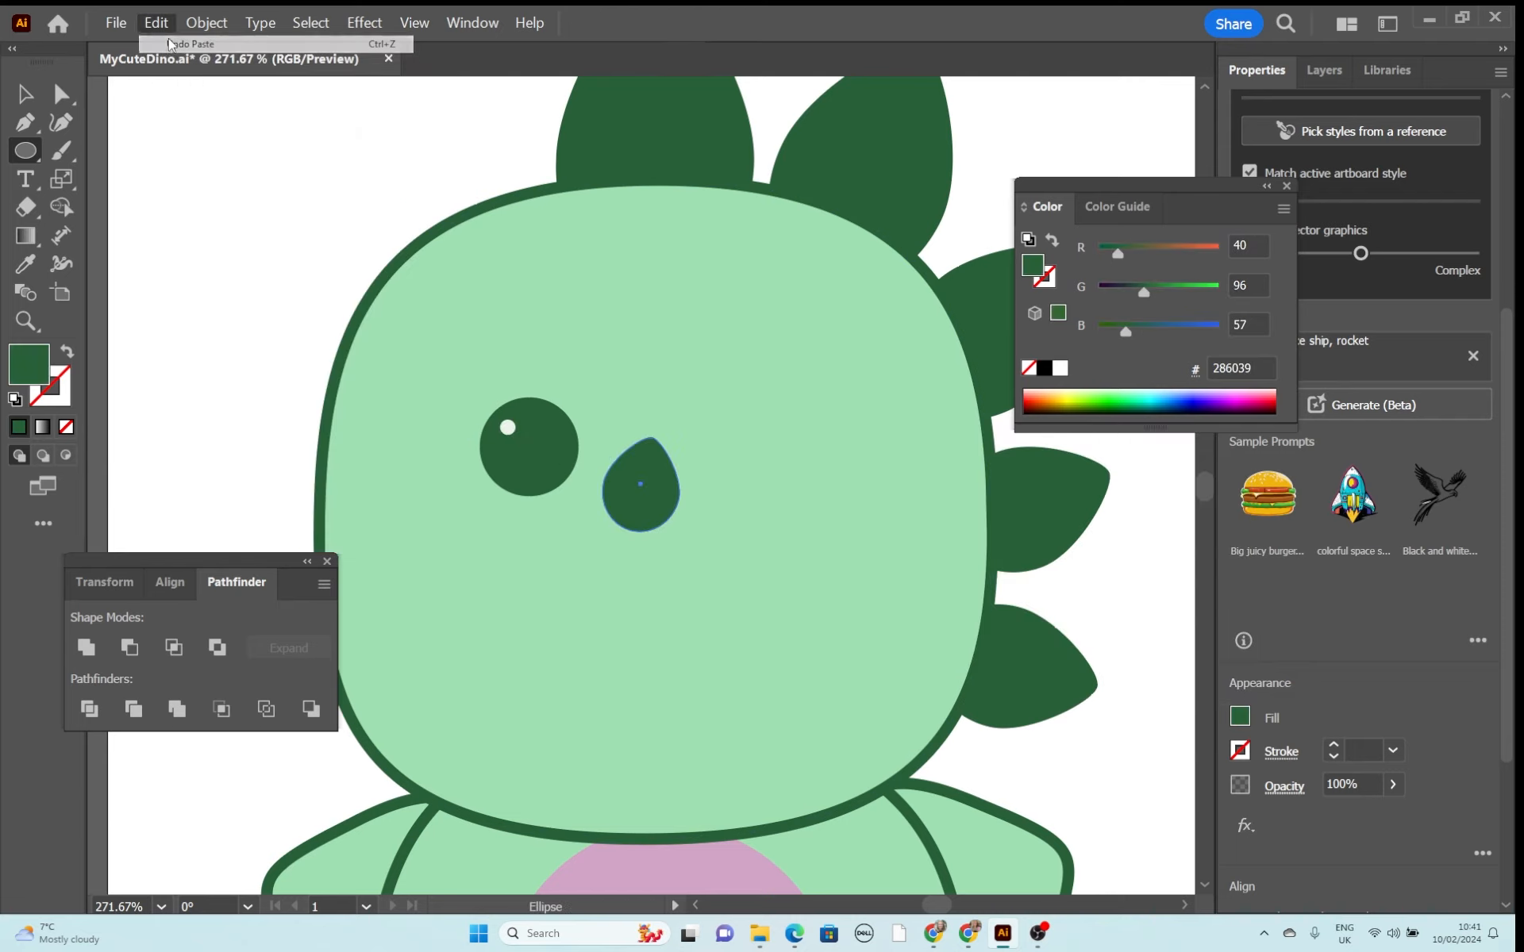
Duplicate the eye highlight, enlarge the copy, and place it overlapping the lower right of the small highlight.
click(27, 95)
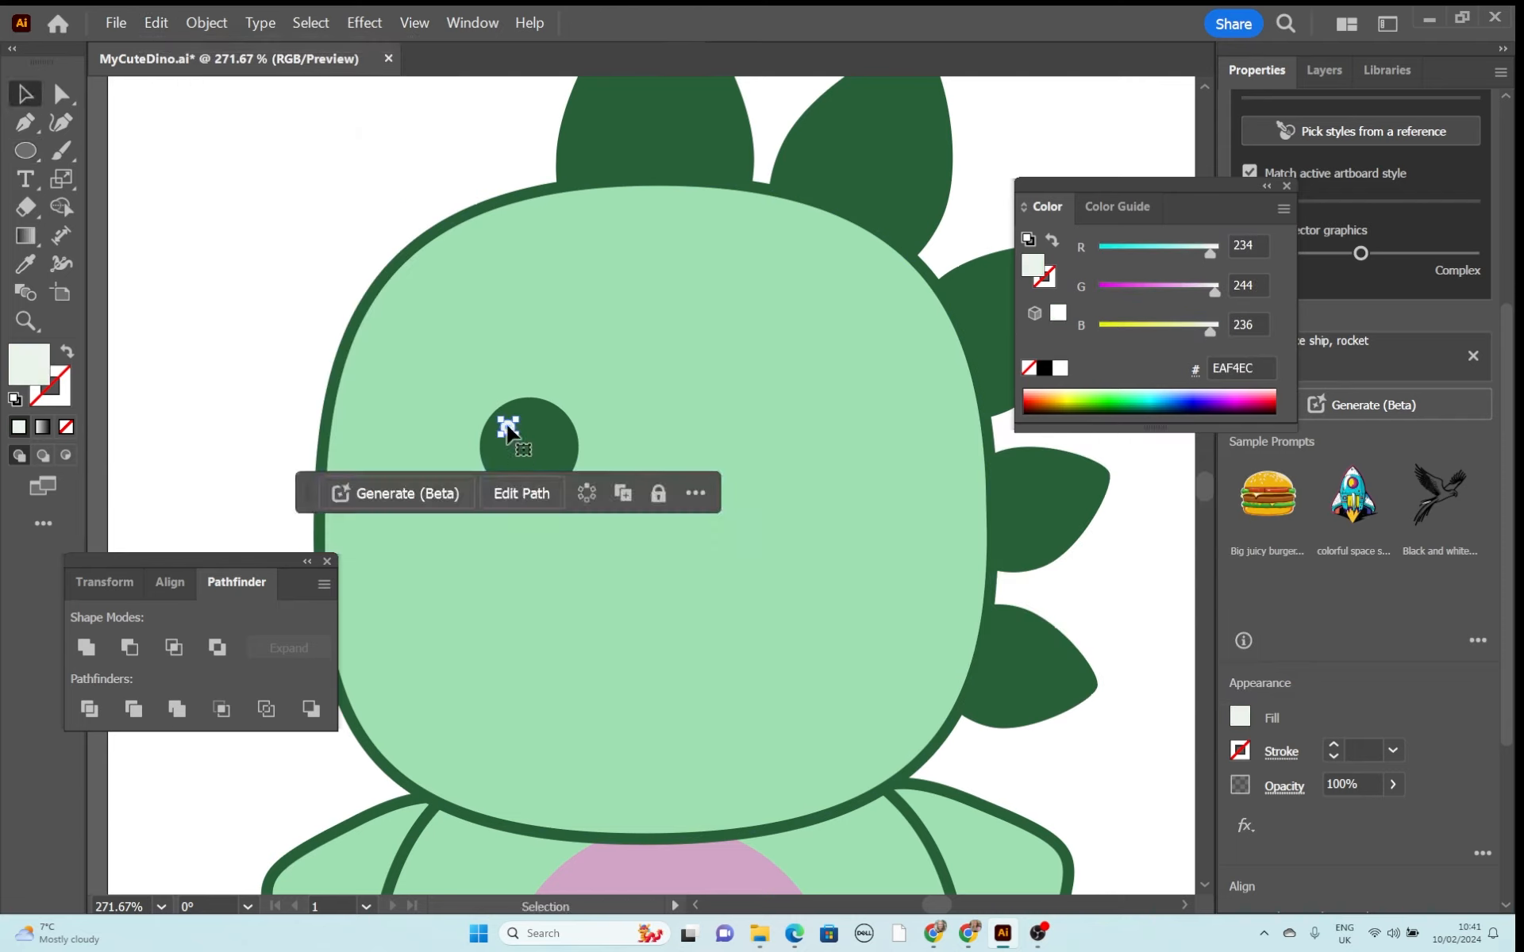
click(556, 491)
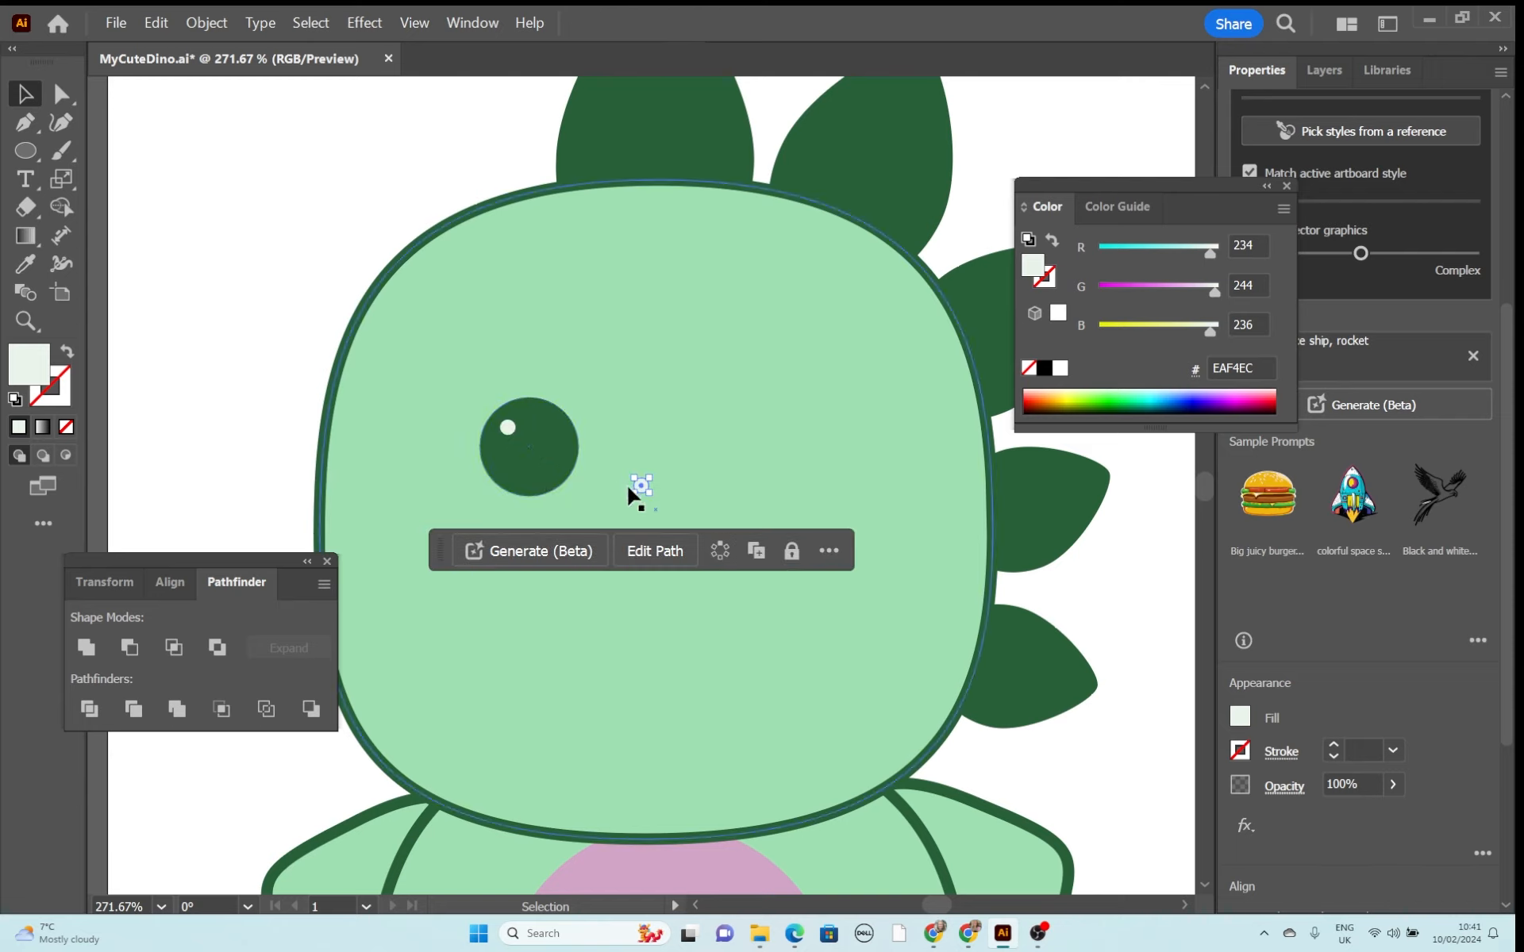
drag(643, 491, 519, 442)
click(306, 247)
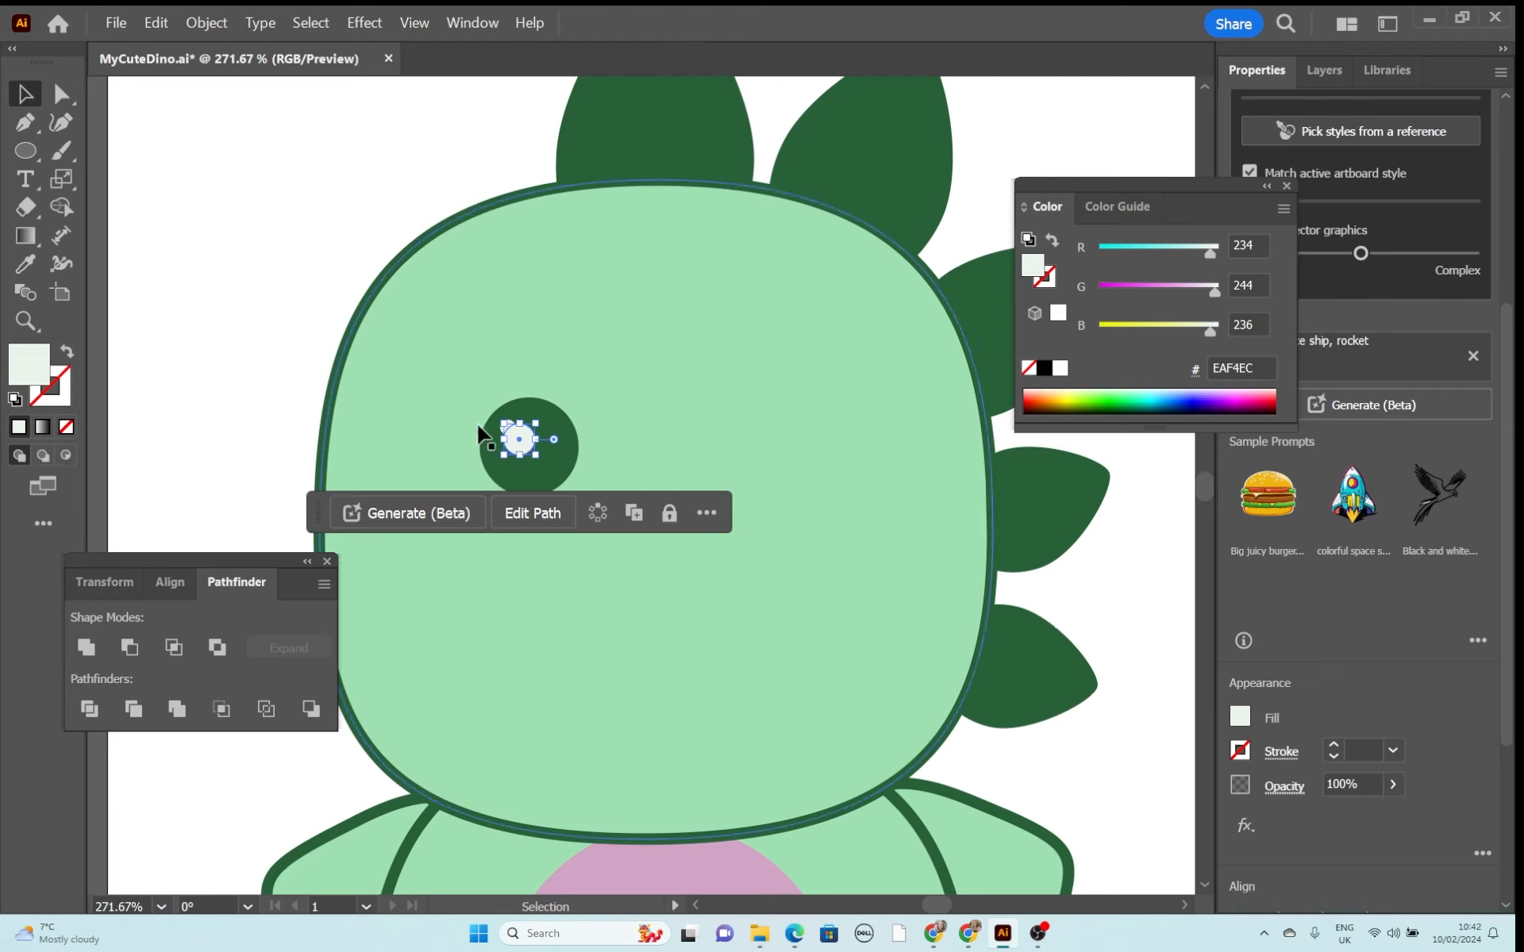
Group the eye circle with both of its highlights.
click(489, 444)
shift+click(515, 436)
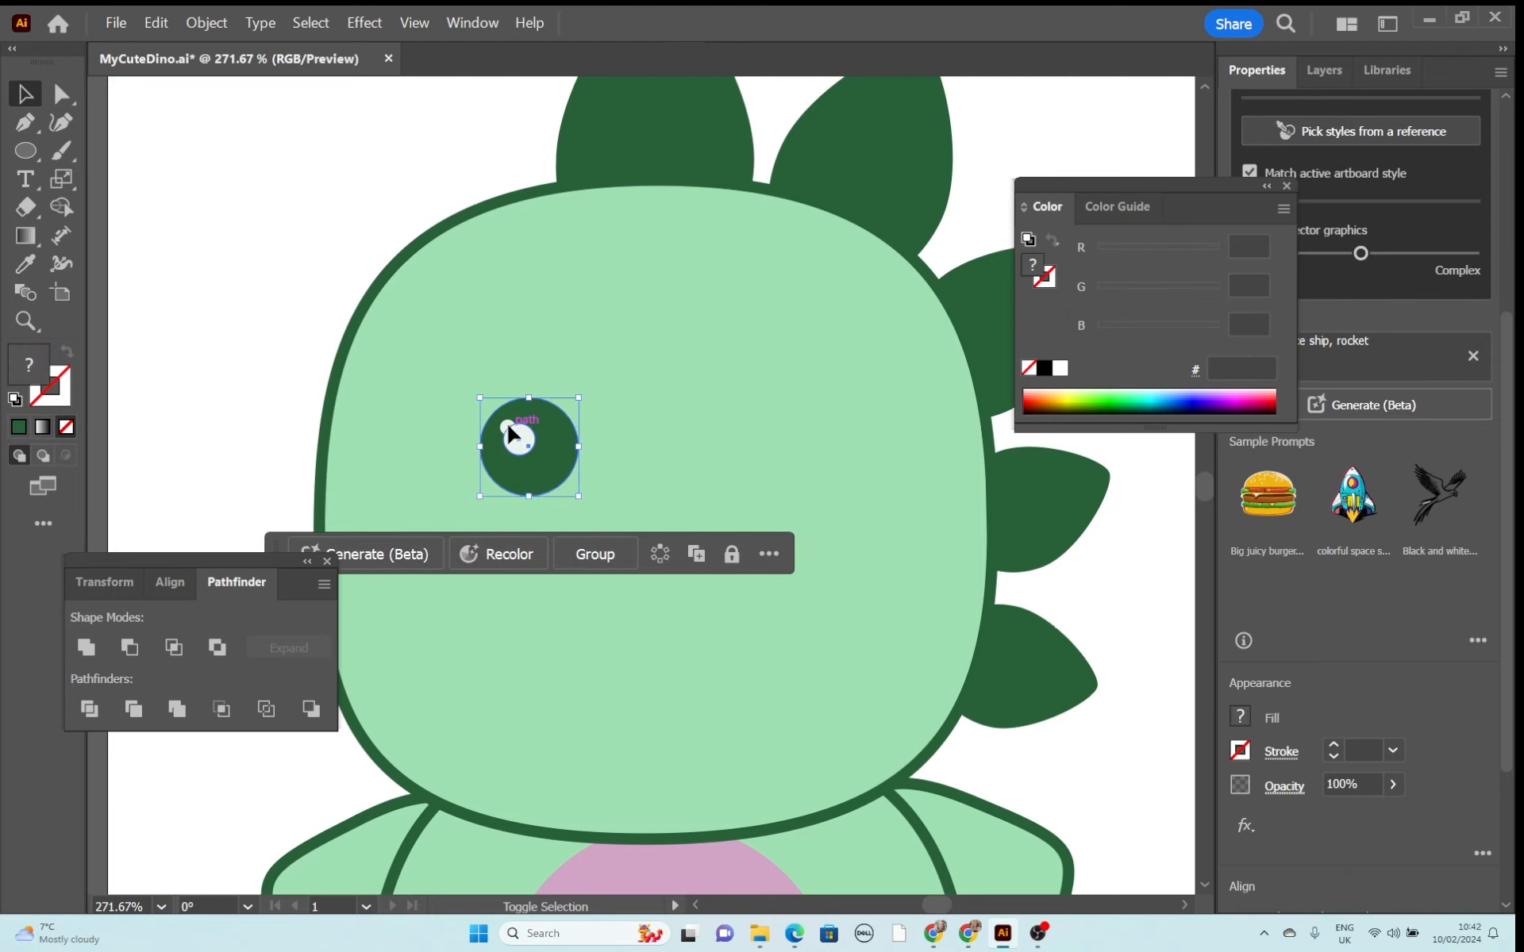
click(617, 555)
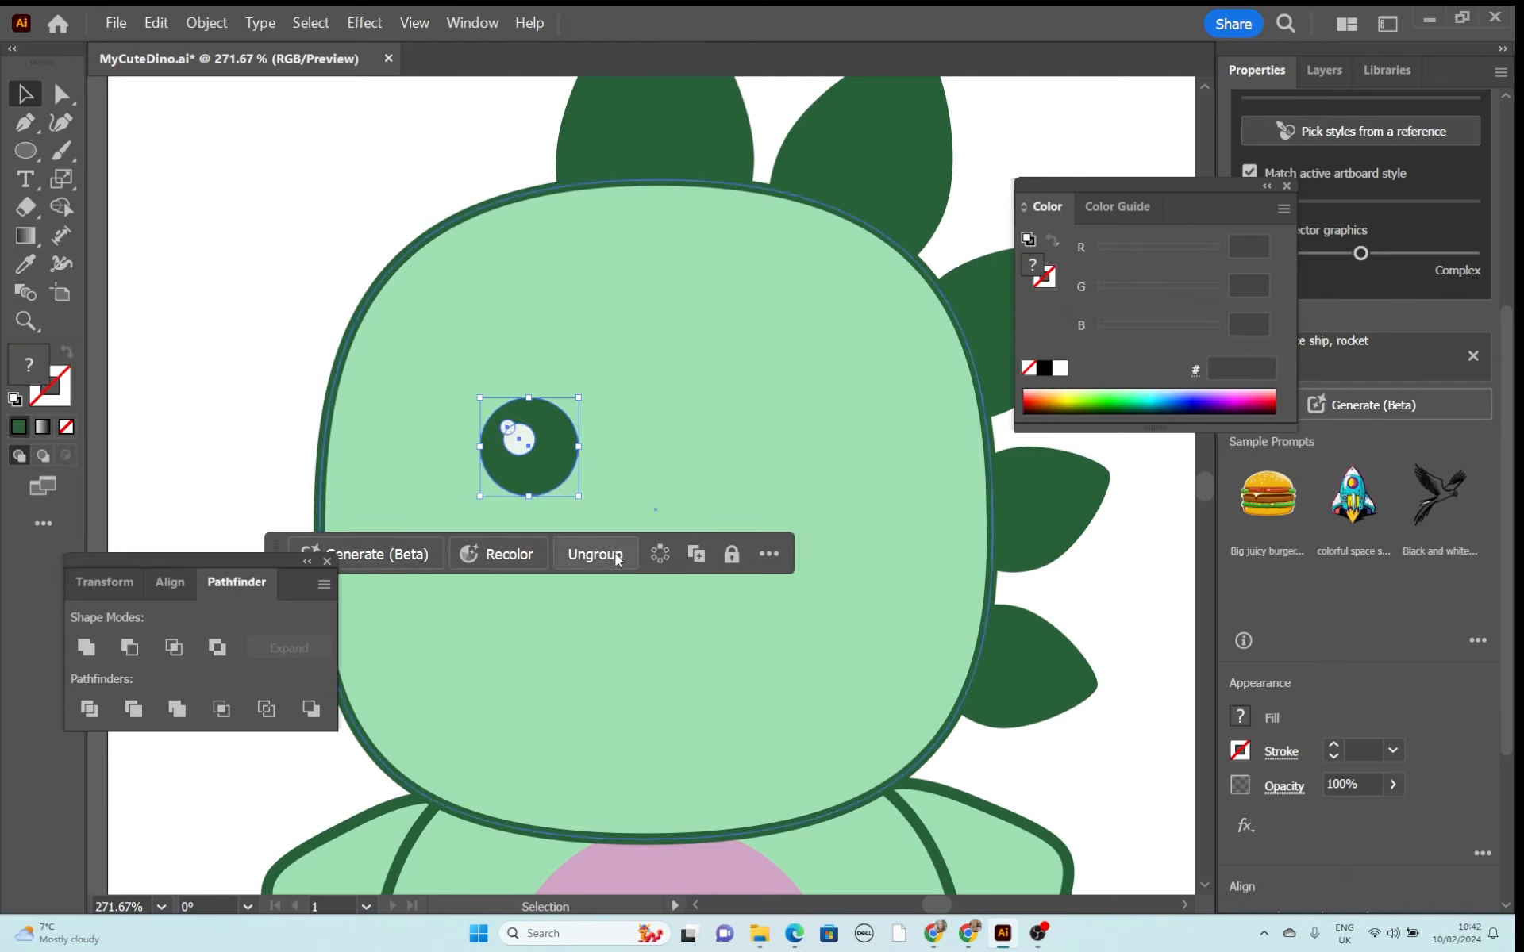
Duplicate the grouped eye, place the copy level with it on the right half of the face, and deselect it.
key(ctrl+c)
key(ctrl+v)
drag(639, 482, 719, 452)
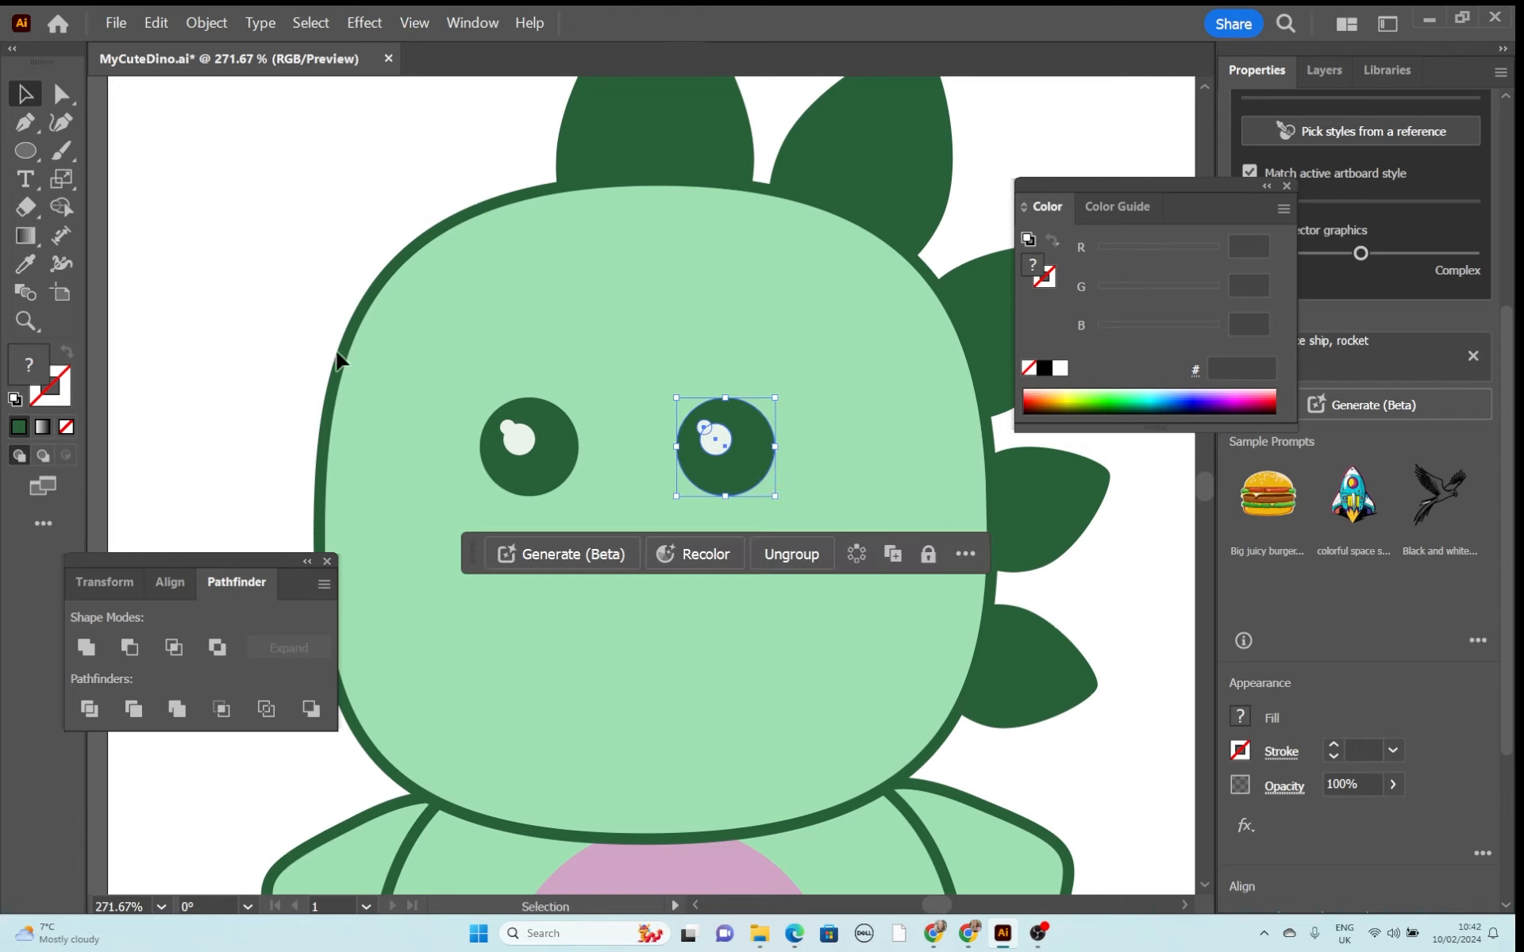
click(262, 299)
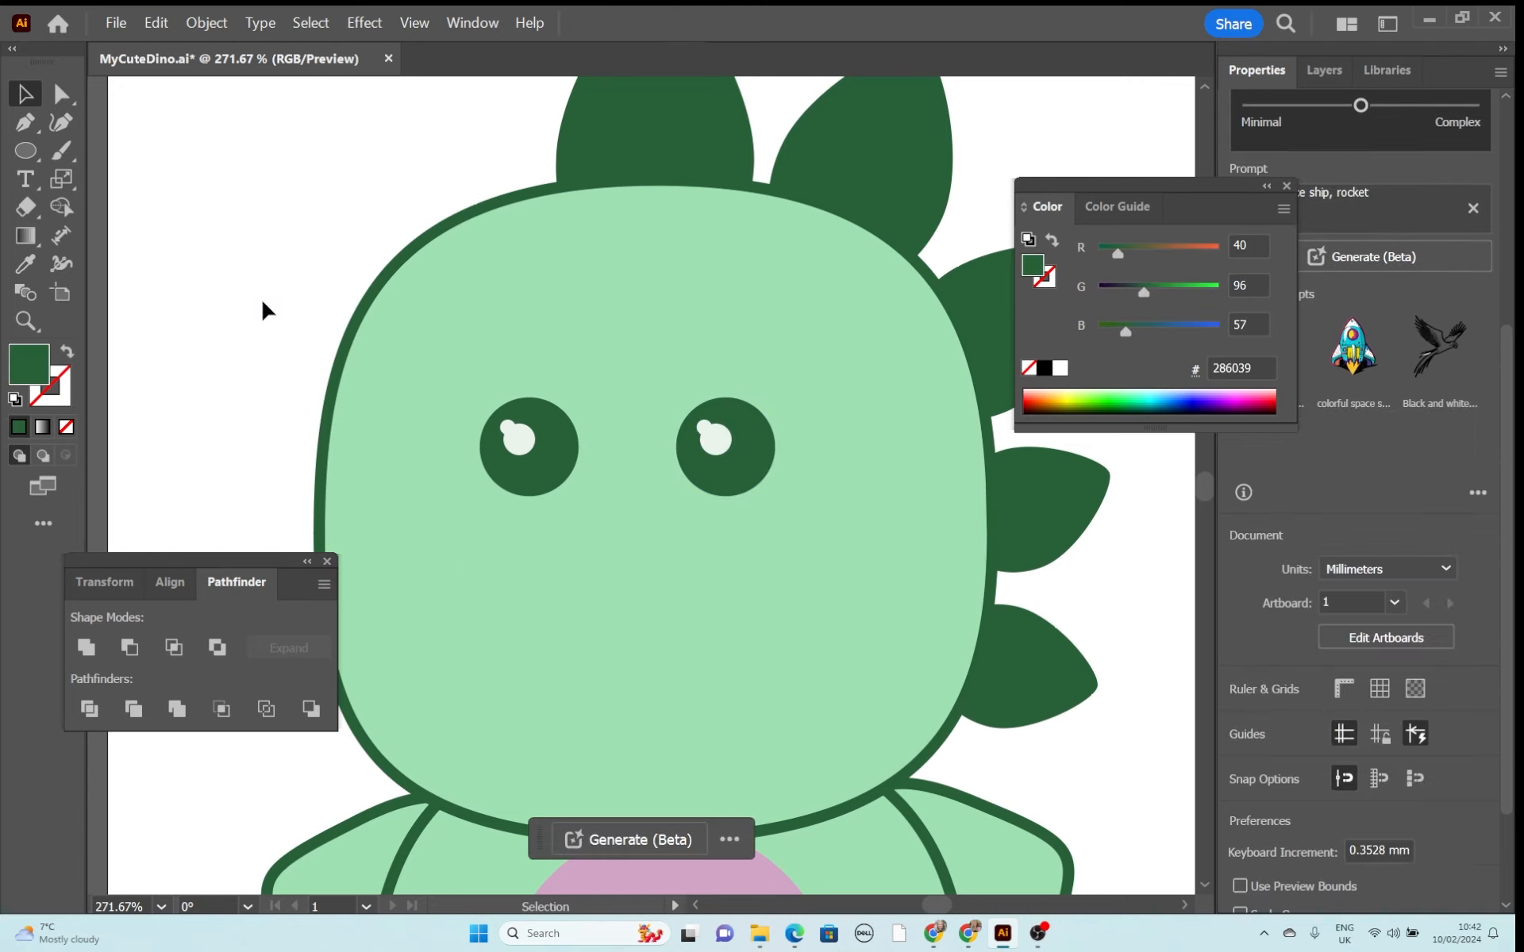
Draw an ellipse for a cheek below and left of the left eye and fill it with pink D1A6C6.
click(30, 156)
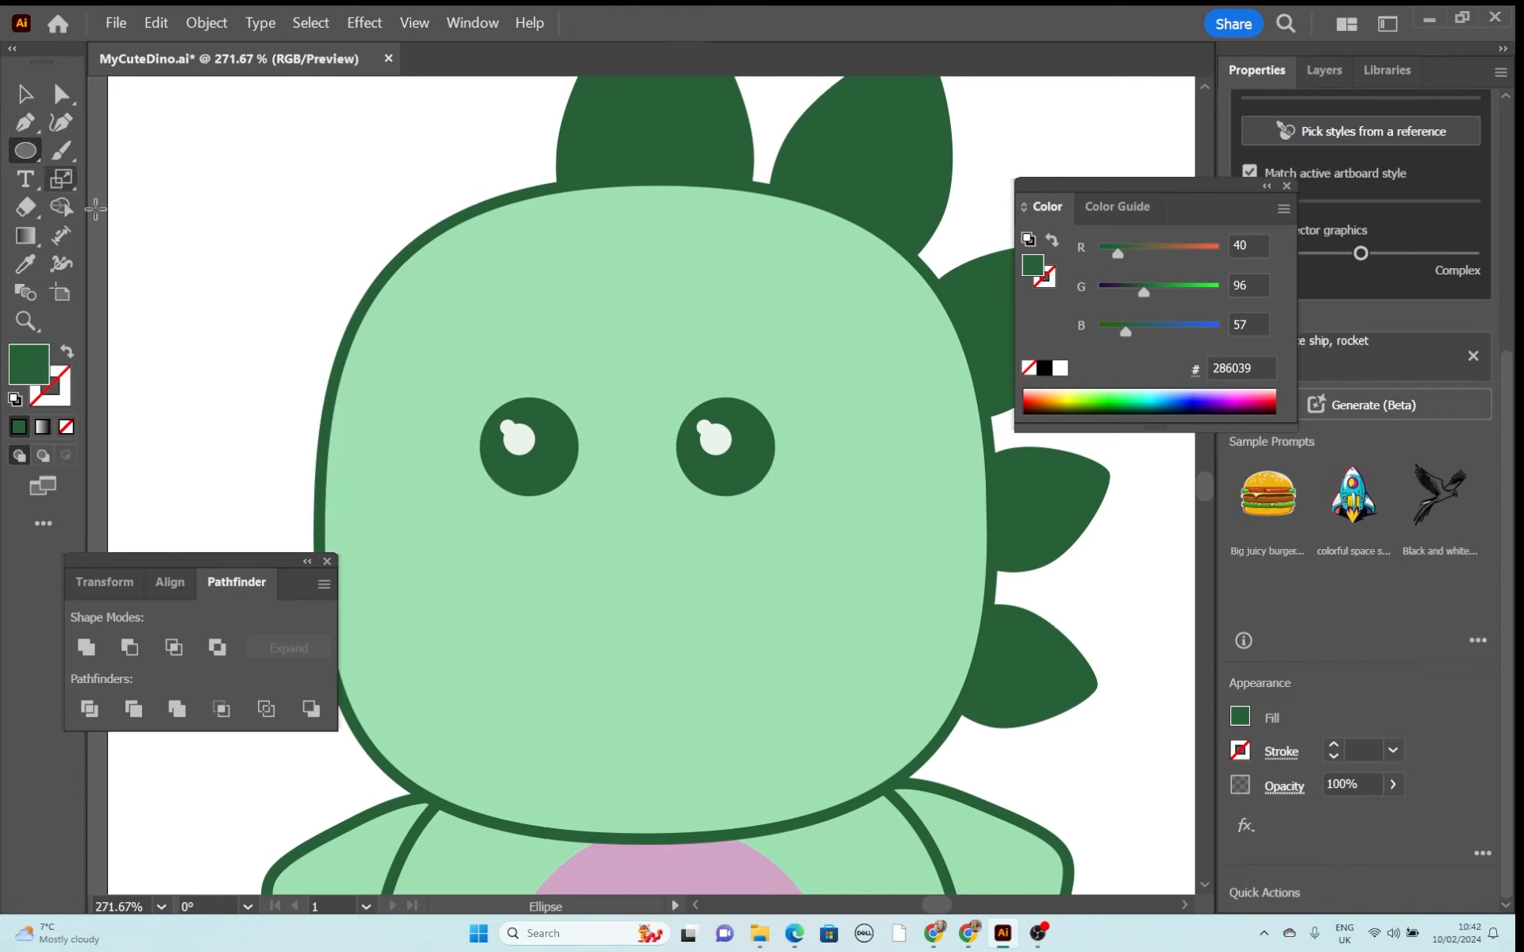
drag(387, 553, 504, 646)
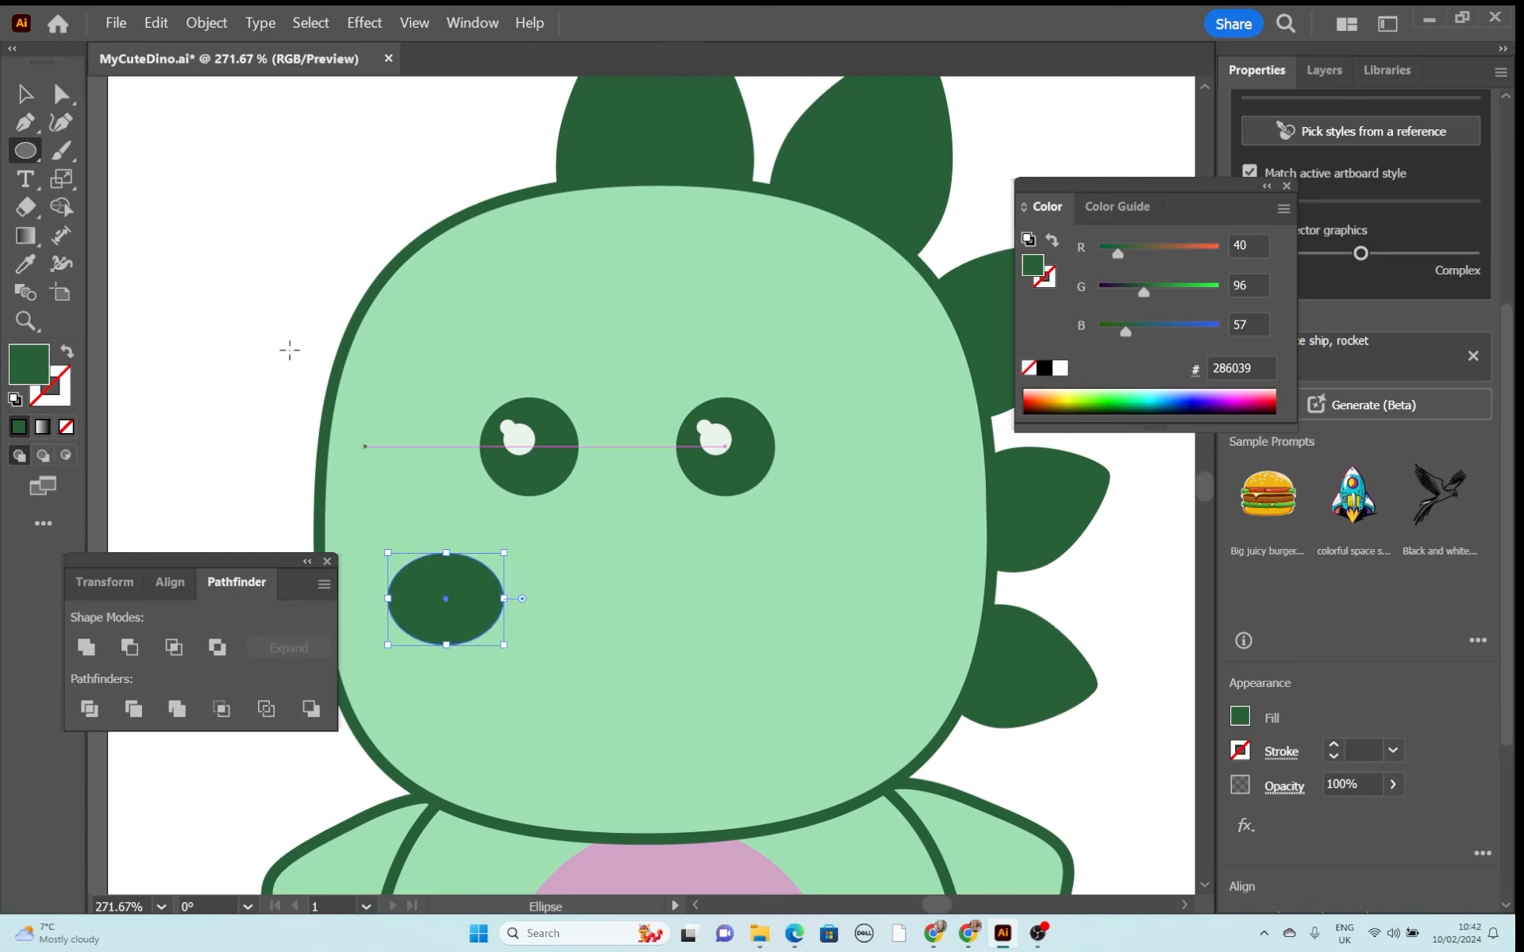
click(1242, 716)
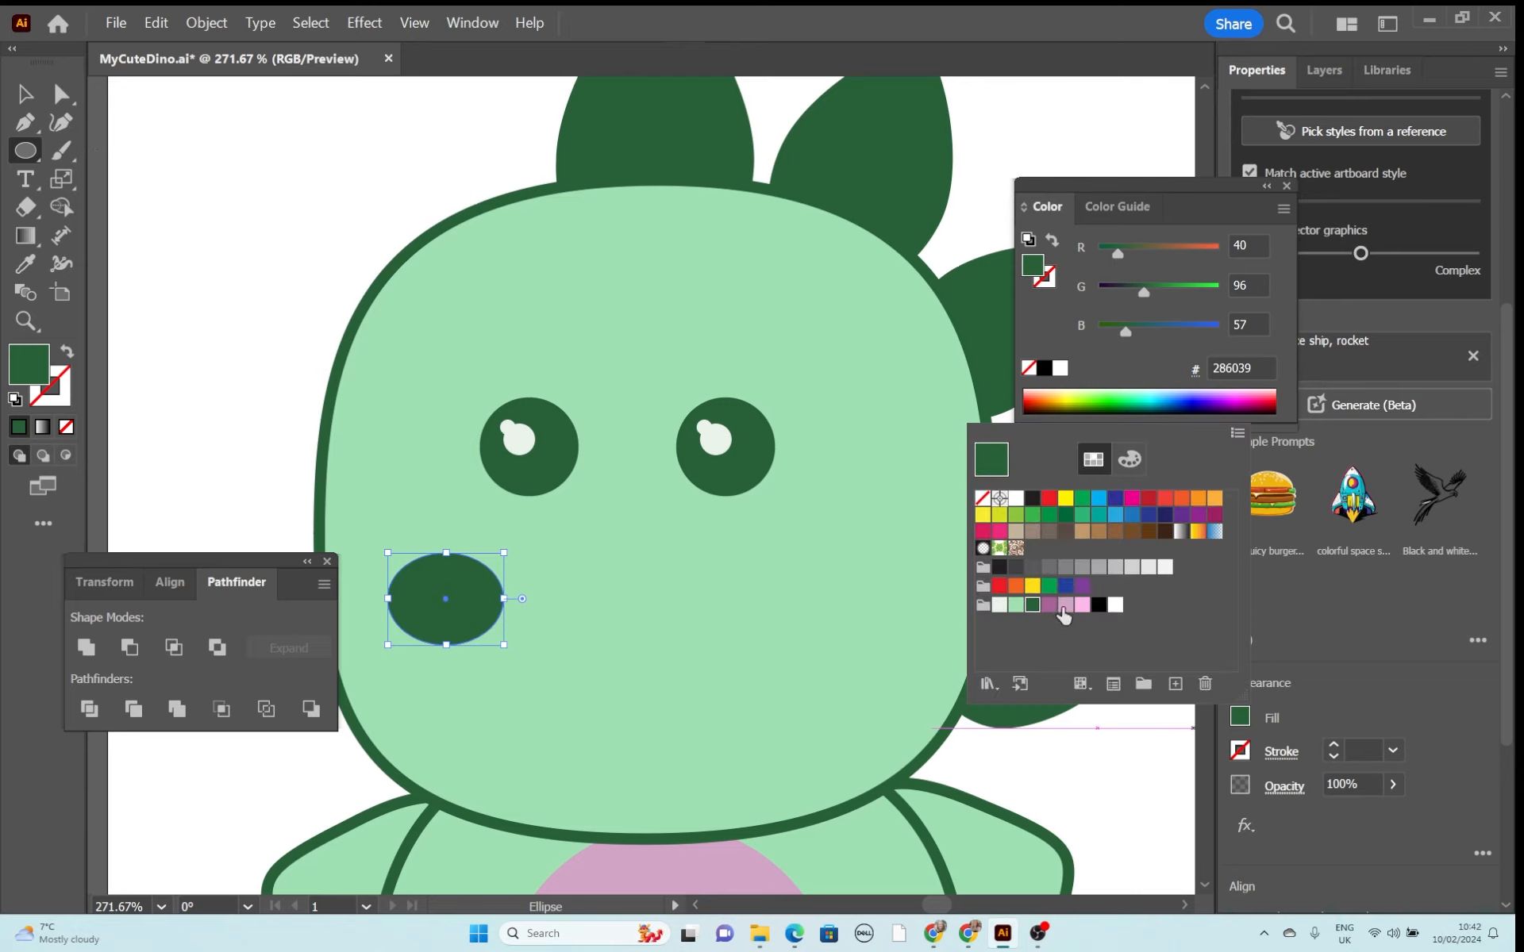
click(1065, 607)
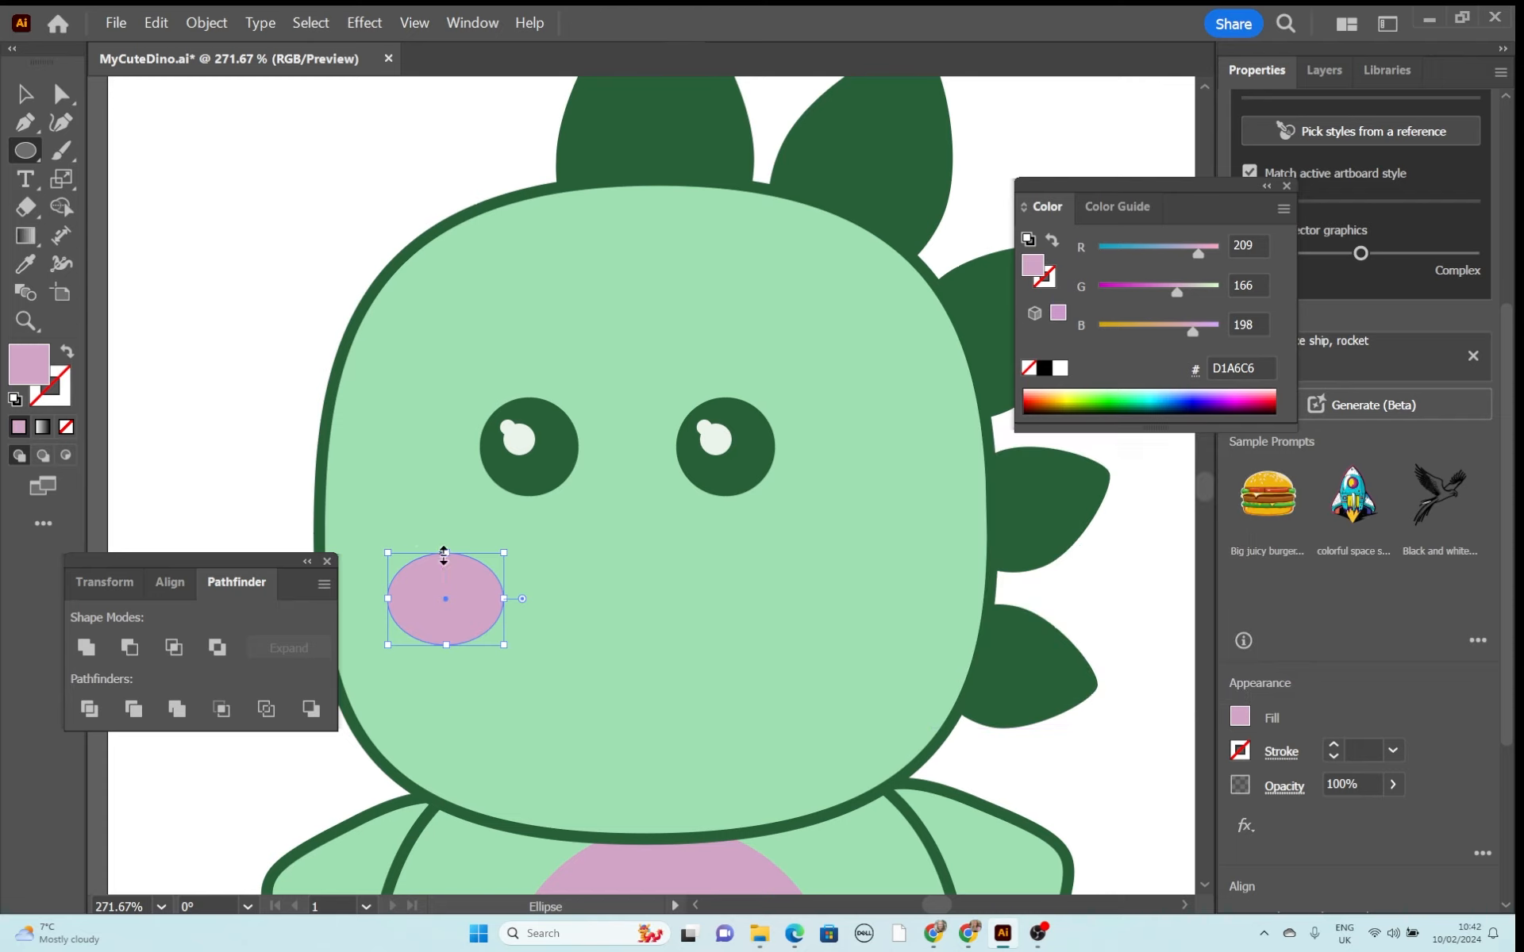
Reshape the cheek by raising its bottom and top anchor points, and tilt it slightly clockwise just below the left eye.
click(61, 94)
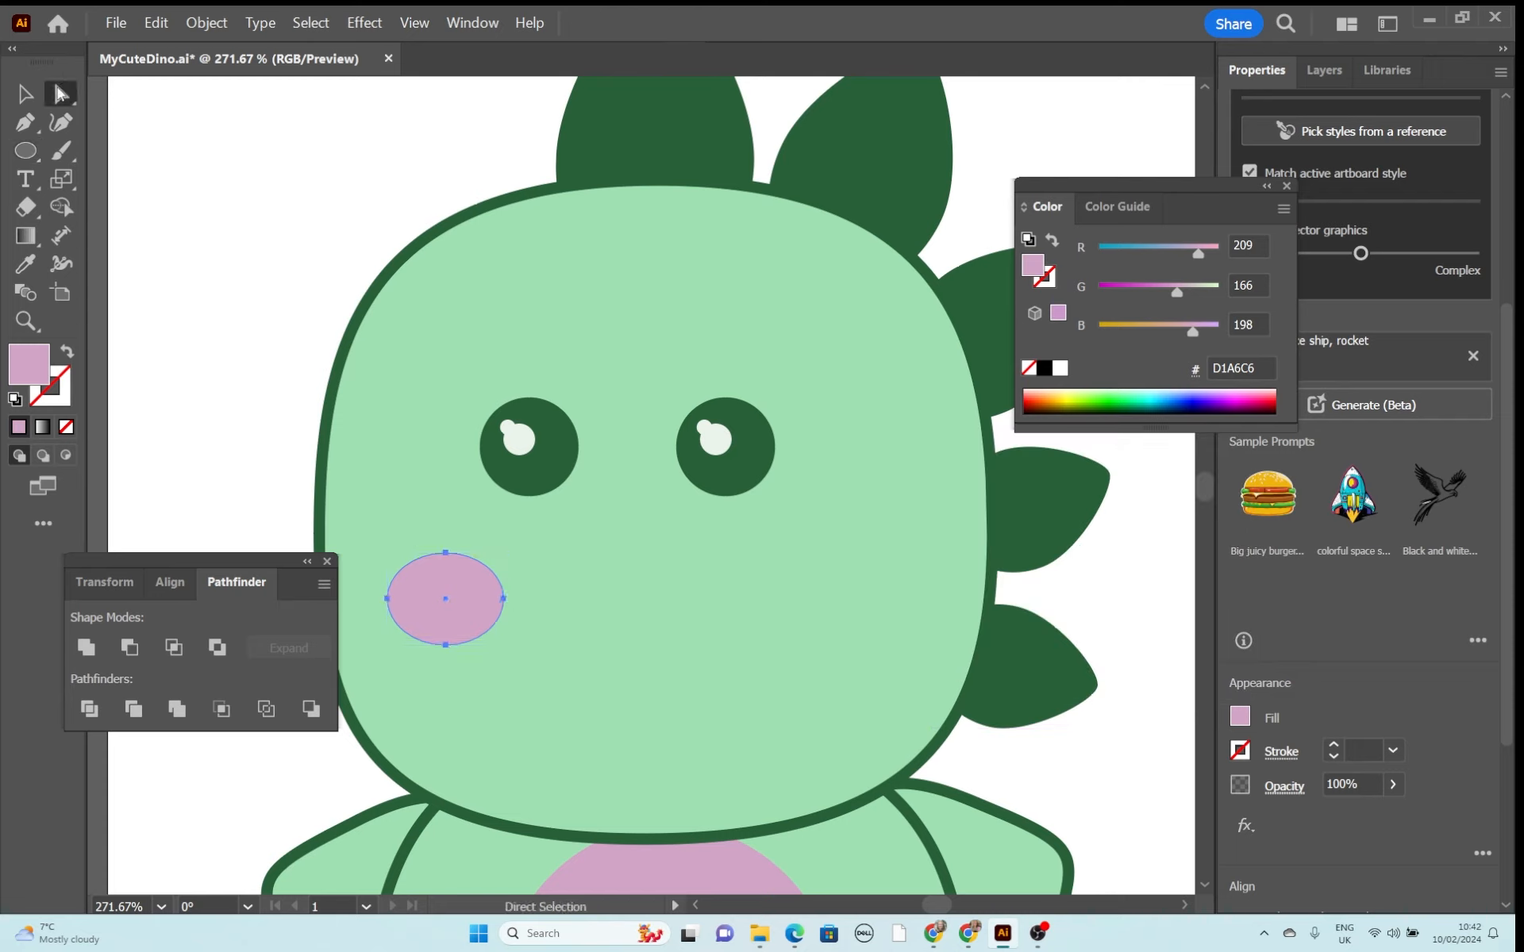
click(447, 553)
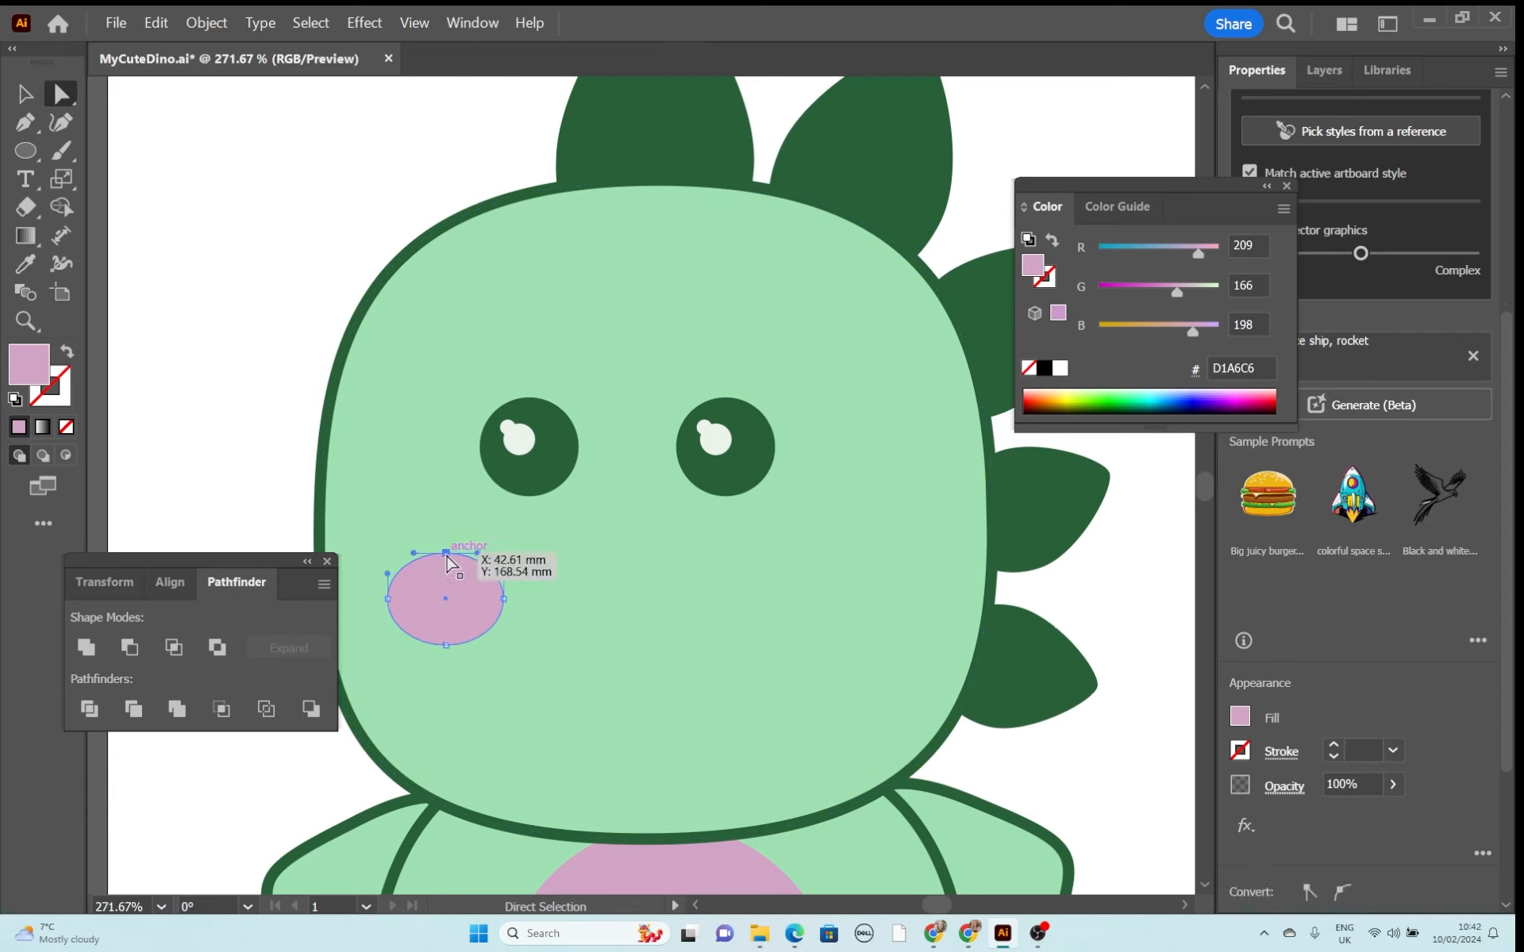
drag(449, 565, 446, 633)
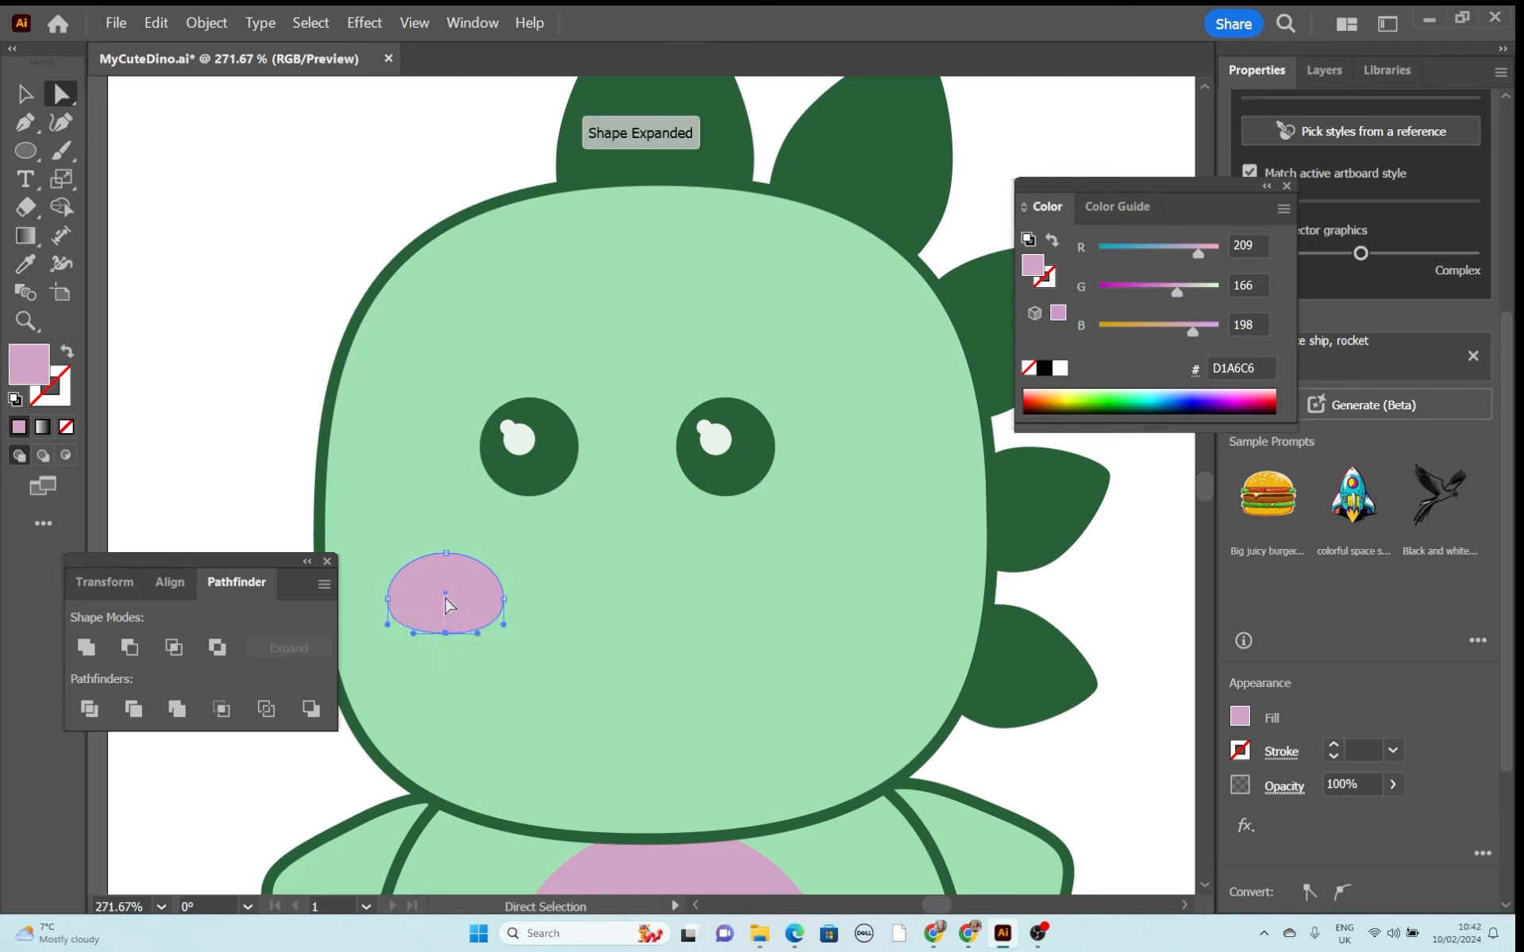
drag(446, 554, 441, 545)
click(22, 93)
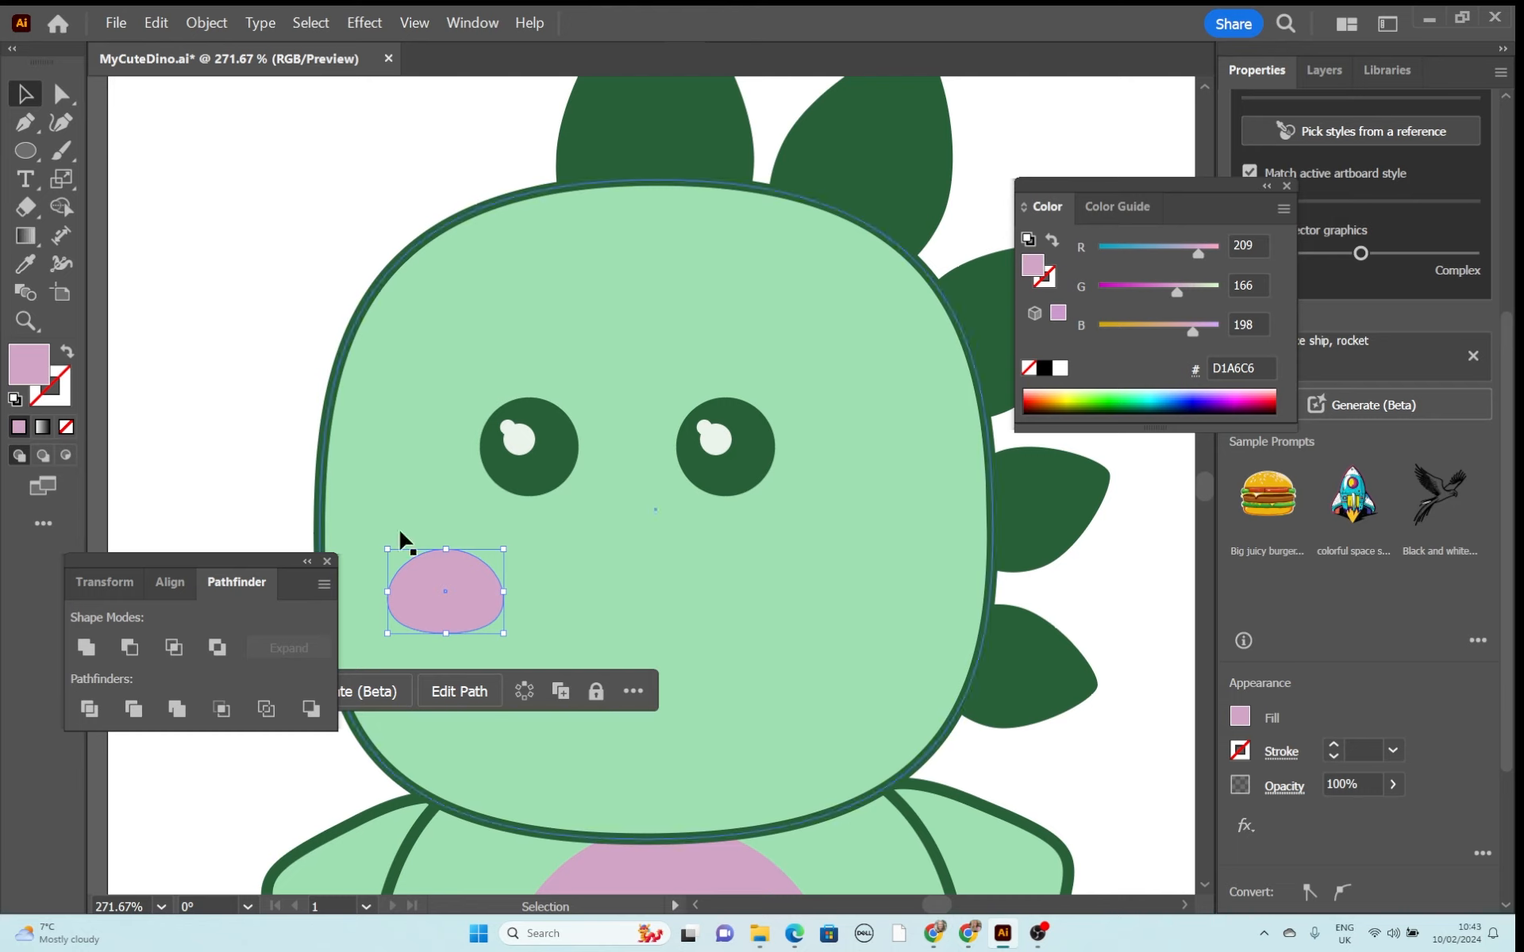
drag(459, 632, 506, 629)
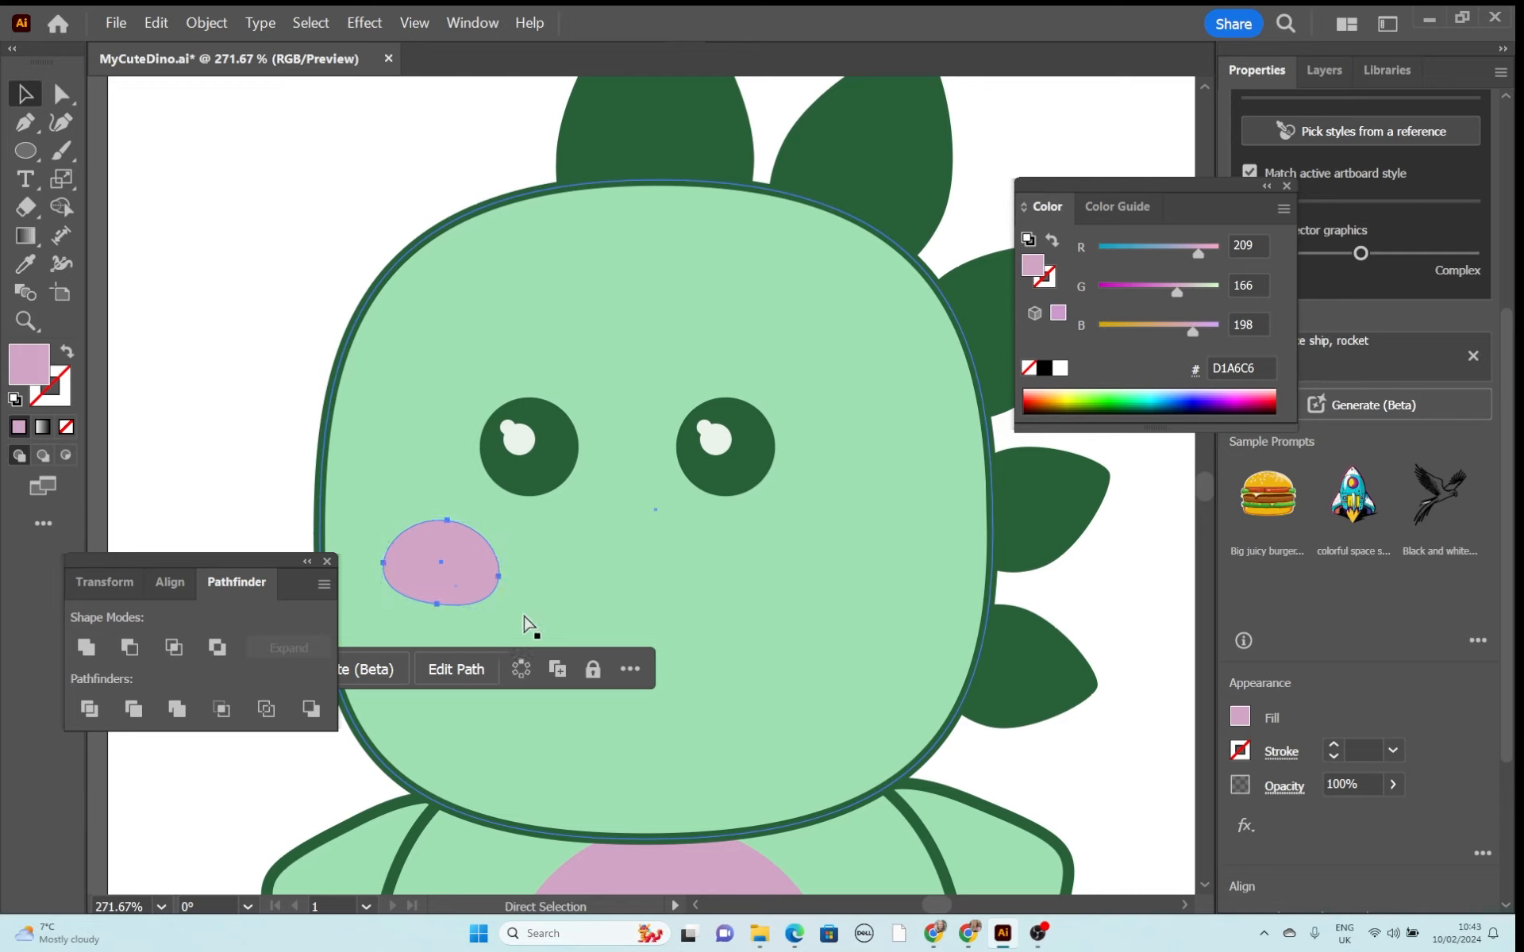
Duplicate the cheek, tilt the copy the opposite way, and place it below the right eye at the same height.
key(ctrl+c)
key(ctrl+v)
drag(639, 519, 803, 593)
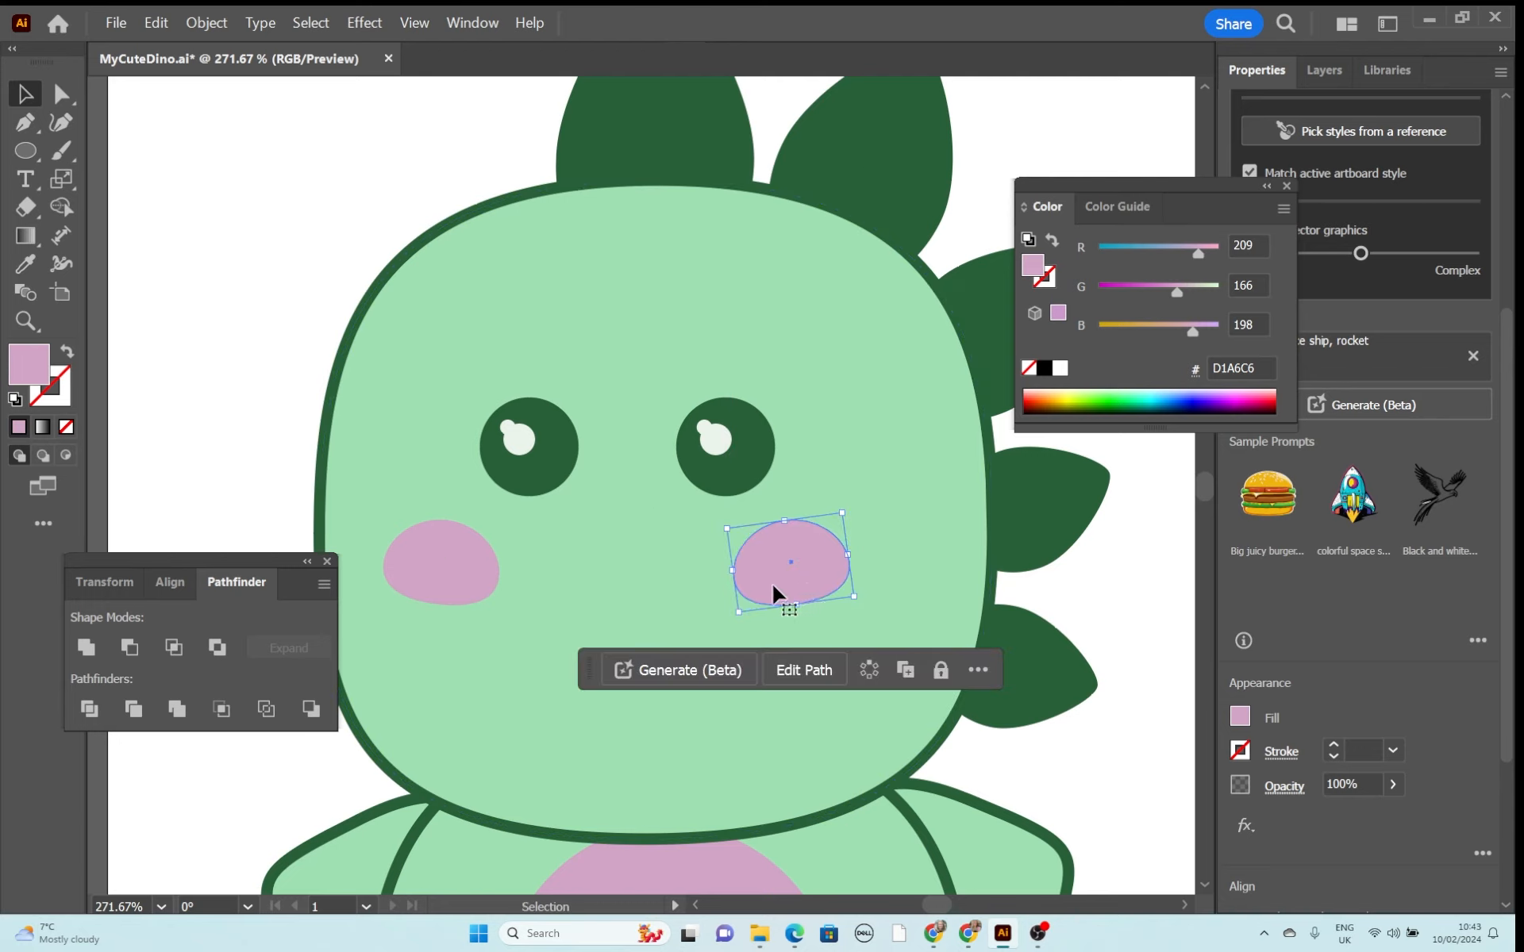
click(268, 281)
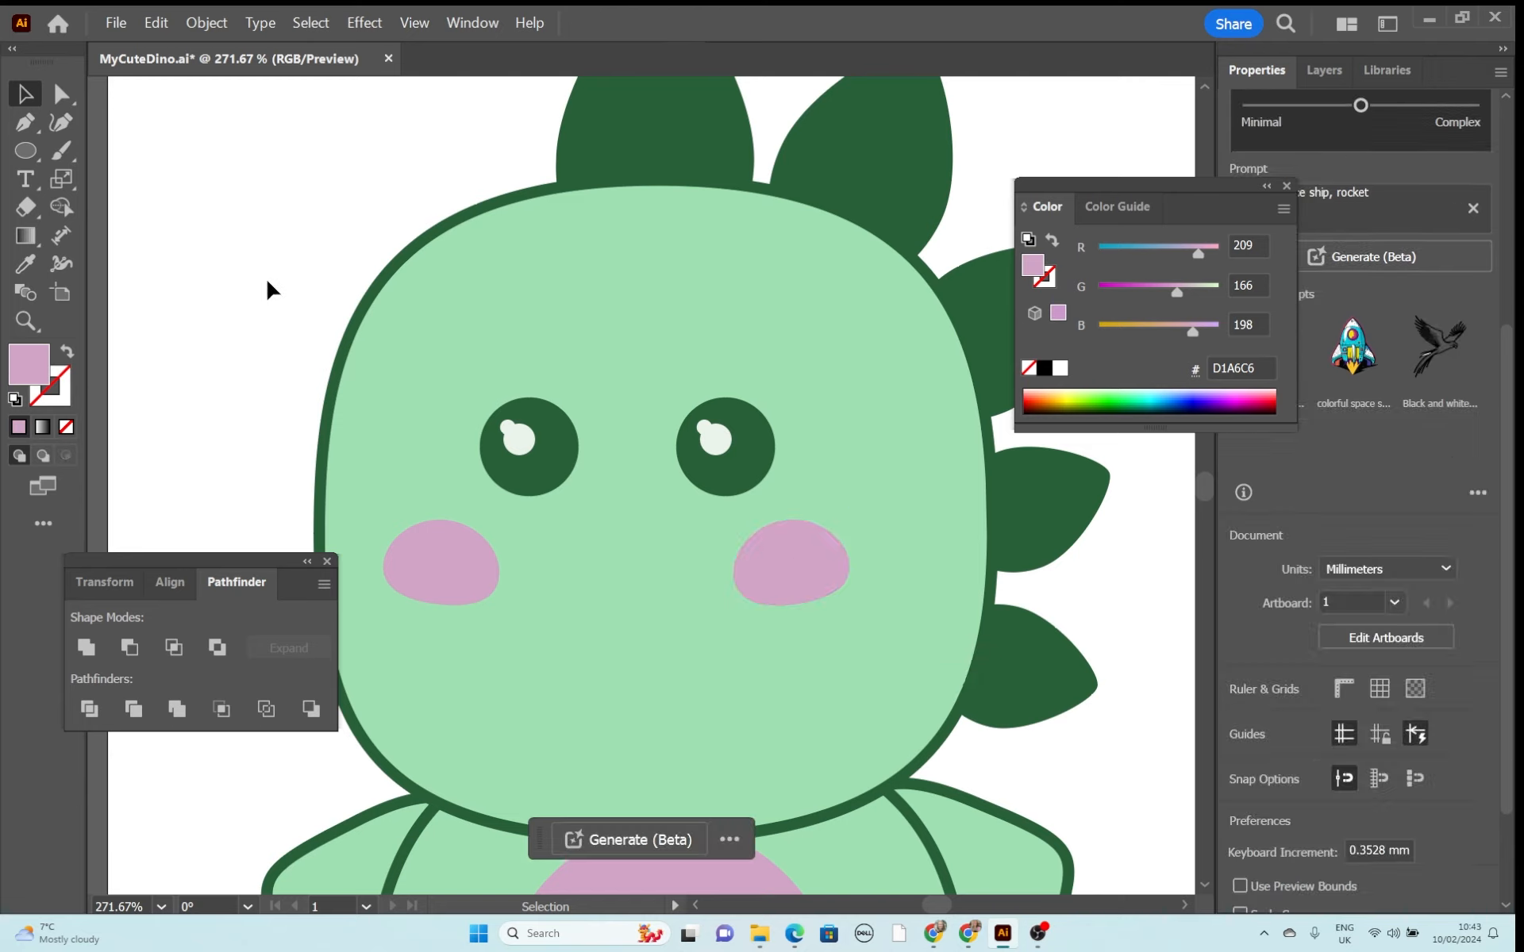
Draw a short horizontal line for the mouth between the cheeks with a dark green 4 pt stroke and round caps.
click(25, 150)
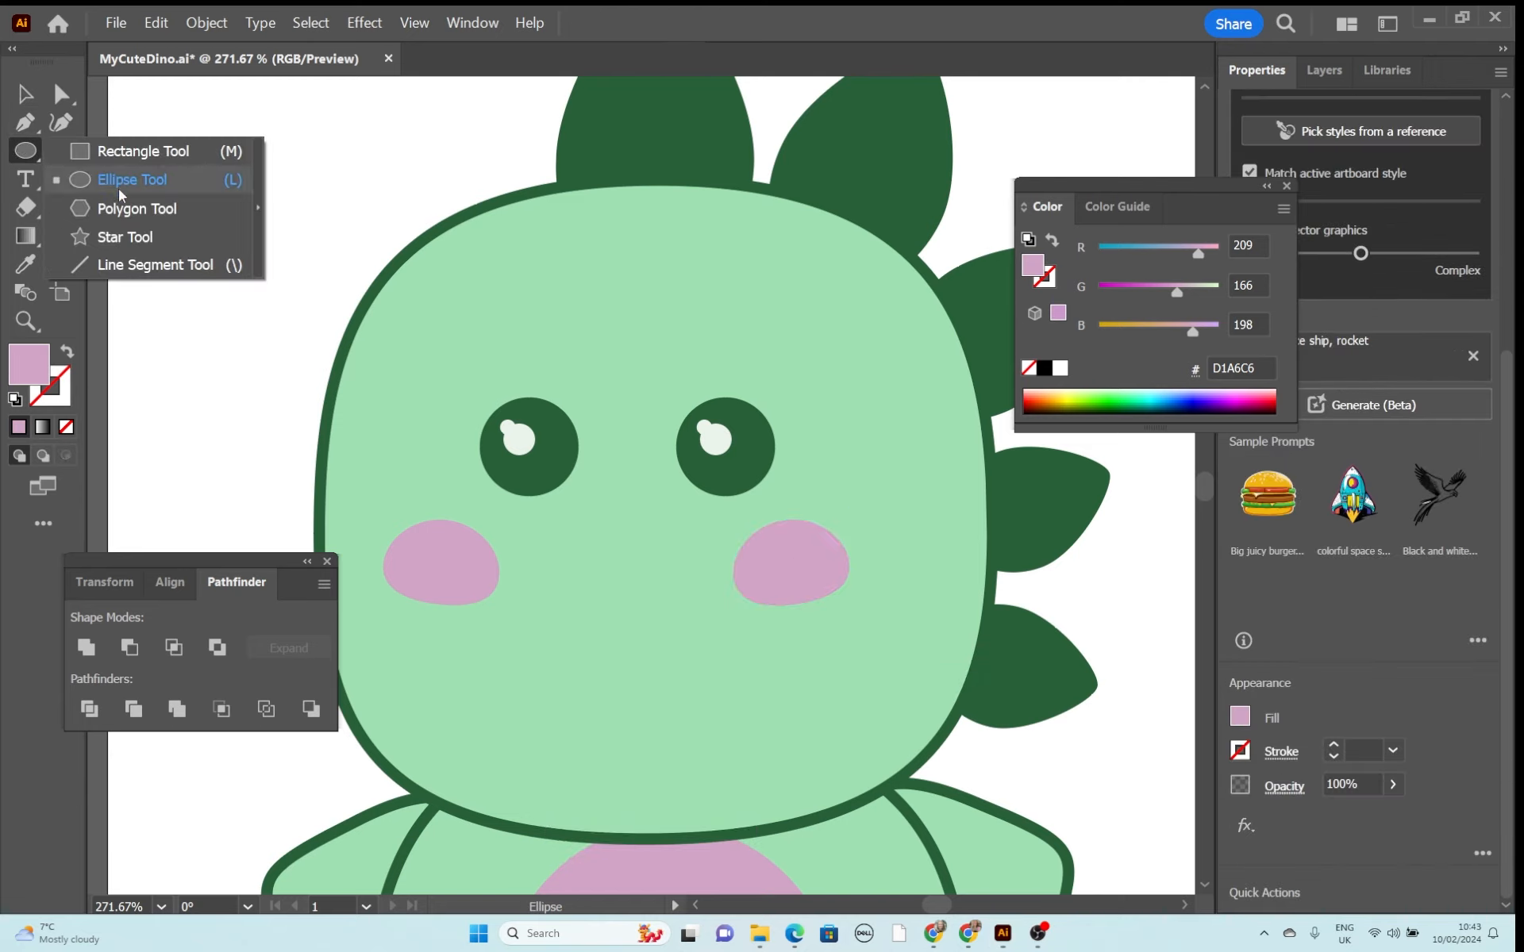
click(142, 266)
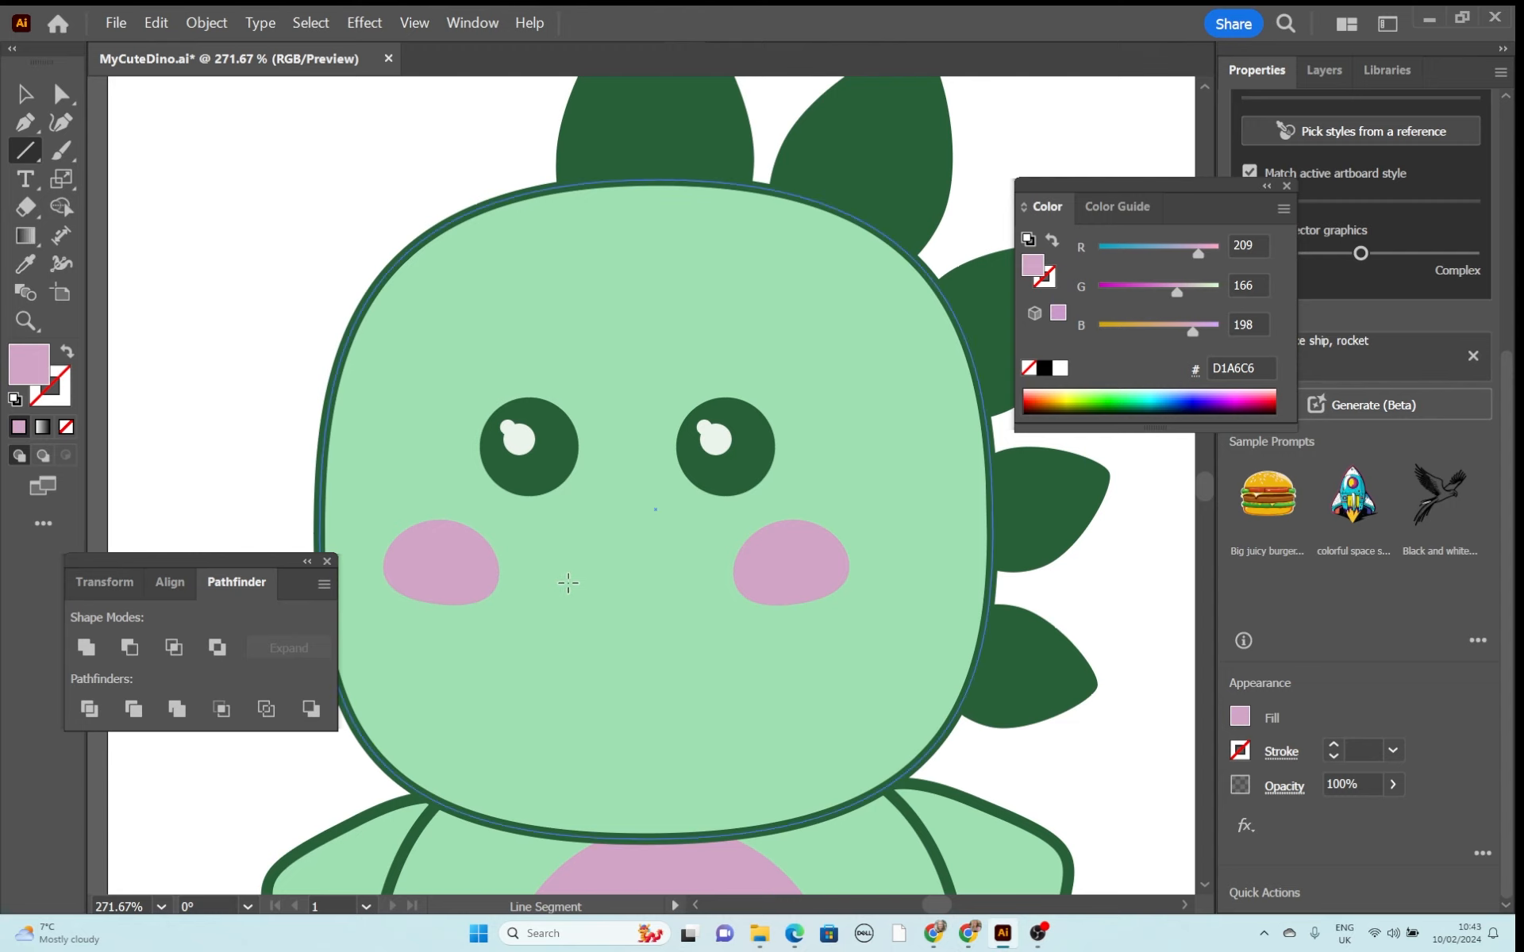
drag(582, 580, 669, 580)
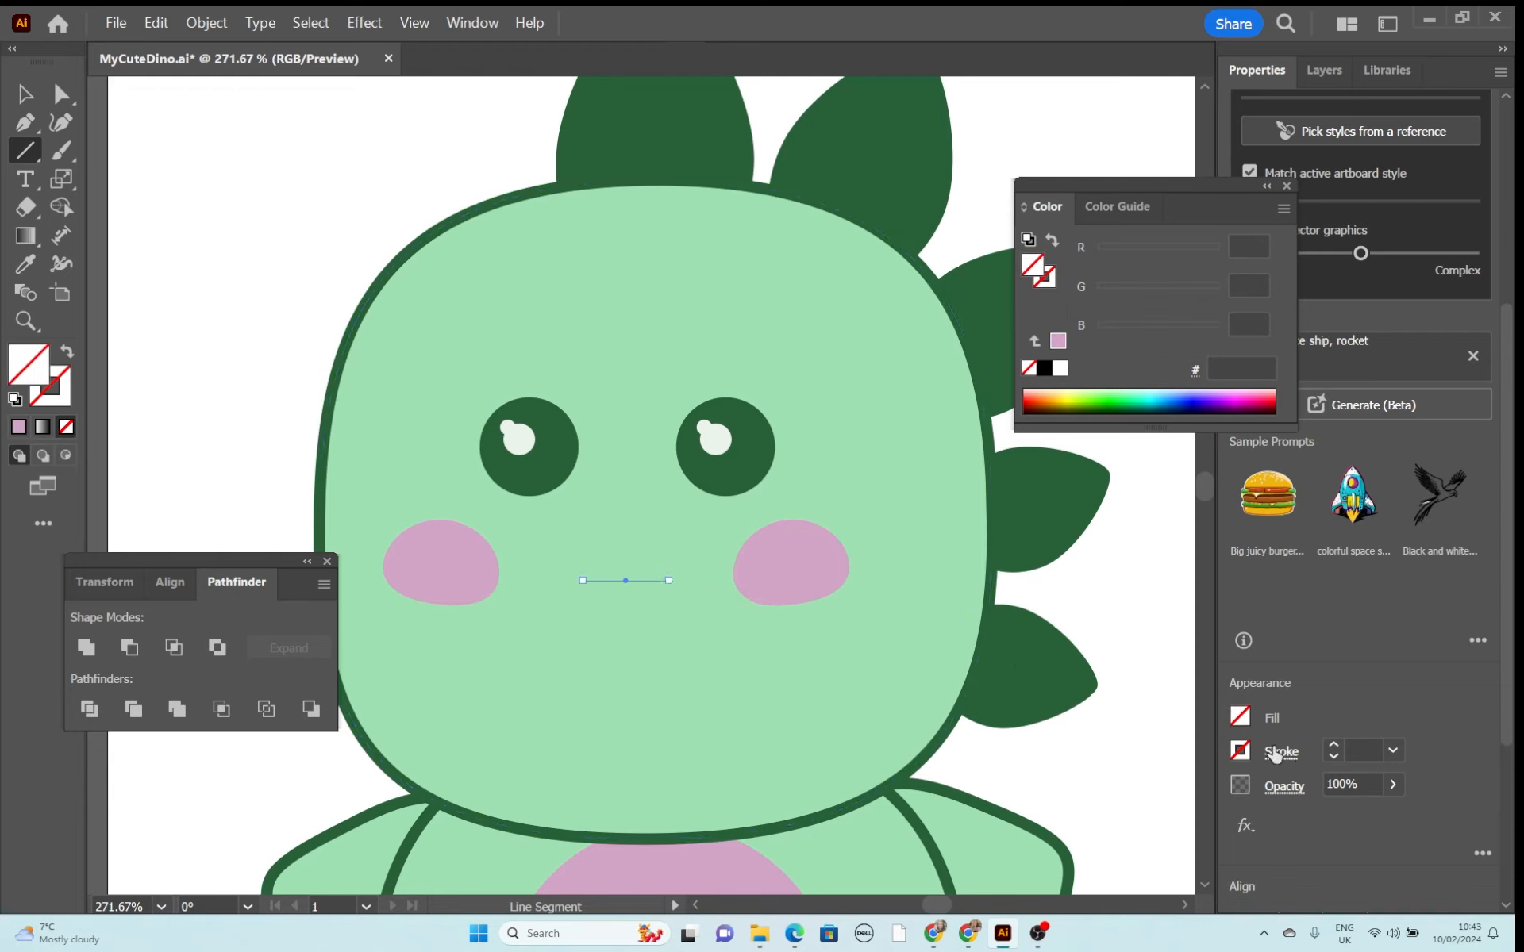
click(1334, 746)
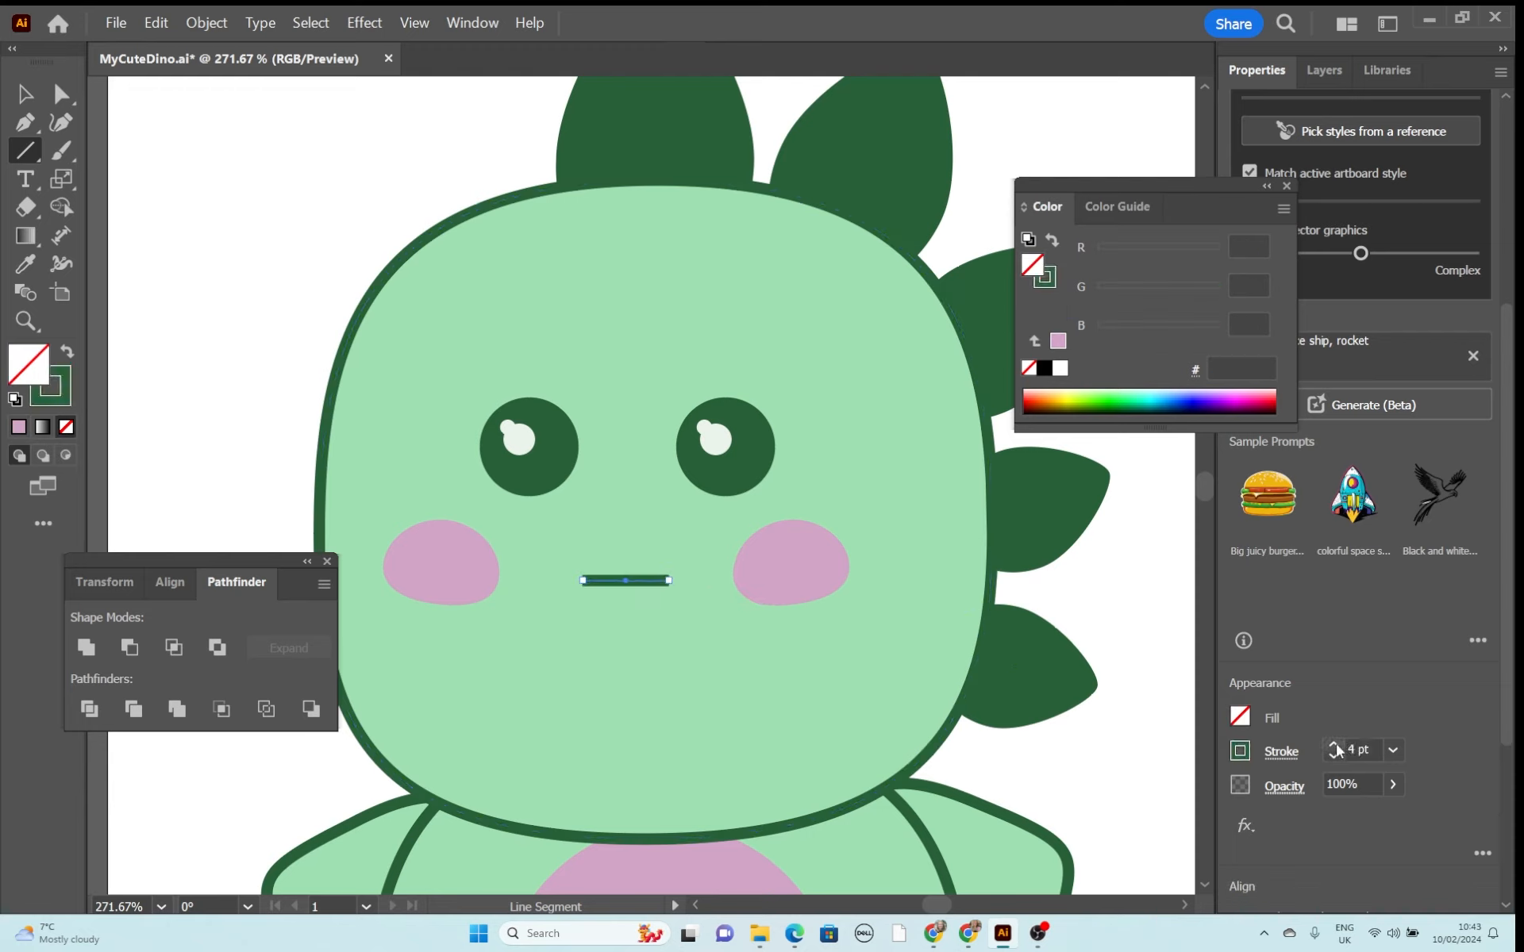
click(1281, 758)
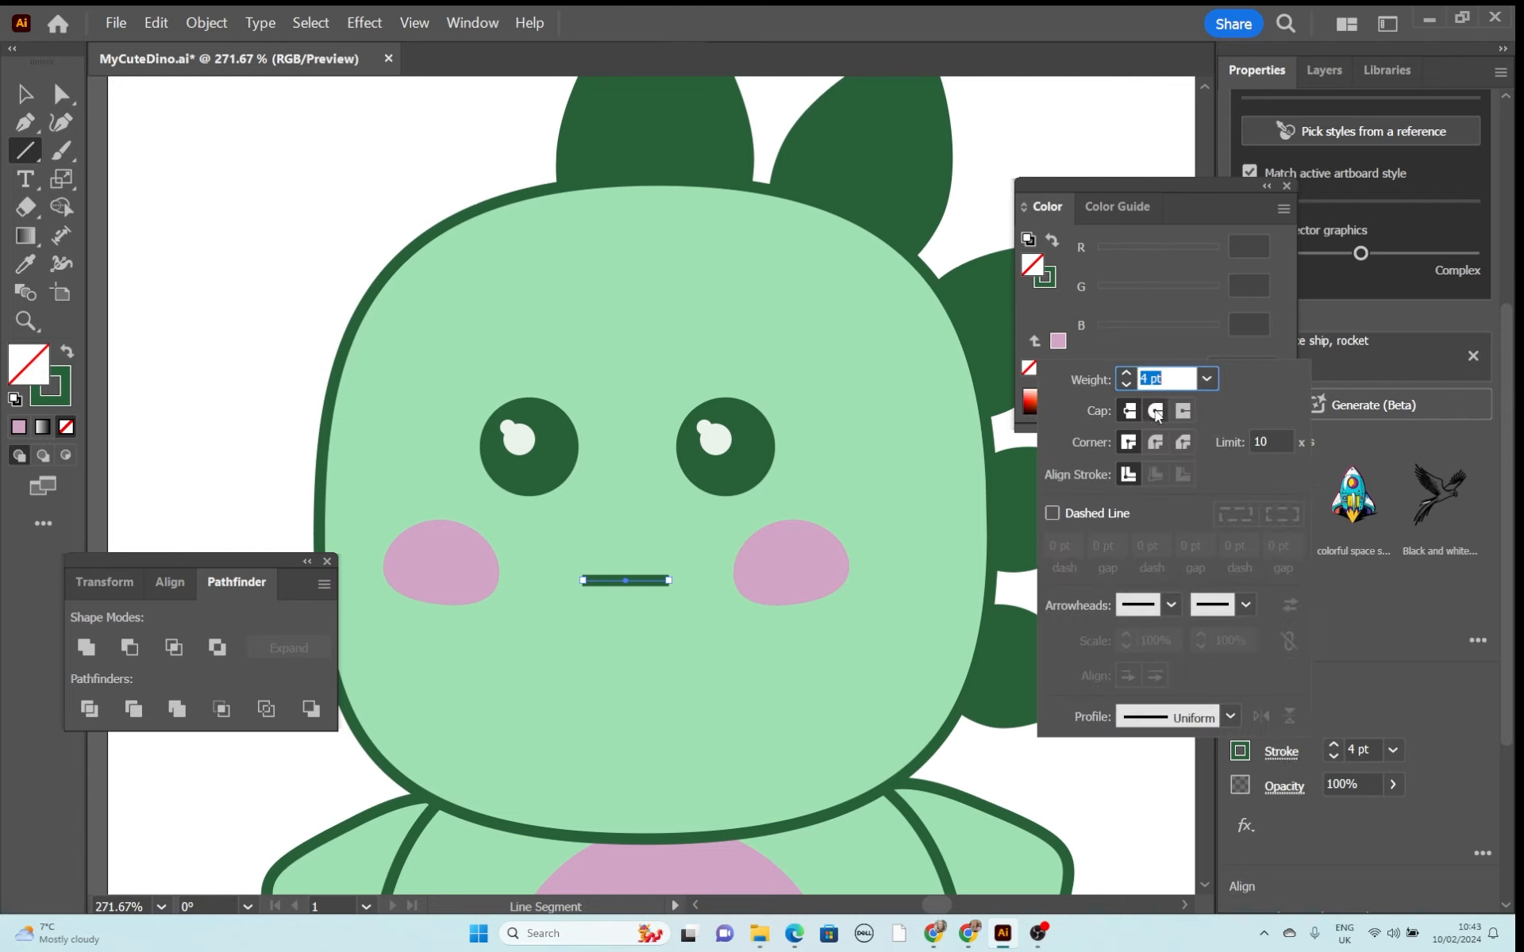
click(1155, 411)
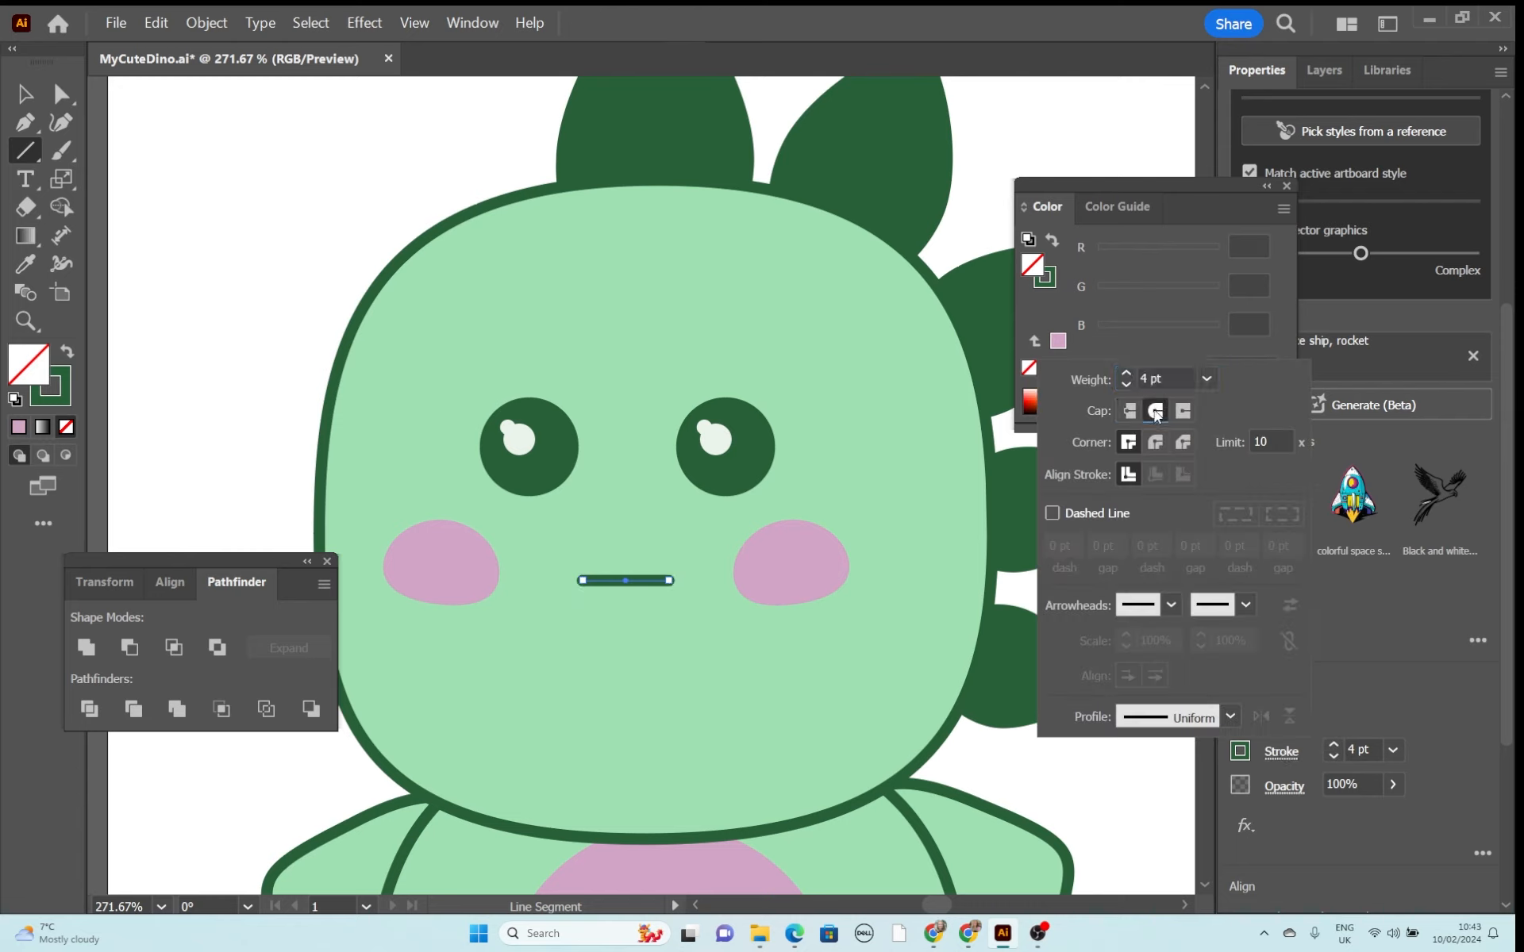
click(1375, 722)
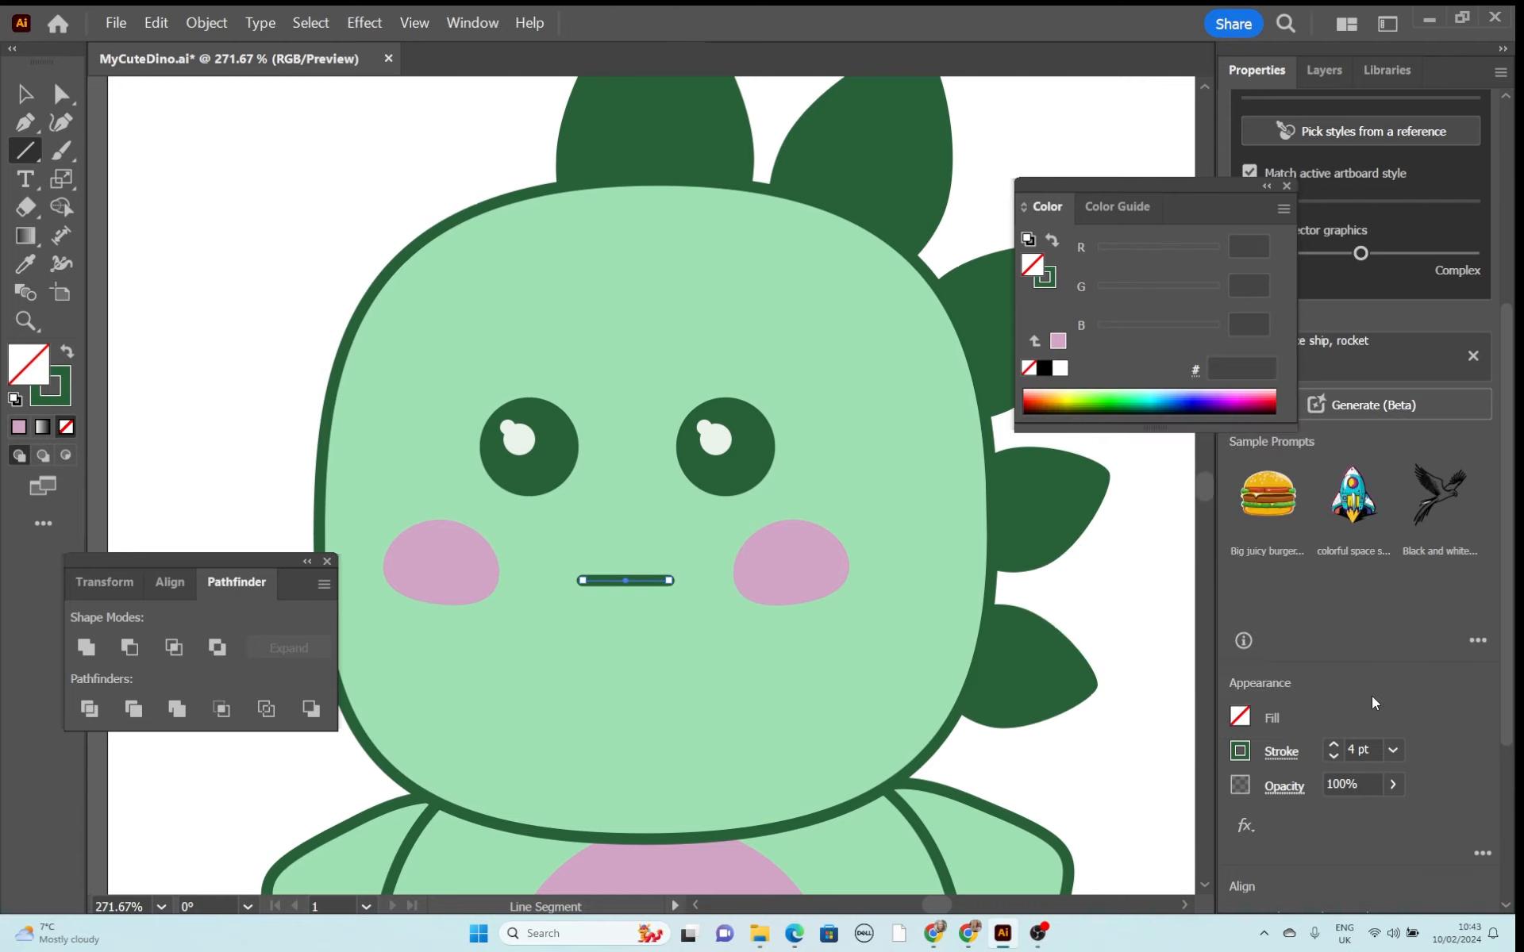
Bend the middle of the mouth line downward with the Curvature tool to form a smile.
click(55, 124)
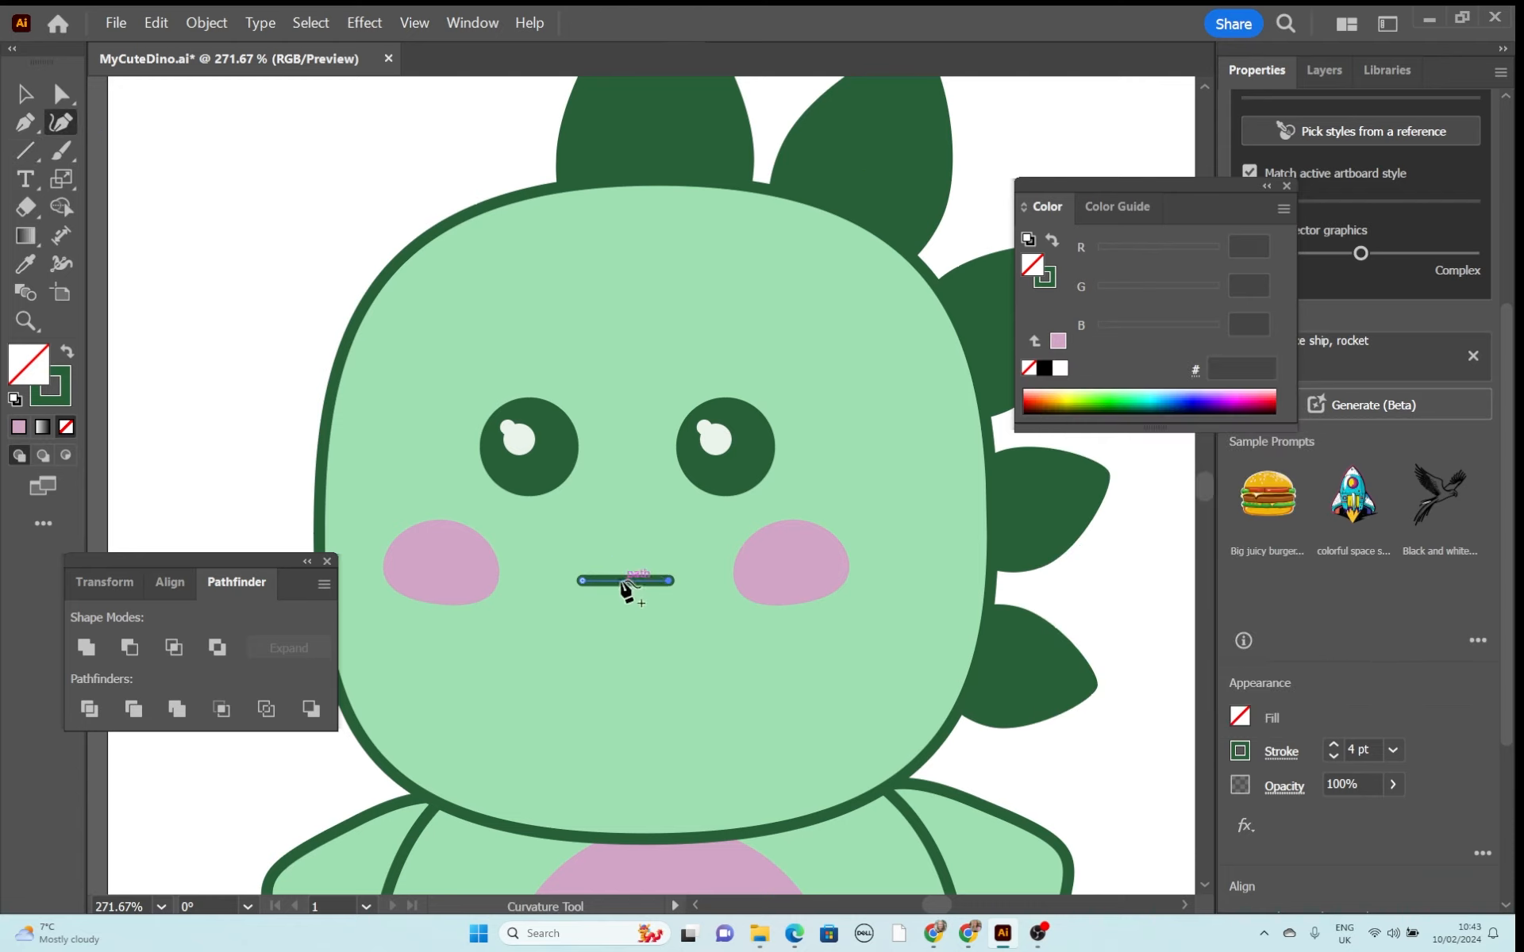
drag(625, 582, 624, 615)
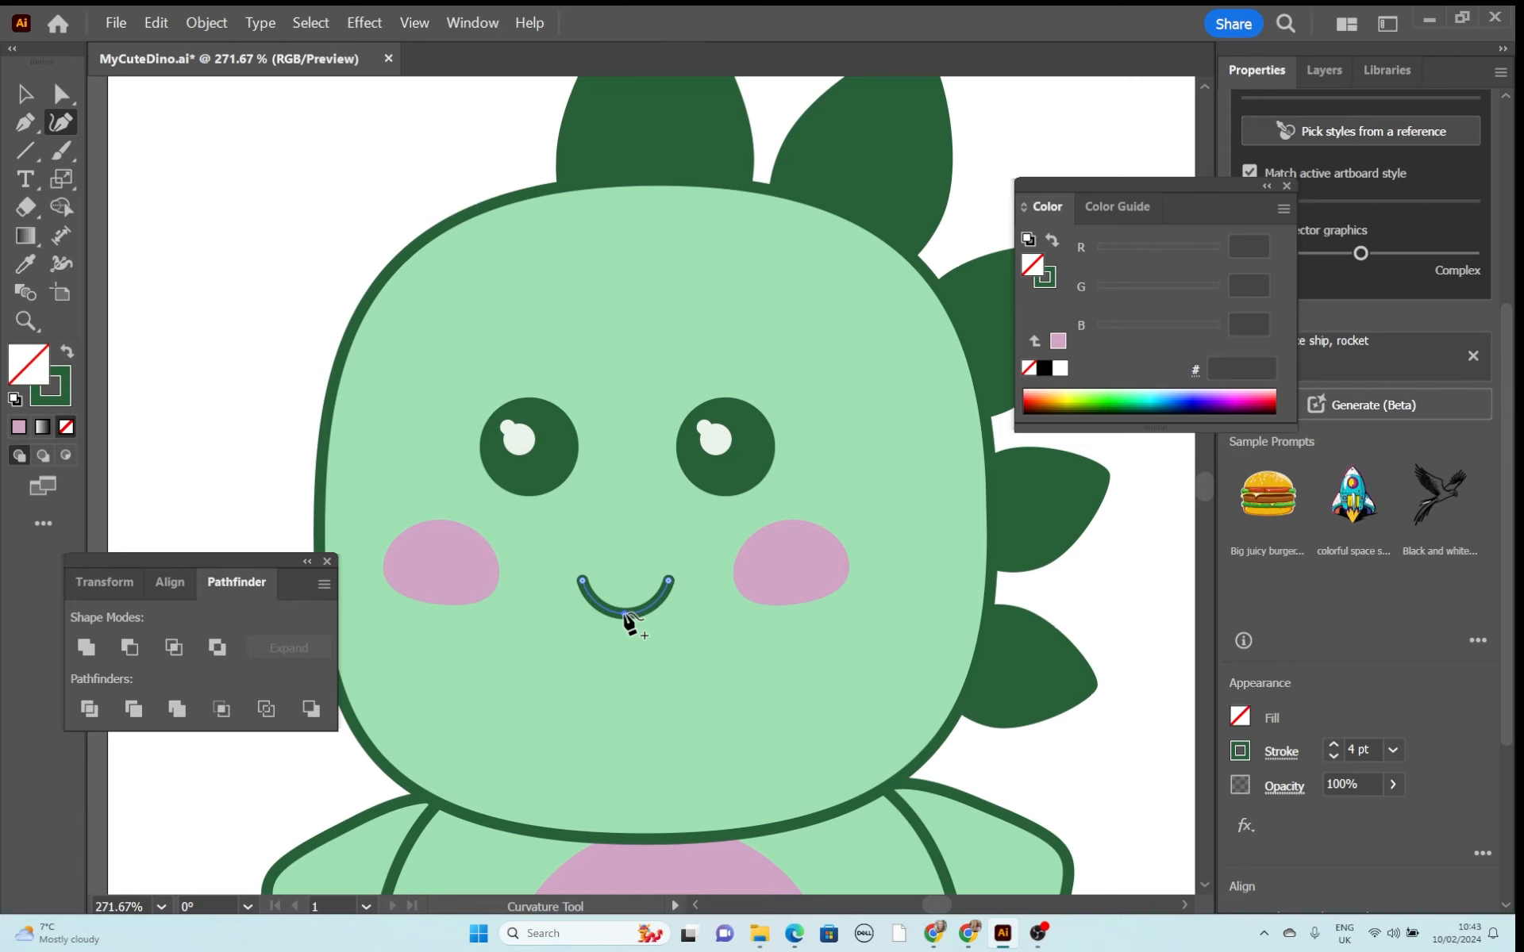
click(26, 94)
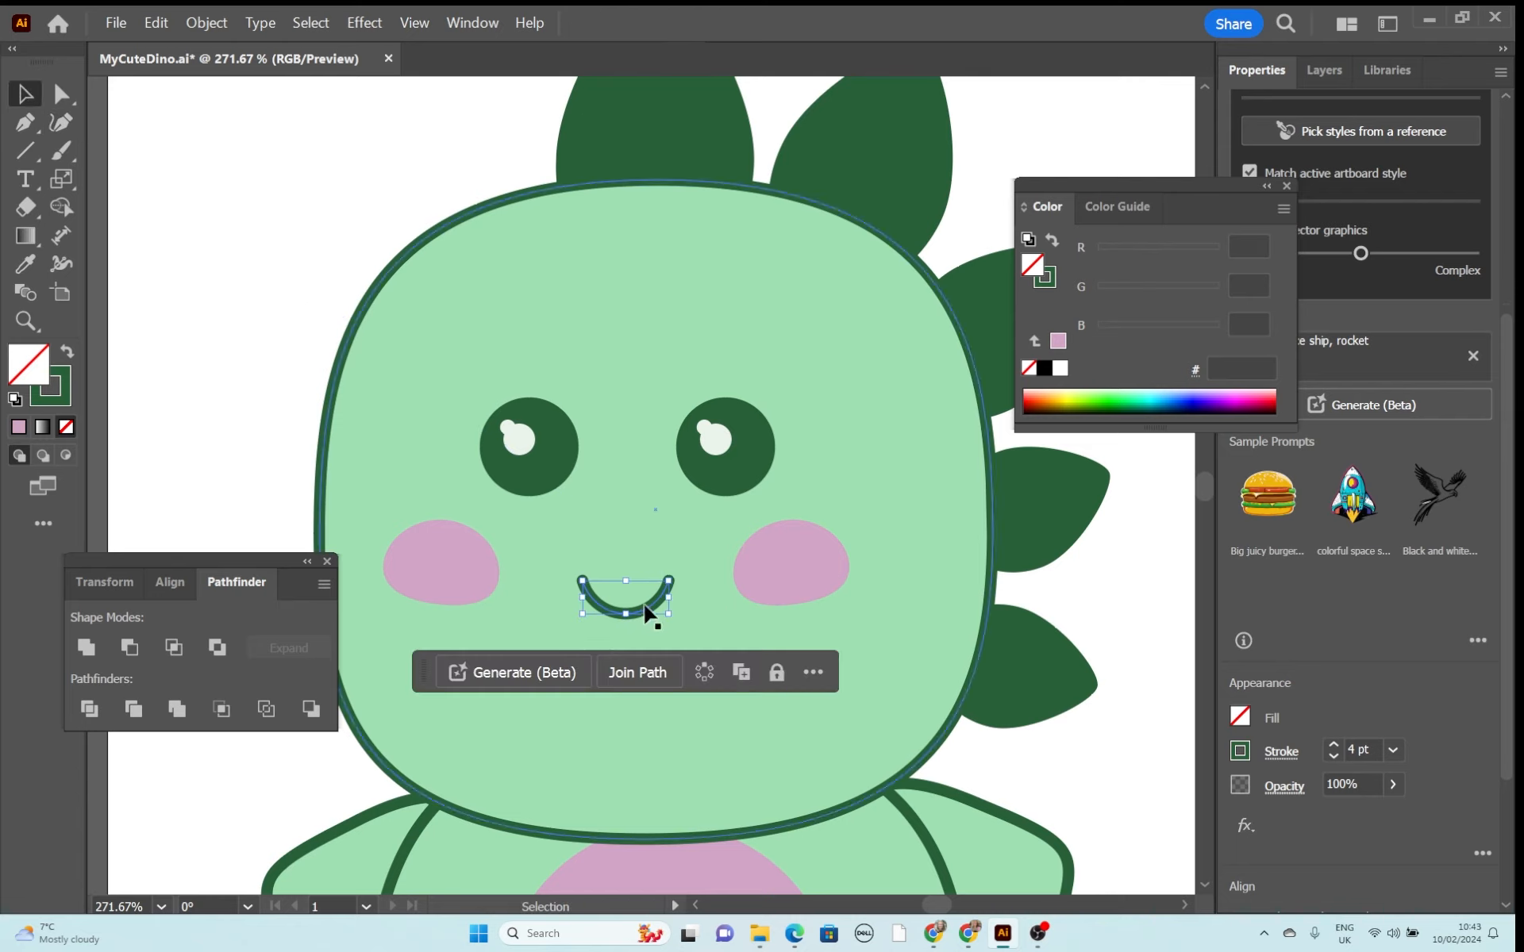
drag(646, 615, 652, 585)
click(156, 22)
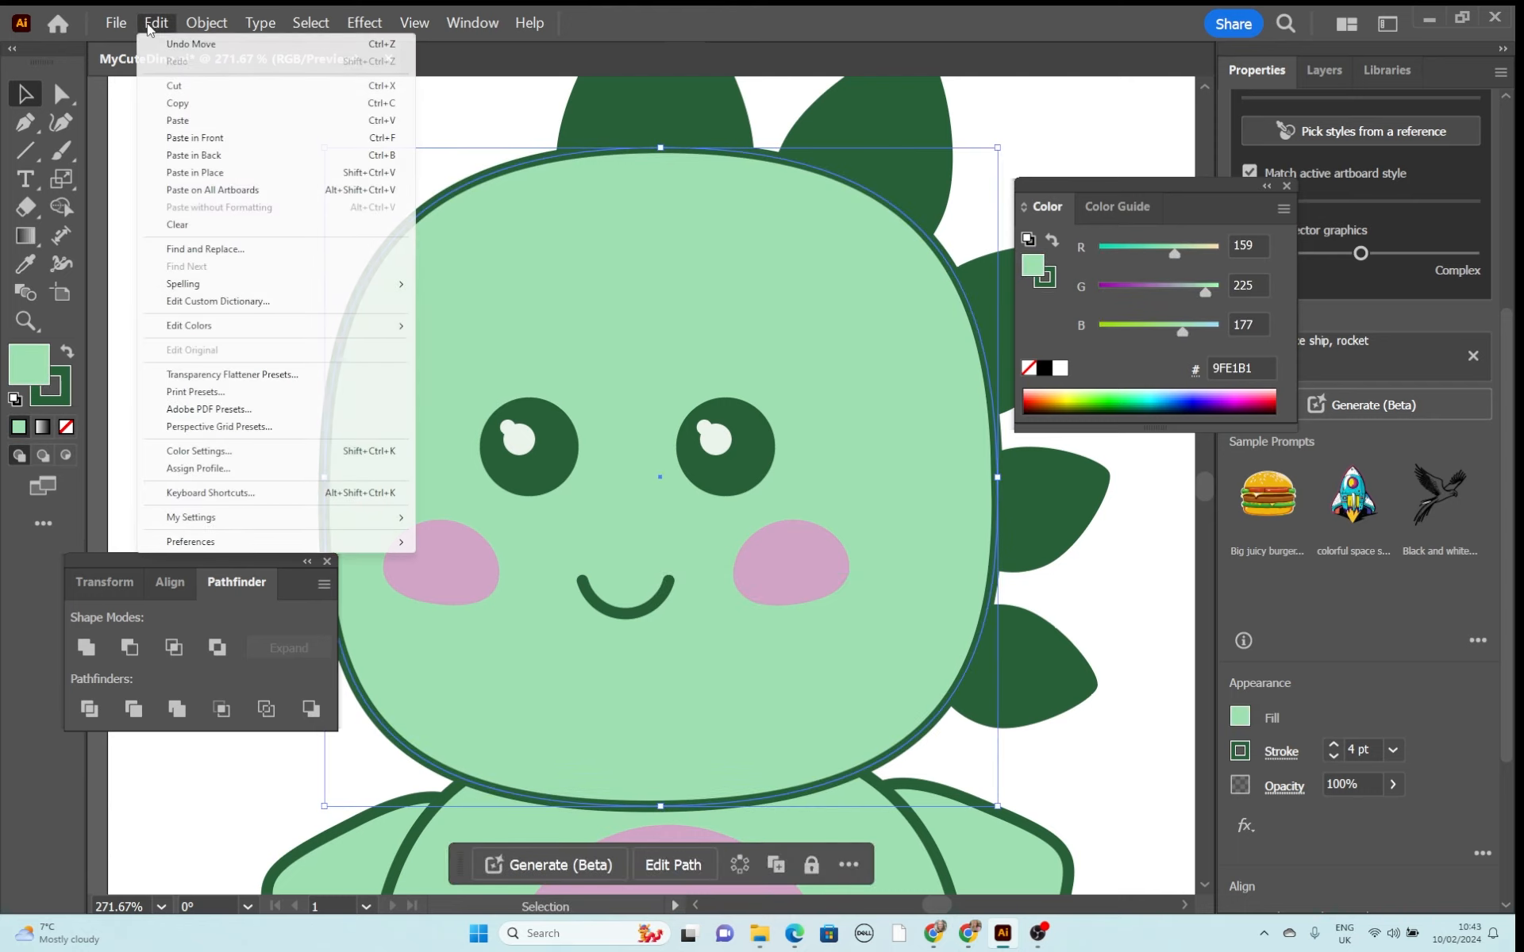
click(165, 44)
Move the smile up between the cheeks and scale it down to about two thirds of its size.
click(625, 618)
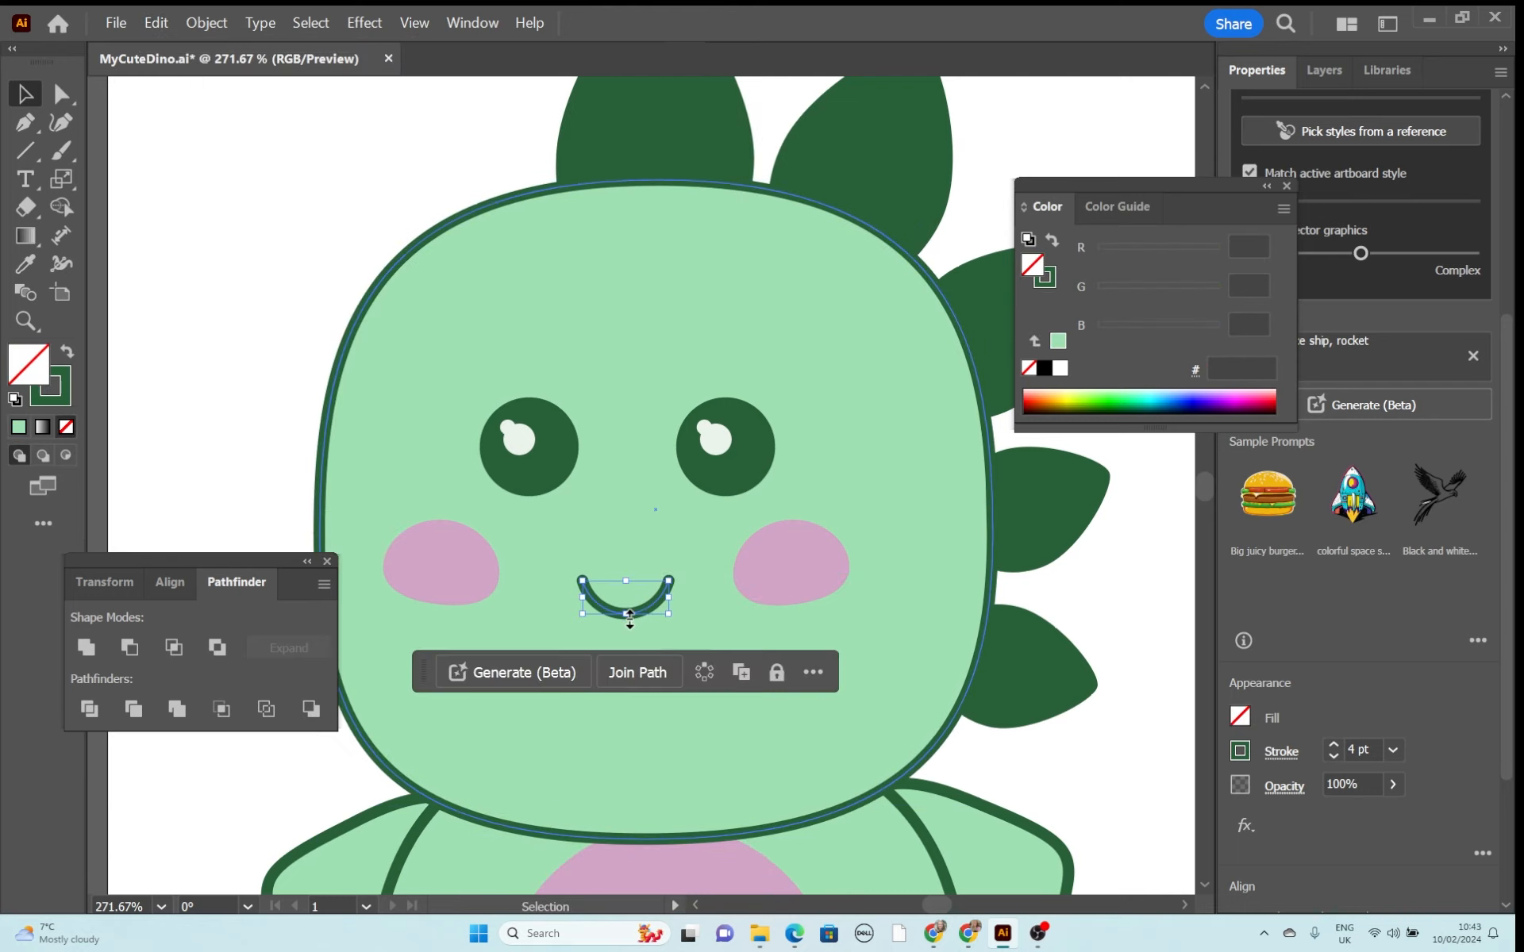
drag(657, 615, 646, 573)
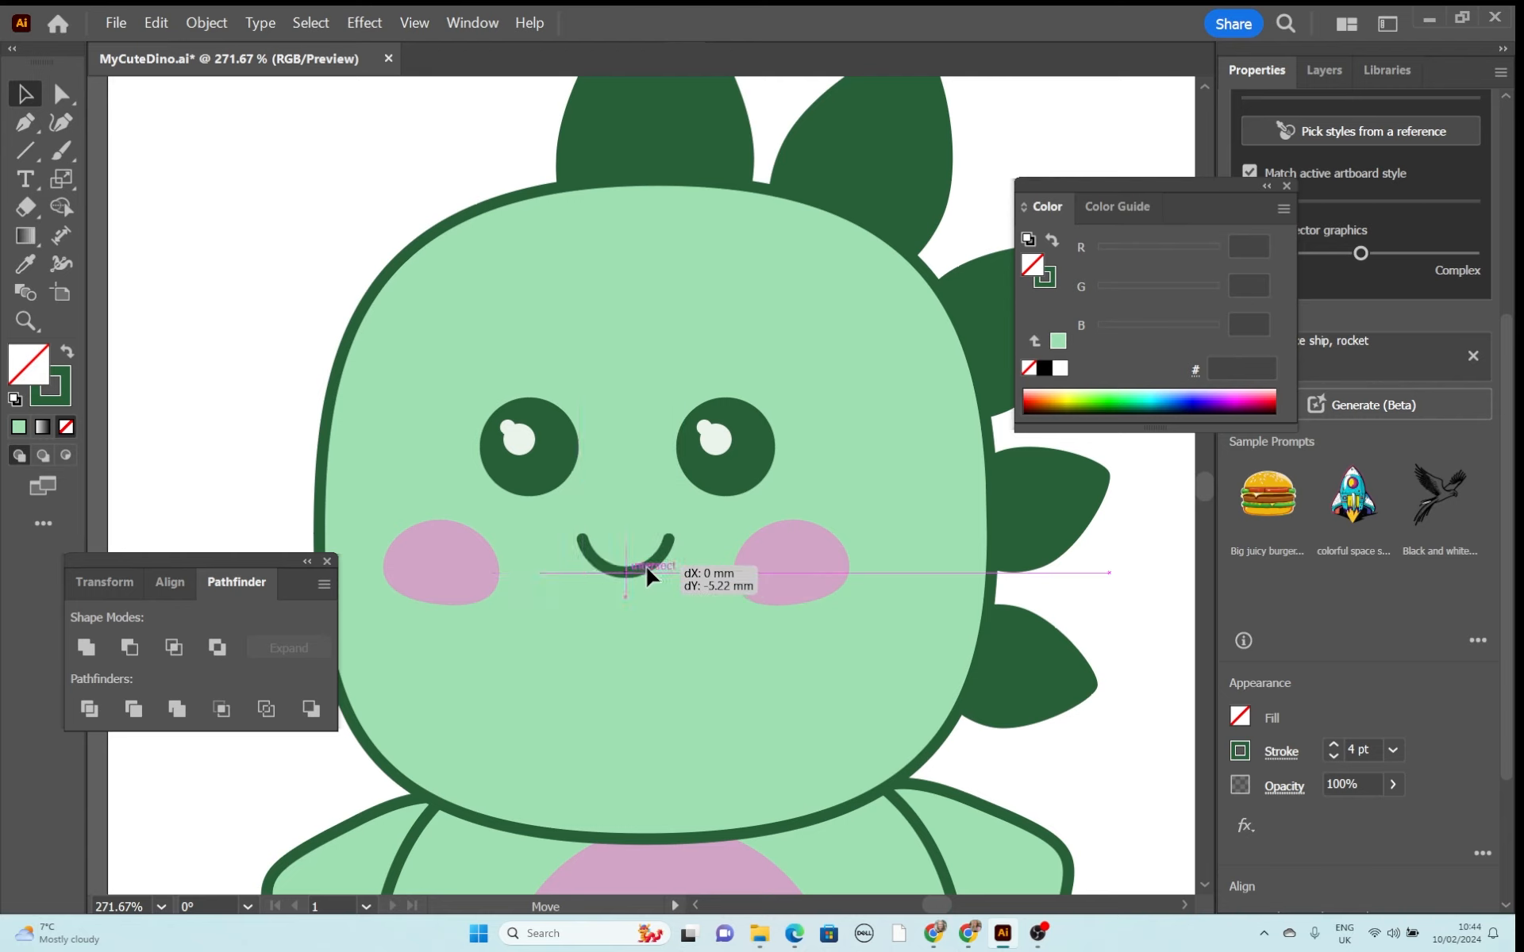
mouse_move(648, 575)
mouse_down()
mouse_move(662, 563)
mouse_move(667, 582)
mouse_move(641, 580)
mouse_up()
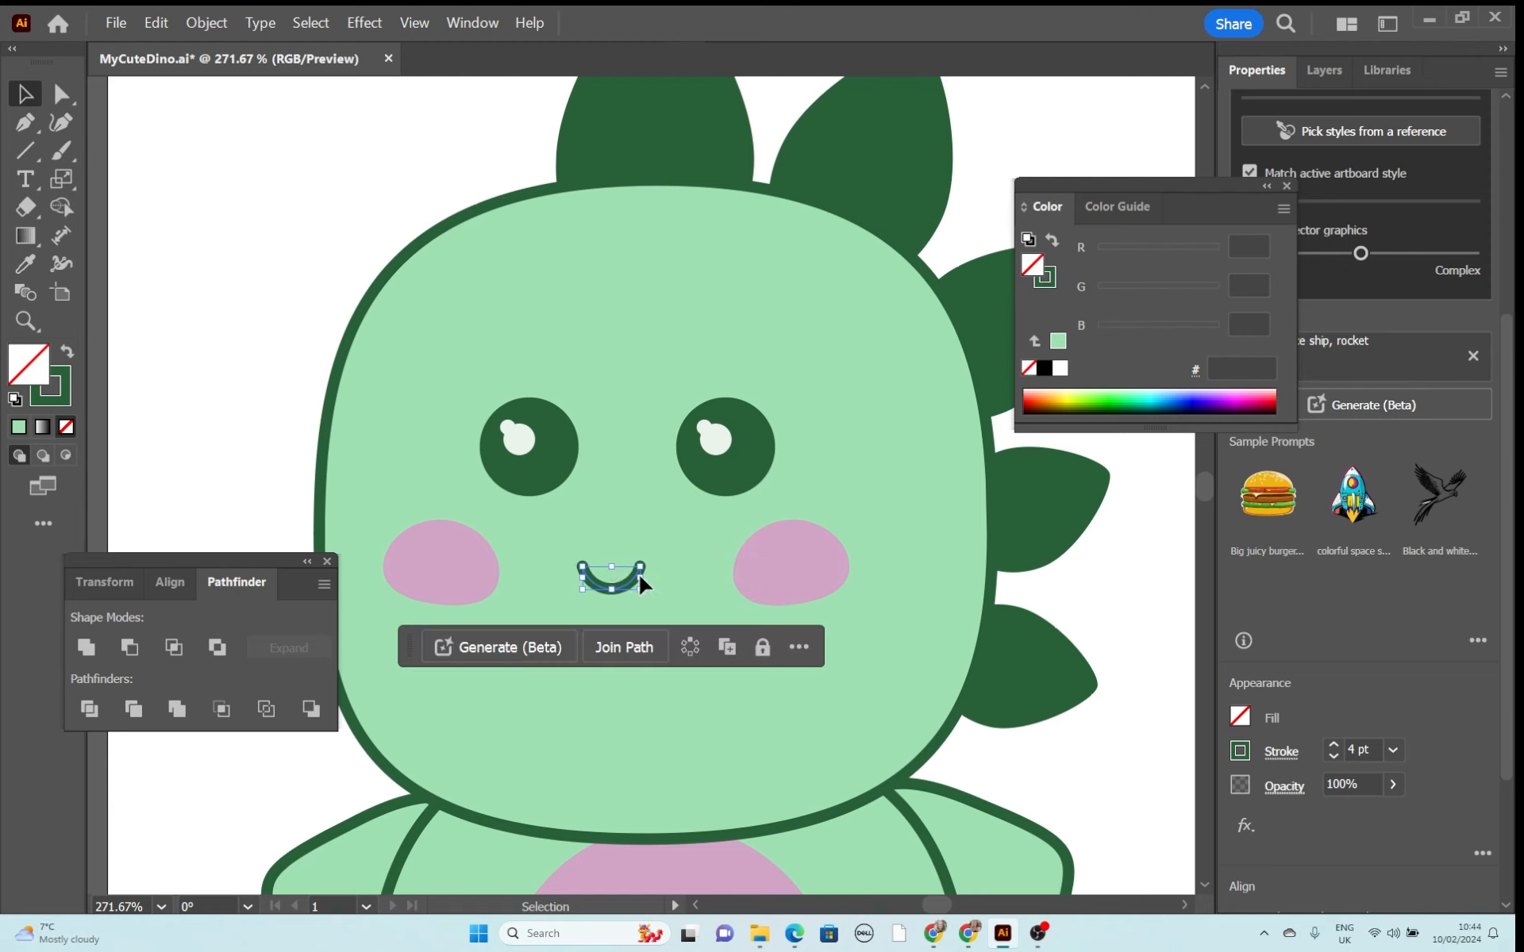
click(629, 587)
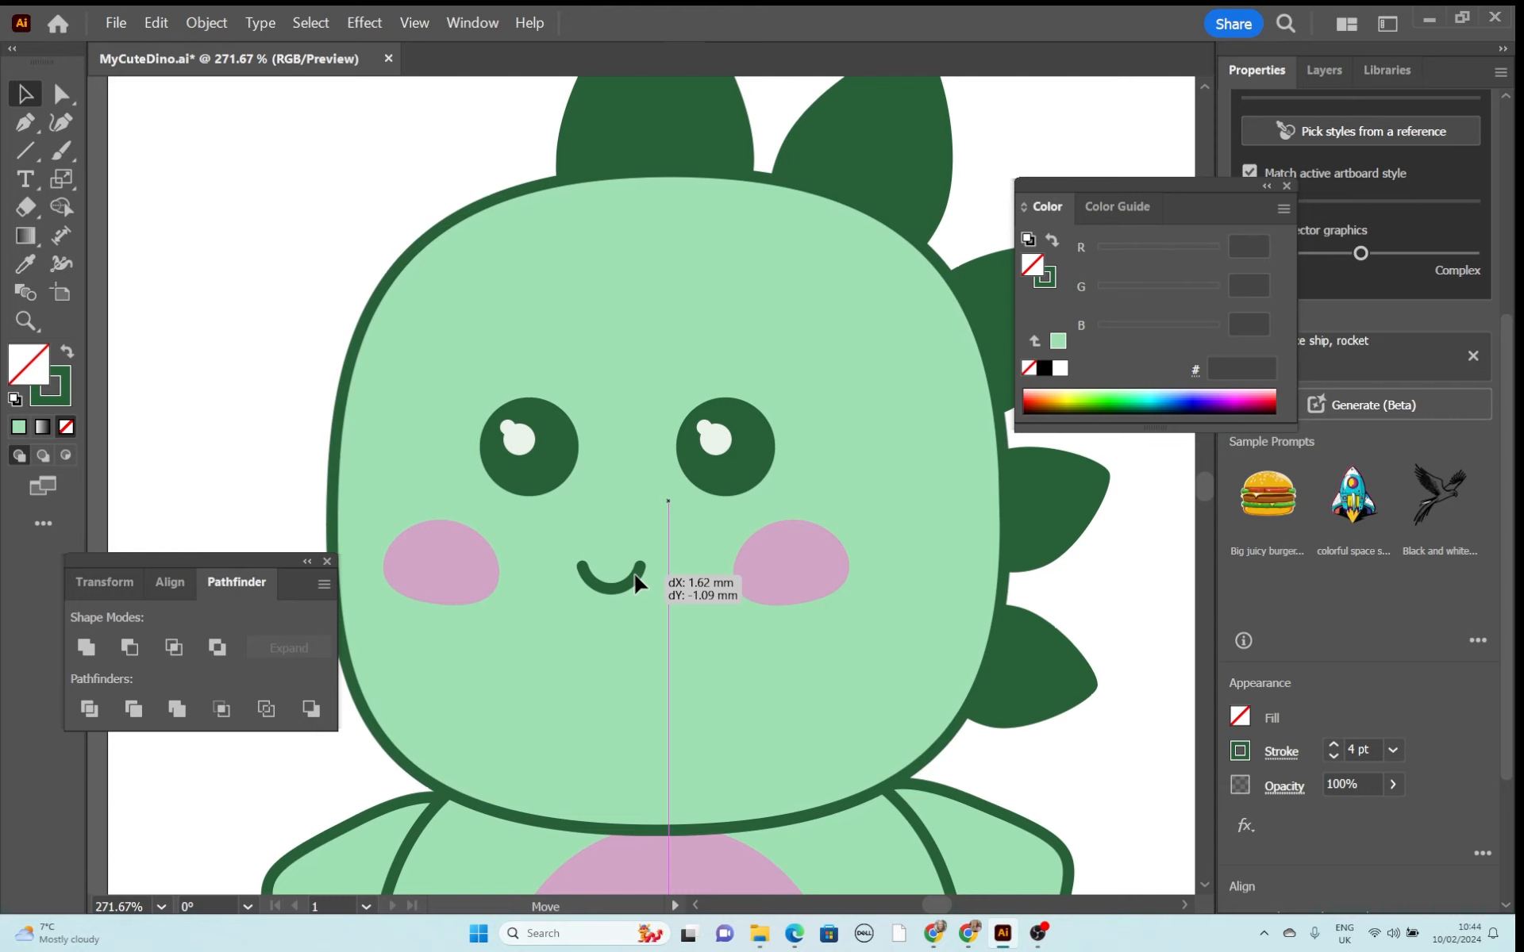
click(157, 22)
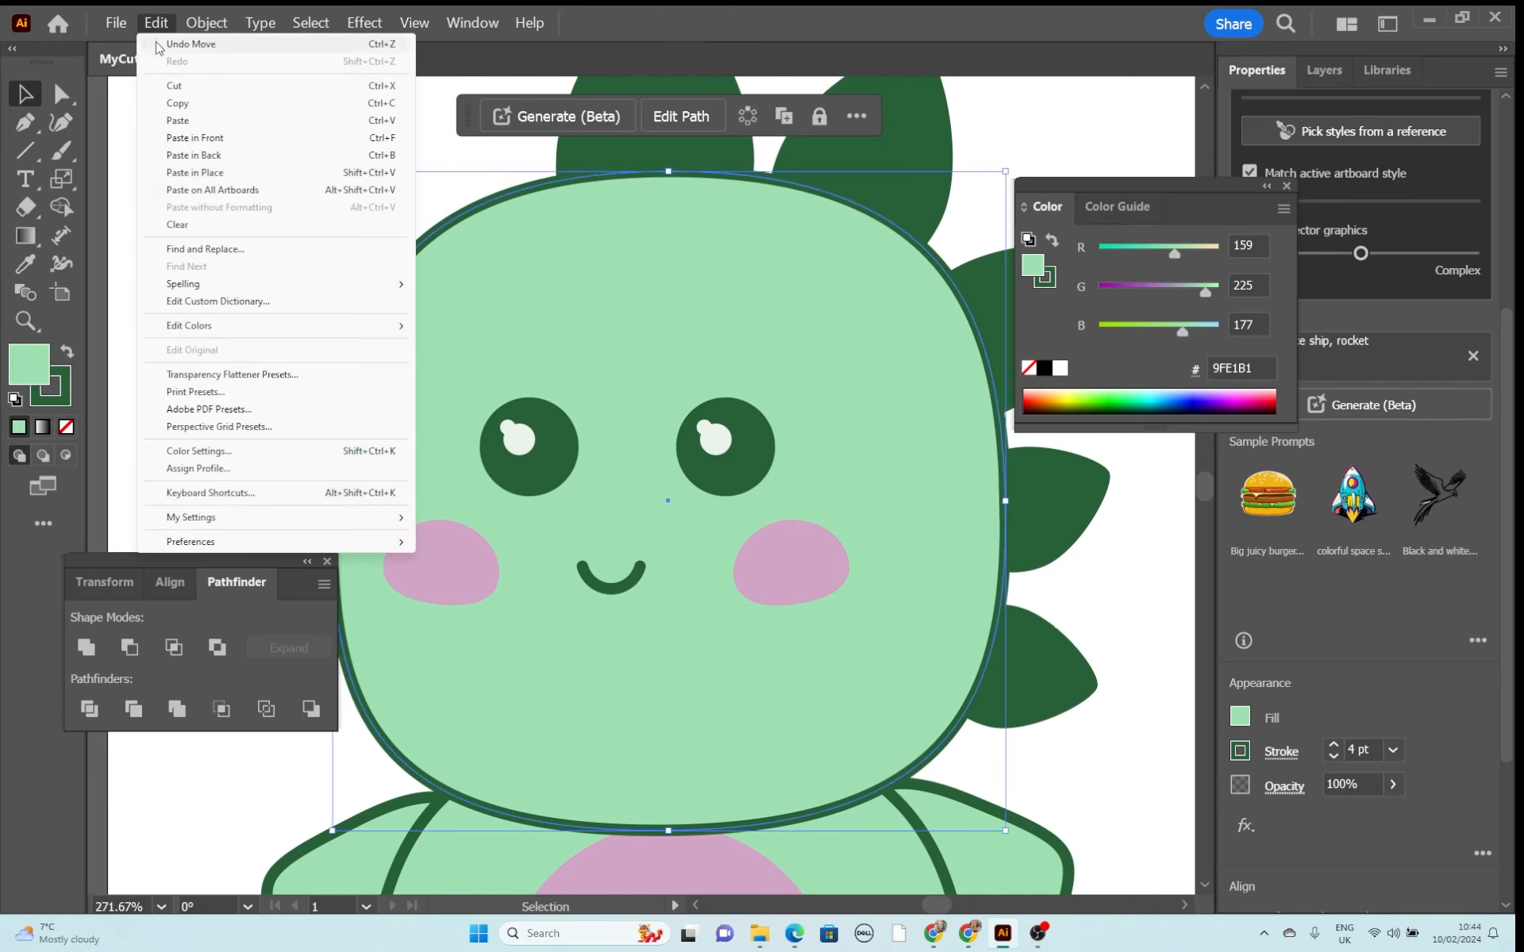
click(159, 43)
Centre the smile between the two eyes by moving it about 2 mm right and 1.9 mm up.
click(624, 589)
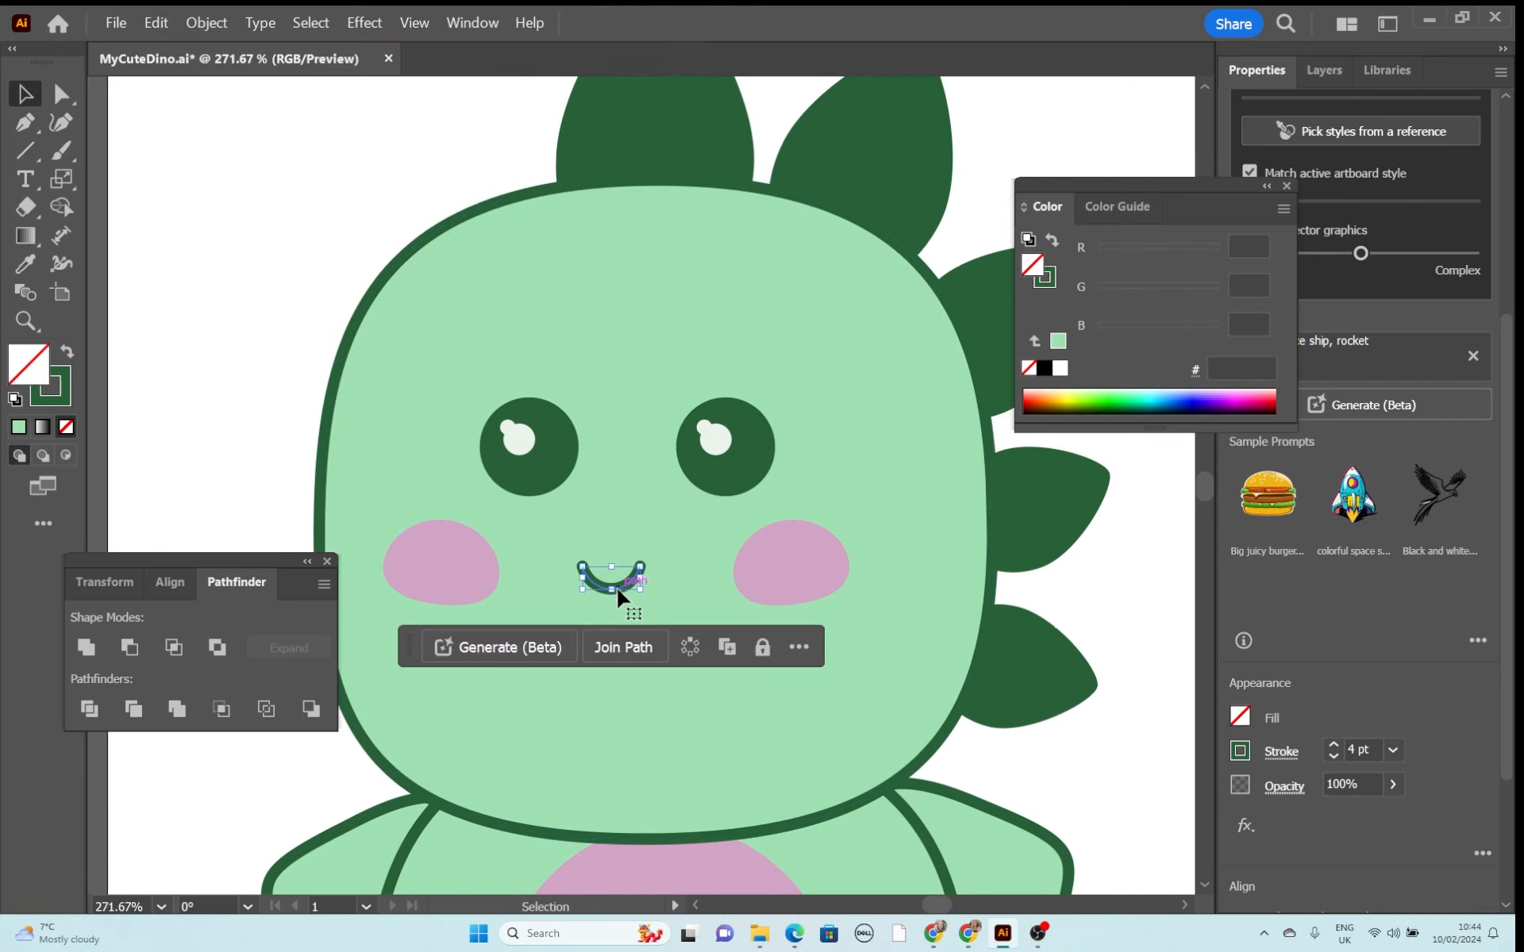
drag(626, 591, 643, 582)
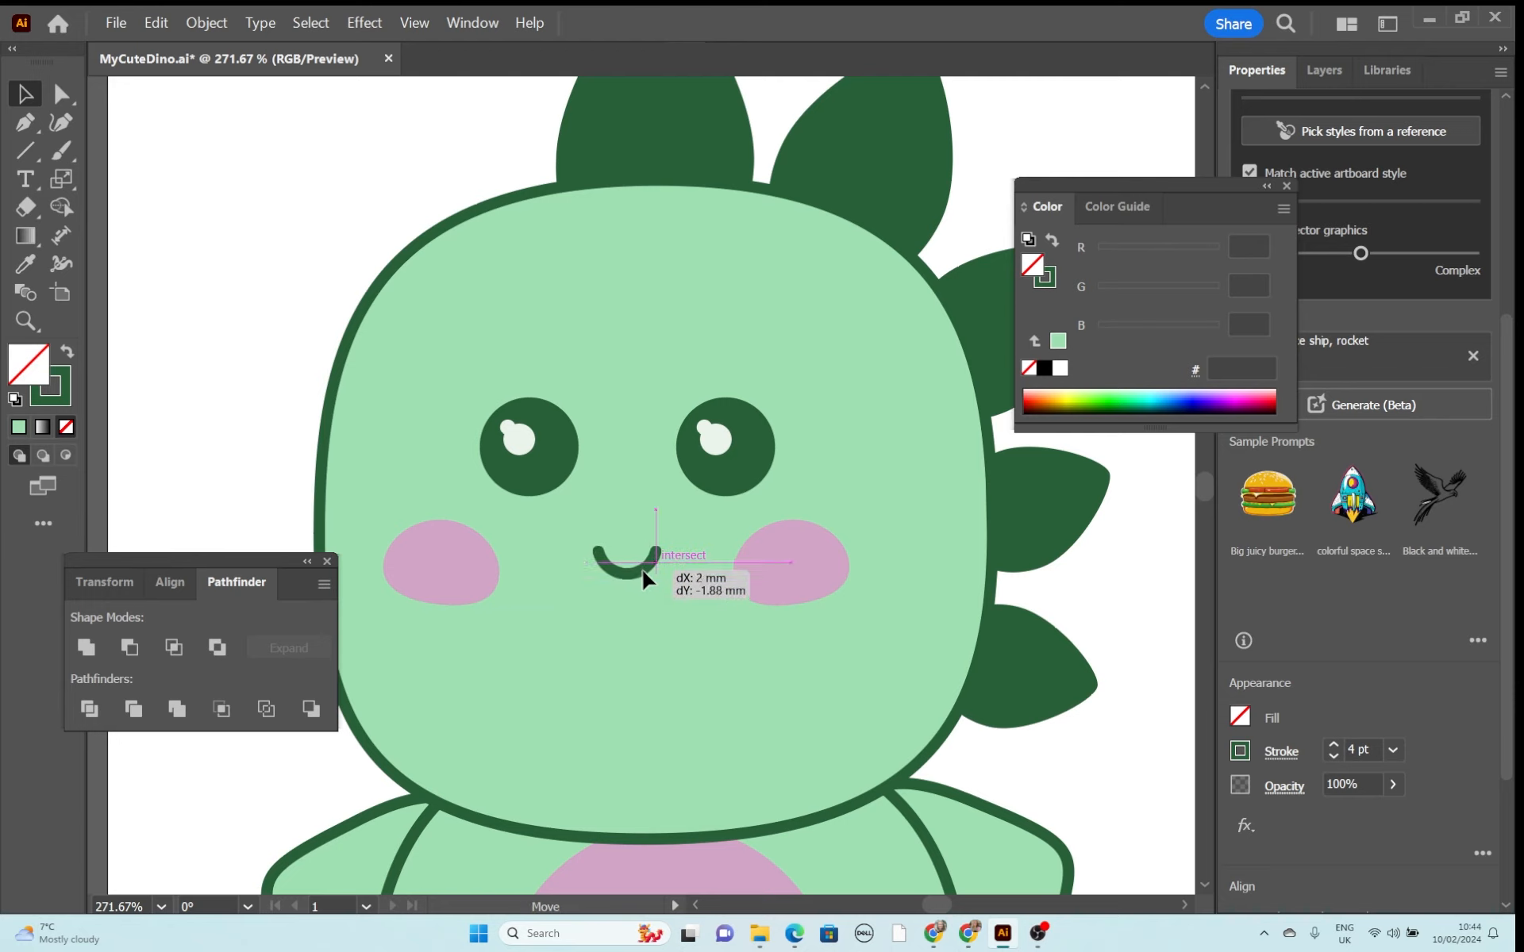
drag(645, 577, 645, 578)
Draw a small circle for the tongue at the bottom of the smile and fill it with pink D1A6C6.
drag(35, 159, 87, 176)
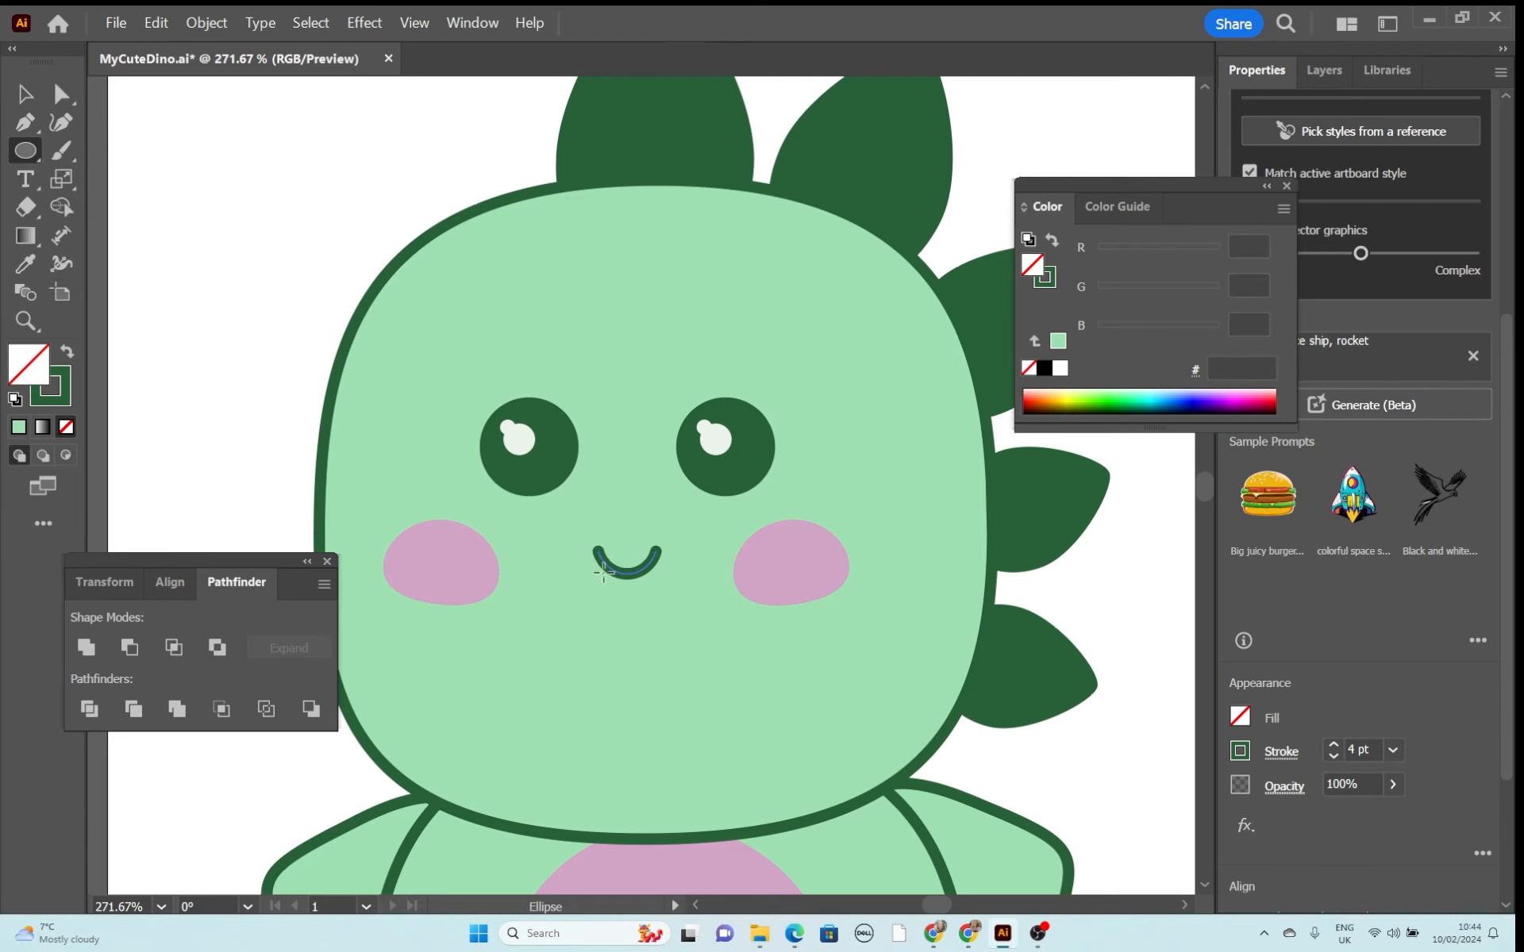
drag(609, 570, 643, 604)
click(1242, 716)
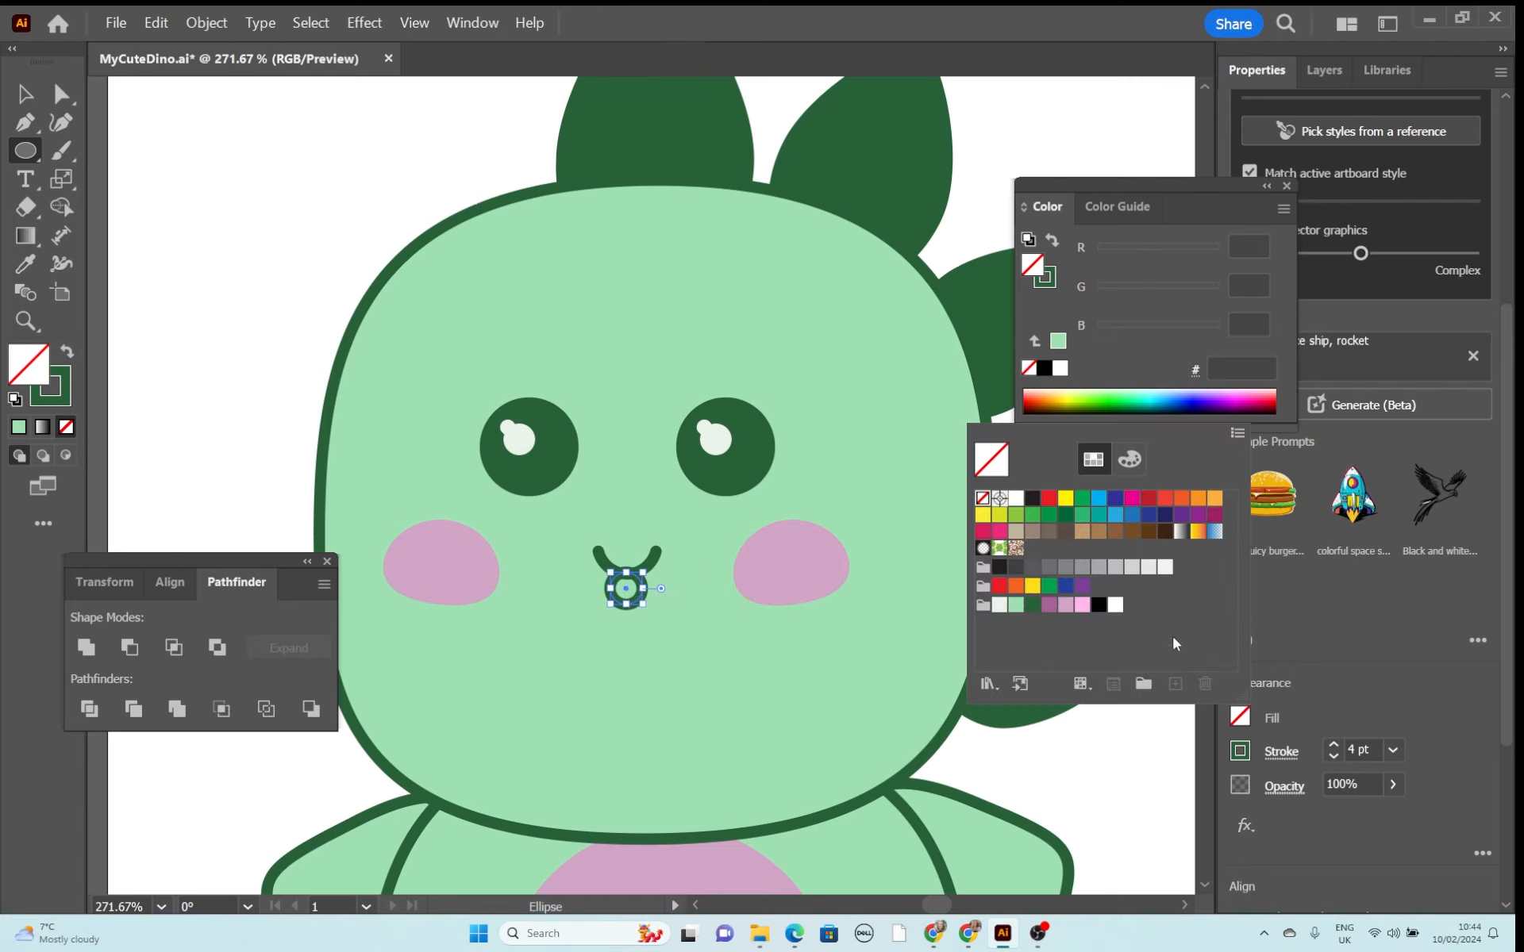
click(1060, 606)
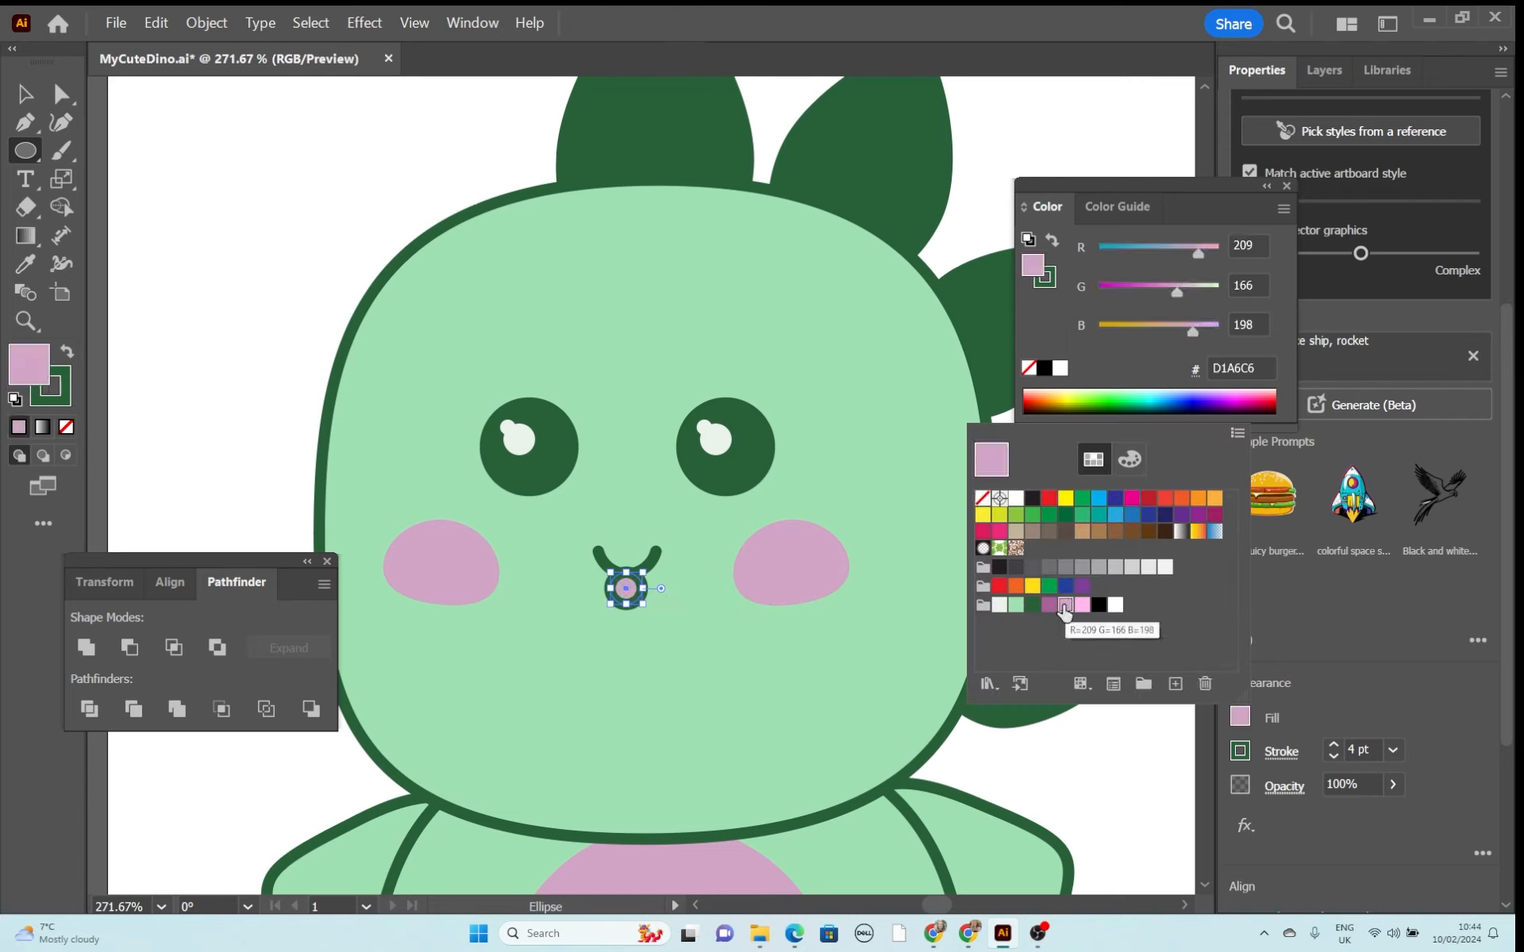
click(68, 97)
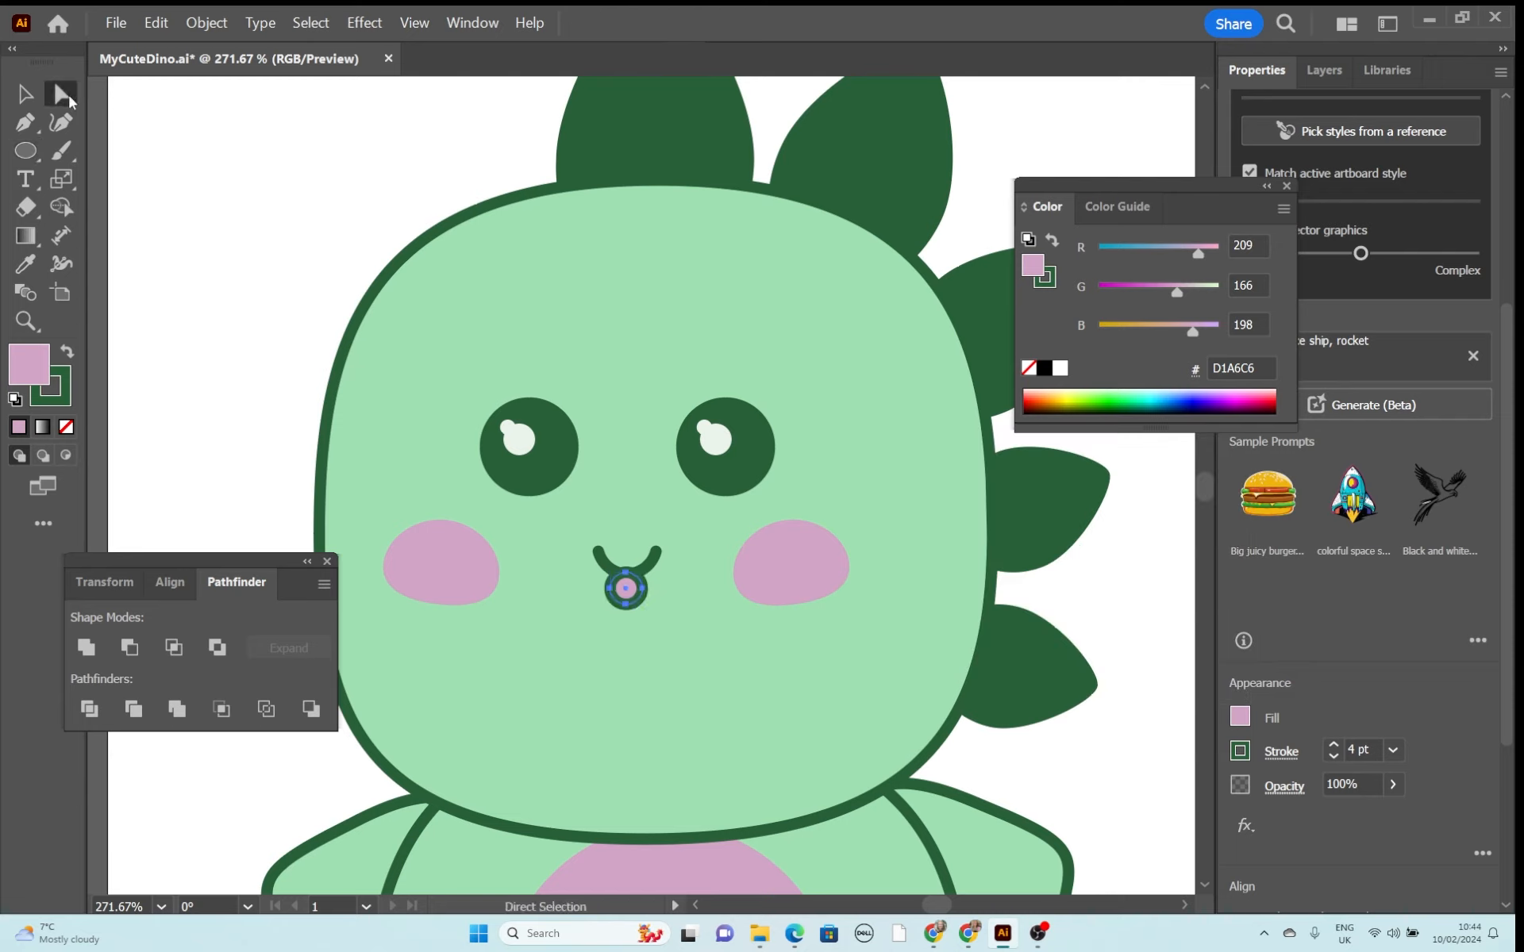
Flatten the tongue circle by pulling its top anchor point down, and move the tongue up against the smile.
click(627, 574)
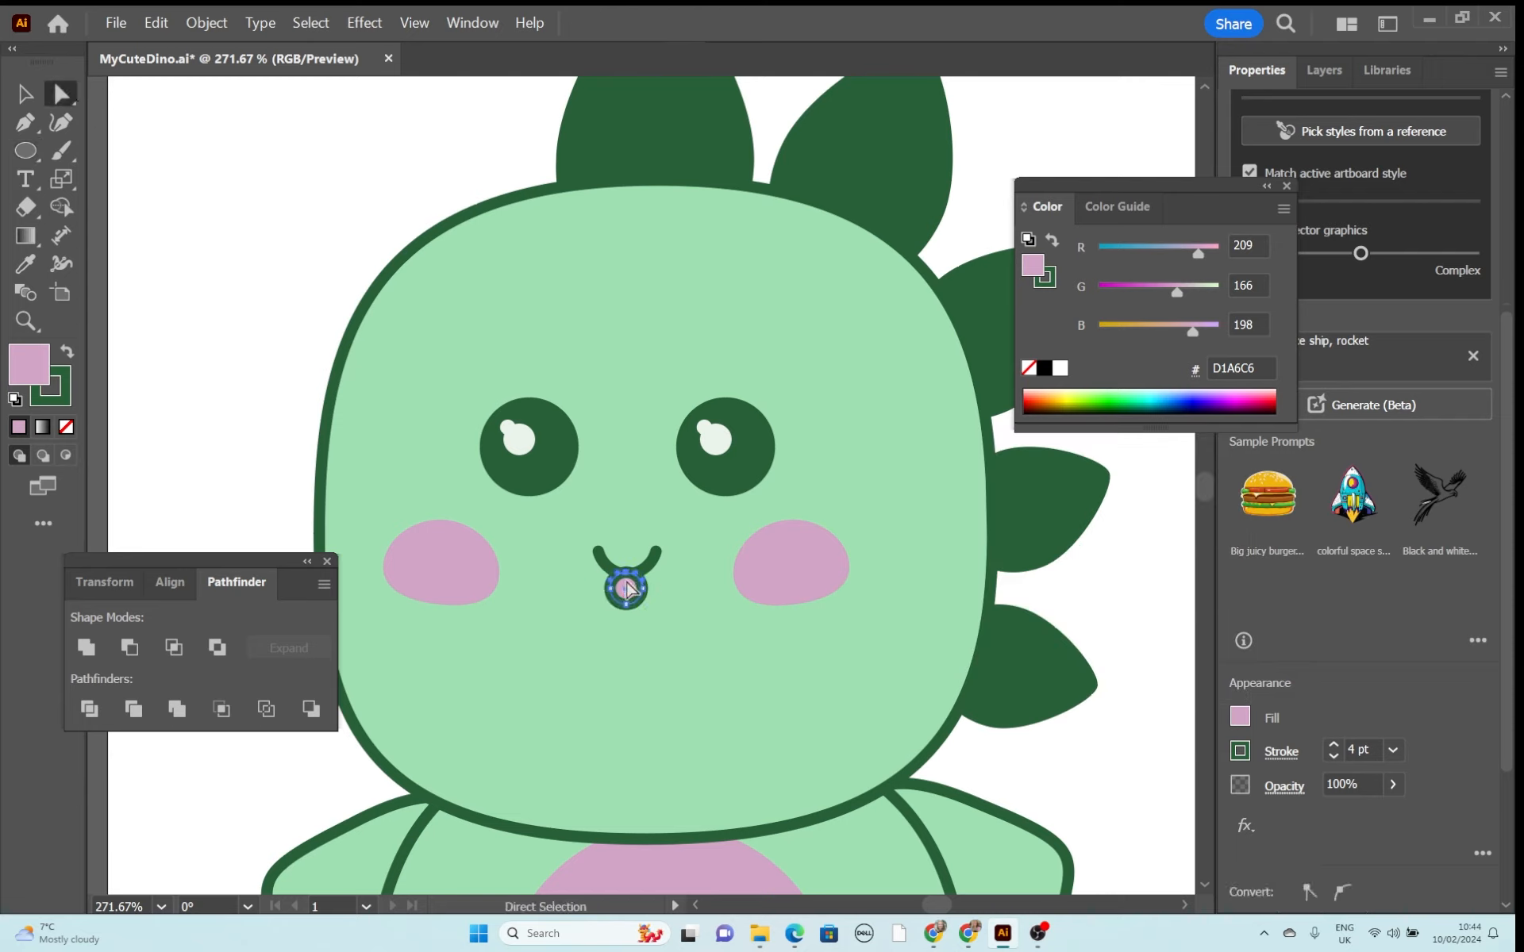
drag(627, 584, 626, 589)
click(25, 94)
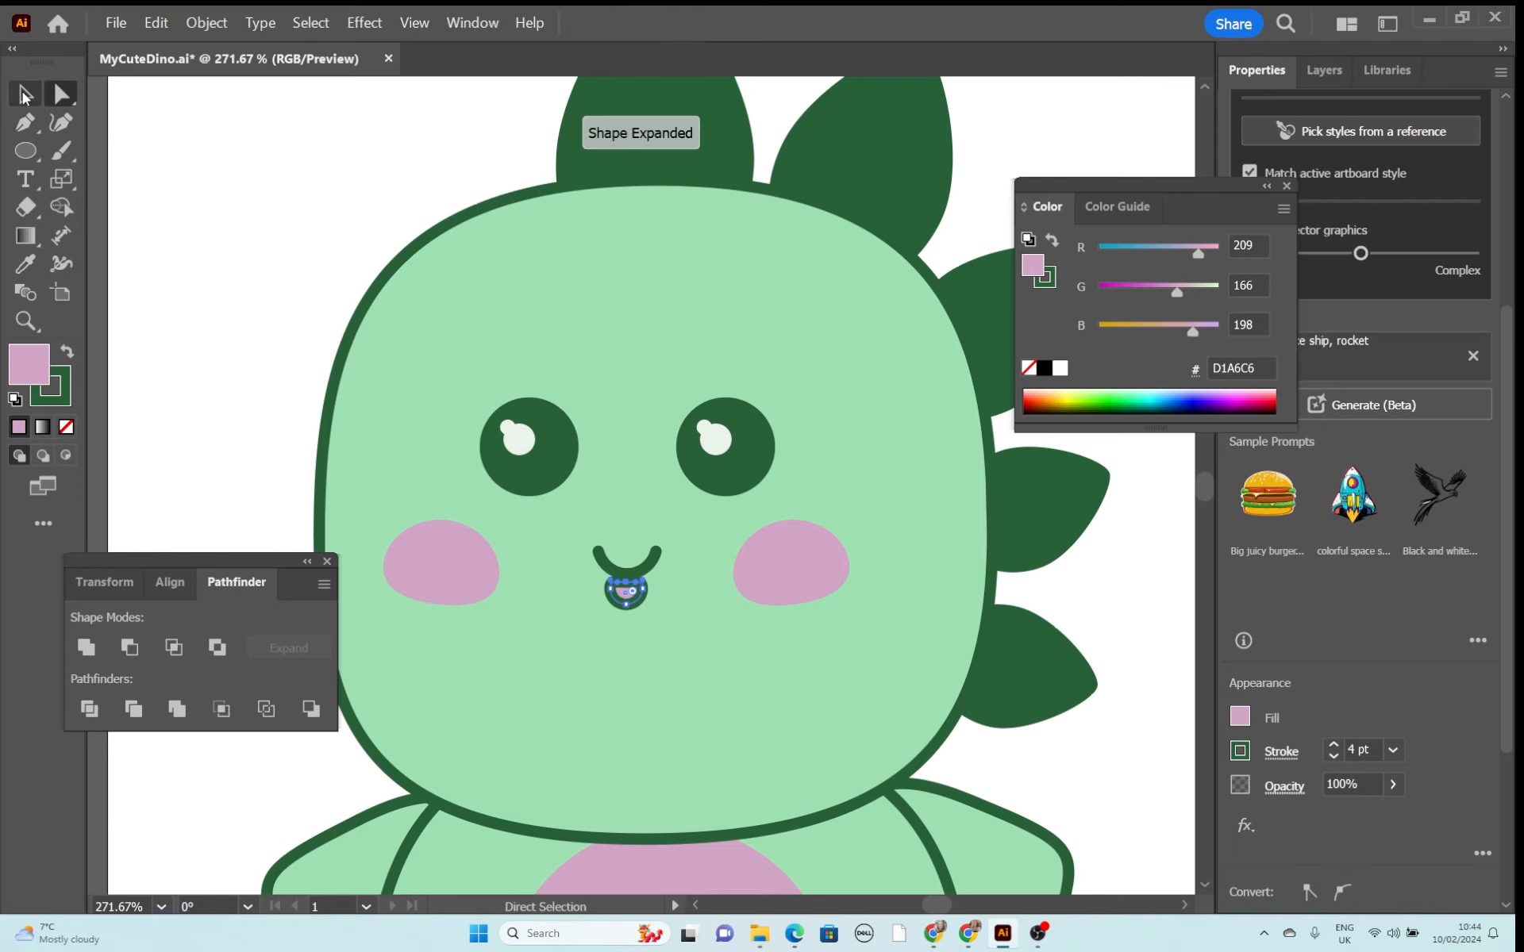
click(664, 607)
click(632, 607)
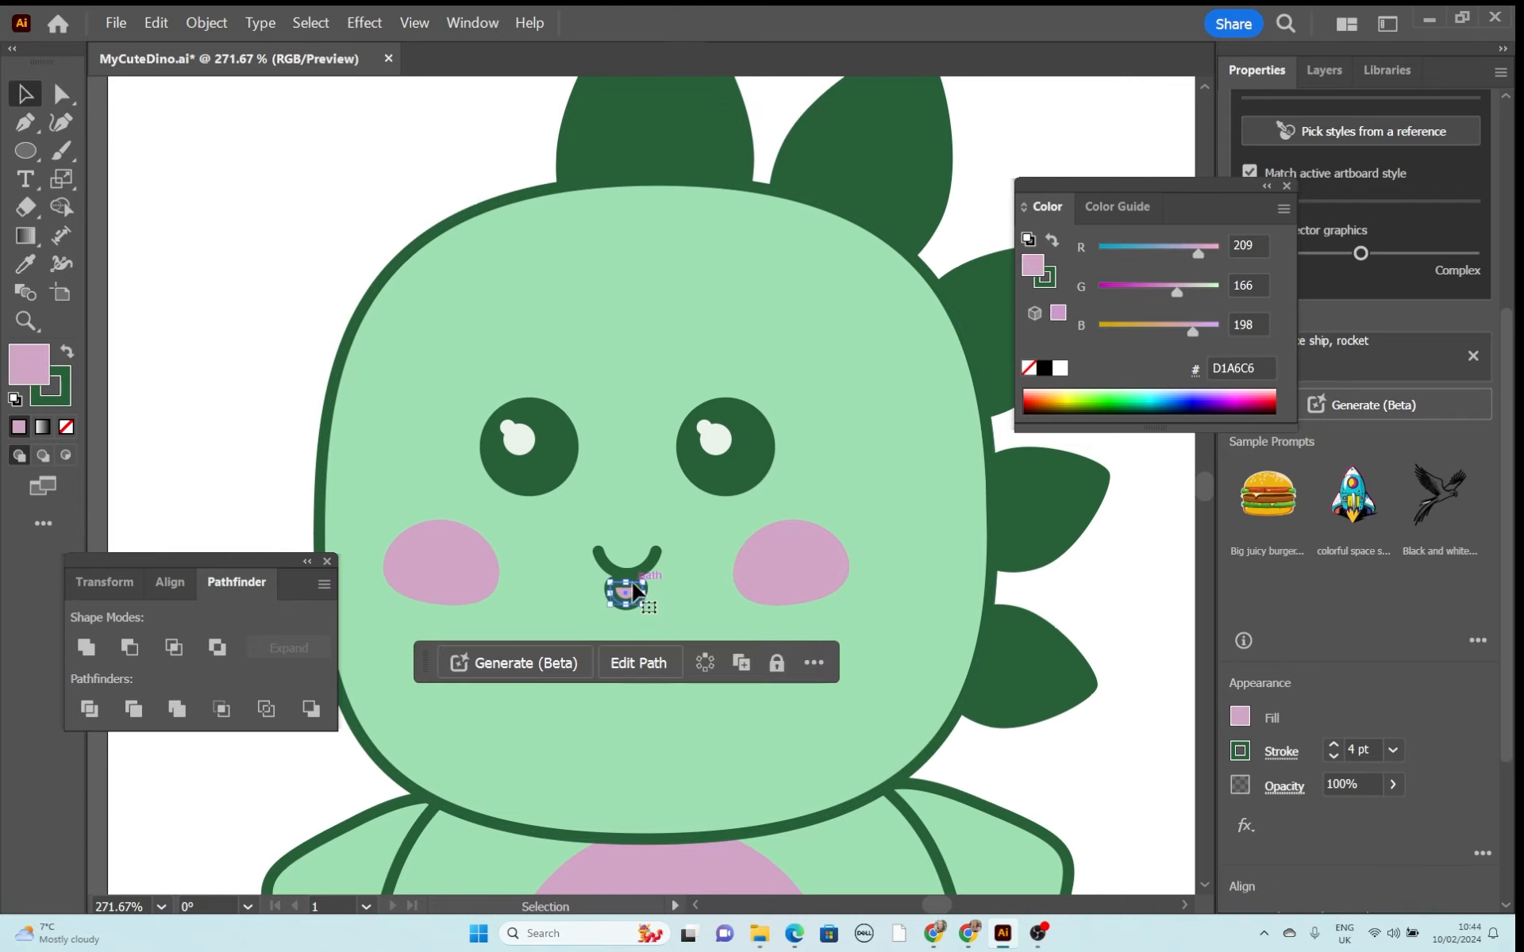
drag(635, 589, 635, 583)
click(275, 242)
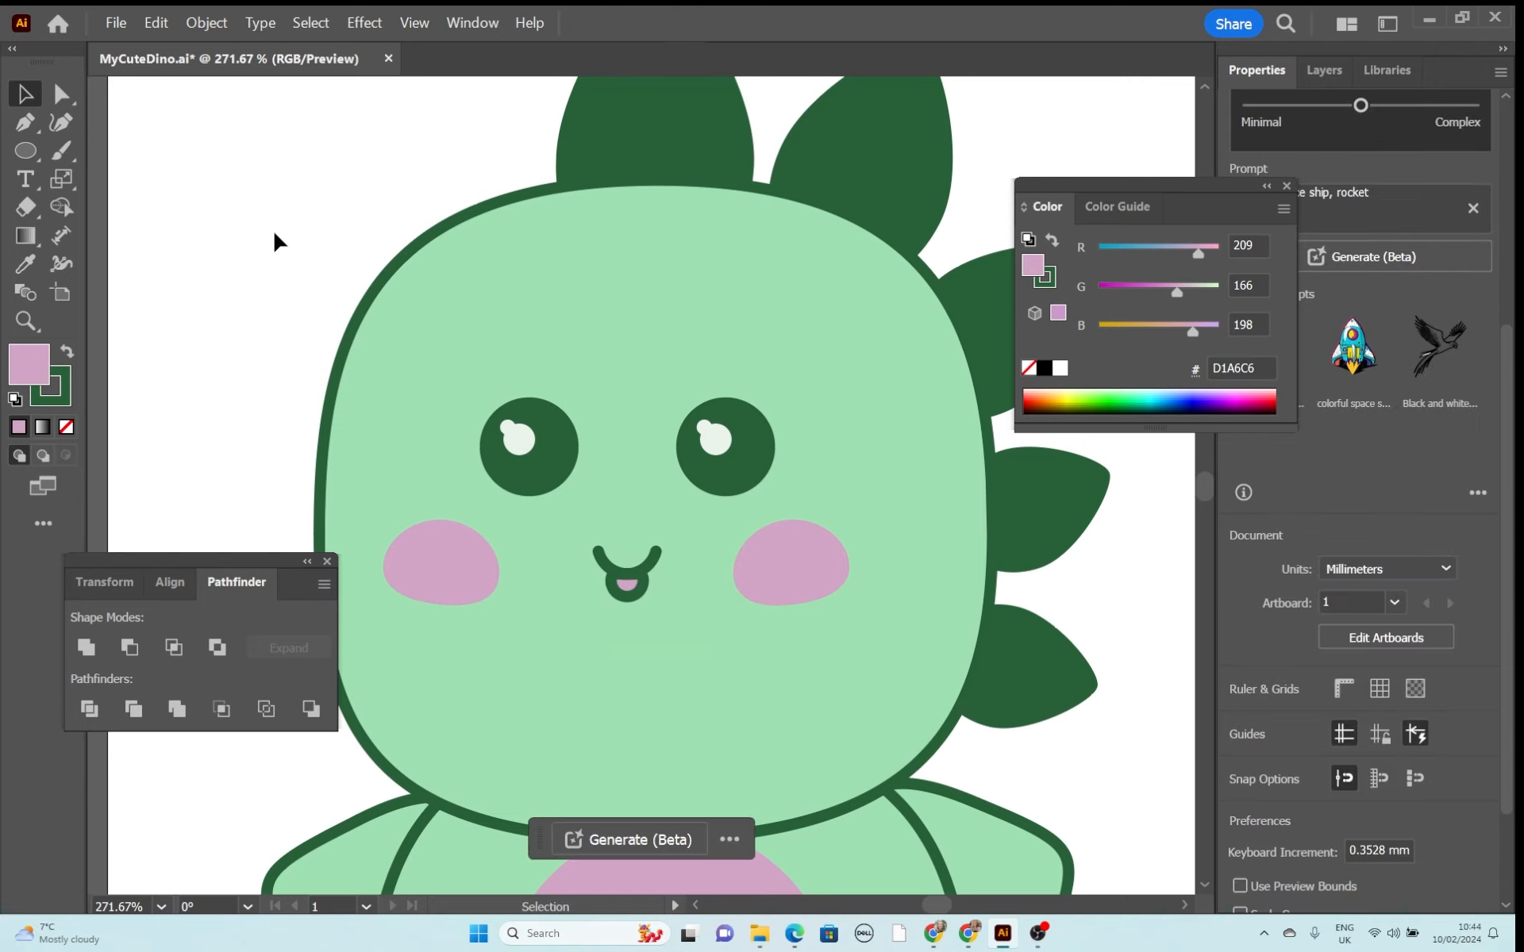
Align the stroke of the dinosaur's head shape to the outside of its path.
click(25, 321)
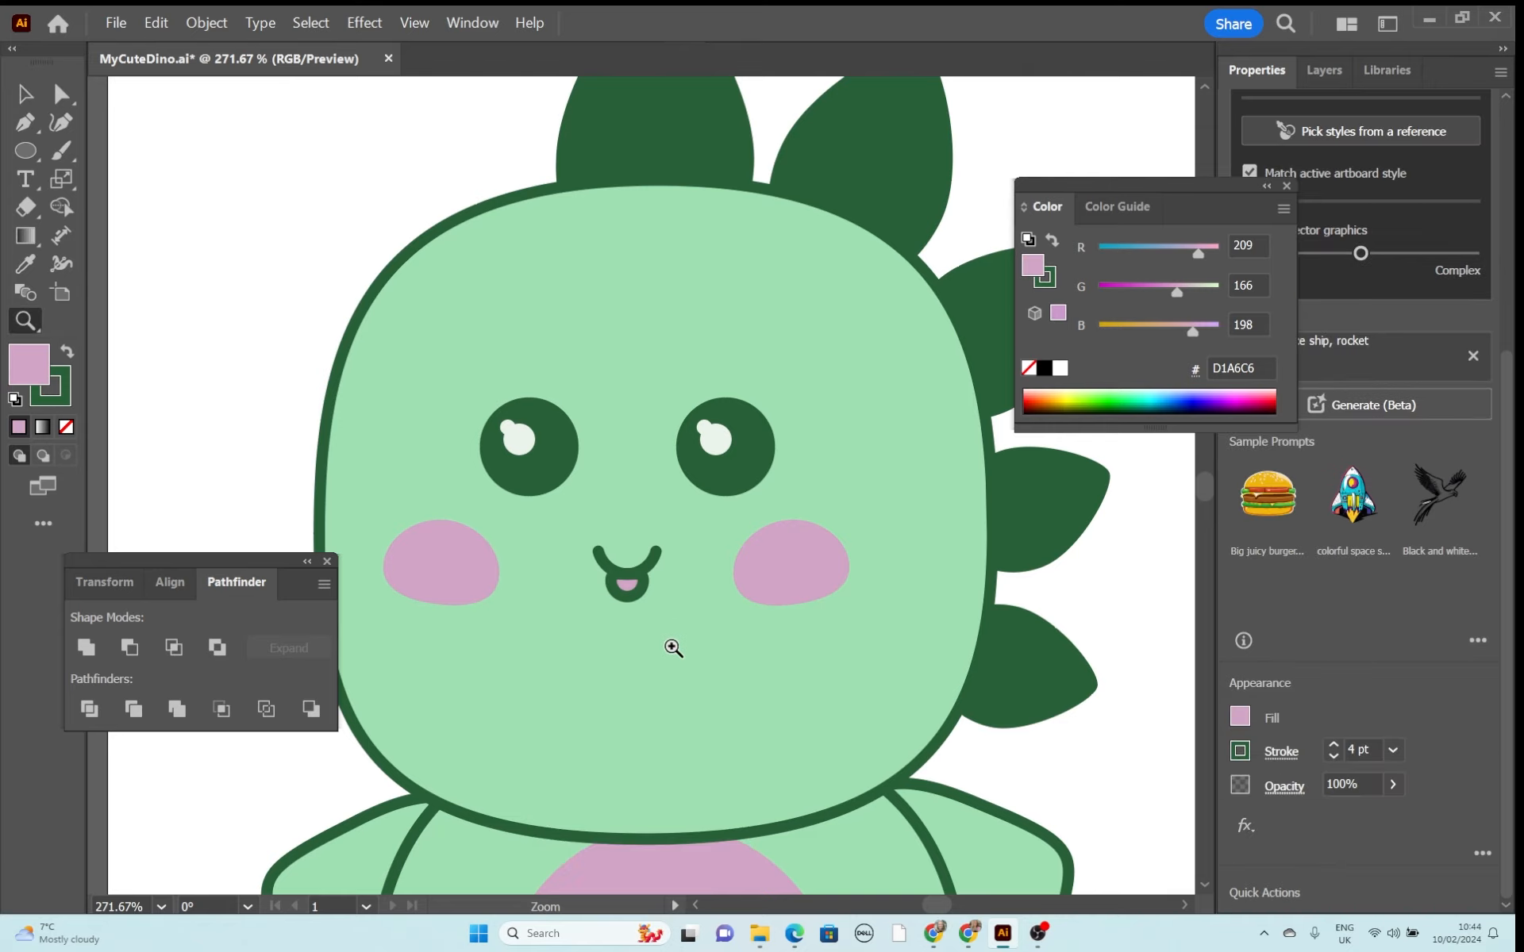
drag(836, 719, 704, 600)
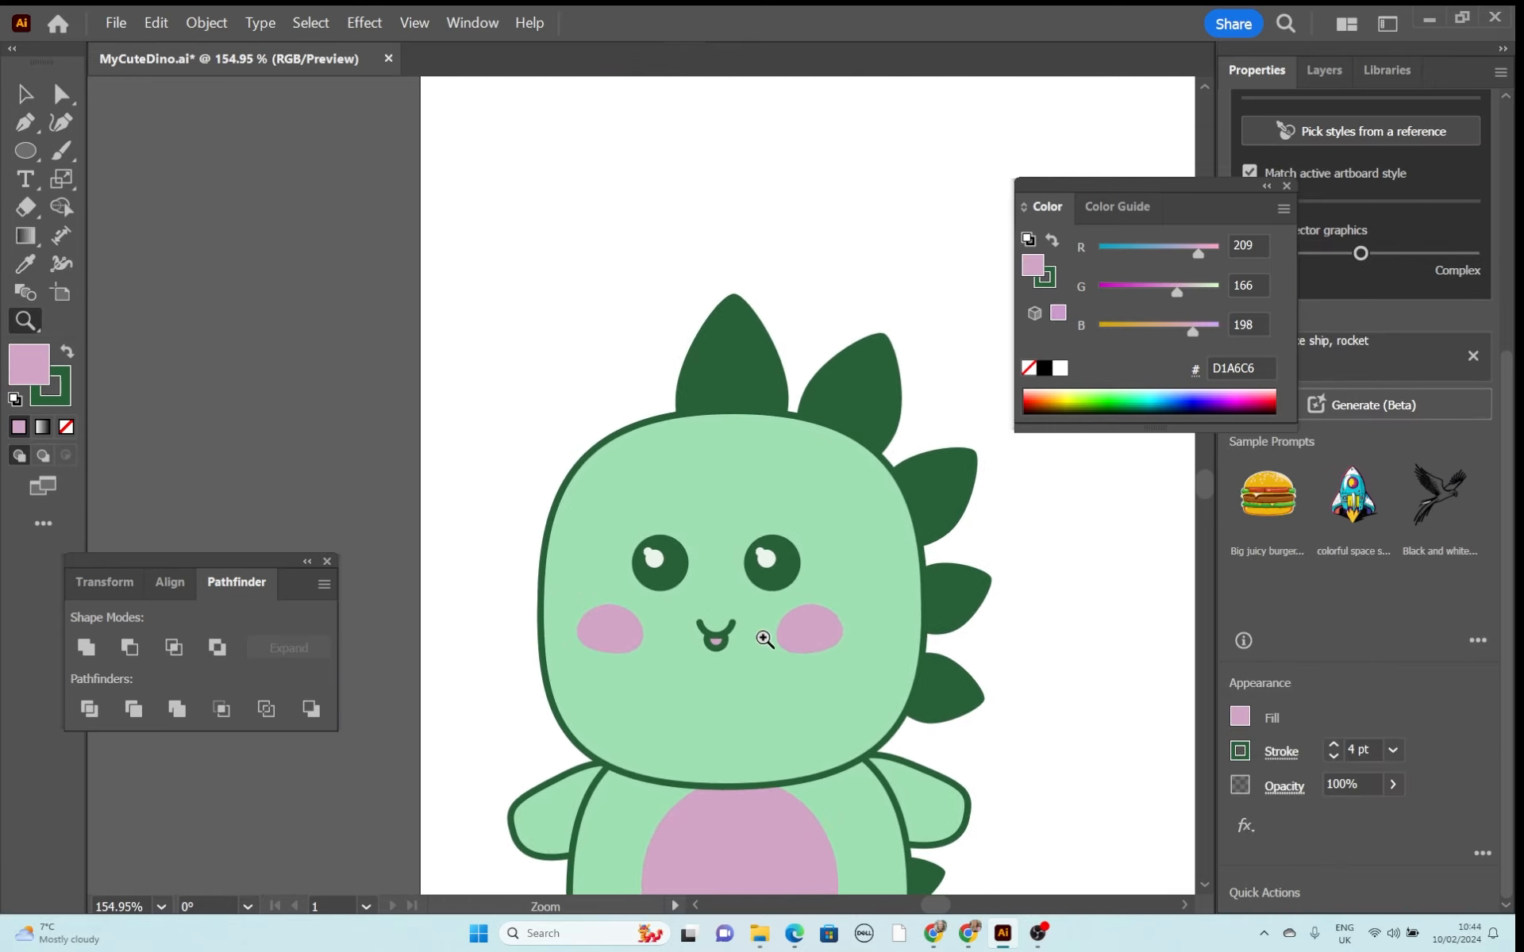
key(space)
drag(816, 638, 612, 470)
drag(717, 633, 668, 559)
key(space)
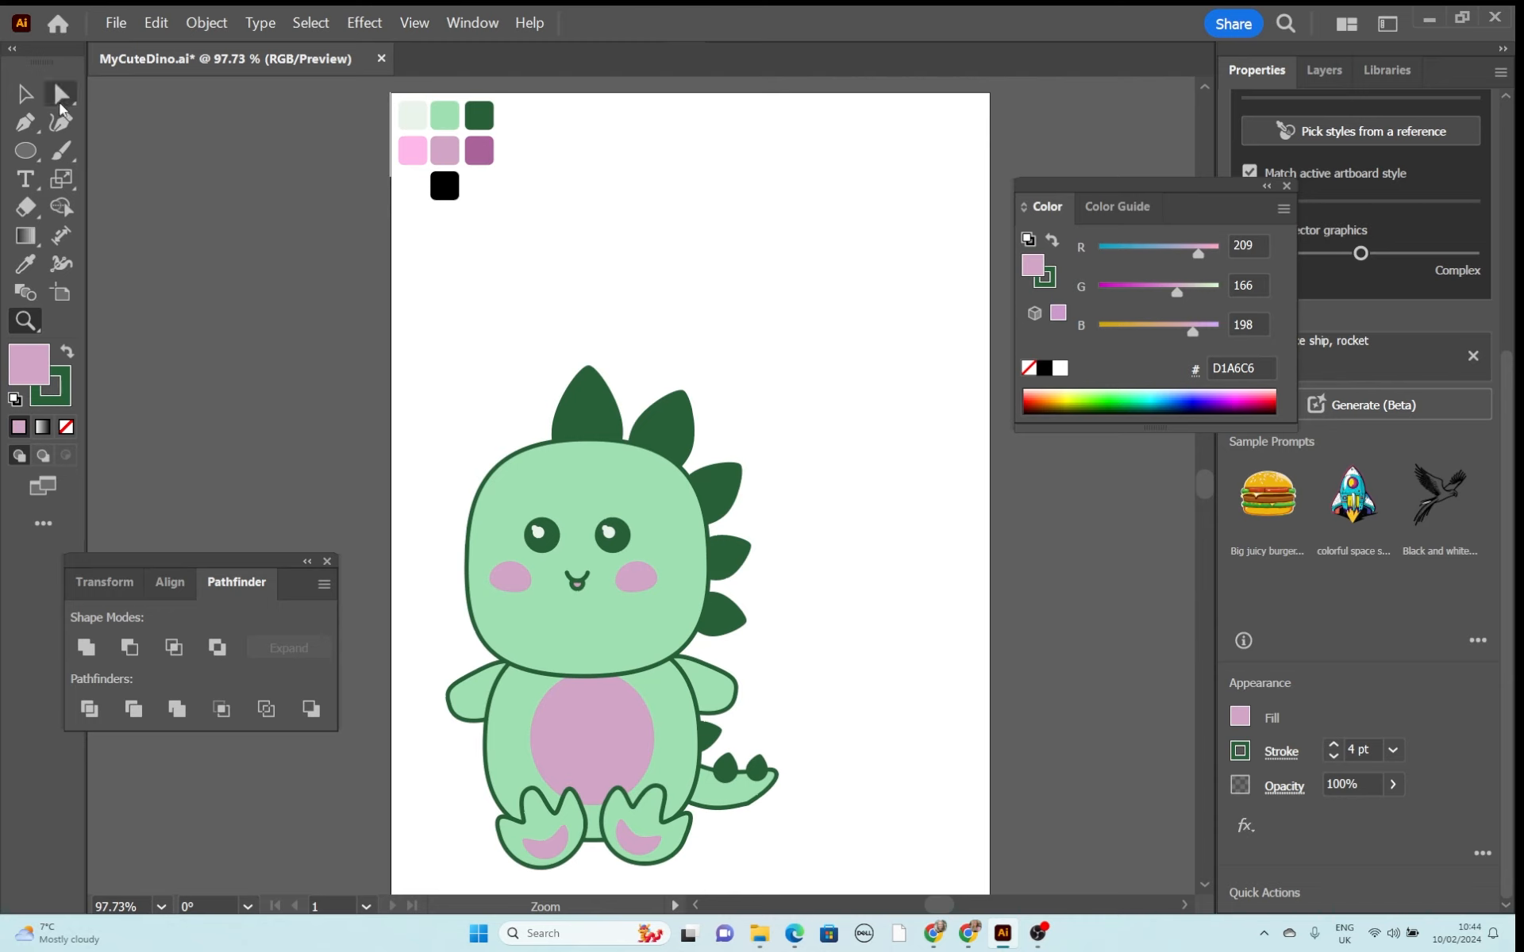
click(24, 95)
click(510, 485)
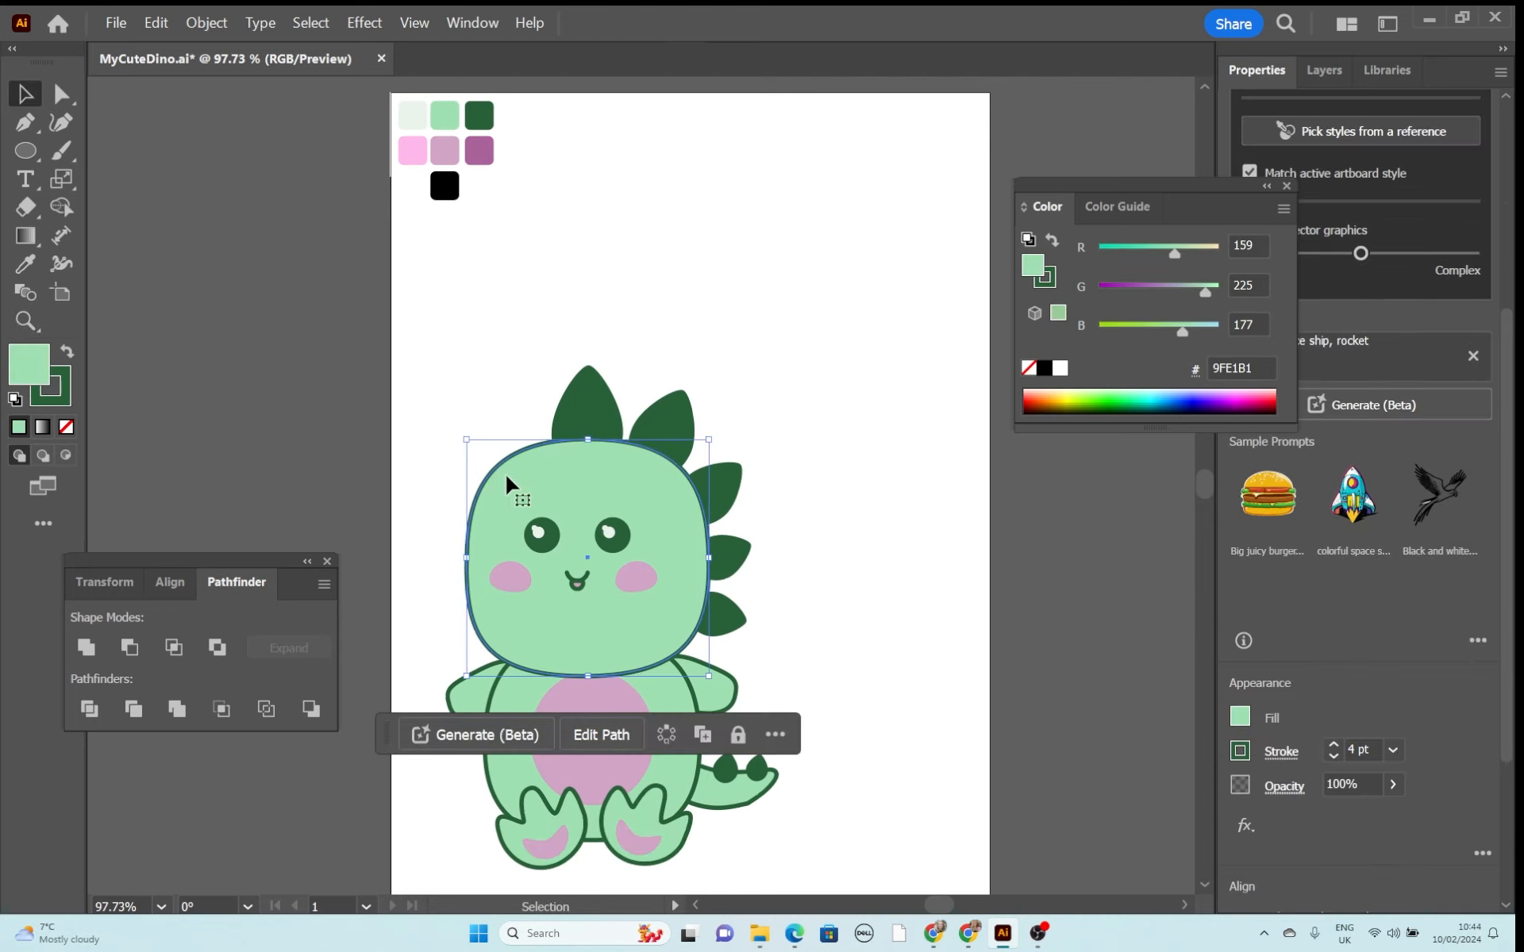
click(1281, 752)
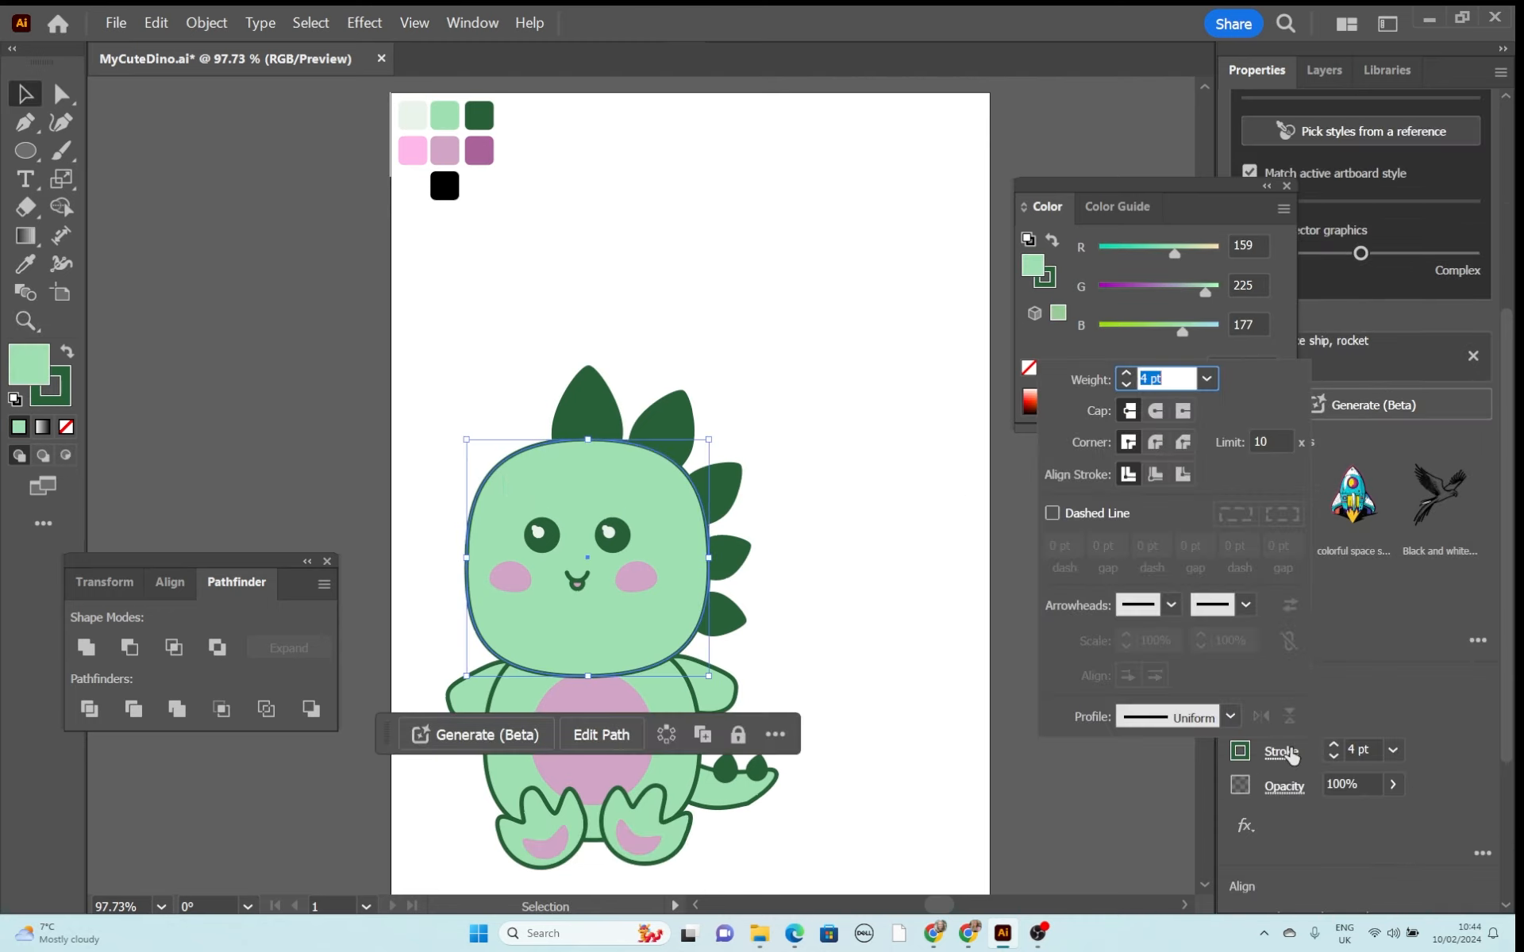
click(1183, 474)
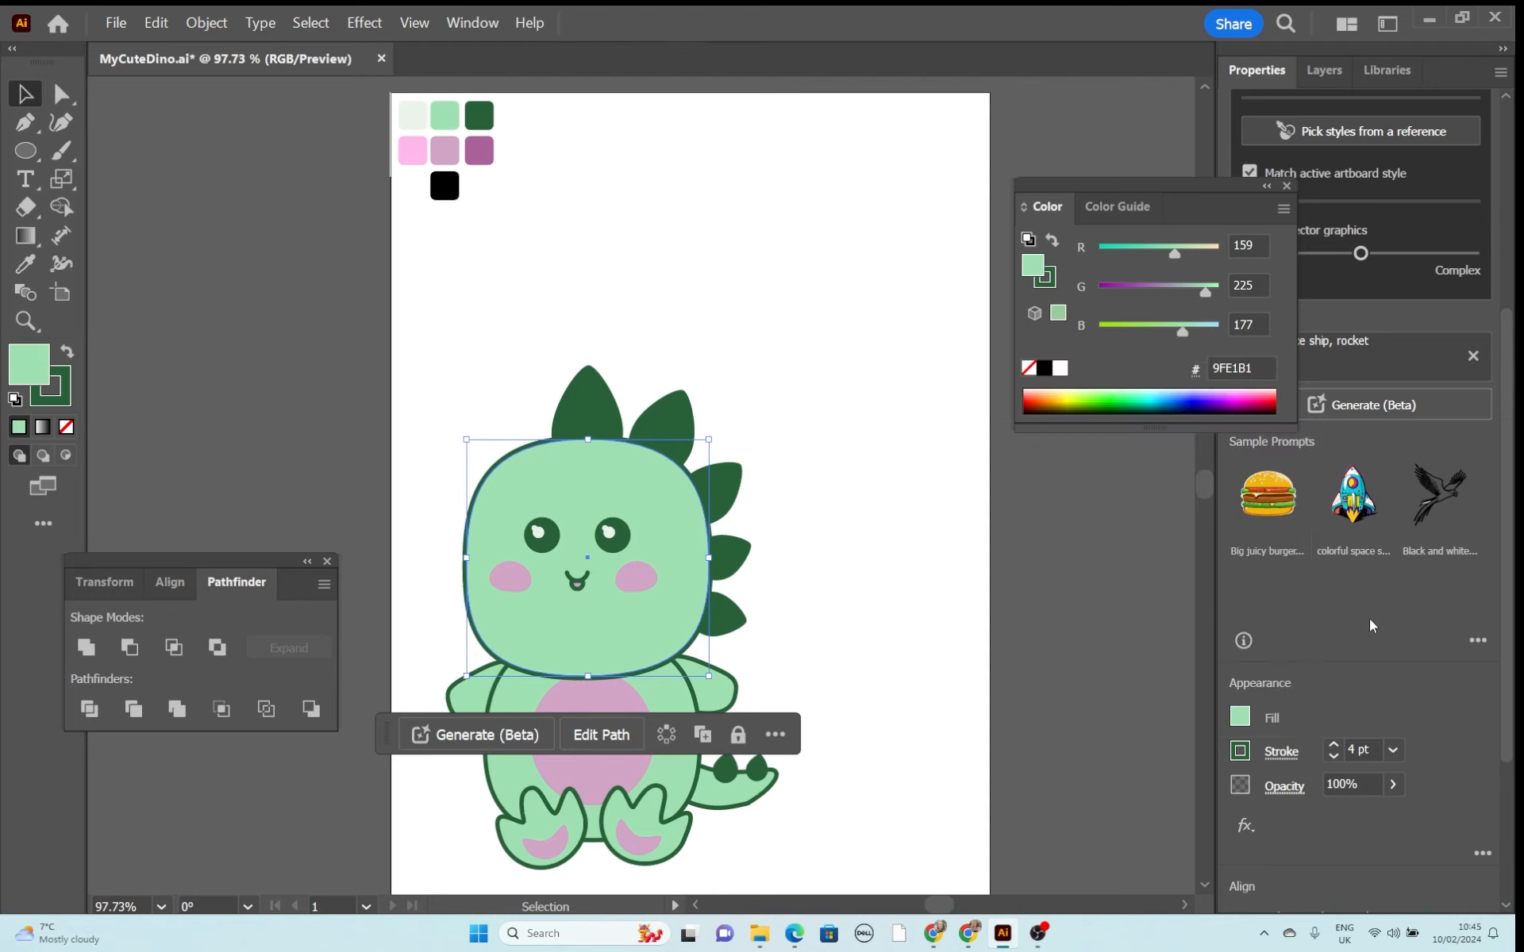
Copy the head shape, paste it in place and remove the copy's stroke.
click(208, 23)
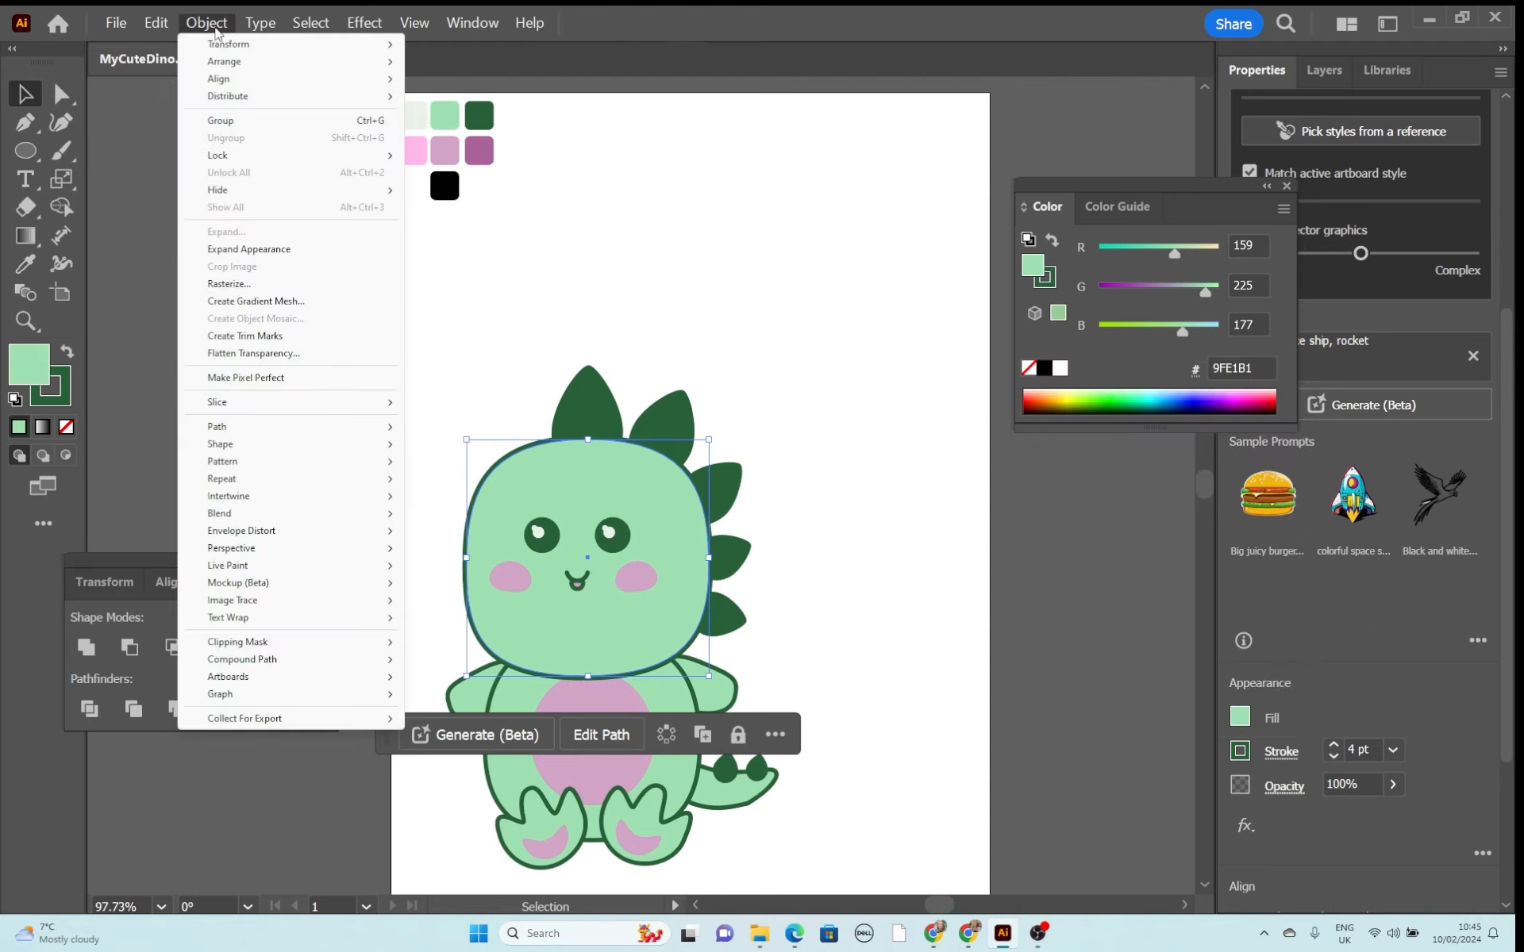
mouse_move(163, 29)
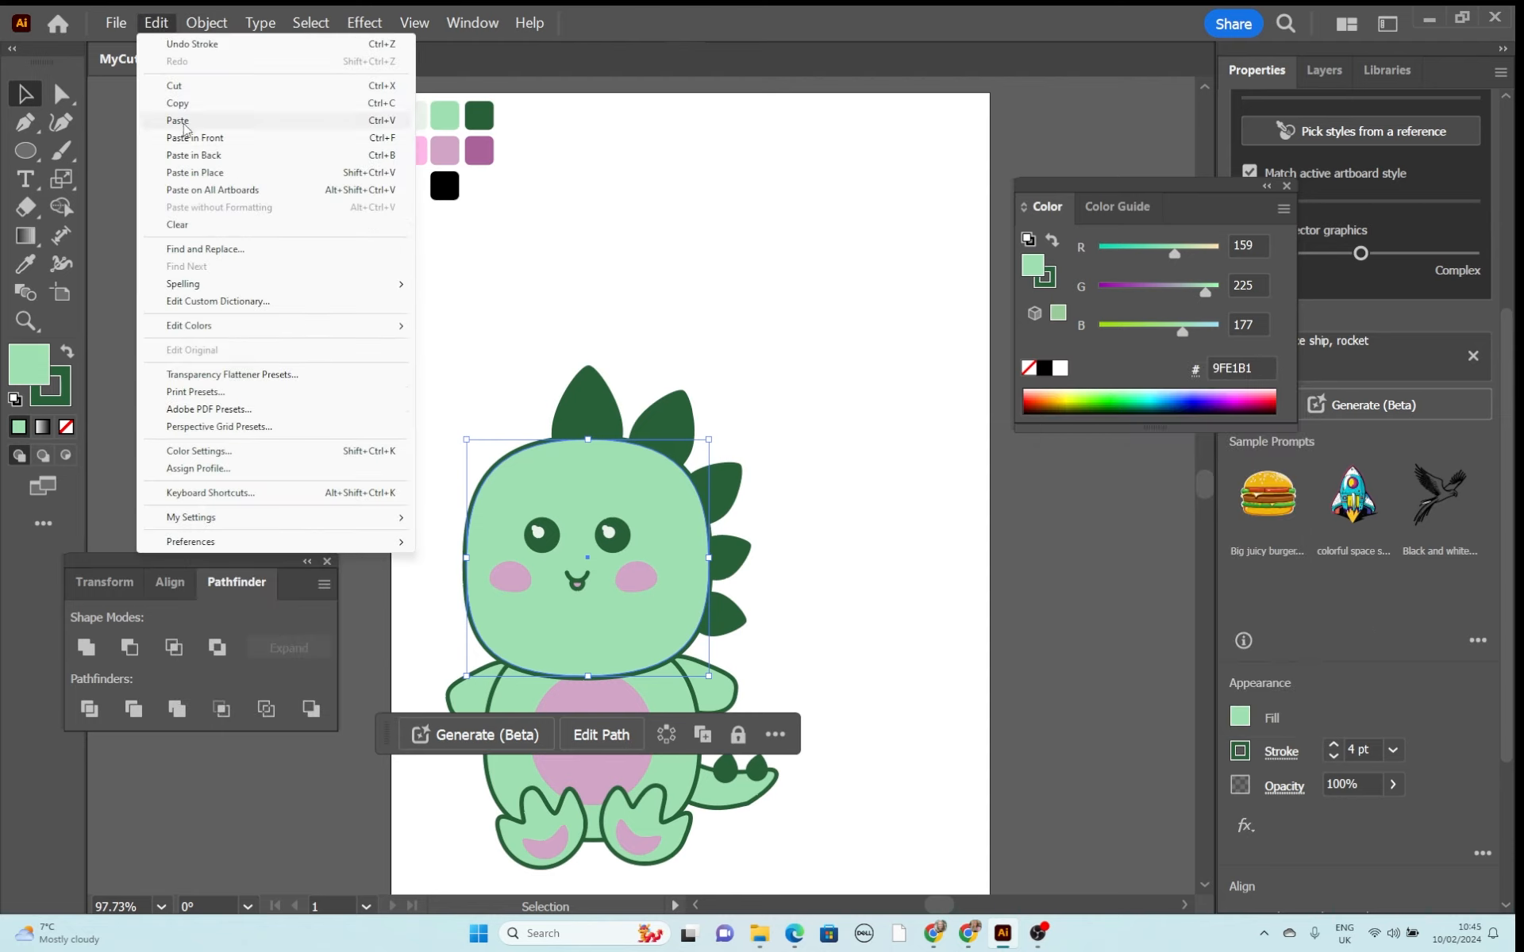
click(178, 104)
click(157, 23)
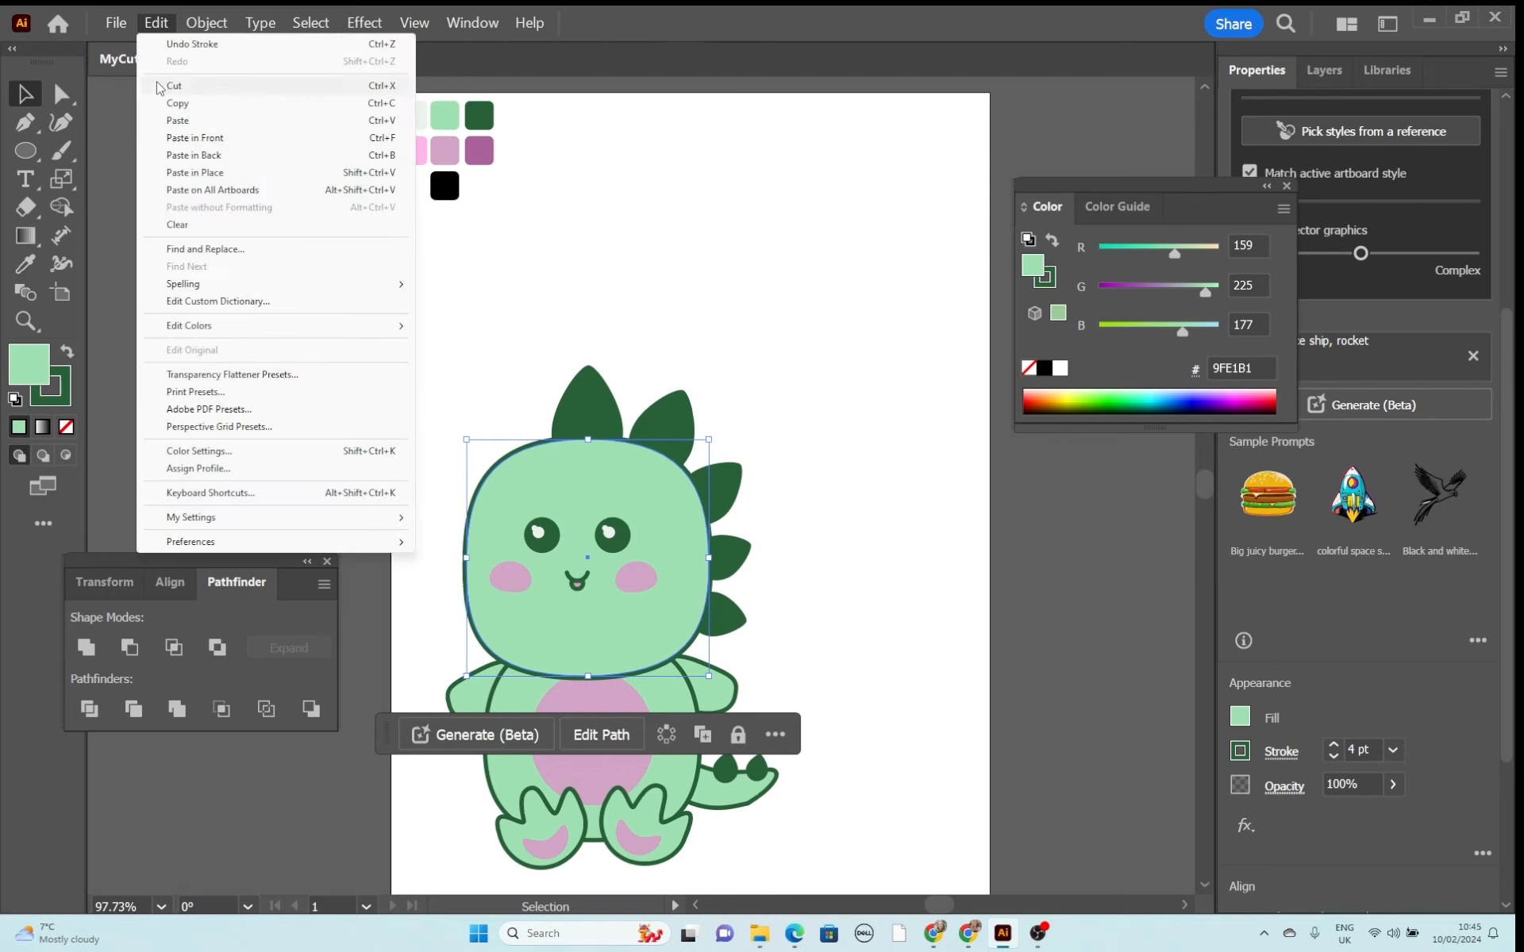
click(178, 174)
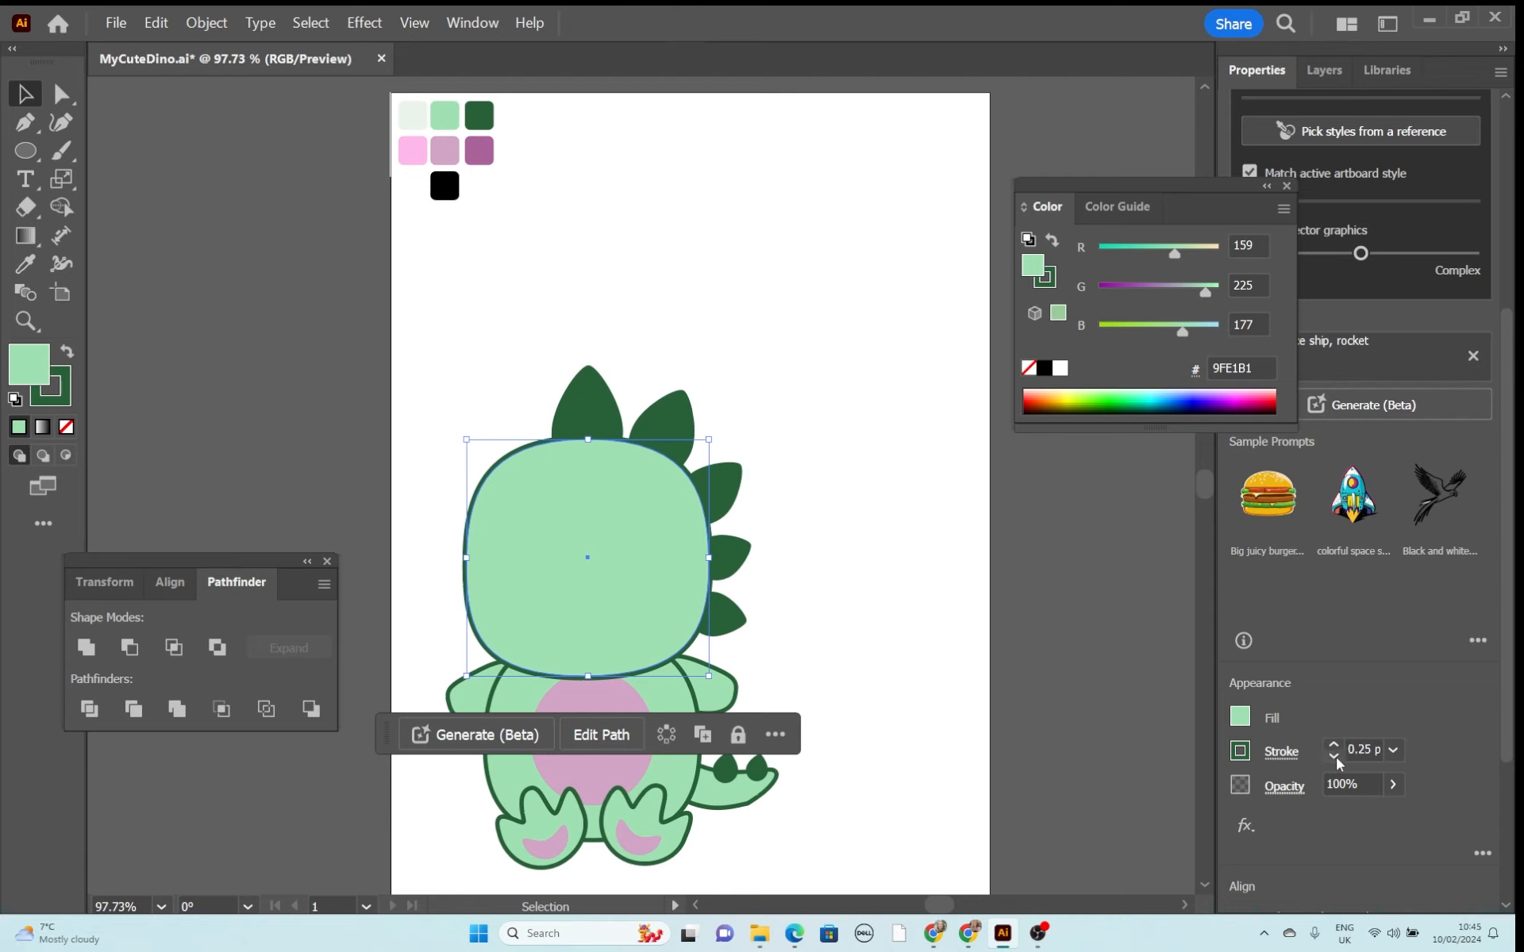
click(1334, 758)
Duplicate the strokeless head shape in place and offset the new copy slightly up and to the left.
click(151, 29)
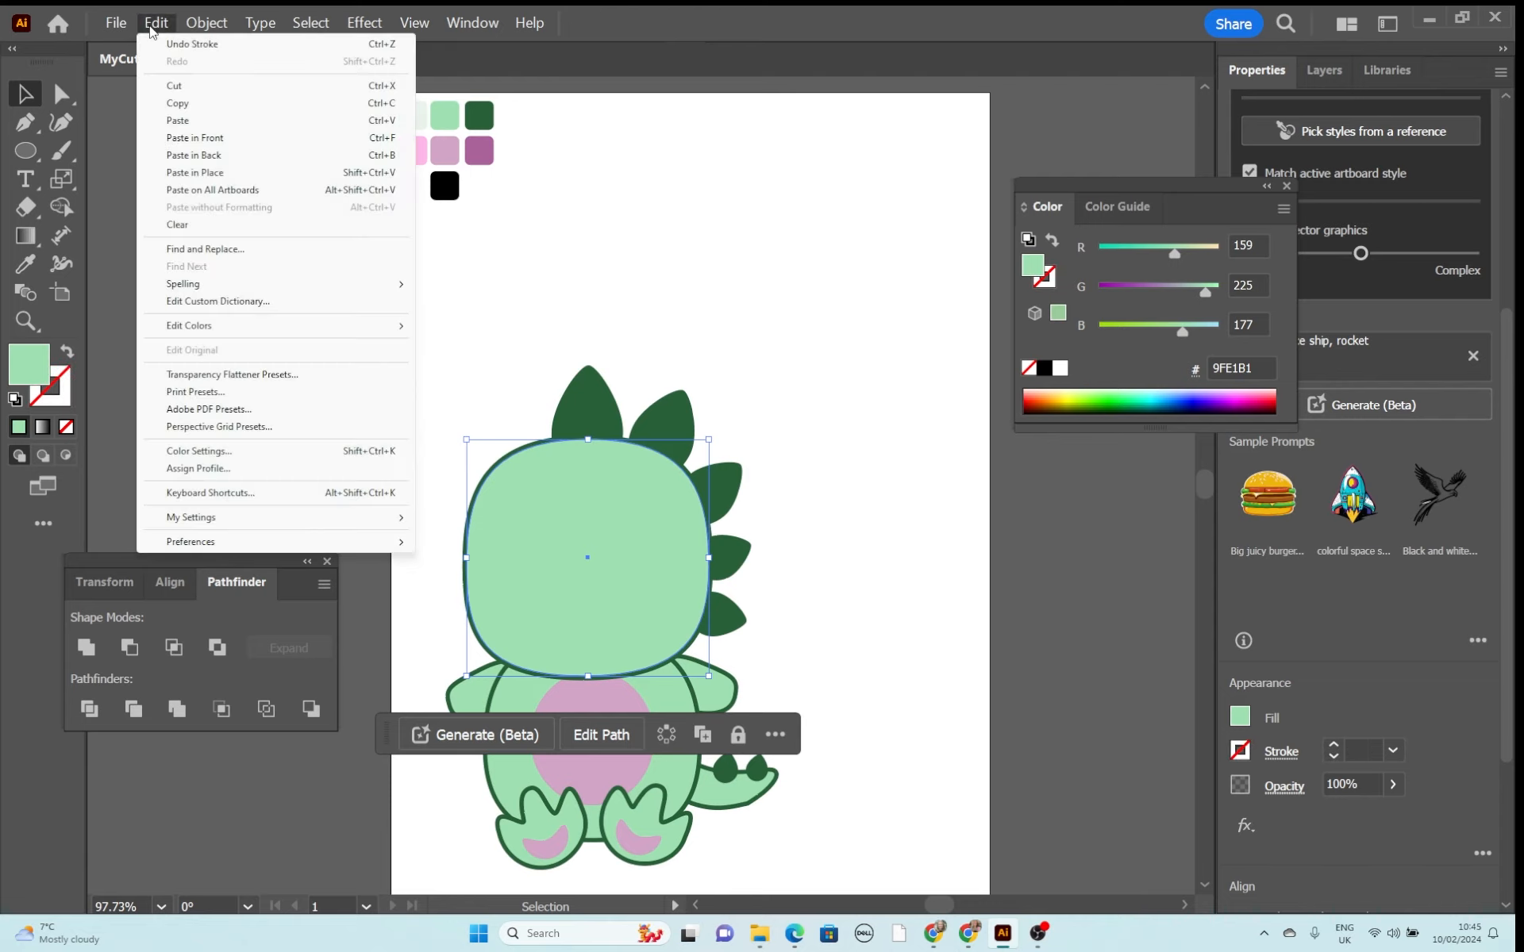
click(178, 103)
click(156, 22)
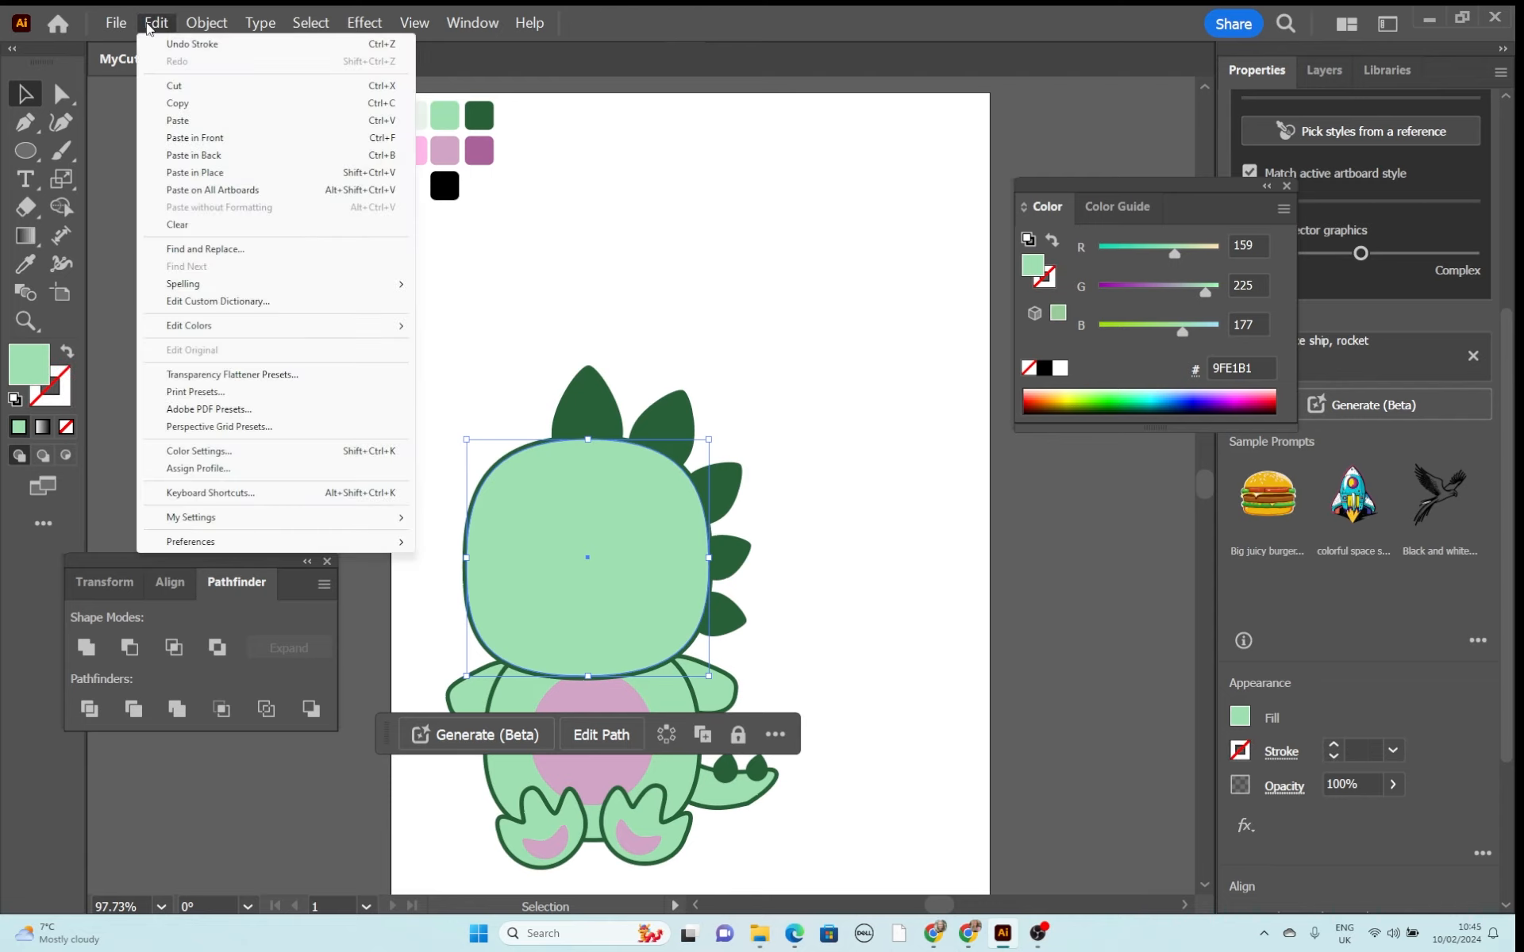
click(189, 171)
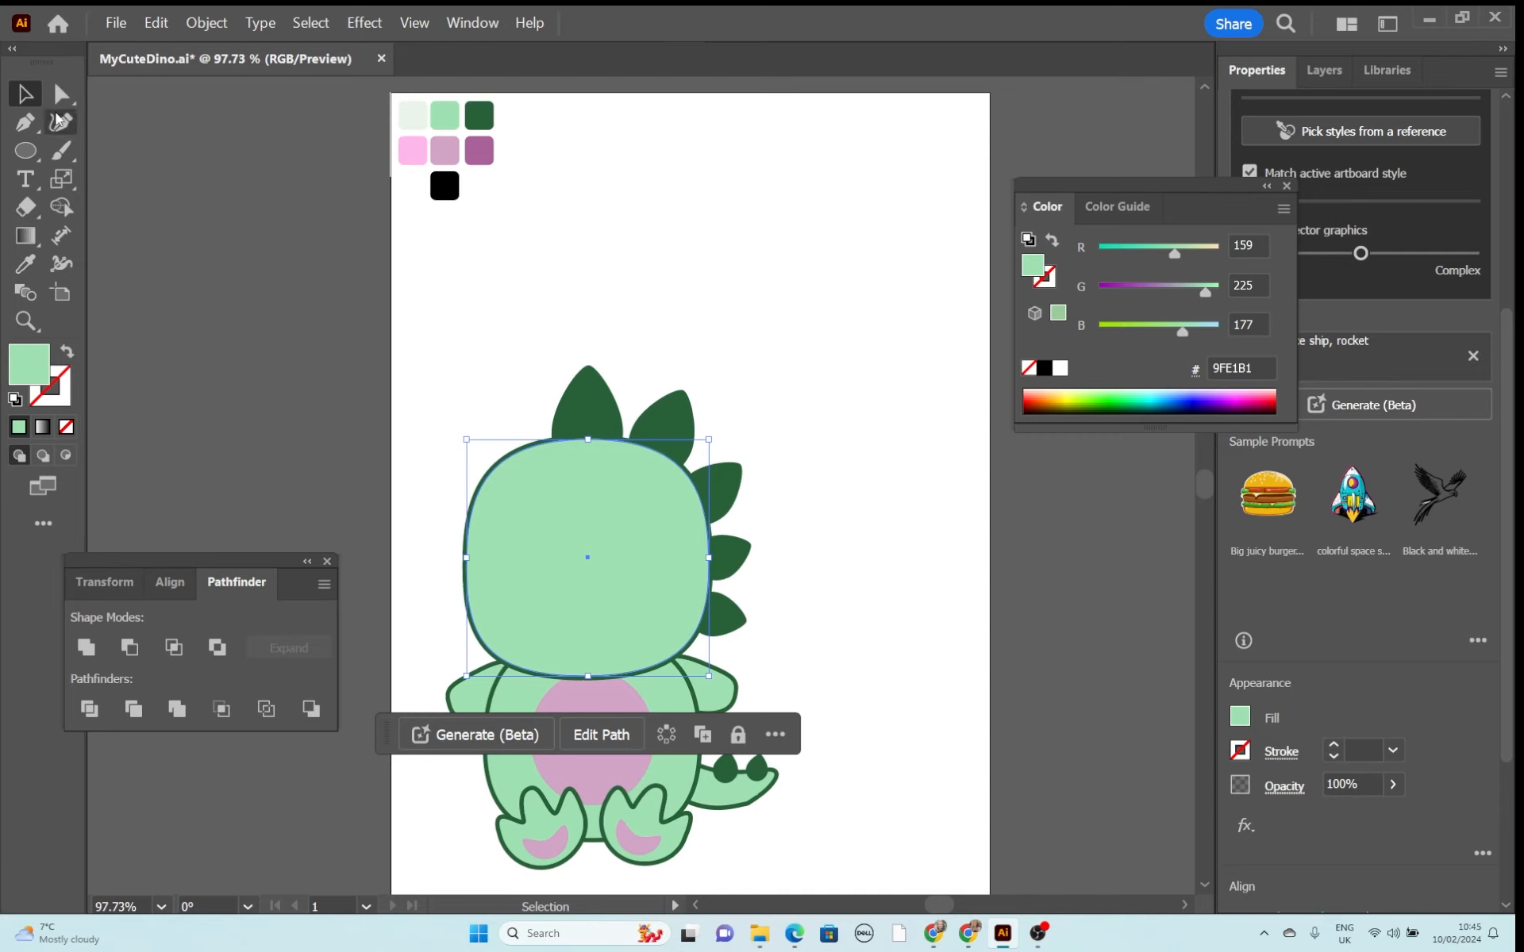
drag(654, 586, 641, 575)
Change the fill of the lower strokeless head copy to the darker green 79BF89.
click(697, 601)
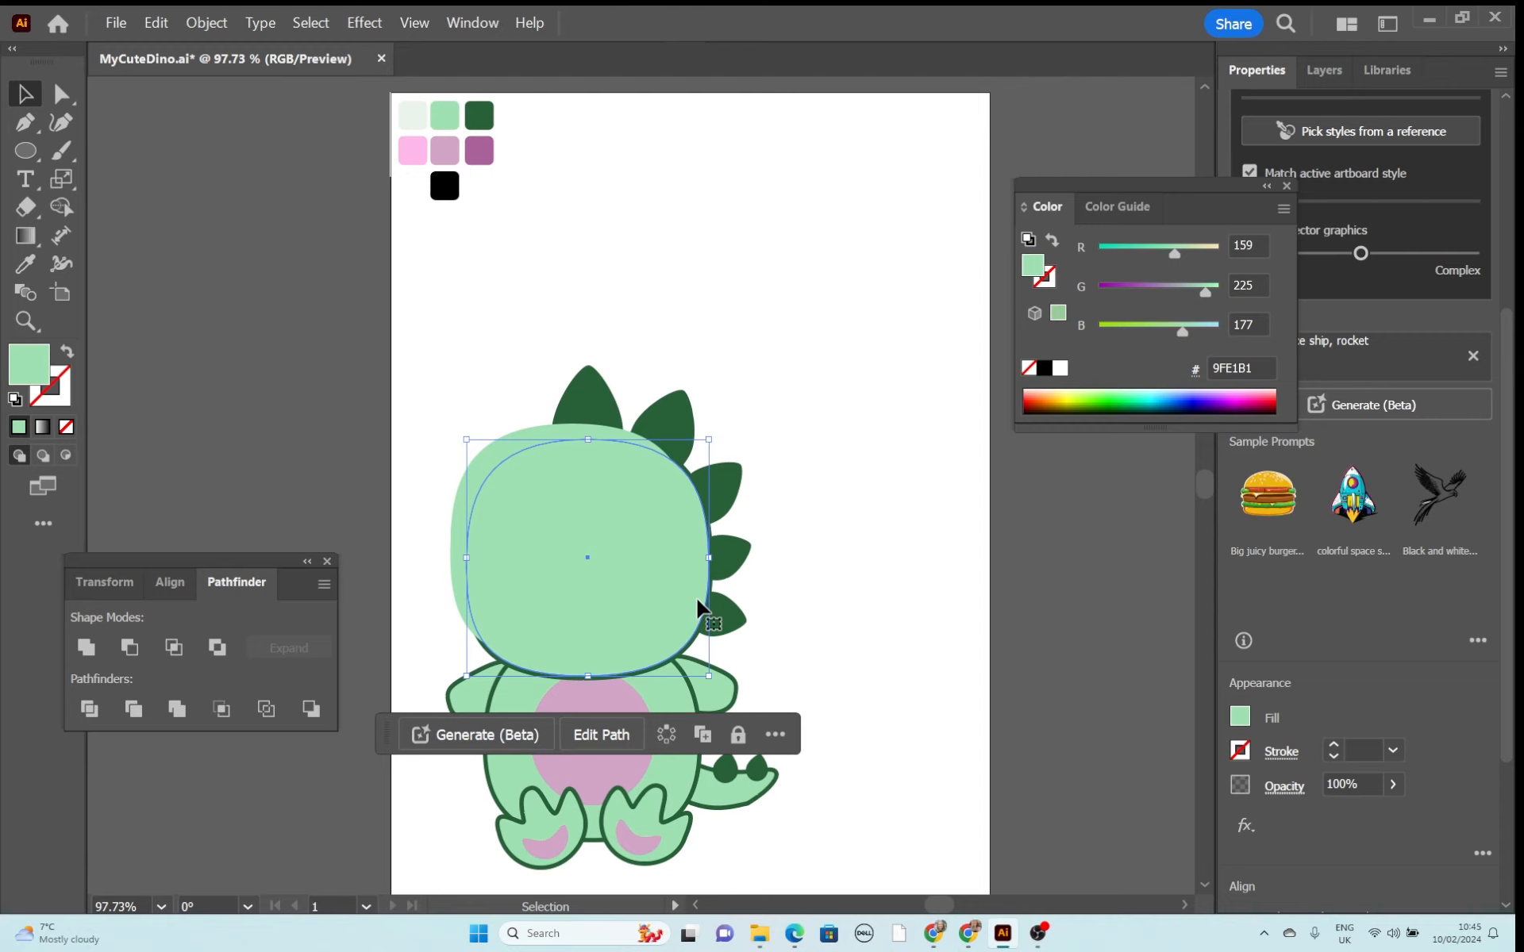
click(1240, 718)
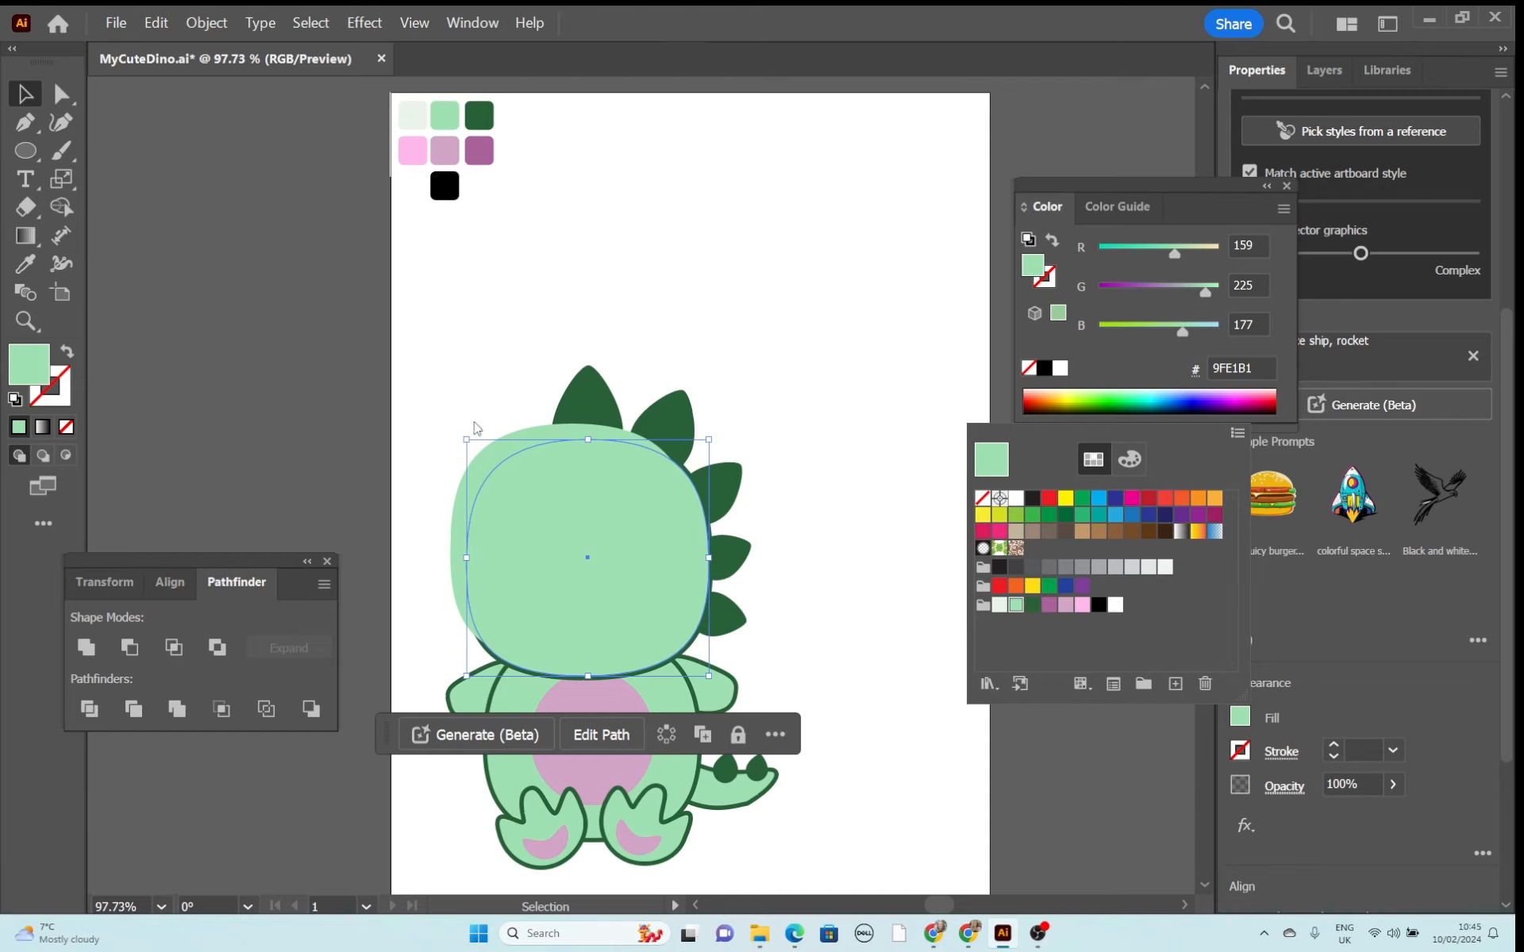
click(35, 365)
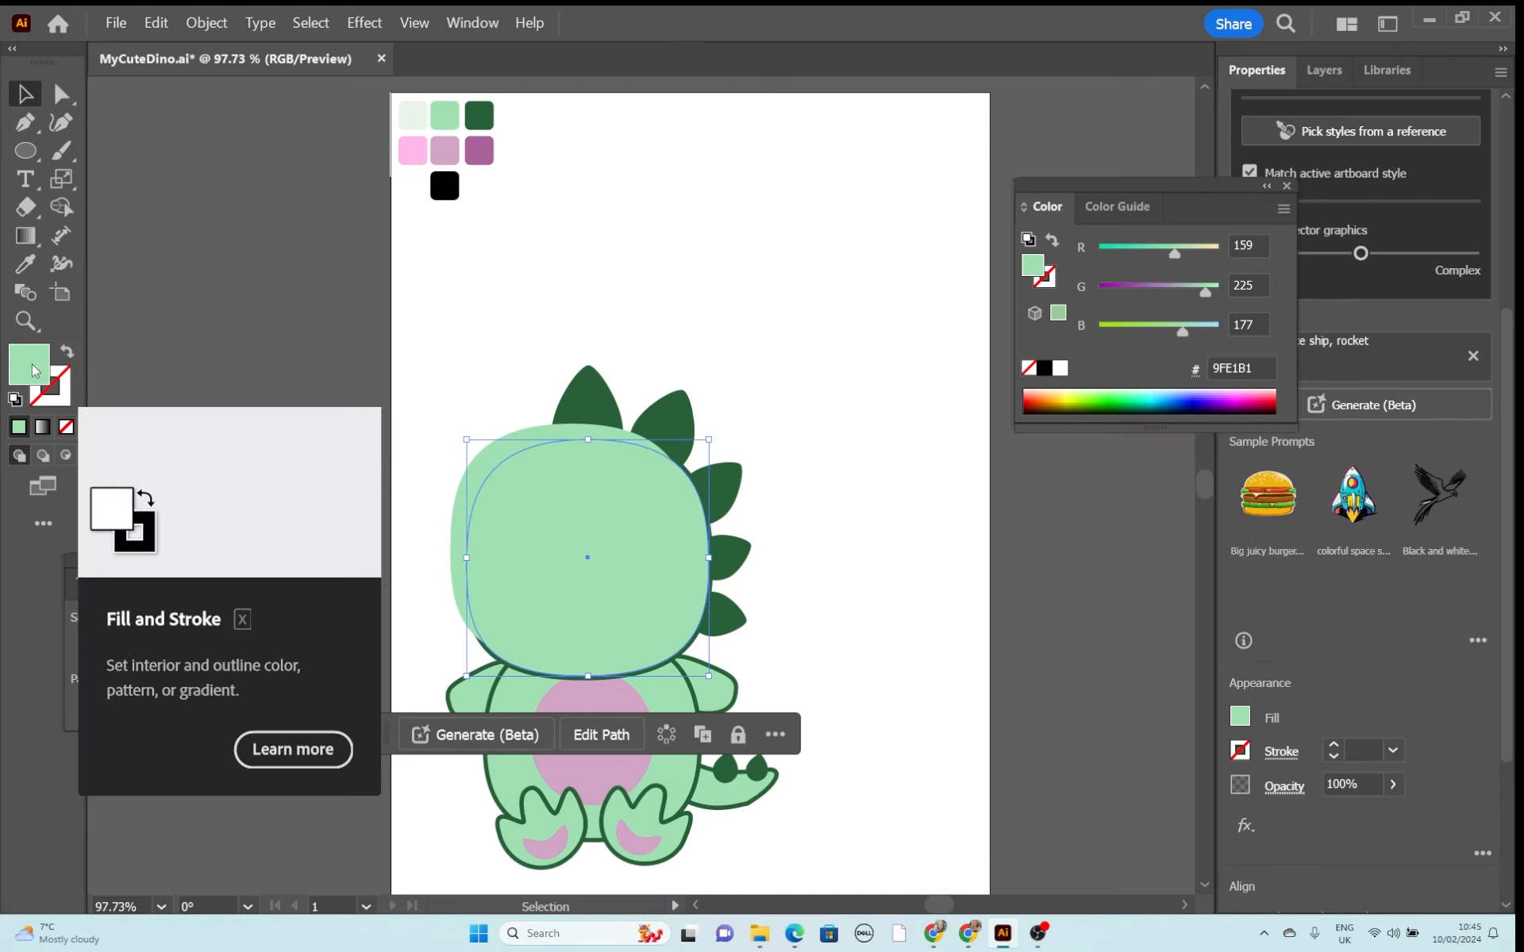
double_click(50, 370)
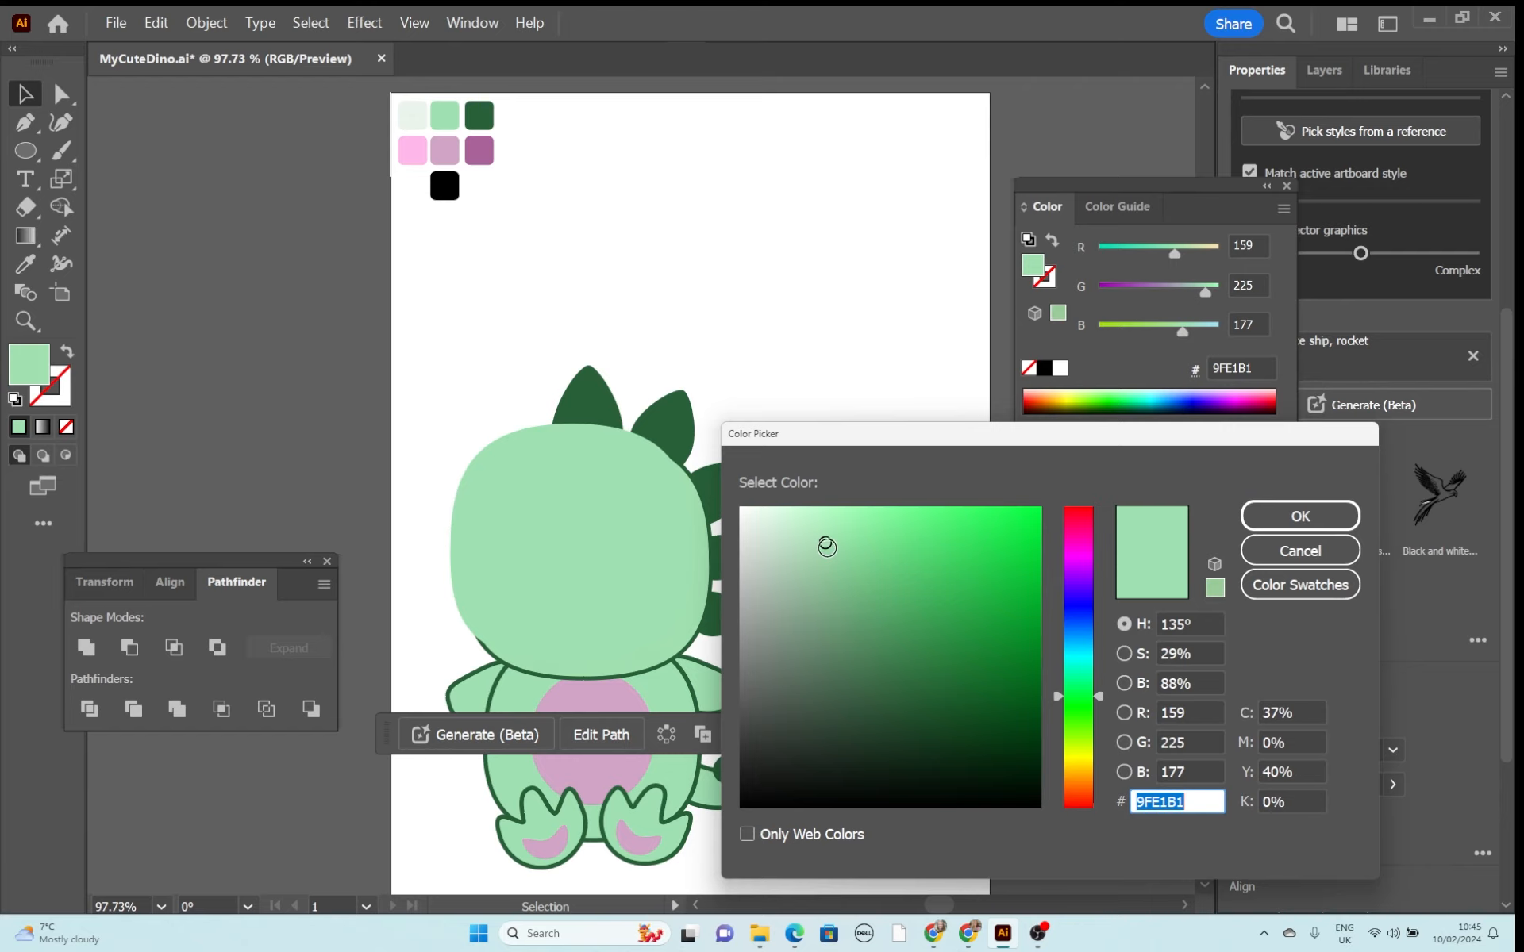
drag(827, 547, 851, 580)
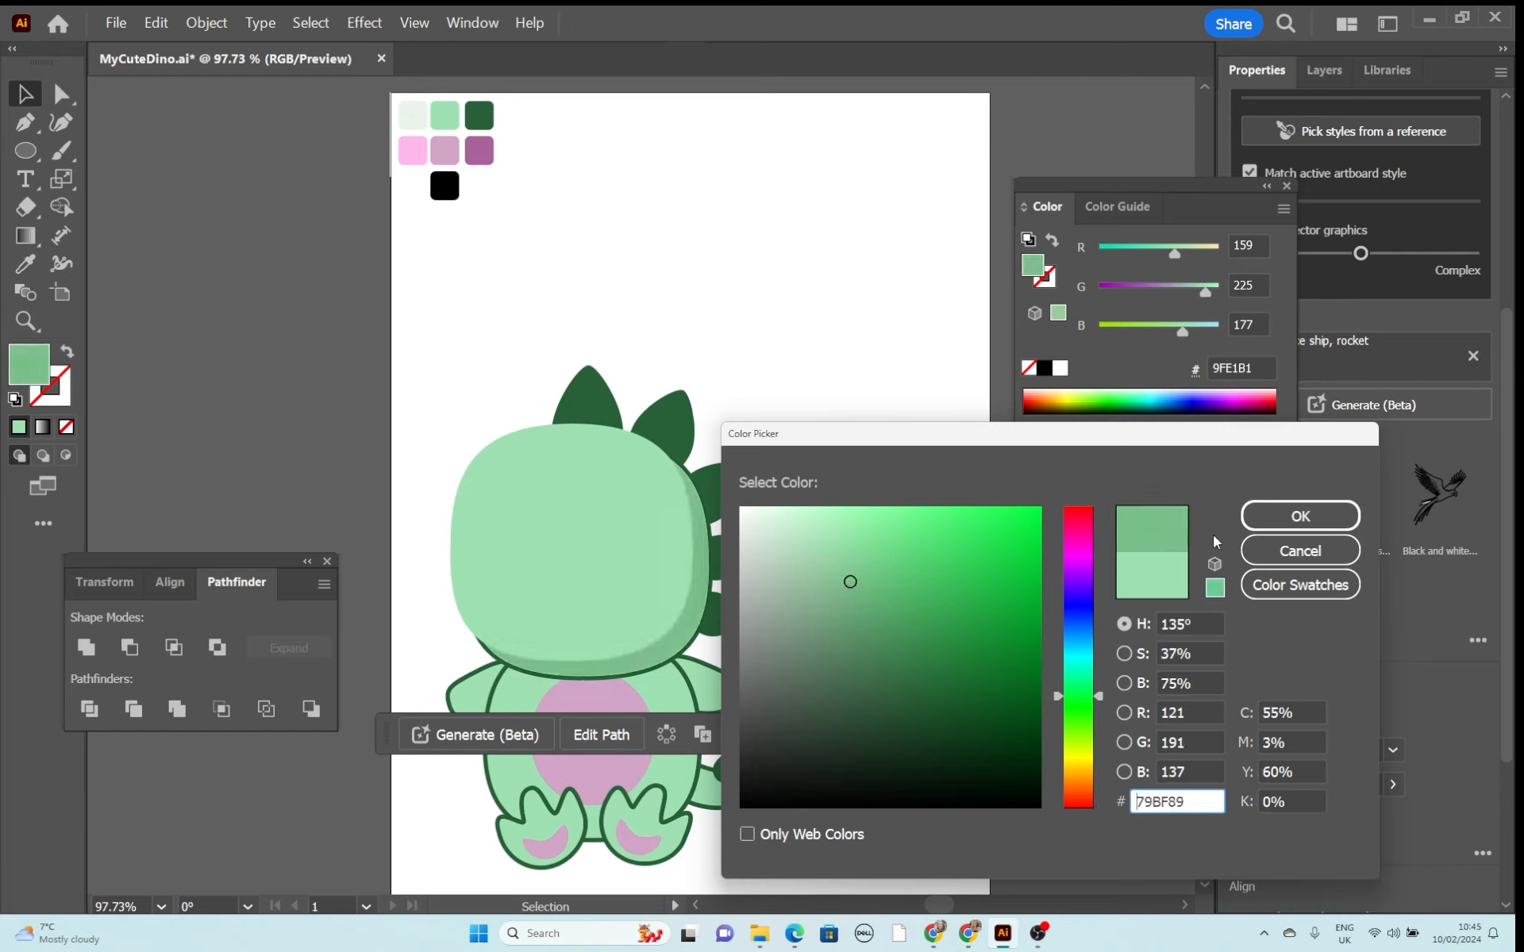
click(1294, 517)
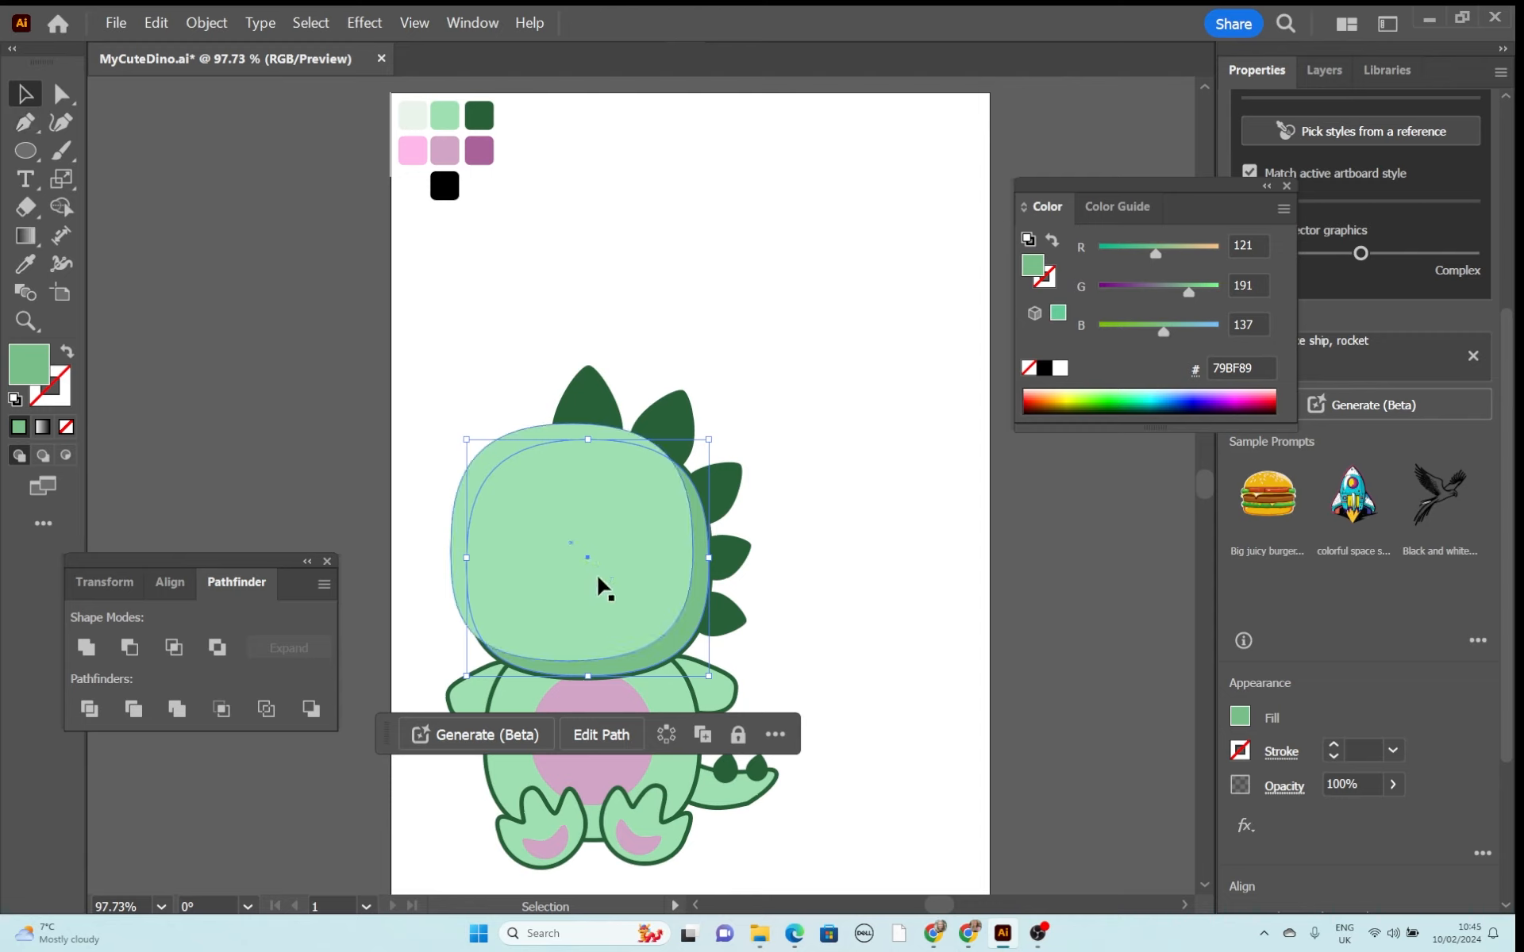
Shift the light head copy slightly down-right and trim both copies with Shape Builder to a dark crescent along the head's lower-right edge.
drag(564, 564, 571, 573)
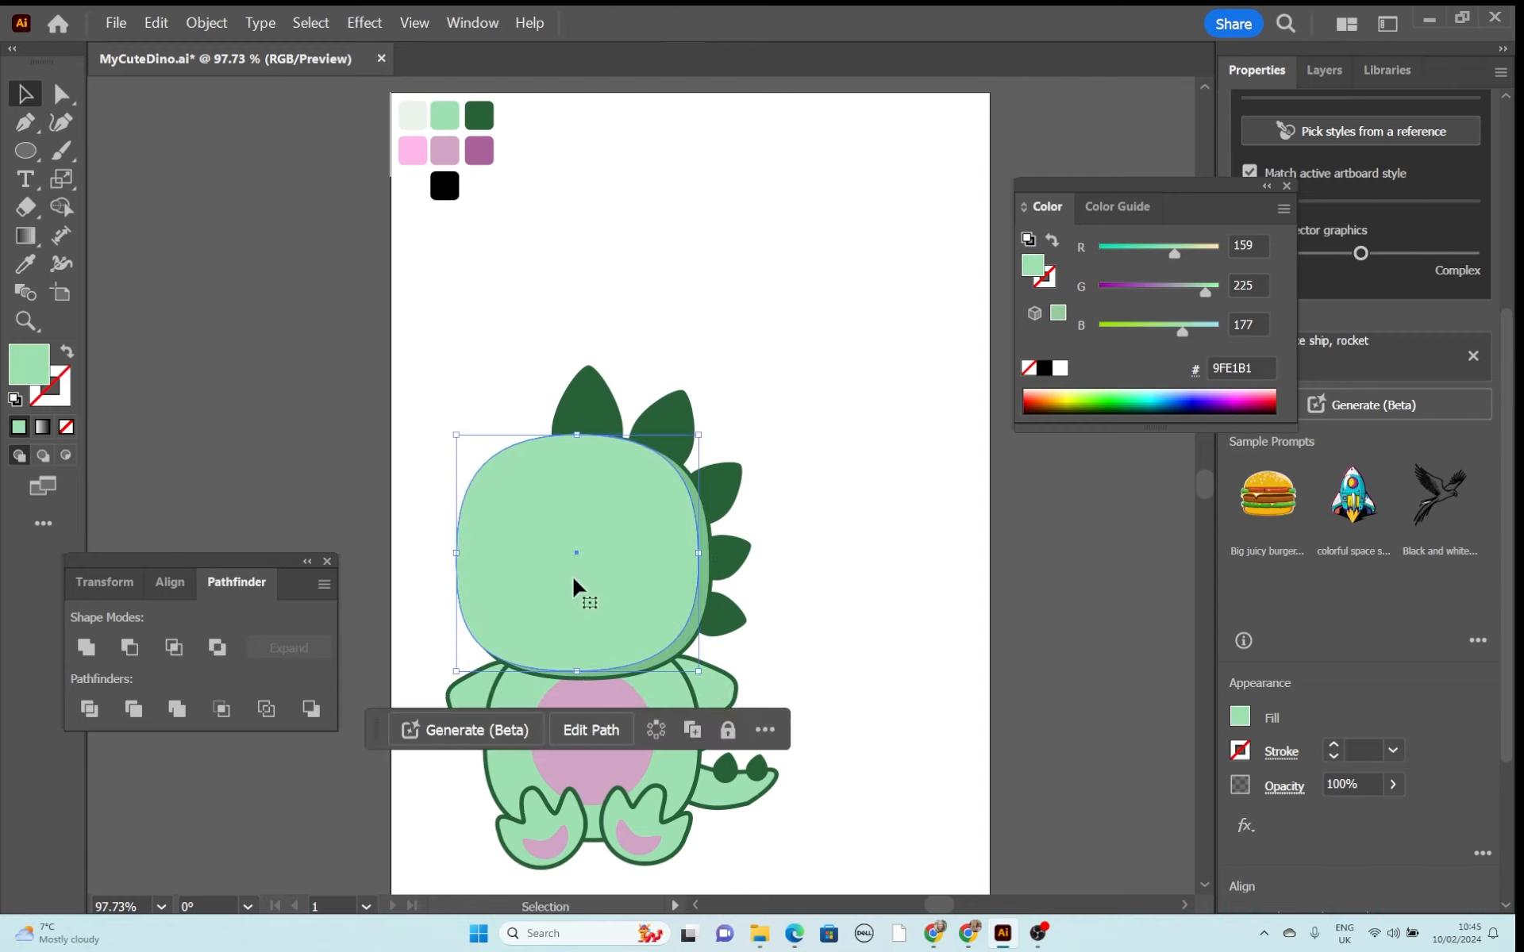
shift+click(709, 608)
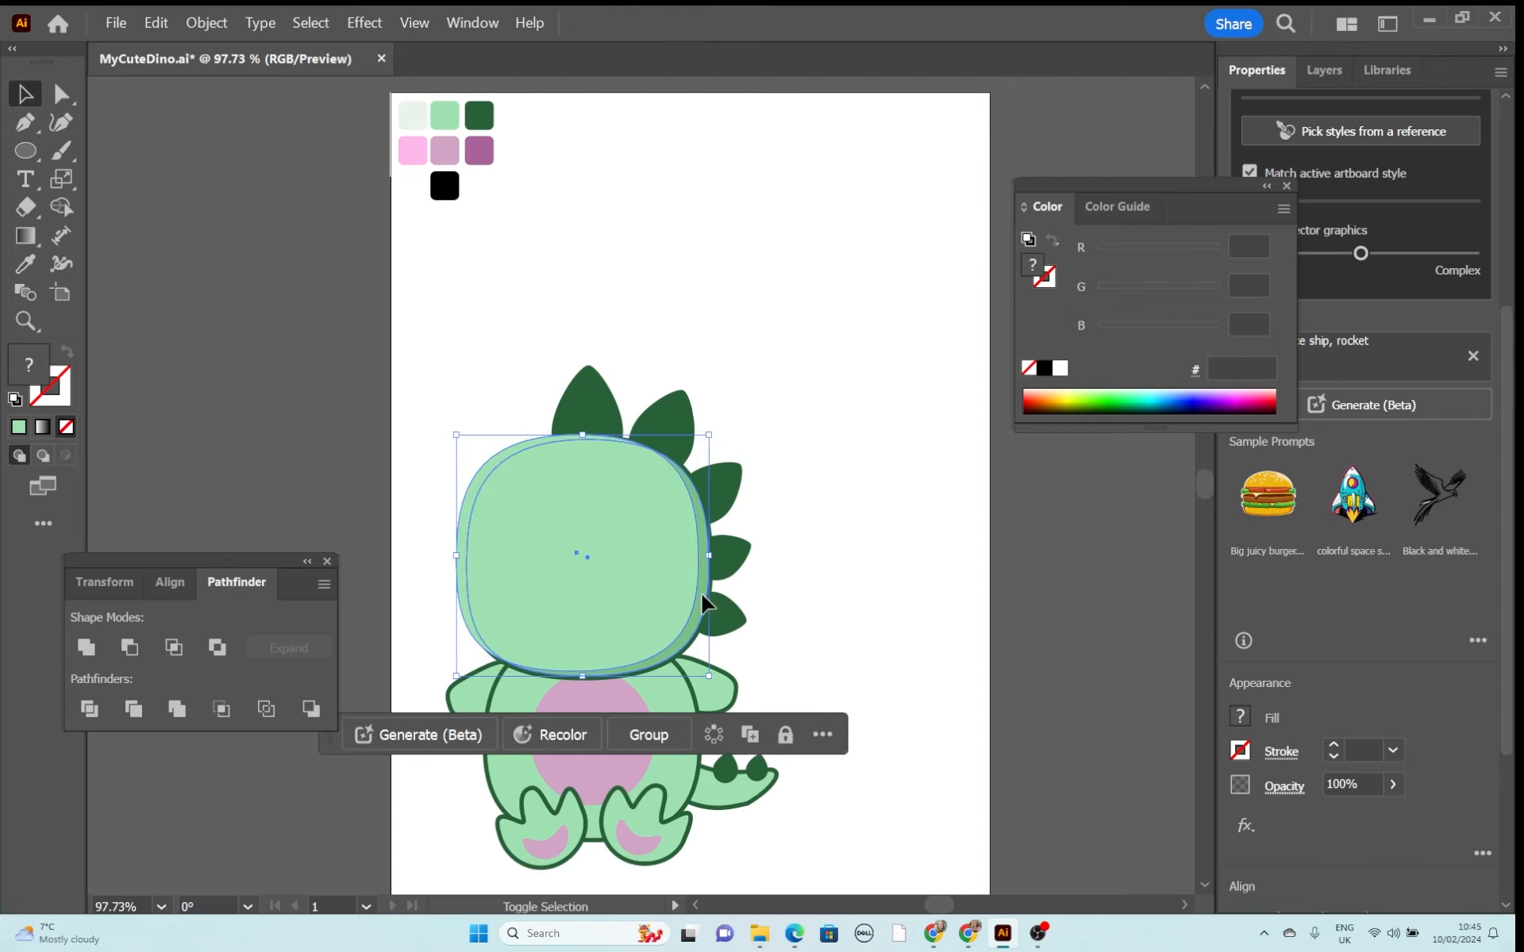
click(61, 208)
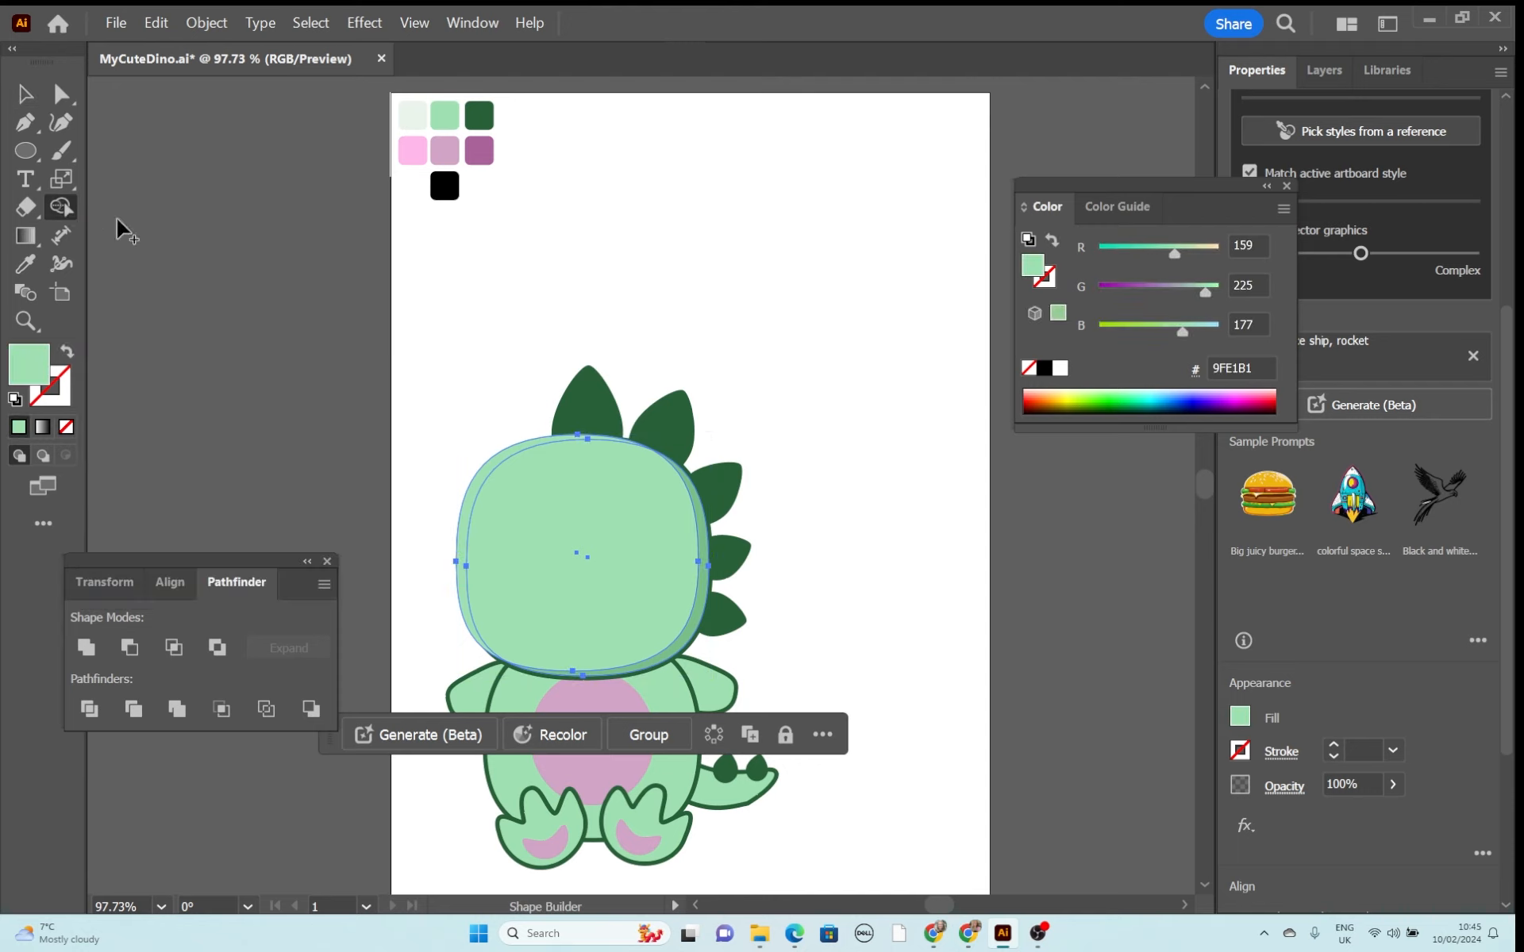
click(548, 506)
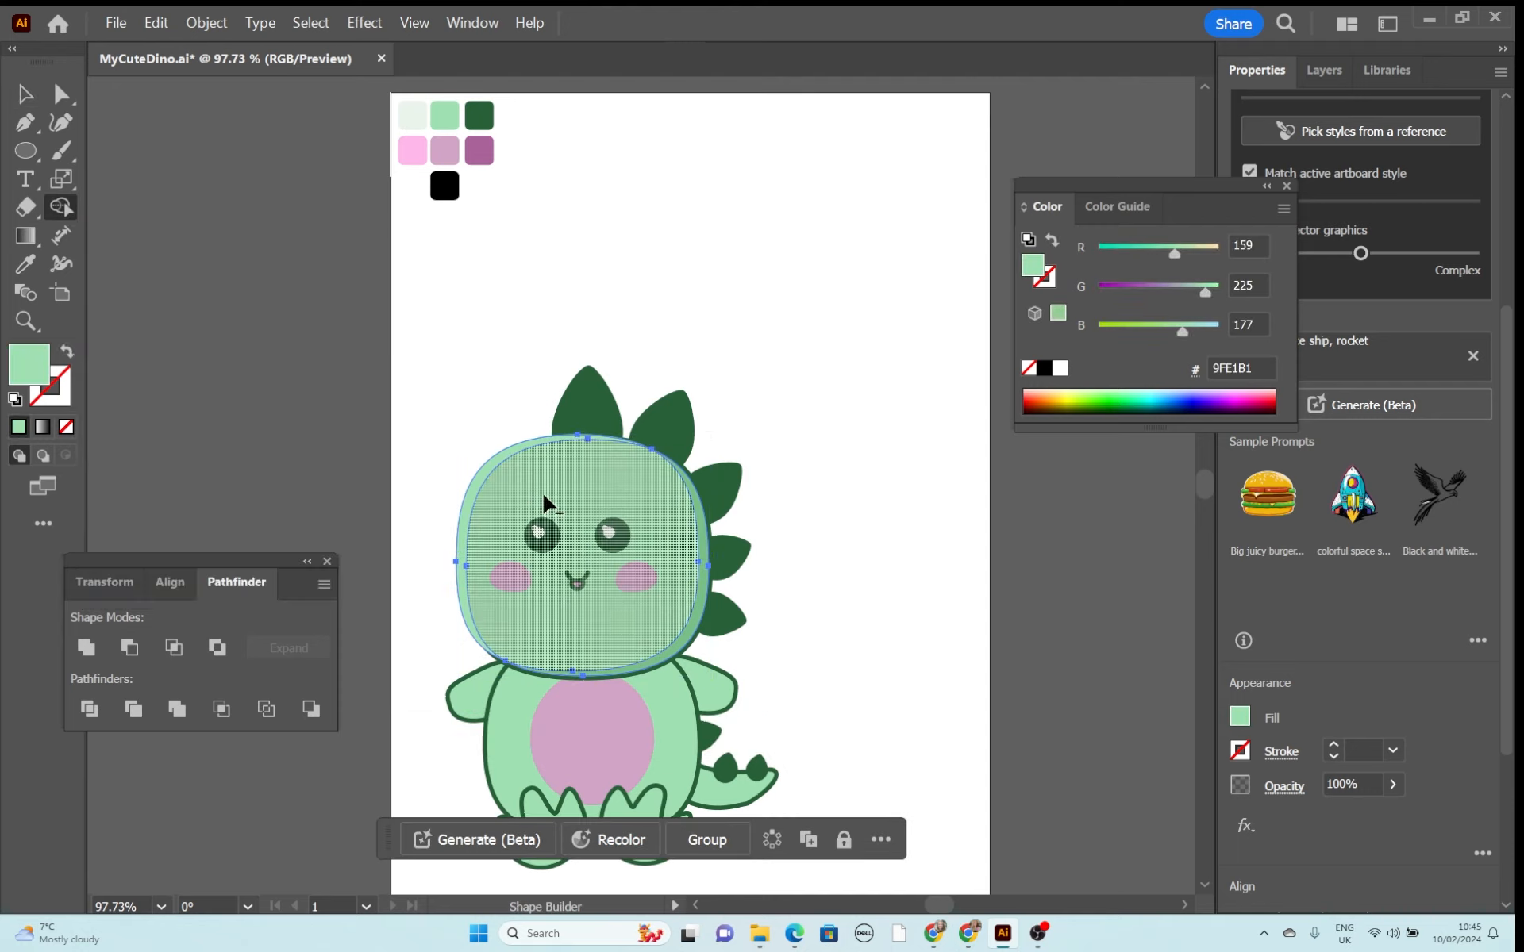
click(488, 475)
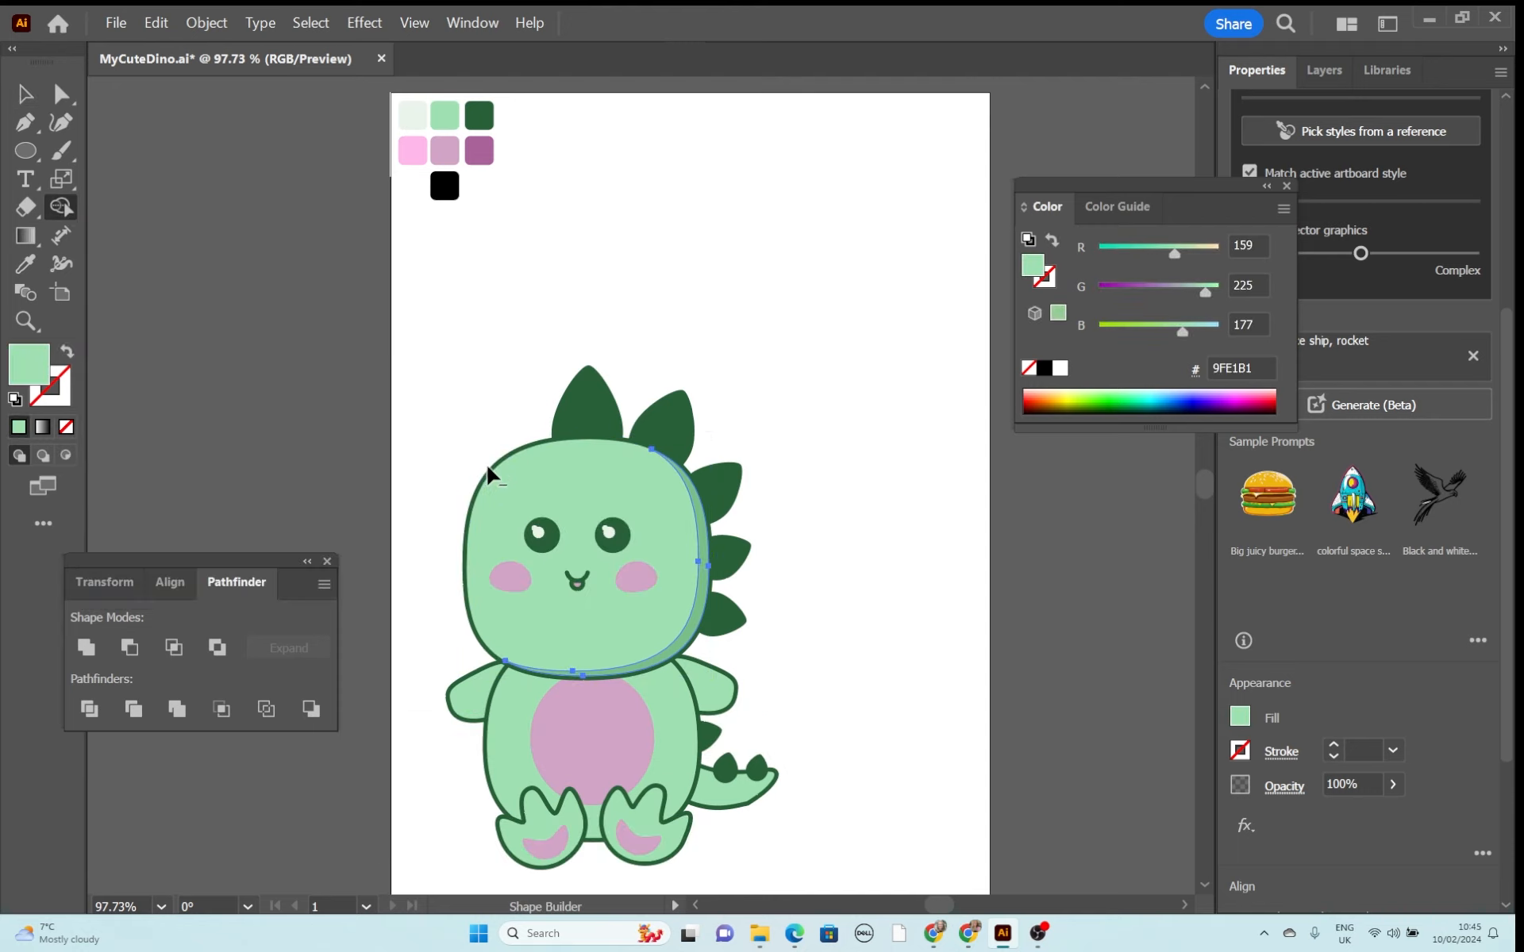
click(21, 93)
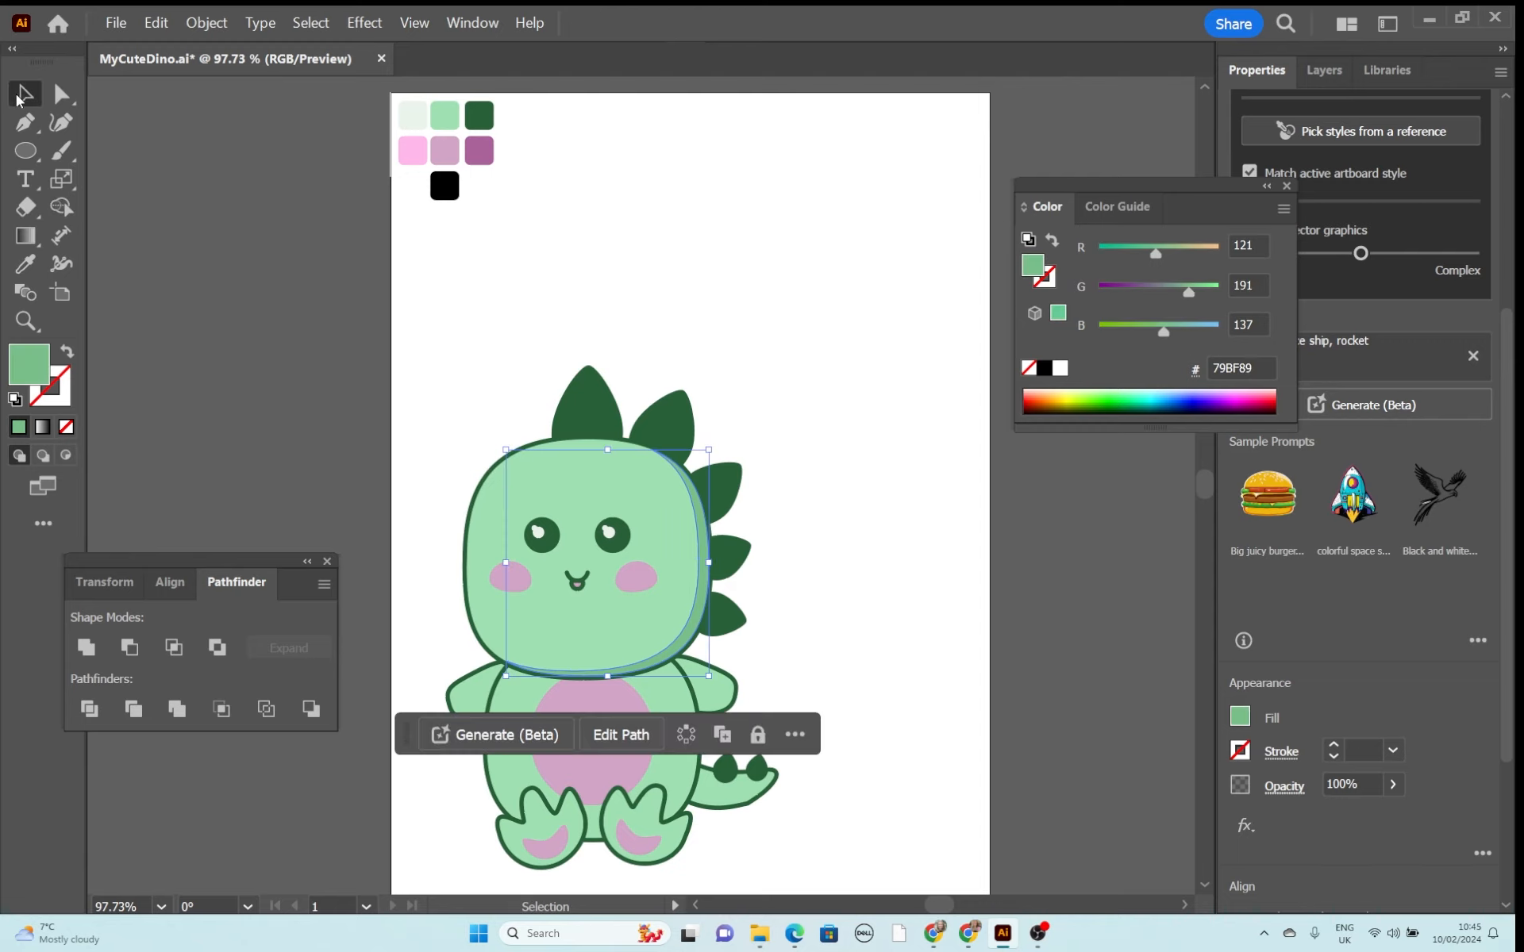
click(773, 374)
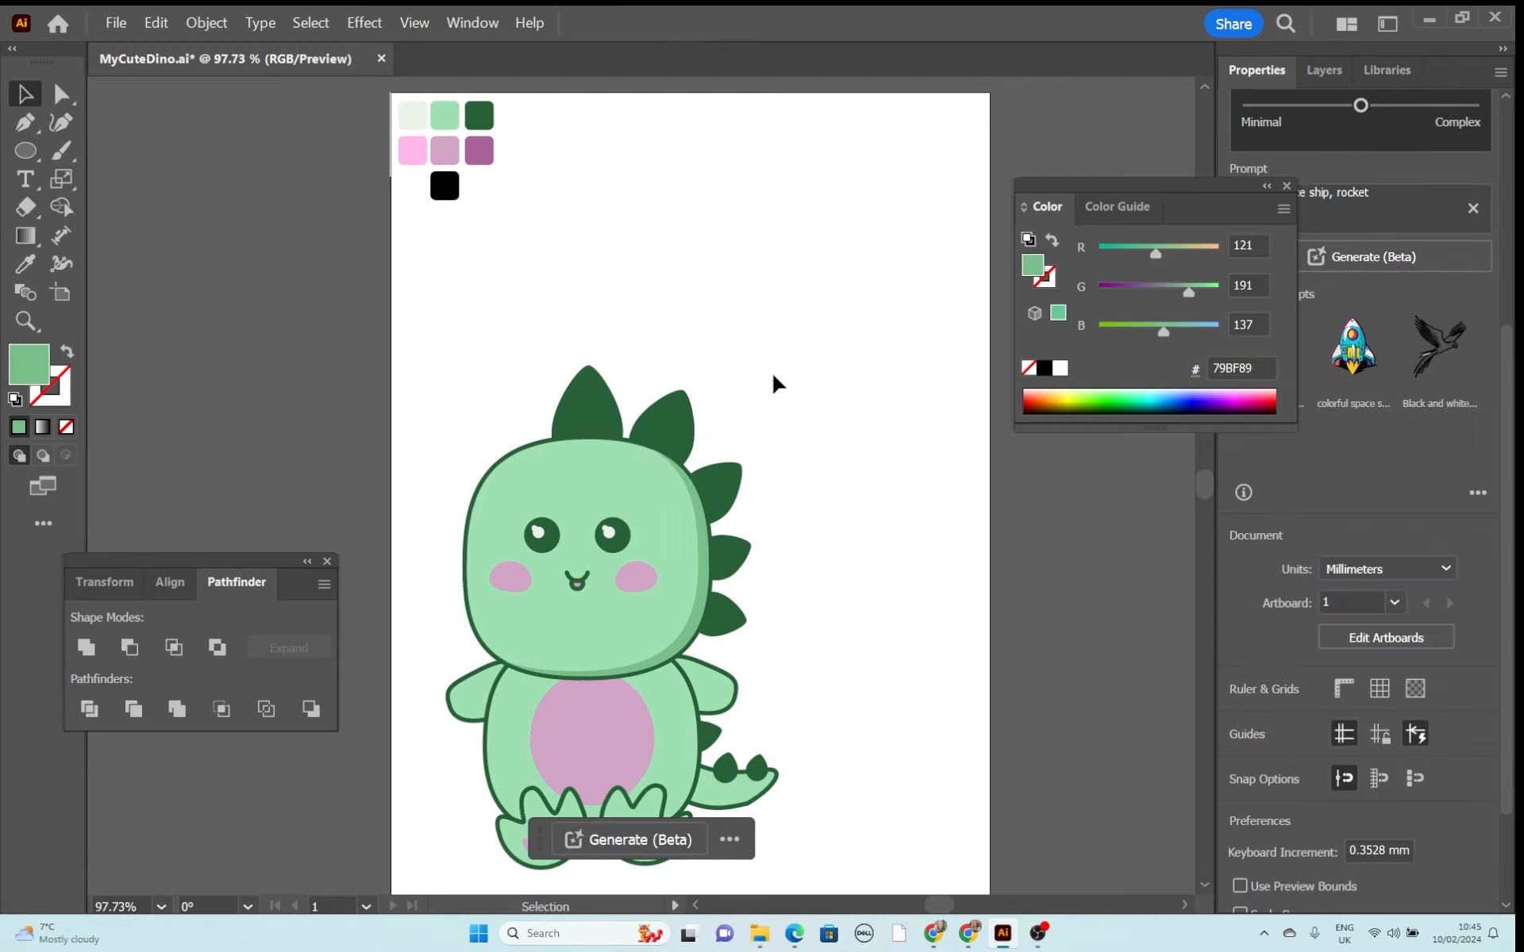
Paste another copy of the outlined head shape in place over the face and take off its stroke.
click(535, 488)
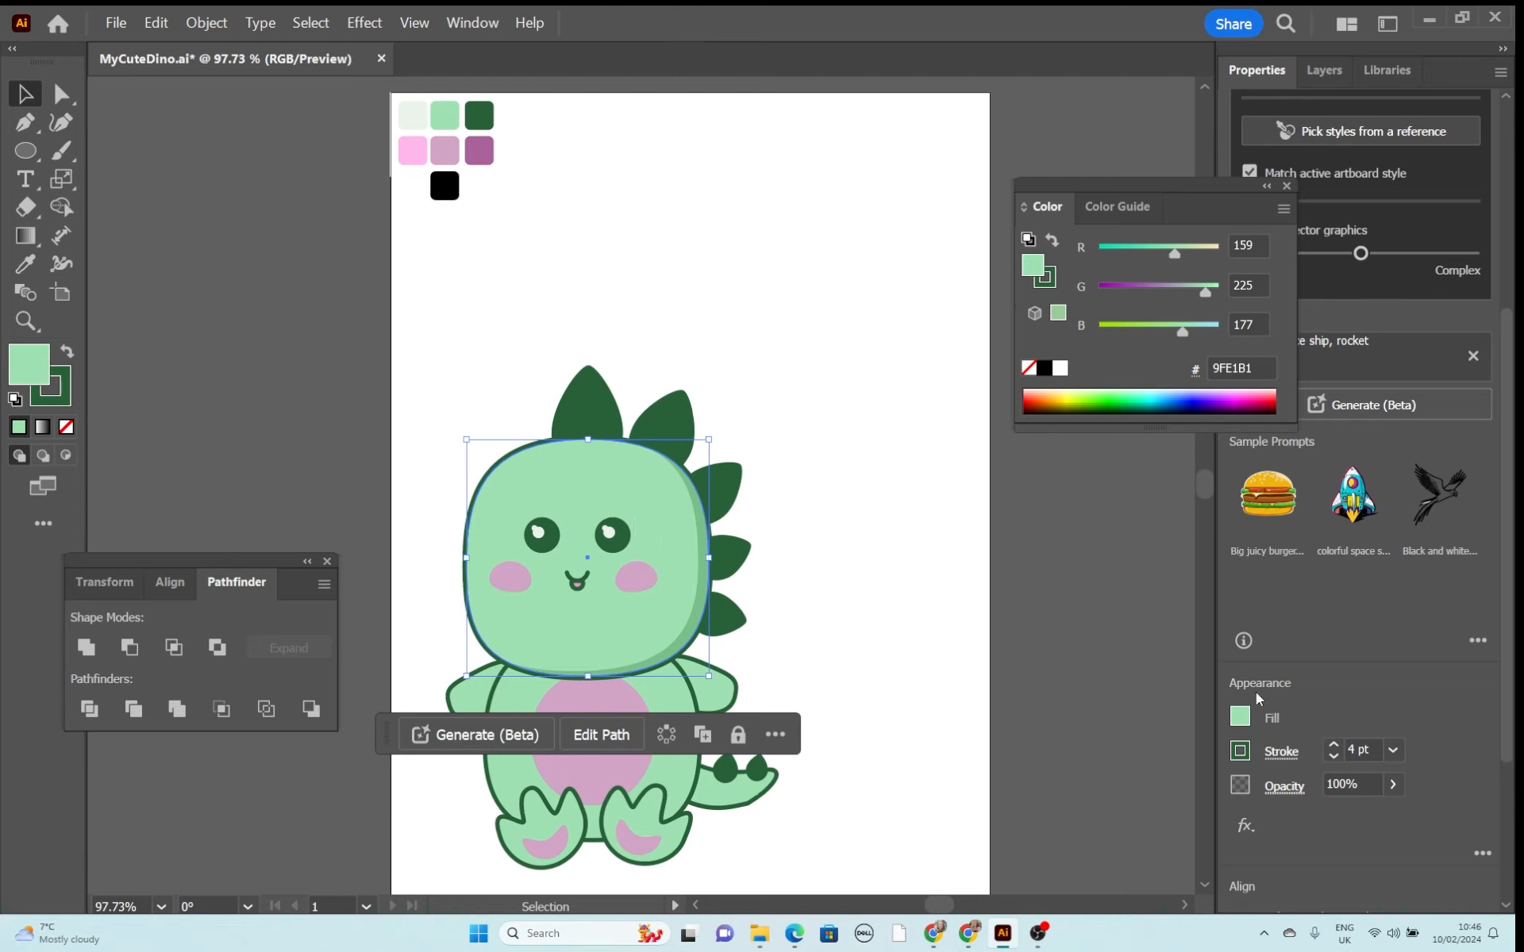
click(156, 22)
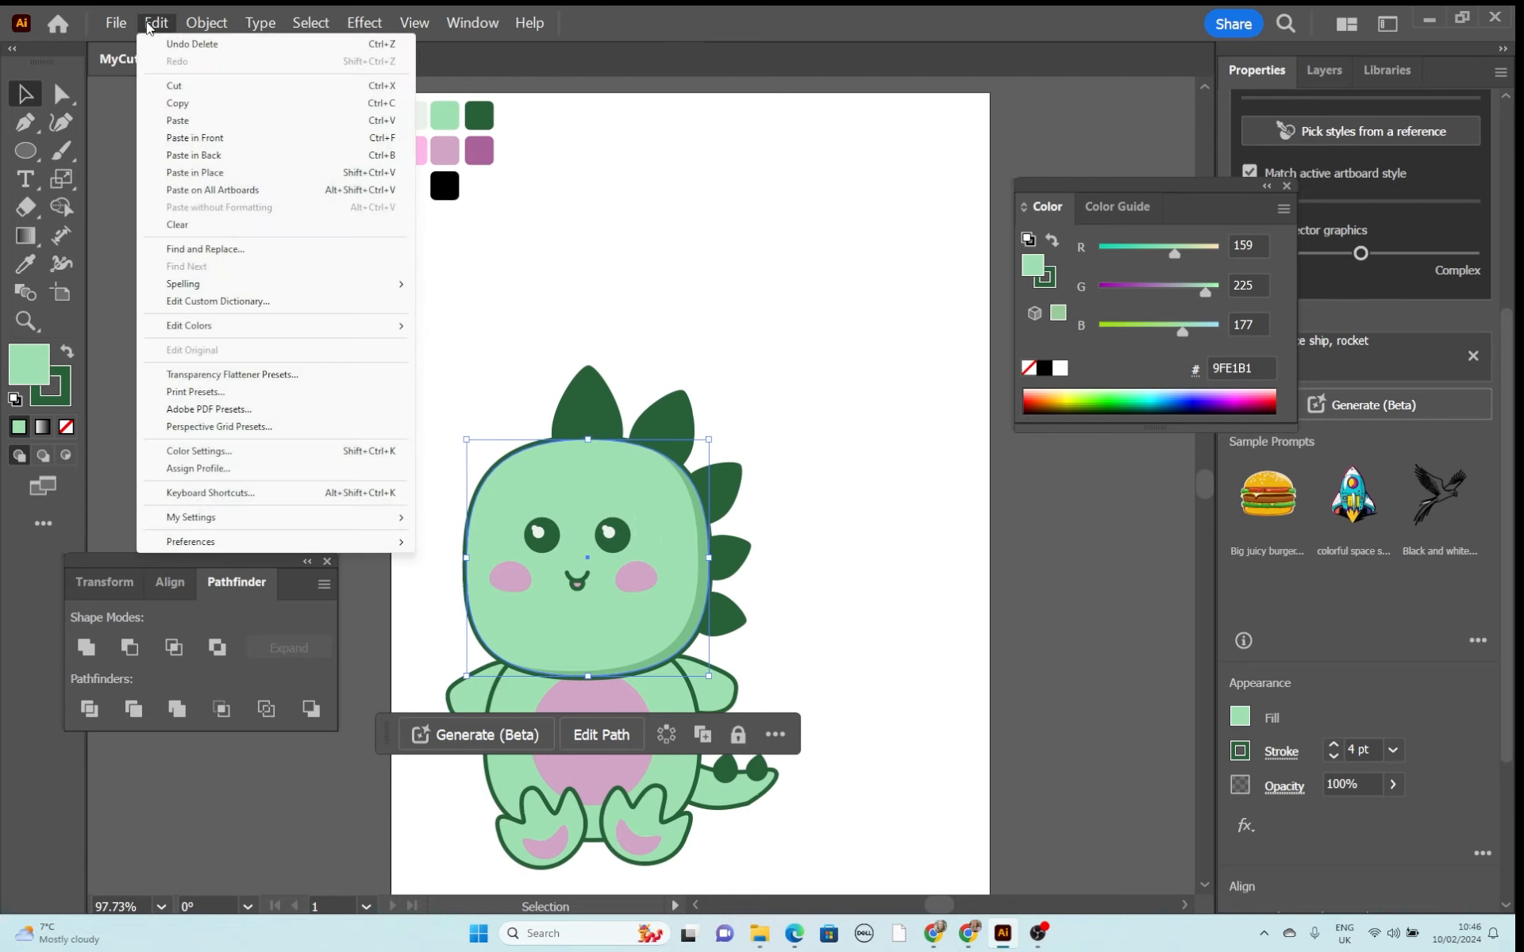
click(166, 103)
click(155, 23)
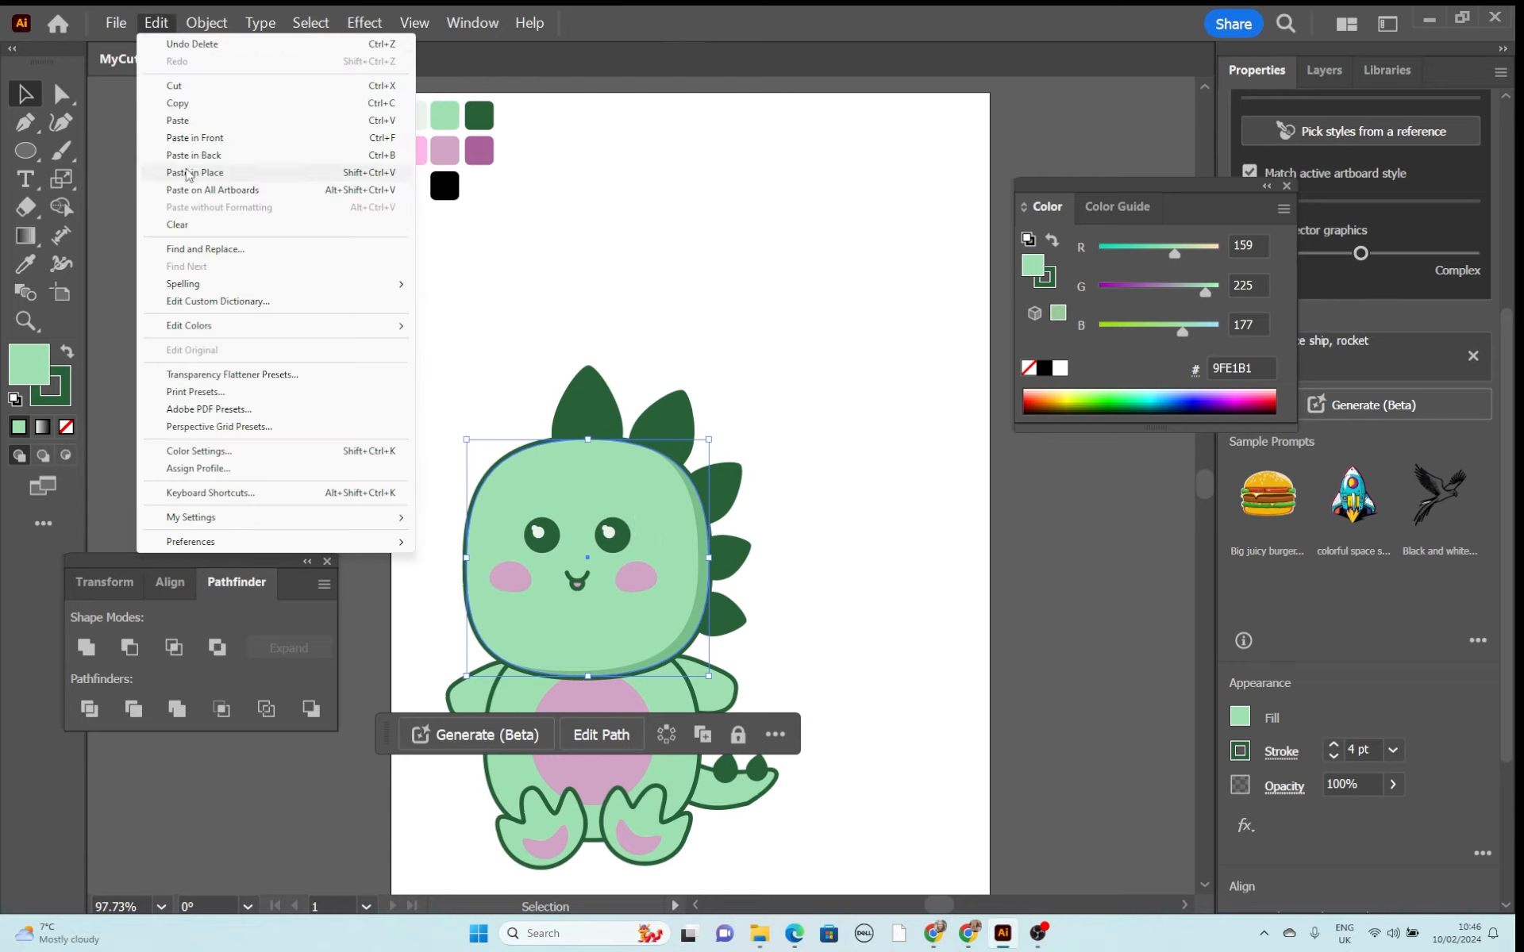
click(190, 170)
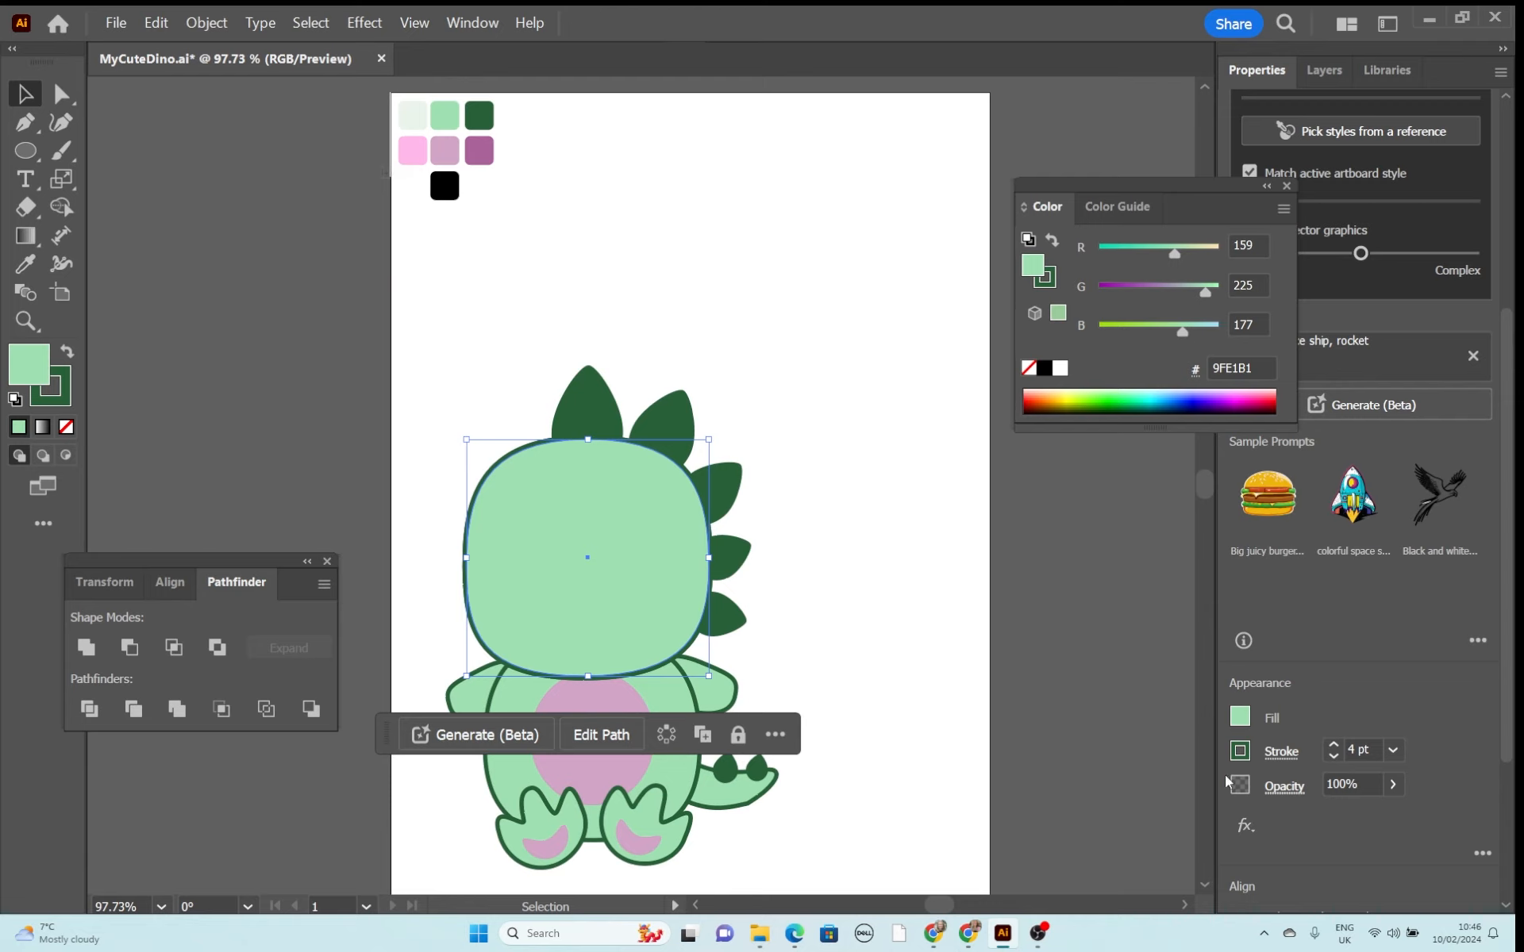
click(1334, 756)
click(1334, 756)
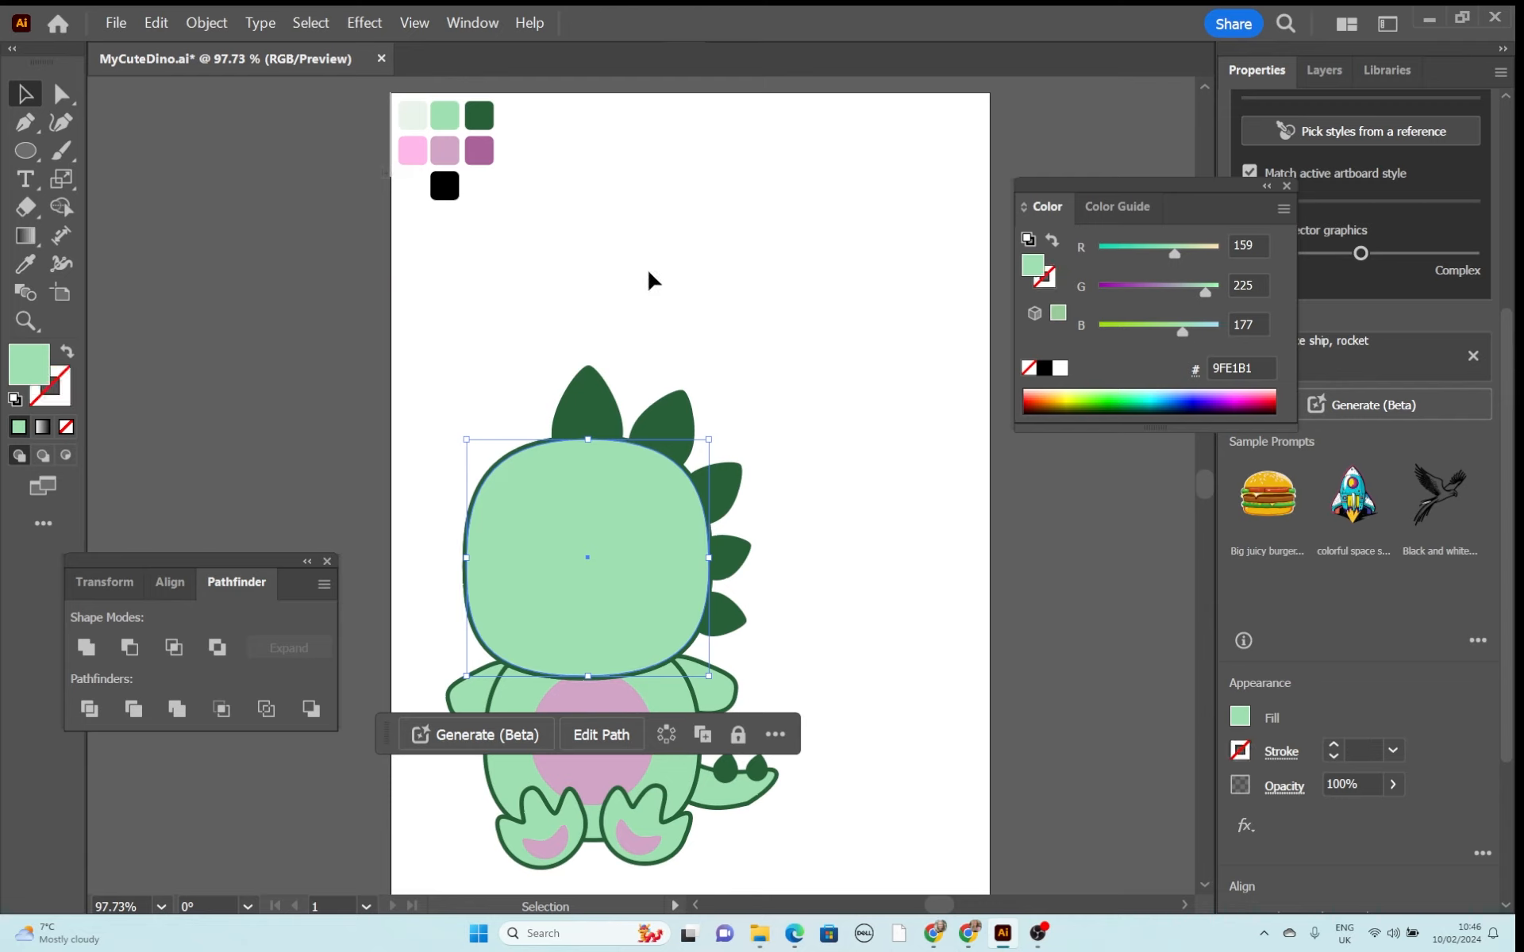
Duplicate the strokeless head copy in place and offset the top copy slightly down and to the right.
click(155, 23)
click(176, 104)
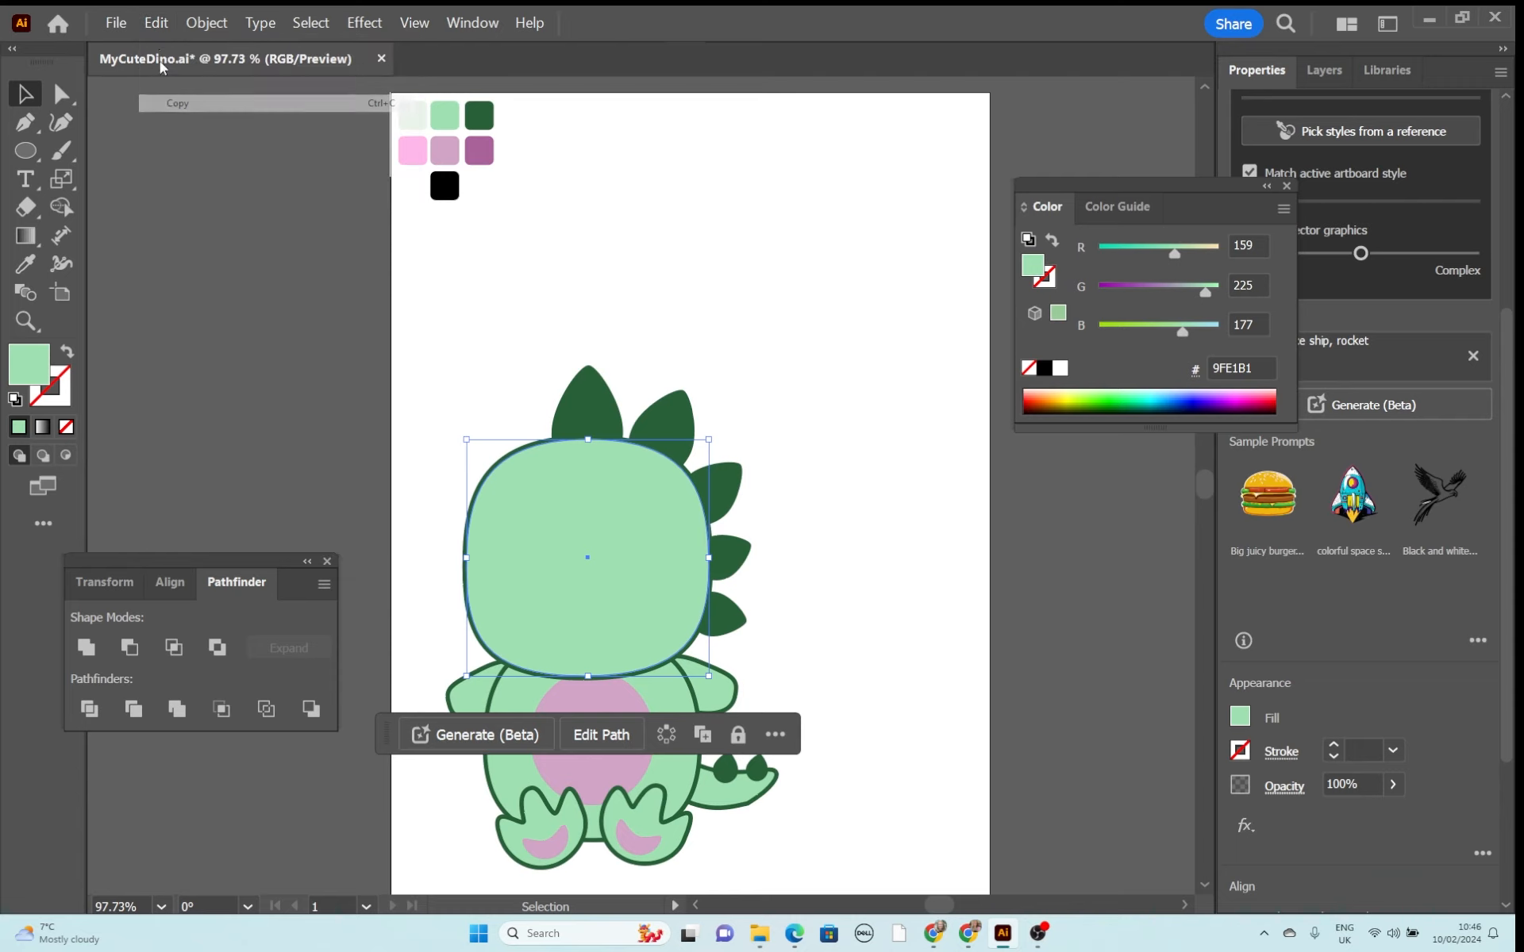
click(156, 22)
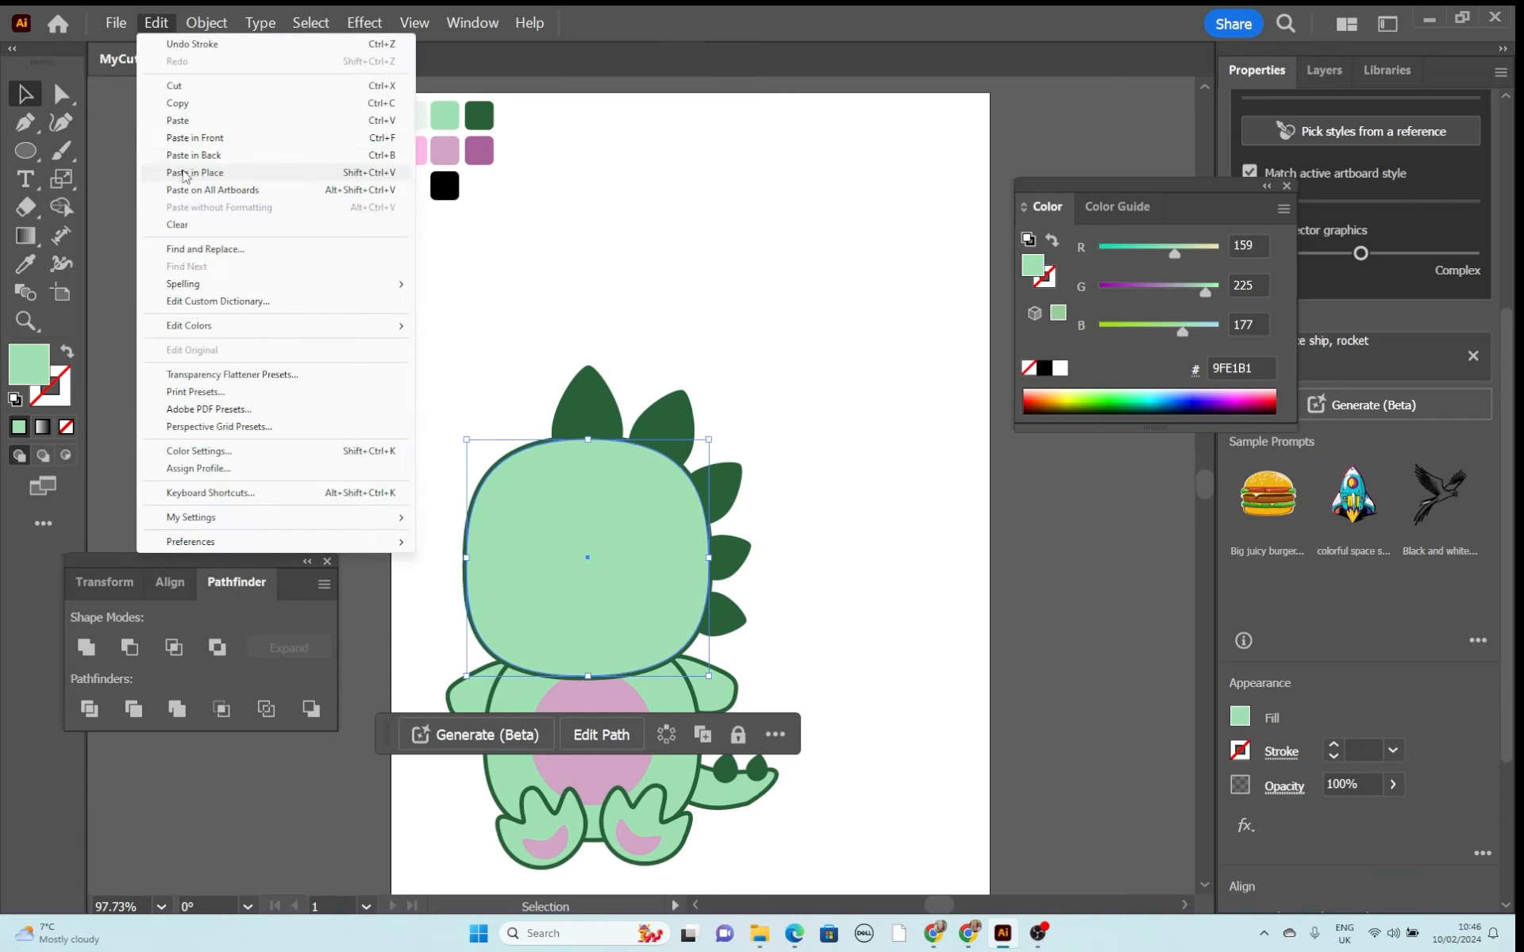
click(184, 173)
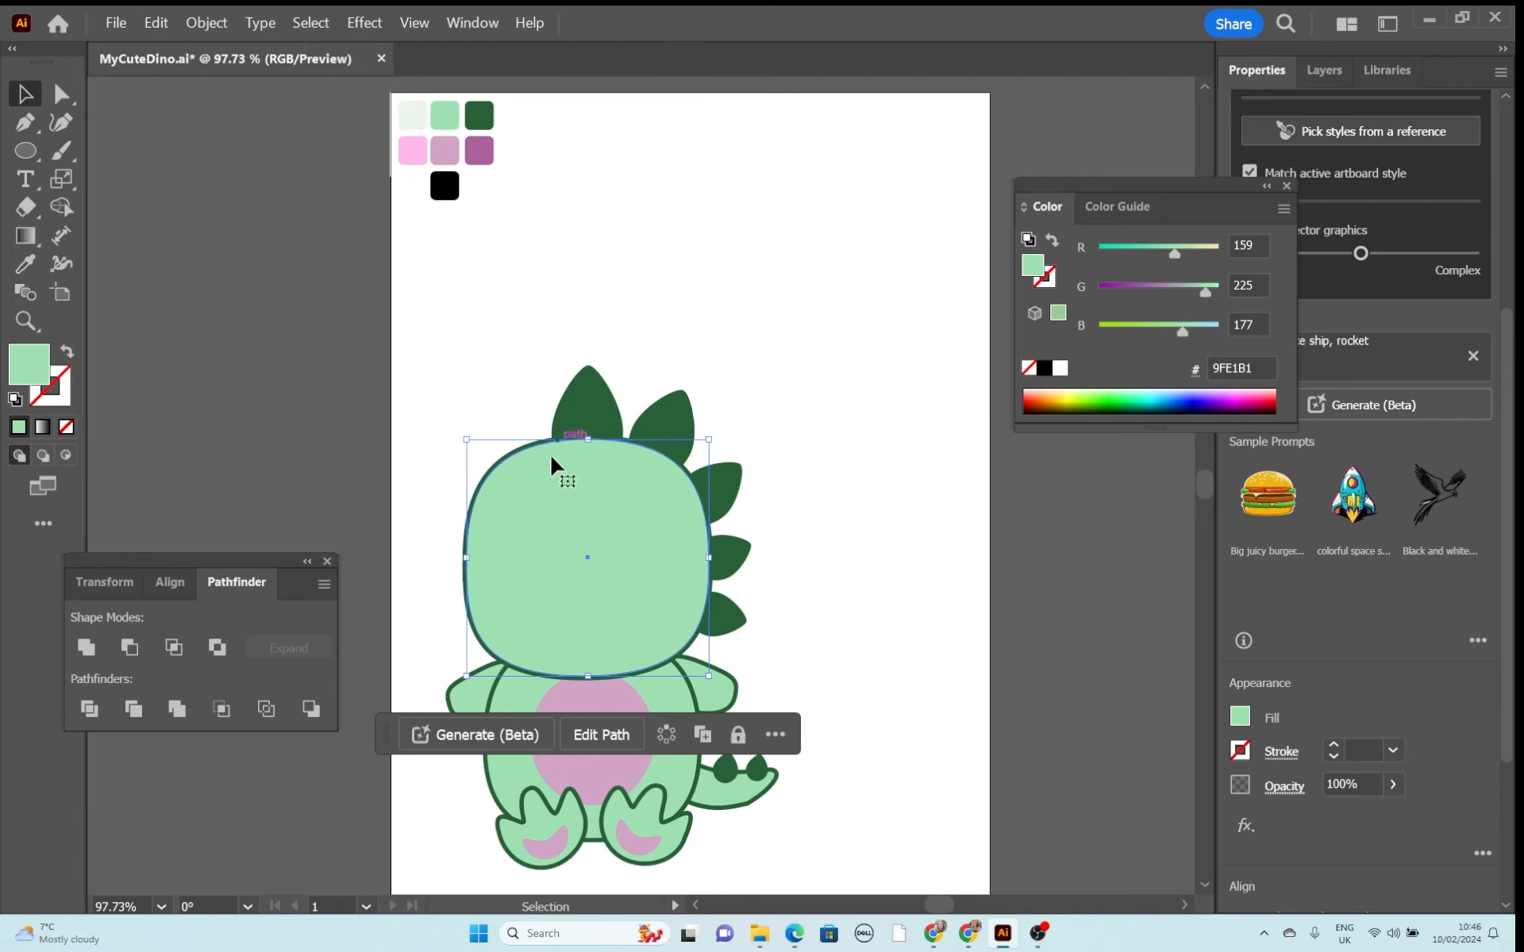
drag(539, 493, 506, 468)
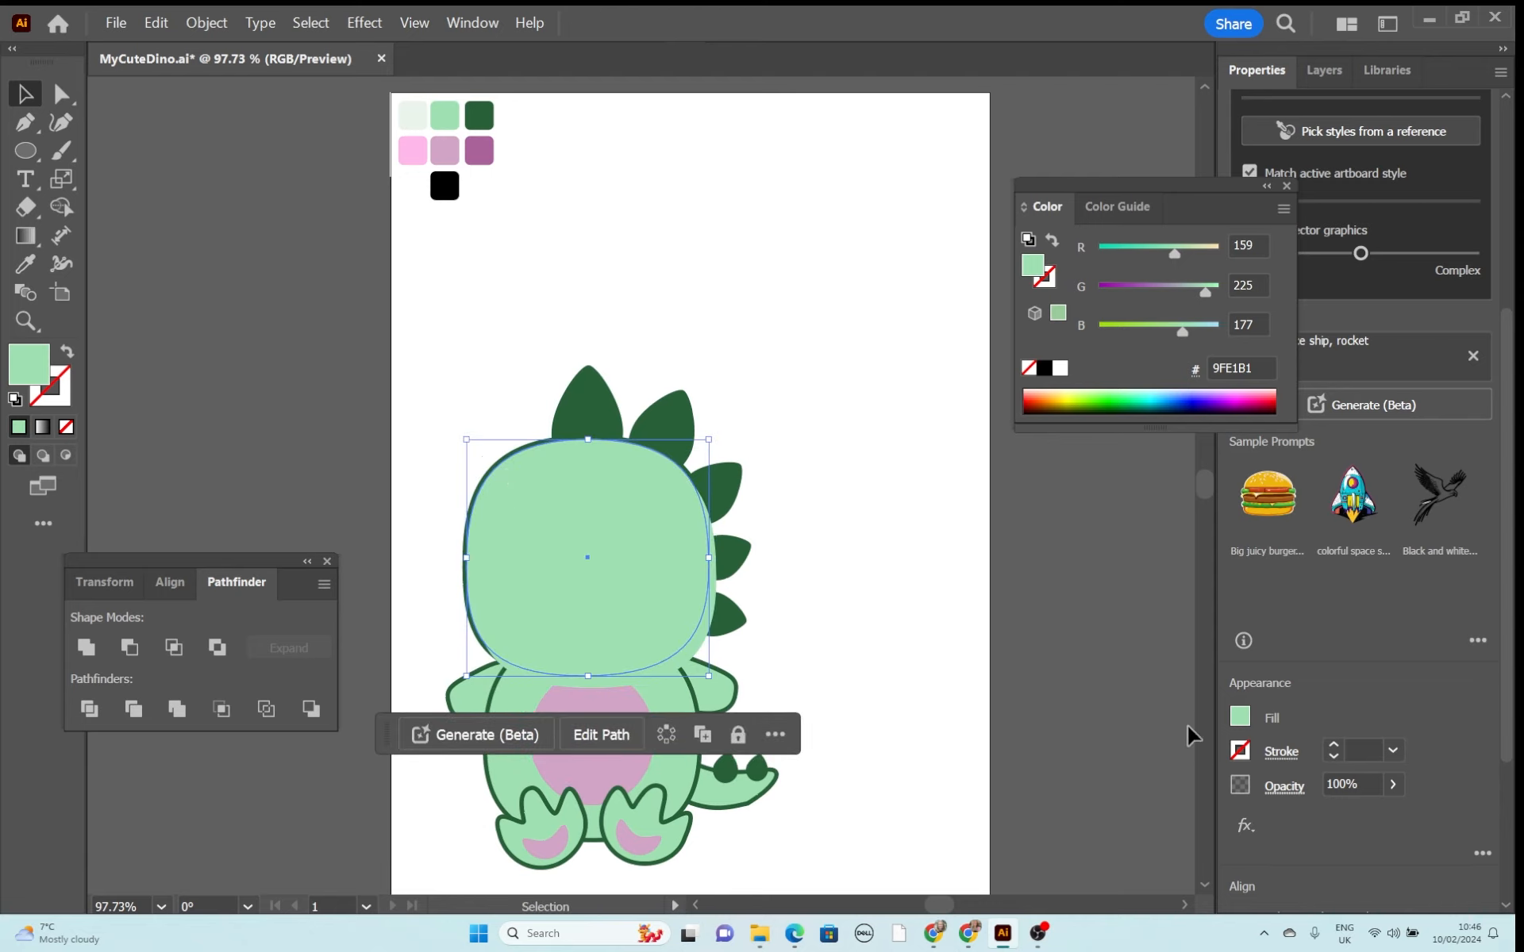
Change the fill of the lower strokeless head copy to the pale green EAF4EC.
click(1241, 719)
click(1000, 606)
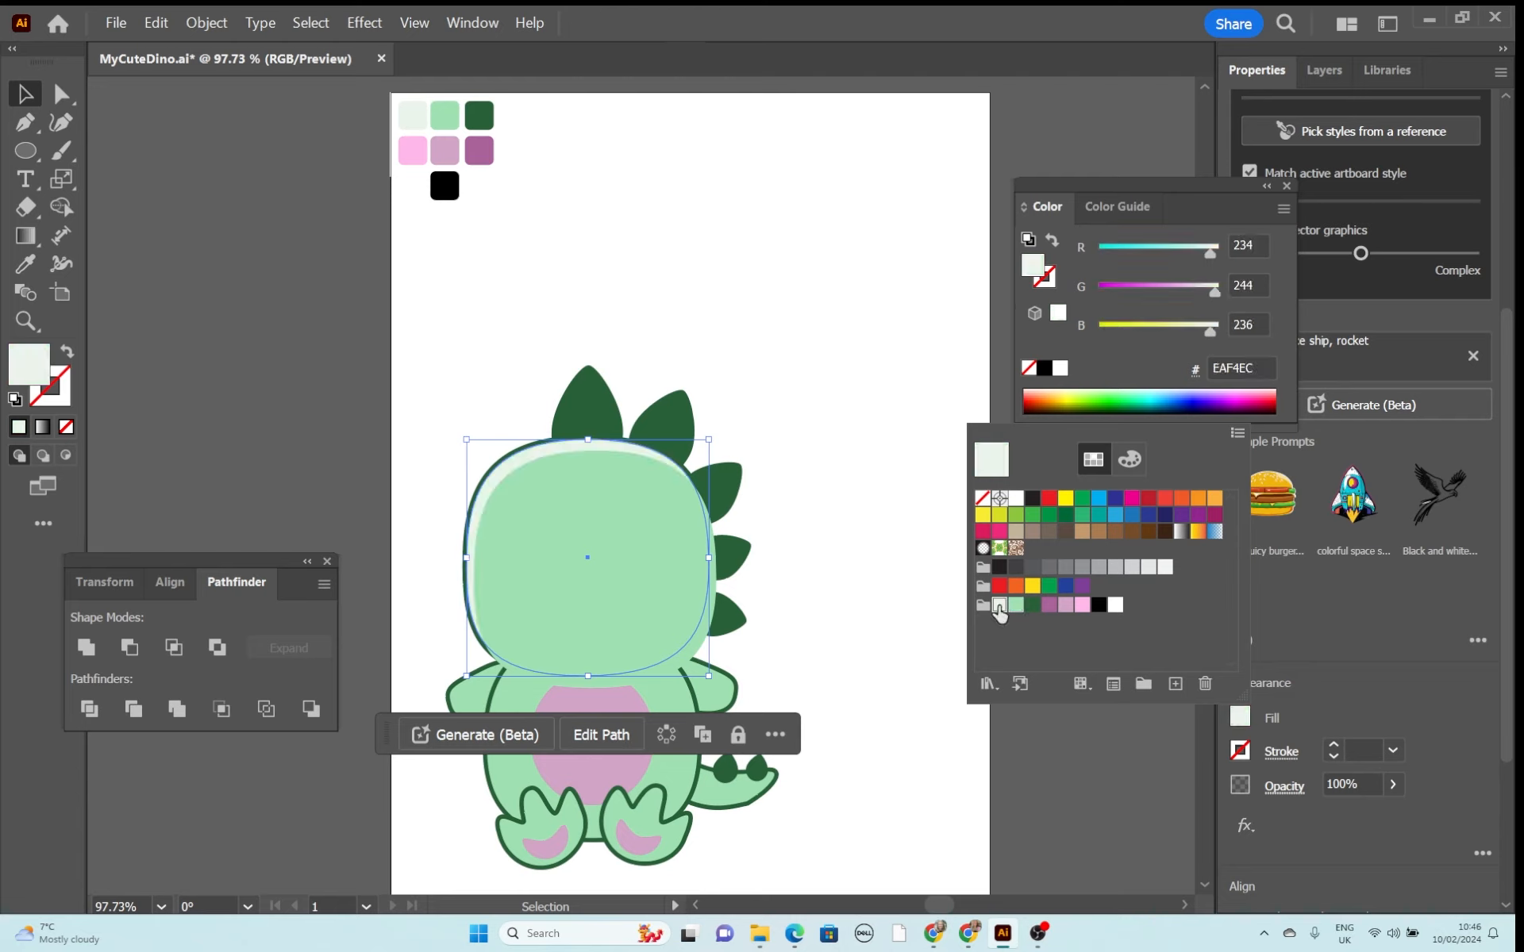
click(773, 378)
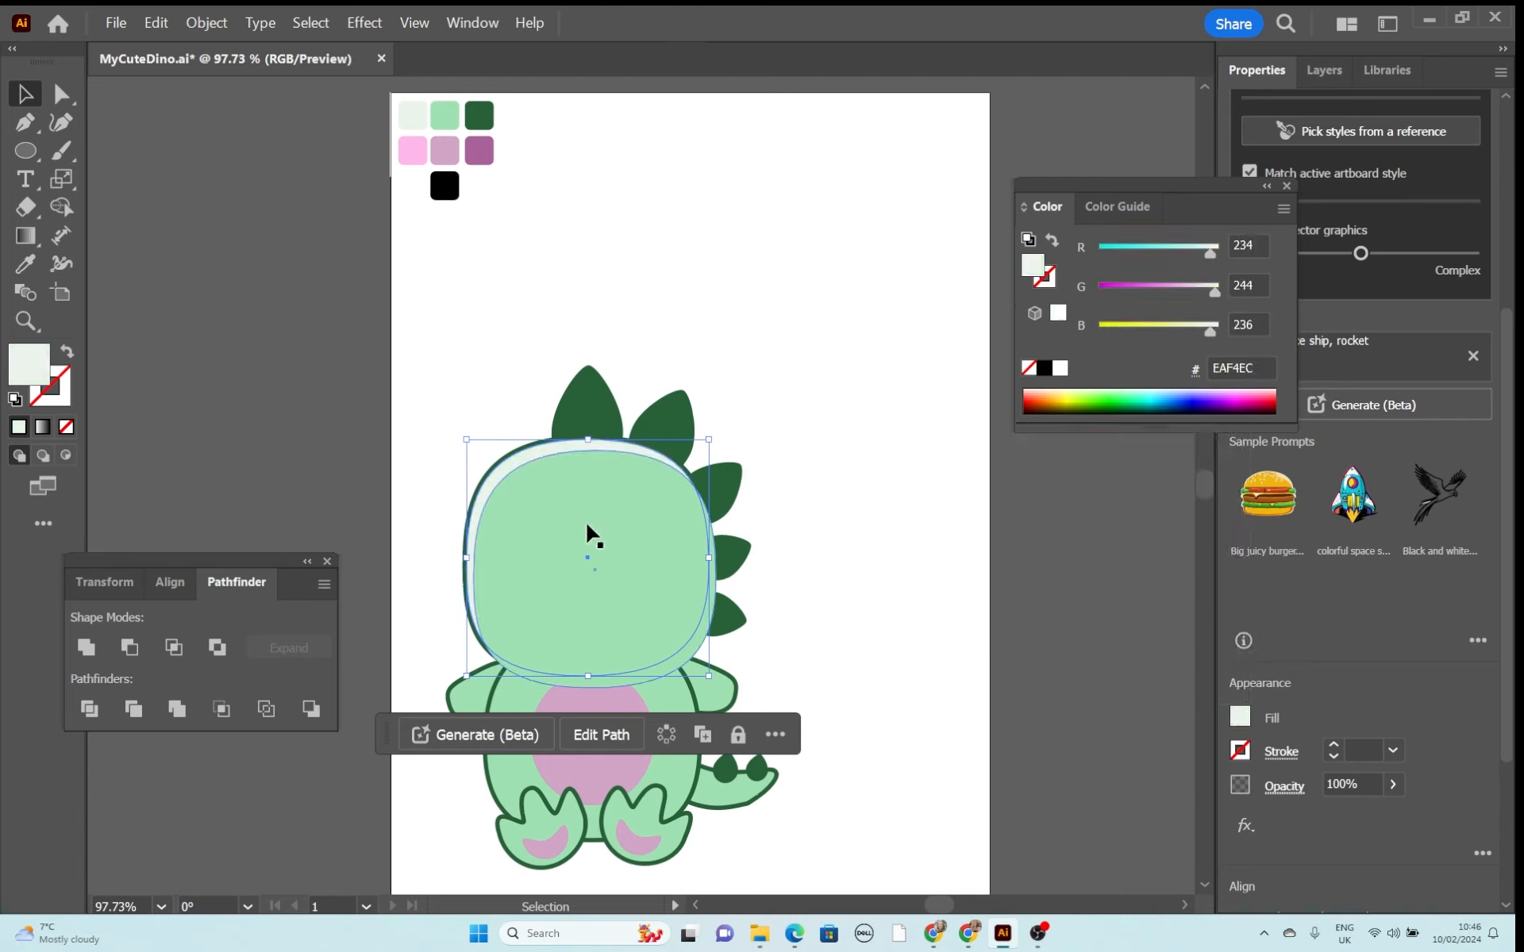
click(825, 508)
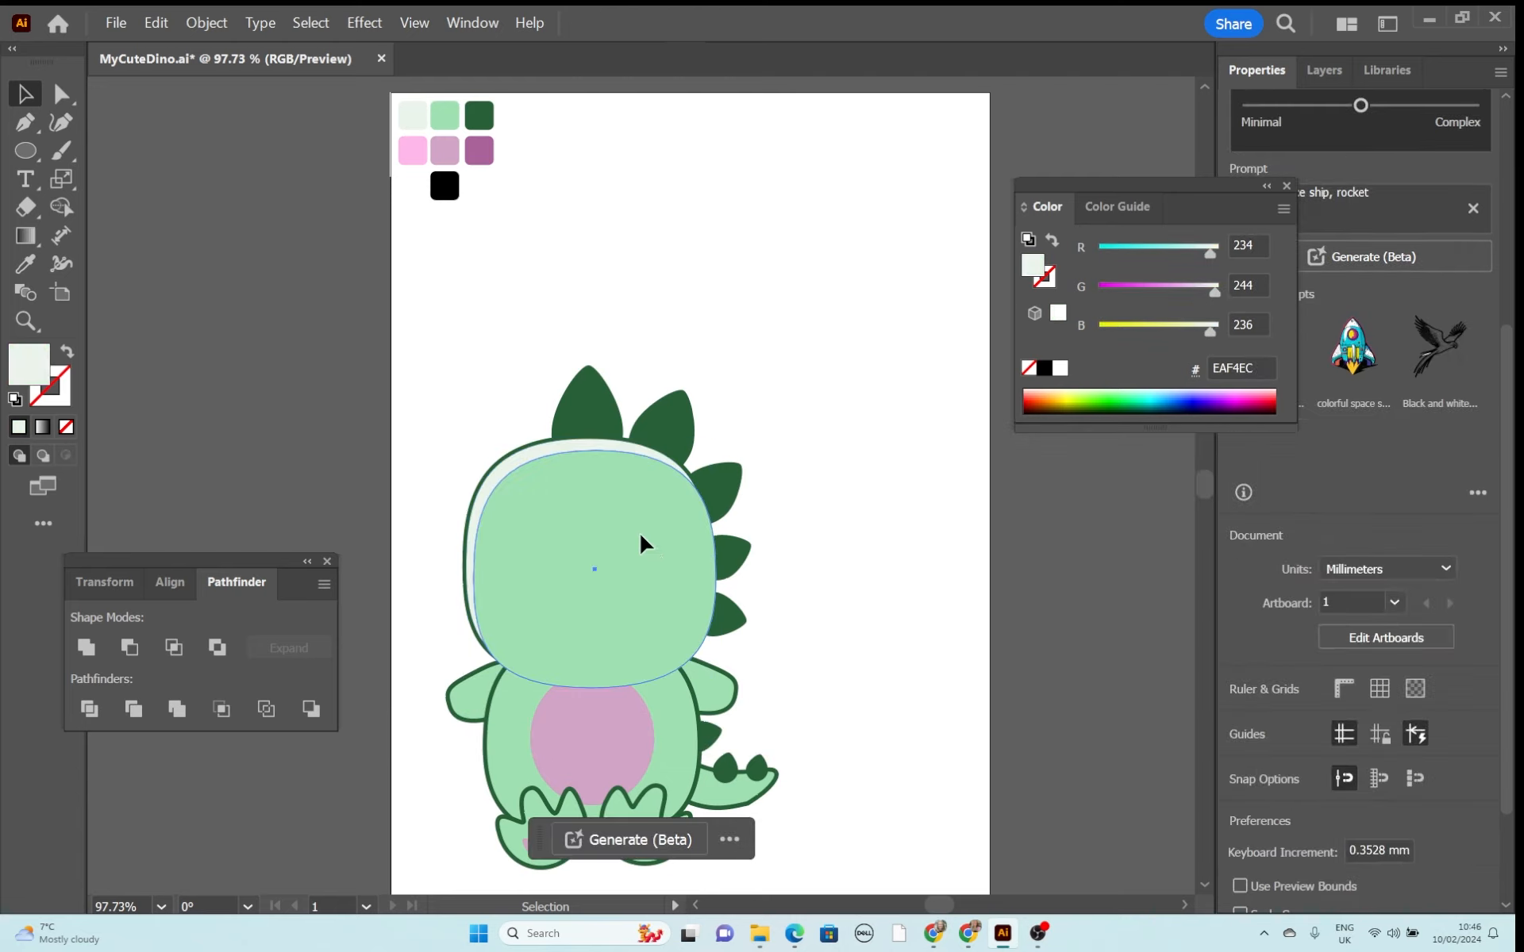
Shift the green head copy slightly up-left and trim both copies with Shape Builder to a thin highlight along the head's upper-left edge.
drag(640, 534, 635, 529)
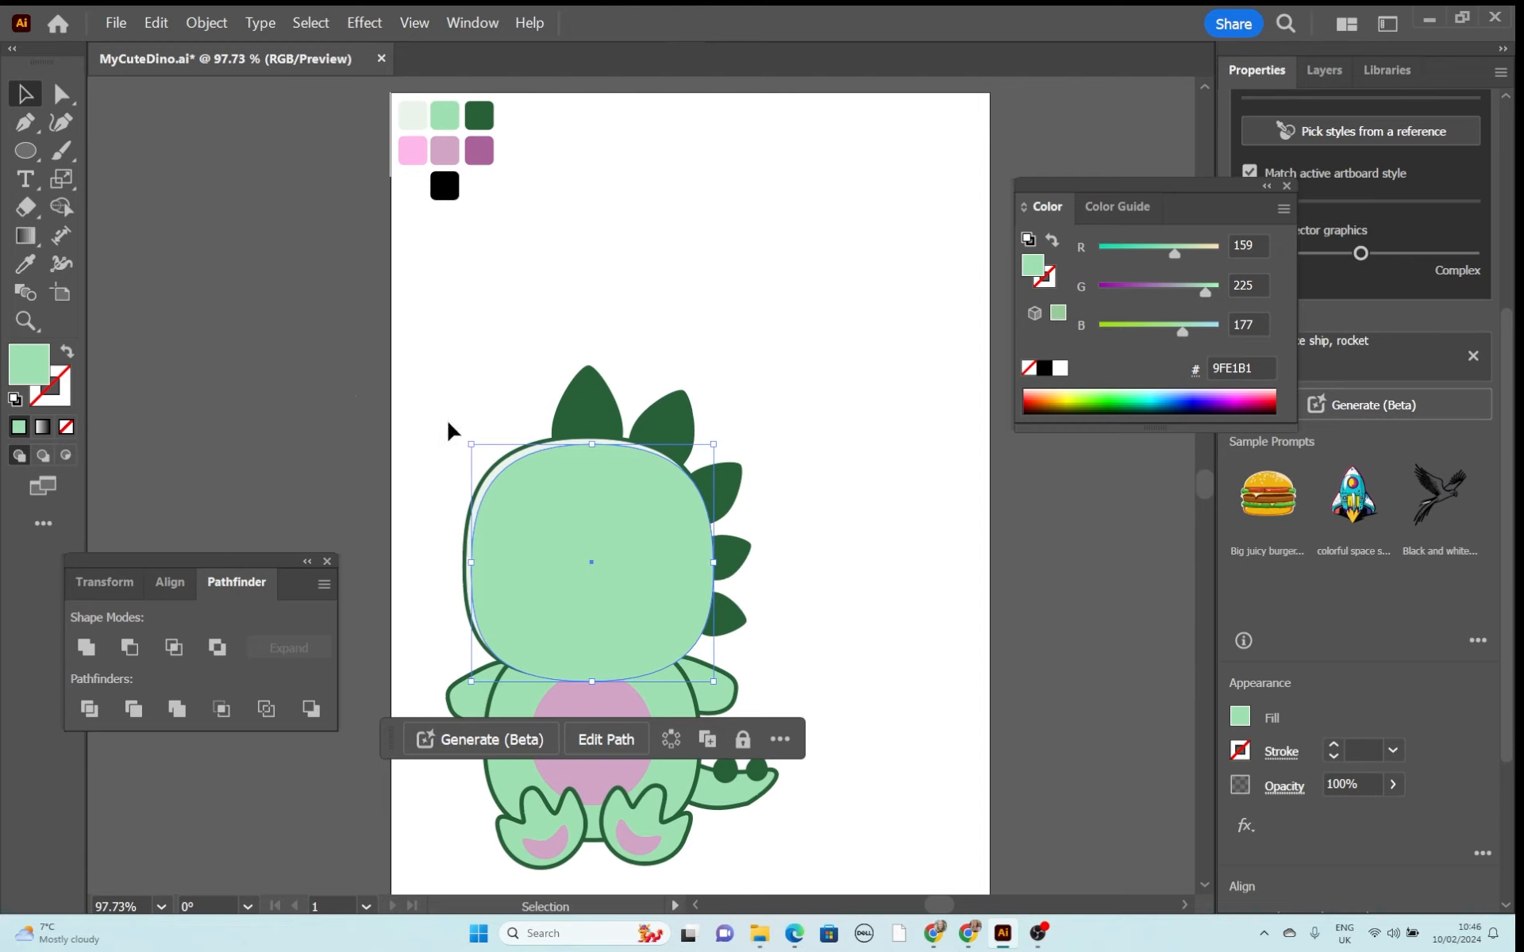
shift+click(501, 468)
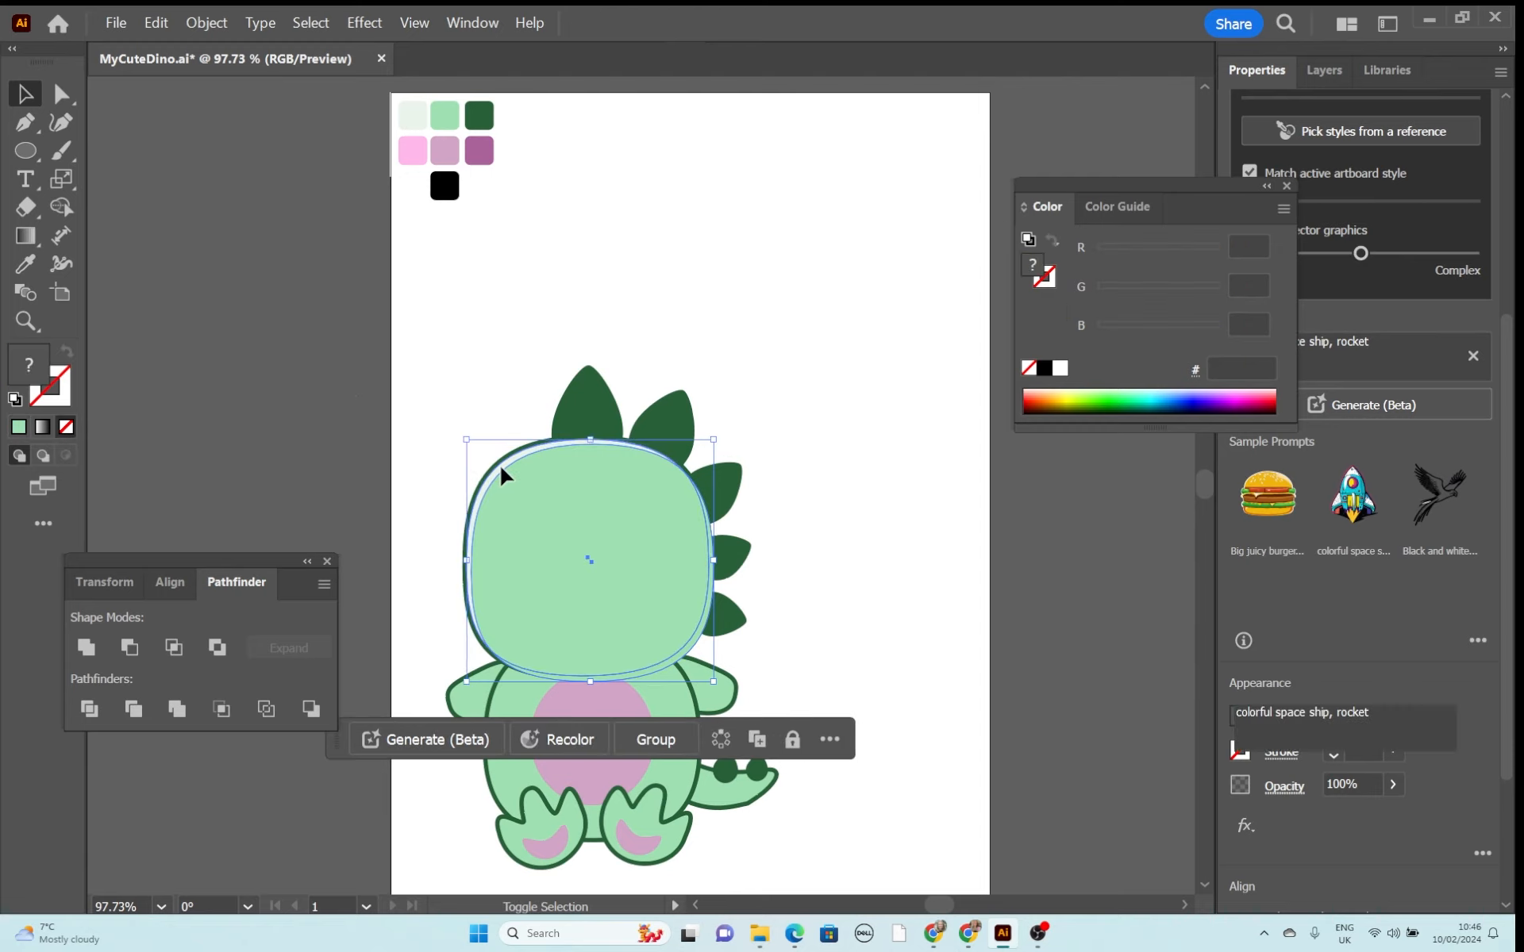
click(65, 207)
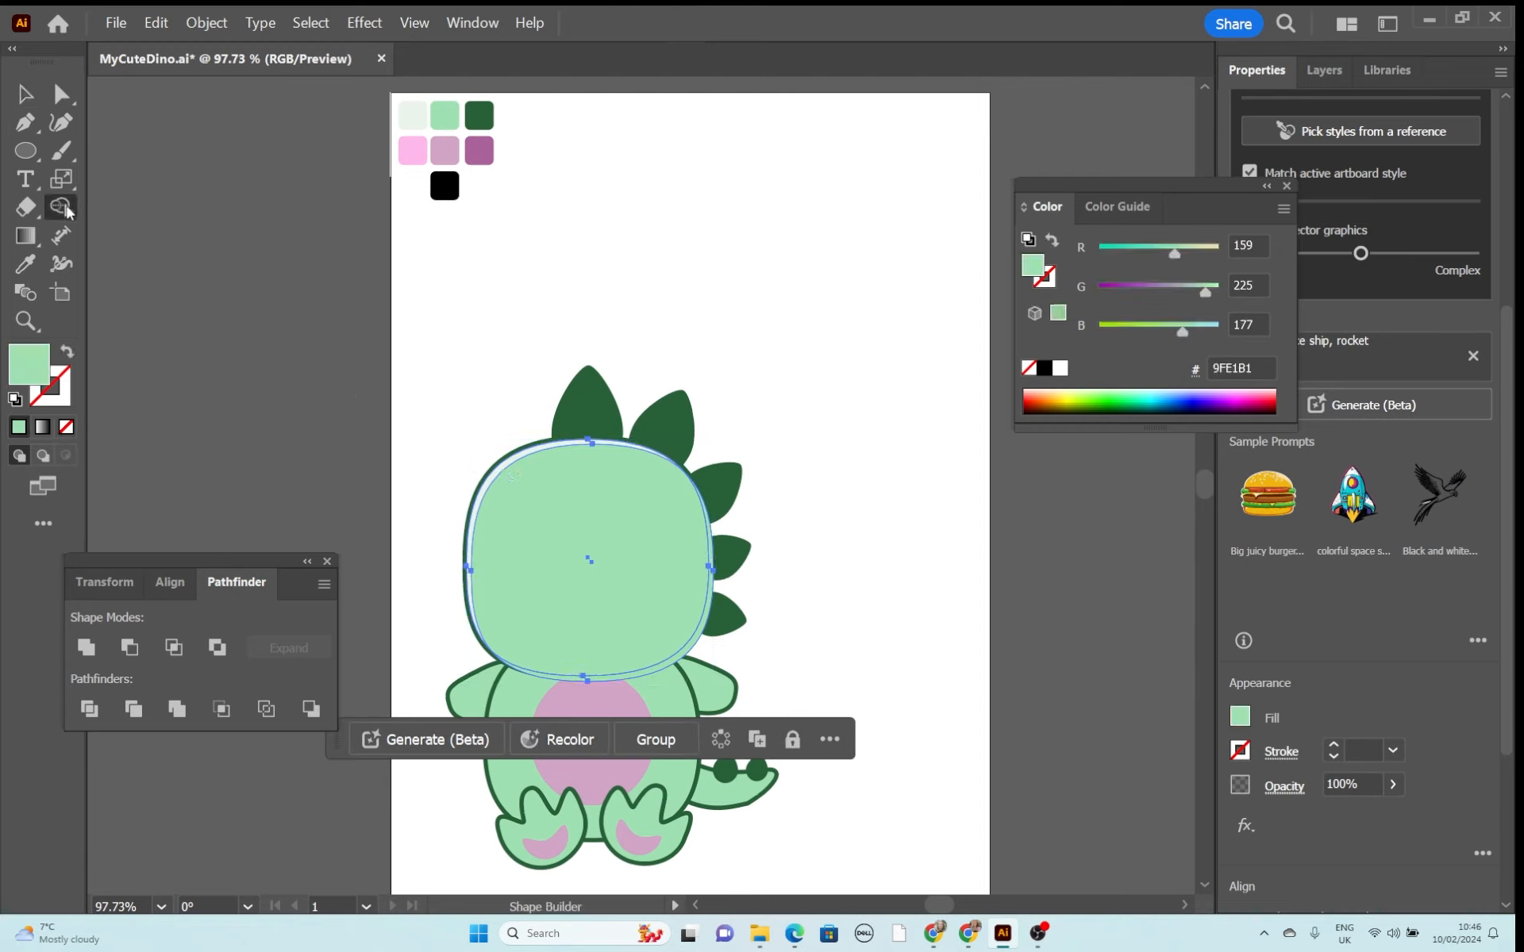
click(616, 522)
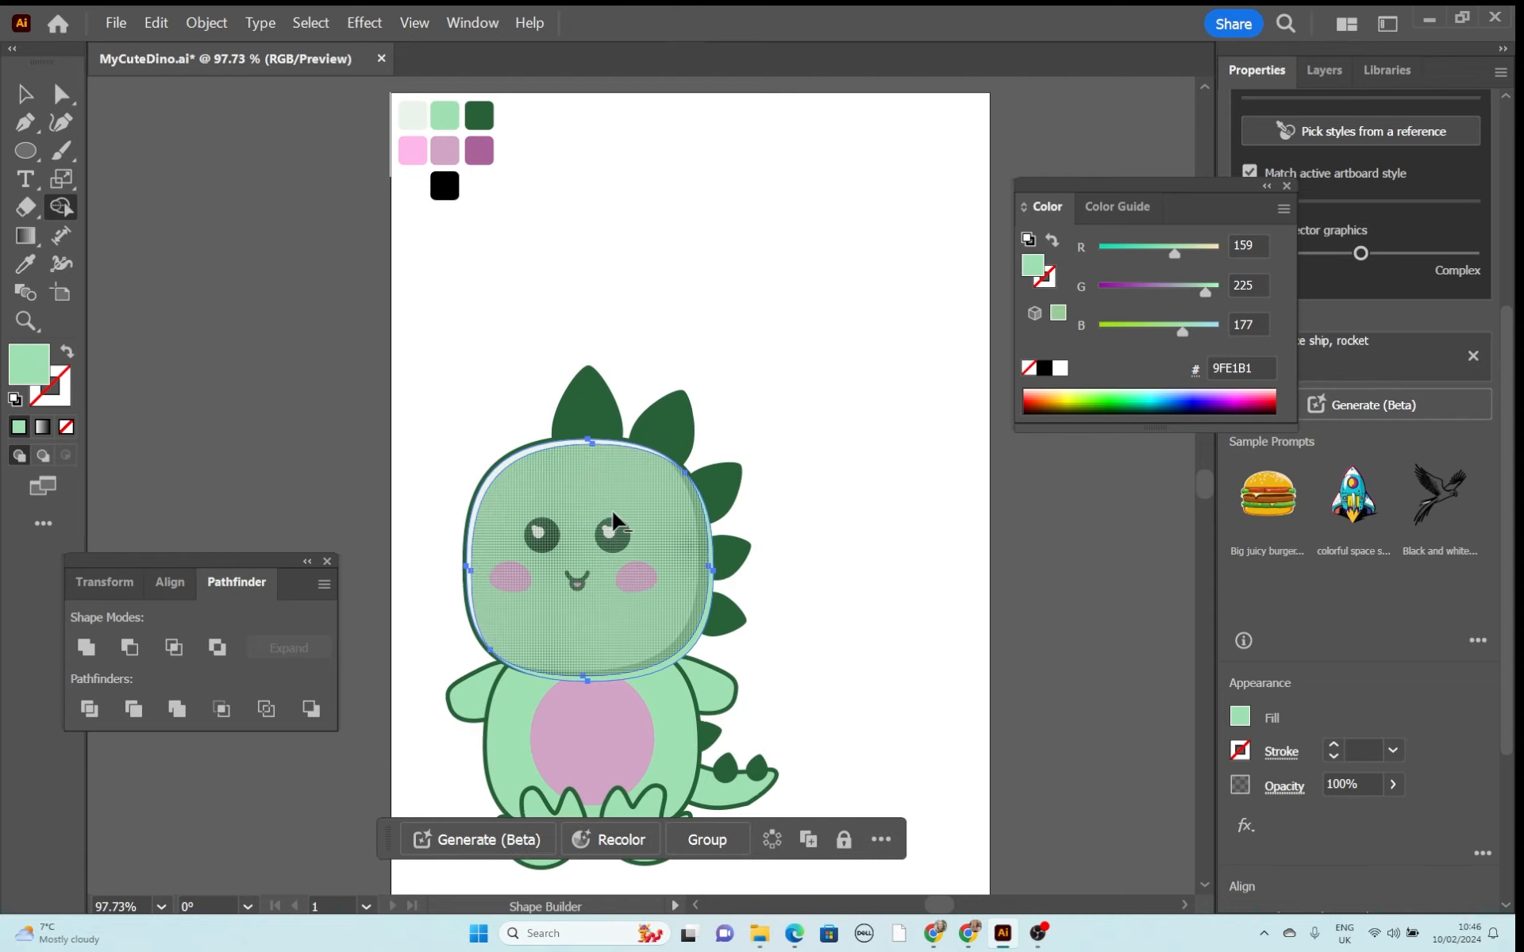
alt+click(699, 649)
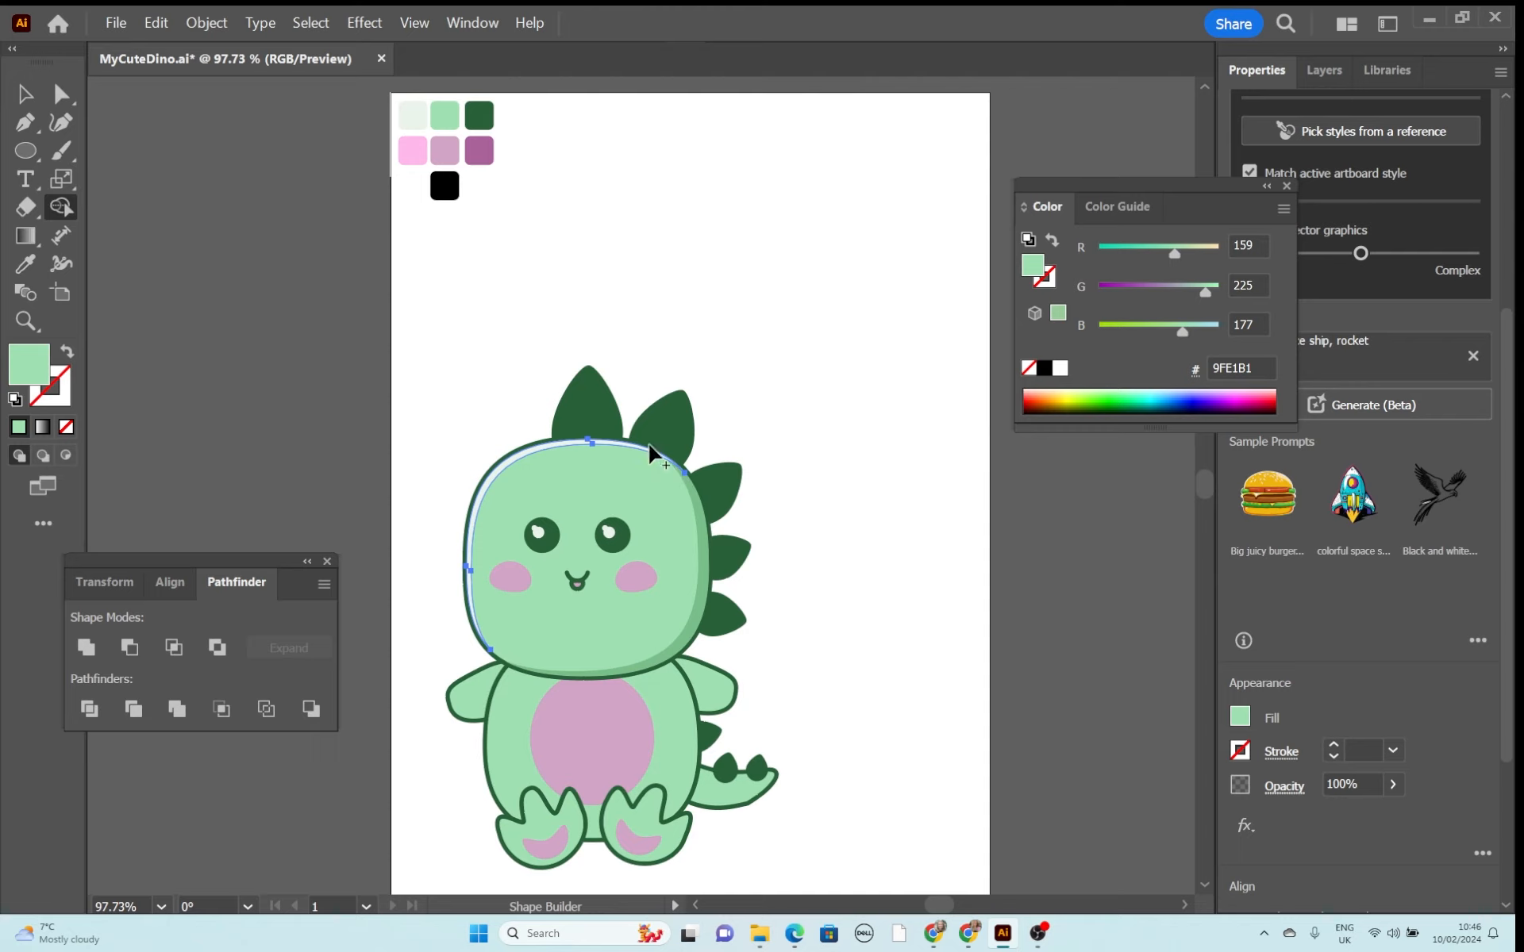
click(26, 94)
click(772, 476)
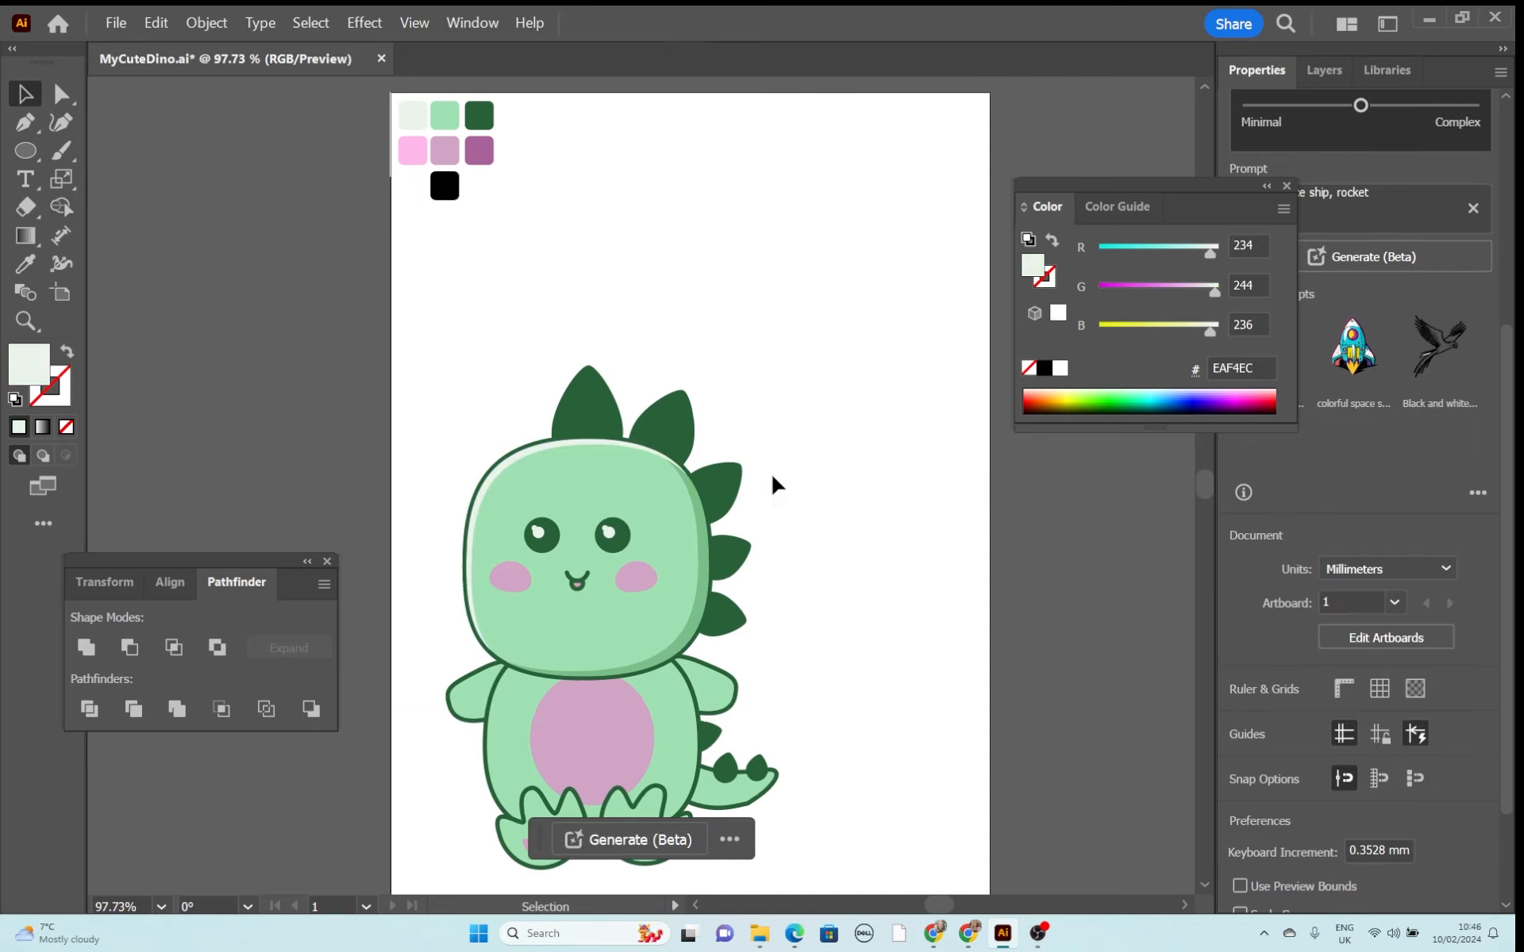
Draw a large upright ellipse in the empty area above and to the right of the dinosaur and fill it with pink FFB8EA.
scroll(828, 533, down, 3)
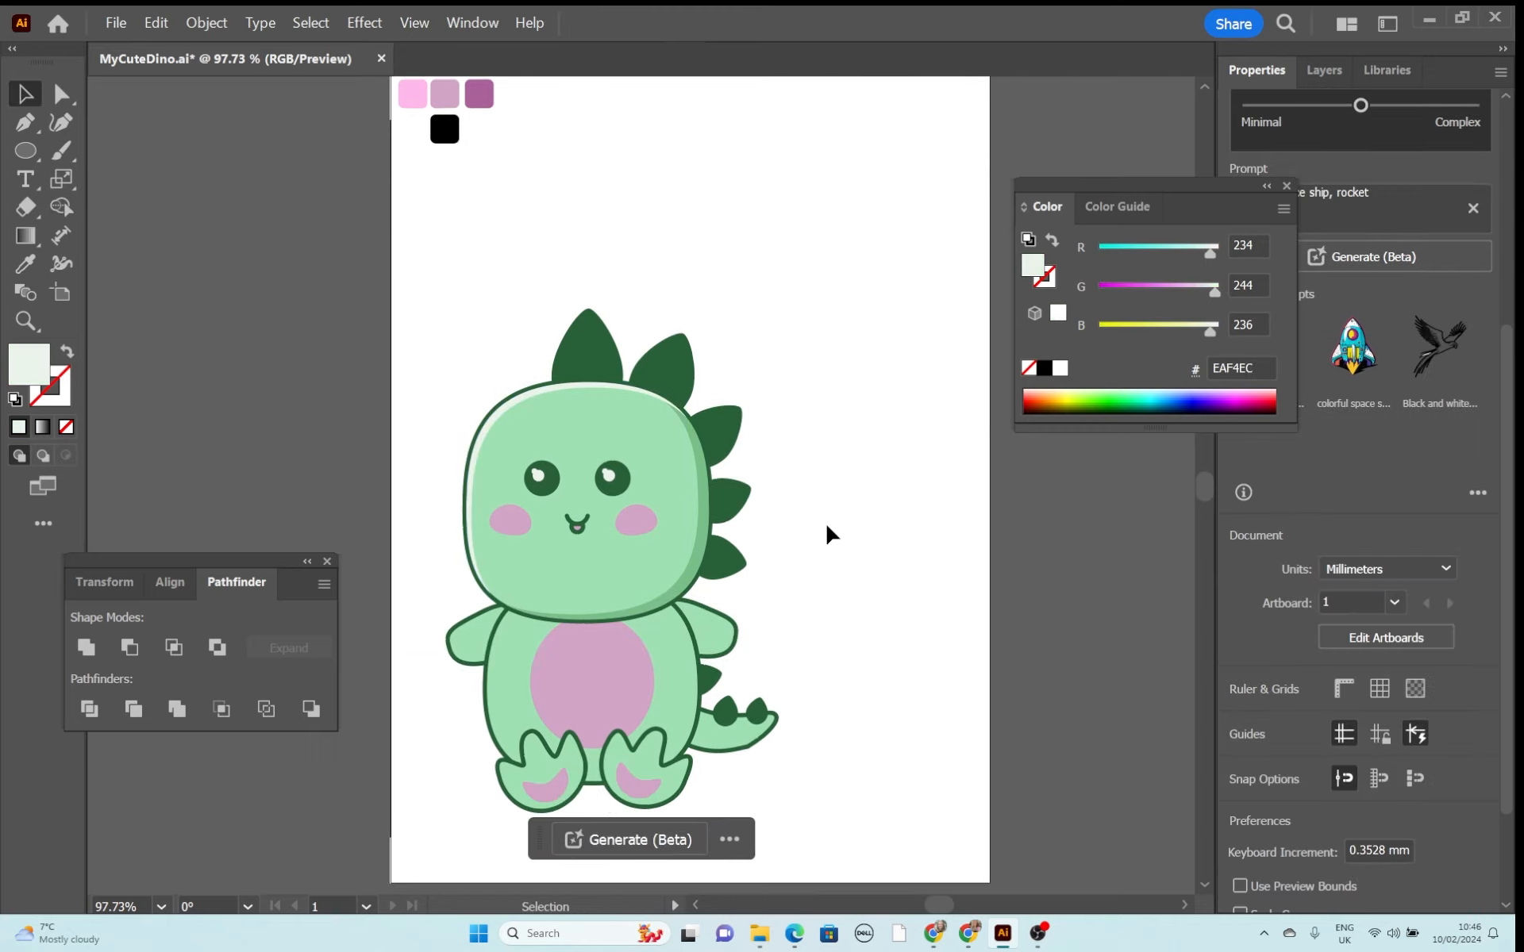
scroll(809, 520, up, 5)
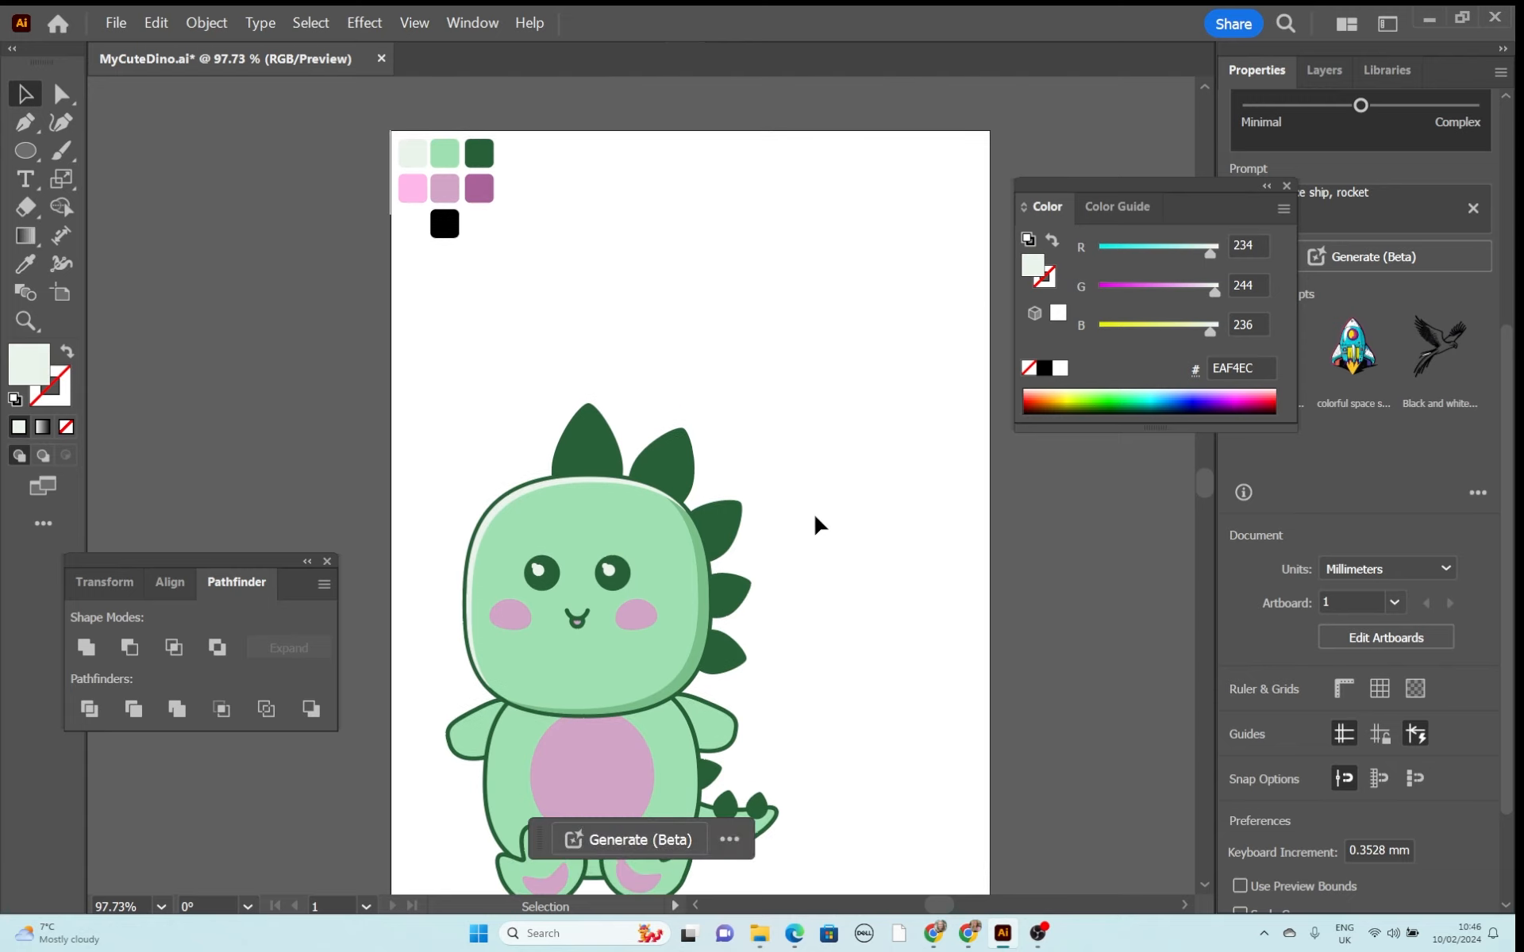
click(25, 150)
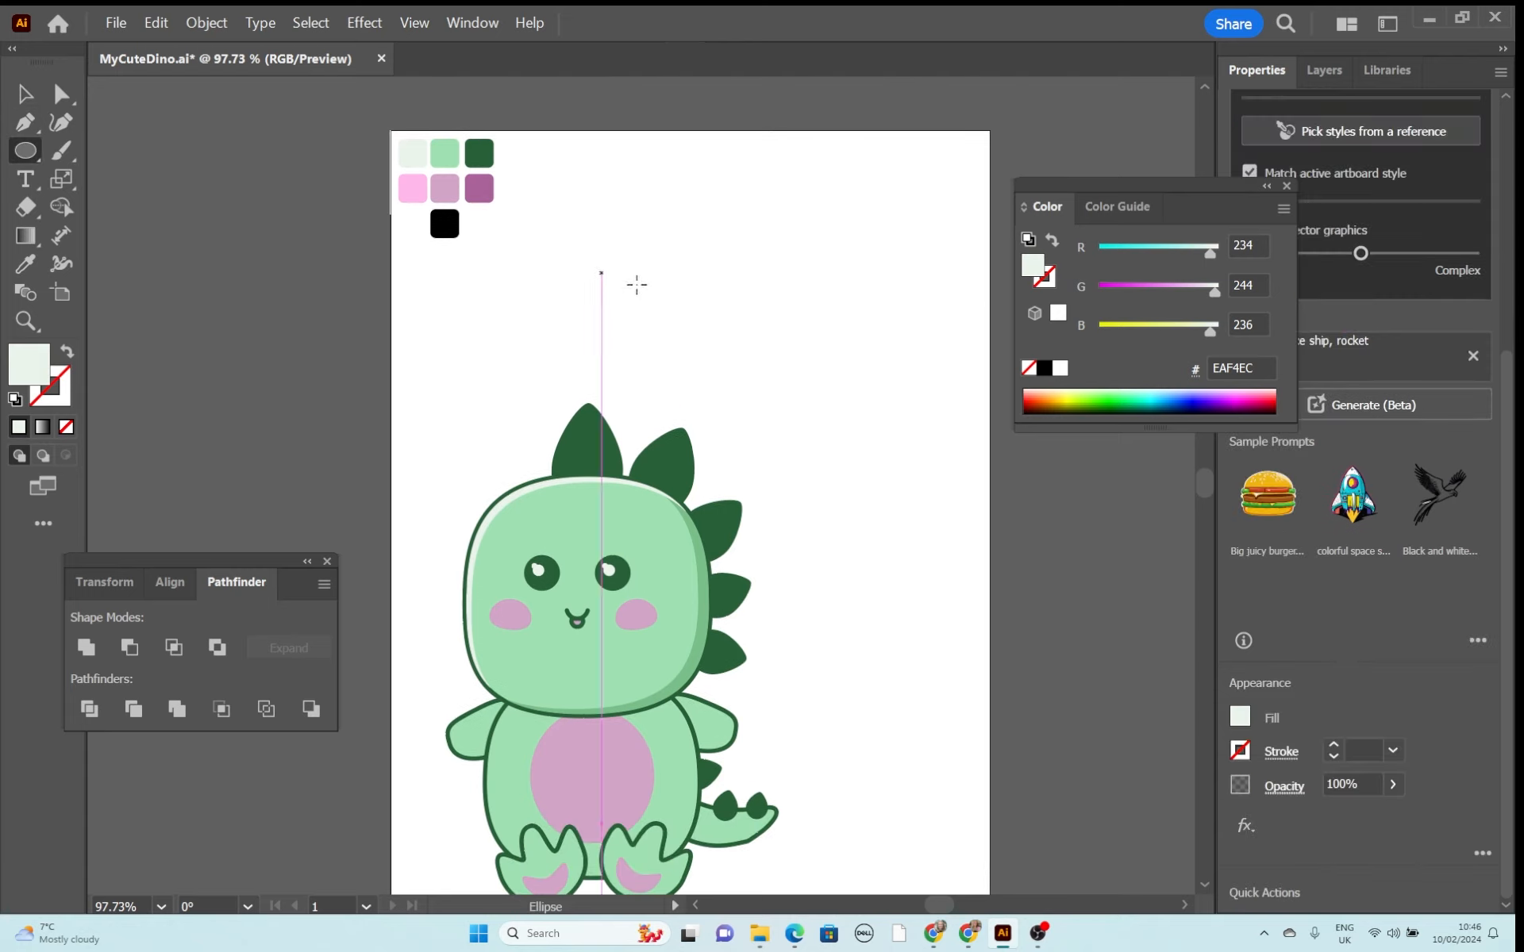
drag(675, 177, 934, 472)
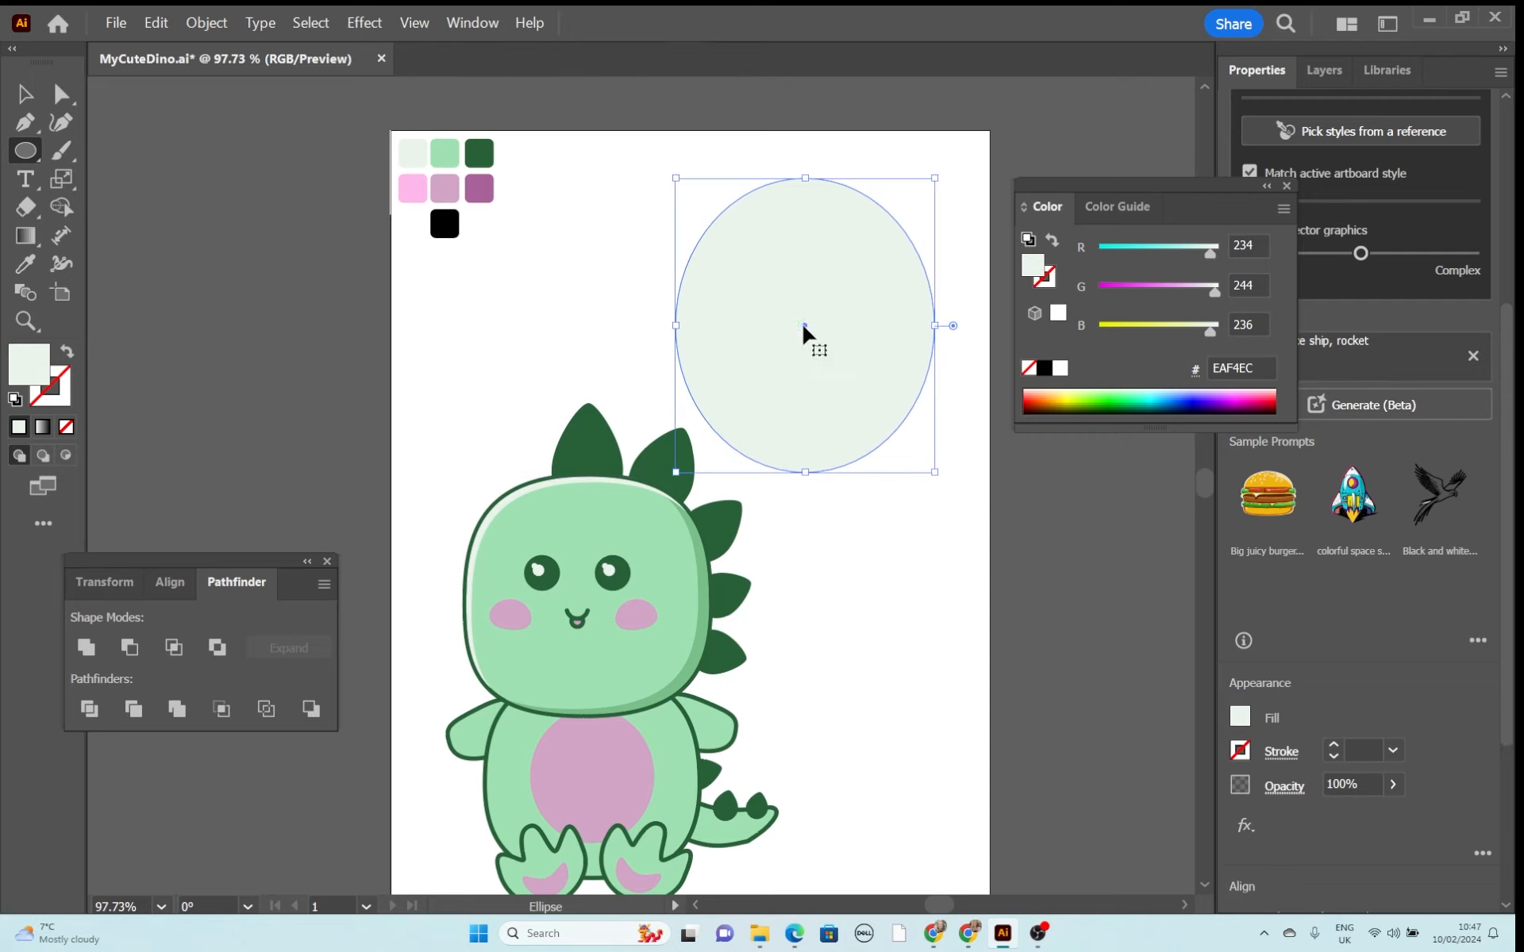
drag(804, 326, 820, 325)
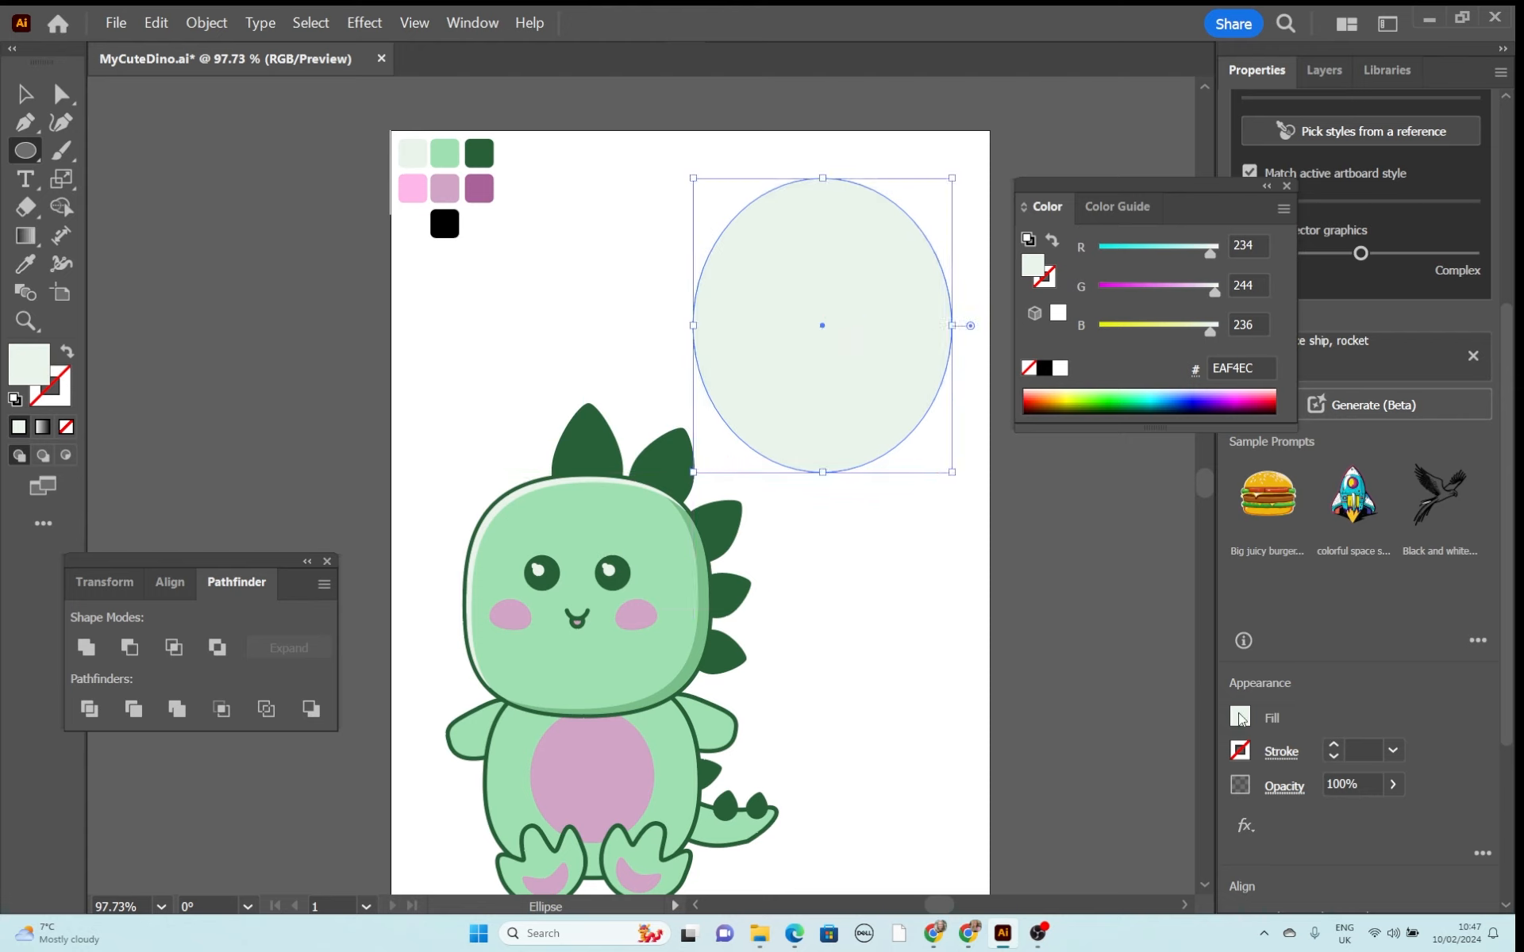
click(1240, 717)
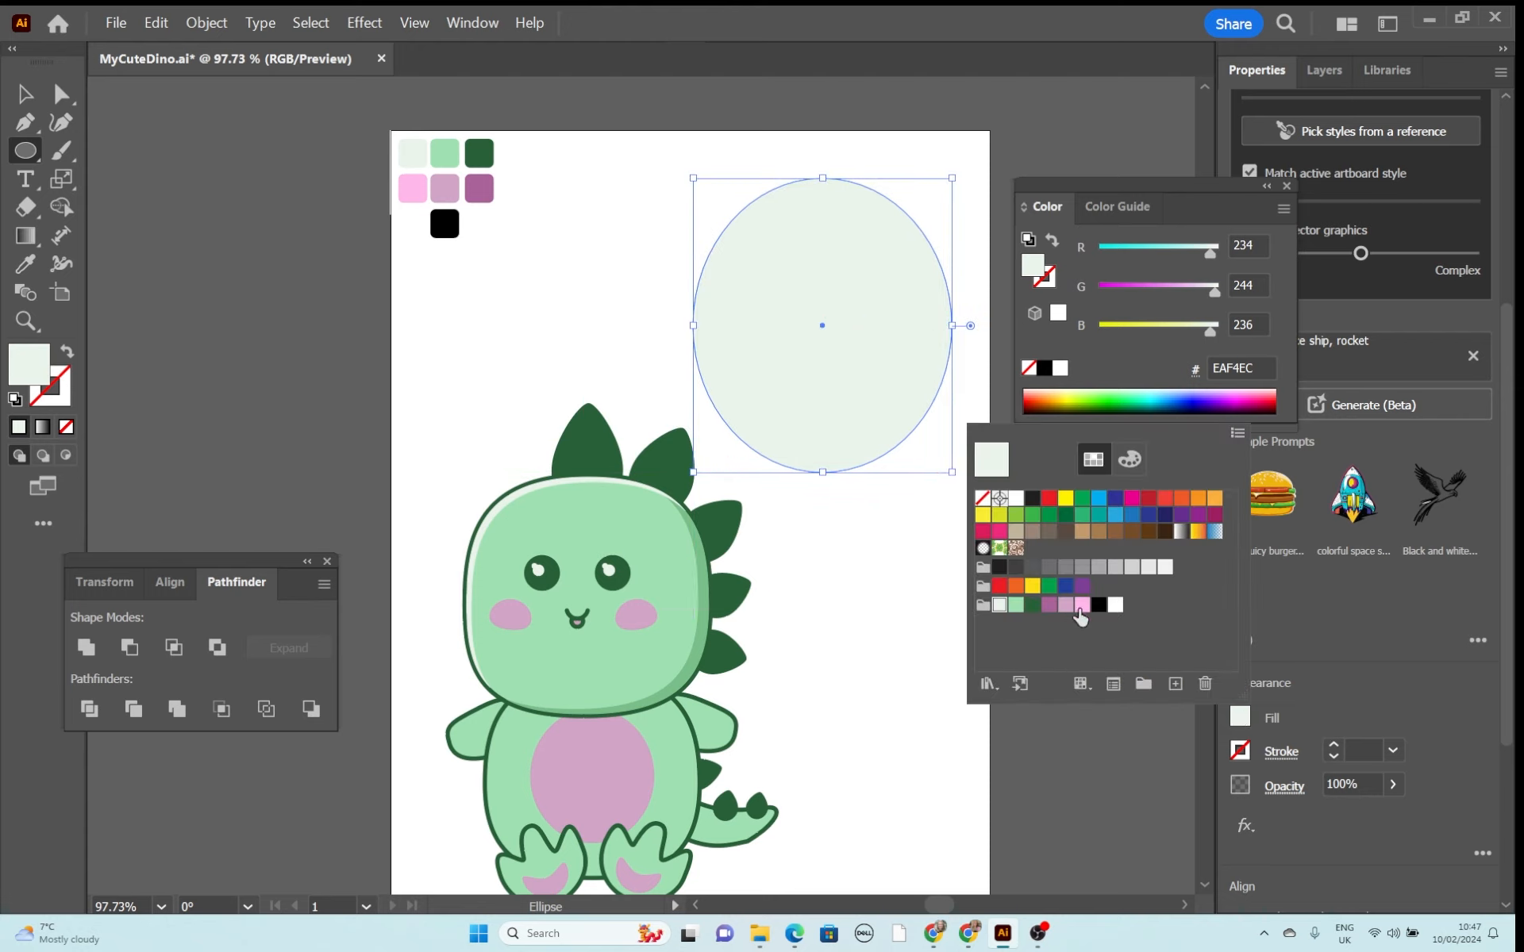
click(1081, 607)
Give the pink ellipse a purple stroke (R=170 G=99 B=155) of 4 pt, aligned to the outside.
click(1244, 757)
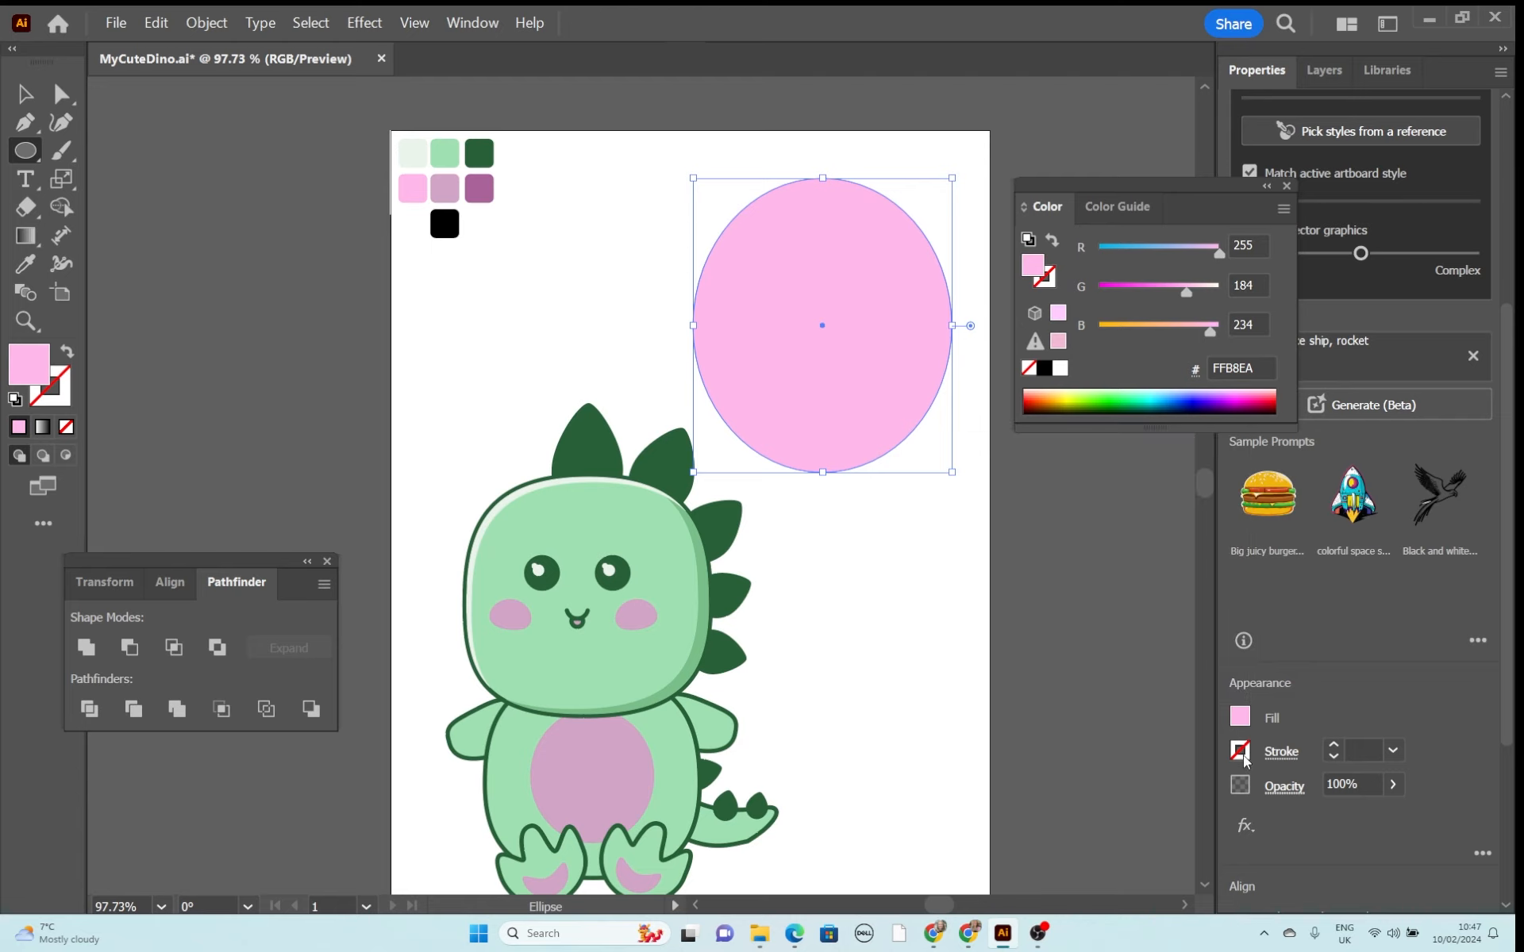
click(1248, 755)
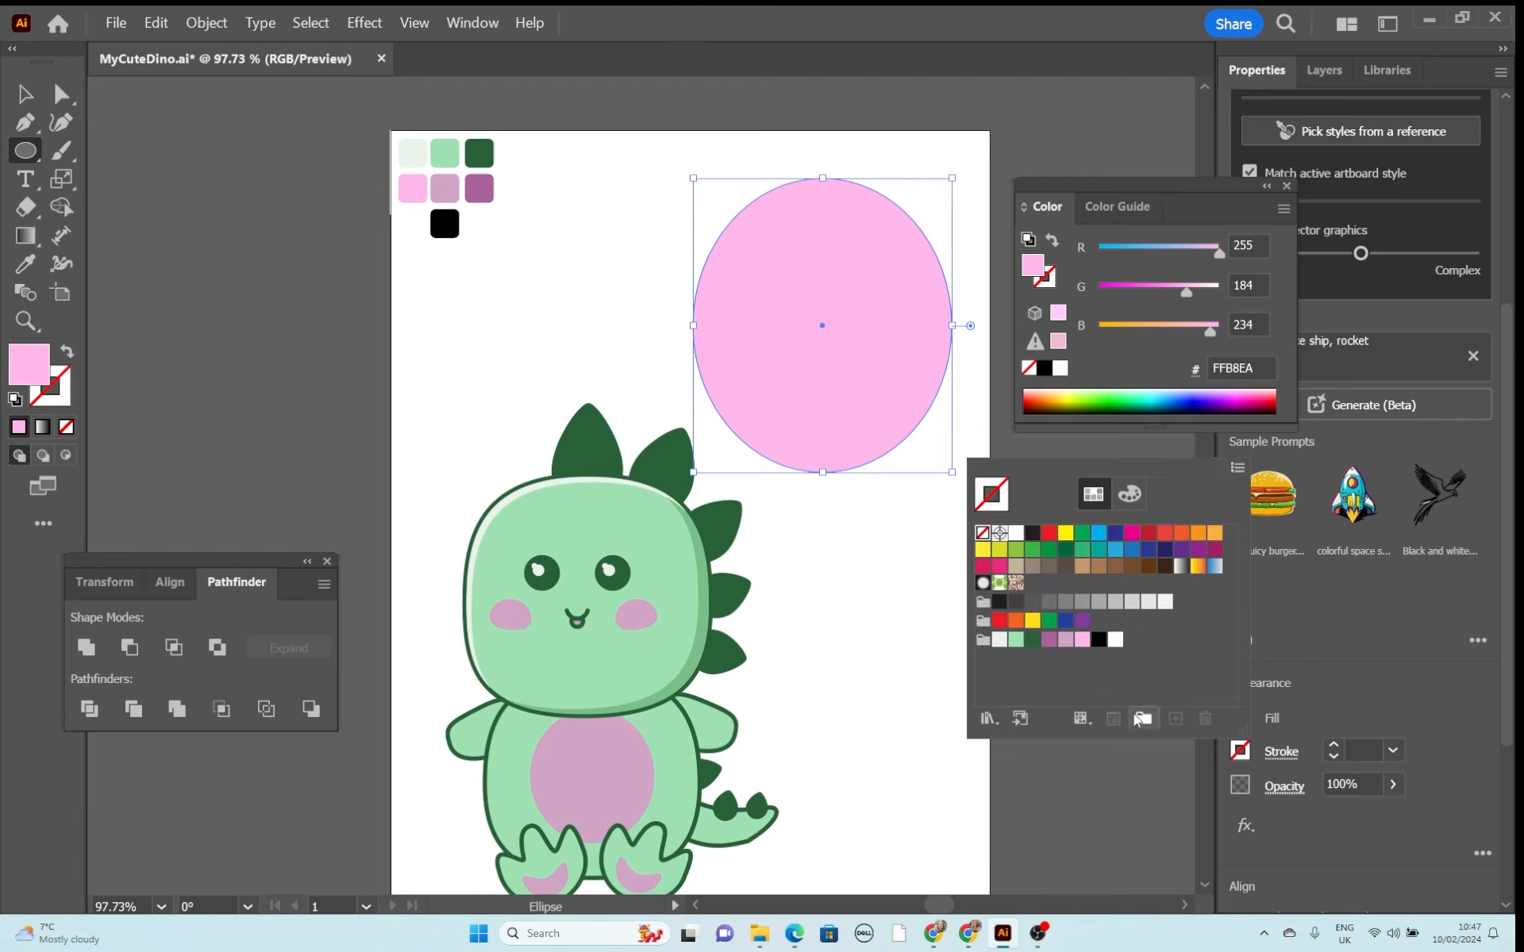
click(1046, 642)
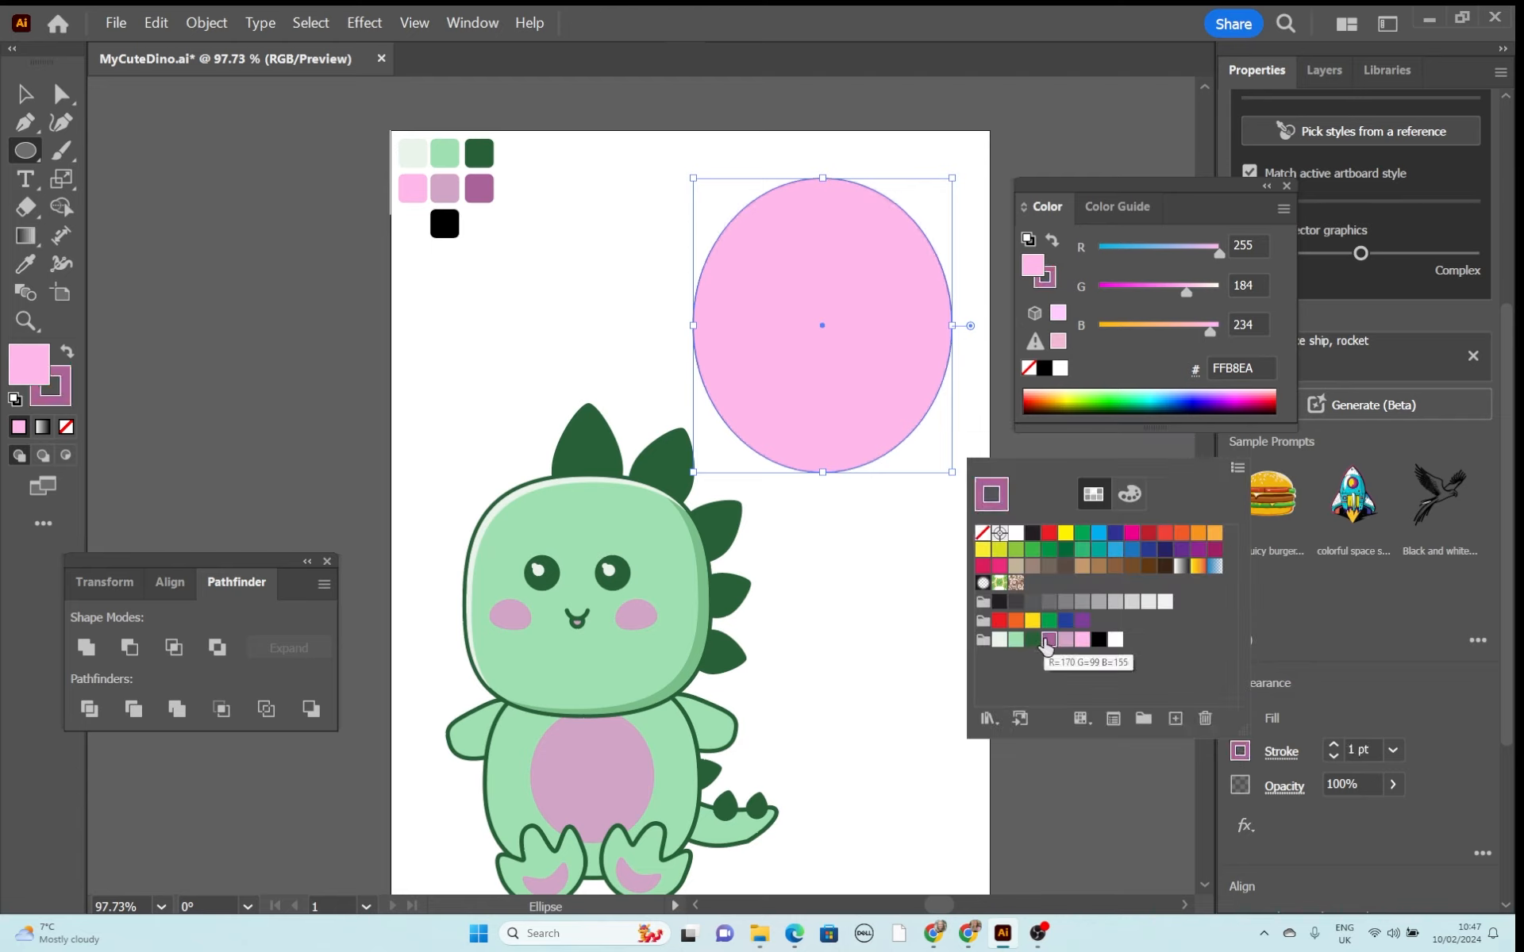
click(1333, 746)
click(1334, 746)
click(1334, 746)
click(1333, 746)
click(1334, 759)
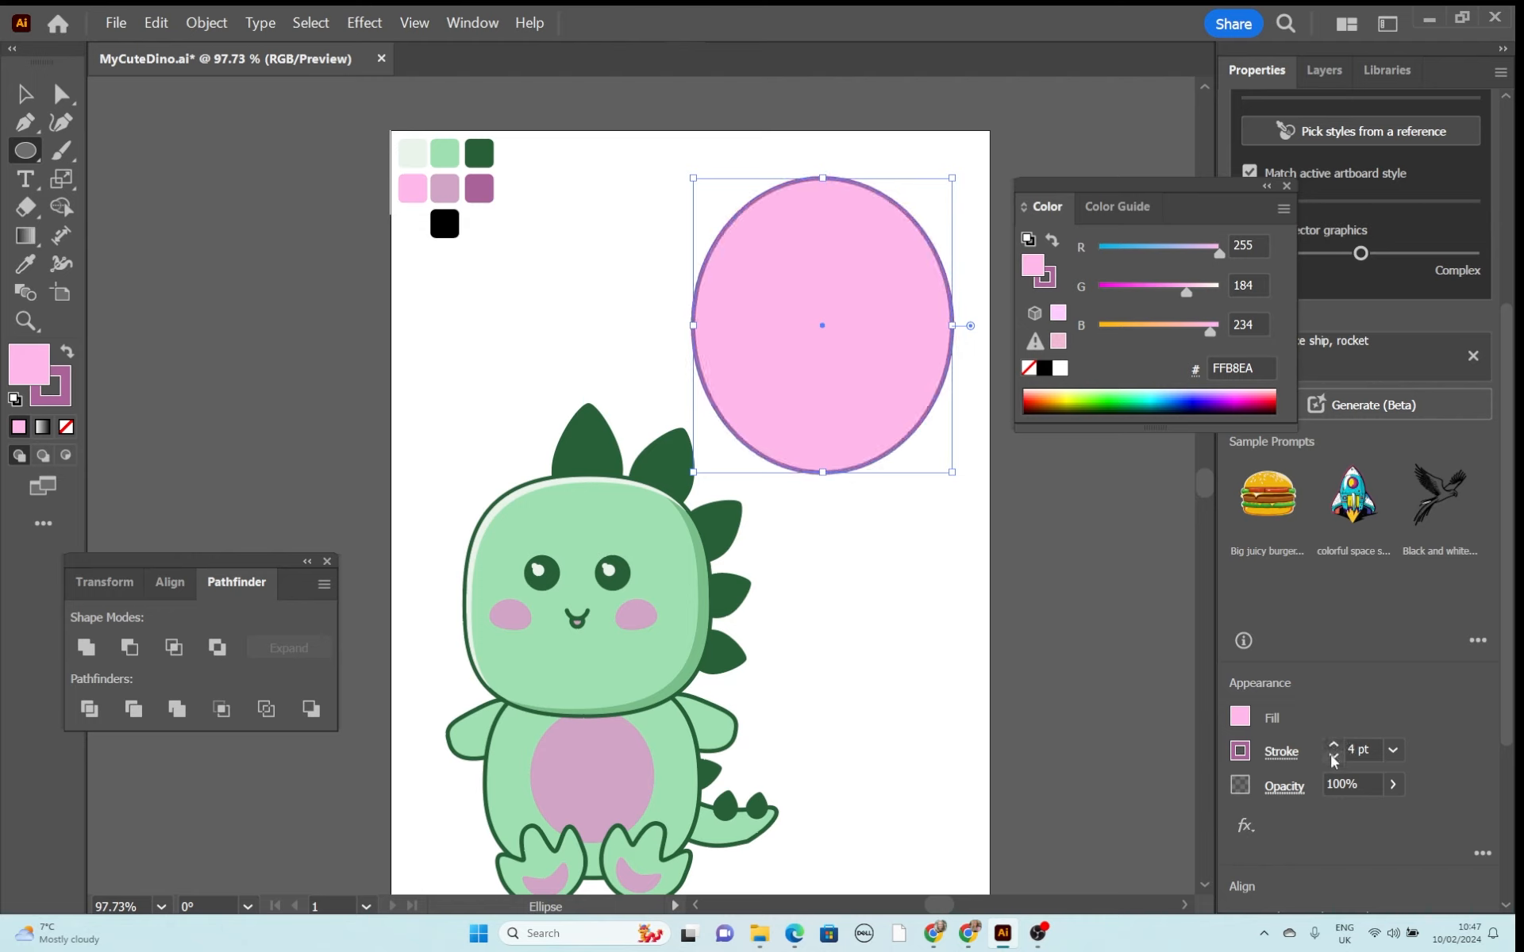
click(1281, 751)
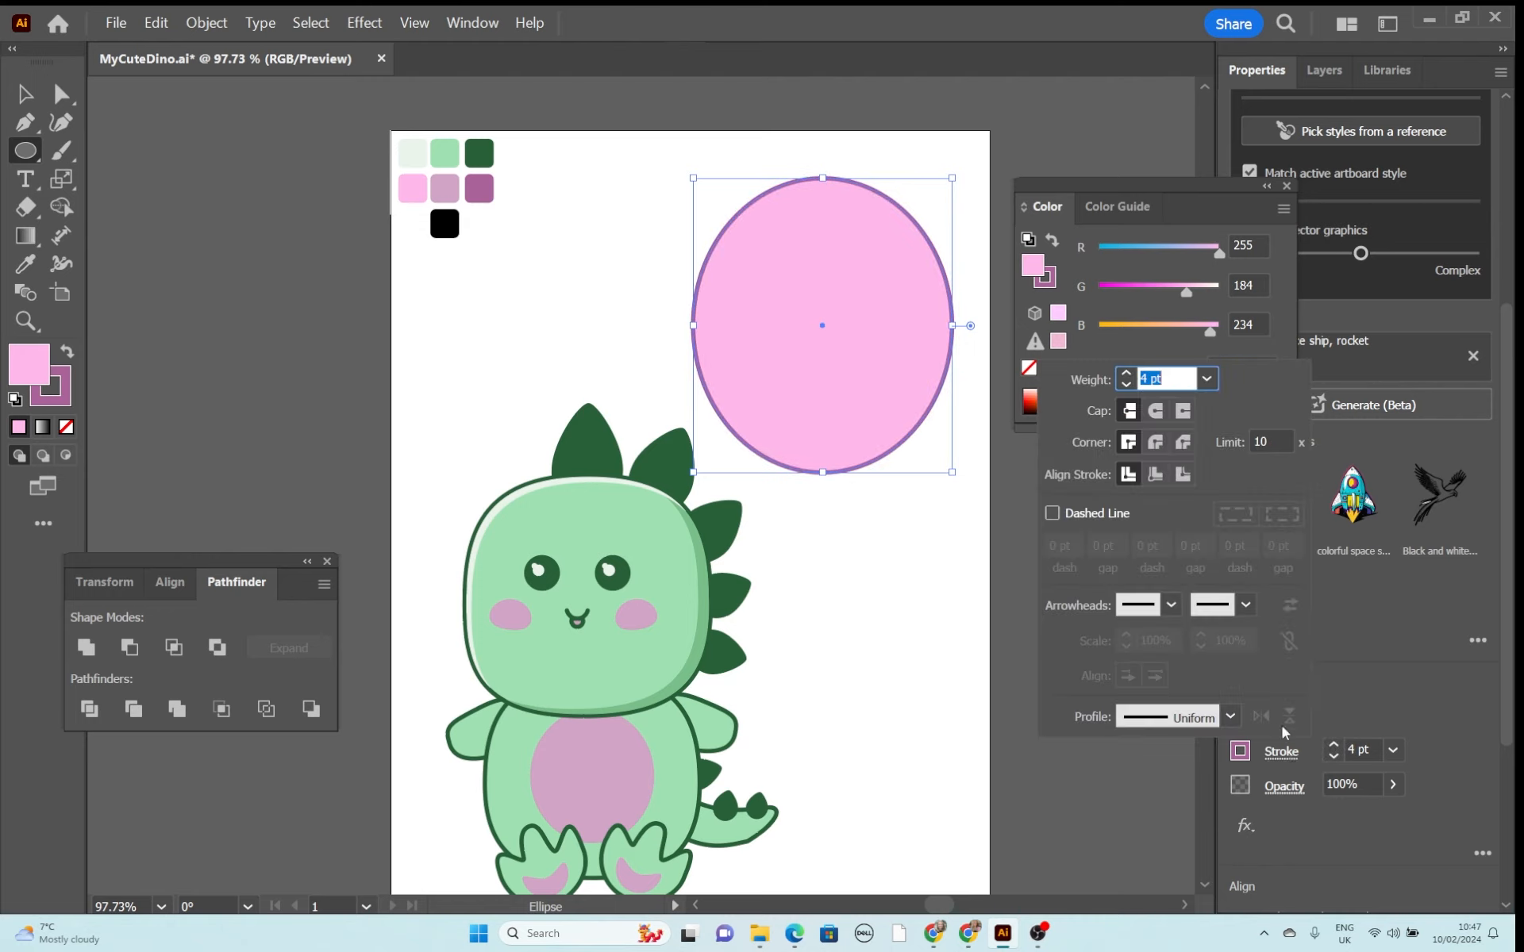
click(1183, 474)
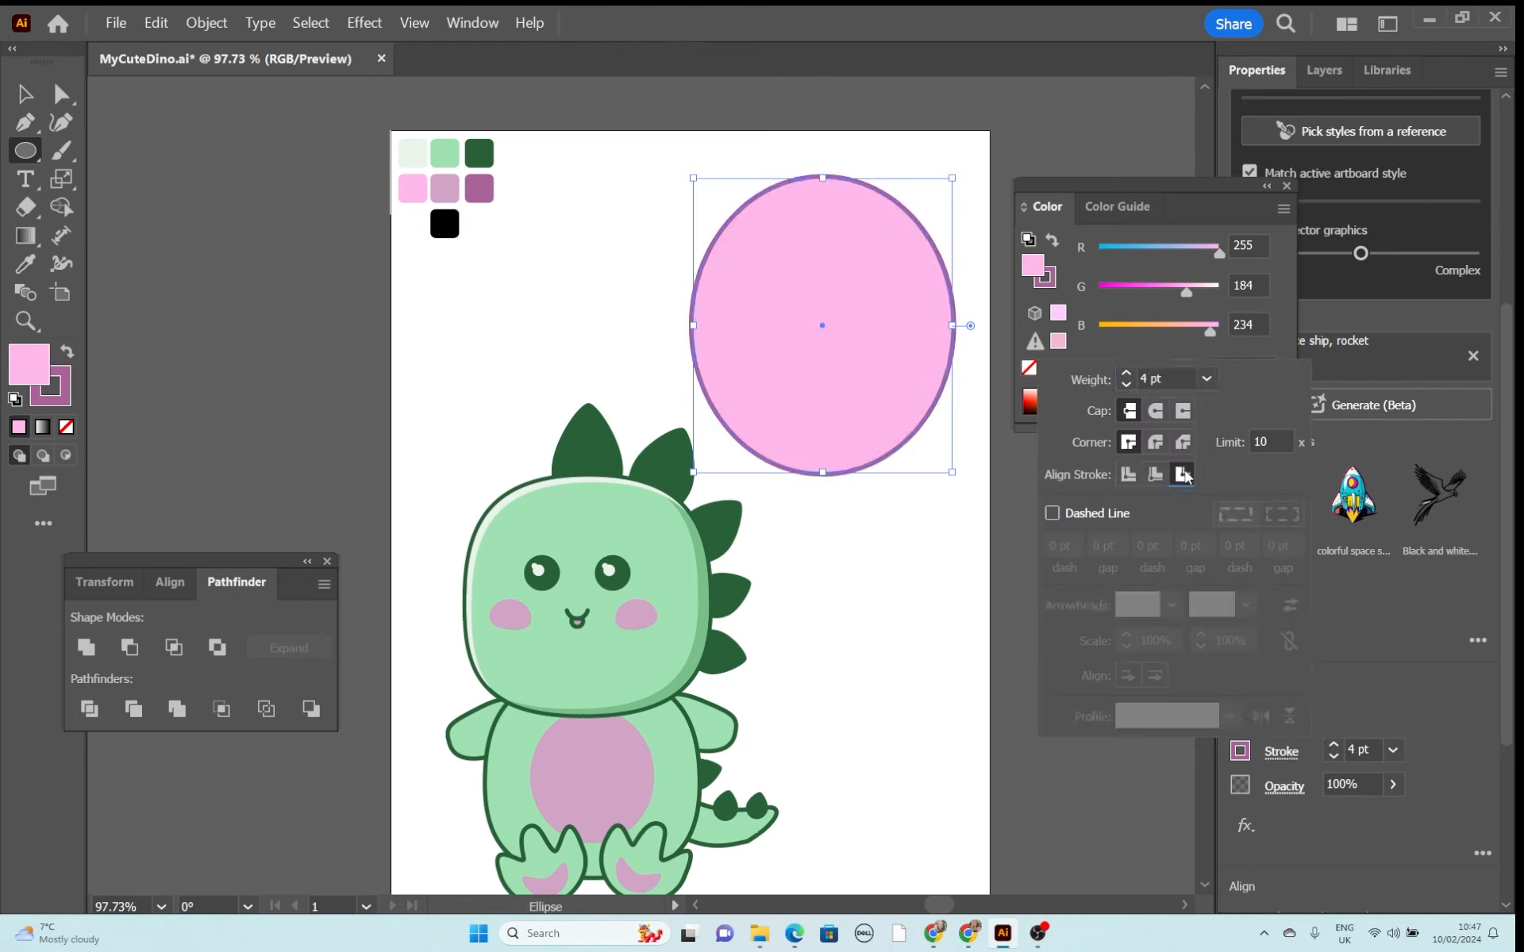
click(1360, 610)
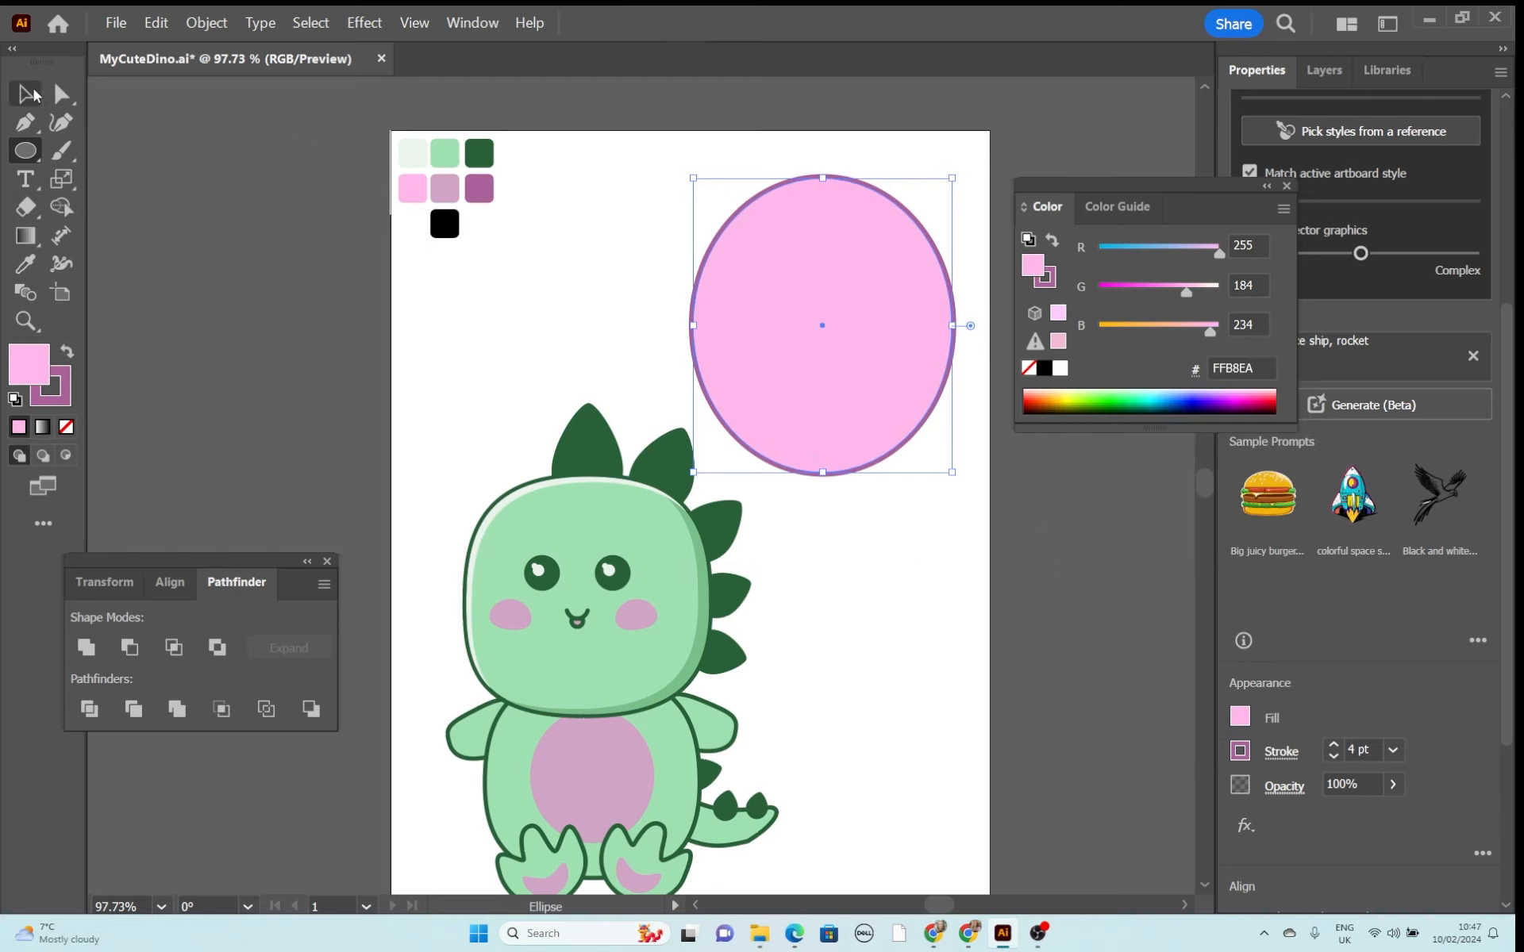
Reduce the ellipse's width and height slightly and move it about 4.4 mm to the right.
click(31, 95)
click(853, 325)
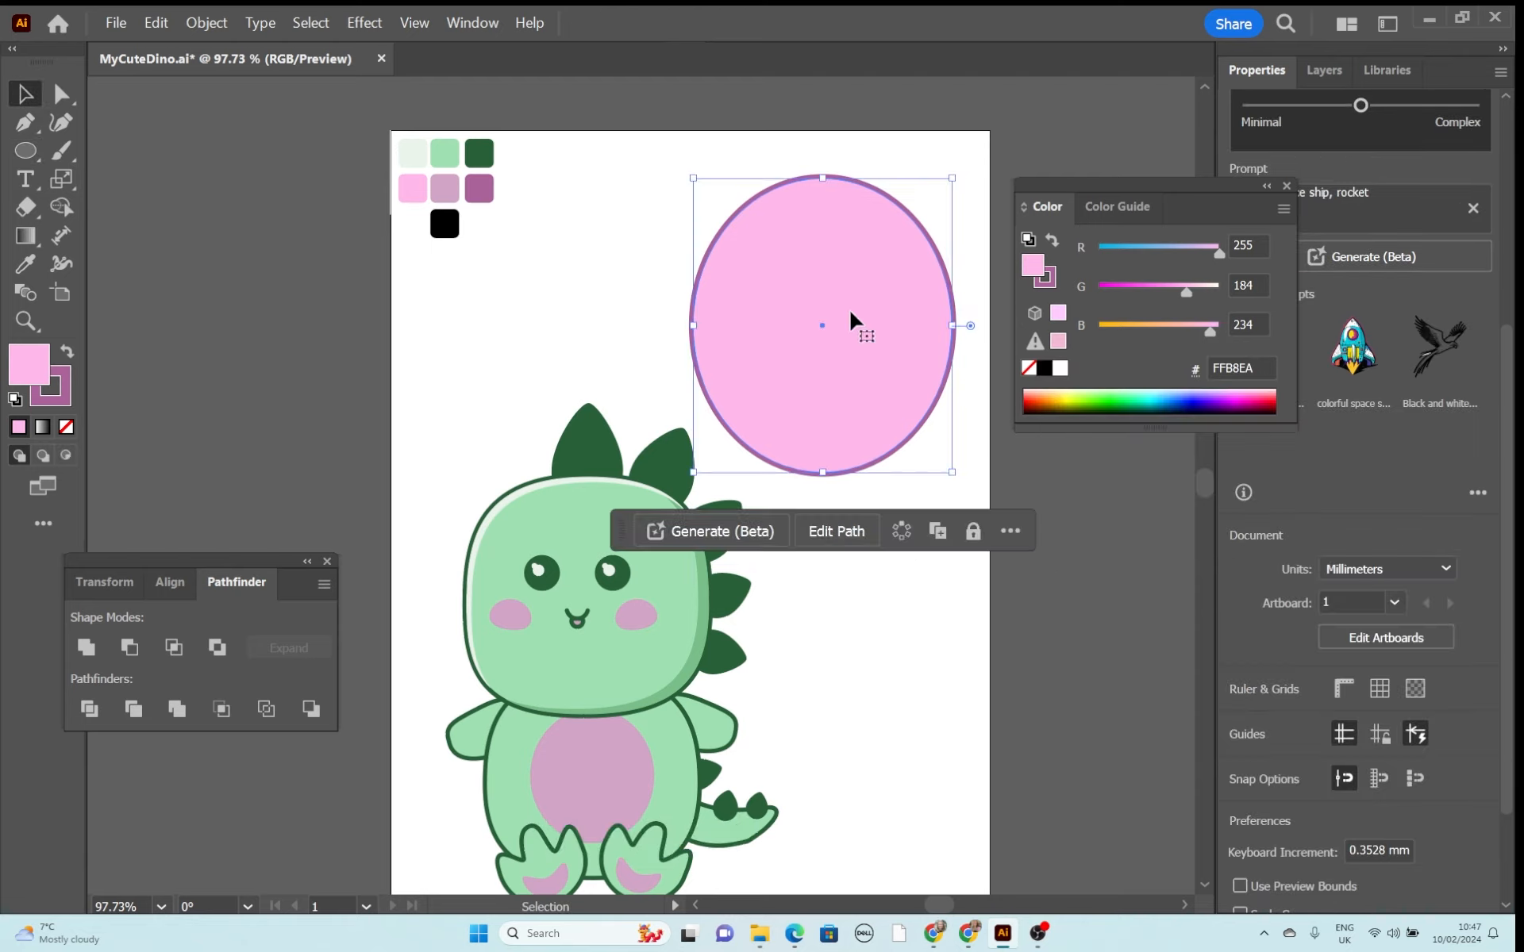
drag(952, 328, 945, 327)
drag(818, 179, 823, 190)
drag(894, 298, 907, 299)
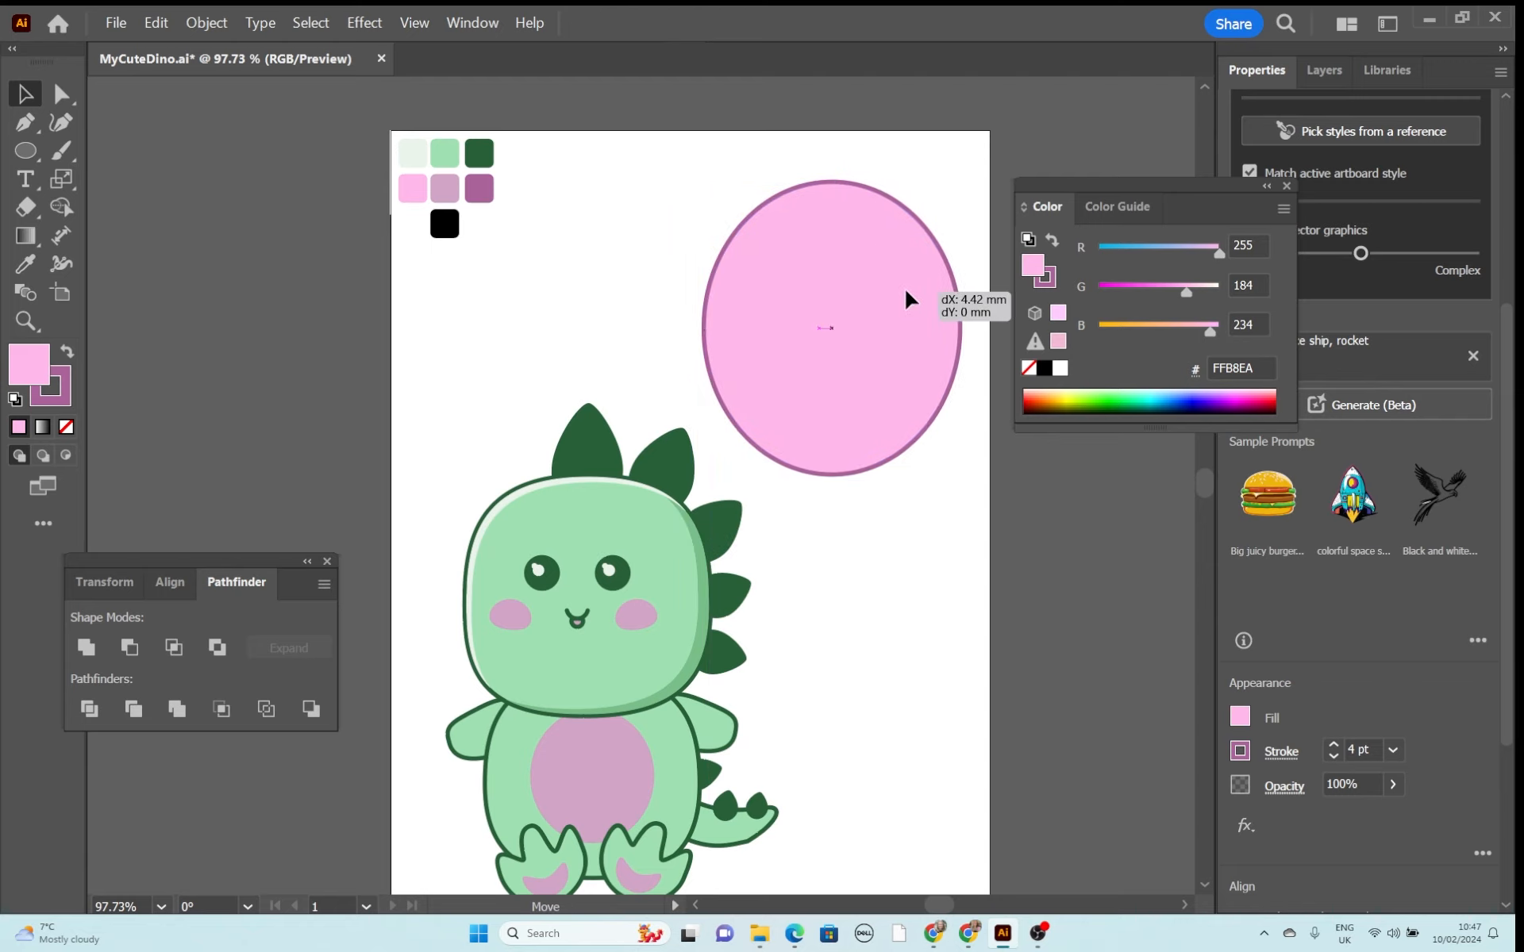
drag(907, 298, 907, 299)
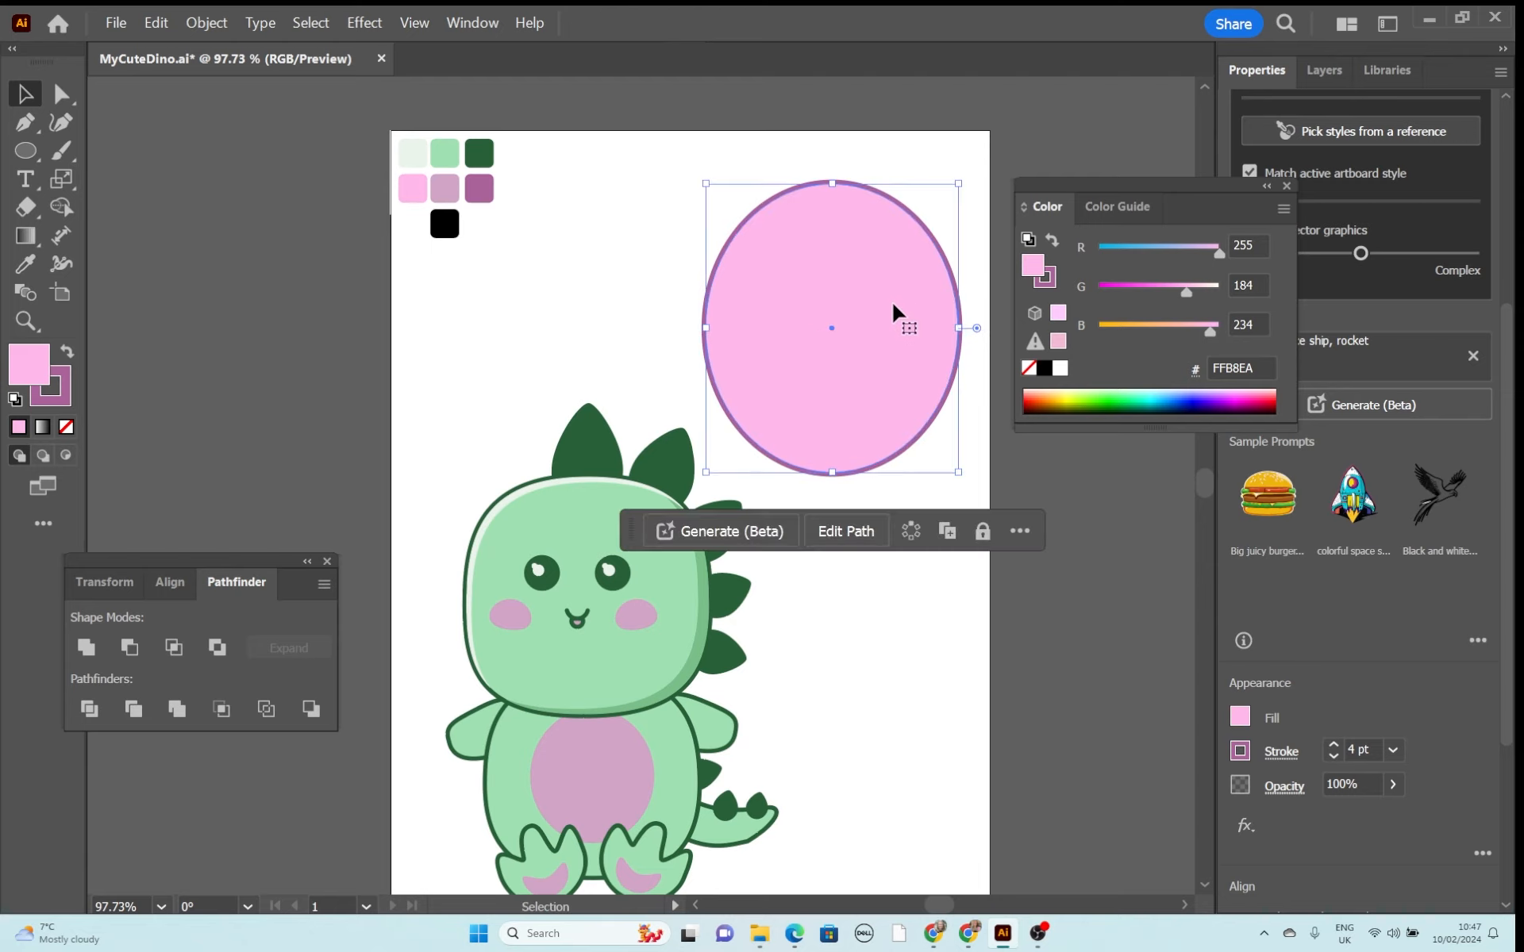
Paste a copy of the ellipse, shrink it to a small knot at the balloon's lower edge and send it to the back.
key(ctrl+v)
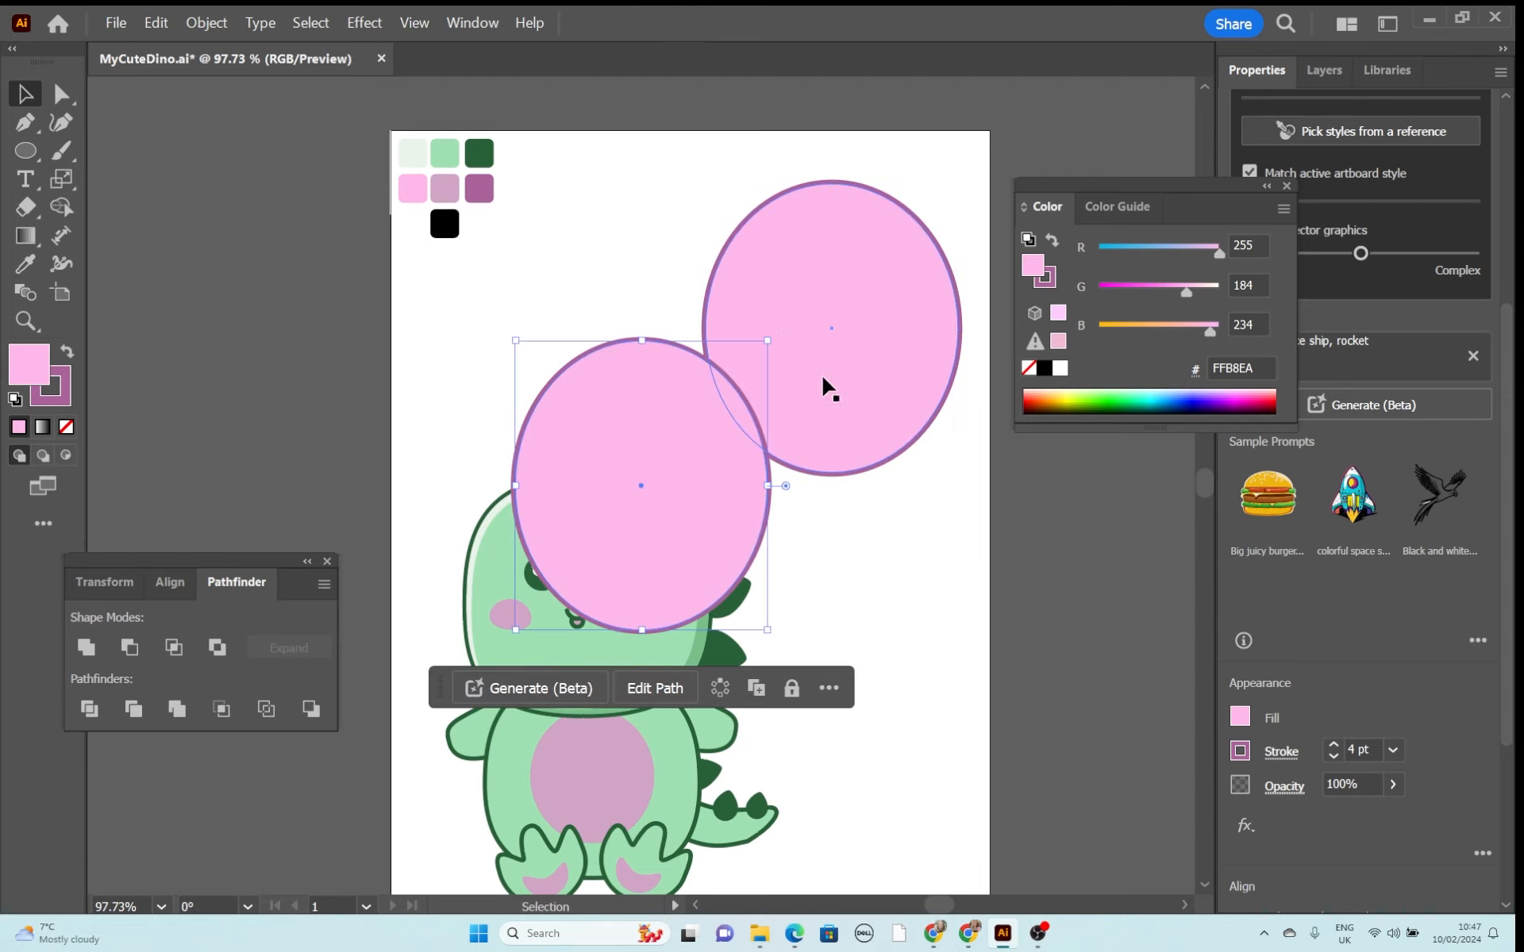
drag(772, 341, 826, 487)
right_click(835, 490)
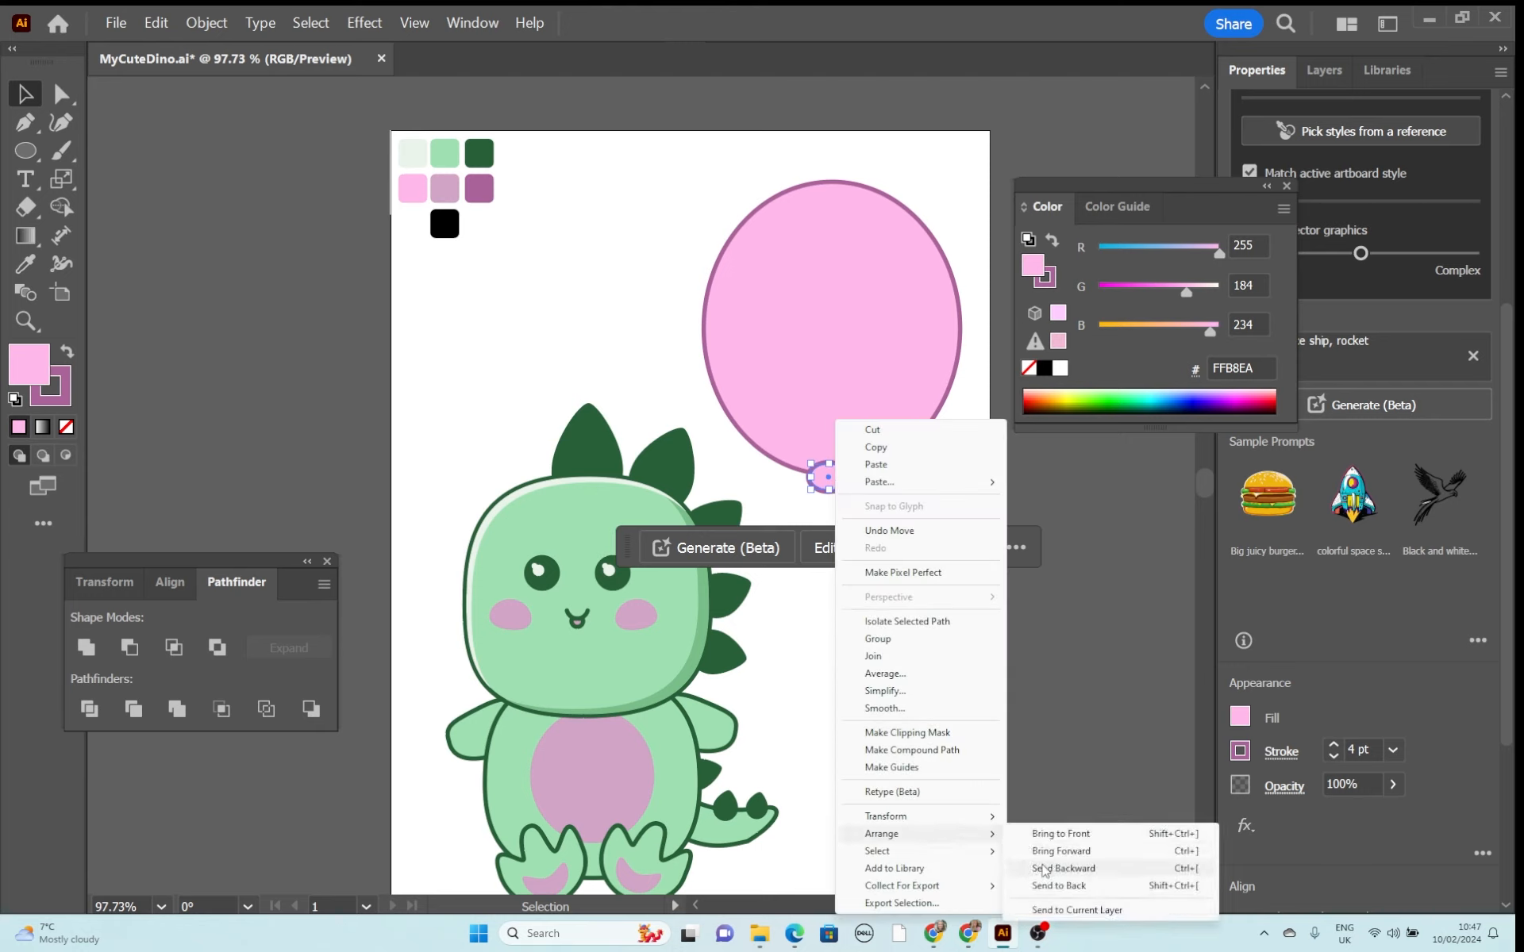
click(1057, 881)
click(914, 488)
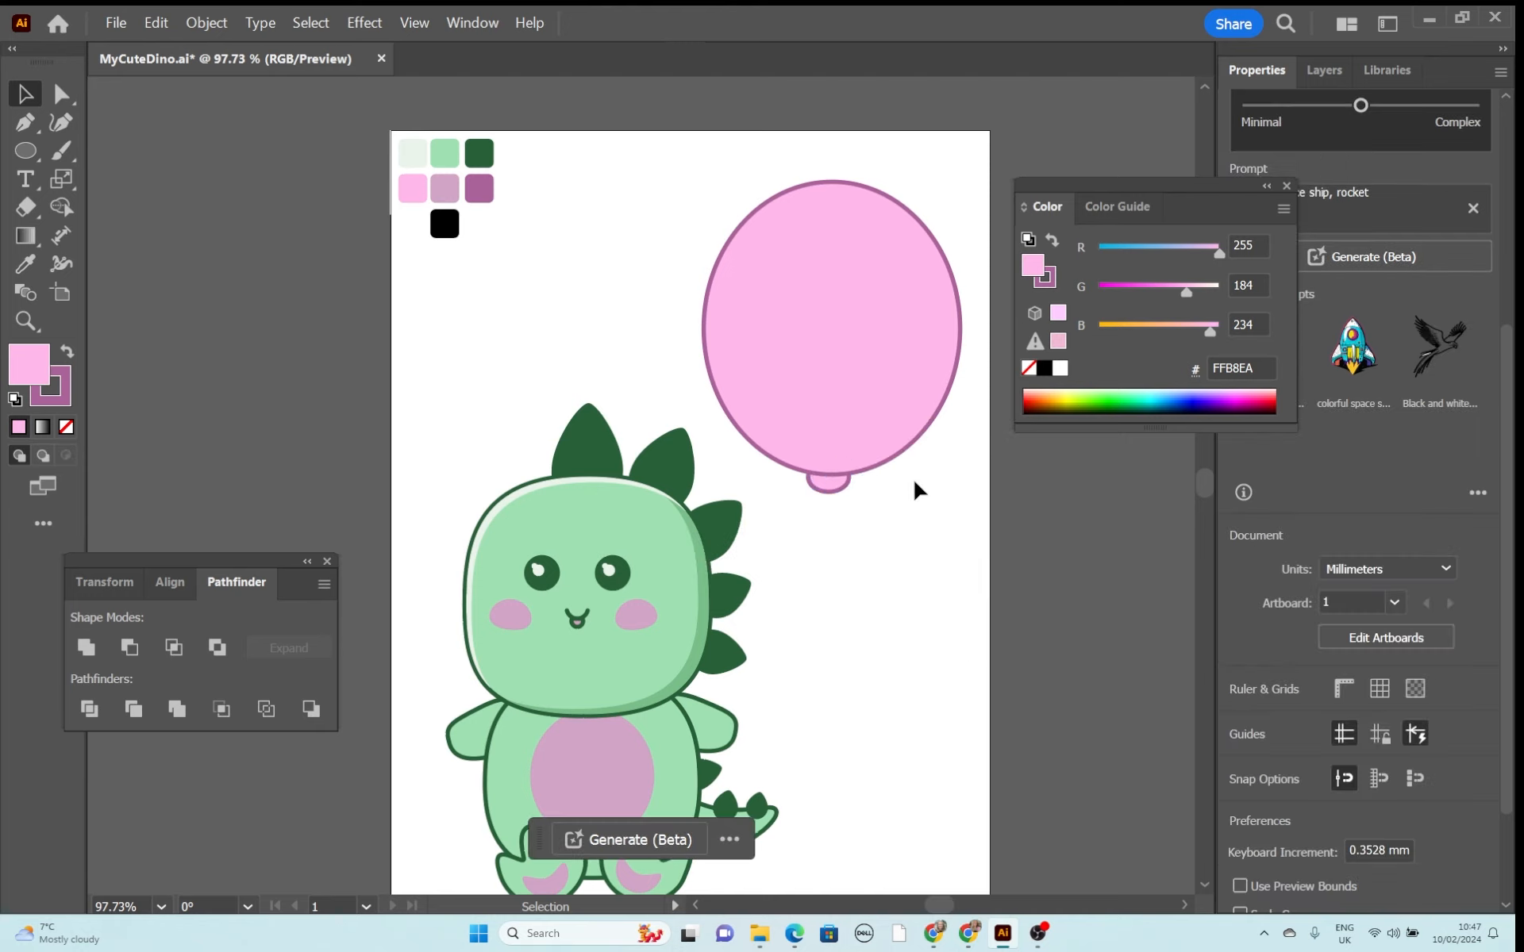
Duplicate the balloon ellipse in place without a stroke and offset the top copy slightly toward the upper left.
click(867, 340)
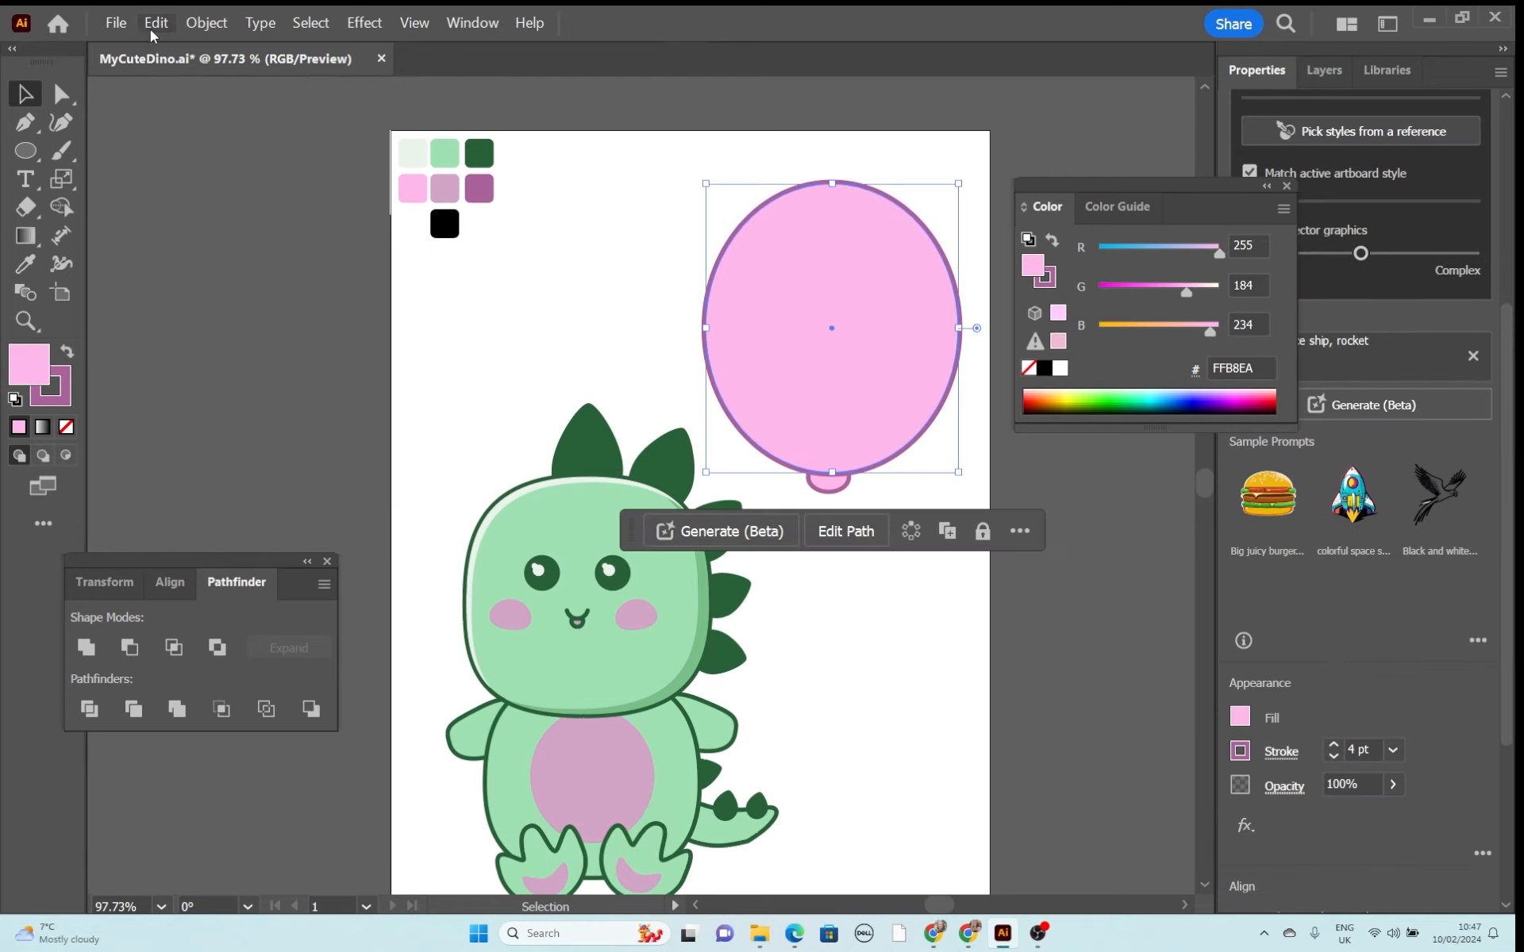
click(156, 23)
click(173, 176)
drag(802, 258, 766, 263)
Fill the lower balloon copy with mauve D1A6C6 and trim both copies with Shape Builder to a crescent along the balloon's lower-right edge.
click(952, 394)
click(1240, 717)
click(1065, 605)
shift+click(935, 413)
key(shift+m)
alt+click(731, 234)
key(v)
click(692, 224)
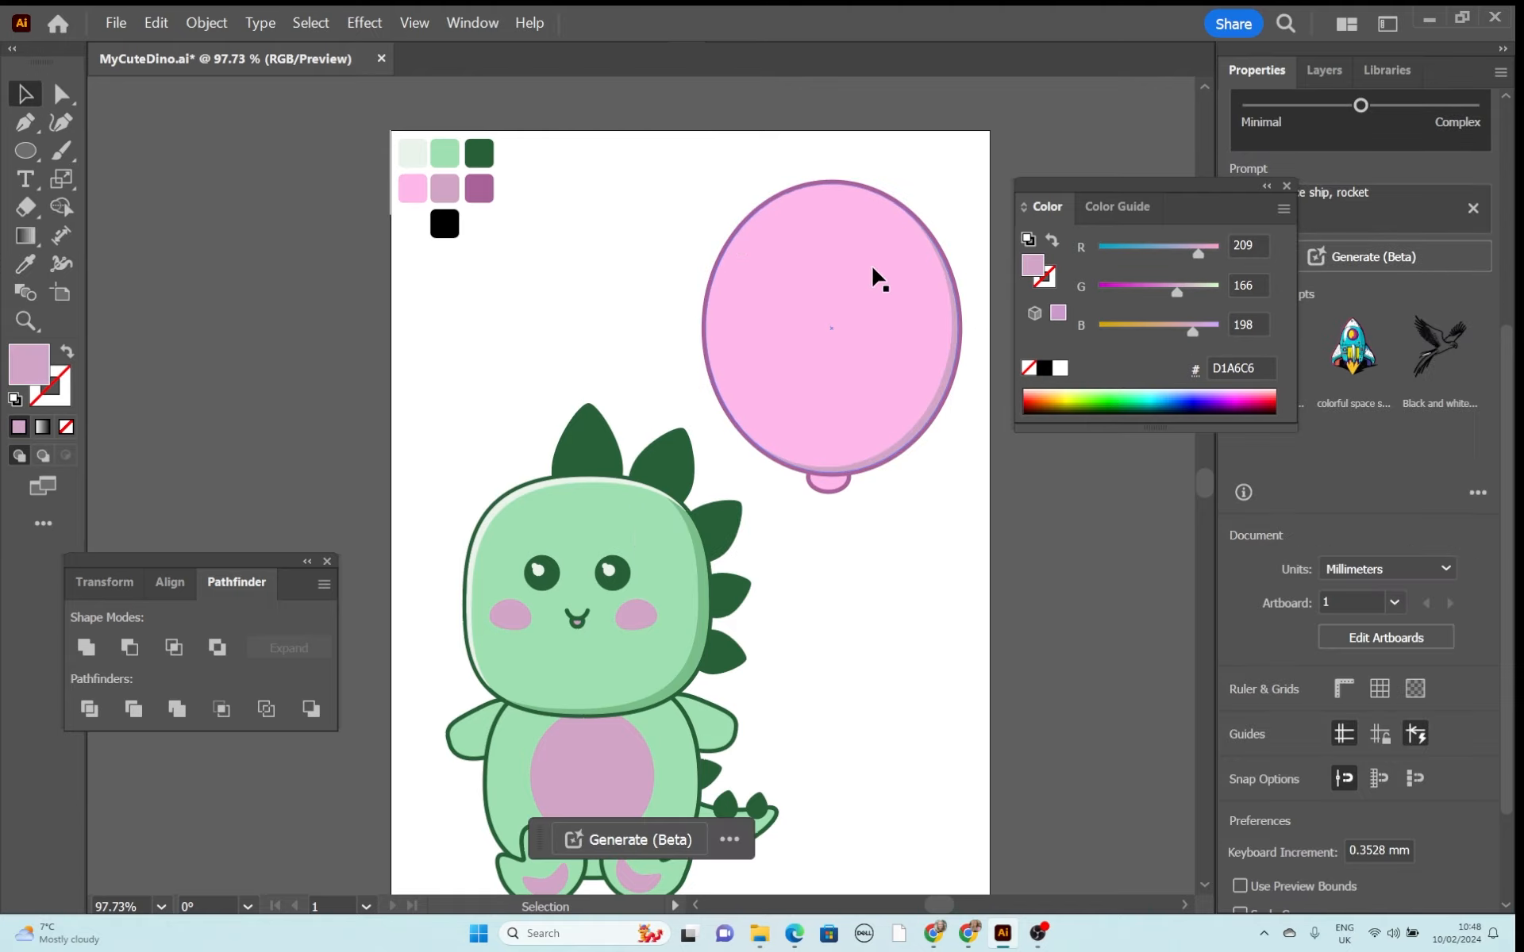
Duplicate the stroke-free balloon ellipse in place and offset the top copy slightly toward the lower right.
click(873, 272)
click(157, 22)
click(169, 104)
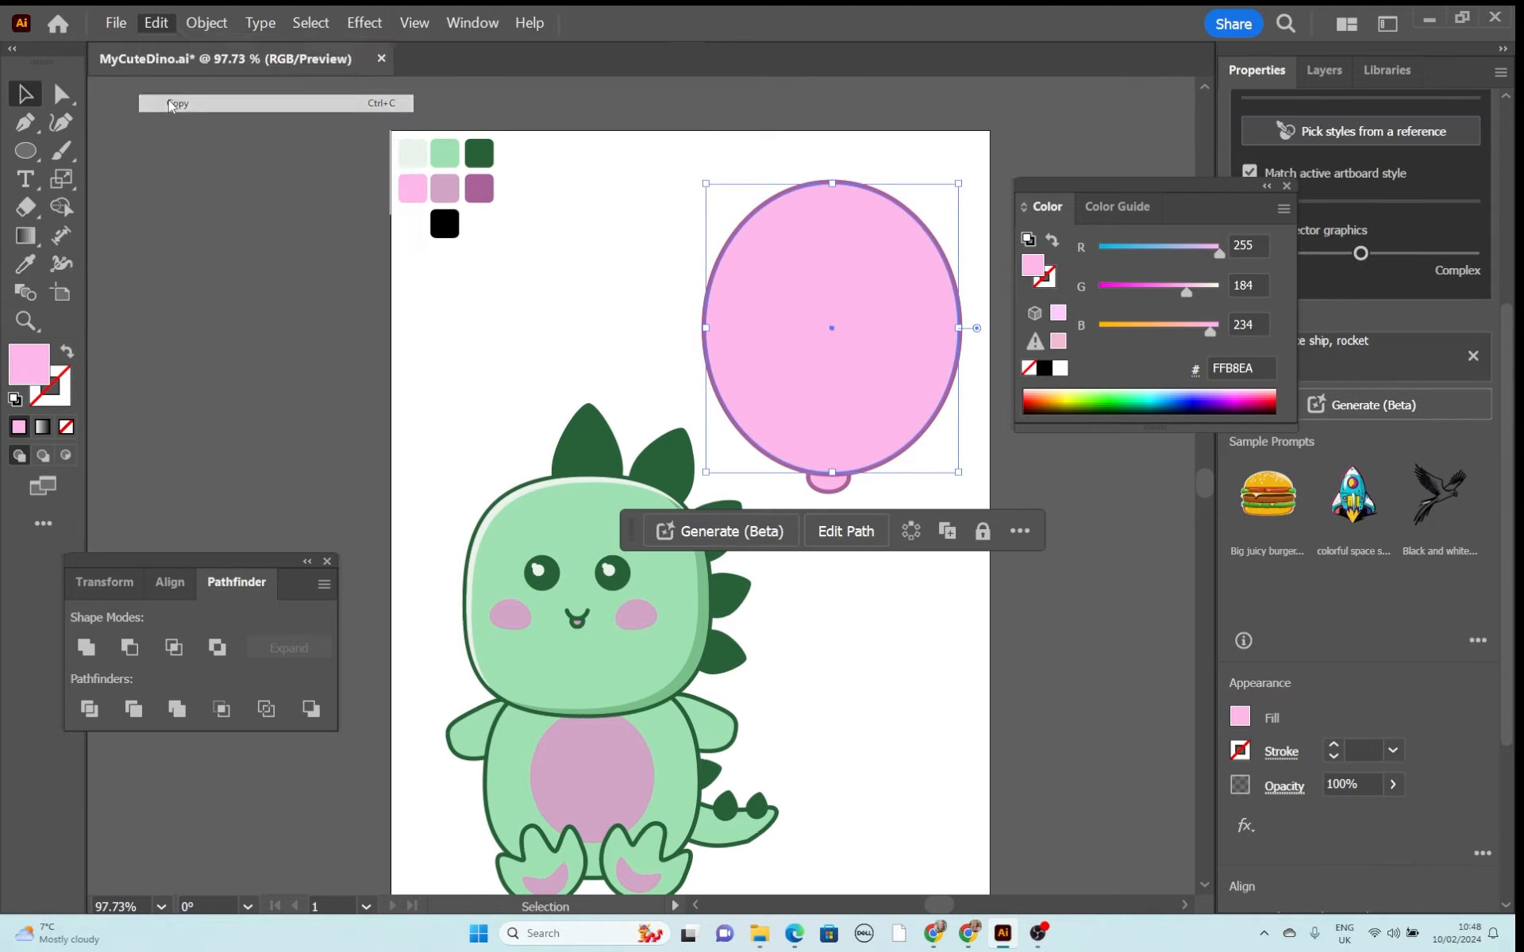
click(156, 22)
click(198, 157)
click(660, 227)
drag(758, 262, 766, 275)
Fill the lower copy of the balloon ellipse with white FFFFFF.
click(723, 272)
click(1240, 717)
click(999, 605)
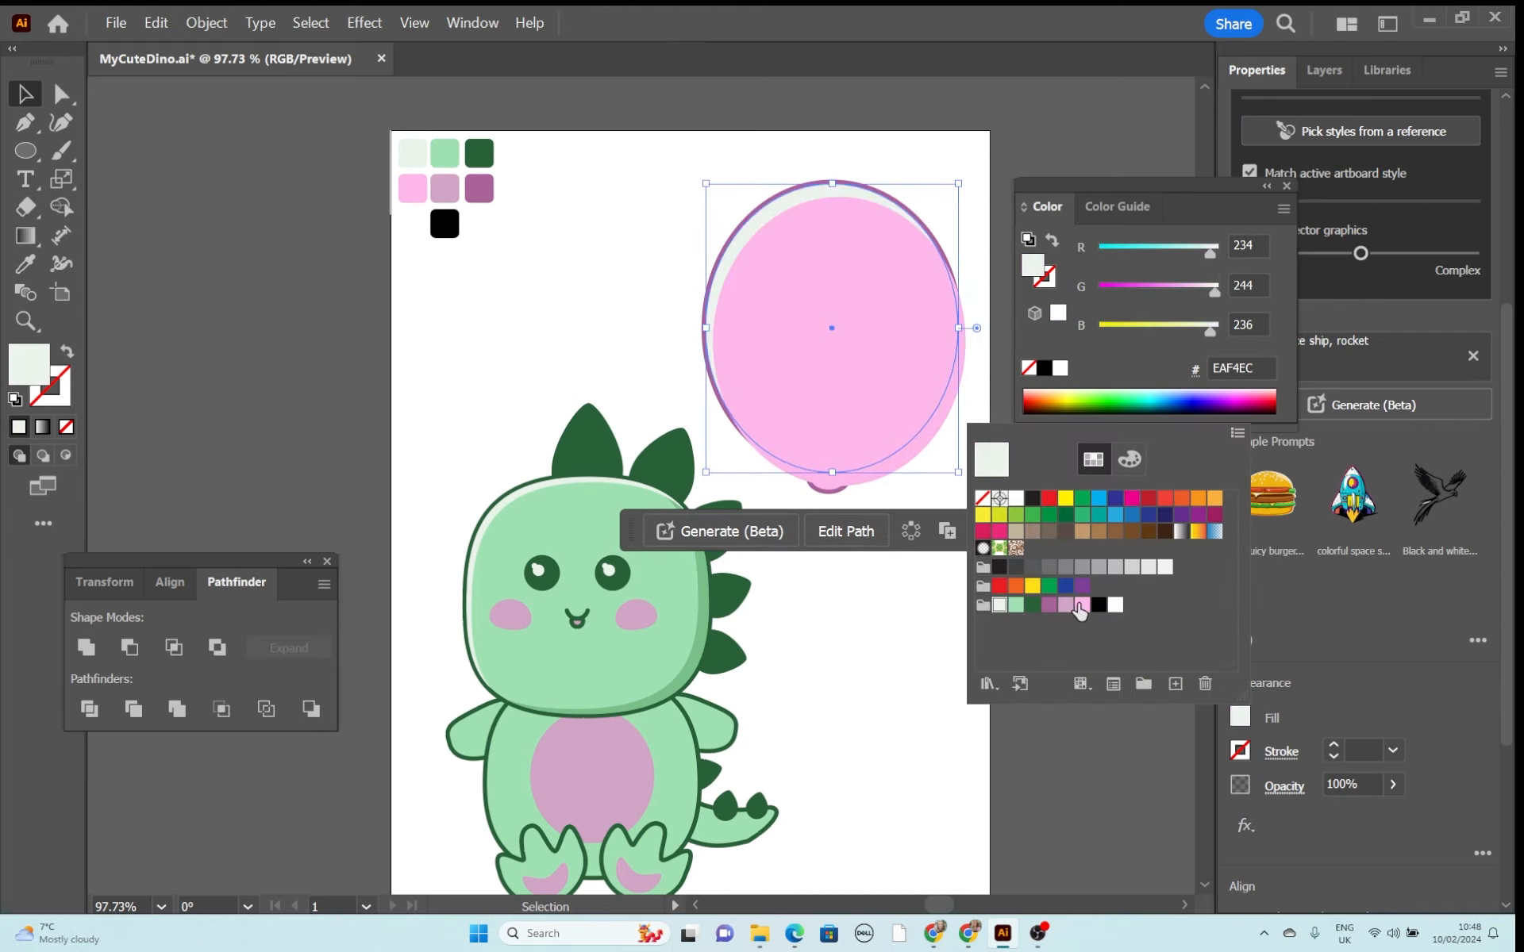
click(1079, 609)
click(1115, 605)
Trim the two offset ellipse copies with Shape Builder to a white highlight crescent along the balloon's upper-left edge.
click(625, 266)
drag(879, 336, 885, 336)
shift+click(732, 256)
click(62, 207)
alt+click(919, 448)
alt+click(871, 387)
click(25, 93)
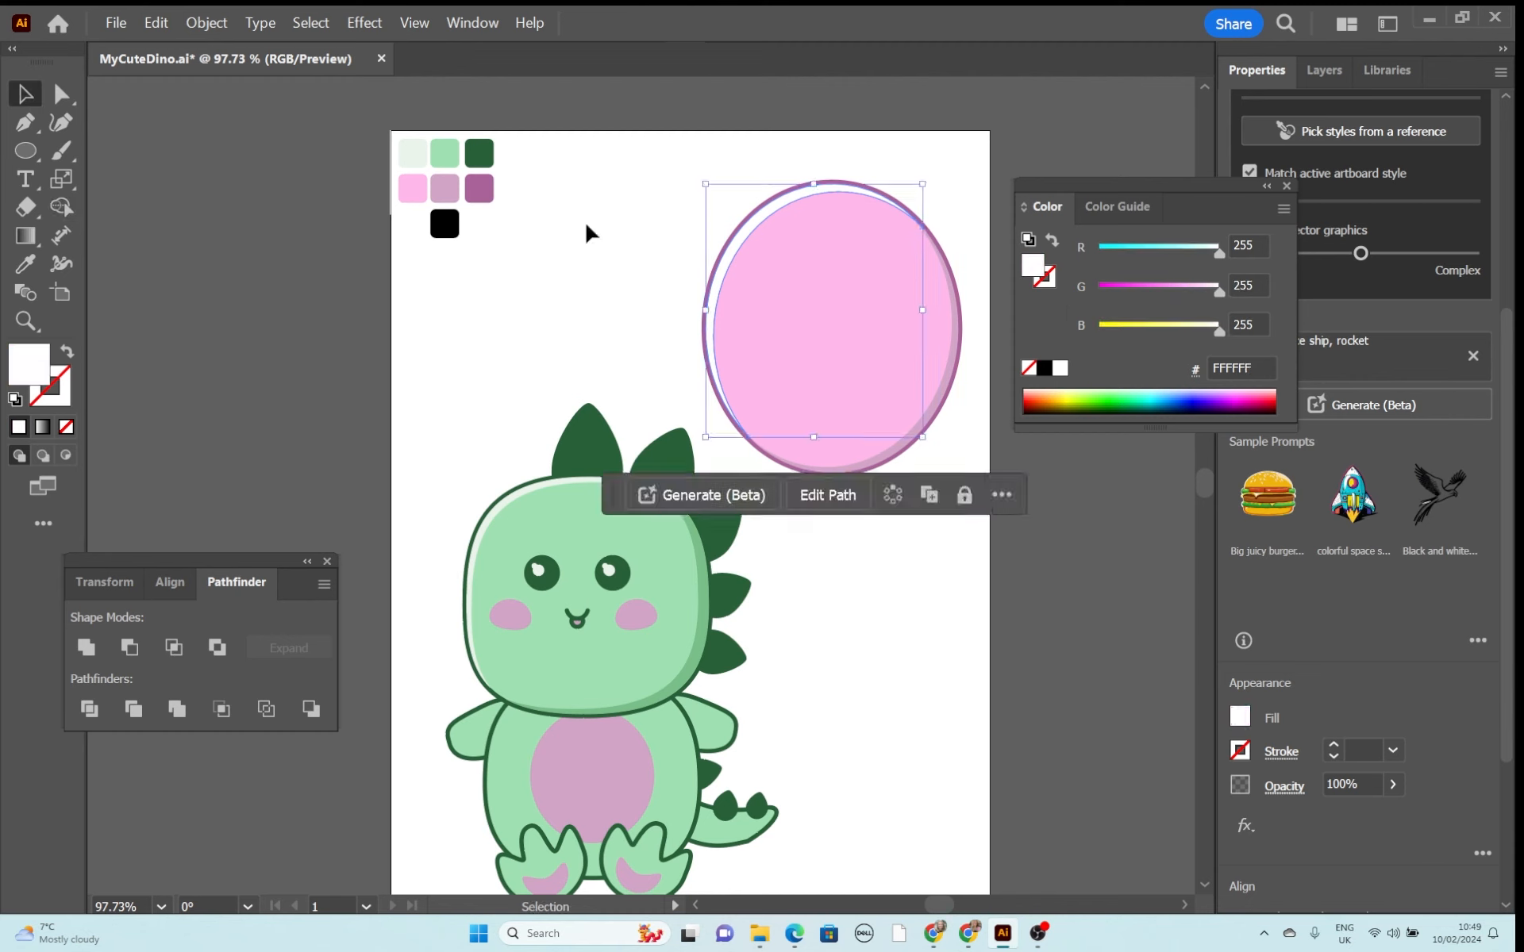
click(587, 227)
Draw a straight dark mauve line with a 4 pt stroke from the balloon's knot to the dinosaur's right-hand paw.
click(26, 151)
click(119, 265)
click(1240, 751)
click(1050, 641)
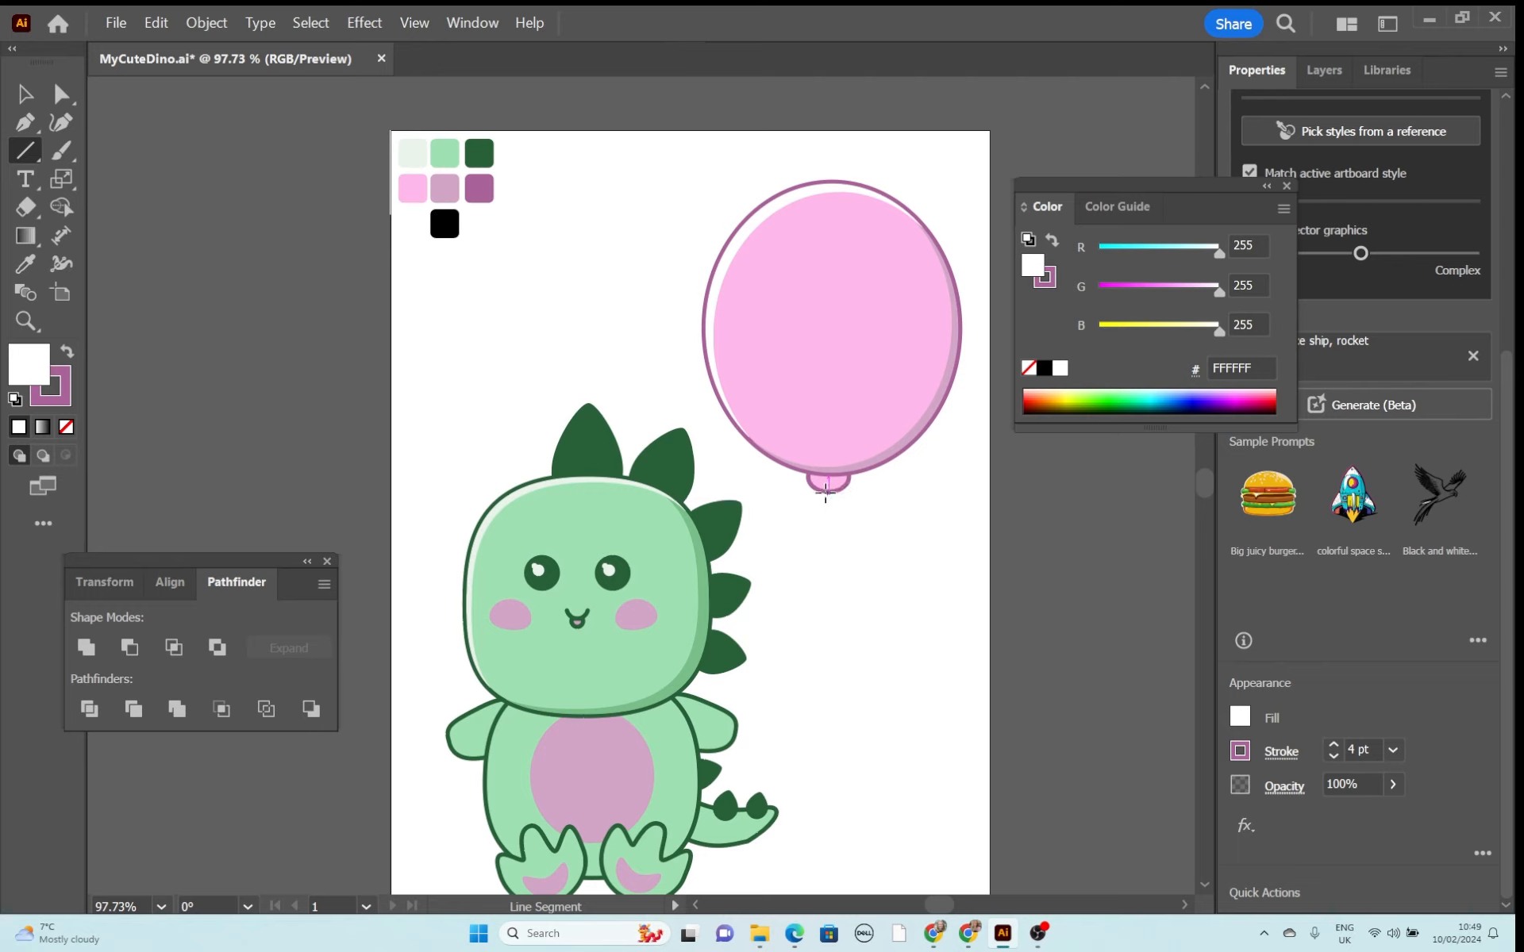
drag(826, 492, 723, 727)
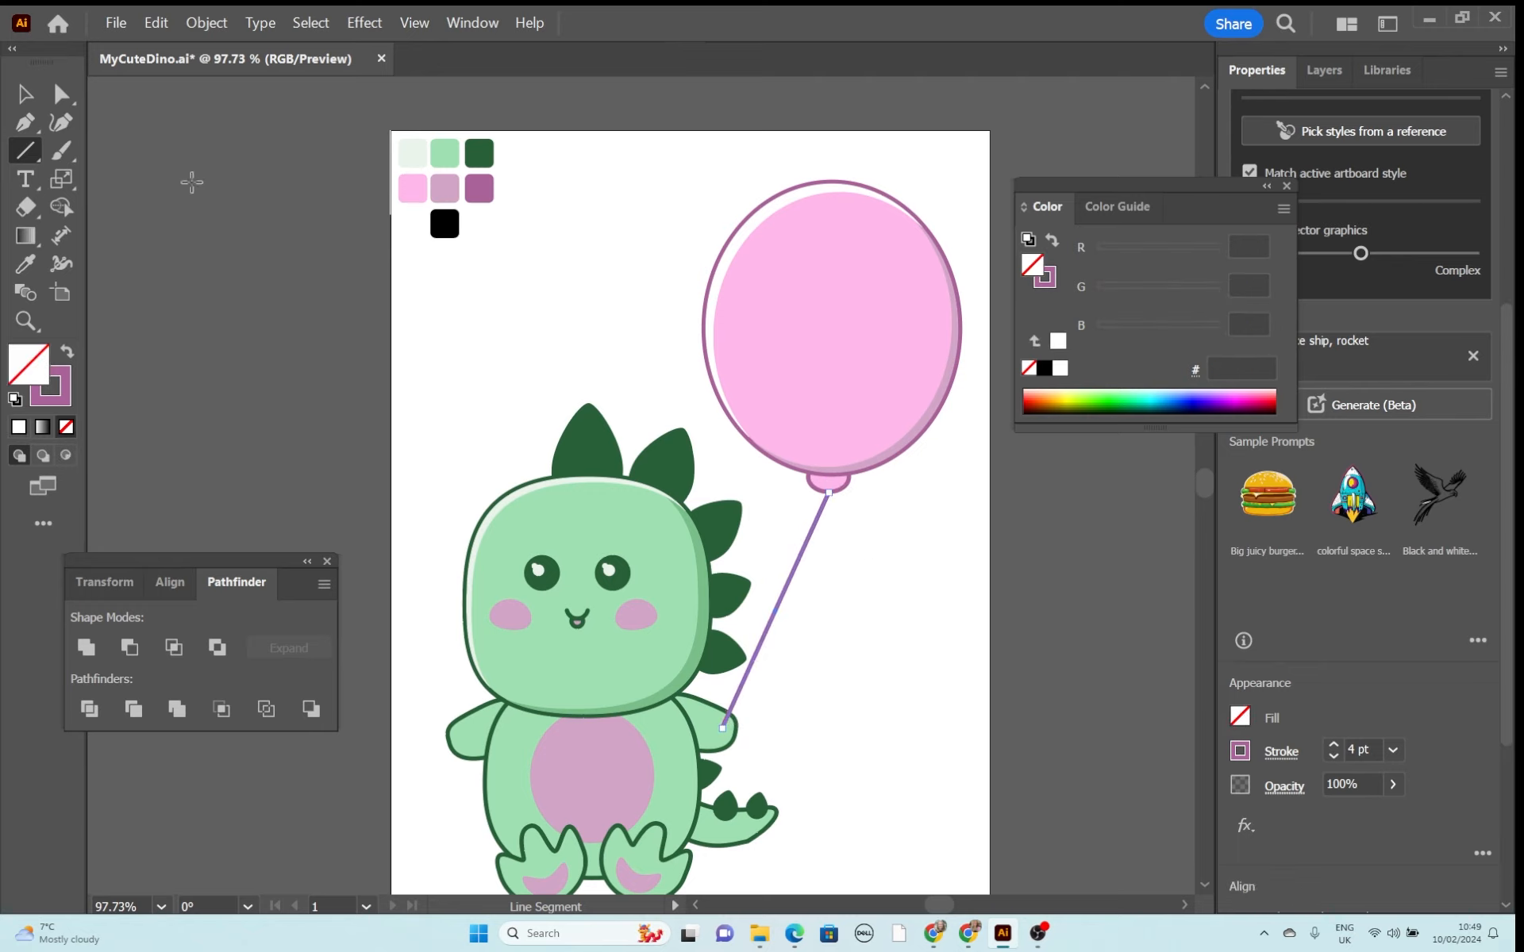
Bend the balloon string into a gentle wave along its length with the Curvature tool.
click(61, 123)
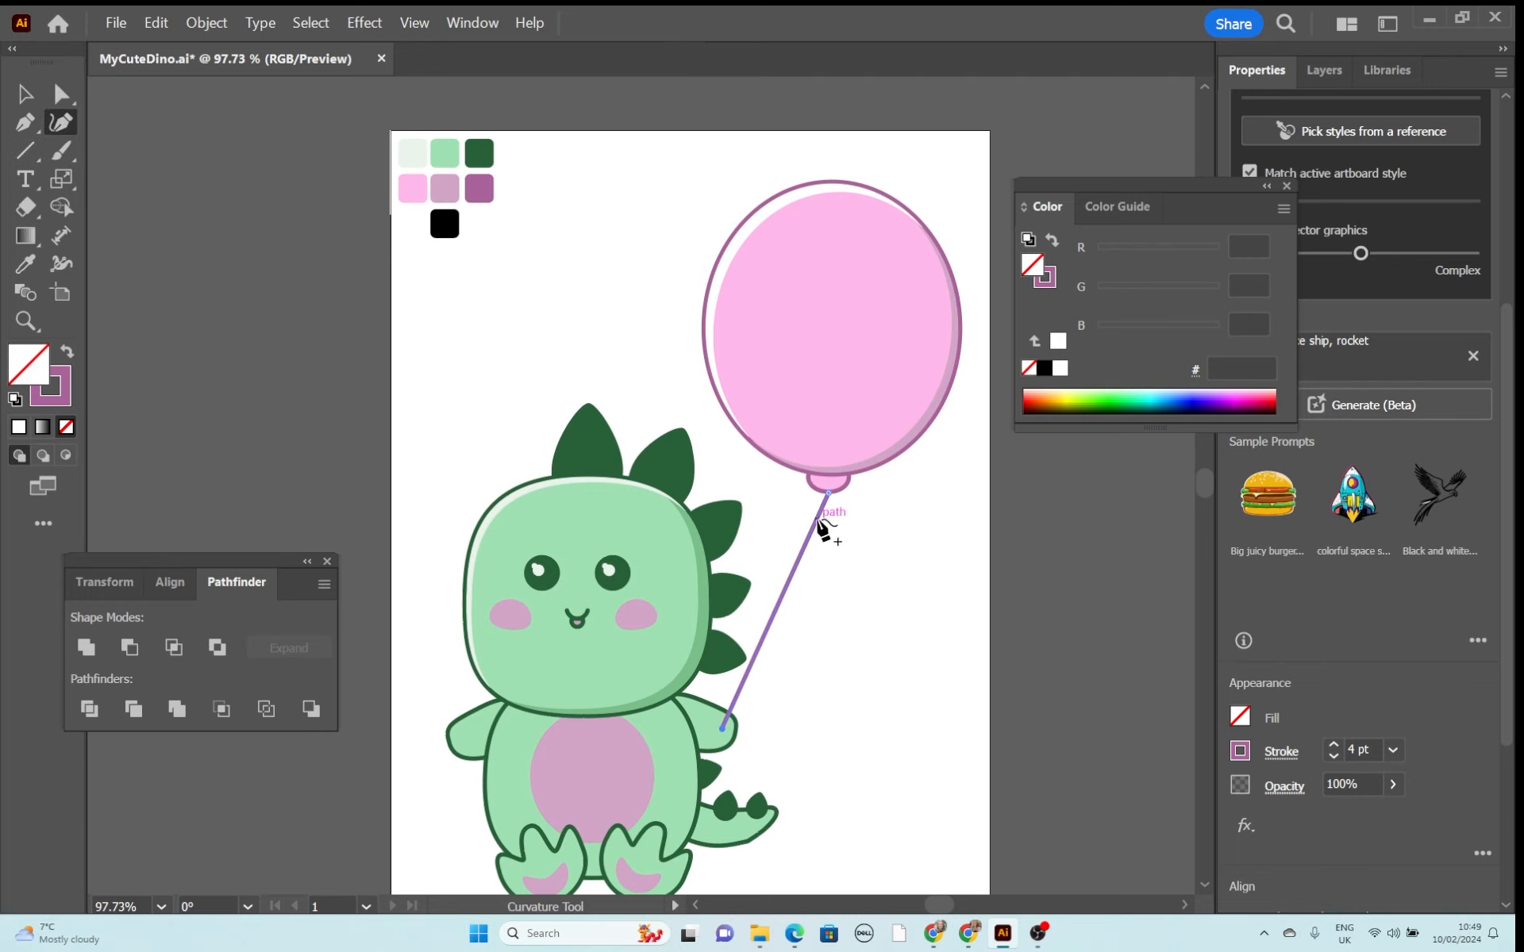
drag(819, 523, 827, 530)
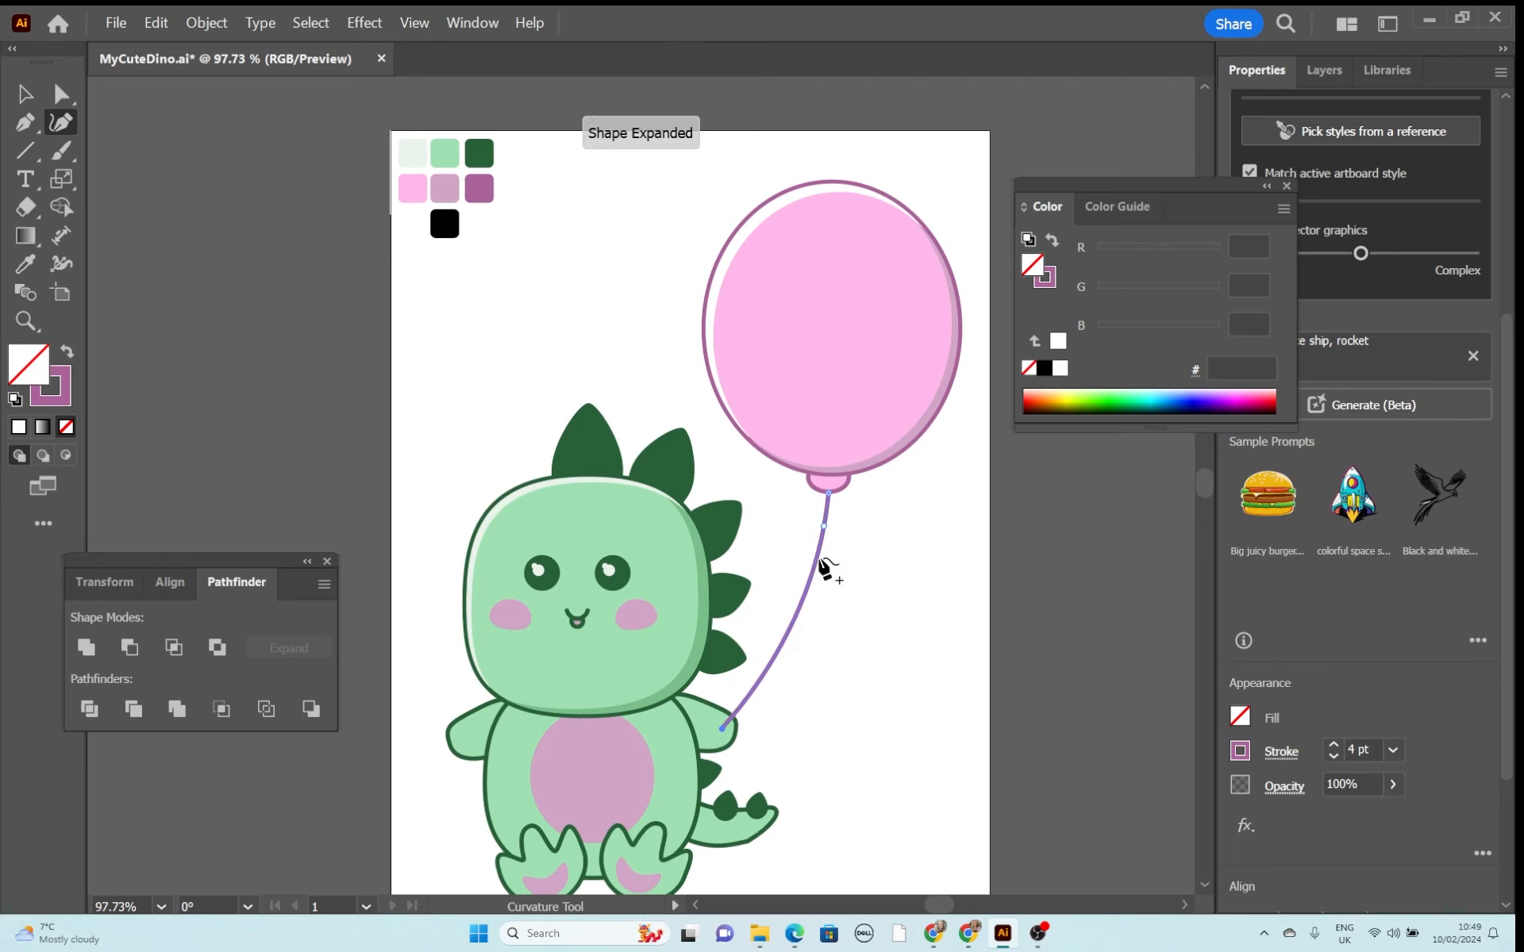
click(812, 560)
drag(812, 561, 802, 560)
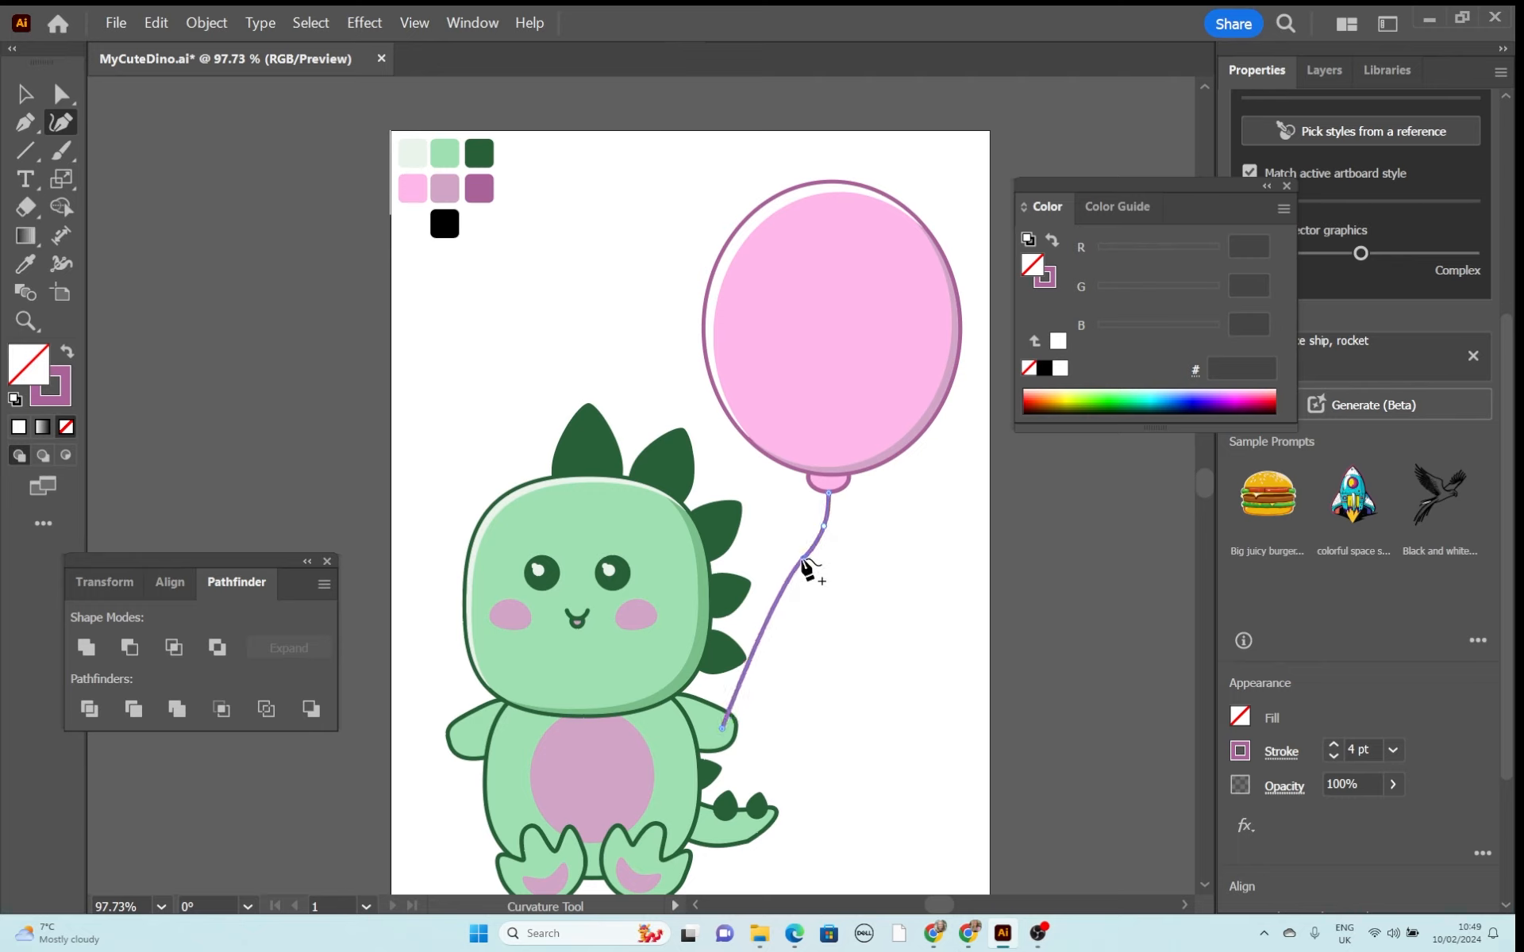
click(789, 596)
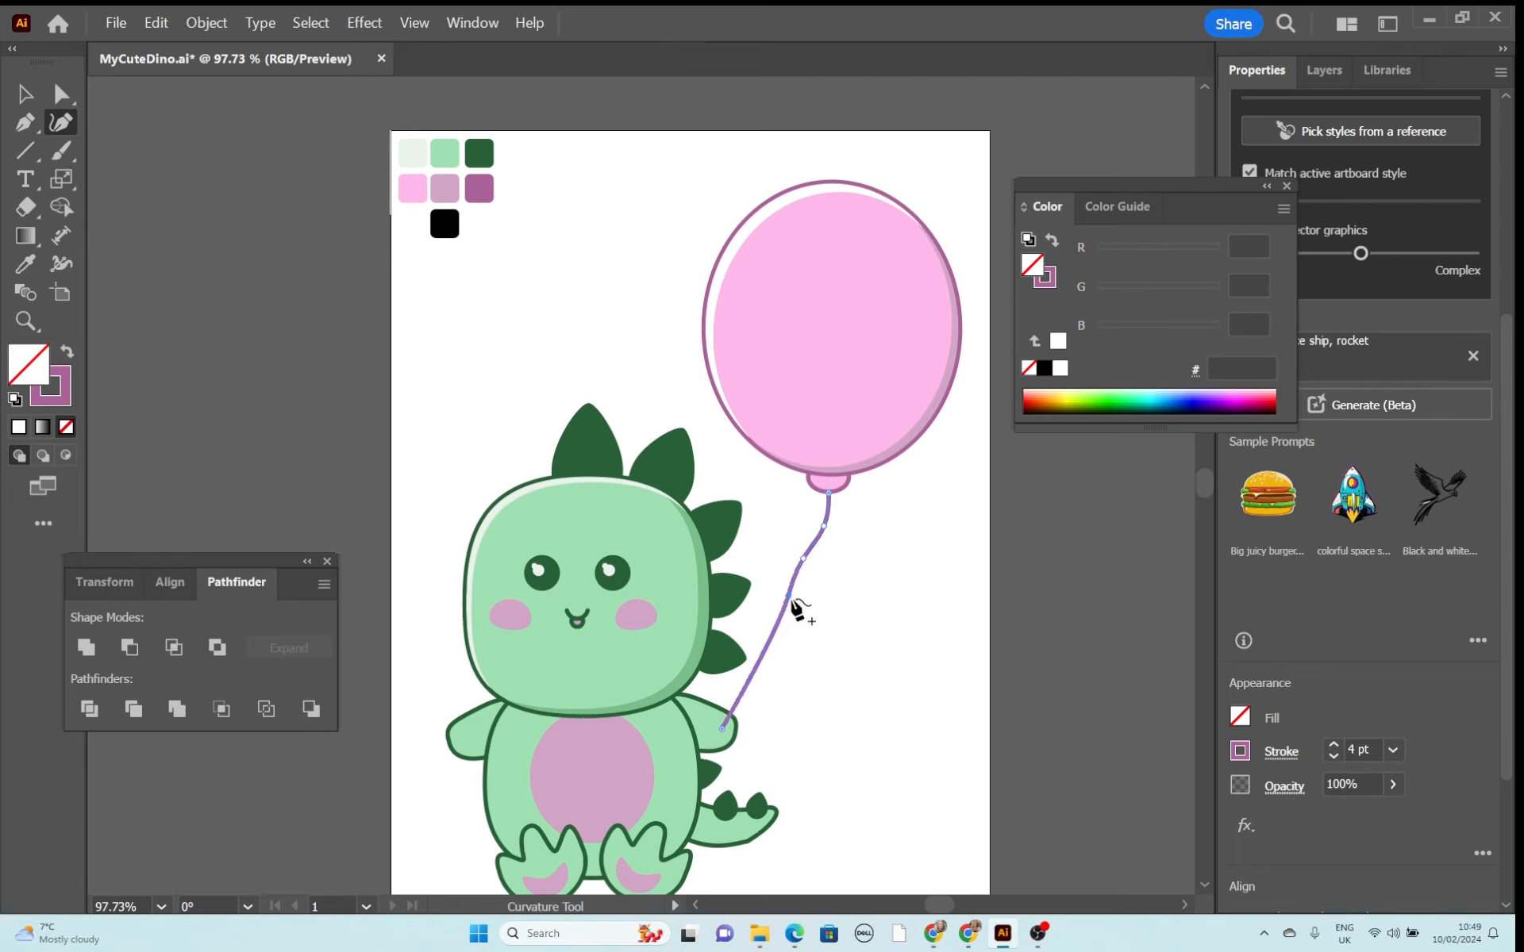
click(775, 648)
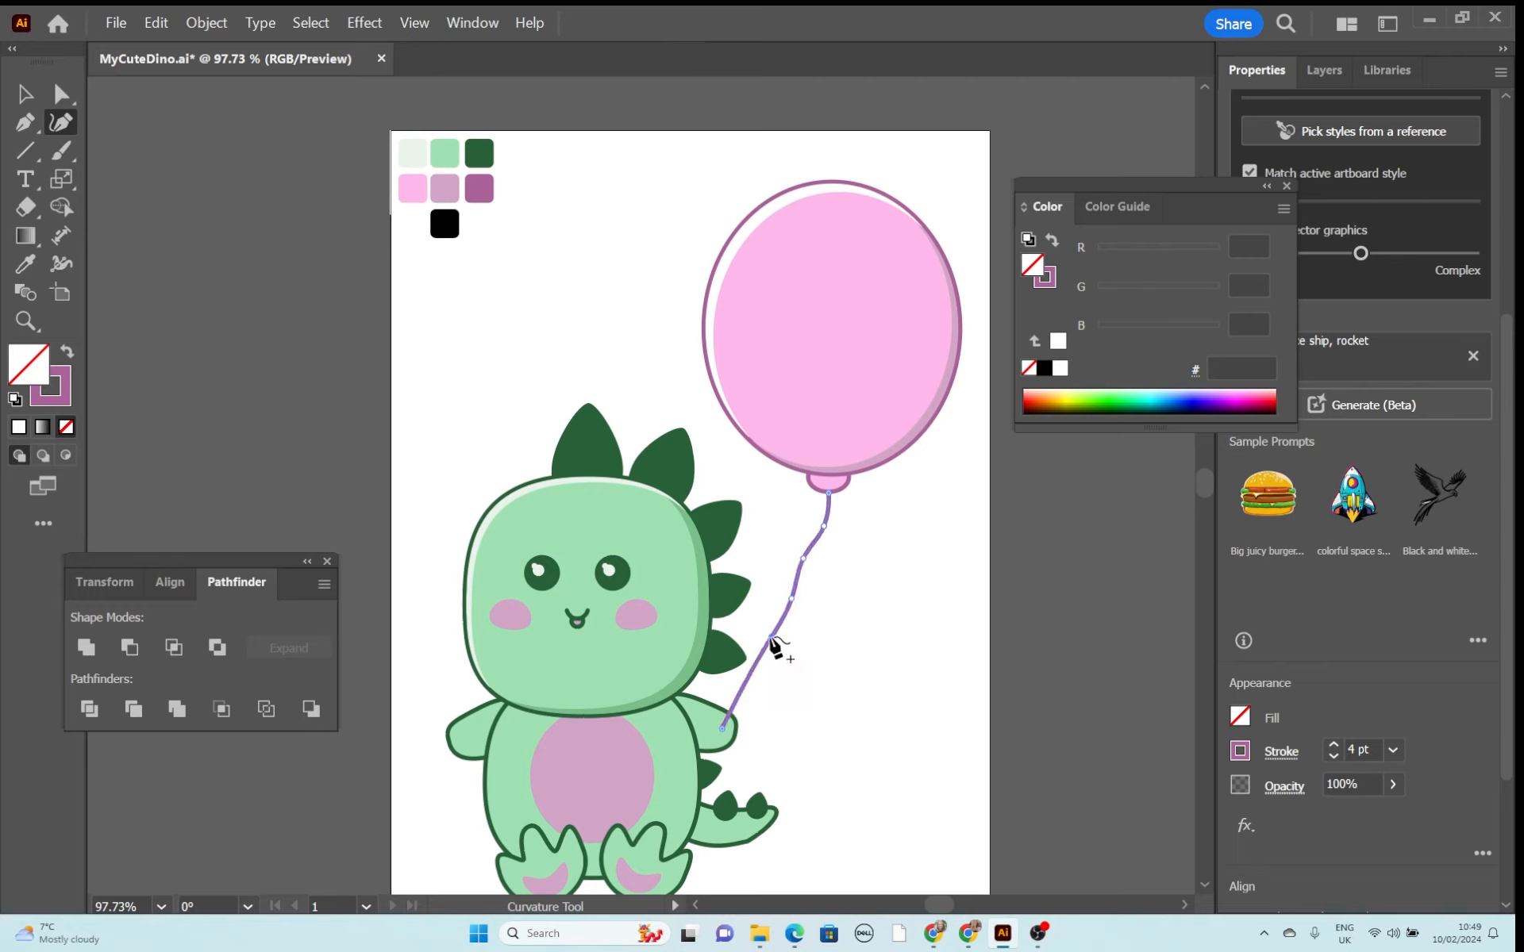
click(753, 670)
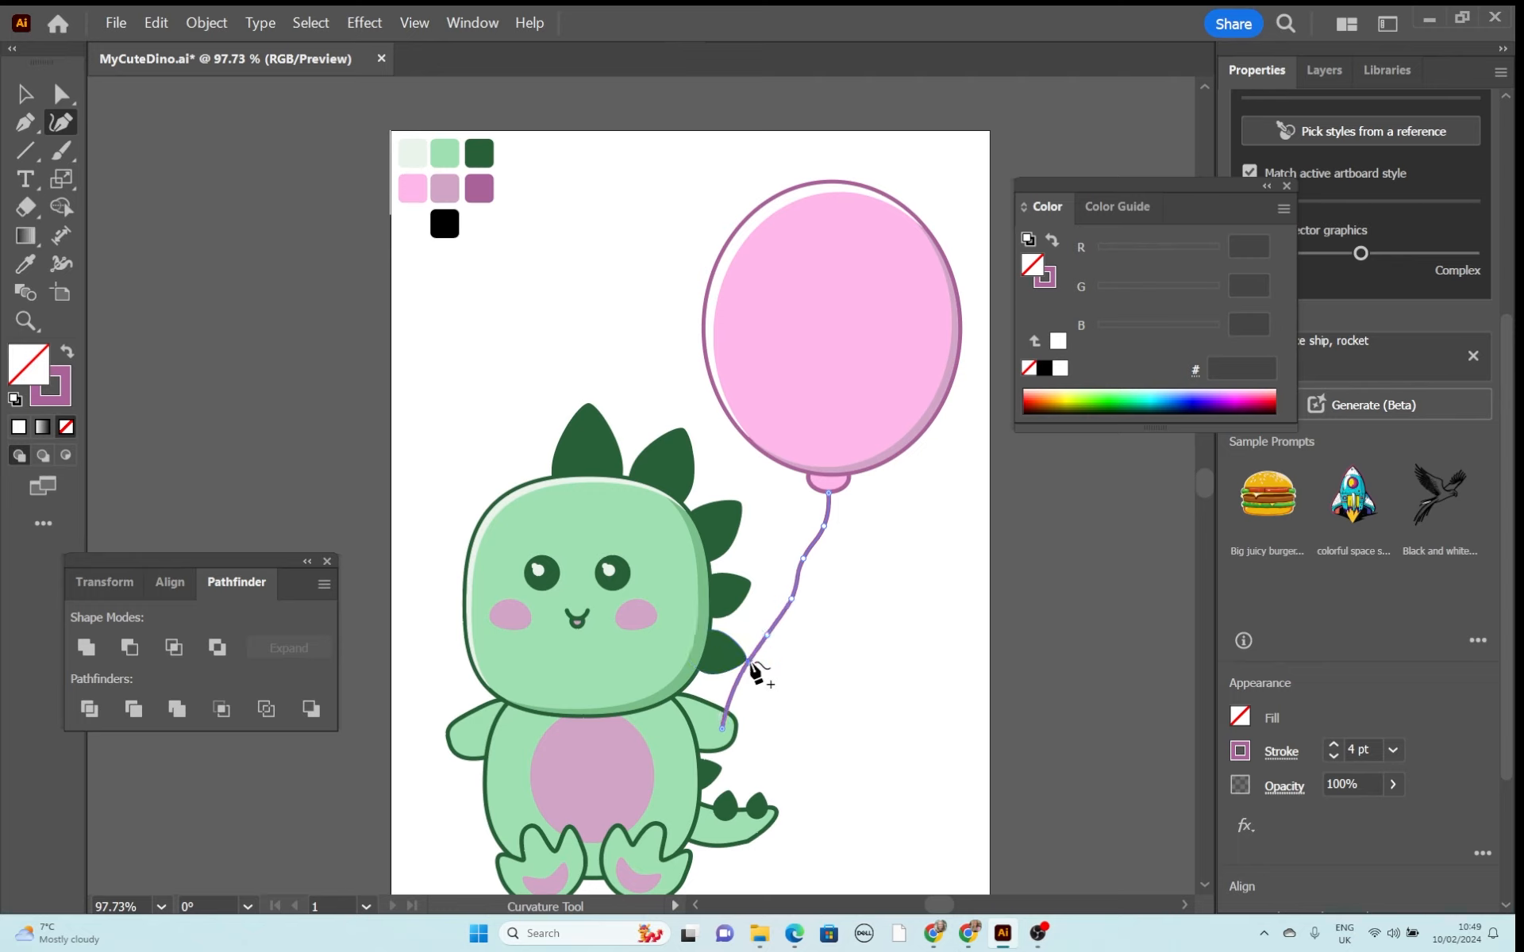
drag(752, 666, 739, 699)
key(v)
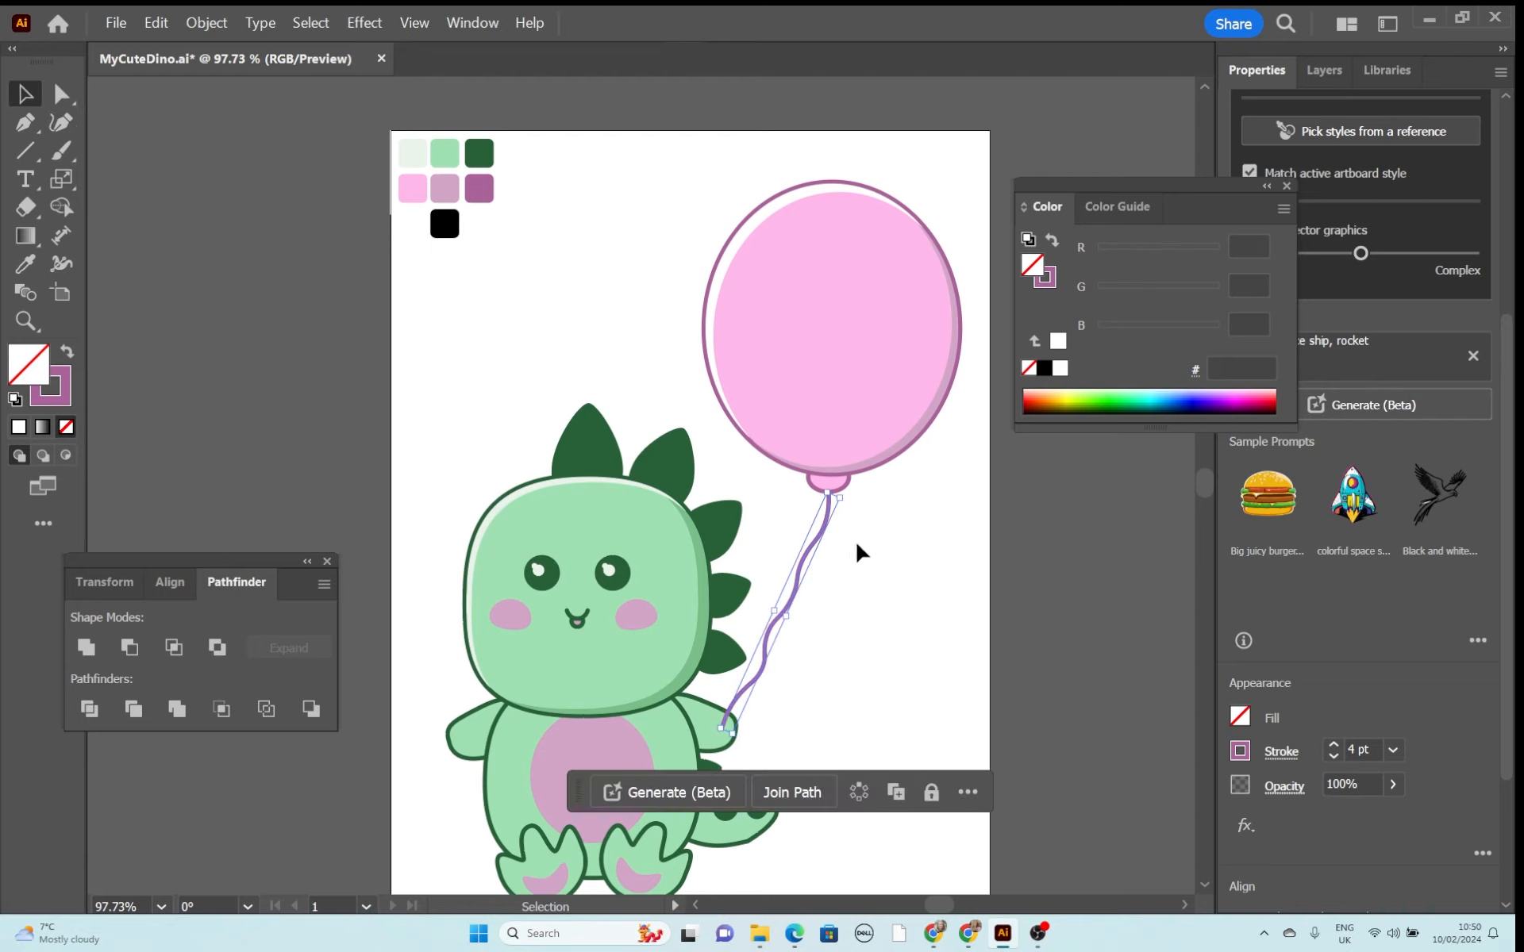
click(865, 557)
Delete the colour palette squares from the artboard's upper-left corner.
scroll(909, 614, down, 2)
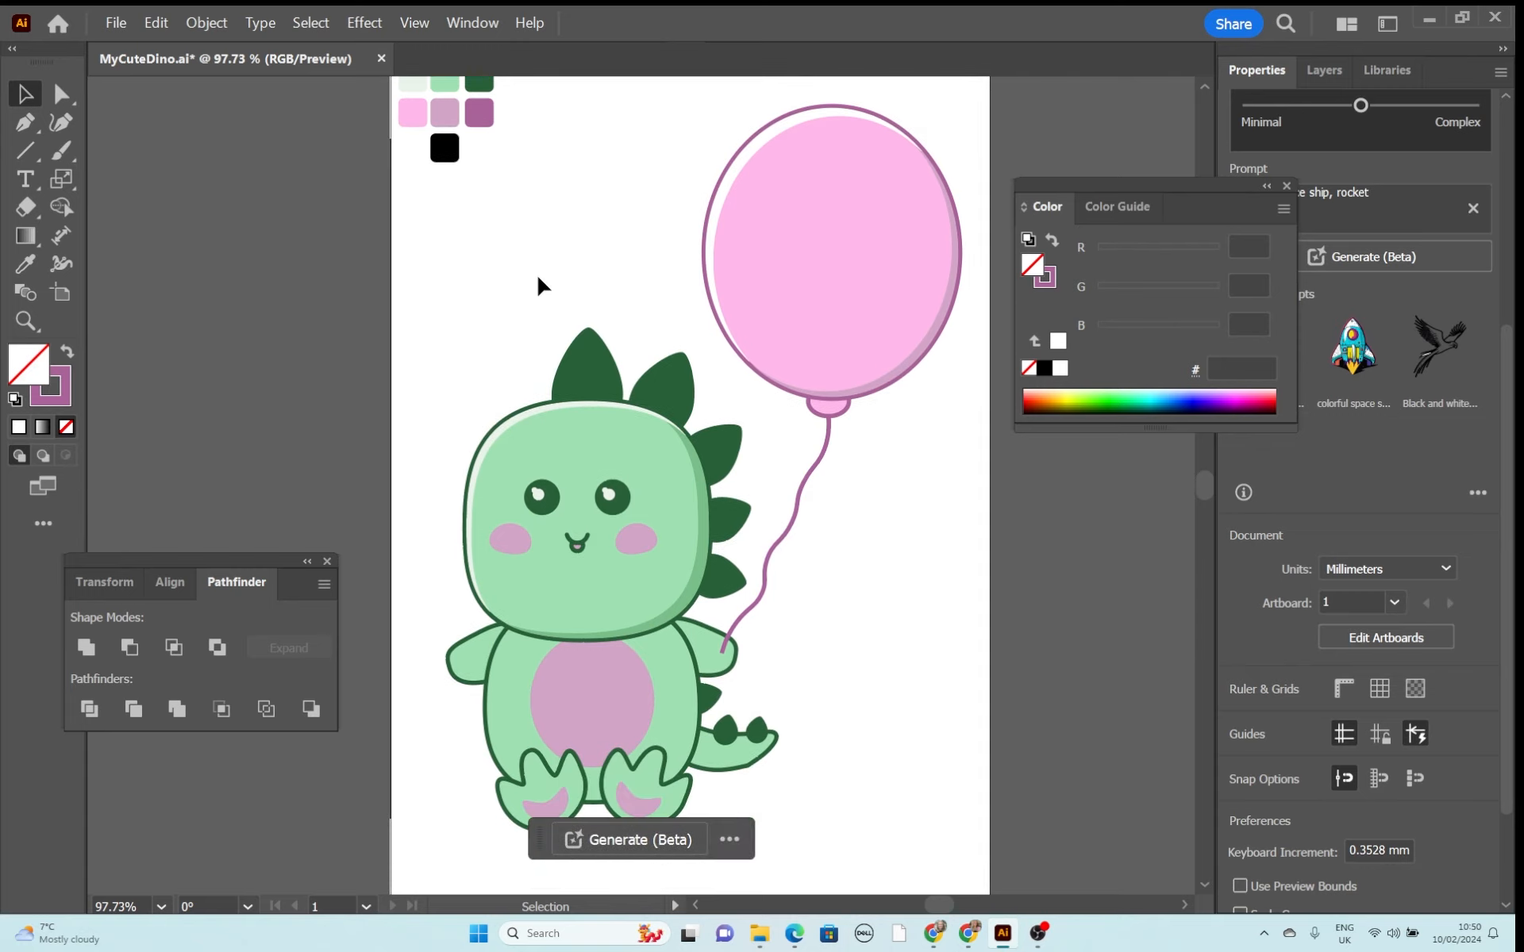
scroll(548, 256, up, 2)
drag(546, 255, 330, 82)
key(Delete)
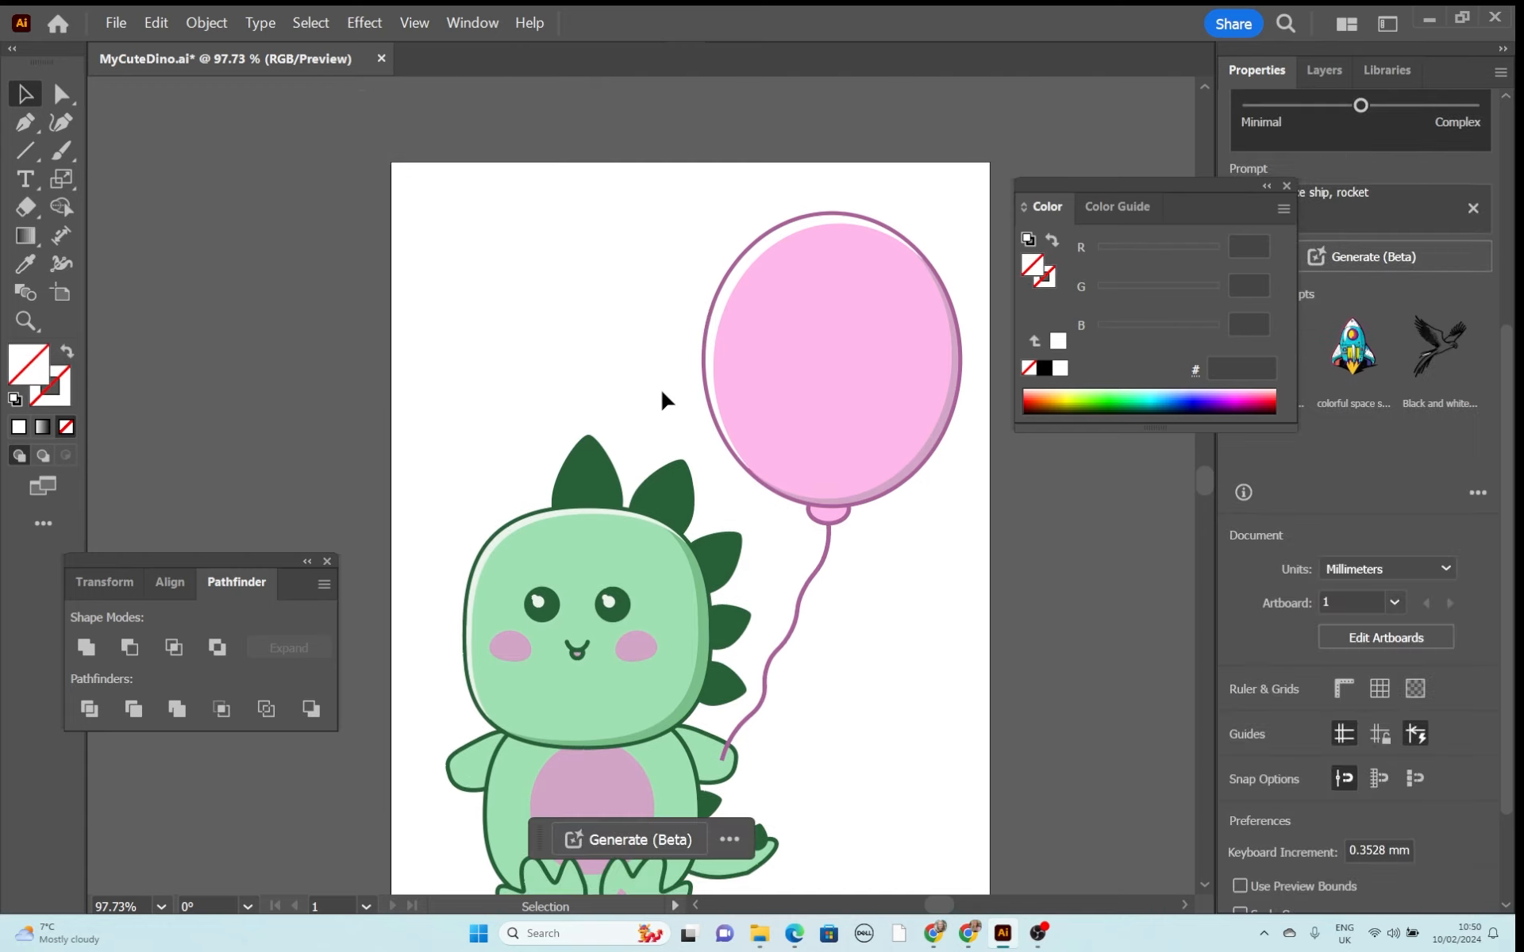
scroll(651, 387, down, 2)
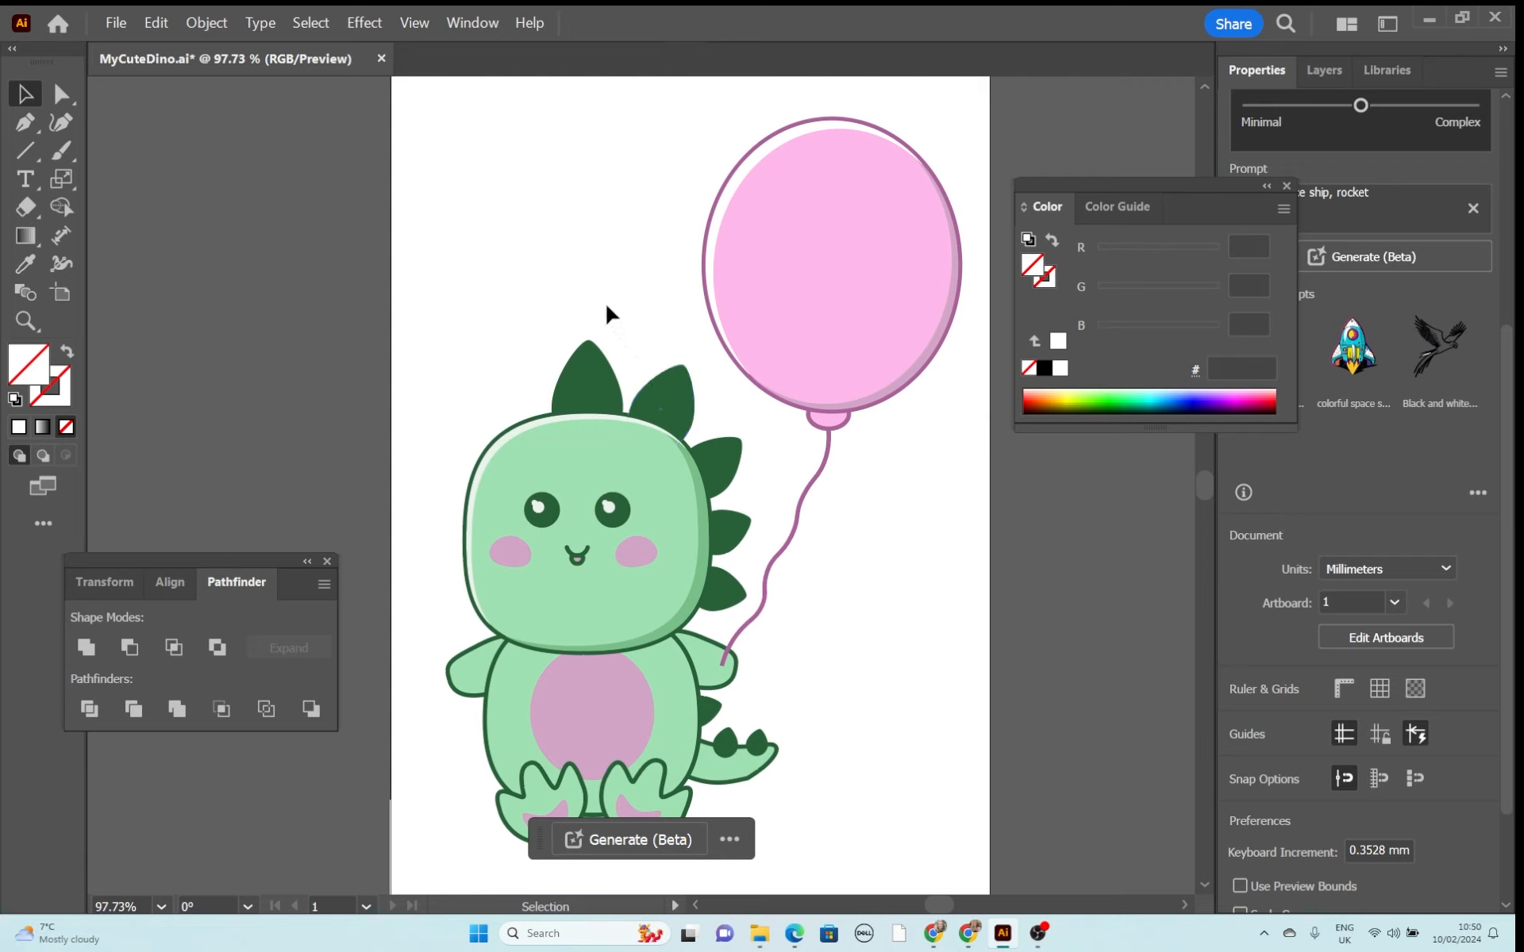
Save the finished dinosaur document under its existing name.
click(121, 25)
key(Down)
key(Down)
key(Down)
key(Down)
key(Down)
key(Down)
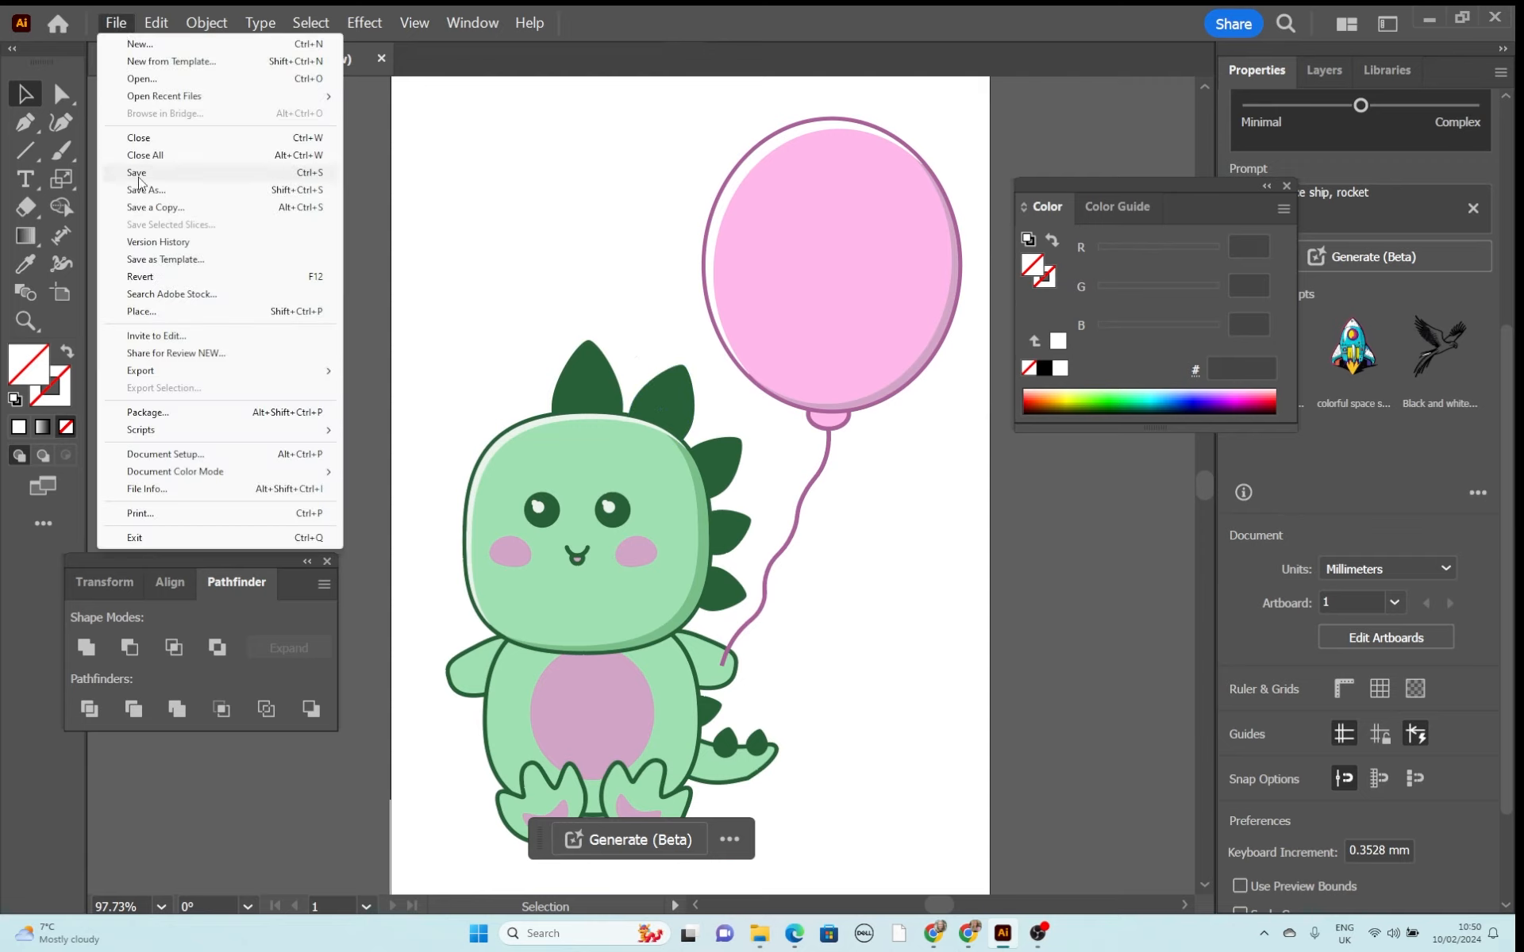
key(Return)
Export the artwork as MyCuteDino in SVG format with Internal CSS styling, Layer Names object IDs and 2 decimals.
click(120, 26)
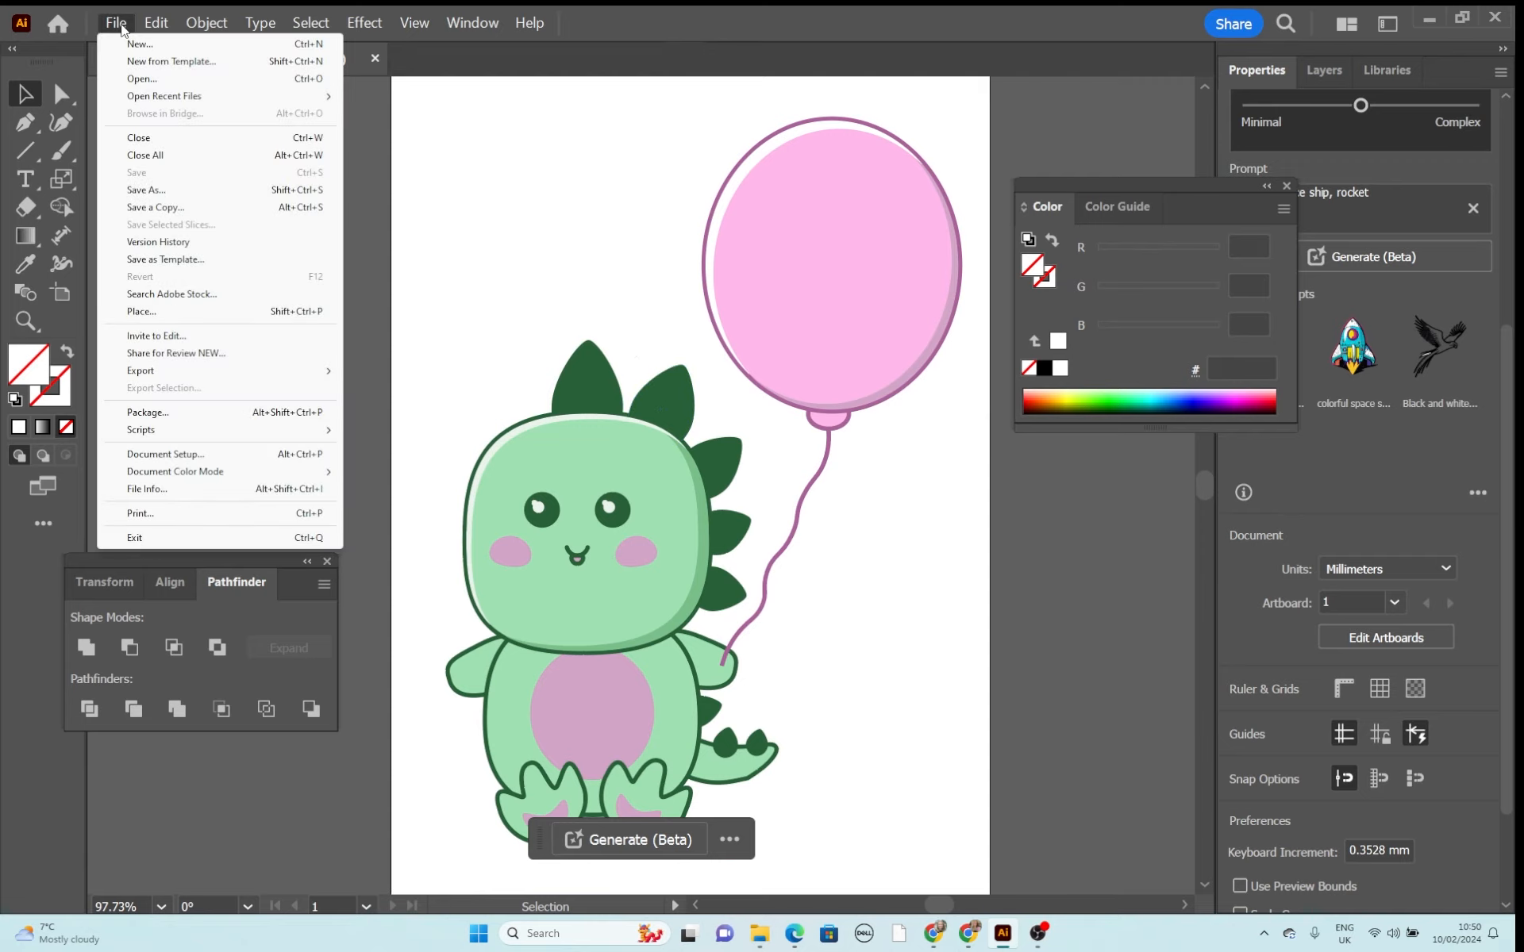
mouse_move(299, 380)
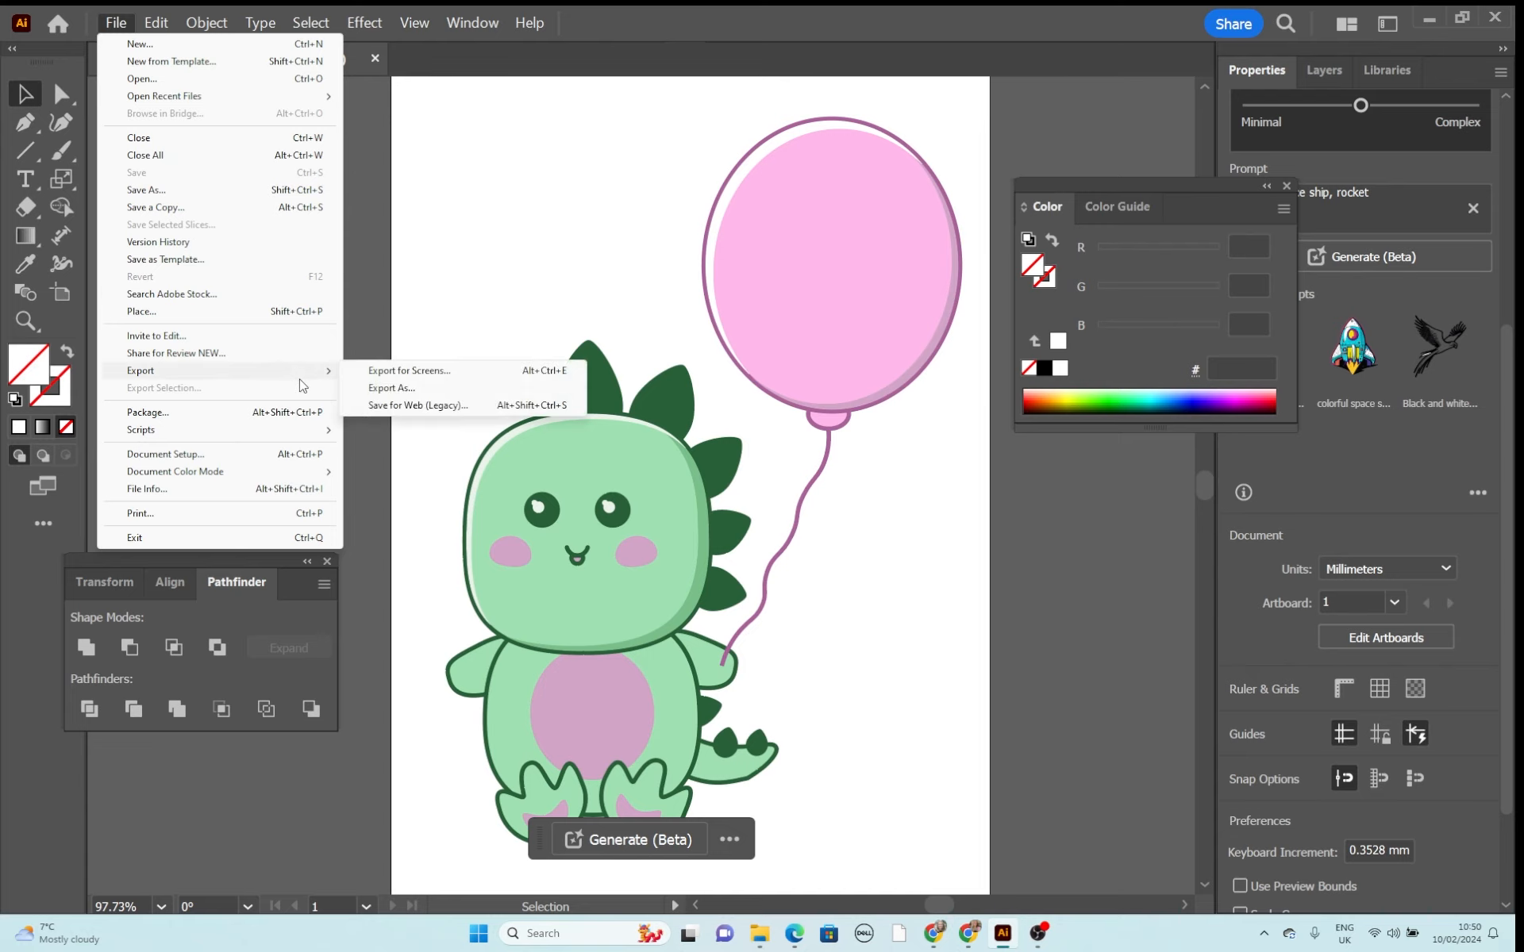
click(393, 388)
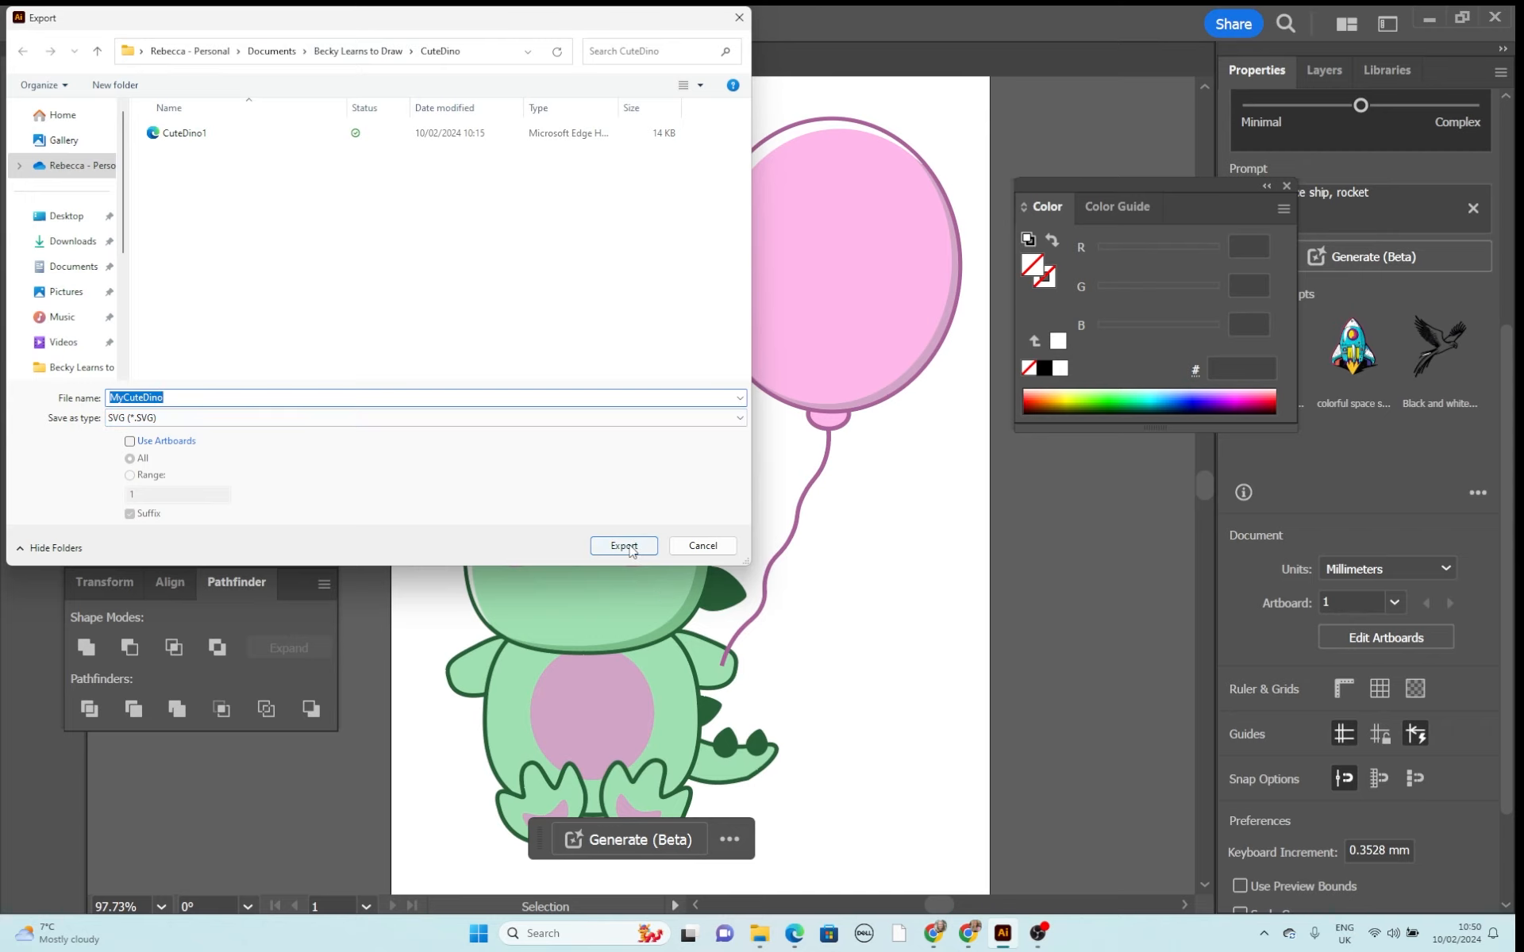
click(291, 419)
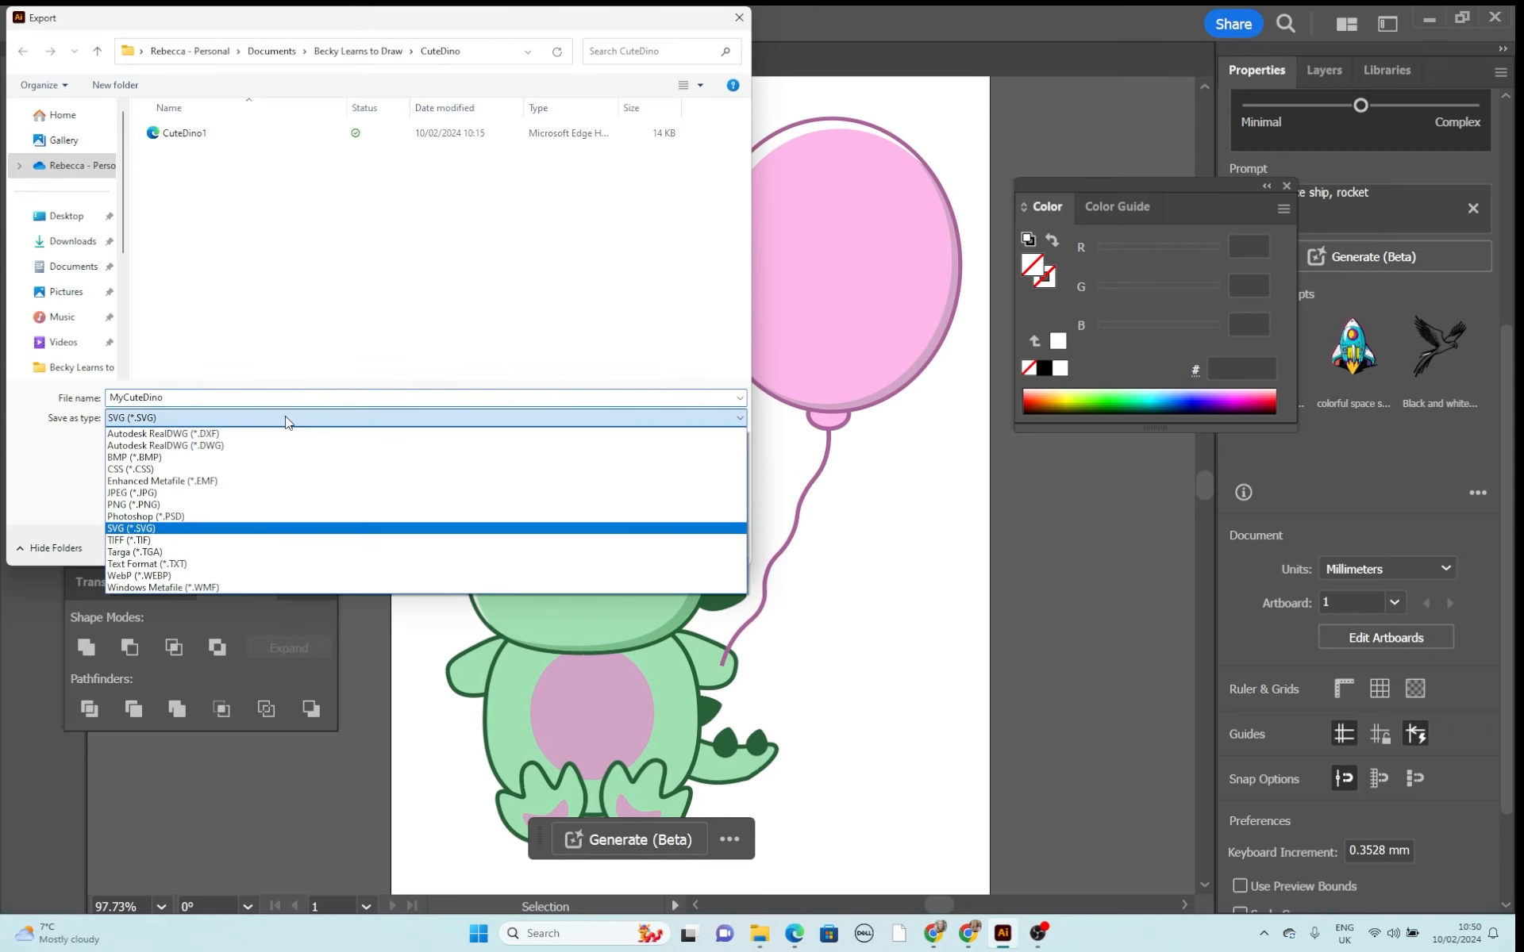
click(236, 529)
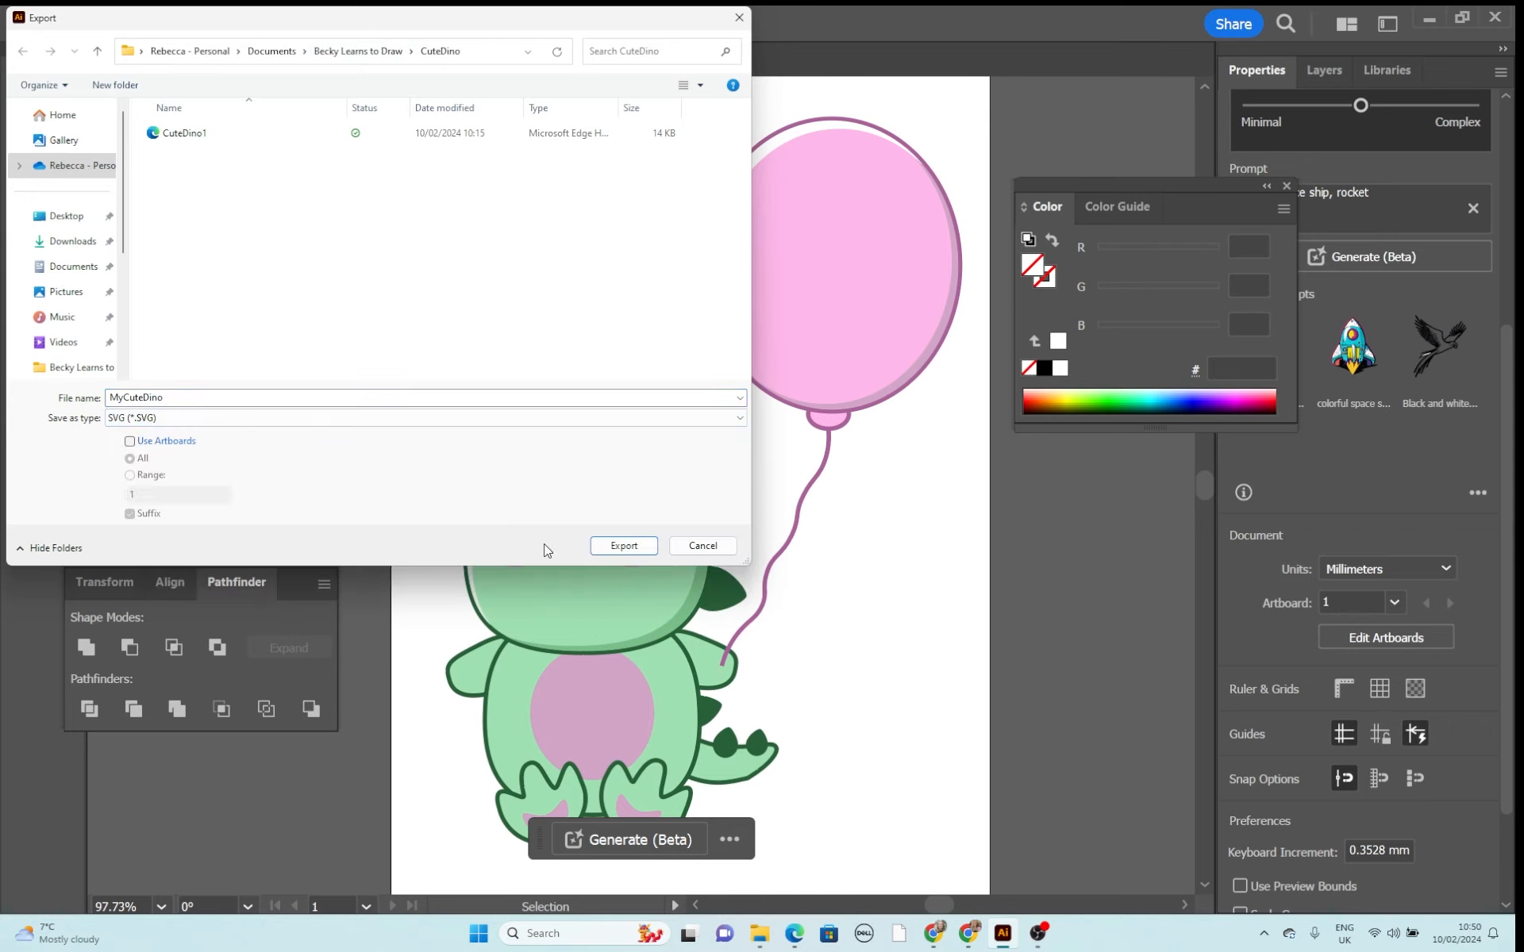
click(630, 543)
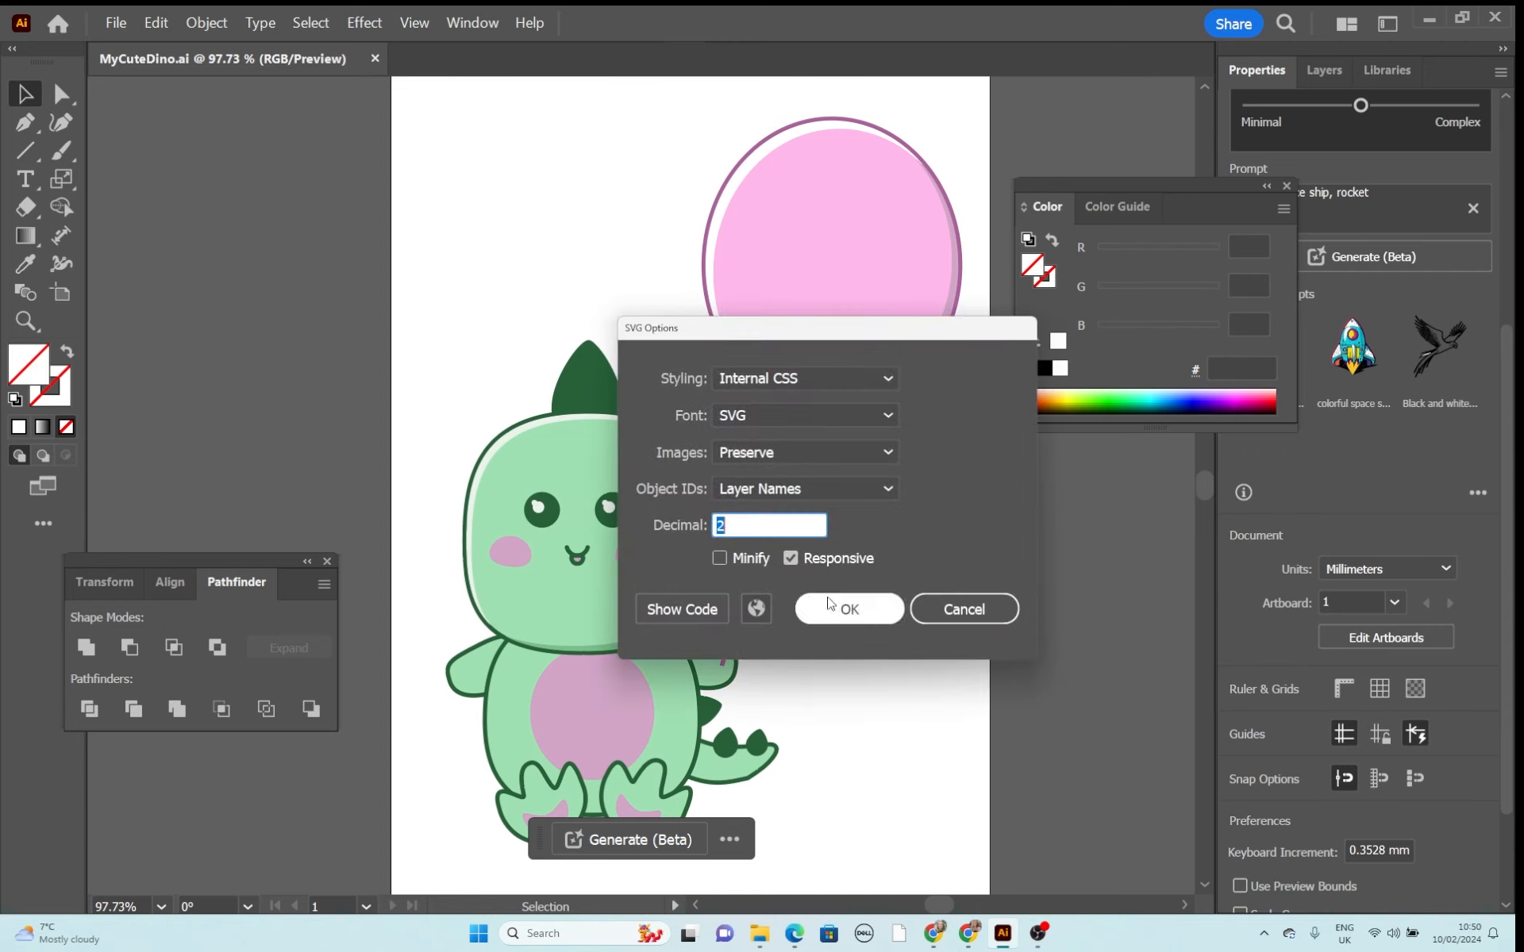
click(833, 608)
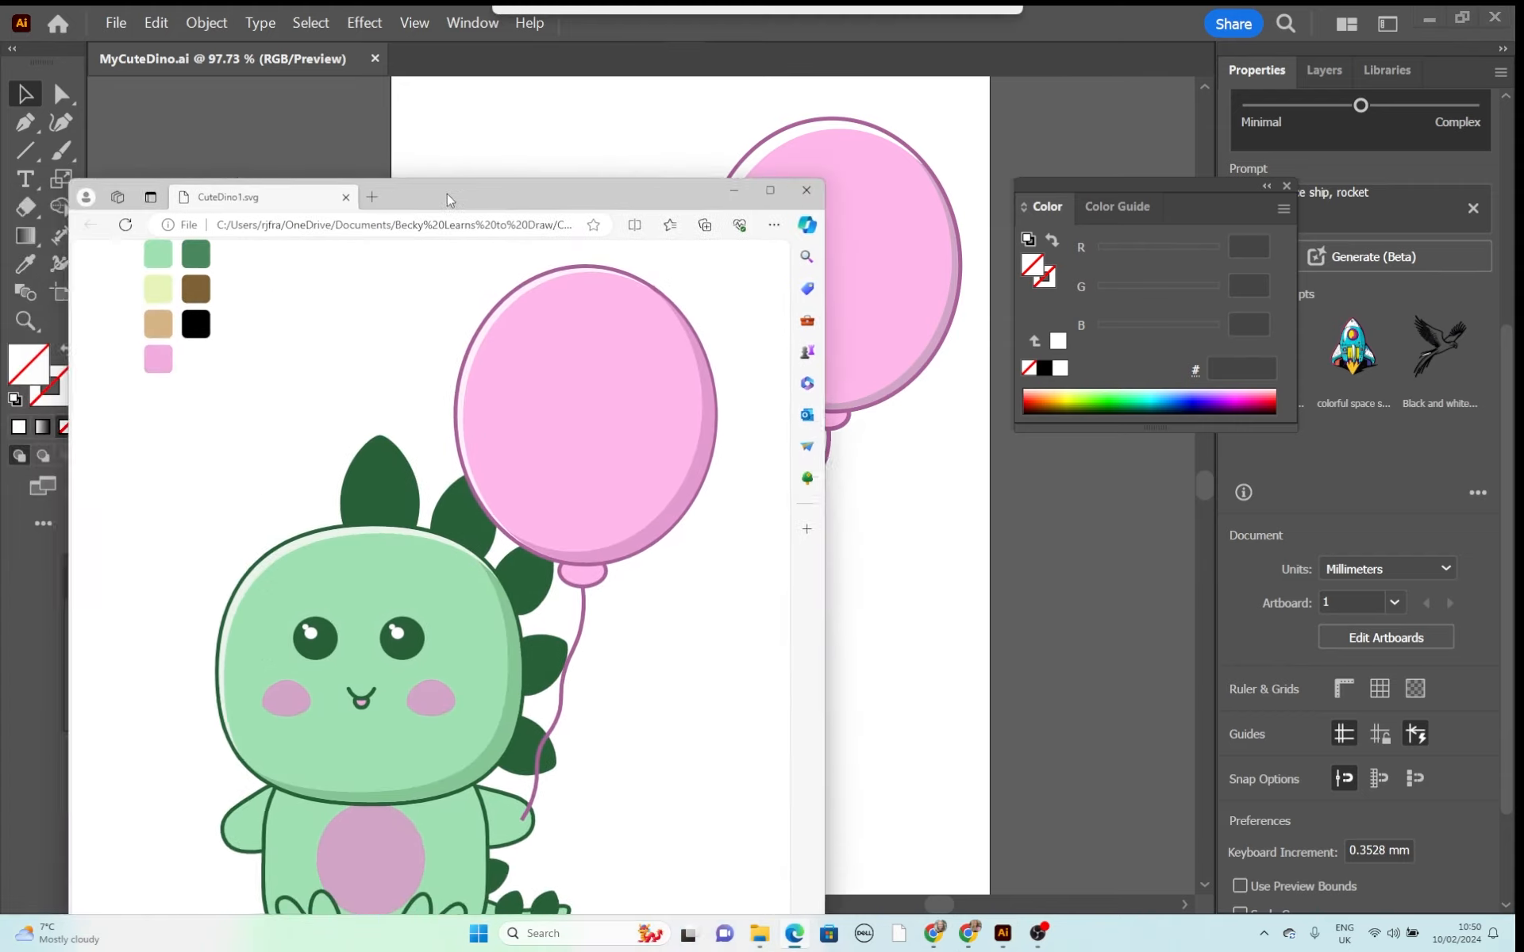
Switch to the Scratch project editor and delete the default cat sprite.
drag(582, 177, 0, 103)
click(54, 79)
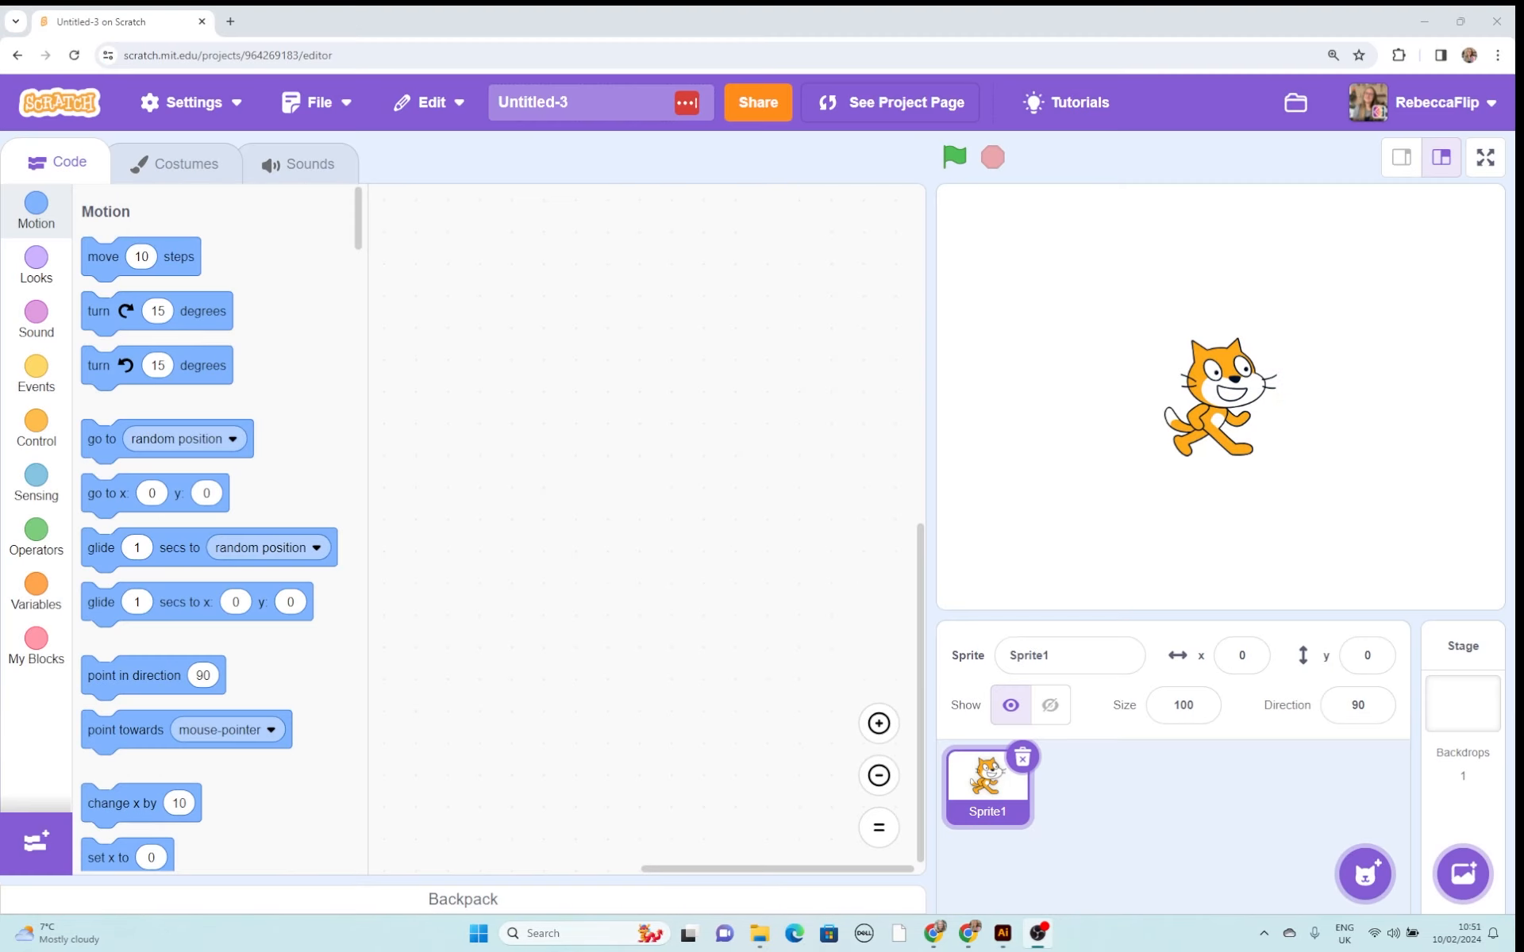
click(1023, 758)
Upload the exported MyCuteDino file as a new sprite.
mouse_move(1364, 869)
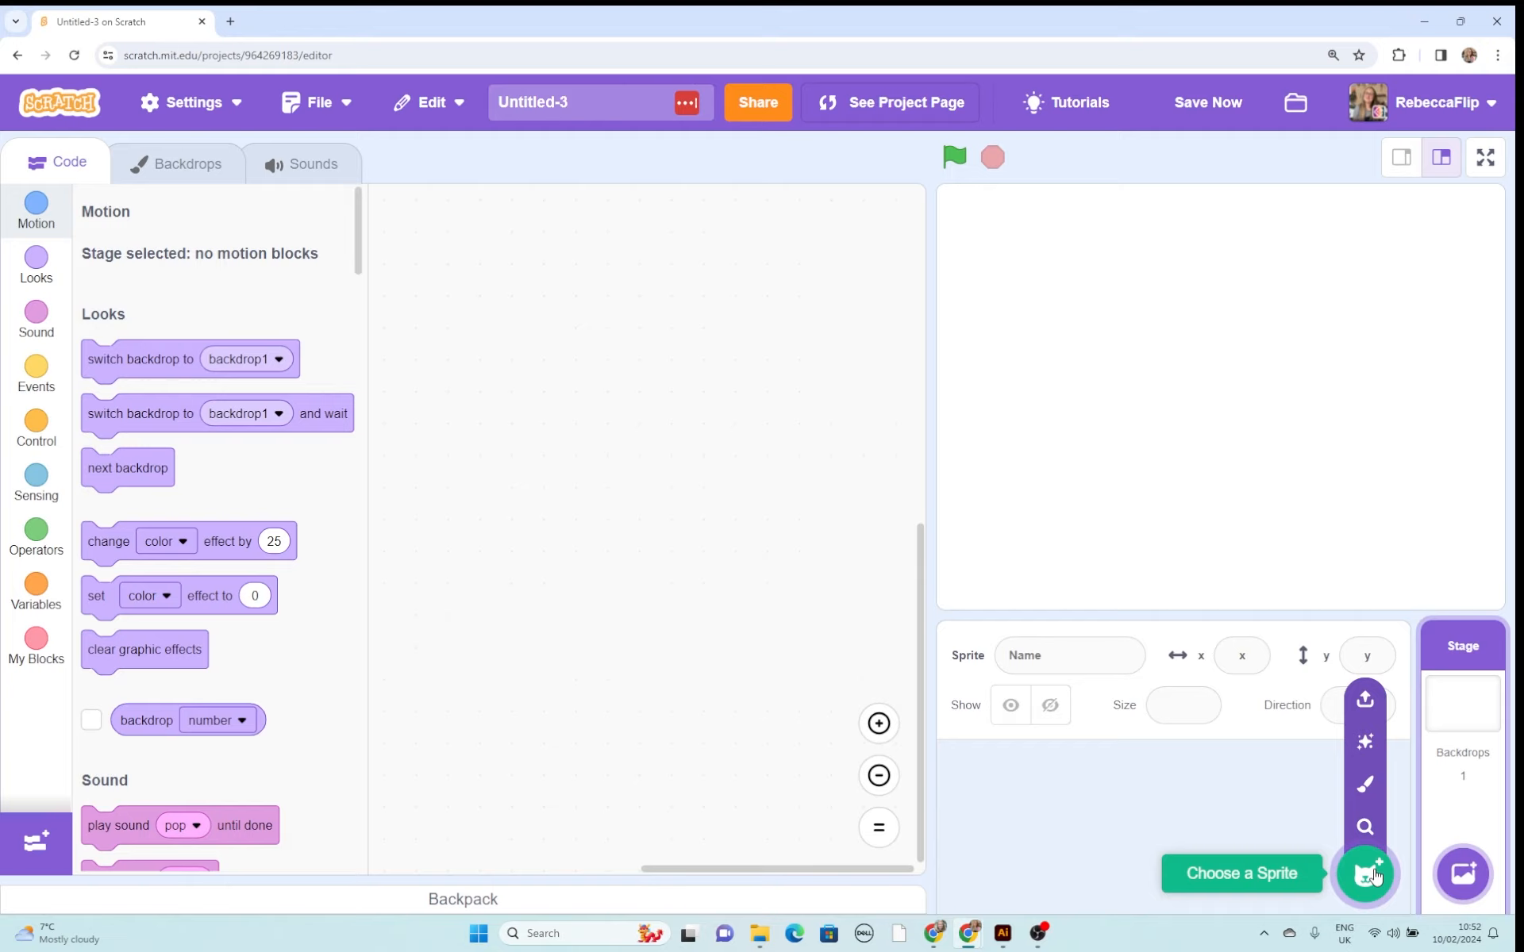
click(1361, 698)
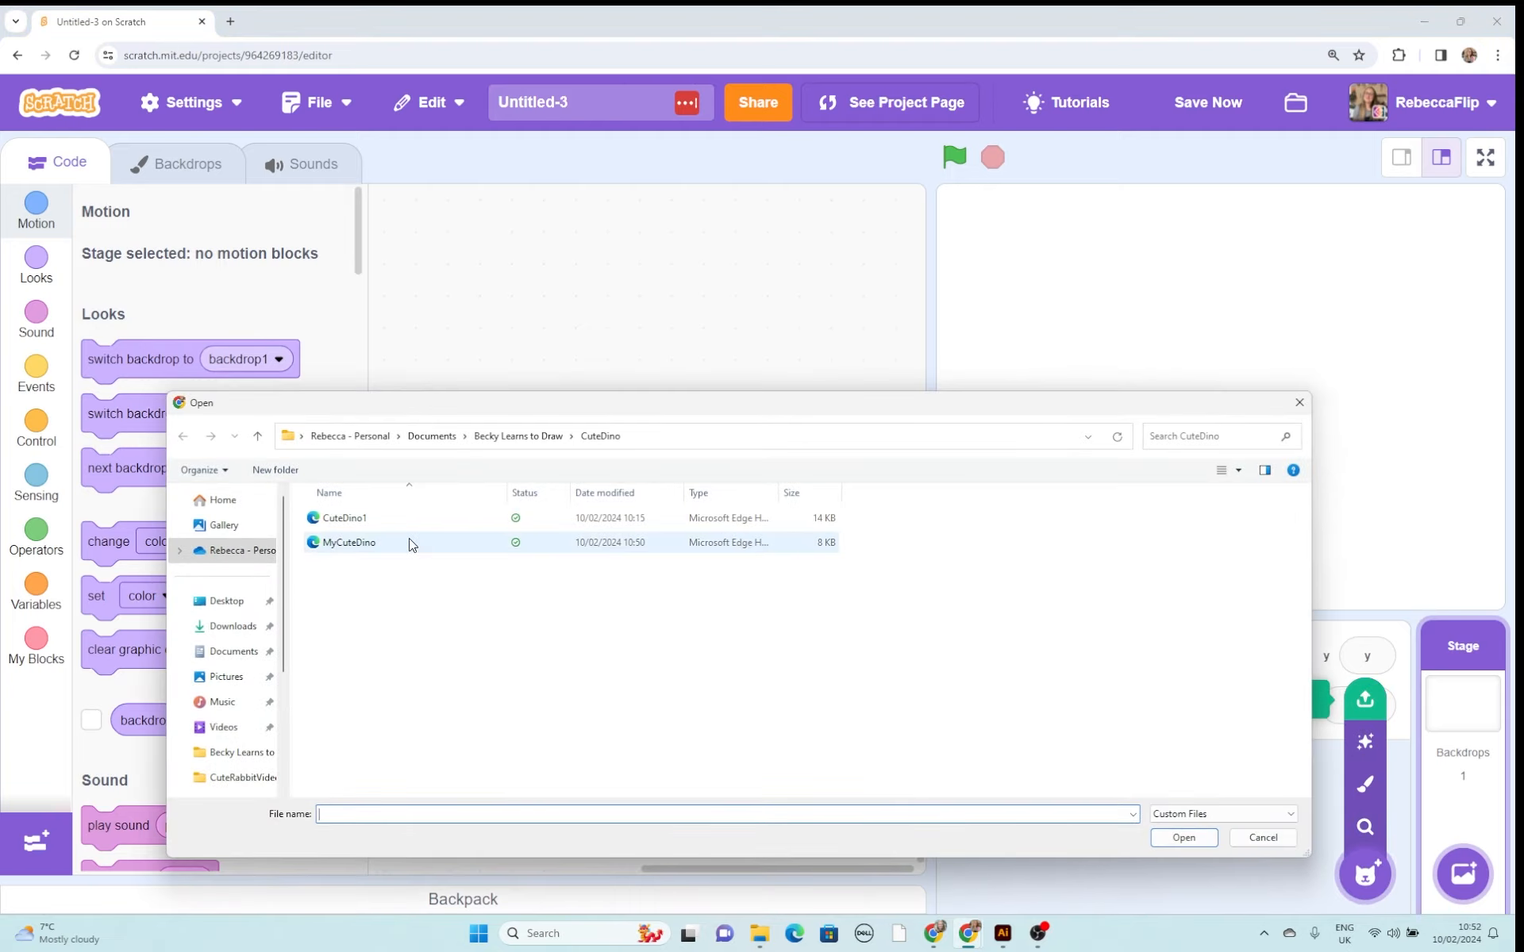
double_click(412, 544)
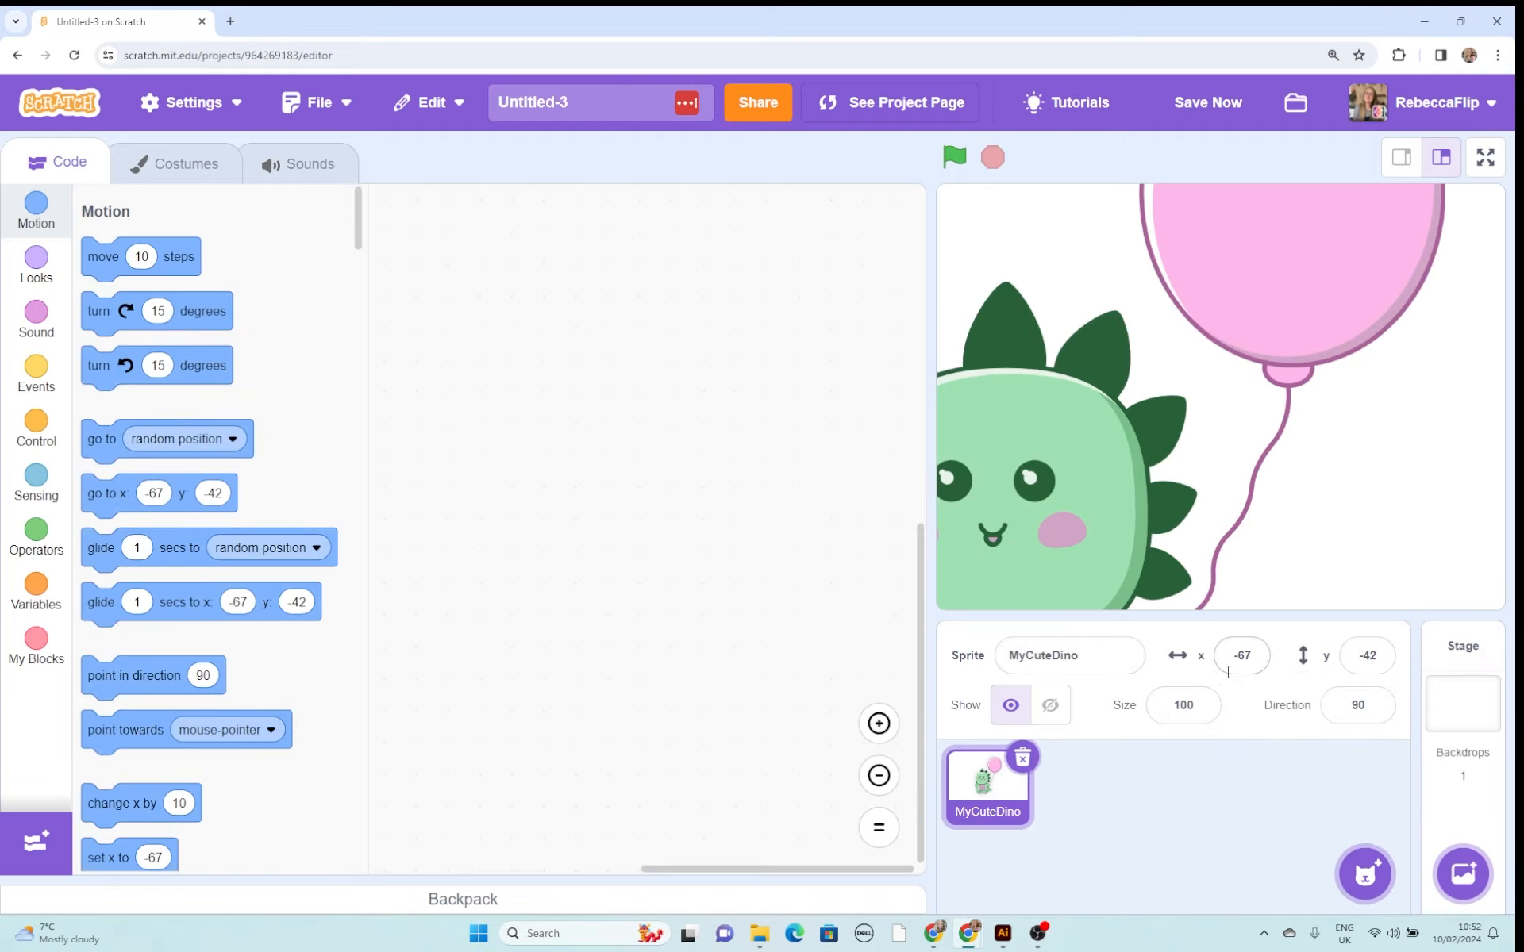
Set the dinosaur sprite's size to 25 and move it on the stage to about x 103, y -33.
click(1183, 710)
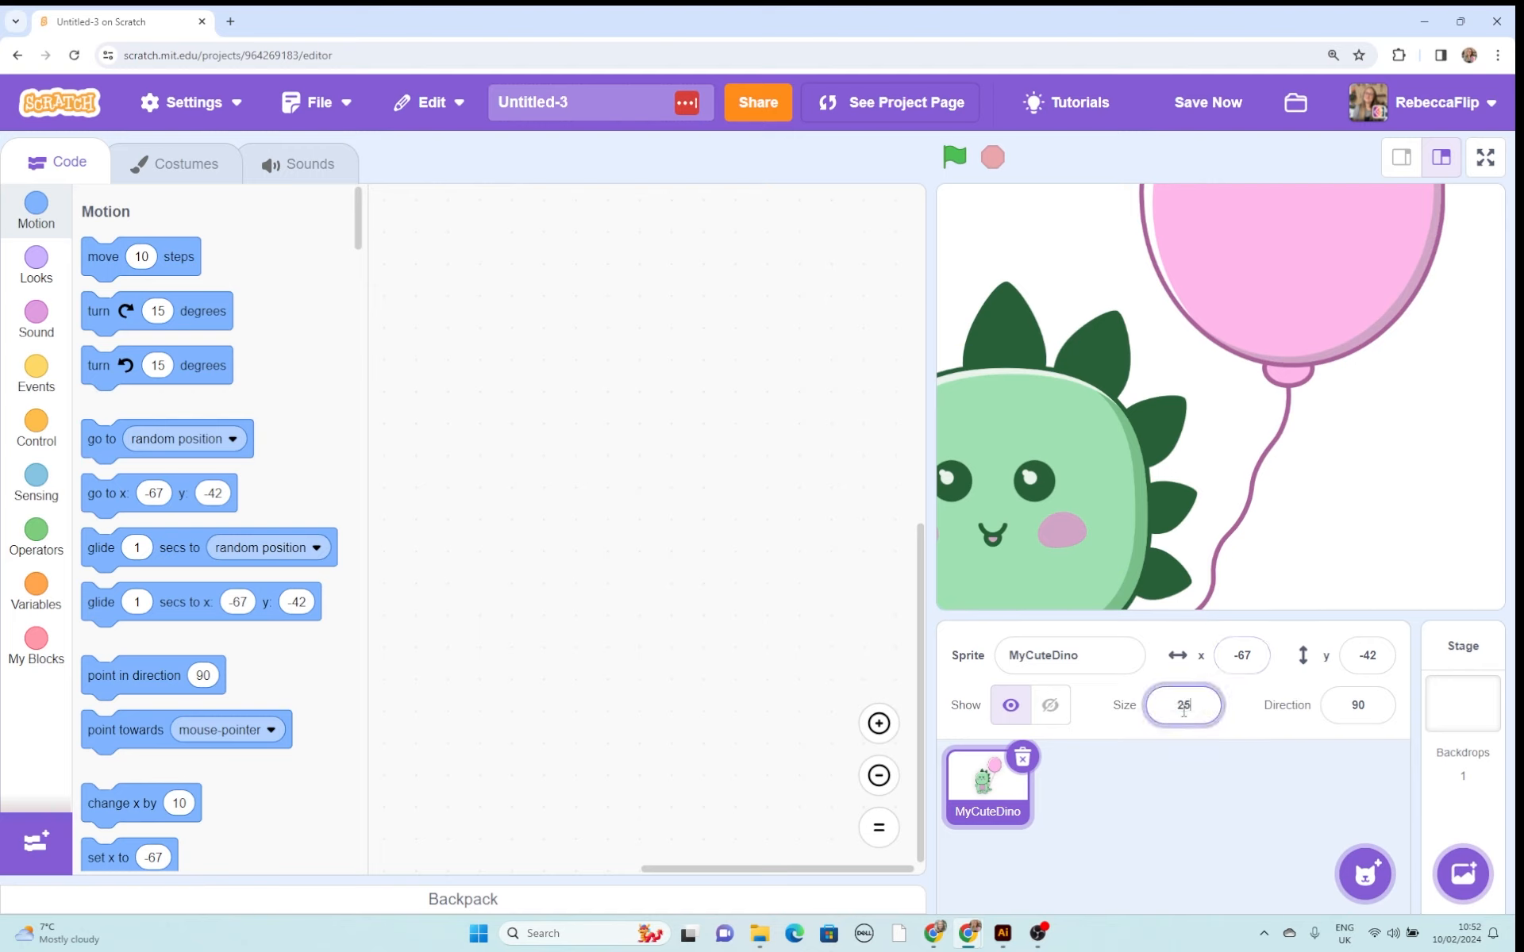
text(25)
key(Return)
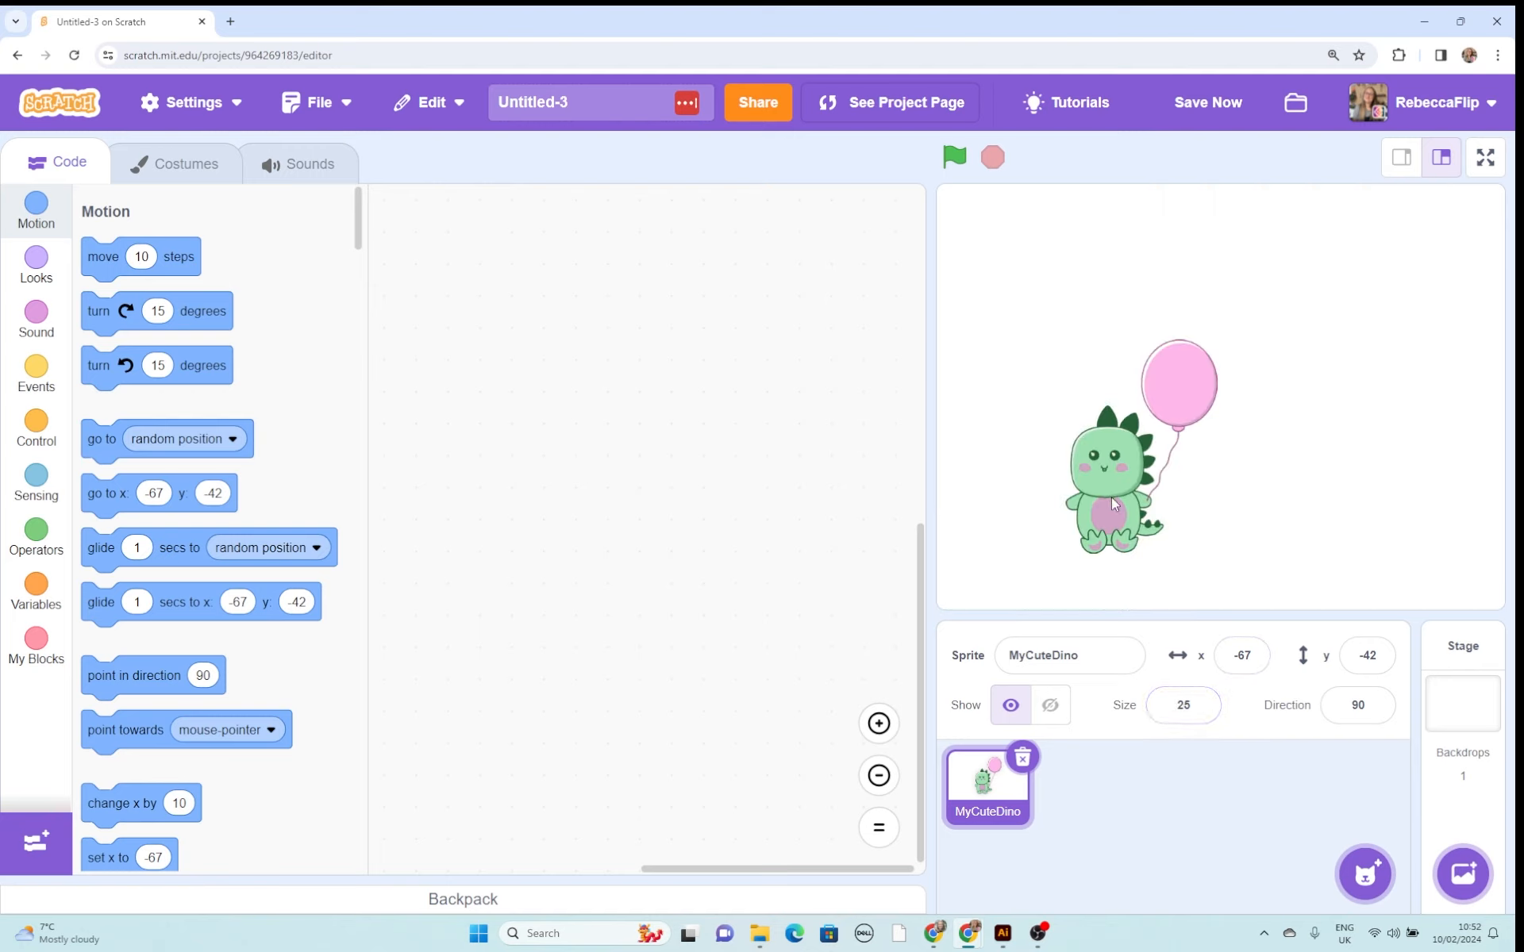
drag(1114, 505, 1315, 494)
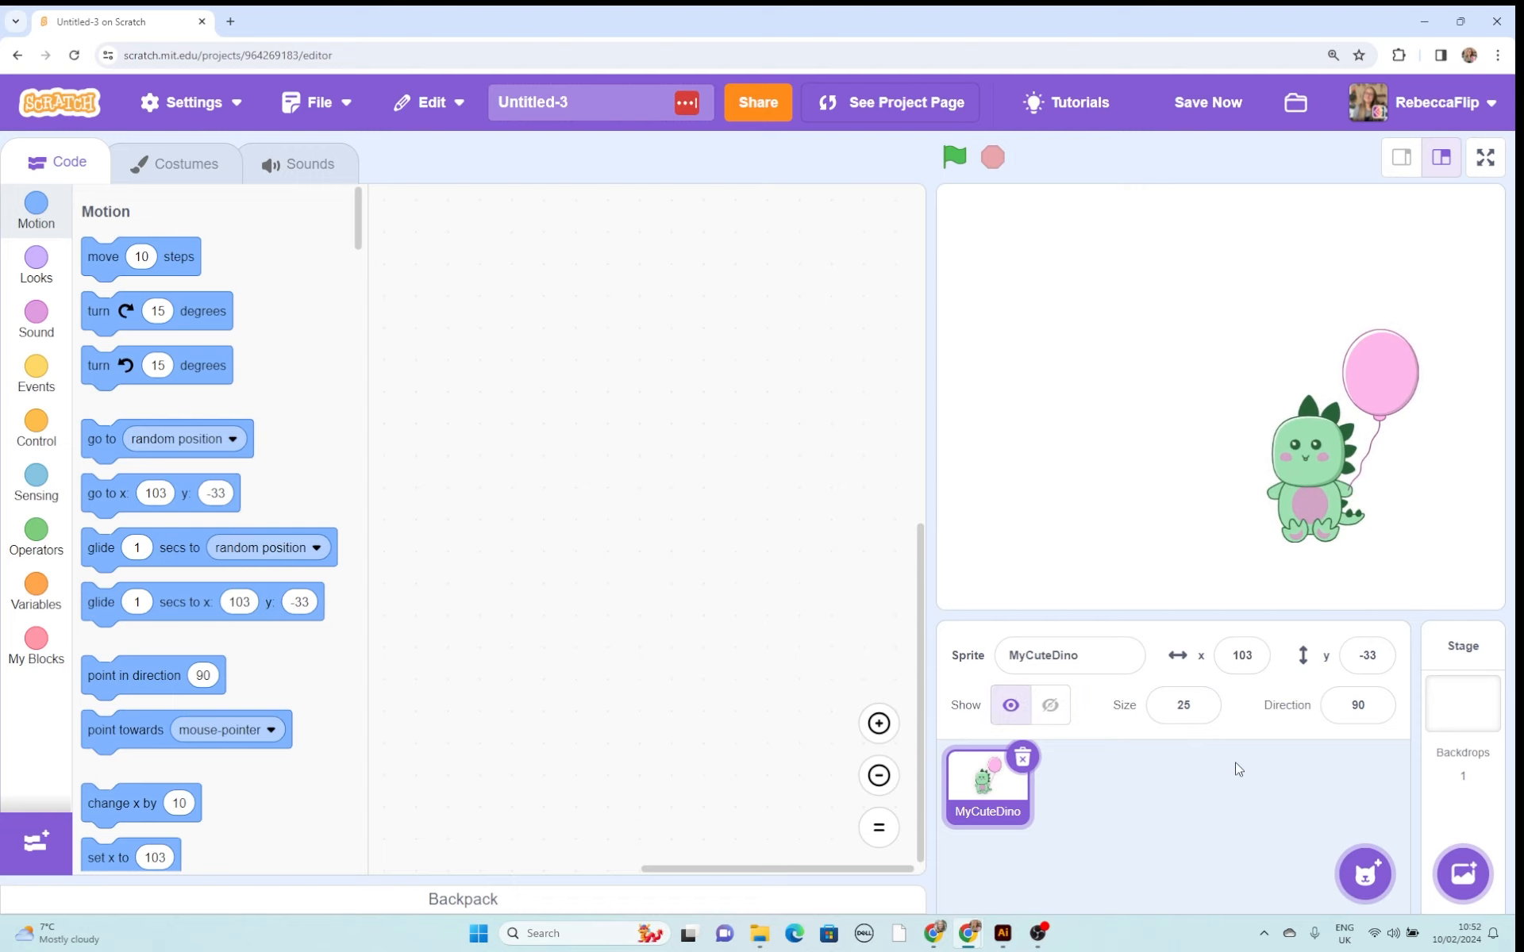
Upload the CuteBunnyForScratch file from the parent folder as a second sprite.
mouse_move(1364, 872)
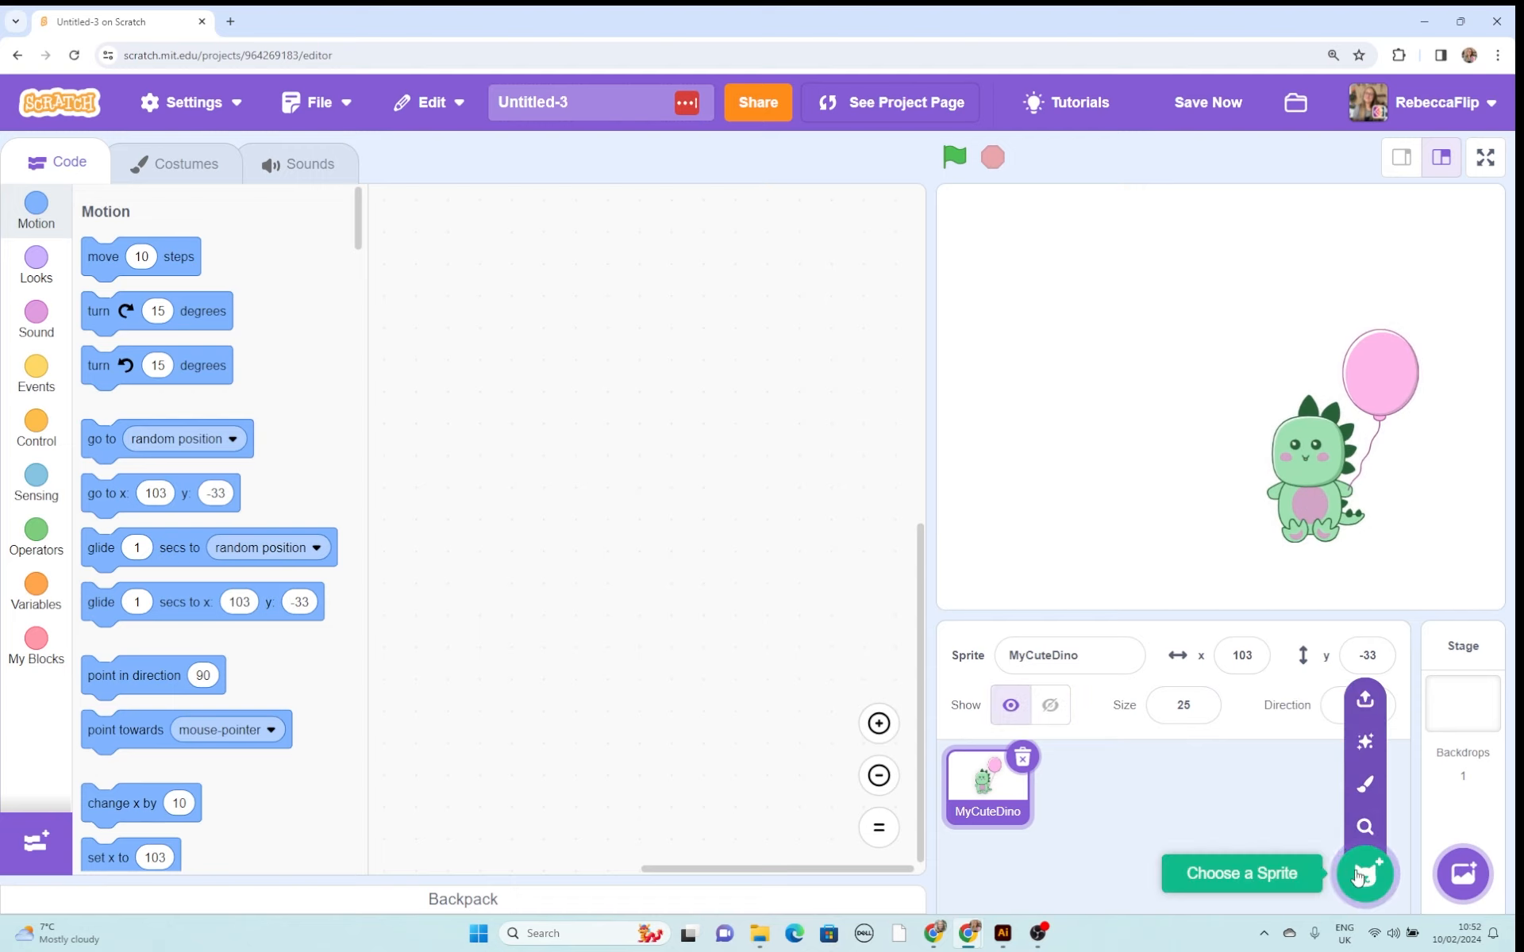
click(1365, 699)
click(540, 439)
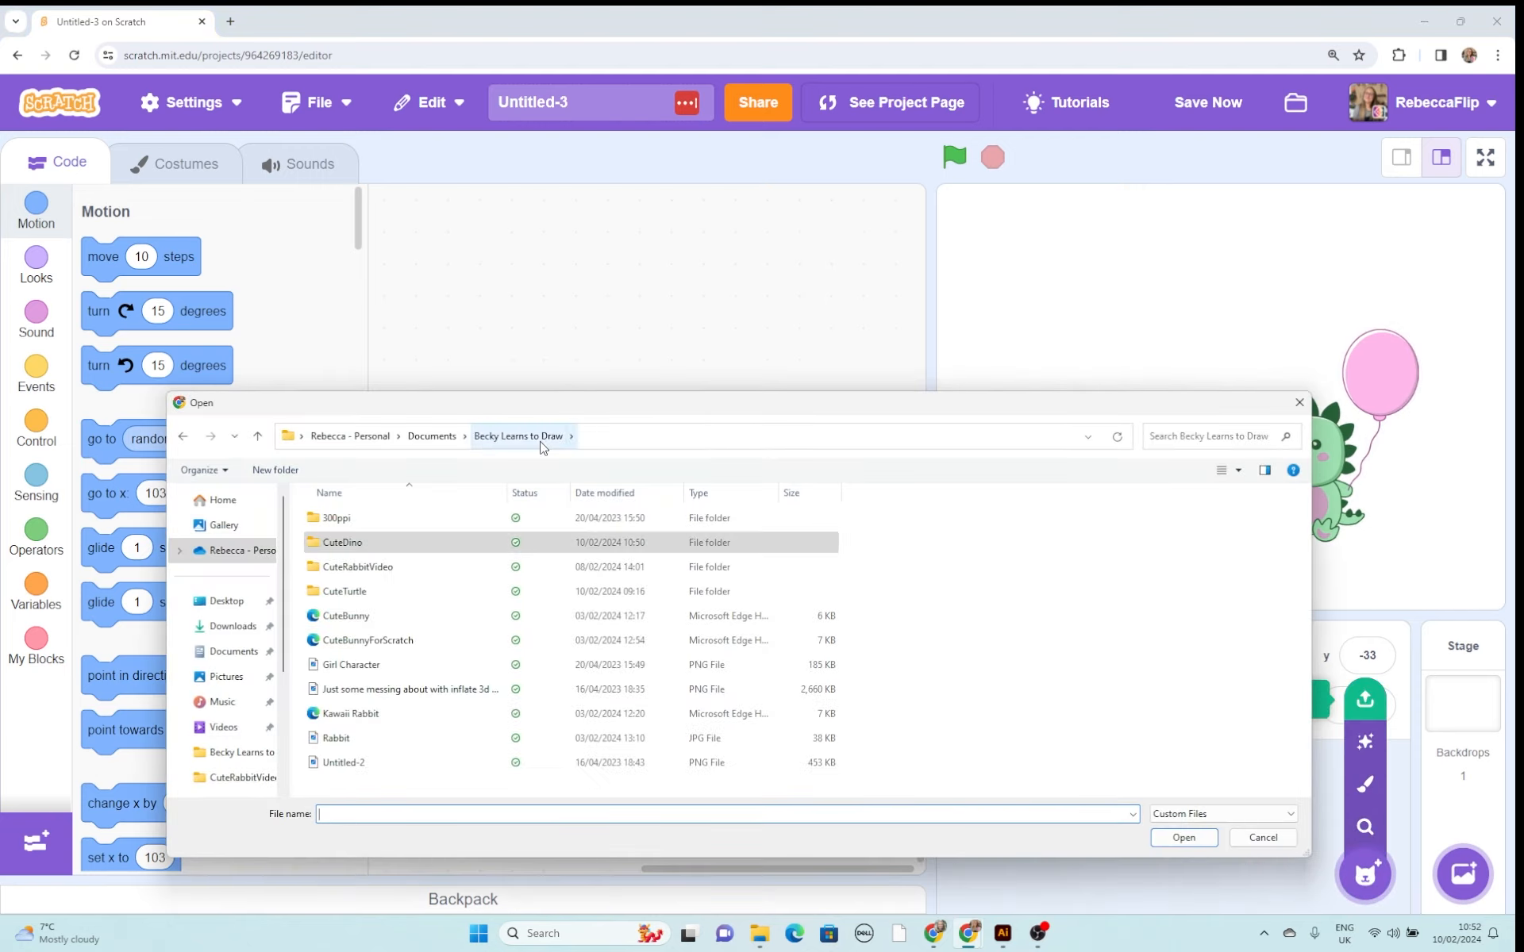
double_click(389, 639)
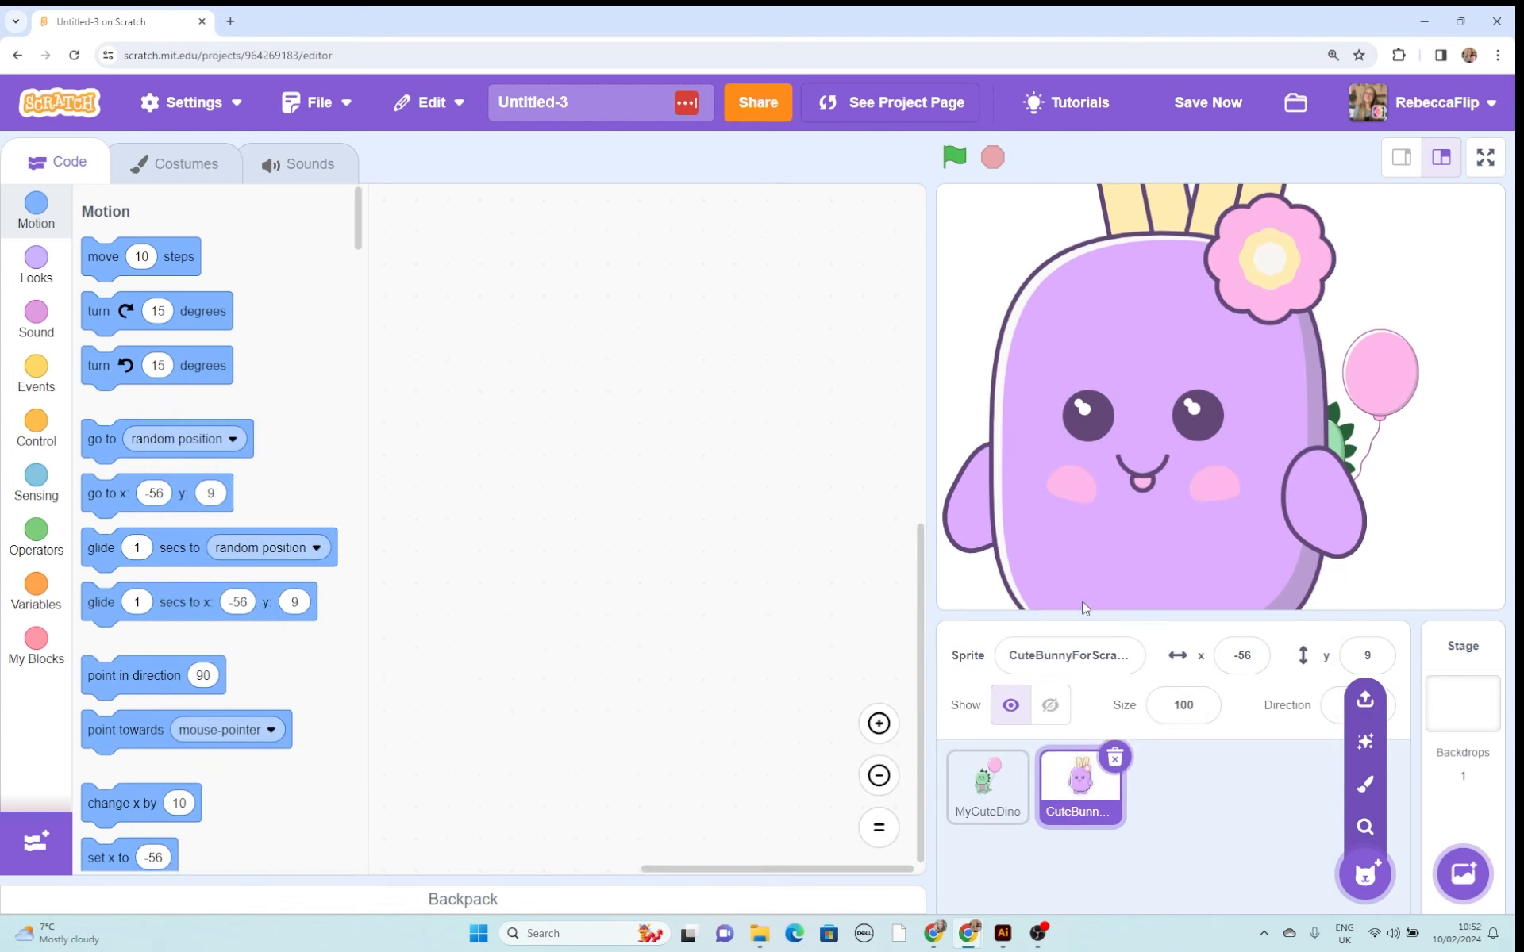
Set the bunny sprite's size to 25 and place it beside the dinosaur at about x 1, y -56.
click(1183, 705)
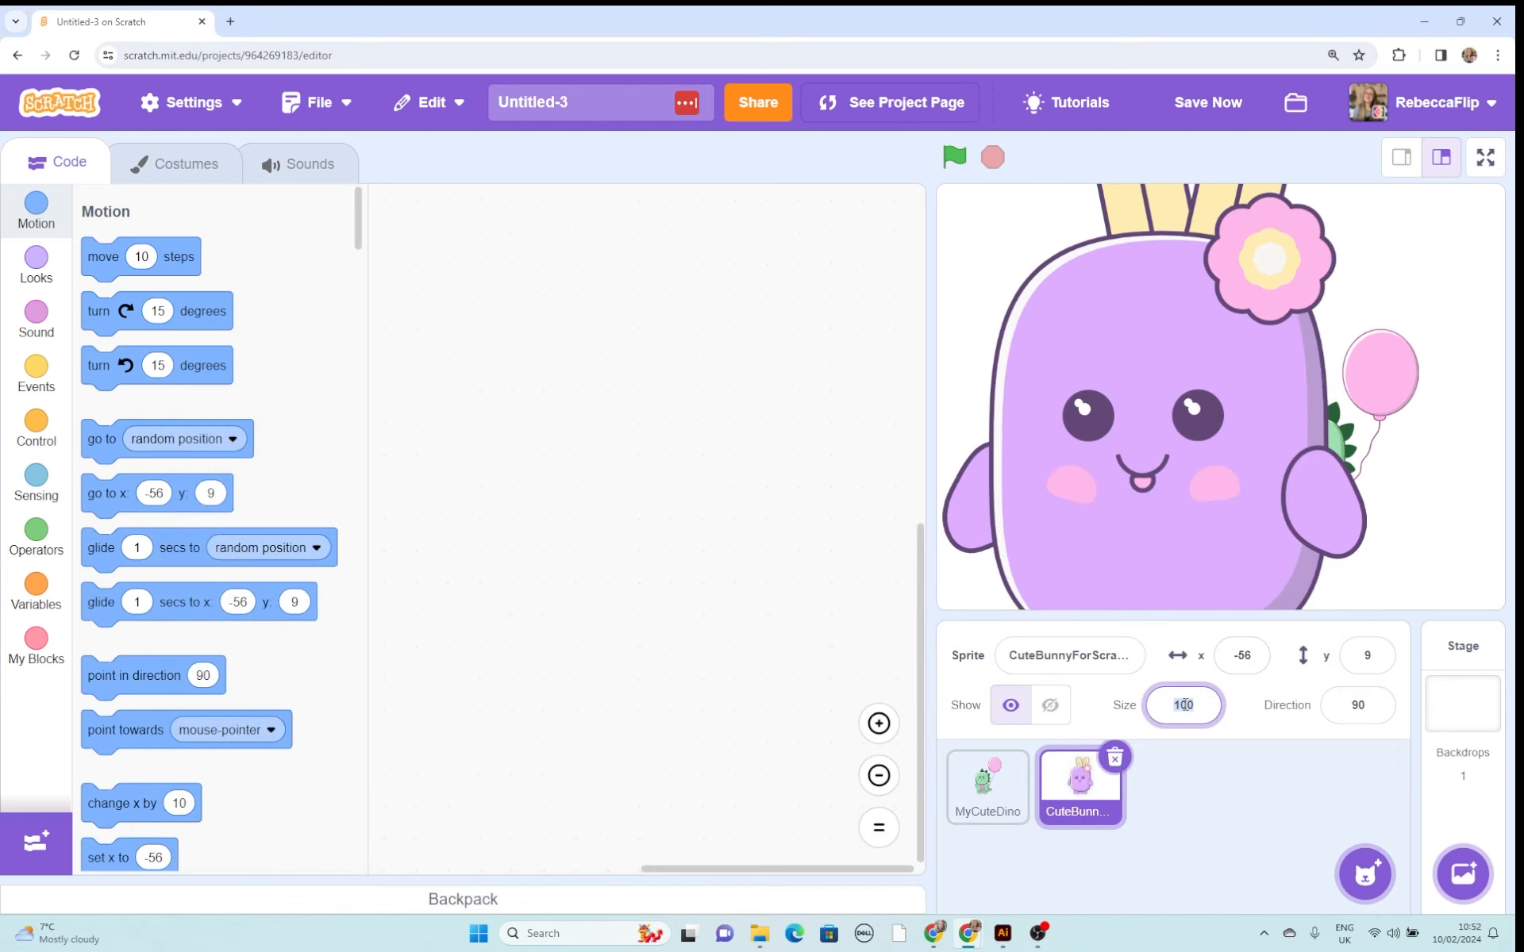
text(25)
key(Return)
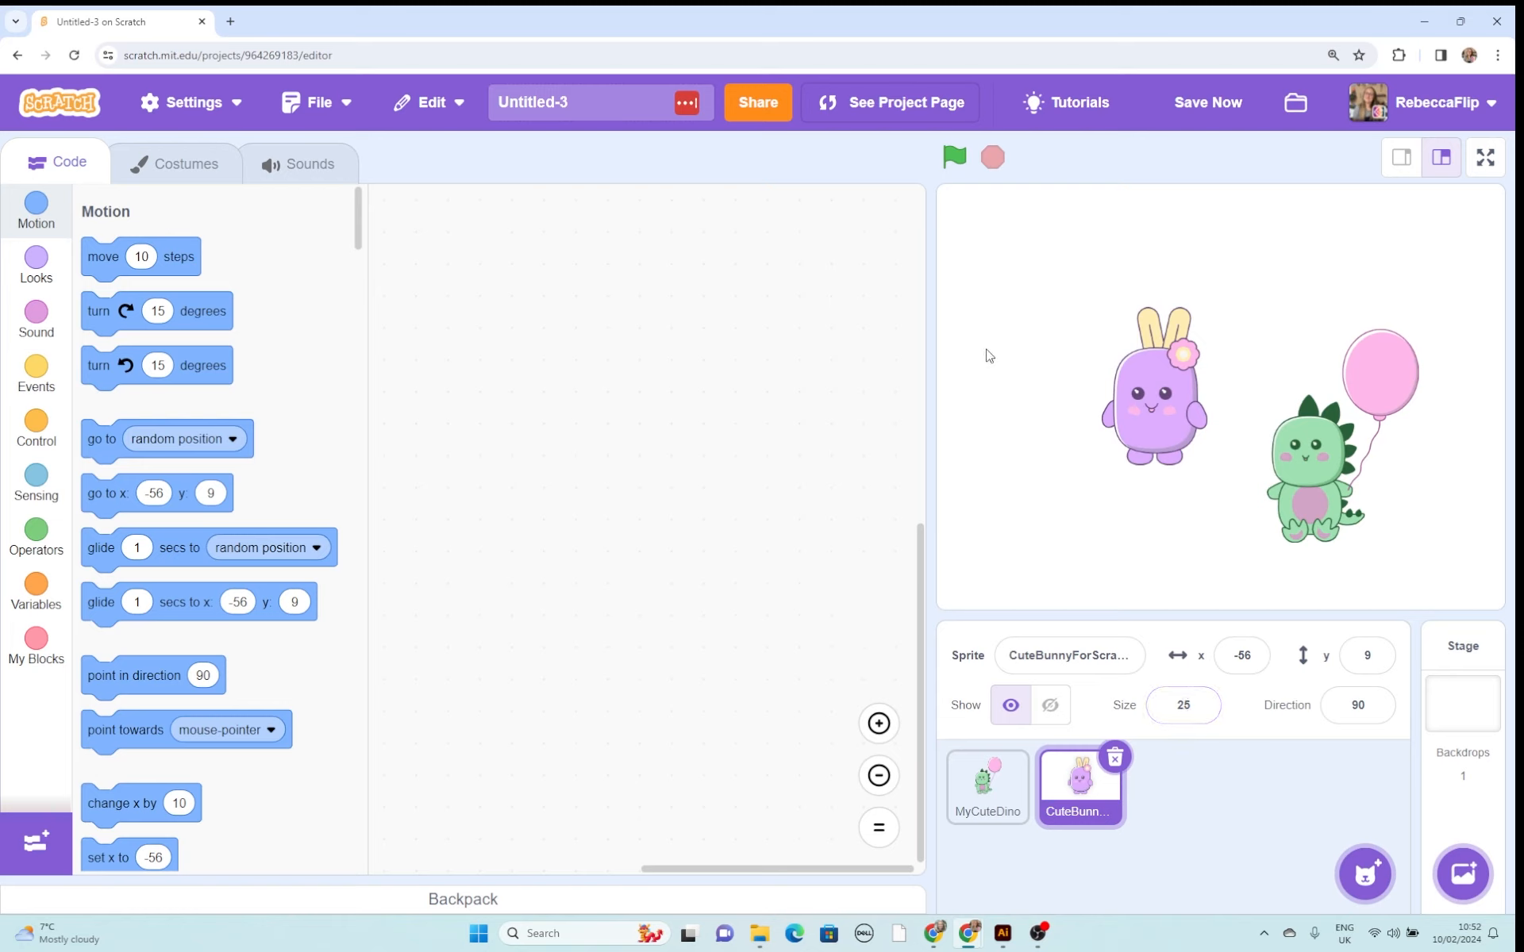
drag(1143, 412, 1212, 489)
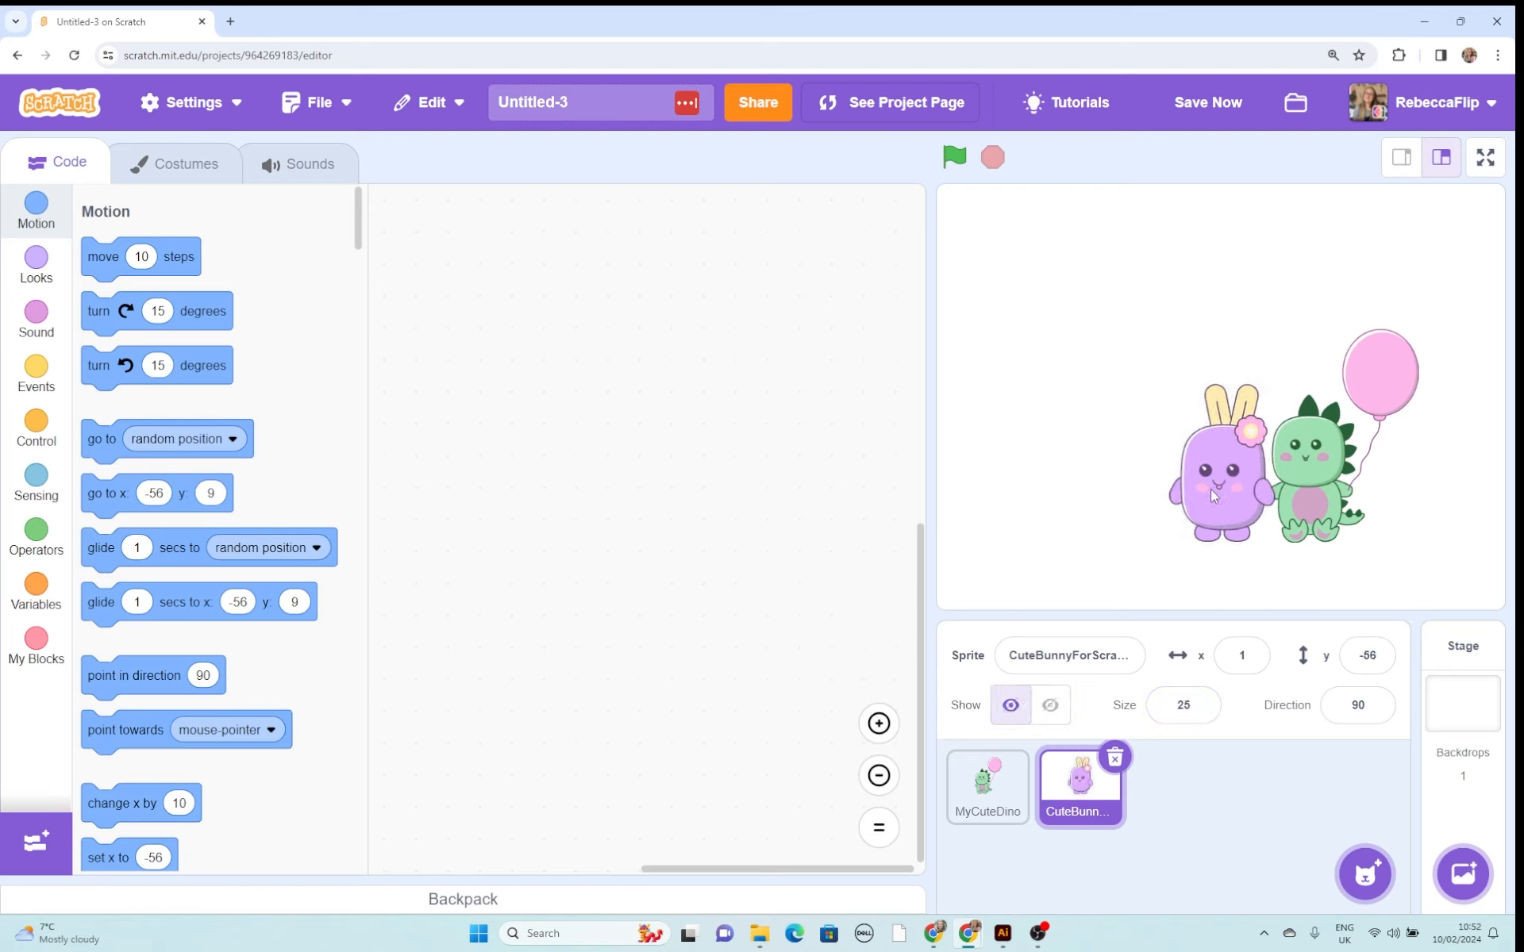